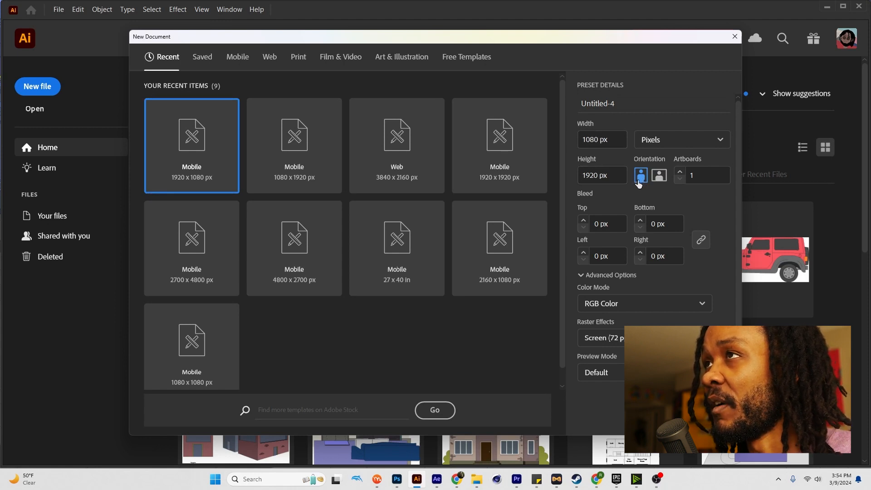
Step: Create a 1080 x 1920 px portrait document in RGB Color and rename its layer to Head
left_click(662, 416)
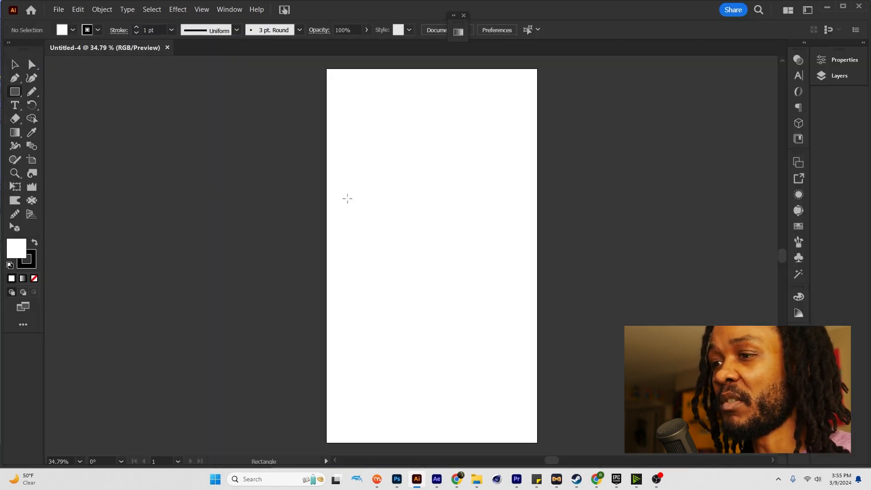
left_click(31, 92)
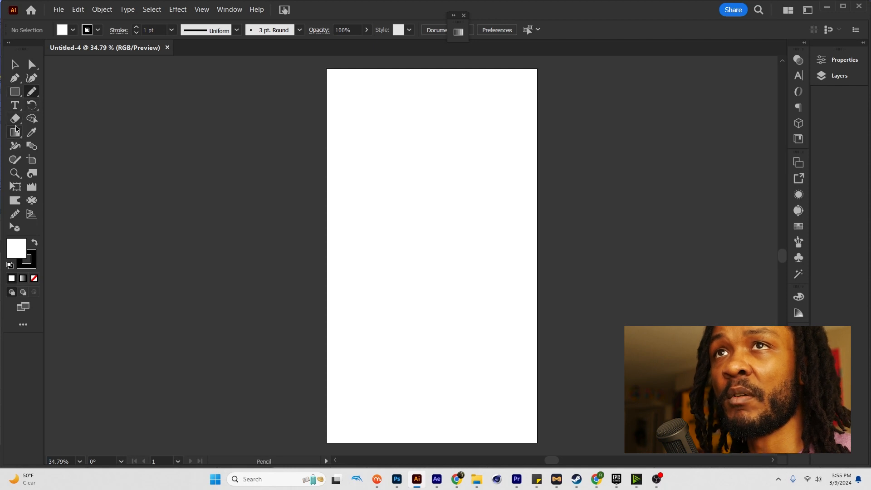
key("l")
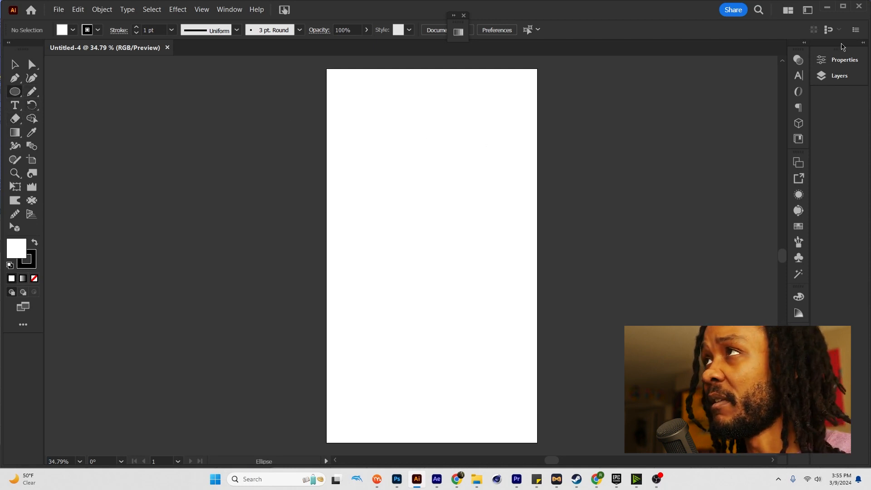
left_click(862, 44)
double_click(699, 93)
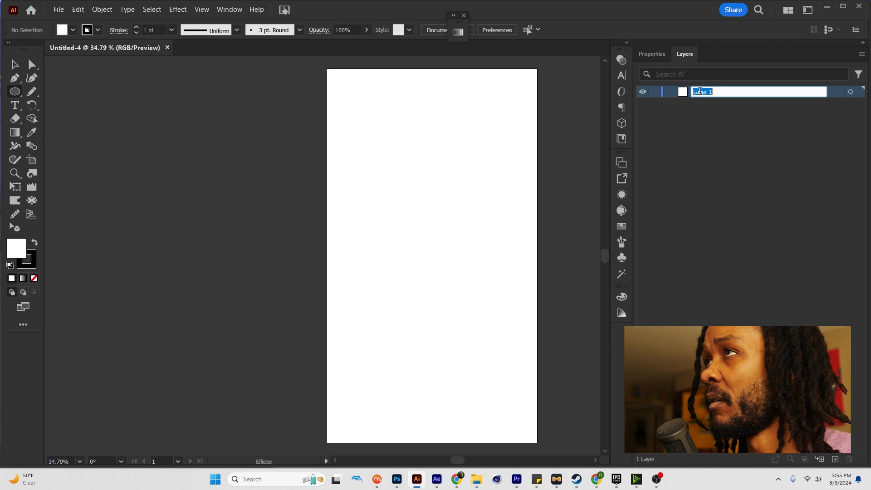
type("Head")
key("Return")
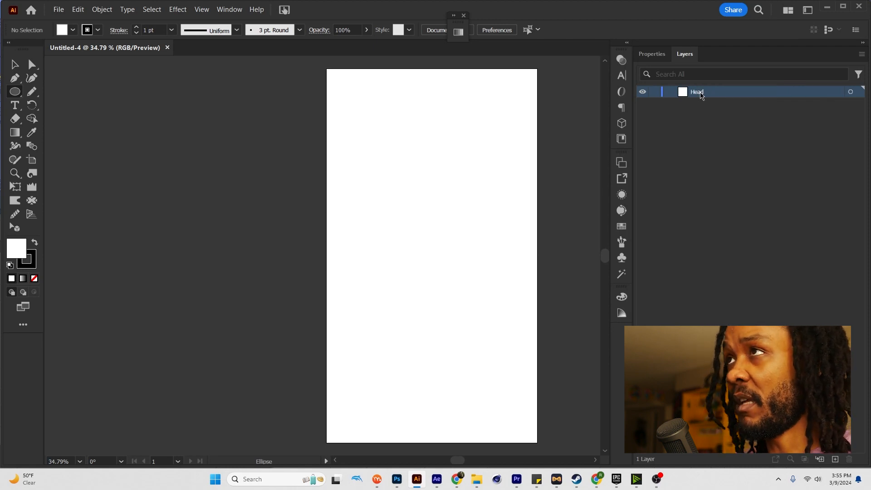
Step: Draw an ellipse in the artboard's upper half and pull its bottom anchor sideways to form an angled chin
left_click_drag(394, 118, 444, 195)
key("a")
key("v")
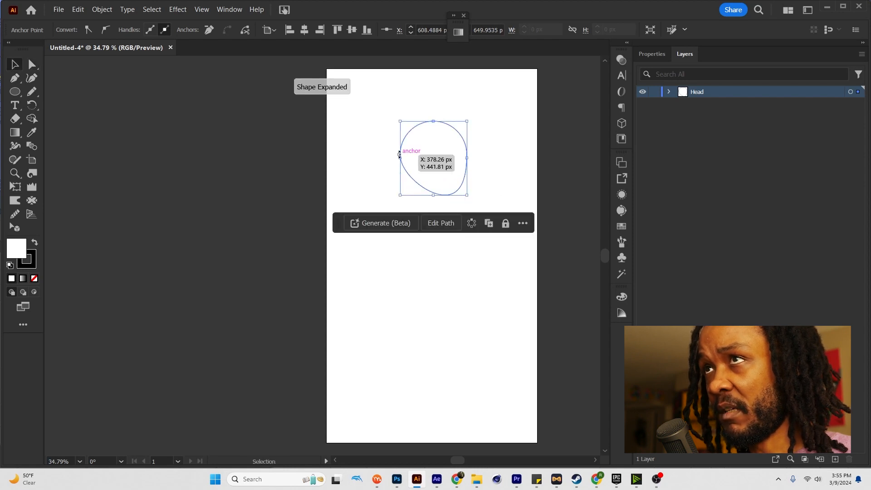
left_click(431, 159)
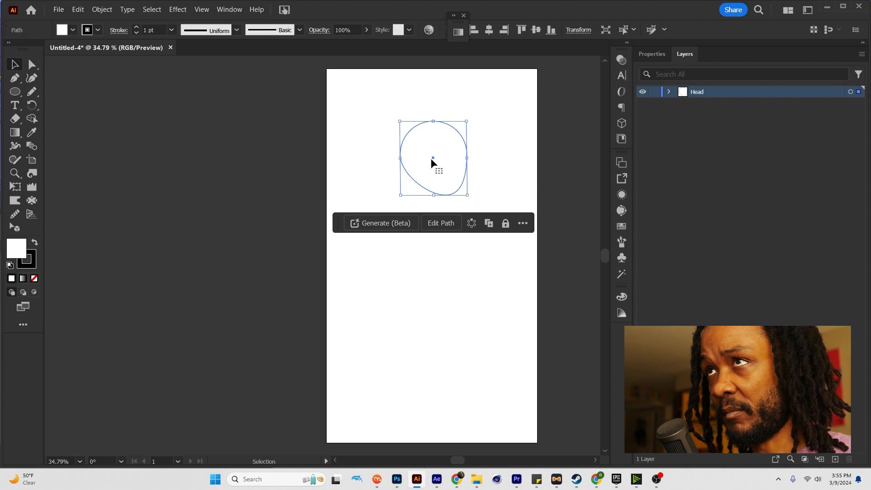
Step: Narrow and slightly shorten the head shape, and recenter it in the upper part of the artboard
left_click_drag(430, 157, 428, 156)
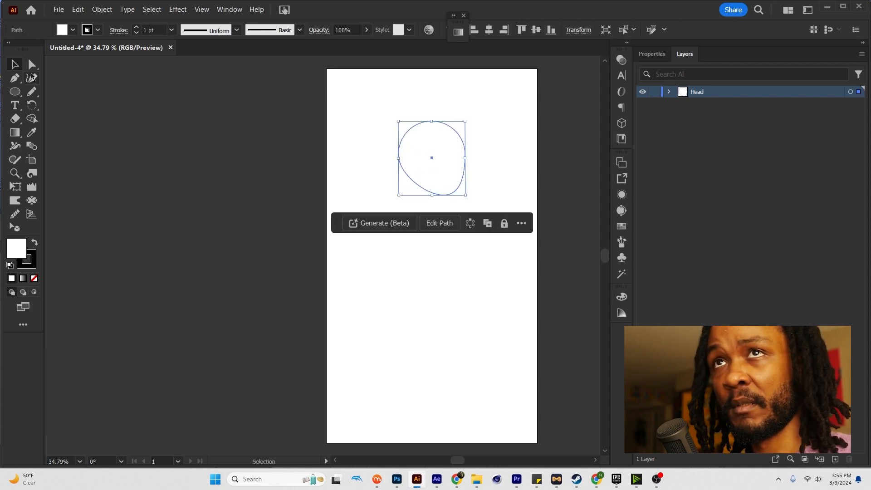
left_click_drag(398, 158, 410, 158)
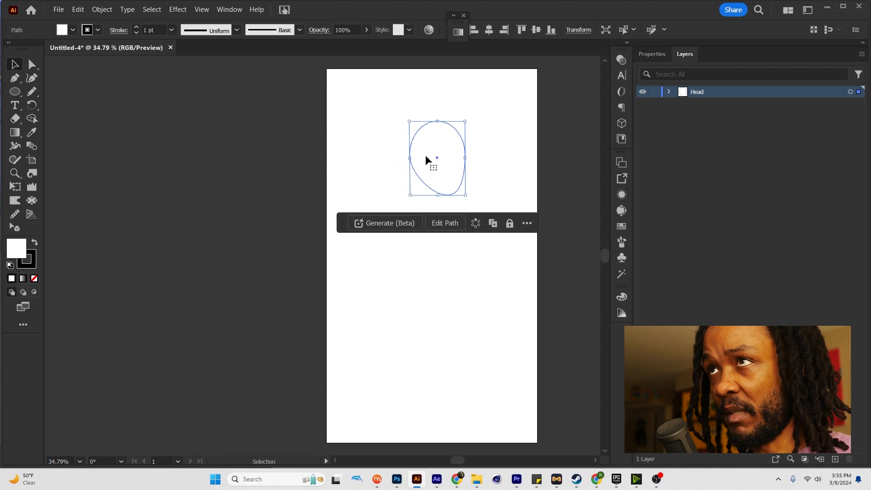
left_click_drag(437, 121, 437, 127)
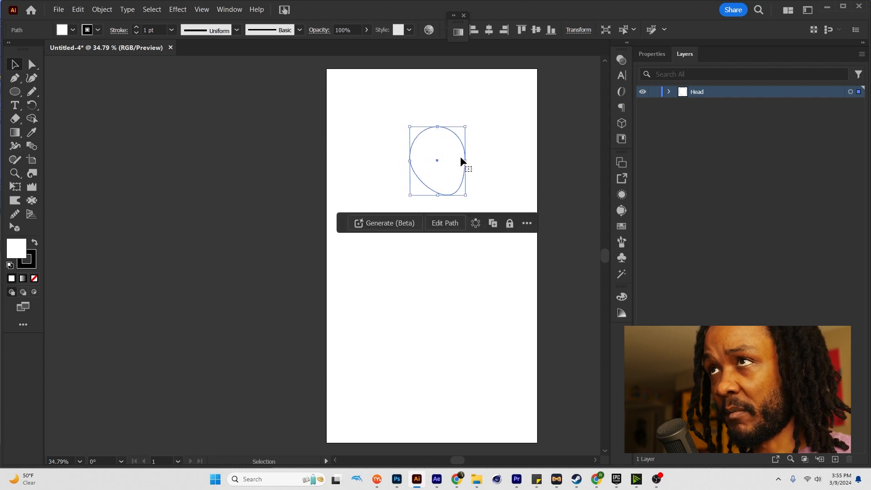
left_click(538, 169)
left_click_drag(456, 162, 450, 160)
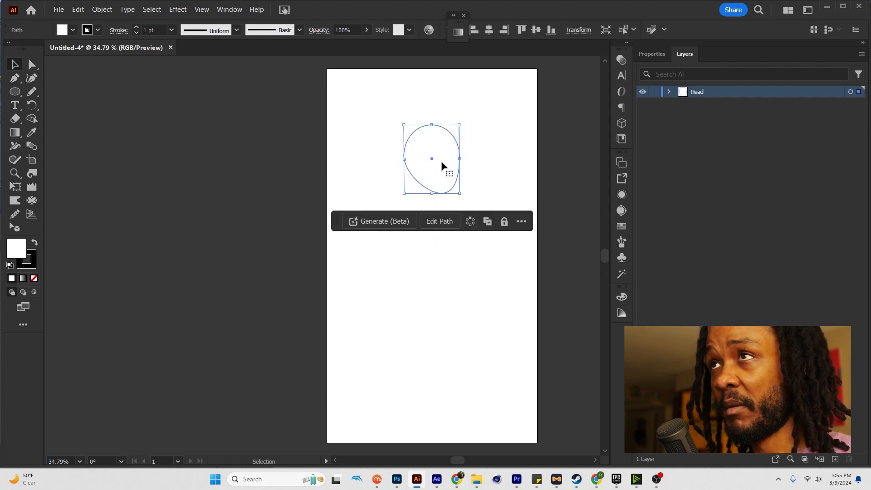
Step: Draw a small circle just right of the head's center for the first eye
scroll(441, 163, "up", 3)
scroll(441, 164, "down", 1)
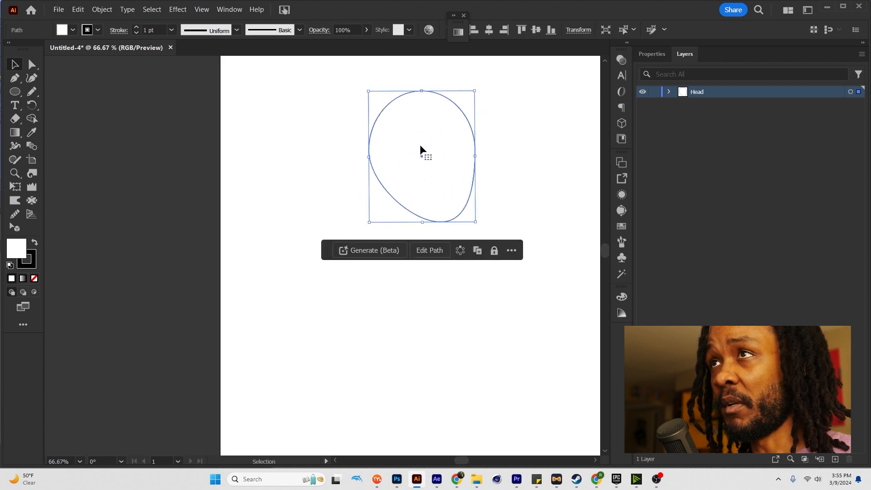
key("l")
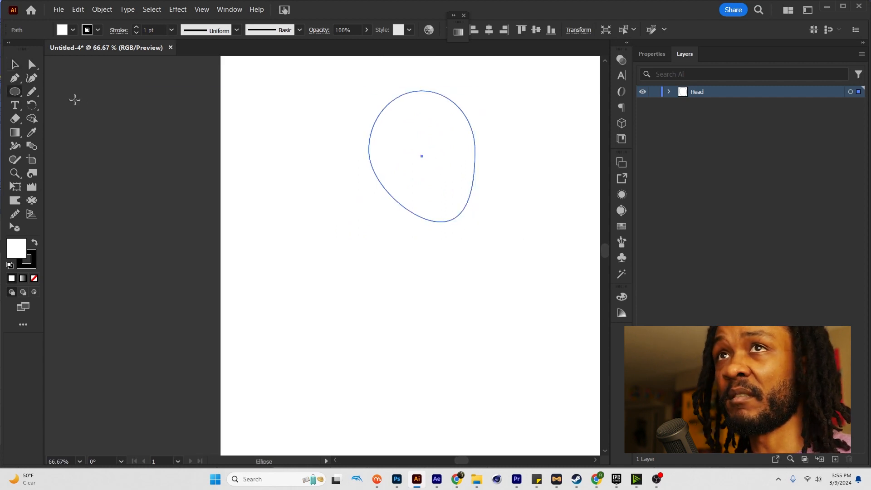
left_click_drag(434, 156, 448, 156)
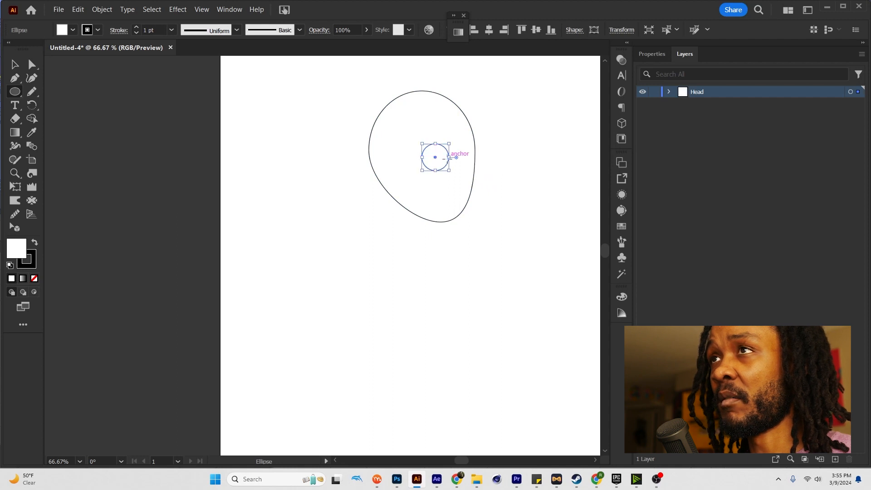
Step: Flatten the eye circle by moving its top and bottom anchors inward, and place a copy to its right across the face edge
scroll(442, 158, "up", 2)
key("a")
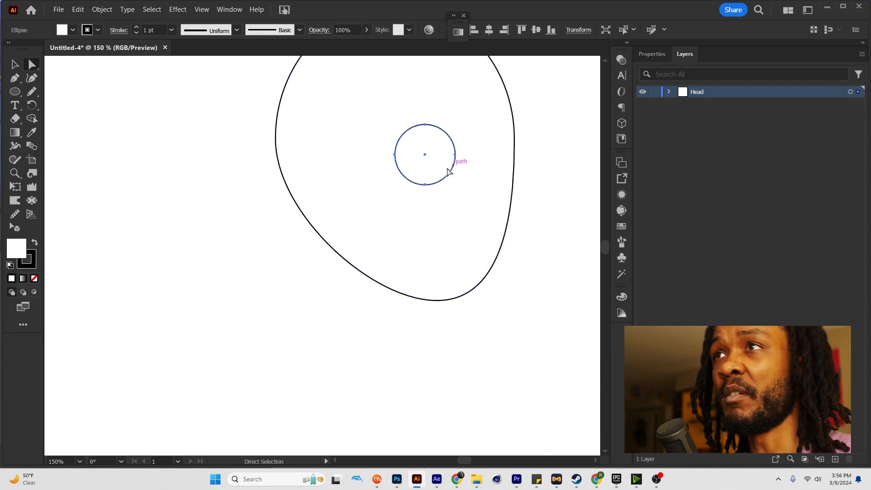
left_click(425, 184)
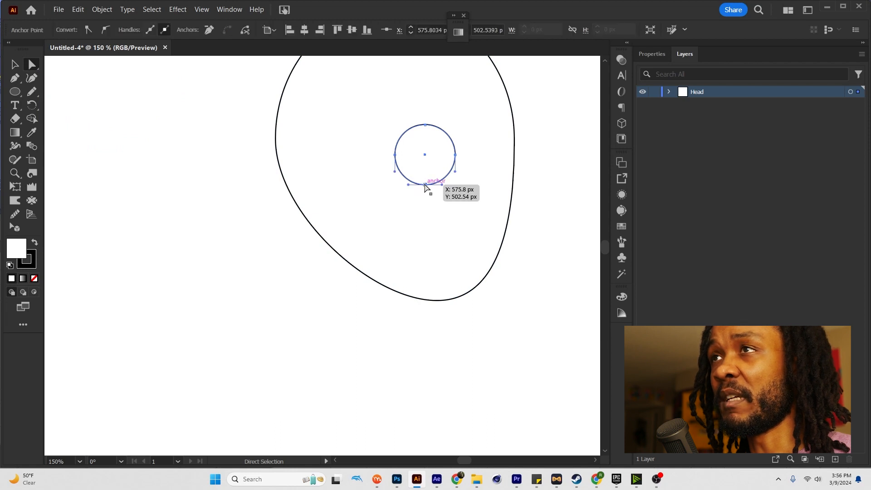
left_click_drag(425, 185, 423, 170)
left_click_drag(426, 125, 425, 139)
left_click(424, 149)
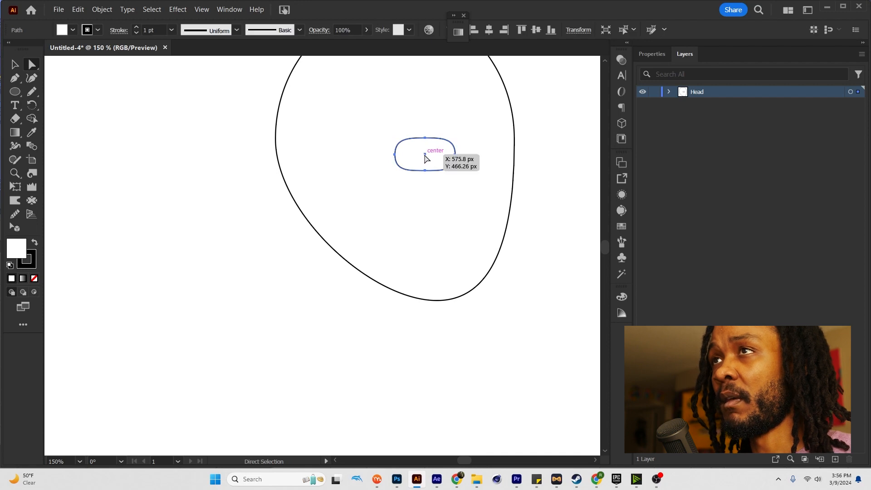
left_click_drag(424, 155, 499, 162)
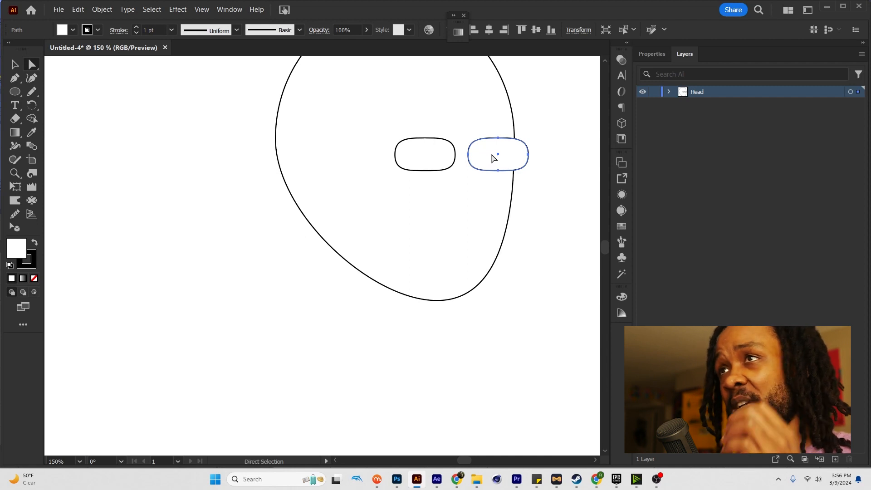
Step: Draw a small circular pupil at the left end of the first eye with a black fill and no stroke
key("l")
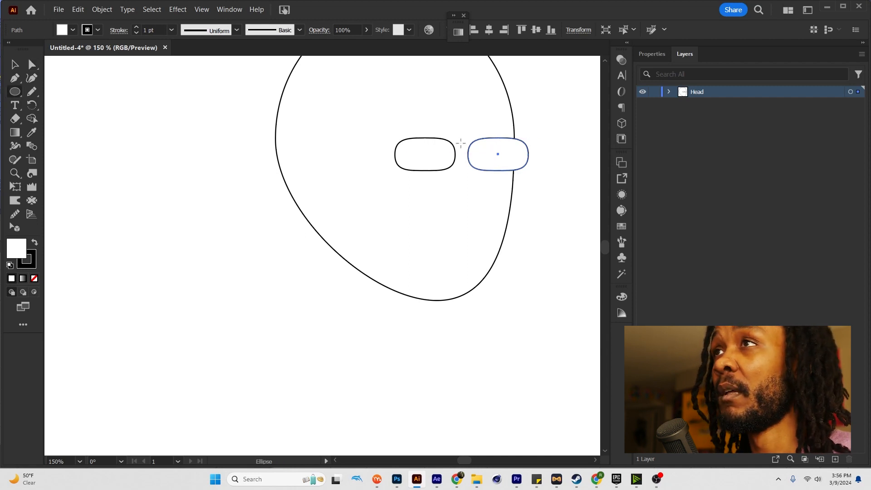
left_click_drag(402, 150, 423, 163)
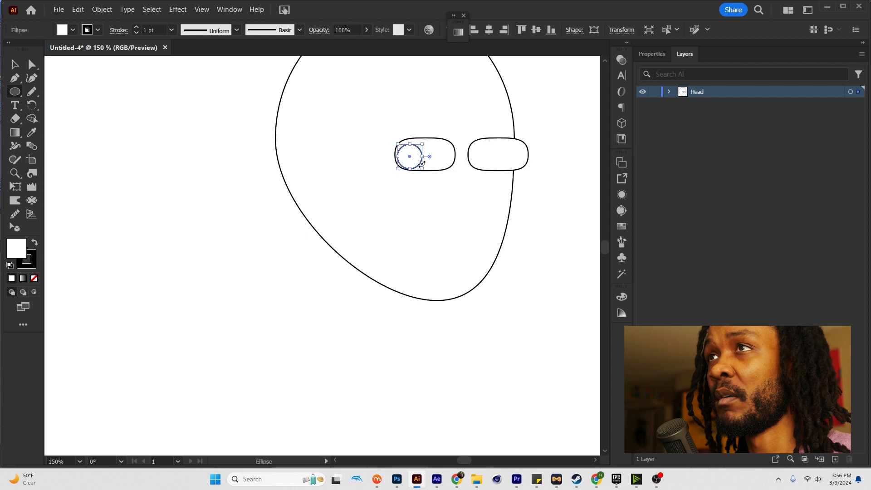
left_click(34, 242)
left_click(35, 266)
left_click(34, 279)
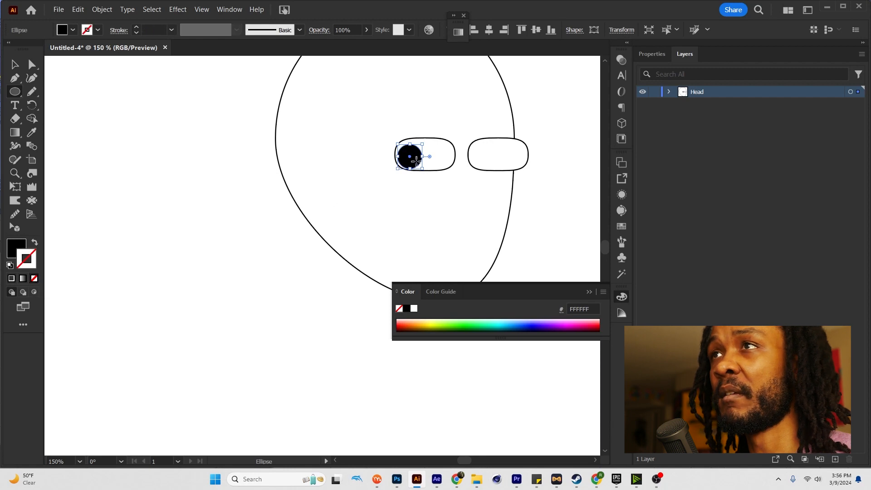
Step: Duplicate the black pupil into the left part of the second eye
key("v")
left_click_drag(412, 161, 492, 162)
left_click(530, 129)
Step: Draw an open curved nose path with the Pen tool, starting between the eyes and hooking back below the second eye
key("ctrl+1")
left_click_drag(526, 130, 485, 157)
scroll(467, 168, "up", 1)
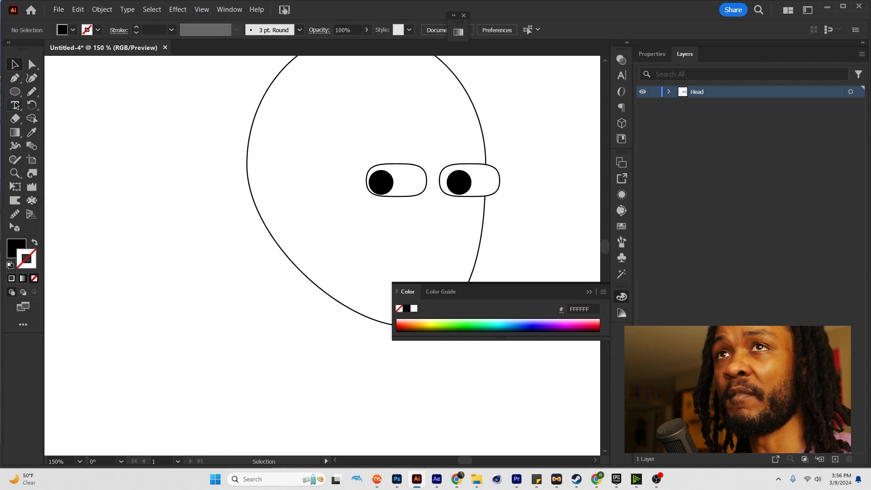
left_click(15, 79)
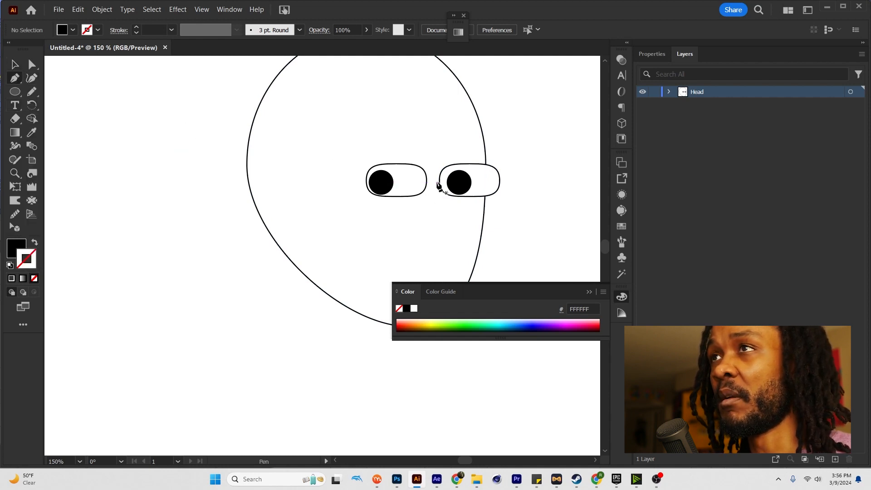
left_click_drag(437, 179, 454, 229)
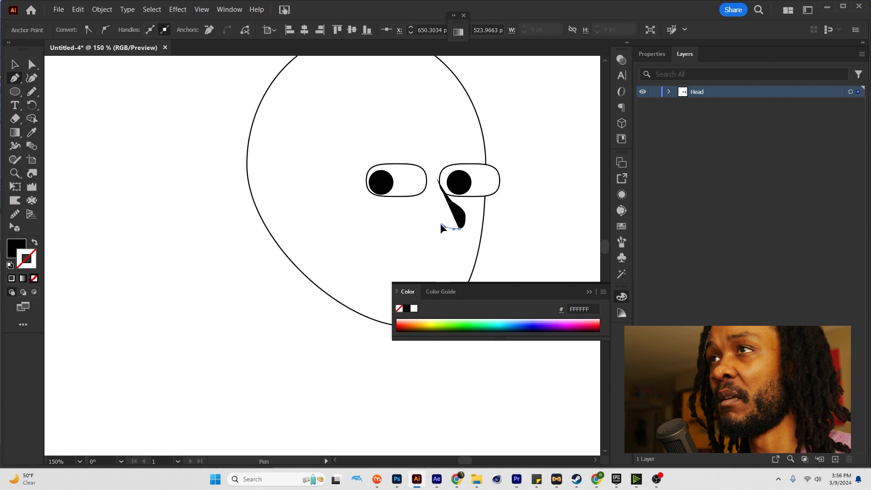
left_click(436, 221)
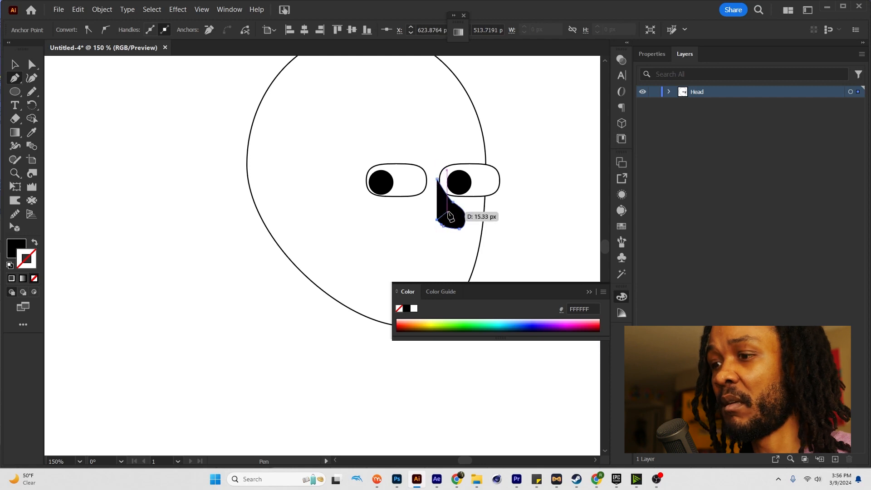
key("v")
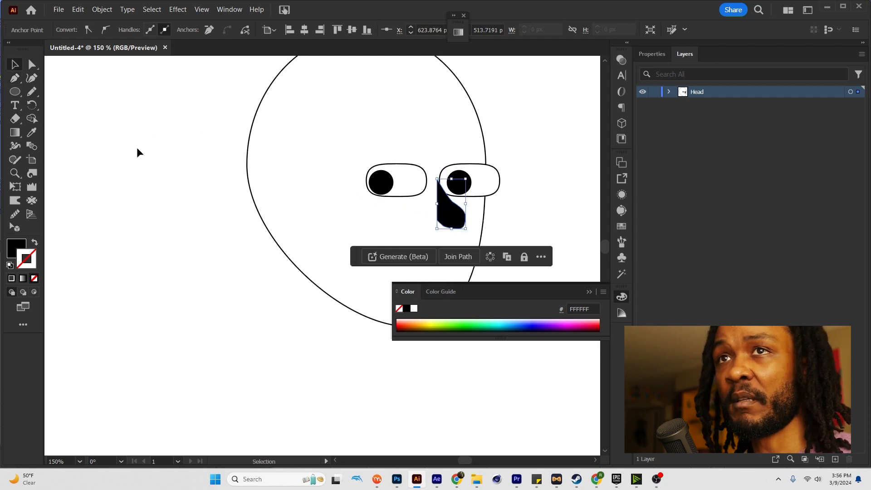
Step: Give the nose path the eye outline's white fill and black 1 pt stroke by sampling the second eye
left_click(34, 244)
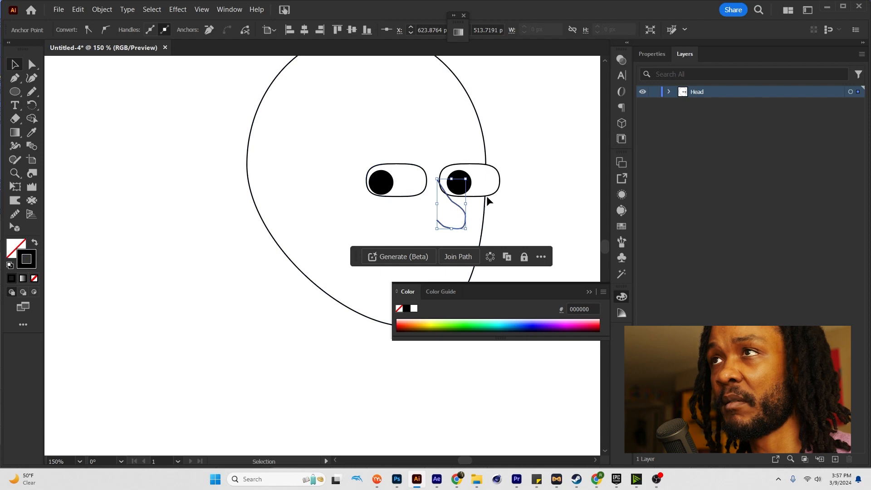
key("i")
left_click(483, 183)
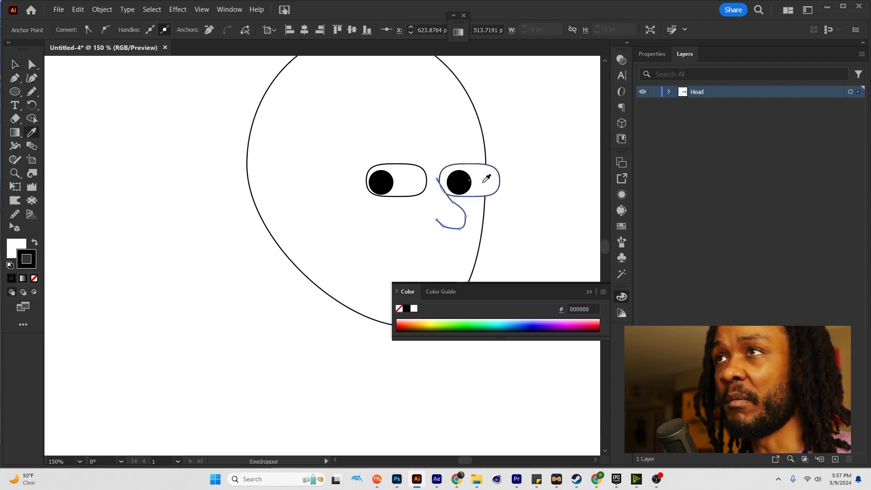
key("v")
left_click(531, 189)
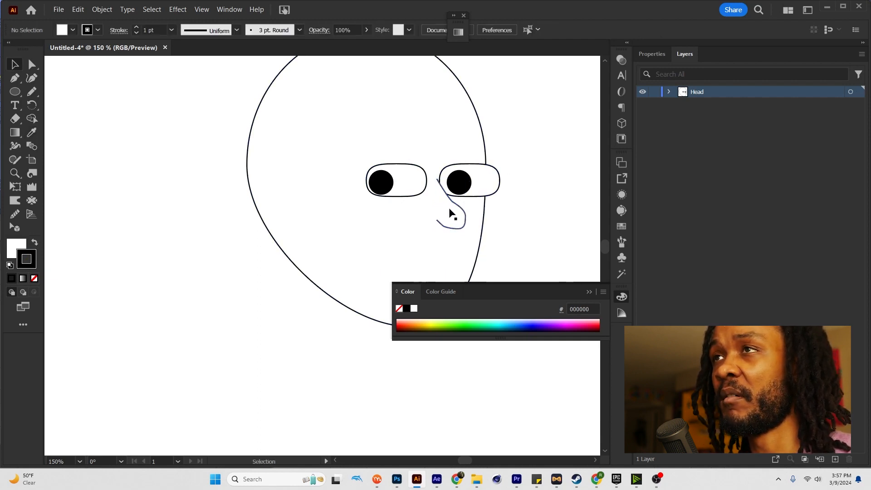
Step: Narrow the second eye outline by bringing its outer edge inward, and nudge the first eye's pupil slightly inward
left_click(489, 186)
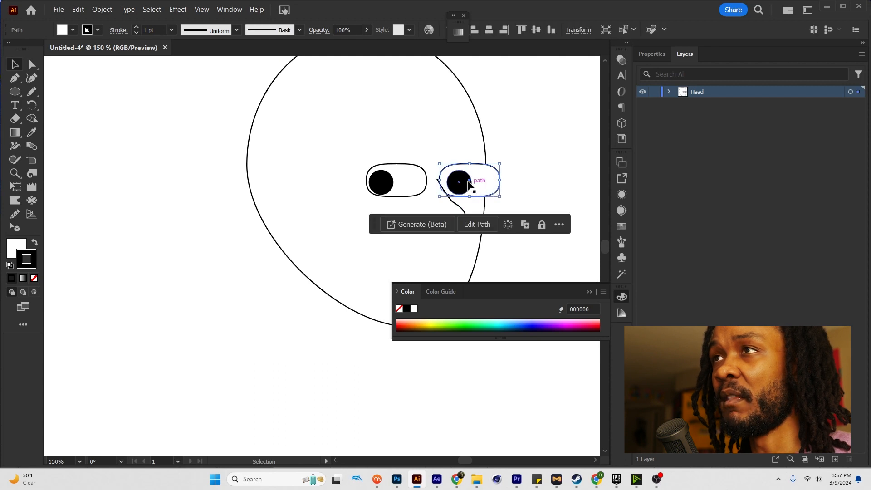
left_click_drag(502, 181, 491, 181)
left_click(508, 181)
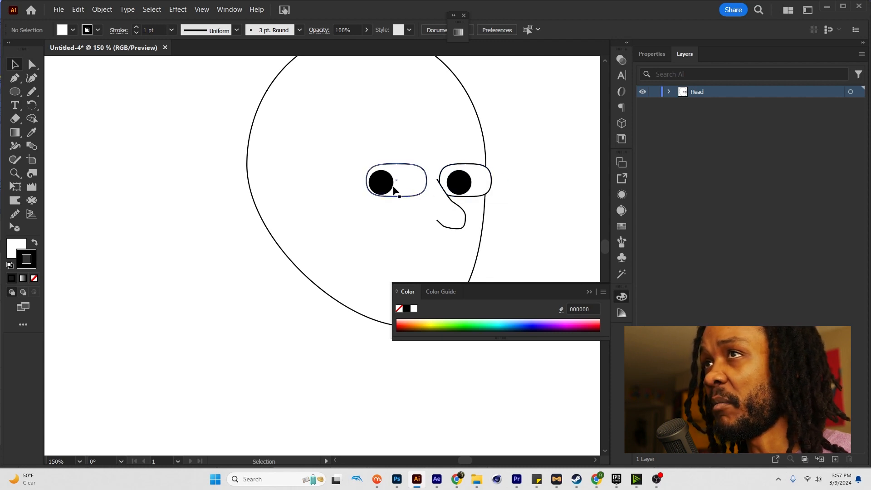
left_click_drag(386, 185, 389, 188)
left_click(518, 176)
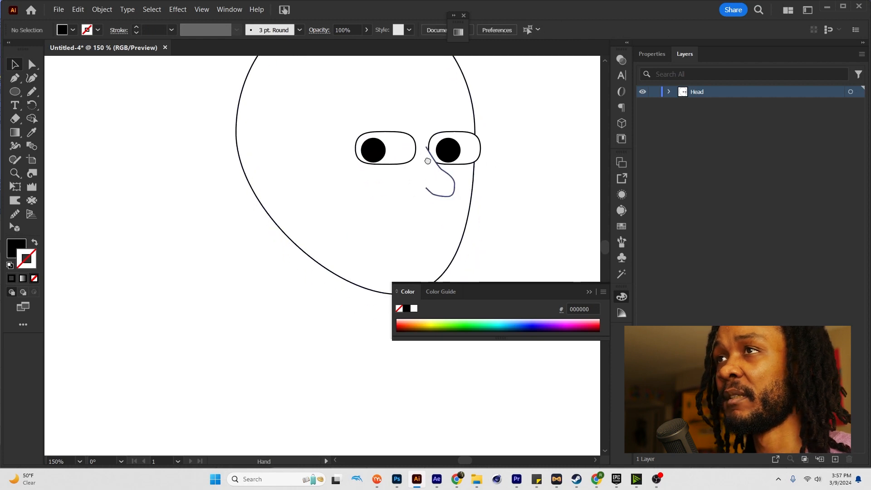
Step: Simplify the nose path to 4 anchor points
left_click(454, 187)
key("a")
key("v")
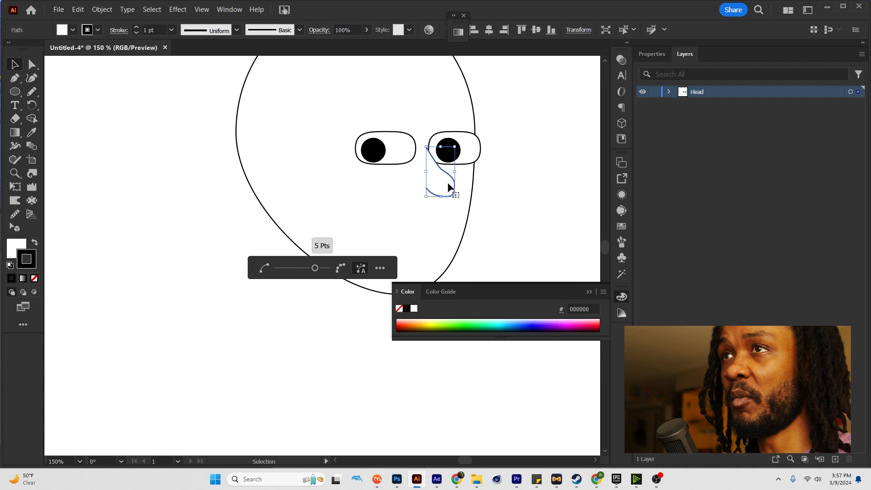
left_click(495, 193)
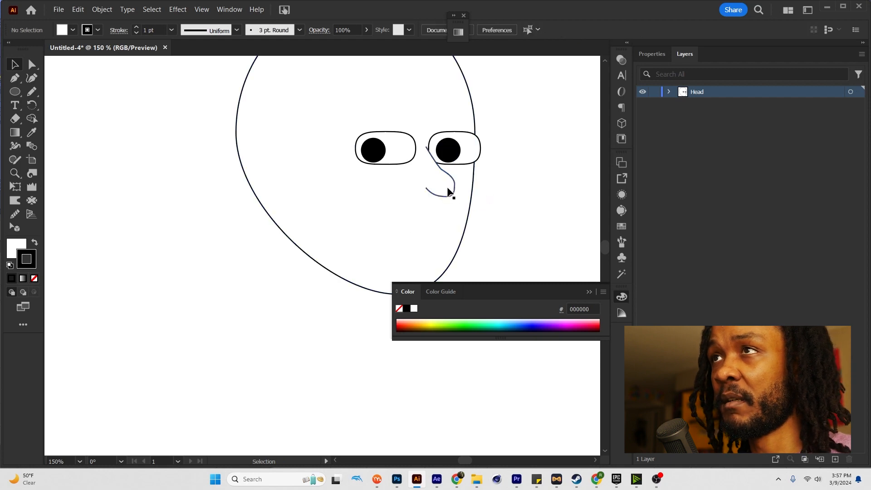
left_click(448, 188)
key("a")
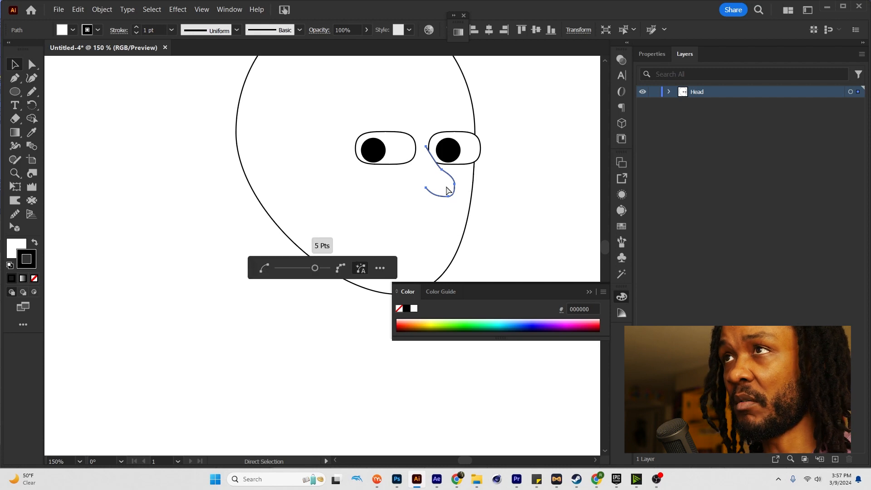
key("v")
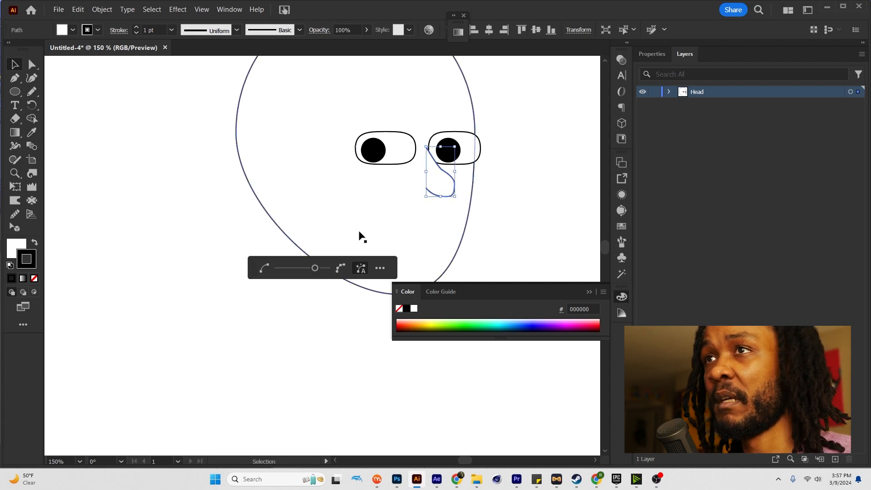
left_click_drag(316, 267, 308, 271)
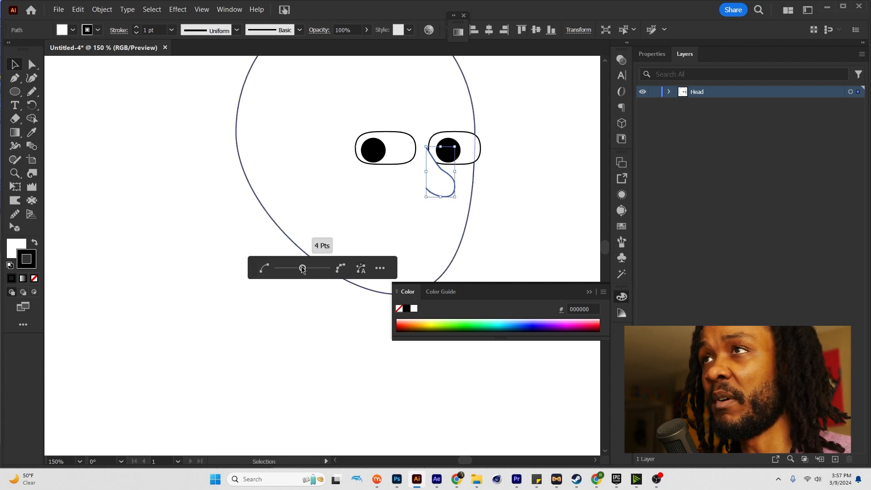
left_click(517, 215)
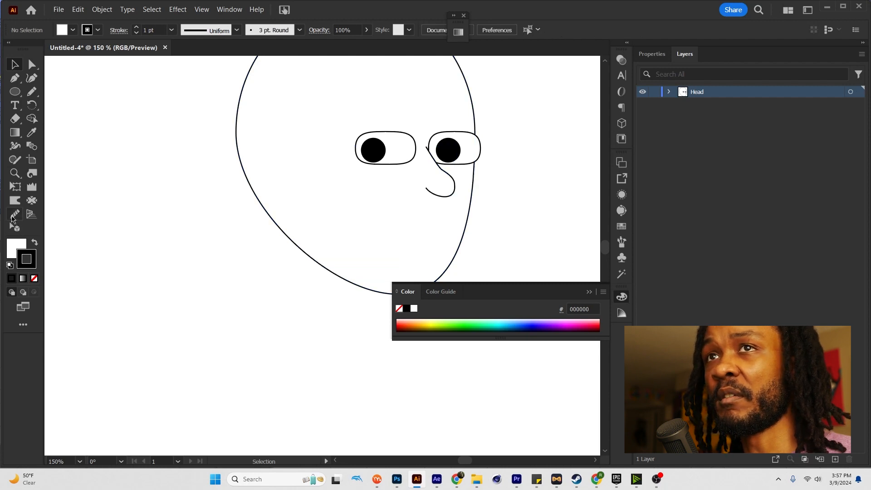
left_click(13, 217)
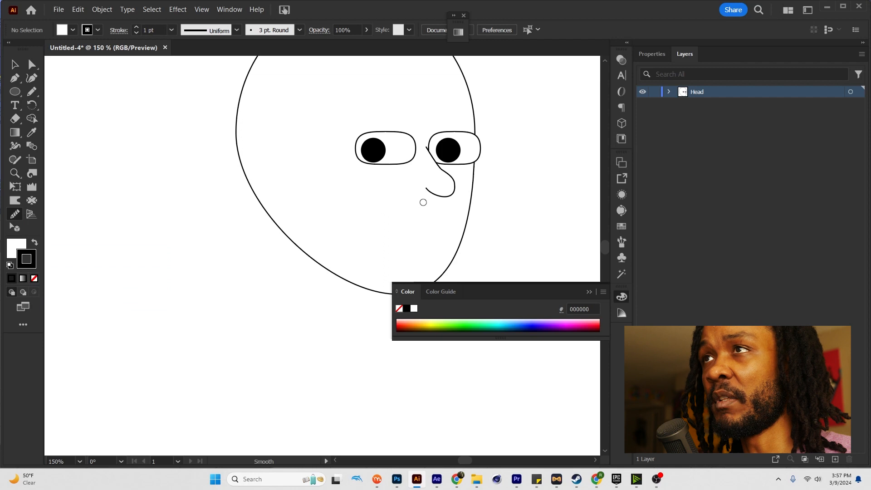
key("v")
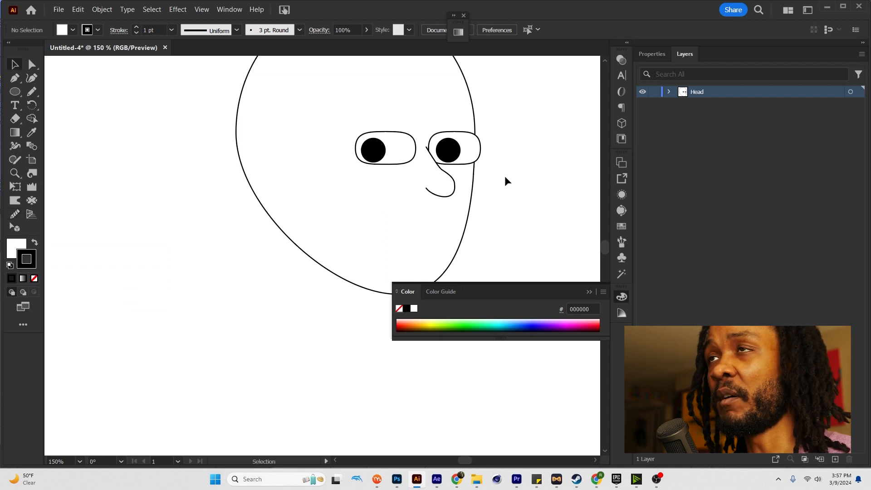
Step: Shorten the lower face by raising the head outline's chin anchor slightly
scroll(331, 150, "down", 1)
left_click_drag(334, 146, 322, 173)
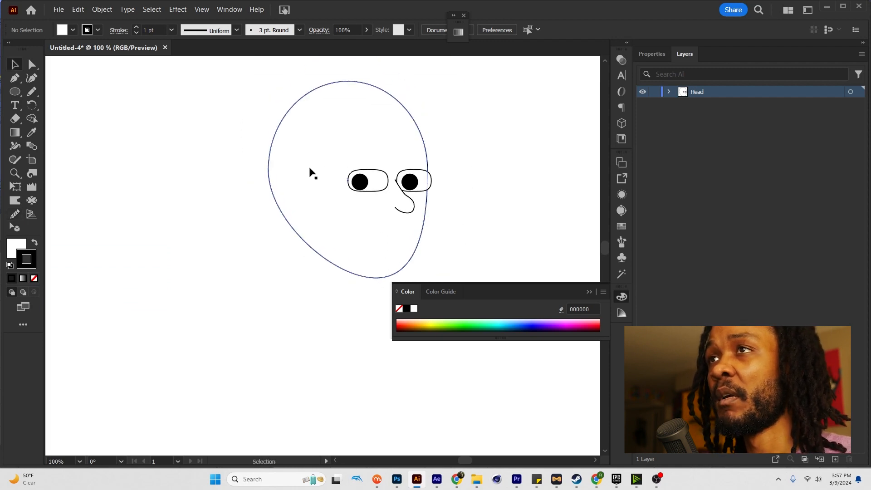
key("a")
left_click(411, 241)
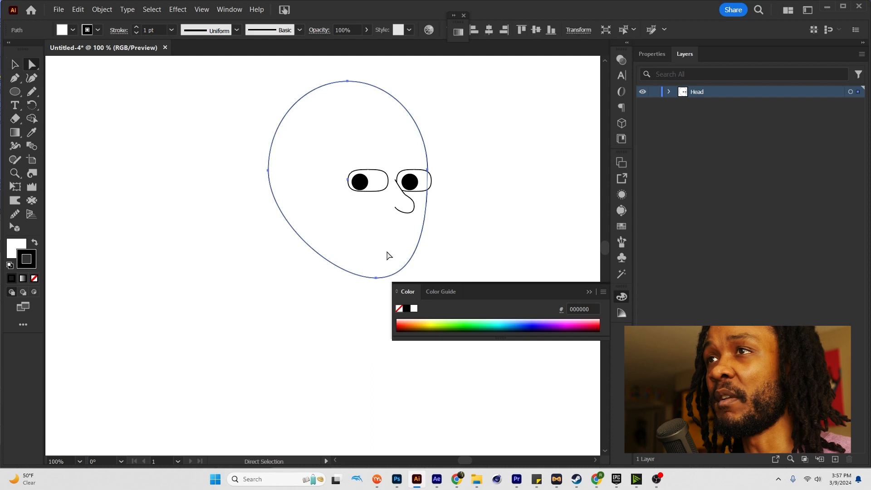
left_click_drag(376, 278, 377, 267)
left_click(455, 241)
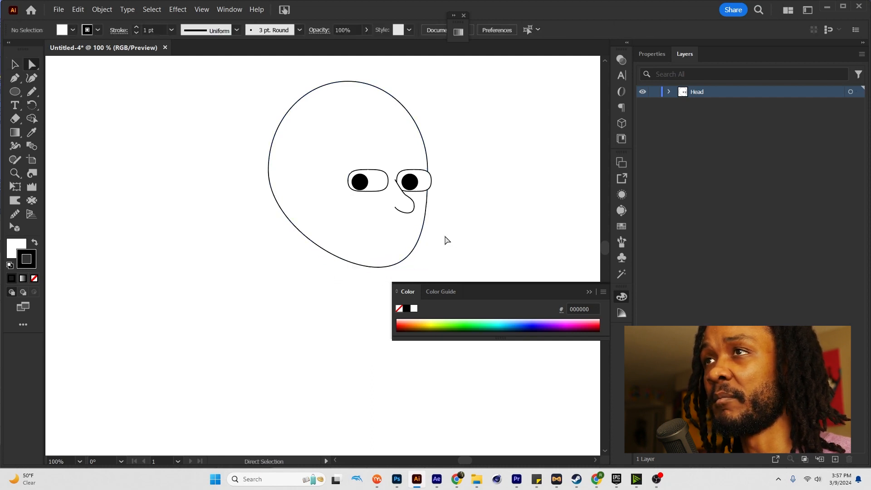
Step: Draw a mouth ellipse below the nose and cut it horizontally into two lips with the Knife tool
scroll(416, 236, "up", 2)
left_click(395, 229)
key("l")
left_click_drag(365, 212, 415, 244)
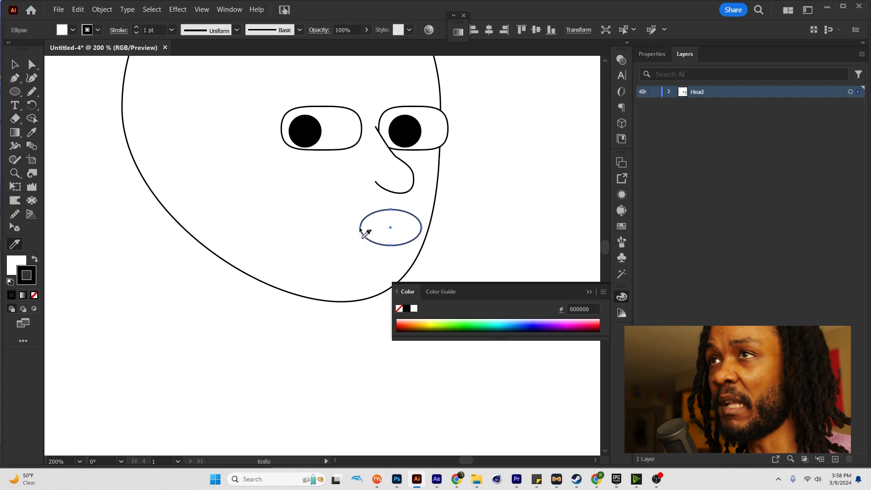
left_click_drag(359, 230, 467, 231)
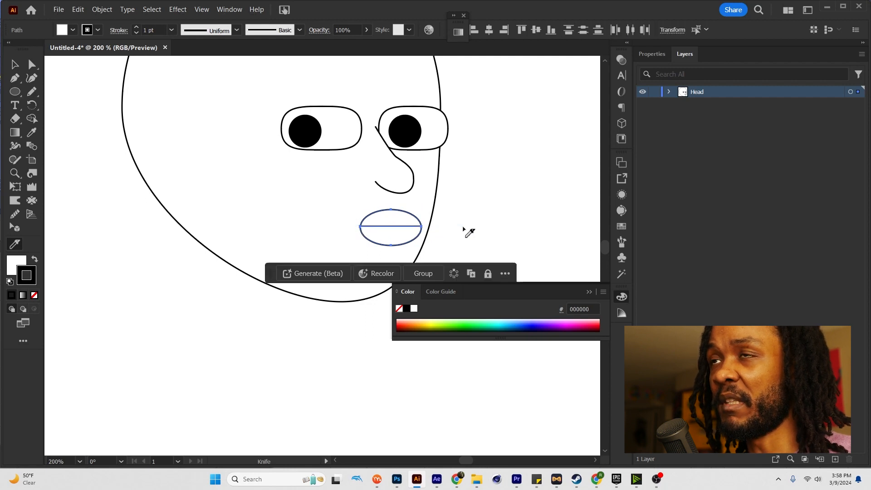
Step: Shift the upper lip's top anchor and the lower lip's bottom anchor slightly toward the front of the face
key("a")
left_click(463, 231)
left_click(391, 209)
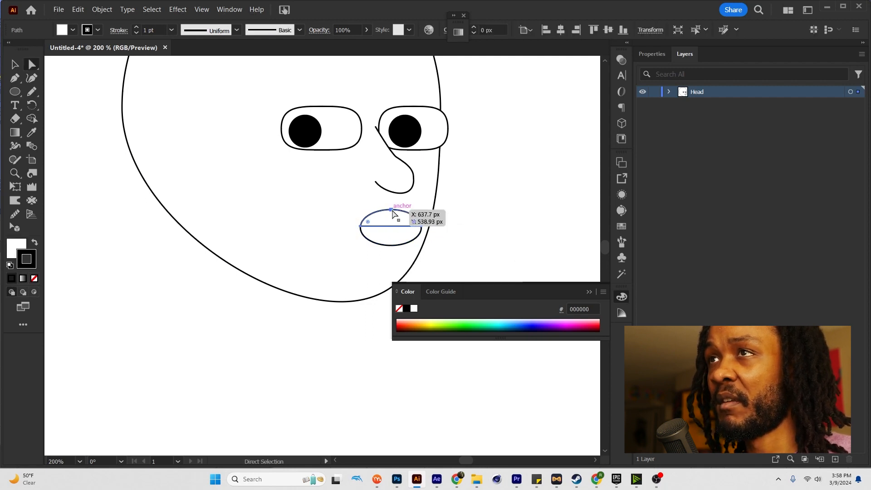
left_click_drag(391, 210, 397, 209)
left_click(391, 246)
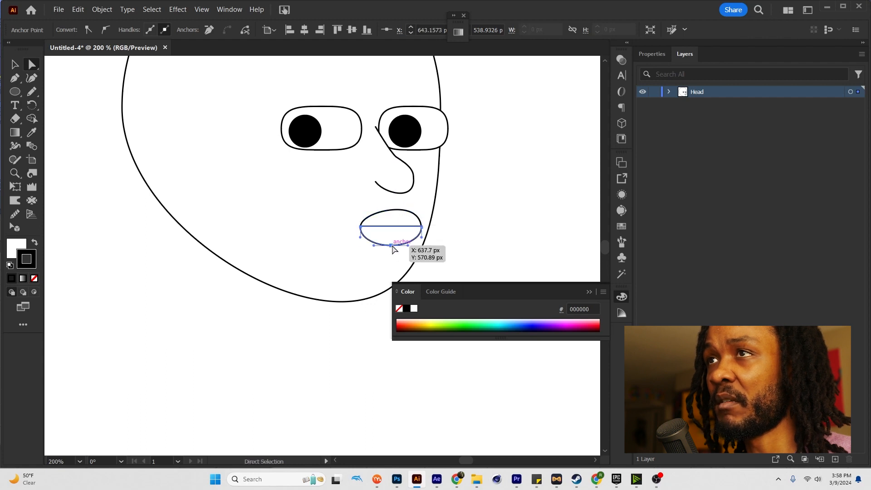
left_click_drag(391, 245, 397, 245)
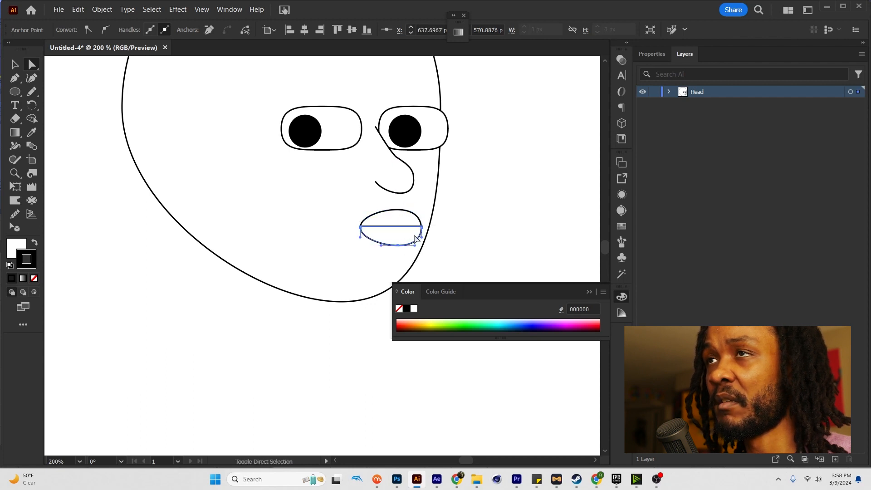
Step: Add an anchor on each side of the upper lip's peak and lower the middle anchor to form a dip
left_click(398, 210)
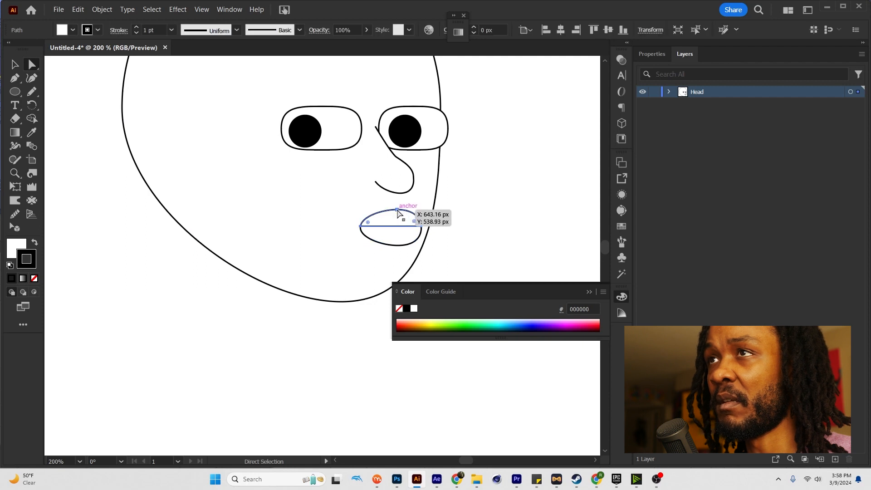
key("p")
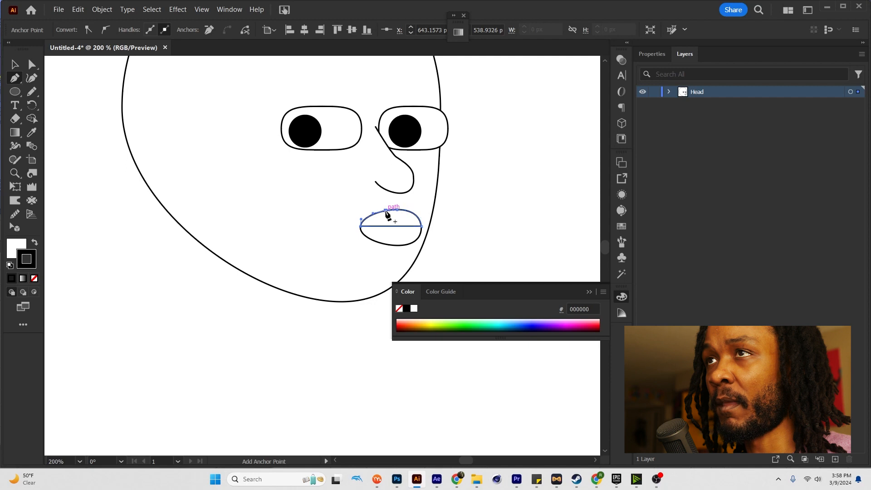
left_click(408, 211)
key("a")
left_click_drag(399, 211, 399, 212)
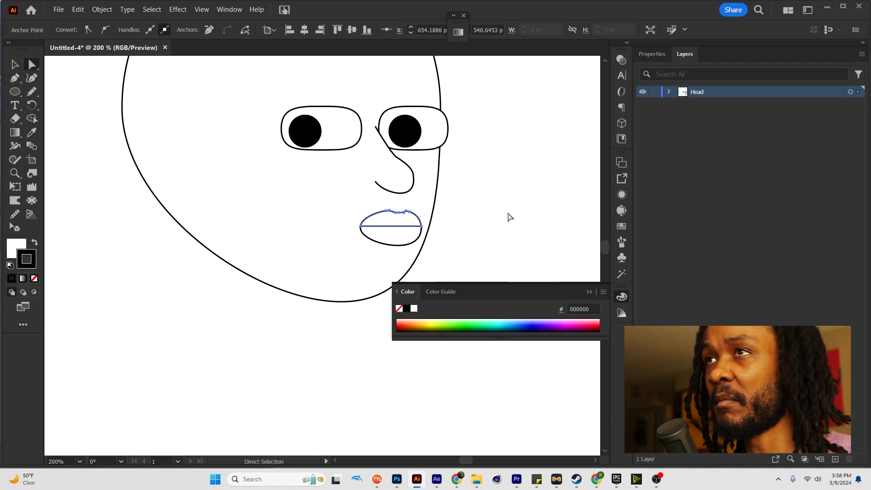
left_click(506, 214)
Step: Bend the dividing line between the lips slightly downward with the Anchor Point tool
scroll(475, 224, "down", 2)
scroll(472, 224, "up", 2)
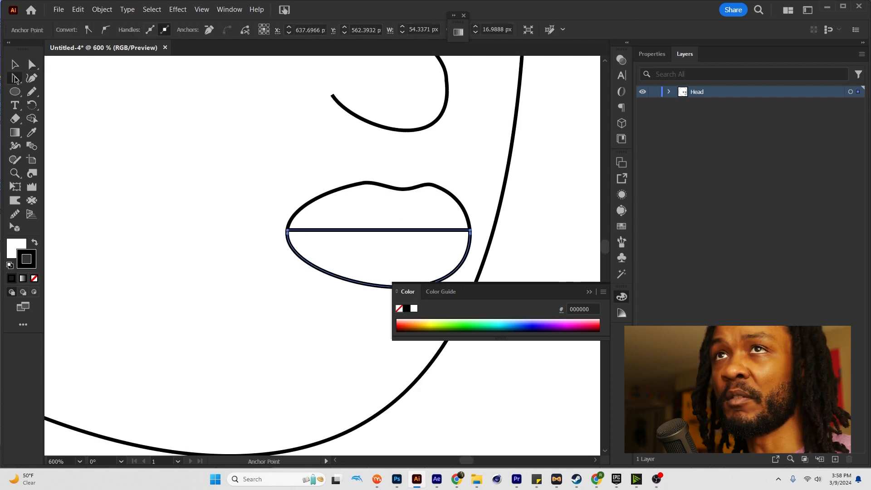
left_click(15, 79)
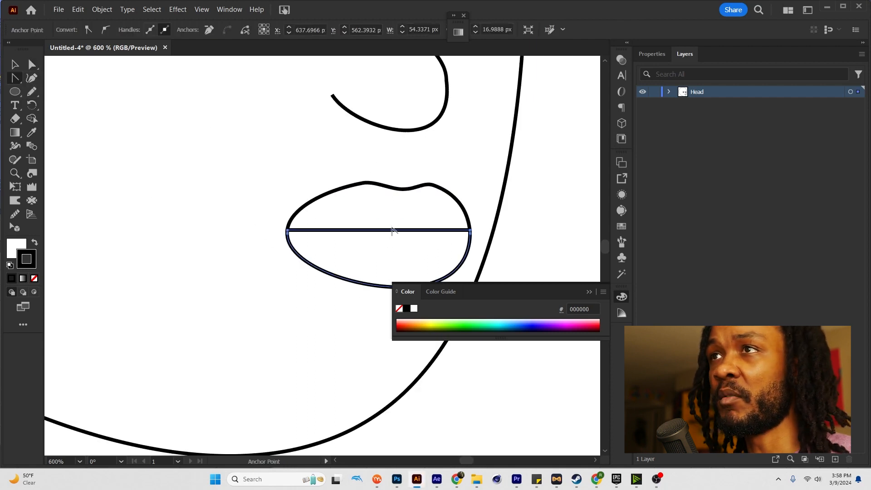
left_click_drag(392, 232, 390, 238)
key("v")
left_click(530, 213)
scroll(529, 213, "down", 2)
scroll(529, 217, "down", 4)
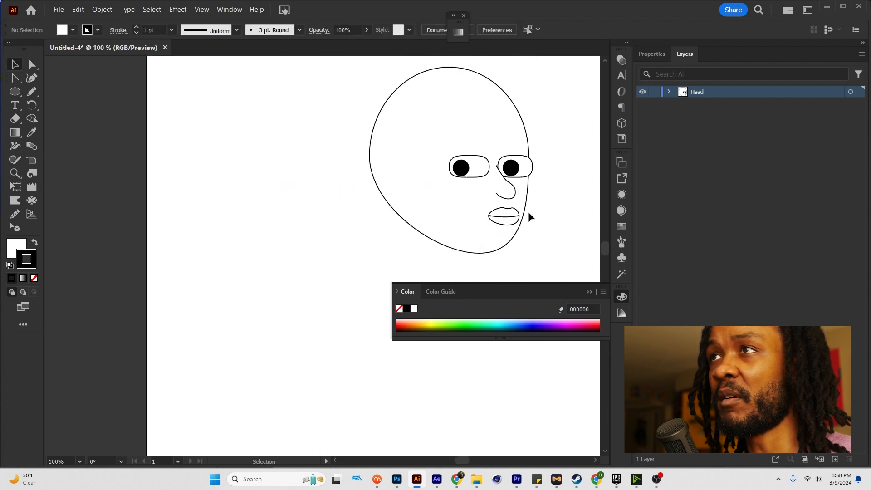
Step: Reshape the skull by moving the head outline's top anchor down and forward and its back anchor inward
scroll(503, 219, "up", 2)
left_click_drag(468, 212, 506, 227)
left_click(369, 128)
scroll(369, 127, "down", 1)
key("a")
left_click_drag(367, 79, 377, 86)
left_click_drag(288, 166, 307, 170)
left_click(492, 169)
left_click(368, 123)
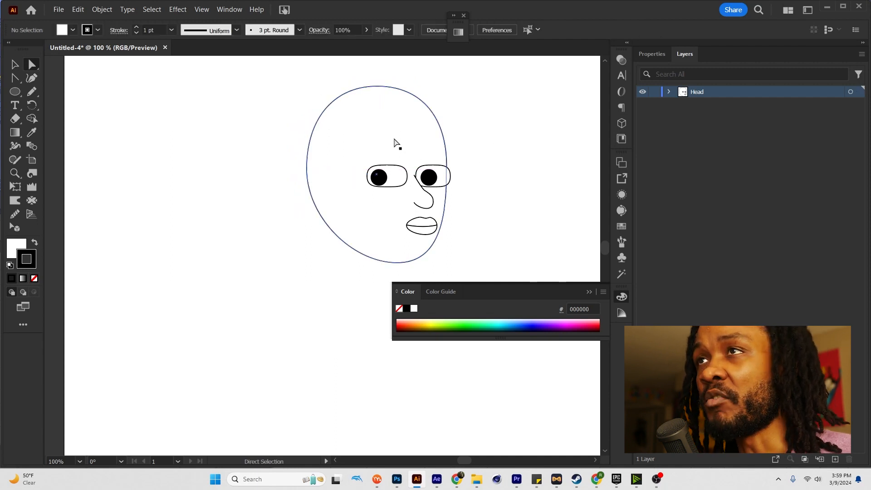
left_click(517, 132)
left_click(382, 98)
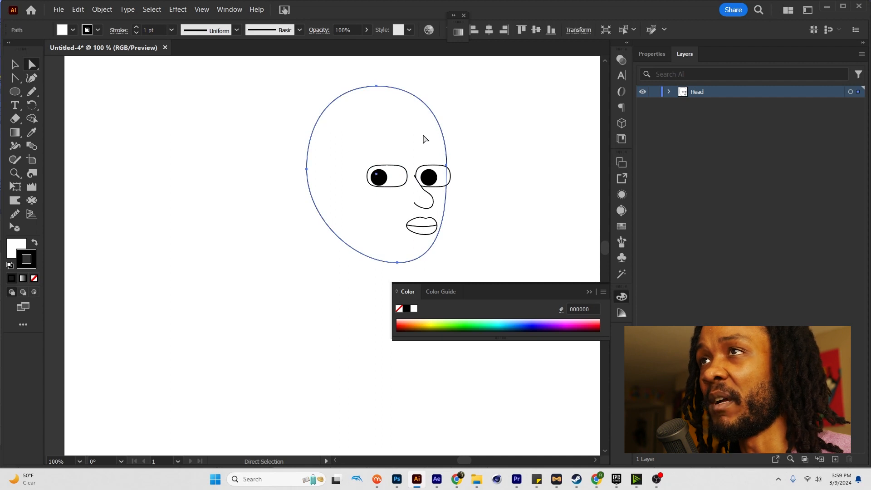
left_click(484, 166)
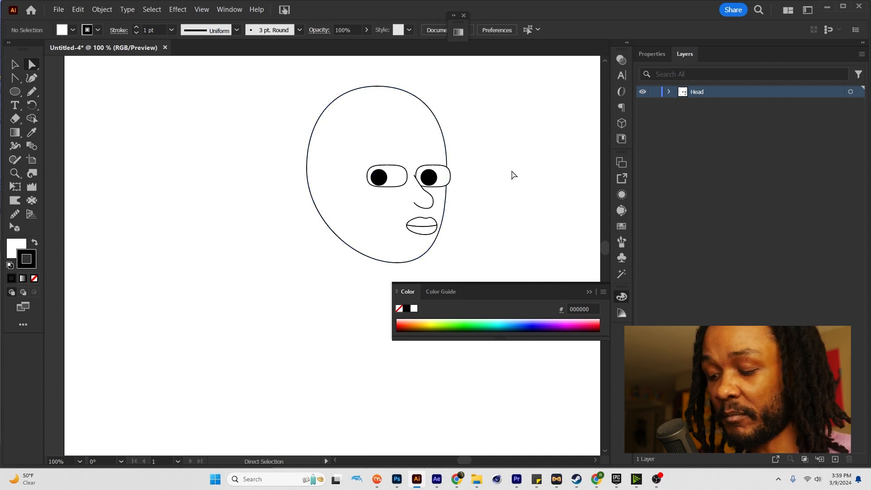
Step: Draw a flat ellipse eyebrow above the first eye and give it the pupil's black fill
key("l")
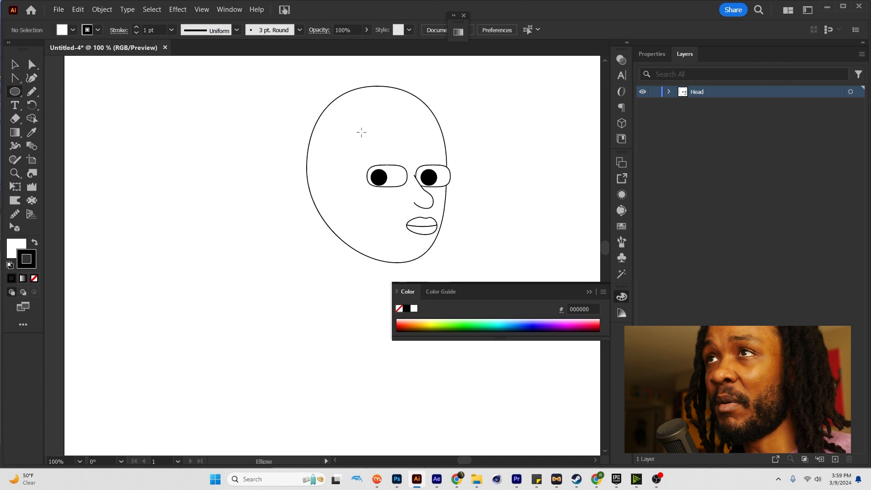
left_click_drag(366, 143, 404, 155)
key("i")
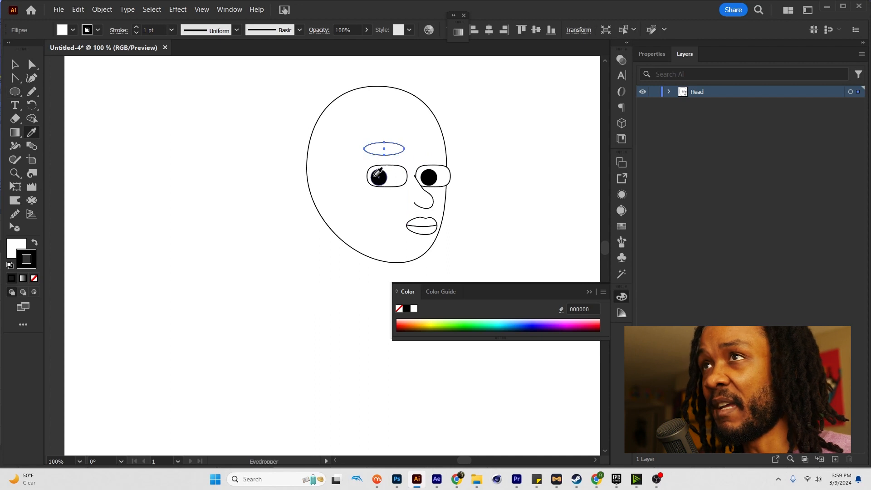
left_click(380, 175)
key("v")
Step: Lower the first eyebrow closer to its eye and place a narrower copy above the second eye
mouse_move(393, 151)
left_mouse_down()
mouse_move(457, 149)
mouse_move(426, 144)
mouse_move(381, 155)
left_mouse_up()
left_click(460, 154)
left_click_drag(431, 142, 431, 148)
left_click(467, 152)
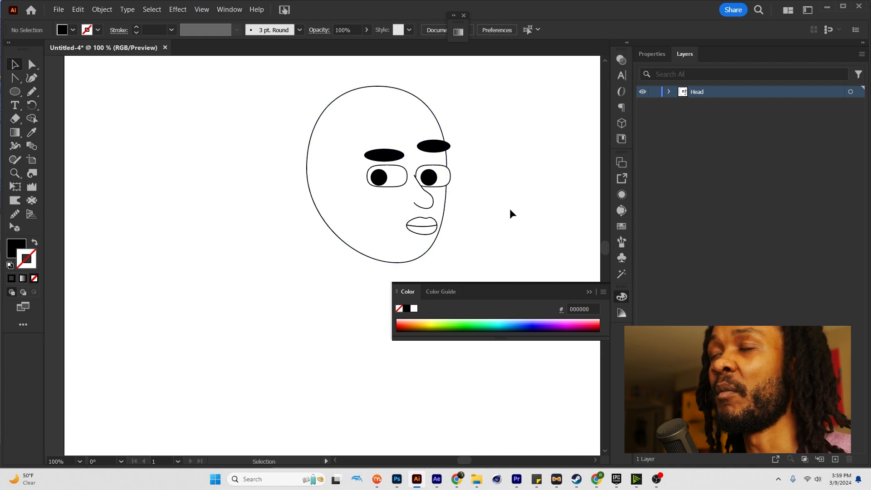
Step: Draw an open C-shaped ear outline behind the first eye with the Pencil tool, keeping its current options
key("n")
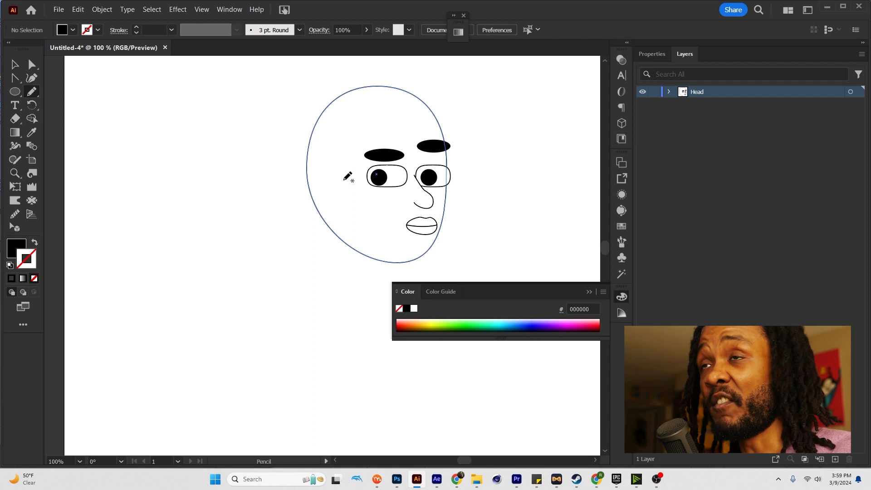
key("Return")
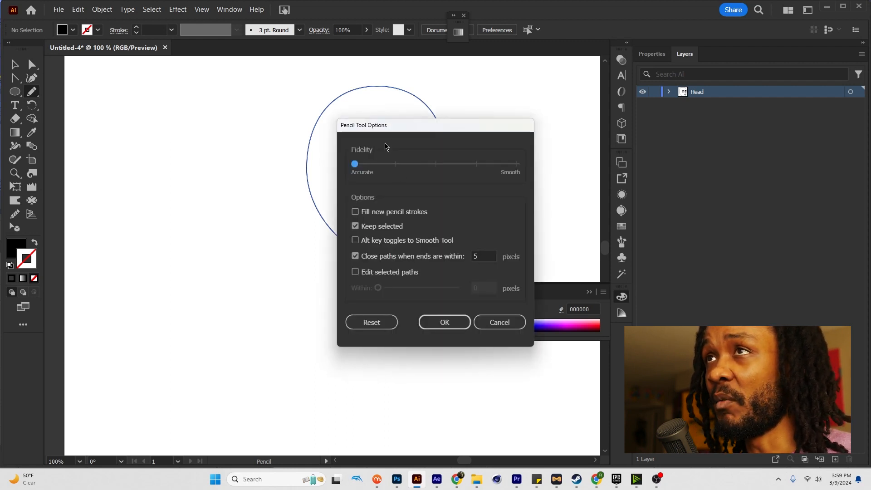
left_click(445, 320)
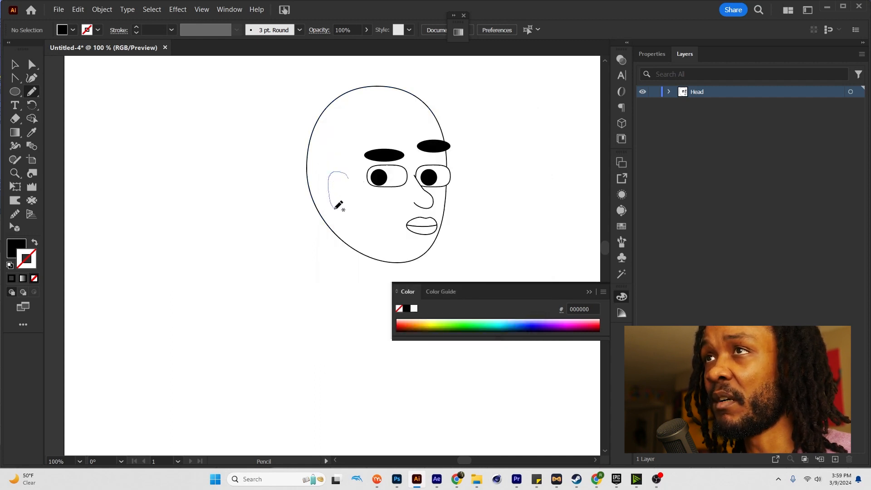
left_click_drag(348, 216, 353, 217)
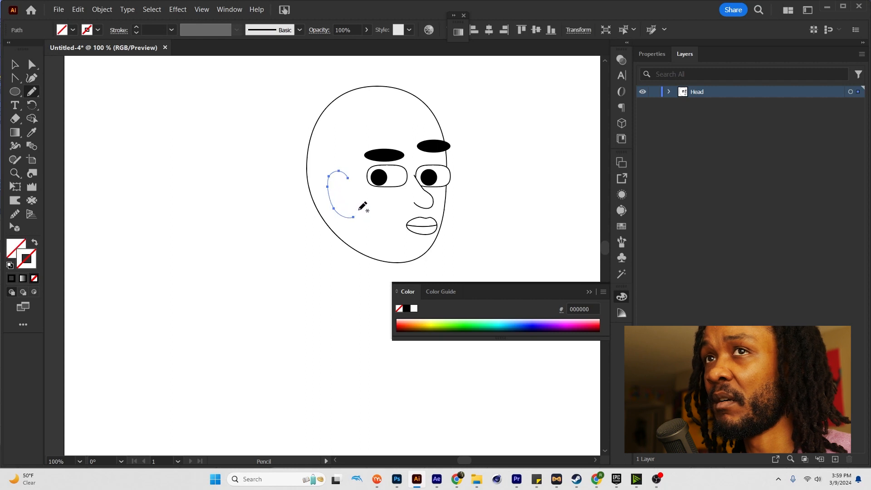
Step: Give the ear path the nose's white fill and black 1 pt stroke, and move it slightly toward the back of the head
key("i")
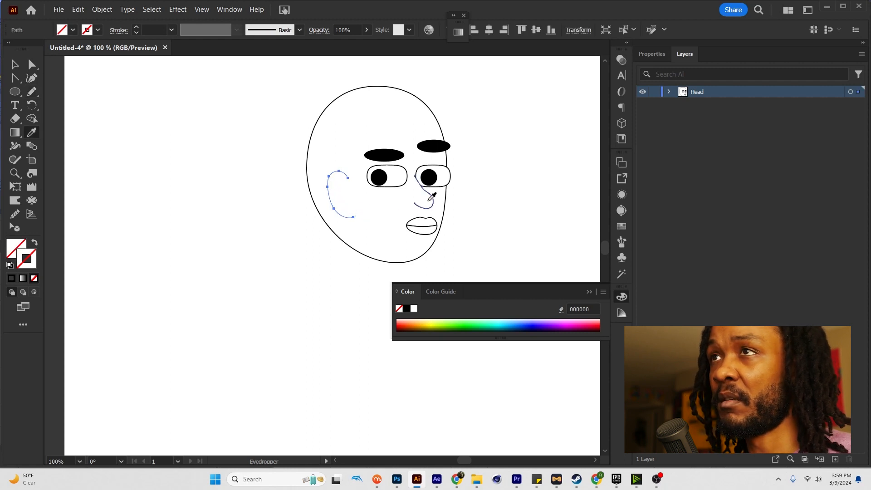
left_click(427, 203)
key("v")
left_click(464, 199)
left_click_drag(330, 192, 321, 192)
left_click(481, 187)
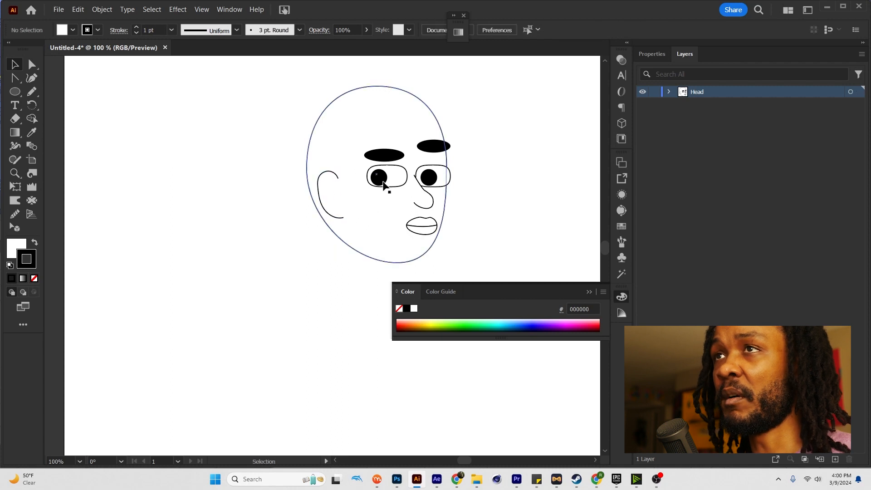
Step: Draw a curled, 3-shaped inner ear line inside the ear outline with the Pencil tool
scroll(331, 183, "up", 3, "alt")
key("n")
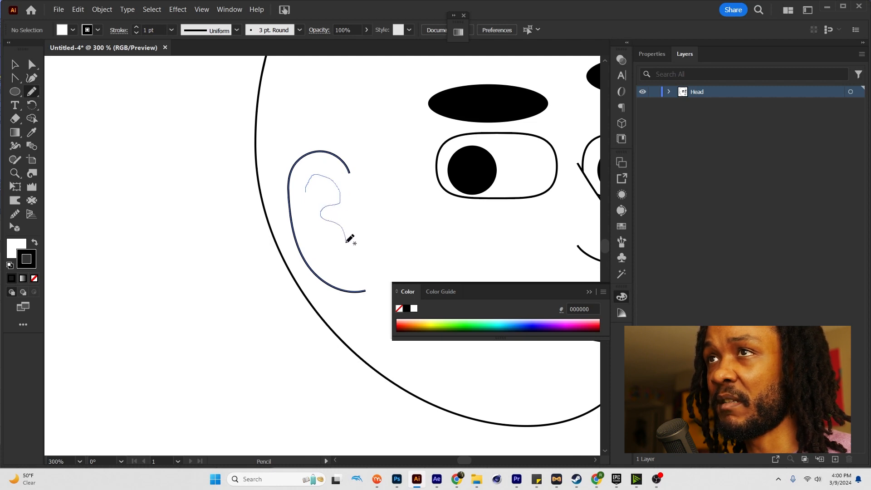
left_click_drag(336, 248, 337, 252)
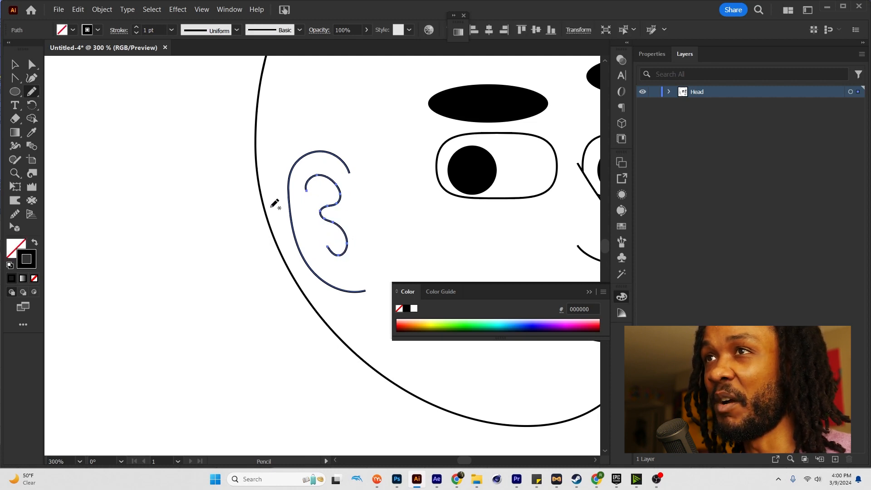
key("v")
left_click(216, 178)
scroll(217, 178, "down", 3, "alt")
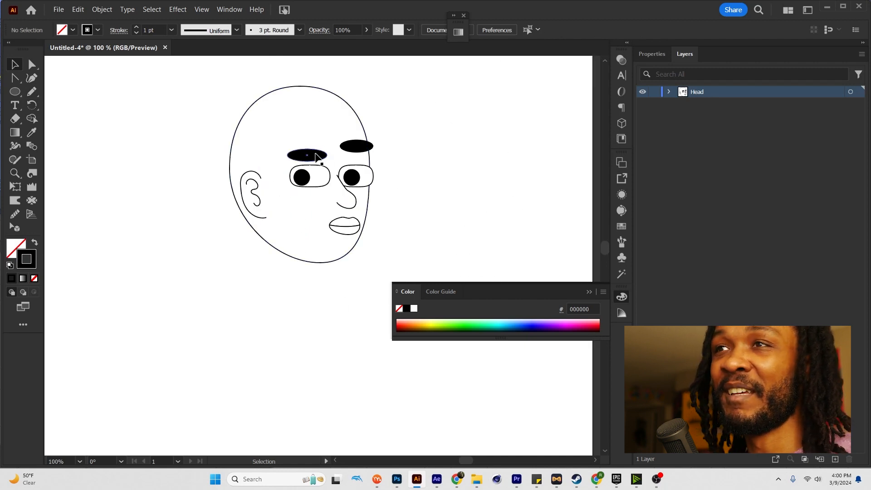
Step: Draw a wide white rectangle with a black outline across the forehead as a hat band and rotate it so its front end rises
left_click_drag(319, 159, 357, 164)
key("a")
left_click(355, 114)
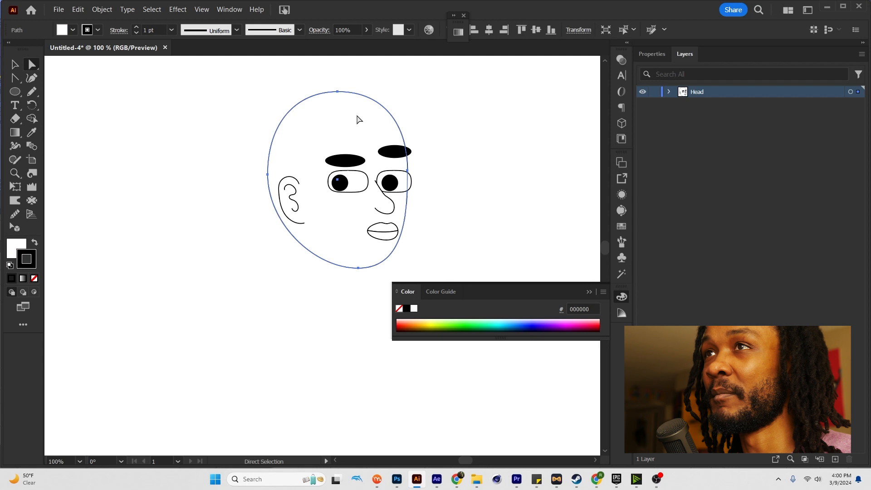
key("m")
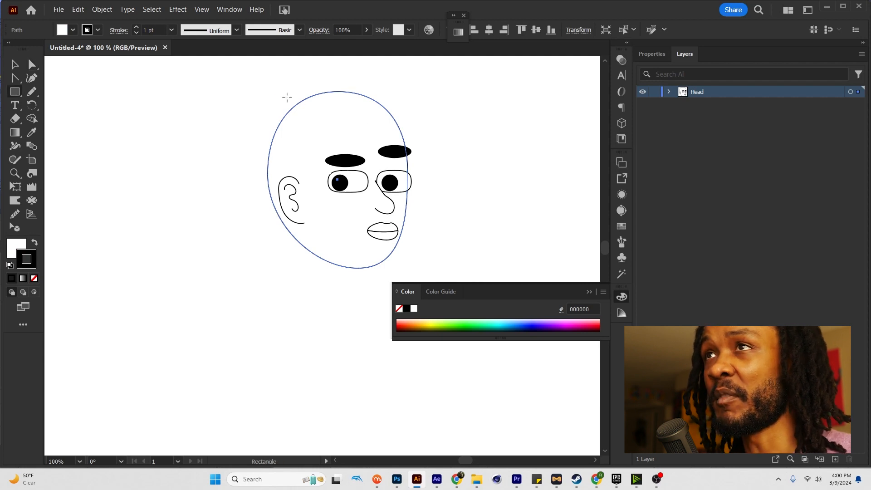
left_click_drag(274, 99, 404, 141)
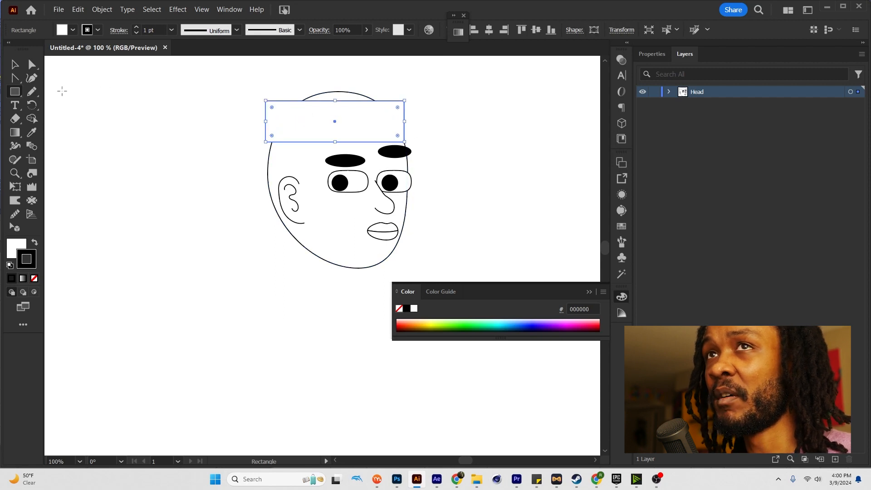
left_click(36, 106)
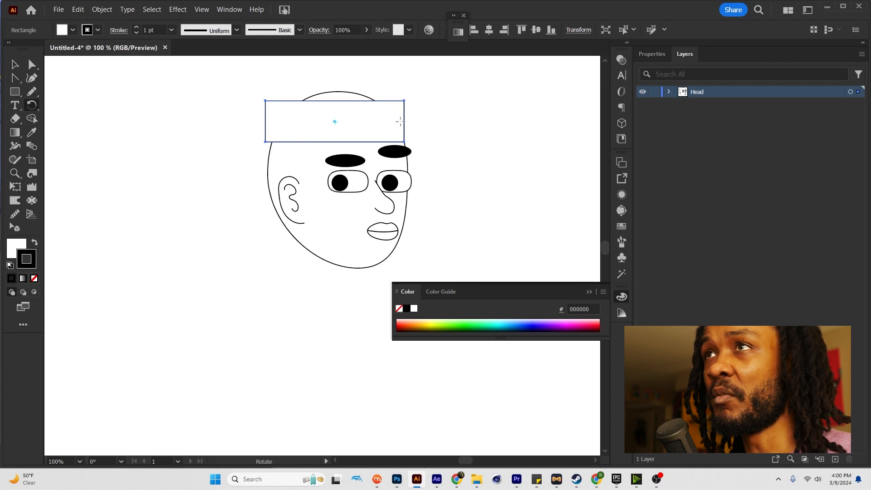
left_click_drag(290, 117, 288, 134)
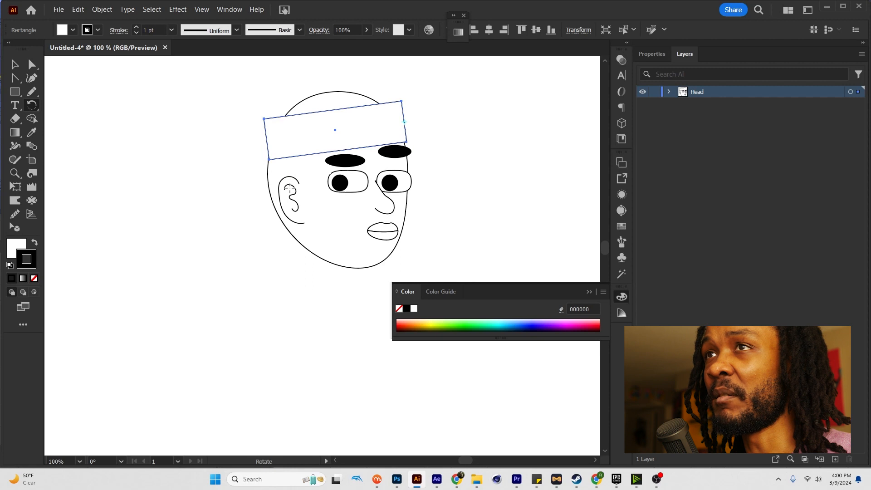
Step: Group the inner ear line with the ear outline and move the ear slightly up and toward the back of the head
key("v")
left_click(296, 205)
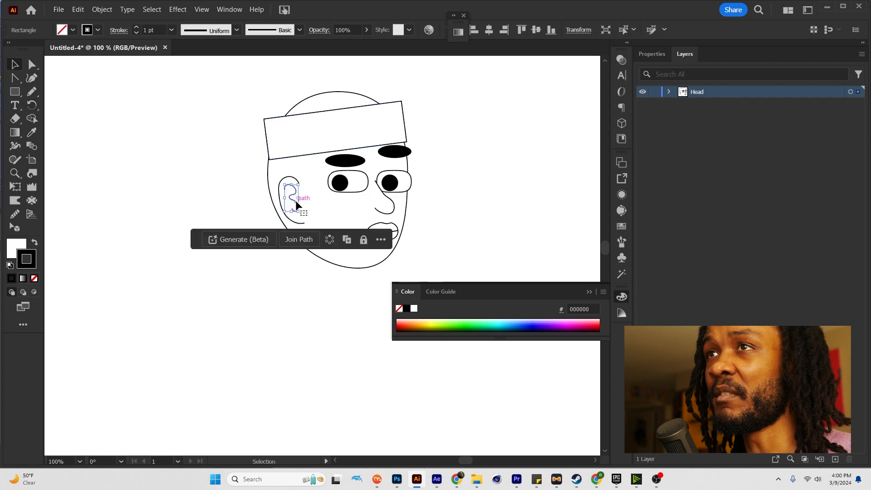
left_click(290, 178, "shift")
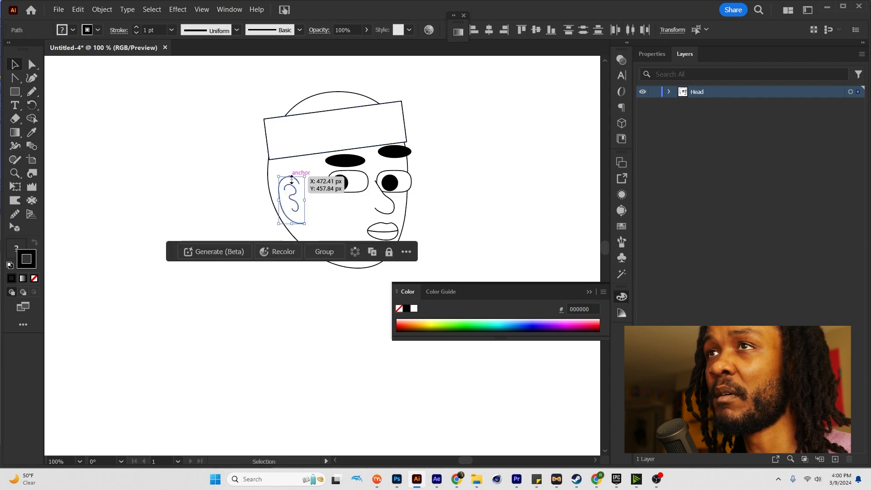
left_click(325, 252)
left_click_drag(293, 195, 289, 187)
Step: Bend the hat band's straight lower edge into a slight upward curve with the Anchor Point tool
key("a")
left_click(314, 152)
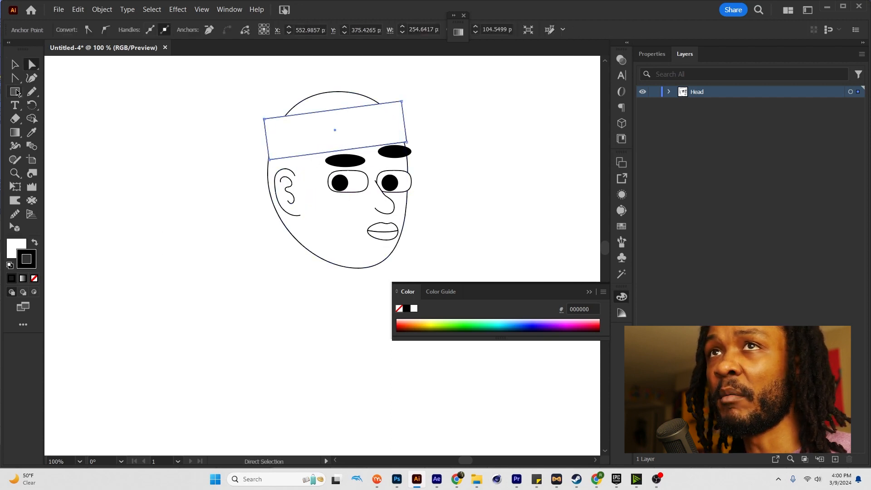
key("c")
left_click_drag(18, 83, 58, 91)
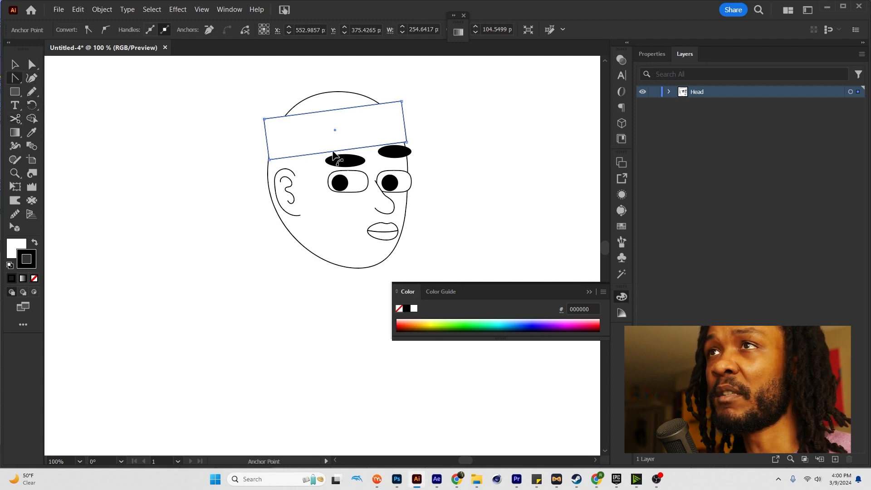
left_click_drag(339, 150, 340, 146)
Step: Extend the hat band's lower back corner down to the ear, lower its upper back corner slightly, and bulge both short ends outward
key("v")
left_click_drag(267, 140, 264, 141)
key("a")
left_click(266, 160)
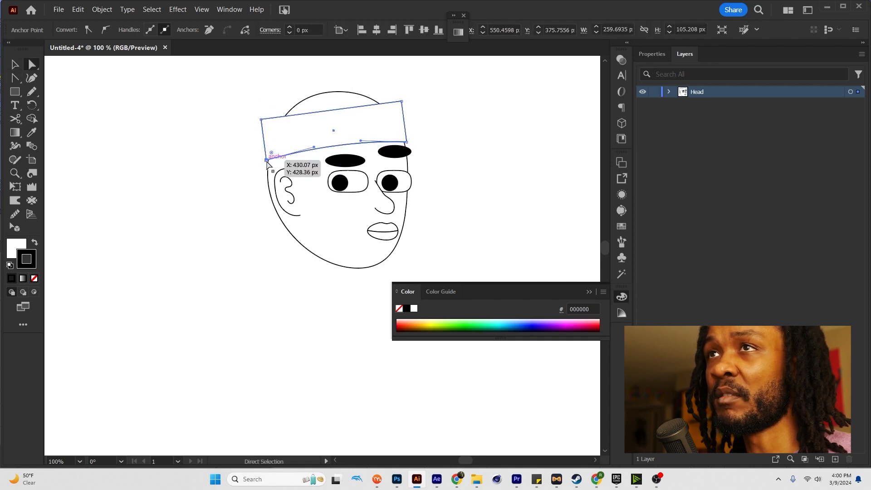
left_click_drag(268, 162, 268, 173)
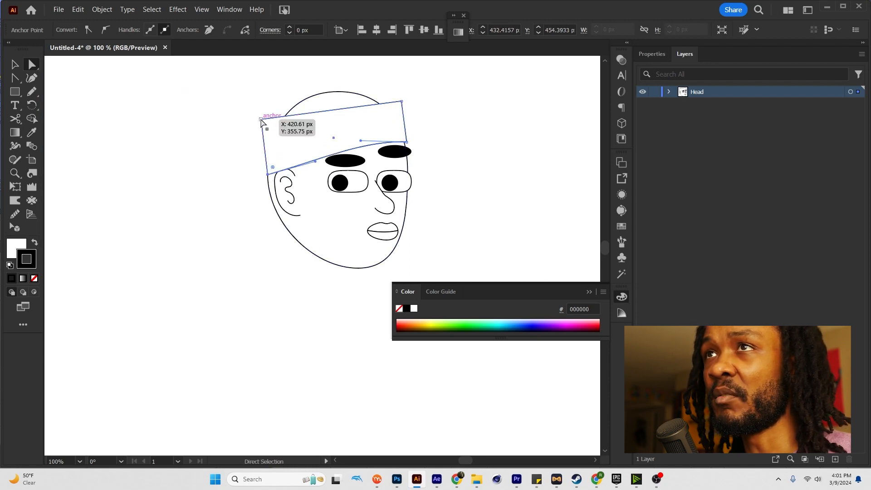
left_click_drag(260, 121, 265, 147)
key("shift+c")
left_click(407, 119)
left_click_drag(406, 119, 410, 124)
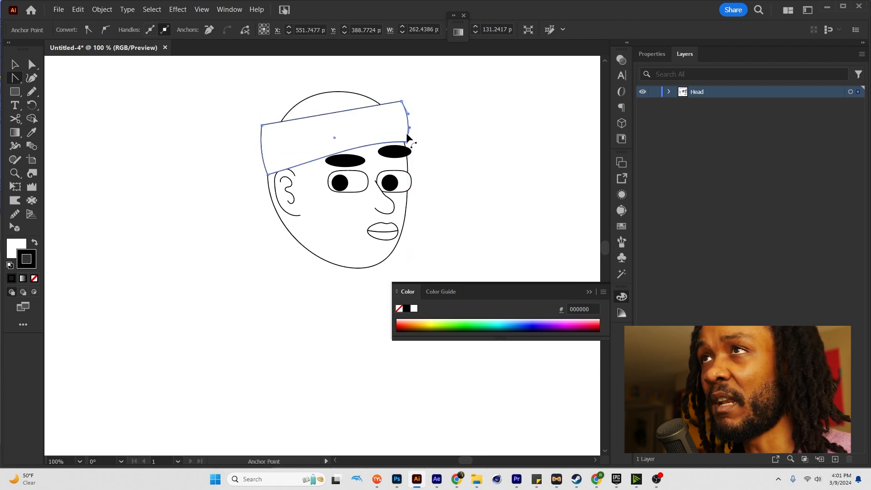
Step: Round the hat band's two front corners, each to a radius of about 6 px
scroll(406, 132, "up", 3)
key("a")
left_click(407, 156)
left_click_drag(402, 151, 394, 193)
key("space")
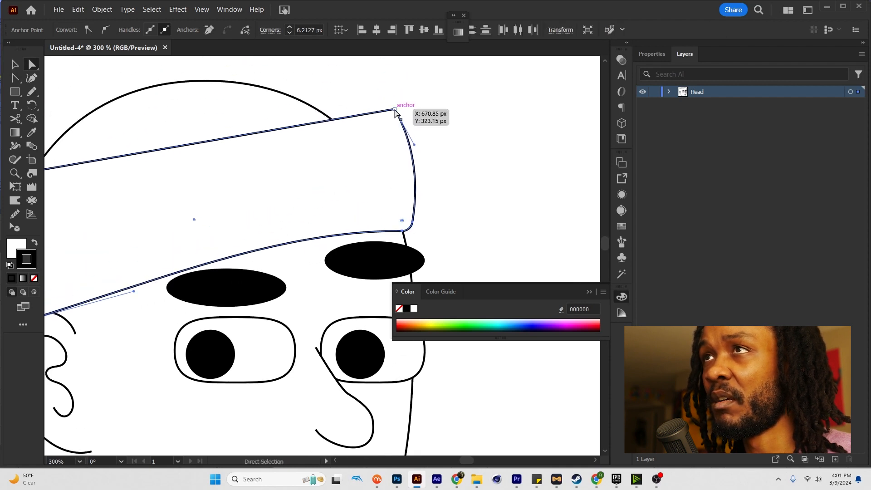
left_click(394, 109)
left_click_drag(390, 117, 391, 123)
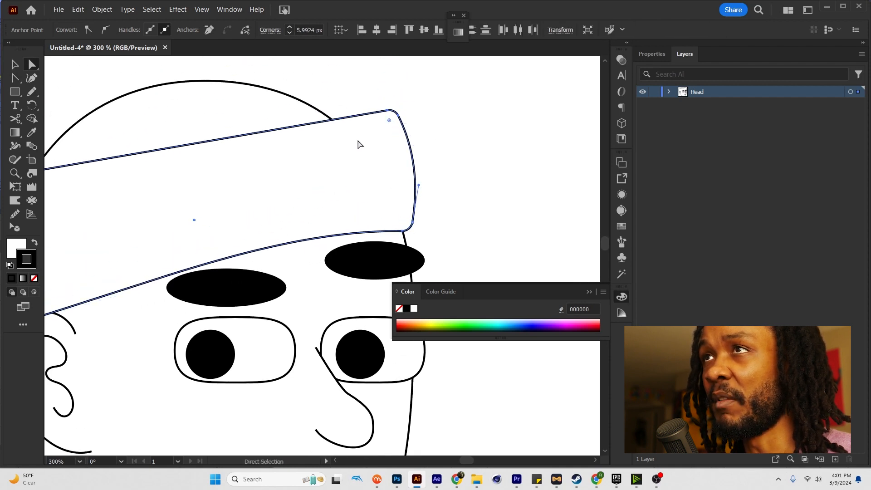
Step: Round the hat band's two back corners, the upper one to about 7 px, and pull the lower one slightly down and outward
key("space")
left_click_drag(317, 154, 422, 126)
left_click_drag(219, 144, 332, 136)
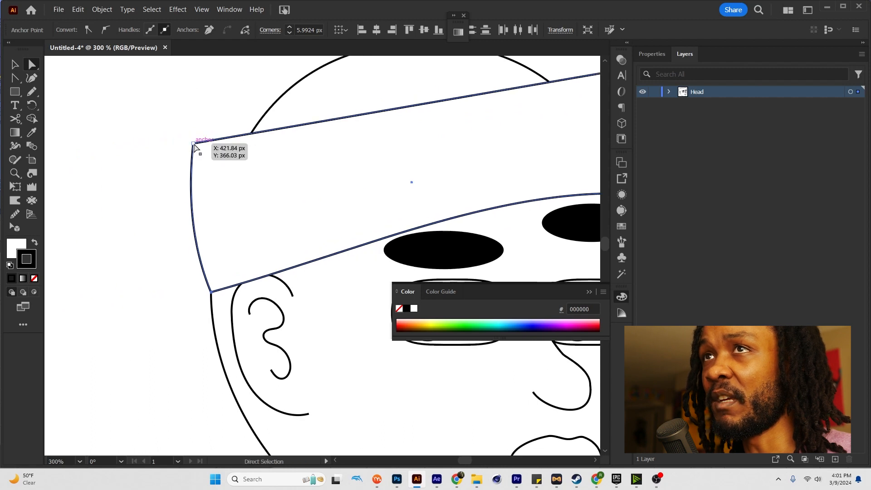
left_click(194, 146)
left_click_drag(201, 154, 205, 154)
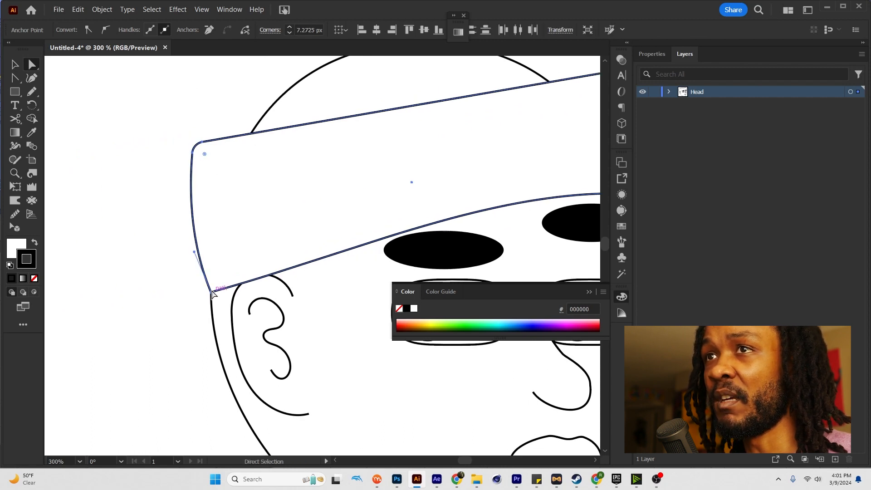
left_click(212, 291)
left_click_drag(215, 285, 217, 278)
key("v")
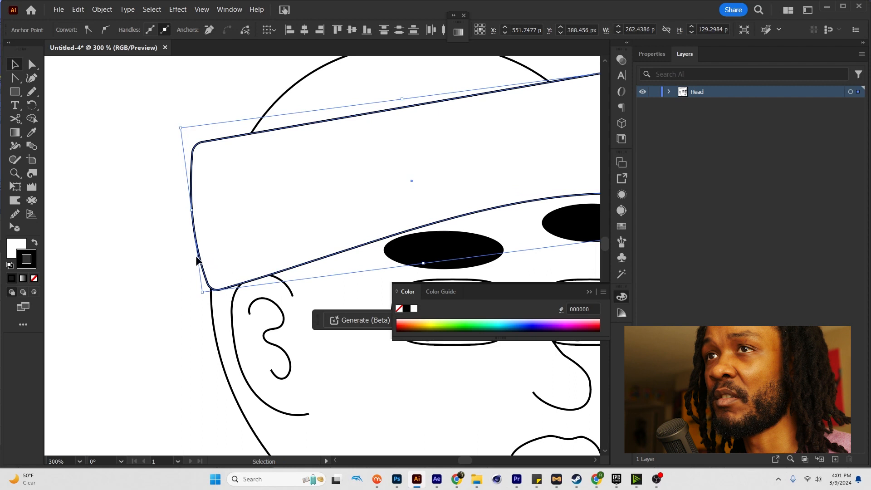
key("a")
left_click_drag(218, 289, 211, 297)
Step: Bring the grouped ear in front of the hat band and nudge it slightly upward
key("v")
left_click(265, 305)
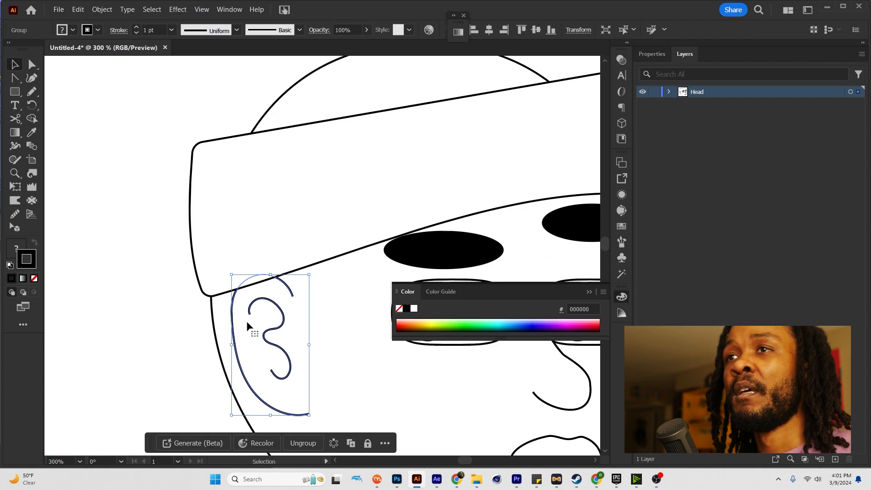
key("ctrl+shift+bracketright")
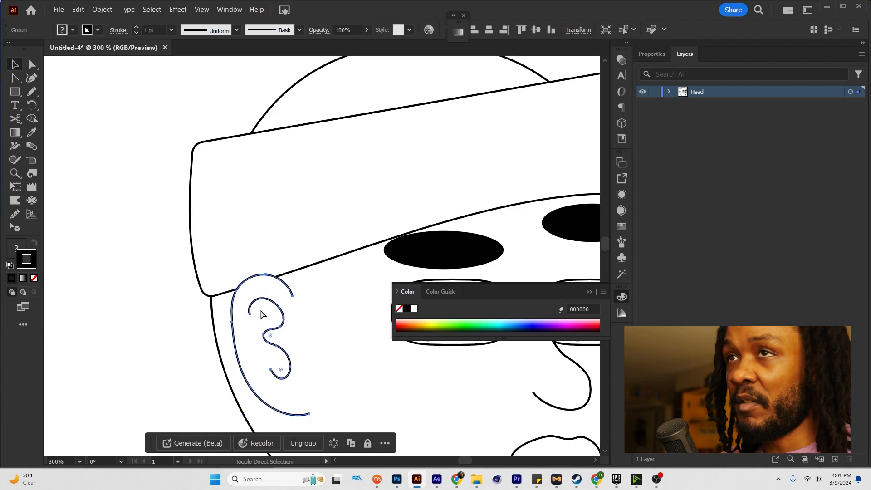
left_click_drag(260, 309, 257, 303)
left_click(199, 304)
key("ctrl+1")
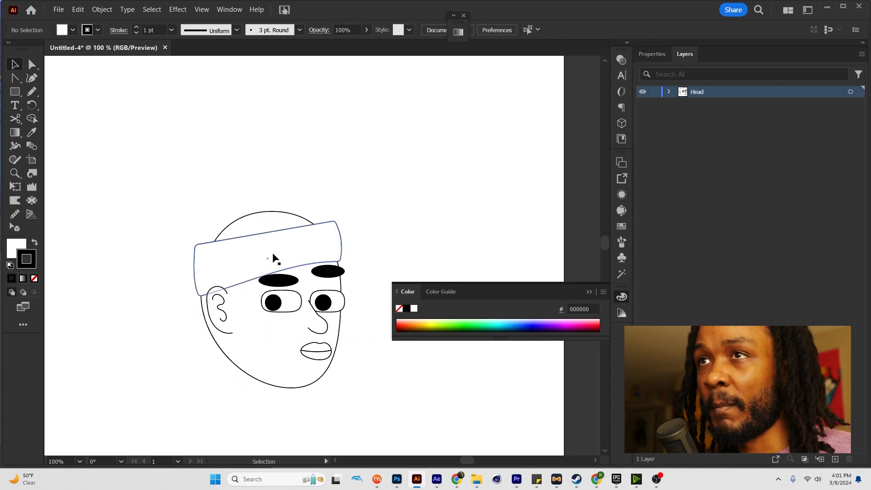
Step: Smooth the hat band's lower edge into an even arch and bow its upper edge upward to match
left_click(277, 272)
key("shift+c")
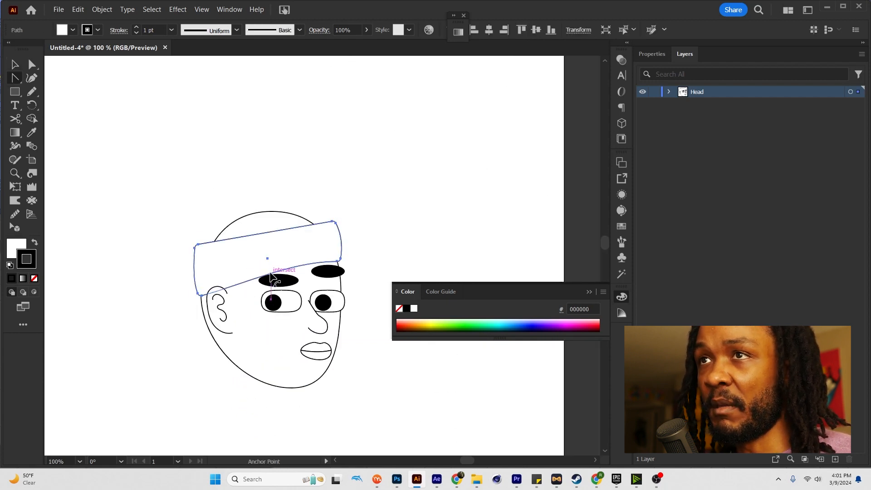
left_click_drag(270, 277, 259, 274)
key("v")
left_click(393, 238)
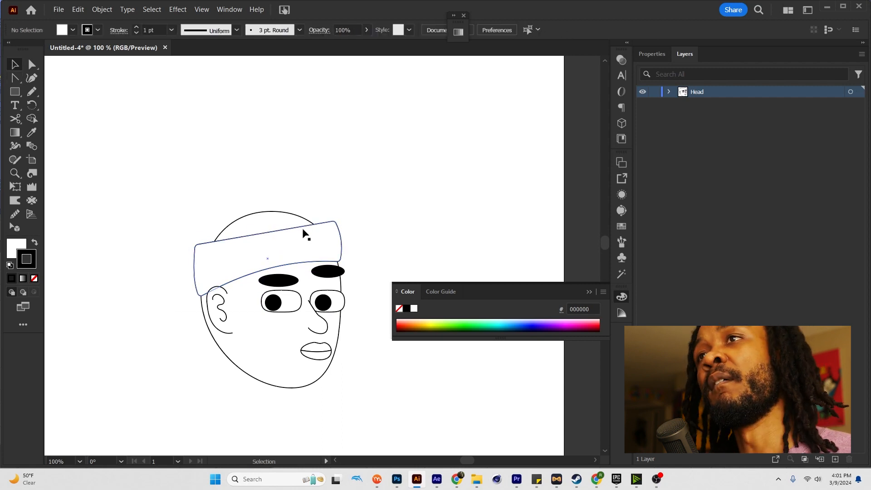
left_click_drag(269, 230, 266, 220)
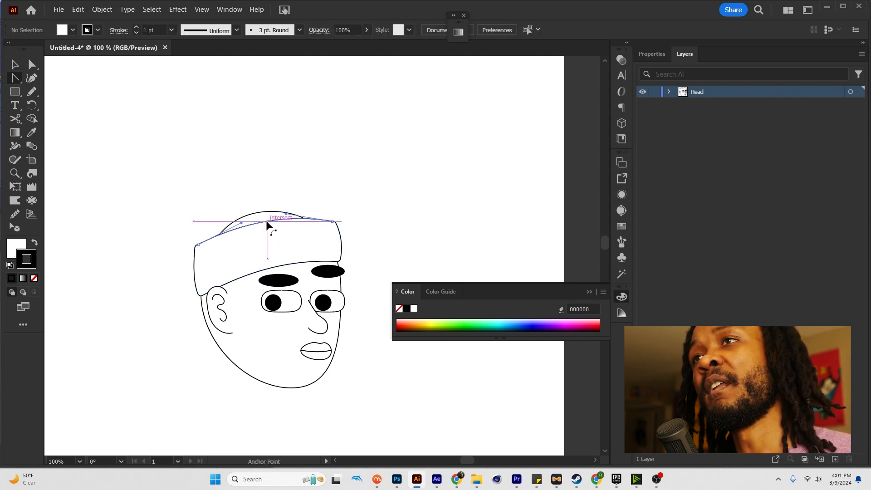
left_click(398, 221)
Step: Draw a wide ellipse above the hat band for the hat's crown and rotate it slightly to match the band's tilt
key("m")
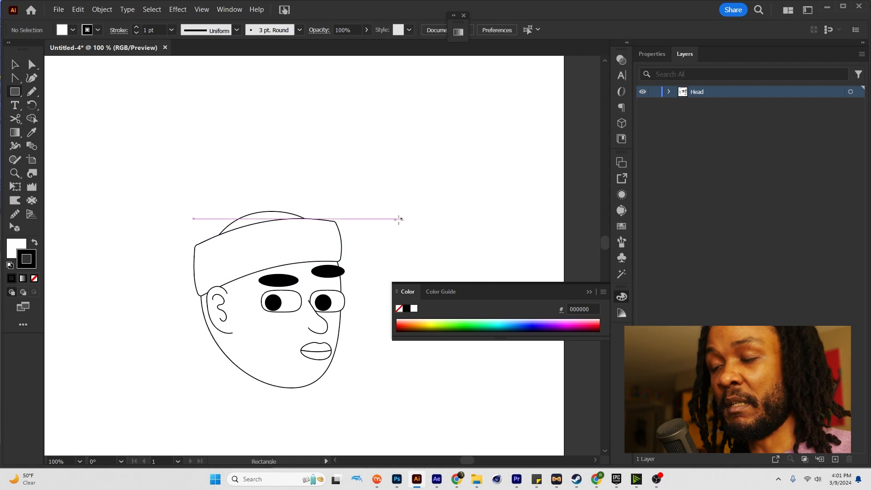
key("l")
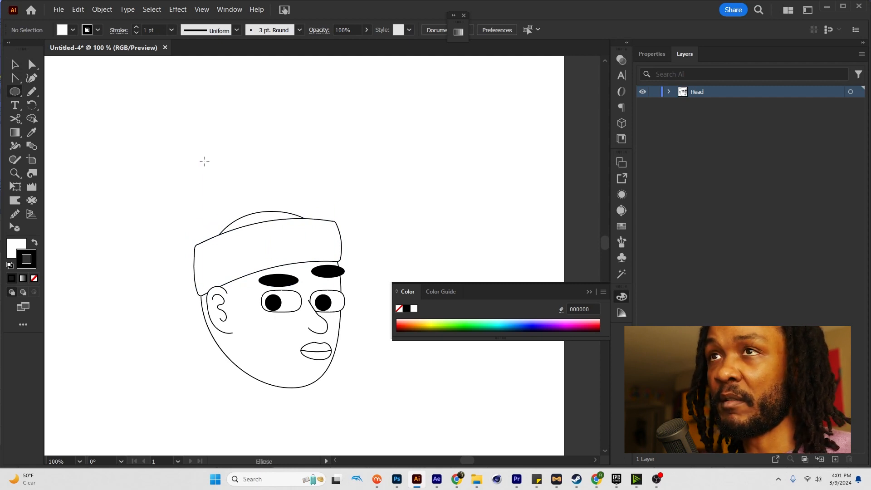
left_click_drag(223, 185, 328, 263)
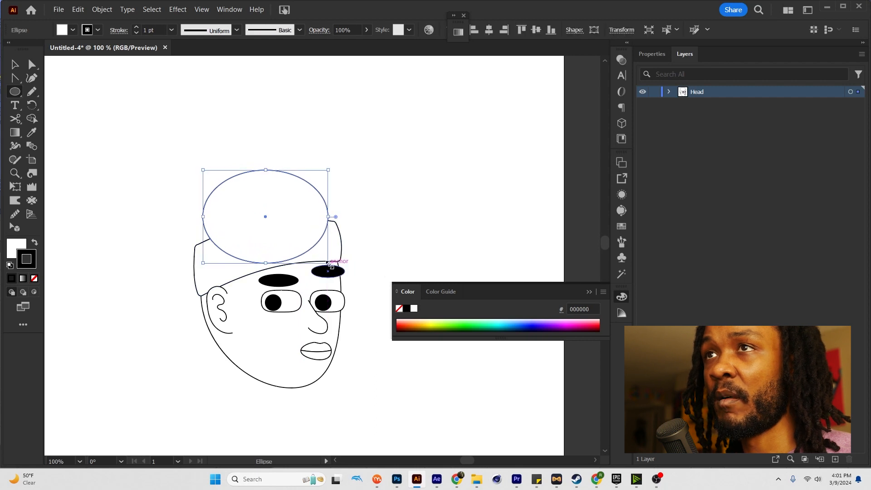
left_click(33, 103)
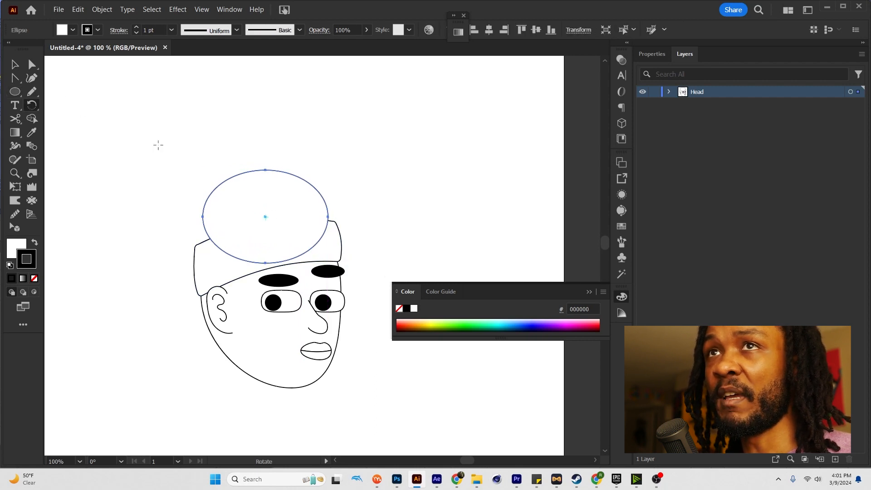
left_click_drag(306, 231, 311, 219)
Step: Reshape the crown into a tall dome by raising its top anchor and lowering its side anchors onto the hat band
key("a")
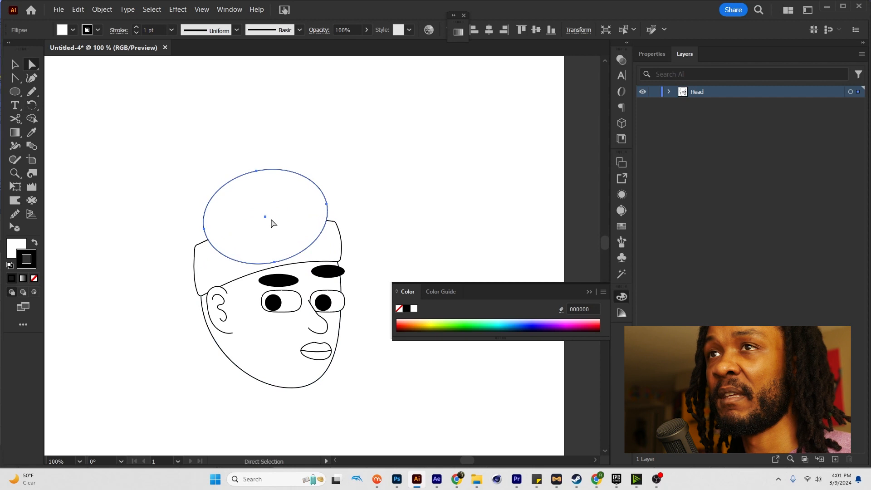
left_click_drag(256, 171, 250, 152)
left_click_drag(327, 210, 332, 222)
left_click_drag(204, 227, 203, 243)
left_click_drag(253, 153, 301, 138)
left_click(274, 241)
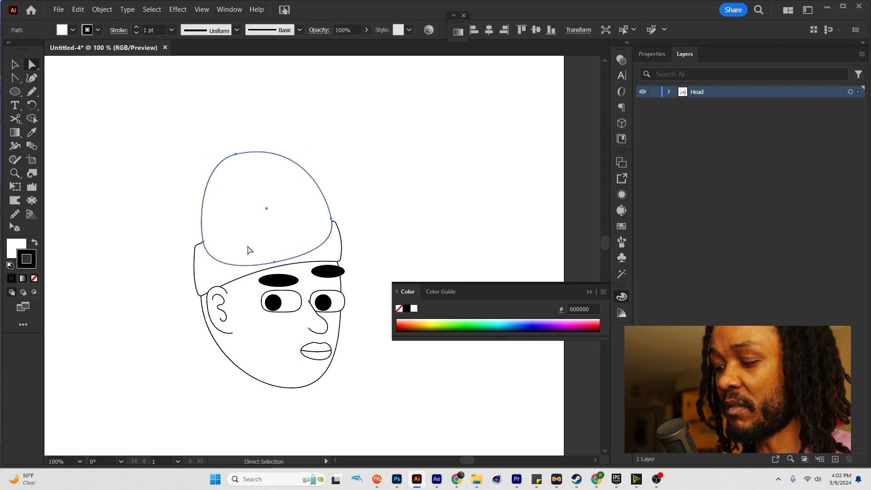
Step: Send the hat's crown behind all the other head shapes
key("v")
key("ctrl+shift+bracketleft")
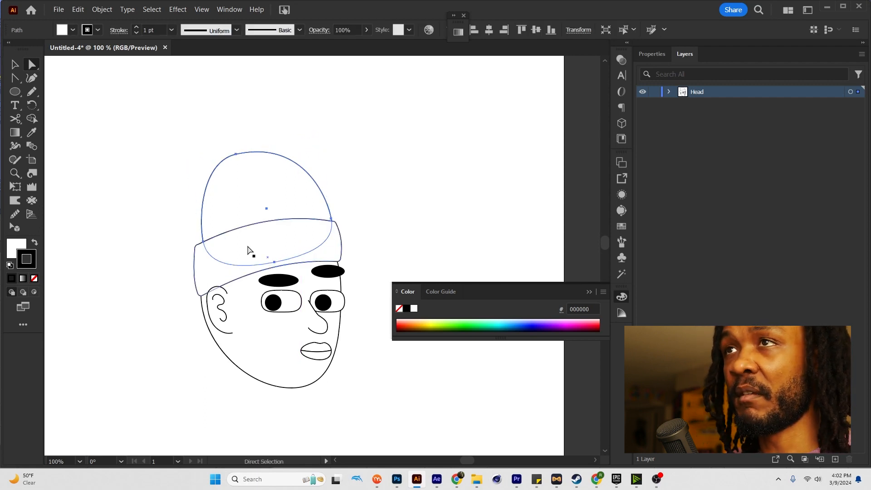
key("v")
left_click(368, 231)
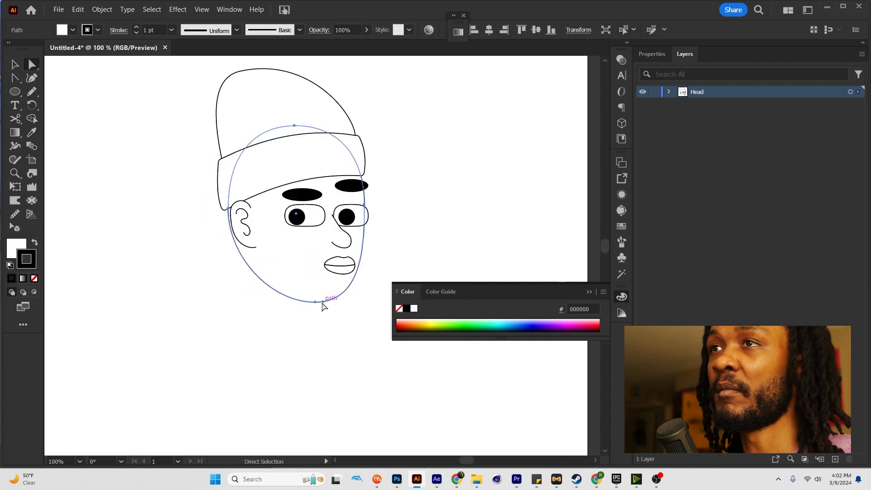
Step: Shift the face outline's chin anchor about 12 px toward the front of the face
left_click_drag(316, 301, 320, 302)
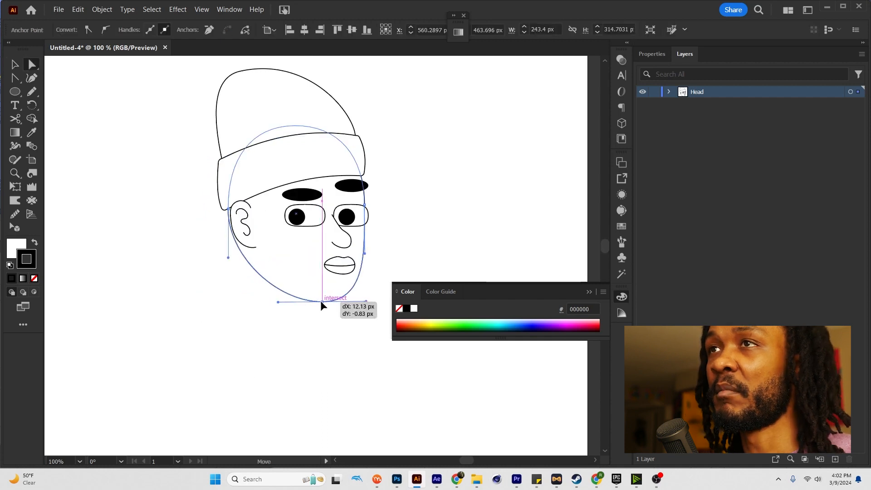
left_click(447, 212)
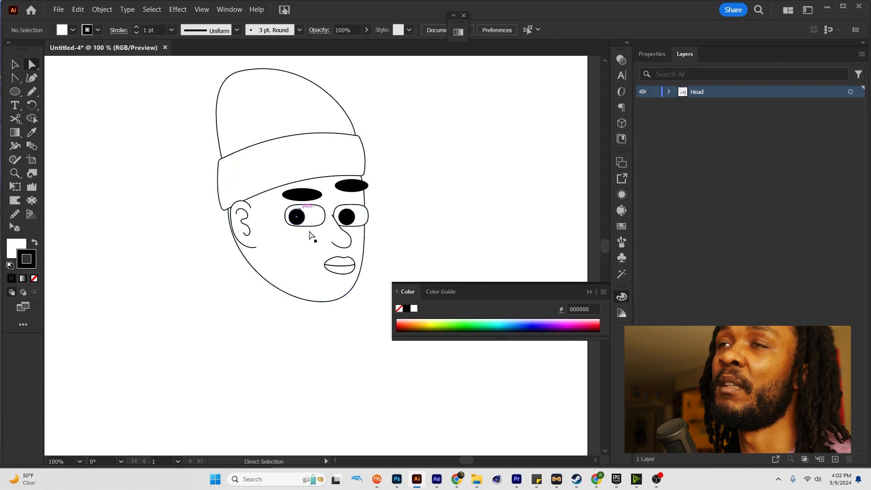
Step: Duplicate the far eye's outline in place, in front of its pupil
scroll(331, 223, "up", 2)
scroll(331, 222, "up", 2)
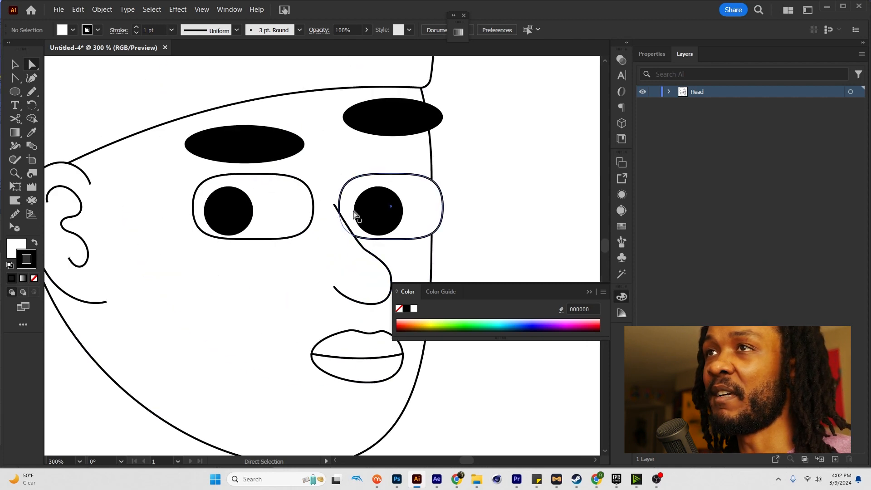
left_click(376, 210)
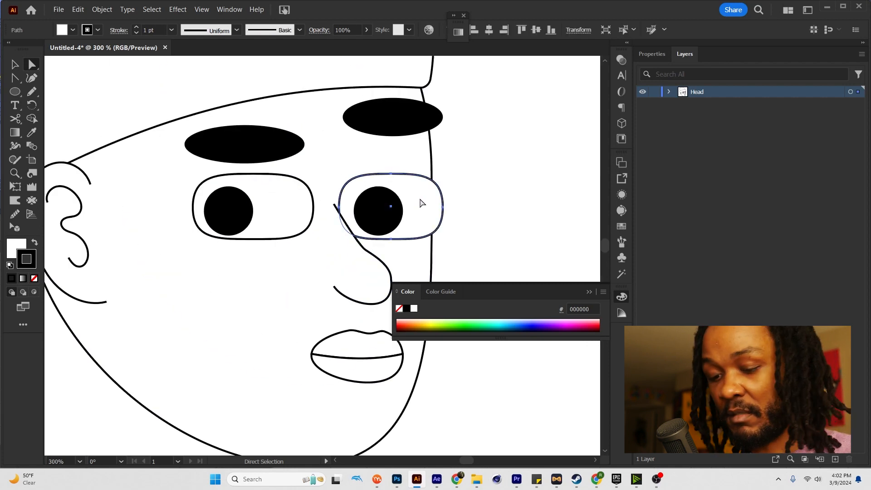
key("ctrl")
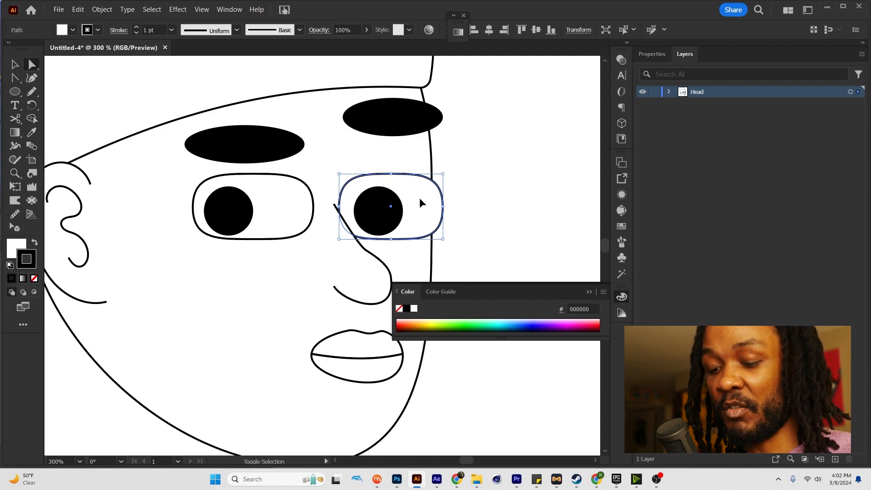
key("ctrl+shift+bracketright")
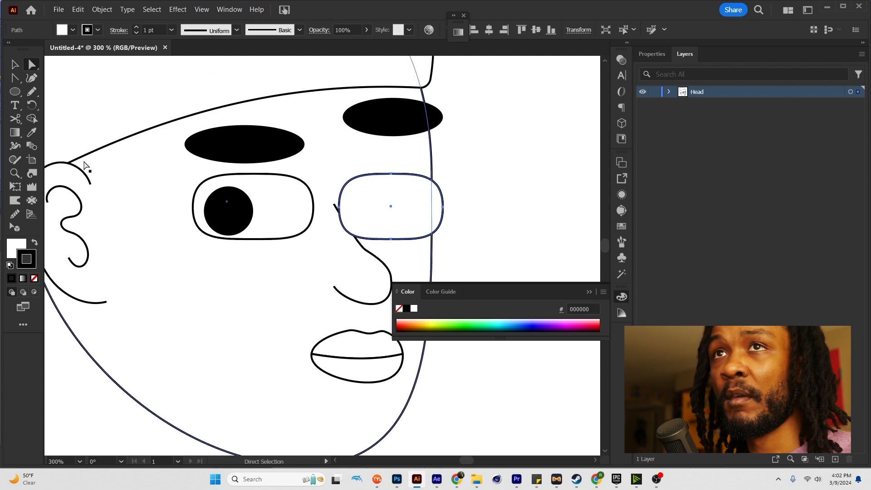
Step: Add the Knife tool to the toolbar from the full list of tools
key("k")
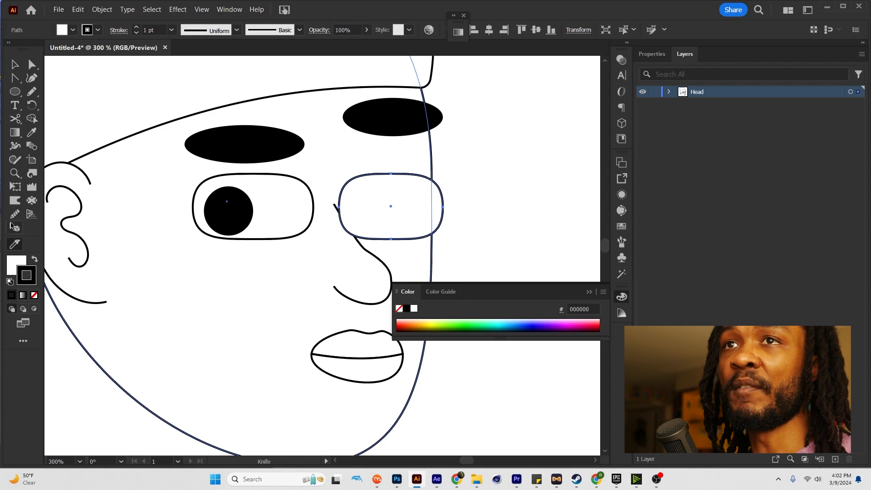
left_click(23, 340)
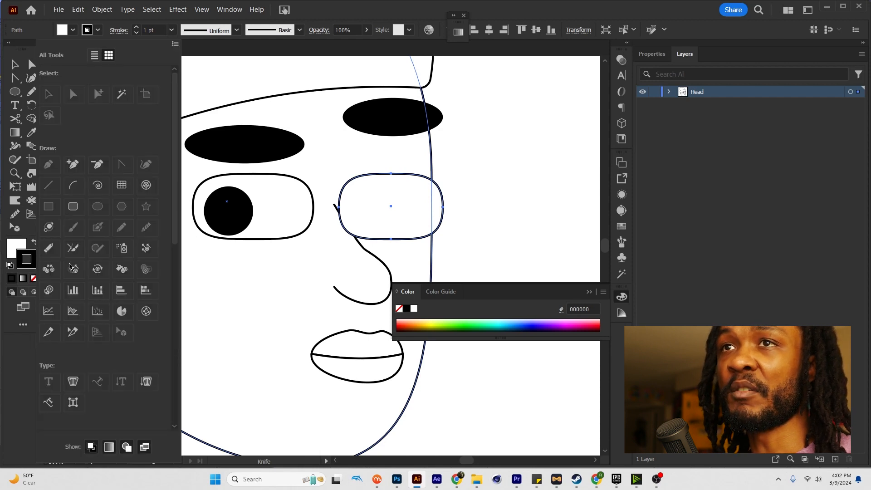
scroll(100, 243, "down", 6)
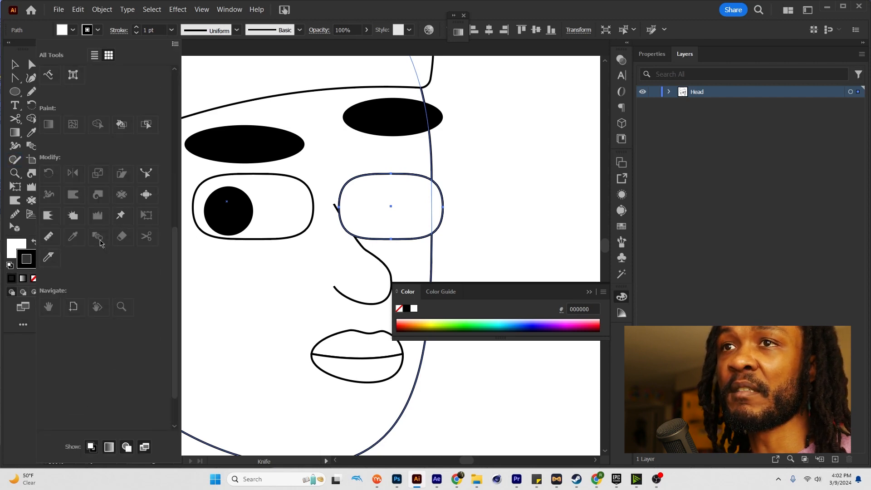
left_click_drag(49, 257, 31, 234)
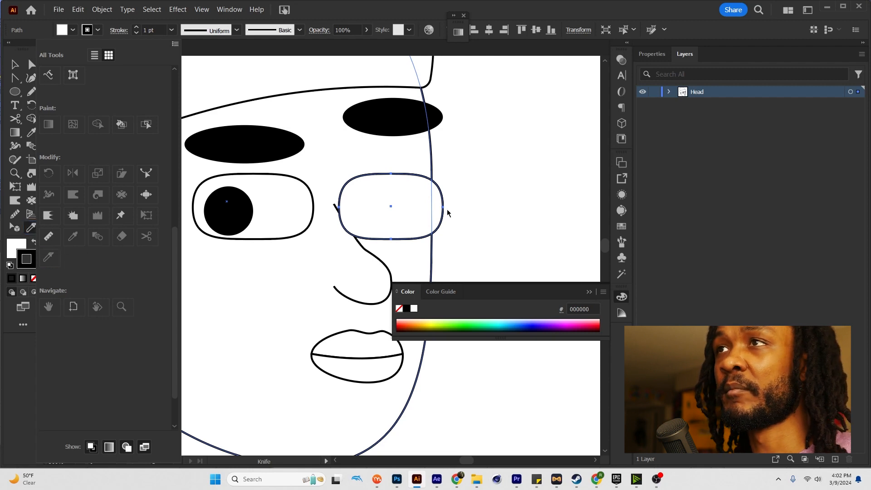
left_click(472, 209)
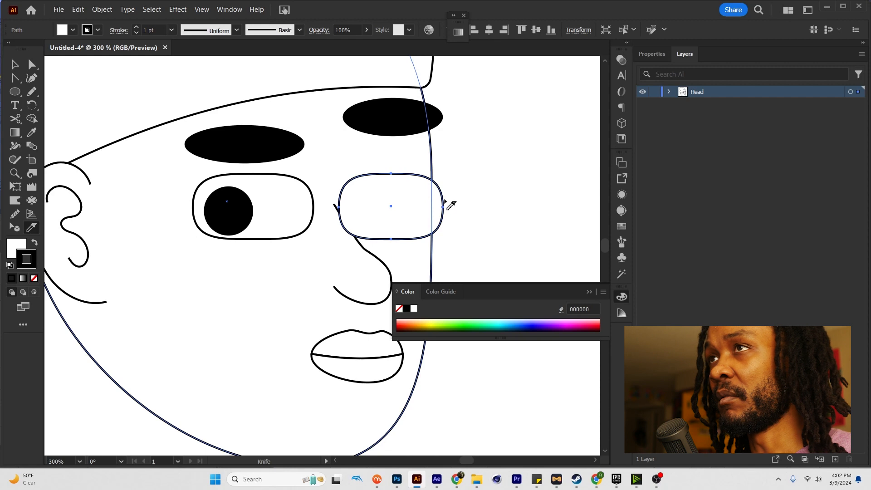
Step: Cut the far eye's duplicate outline horizontally above its middle with the Knife and delete the lower piece, leaving an upper eyelid
left_click_drag(446, 196, 311, 197)
key("a")
left_click(419, 217)
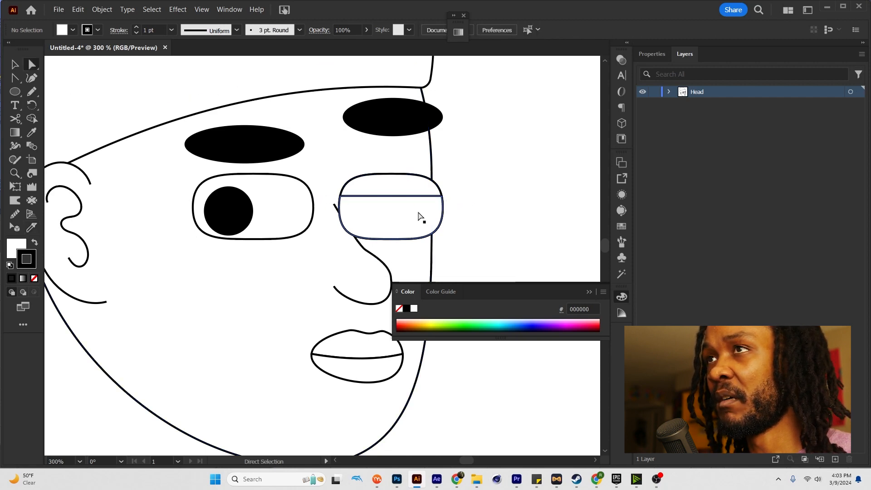
key("Delete")
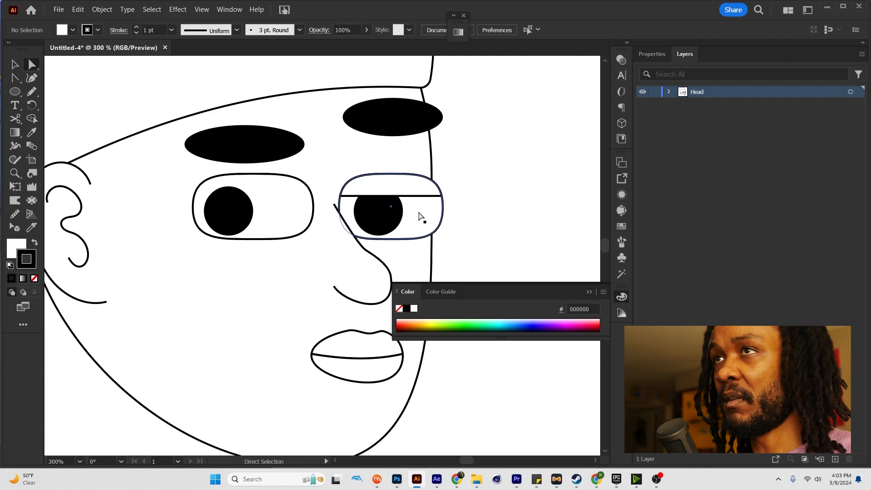
Step: Copy the near eye's outline and paste it in place in front of its pupil
left_click(285, 190)
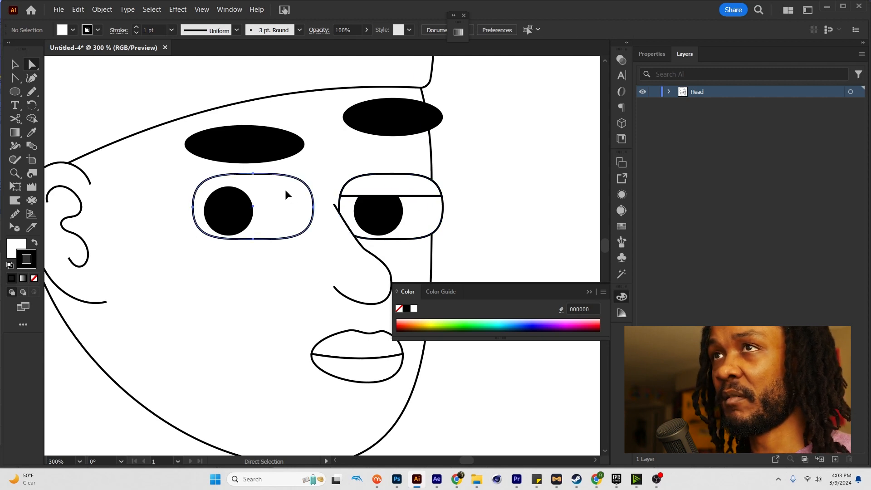
key("ctrl+c")
key("ctrl+f")
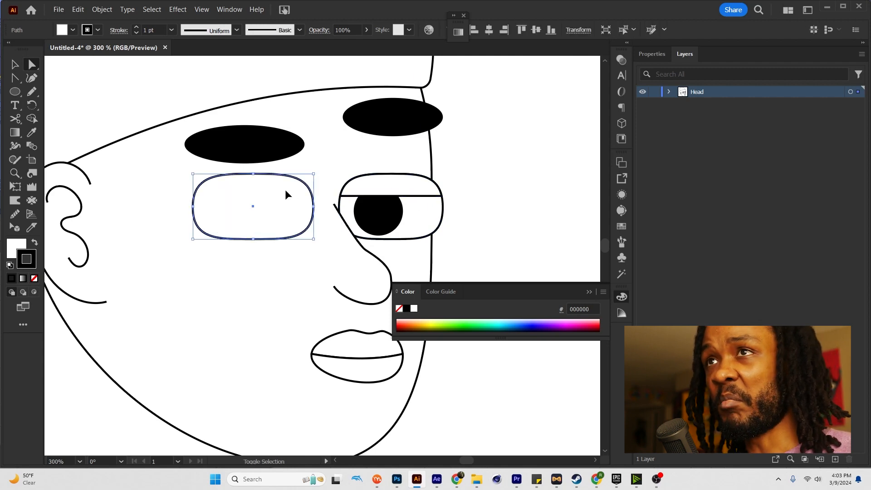
Step: Slice the near eye's pasted outline horizontally with the Knife and remove its lower part to form a matching eyelid
key("k")
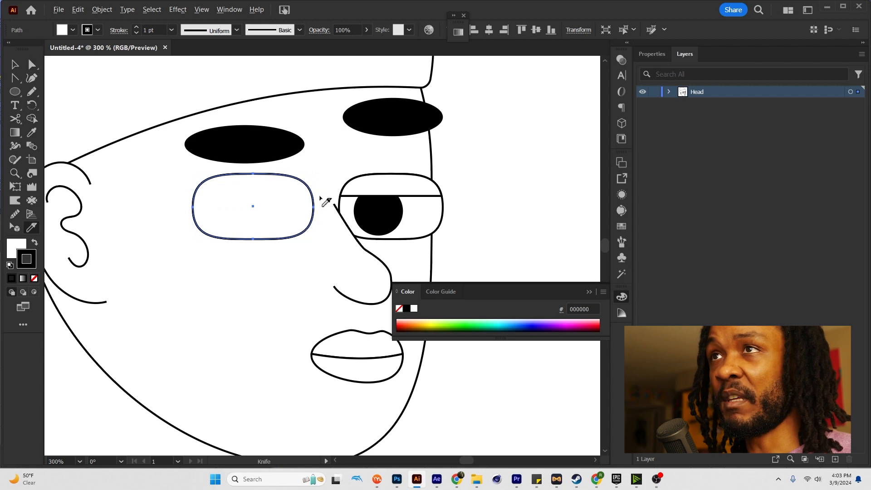
left_click_drag(319, 203, 179, 202)
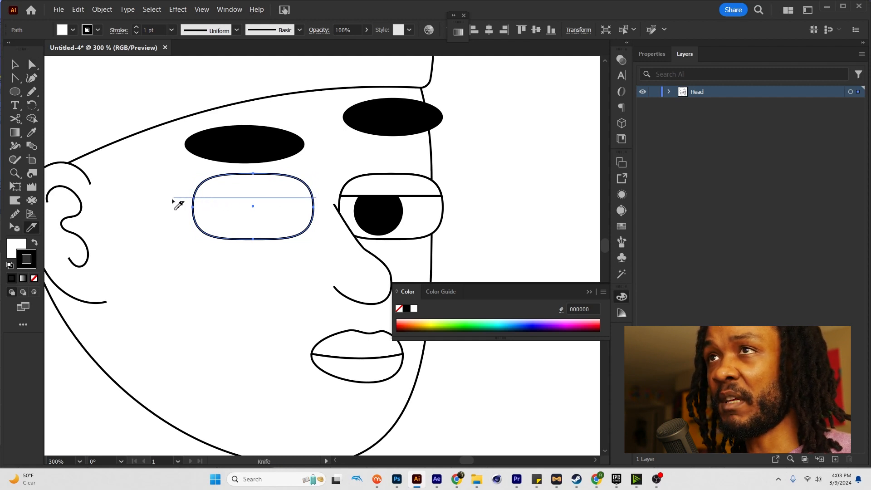
key("a")
left_click(224, 220)
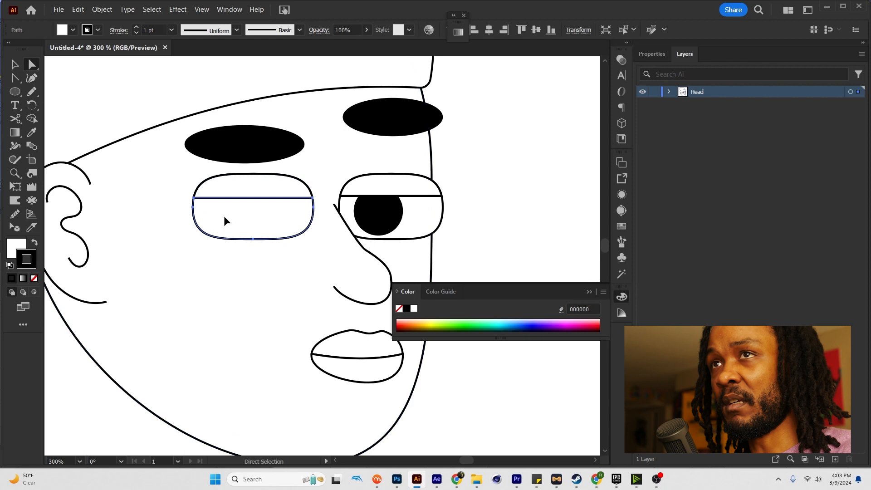
key("Delete")
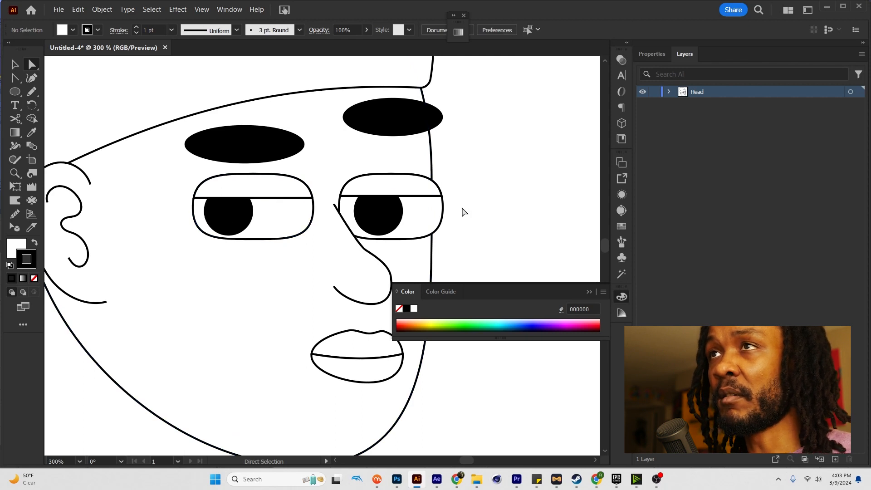
Step: Draw a tall rectangle for the neck, overlapping the jaw from below the ear and extending under the chin
scroll(463, 212, "down", 2)
left_click_drag(463, 210, 377, 277)
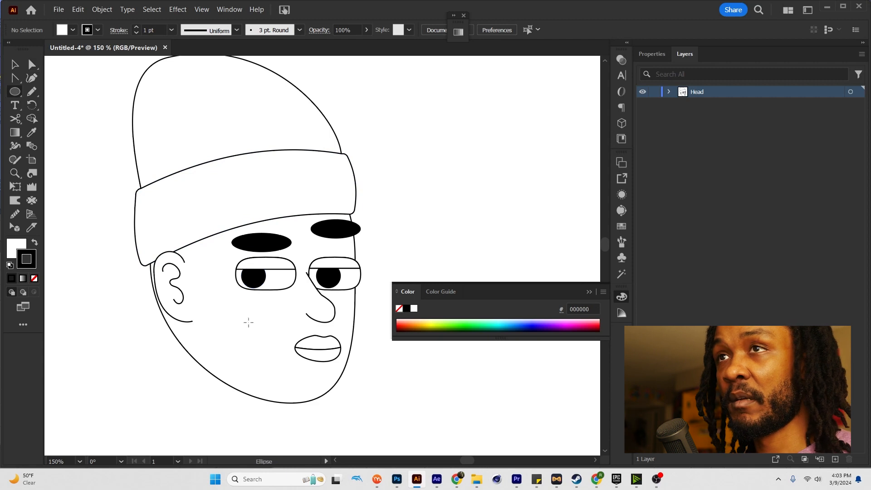
left_click_drag(247, 321, 288, 189)
key("l")
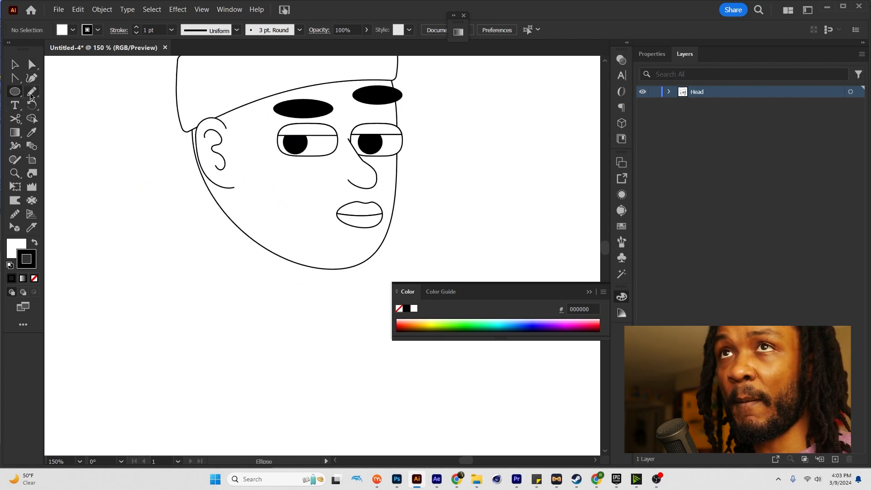
left_click_drag(26, 96, 45, 90)
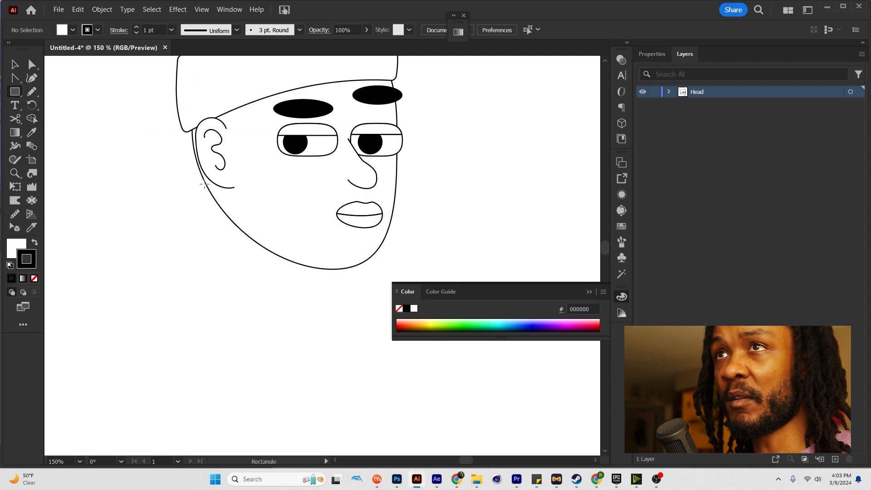
left_click_drag(202, 176, 316, 310)
Step: Position the neck rectangle under the jaw and send it behind all the other head shapes
key("a")
left_click_drag(266, 244, 273, 253)
key("ctrl+shift+[")
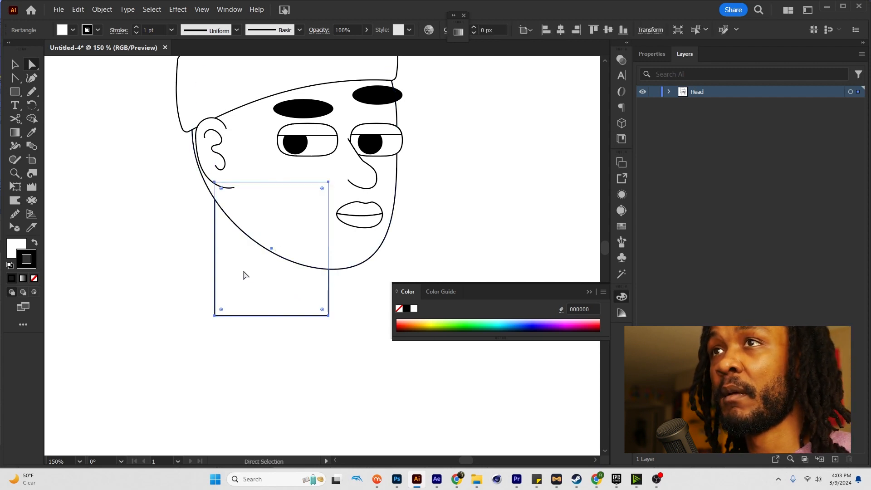
left_click_drag(256, 279, 264, 265)
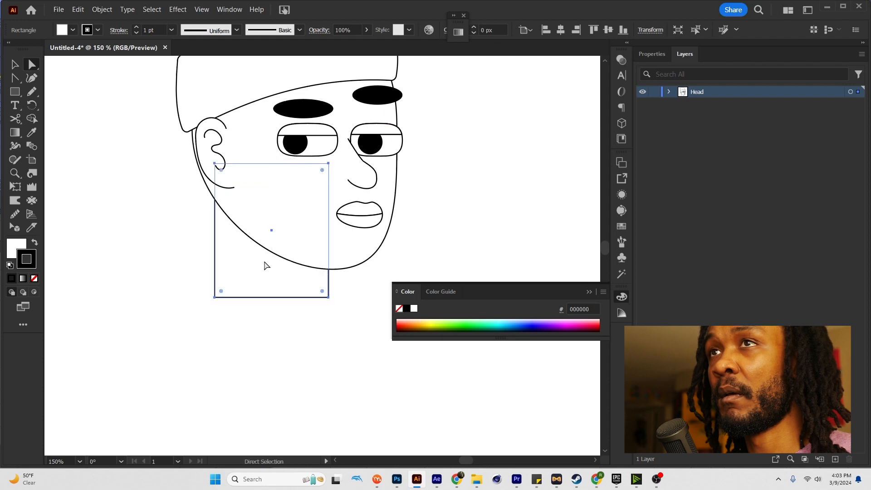
Step: Move the neck's two back corners outward to line up below the ear and lower its front bottom corner to slant the base
left_click(215, 164)
left_click_drag(214, 166, 203, 167)
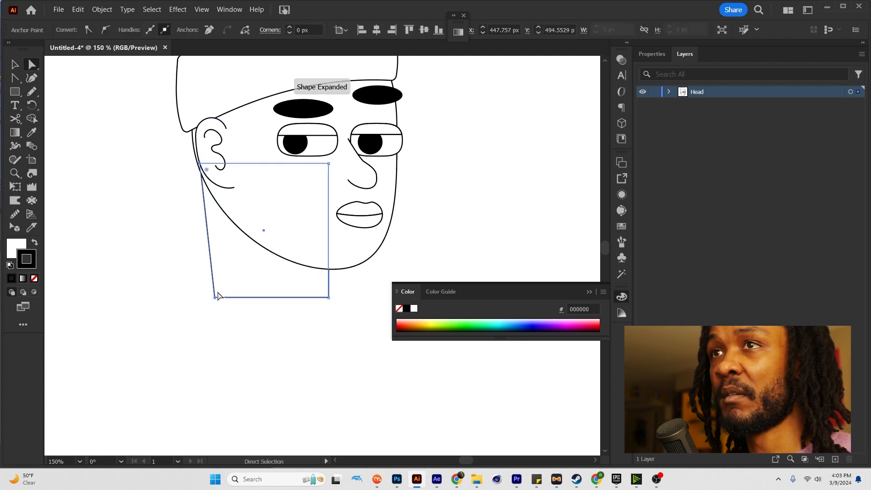
left_click_drag(213, 298, 204, 297)
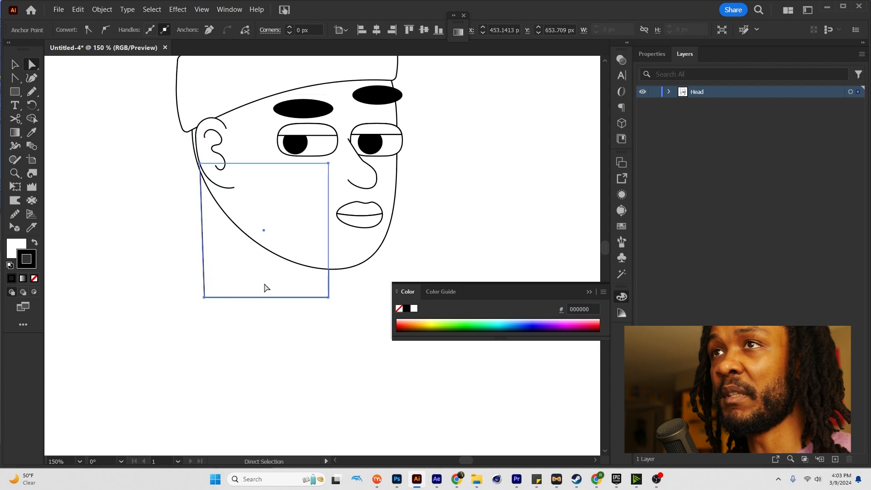
left_click(410, 229)
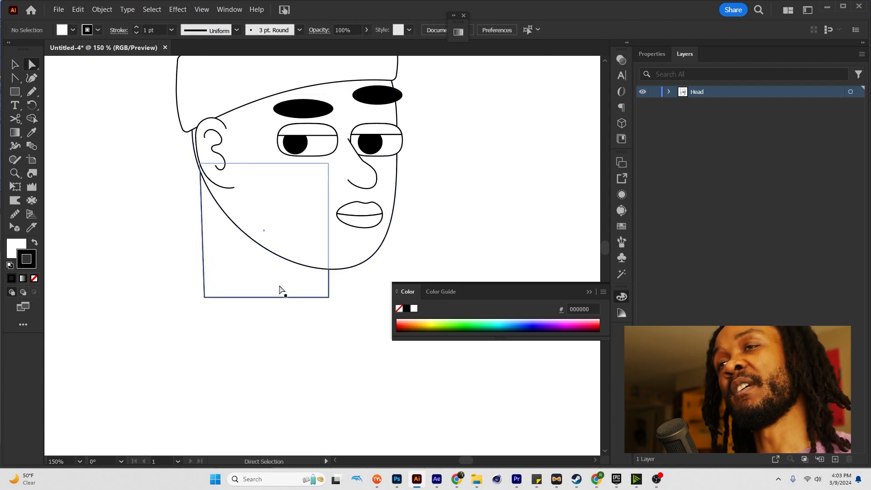
left_click_drag(329, 298, 325, 354)
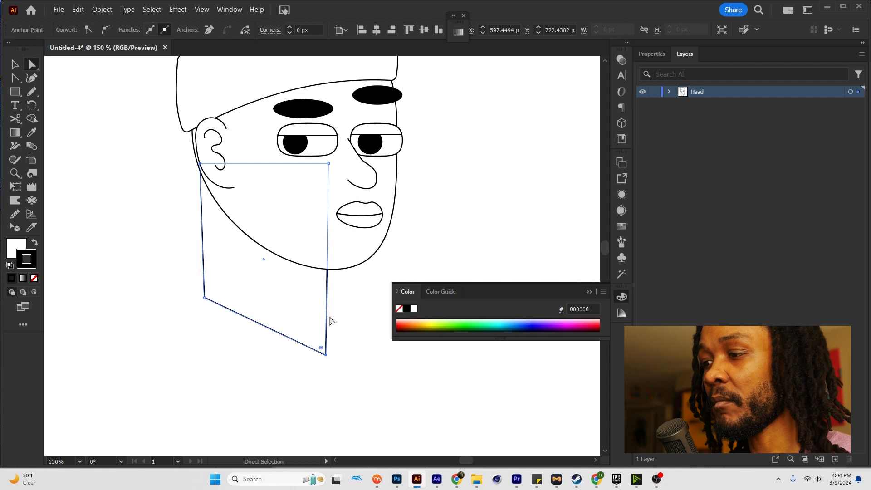
left_click_drag(204, 298, 201, 298)
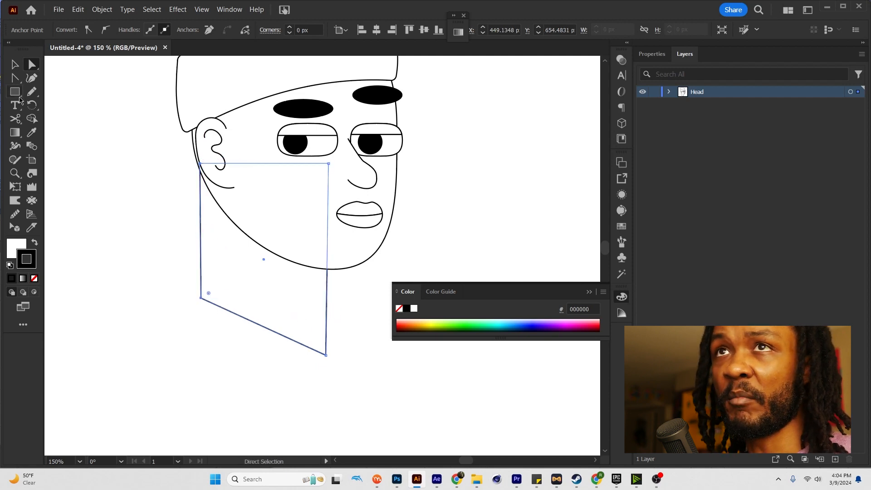
Step: Curve the neck's back edge inward and its front edge slightly outward with the Anchor Point tool
left_click(15, 78)
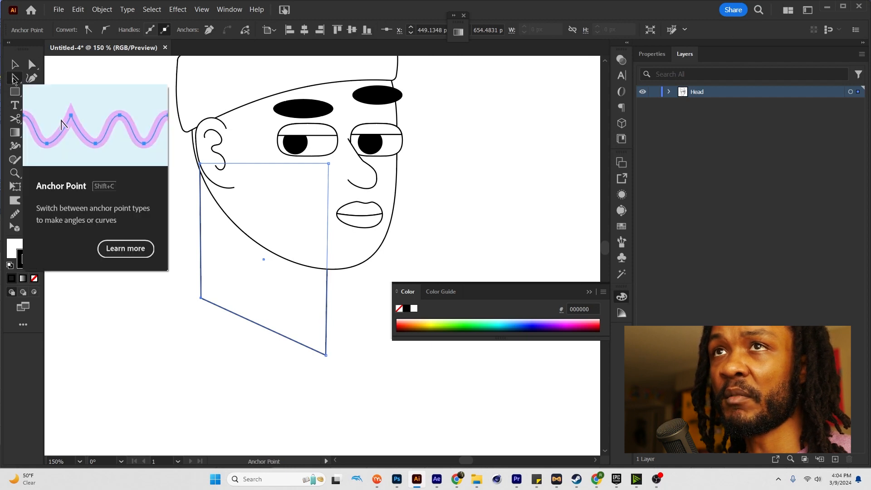
left_click_drag(201, 233, 207, 238)
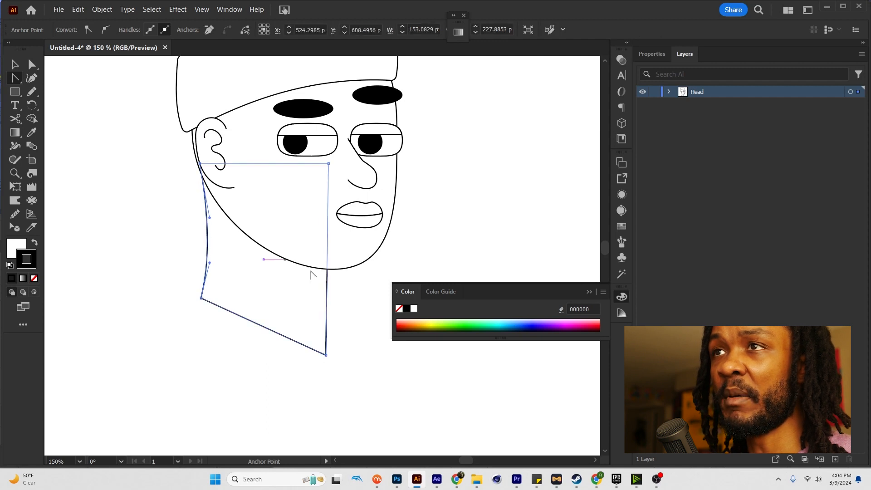
left_click_drag(330, 288, 333, 291)
key("v")
left_click(357, 293)
scroll(263, 276, "down", 1)
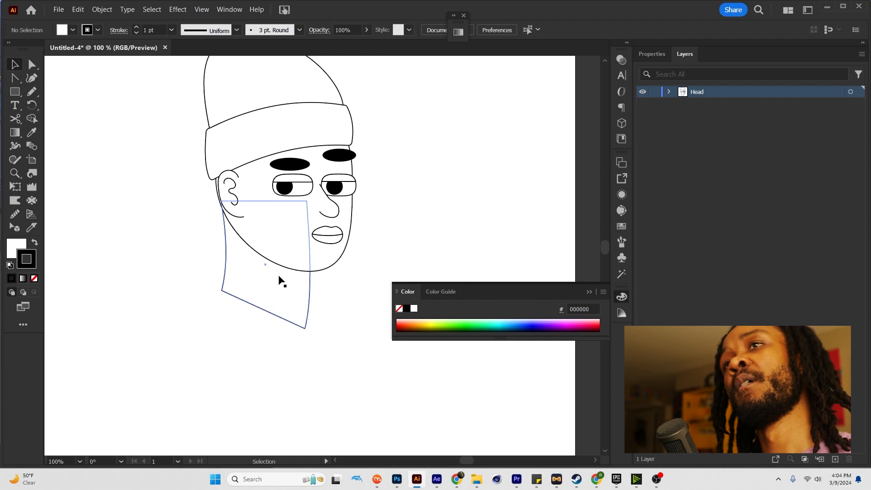
Step: Cut the head outline with the Scissors tool at the underside of the jaw and just below the ear
key("a")
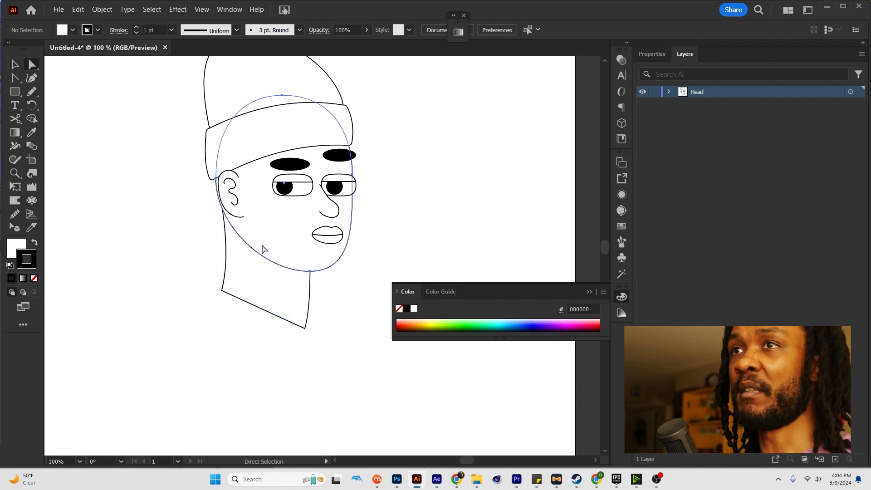
left_click(261, 245)
scroll(249, 254, "up", 1)
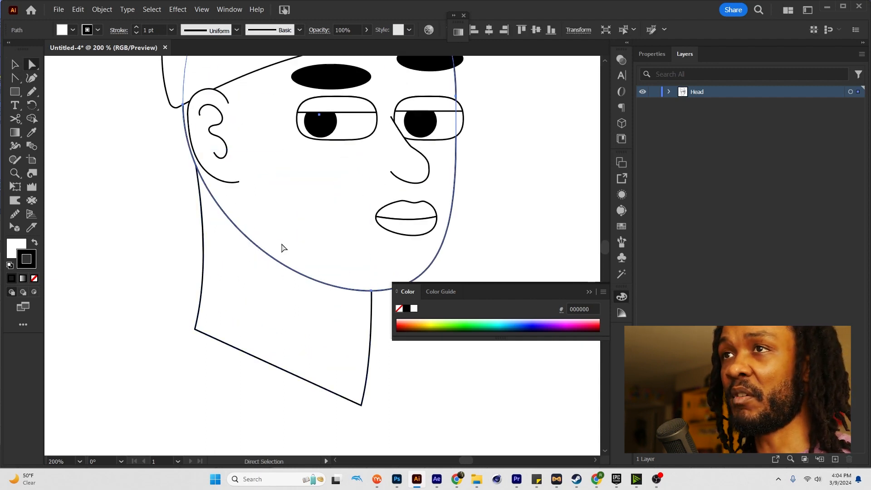
key("c")
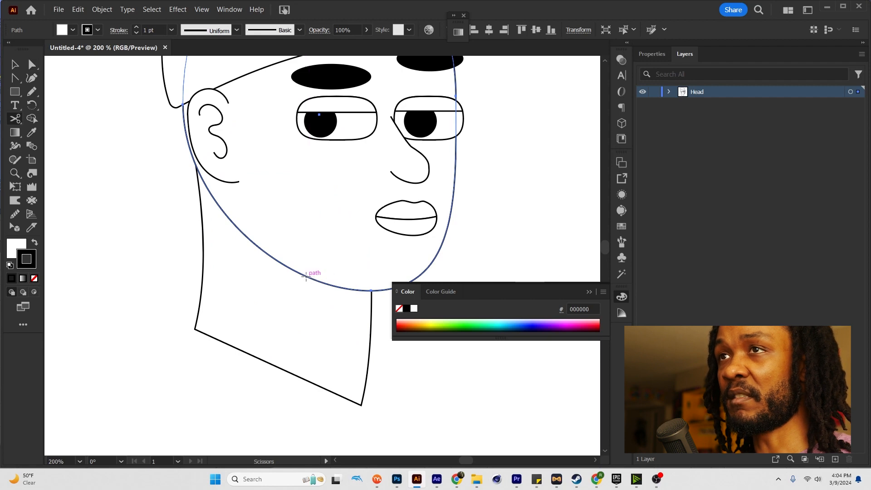
left_click(303, 274)
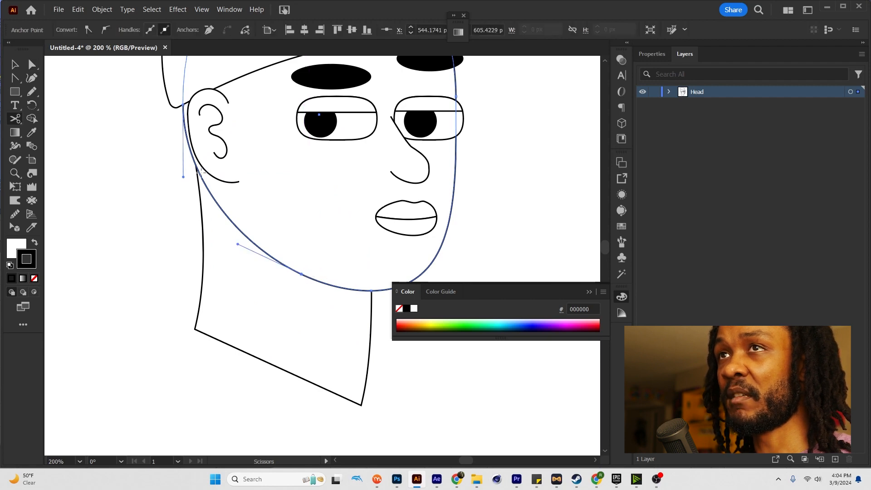
left_click(198, 169)
Step: Remove the cut segment of the head outline that crosses the neck between the ear and the chin
key("a")
left_click(226, 212)
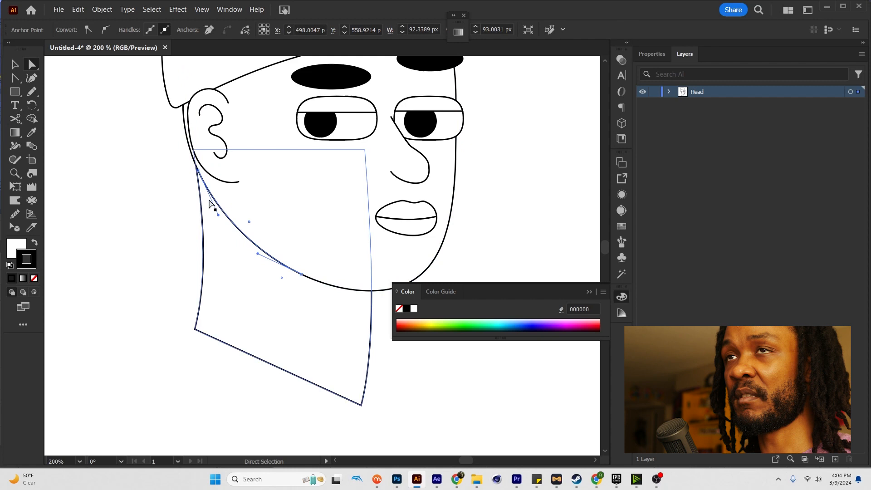
key("c")
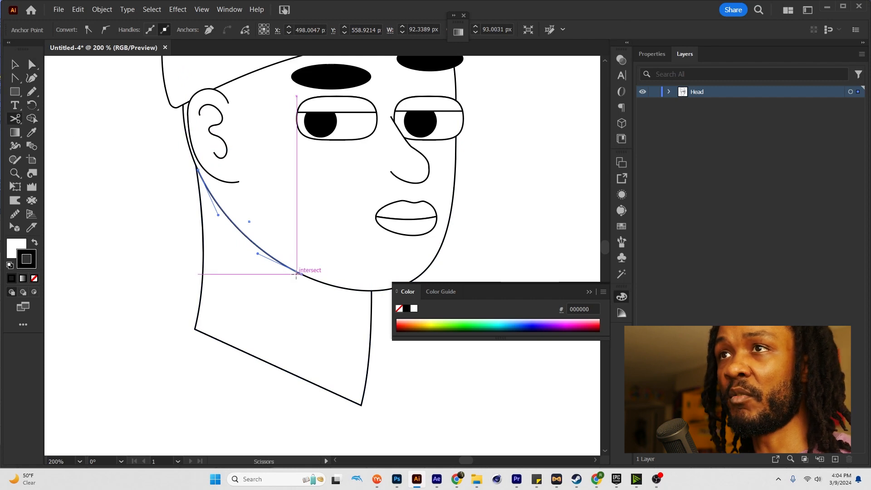
key("a")
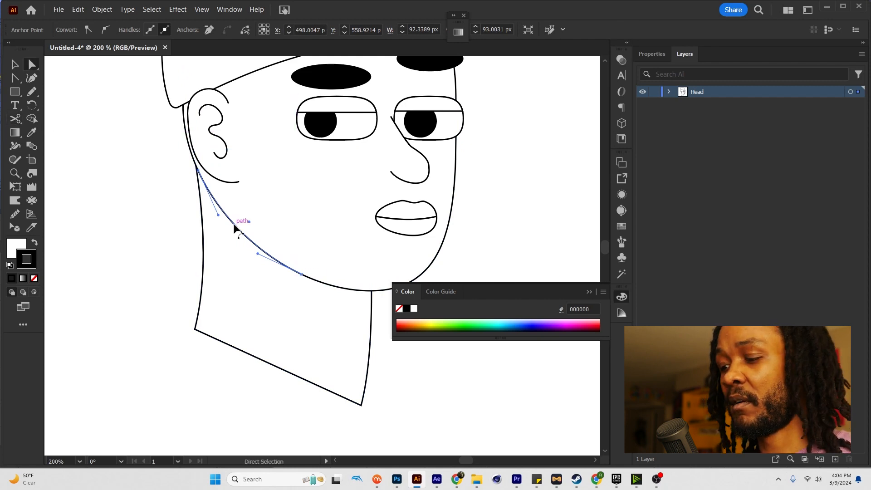
left_click(161, 207)
key("ctrl+minus")
key("ctrl+minus")
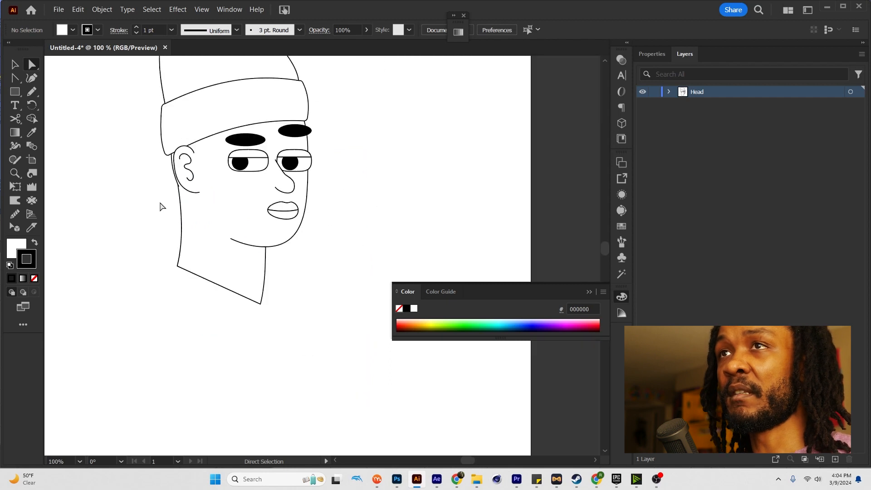
key("ctrl+minus")
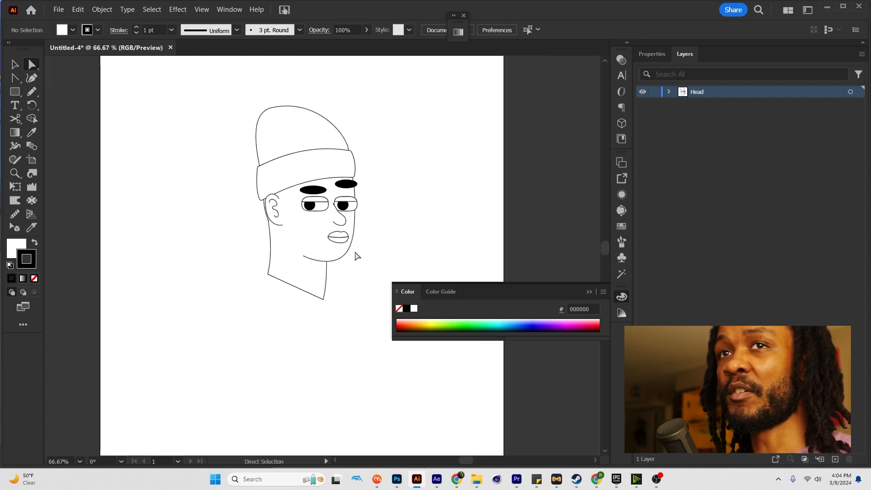
Step: Draw a tall rectangle for the torso below the head, overlapping the base of the neck, and send it behind all other shapes
key("ctrl+plus")
key("ctrl+plus")
left_click_drag(343, 272, 382, 231)
left_click(271, 218)
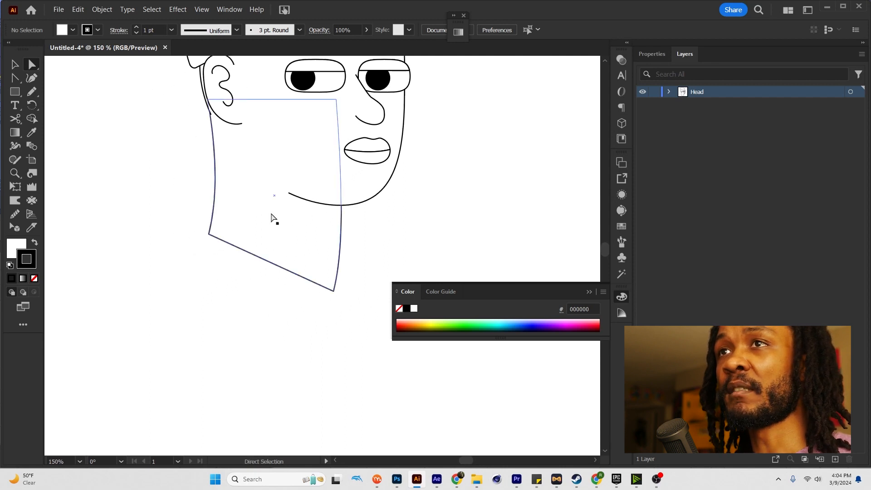
key("ctrl+minus")
key("ctrl+minus")
left_click_drag(272, 219, 303, 253)
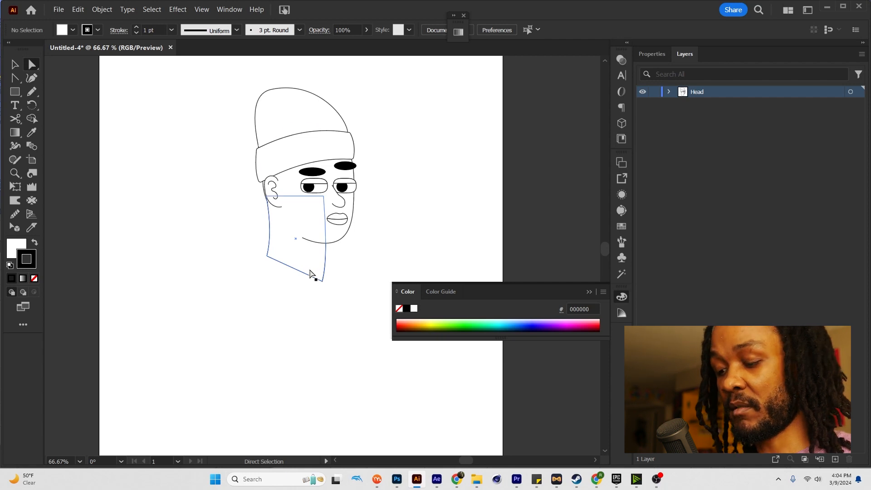
key("m")
left_click_drag(236, 237, 370, 415)
key("ctrl+shift+bracketleft")
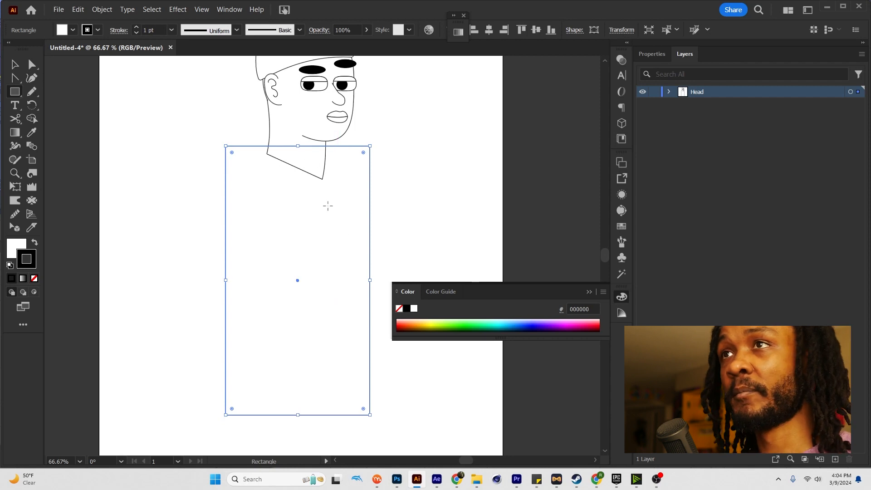
key("a")
left_click_drag(326, 218, 325, 216)
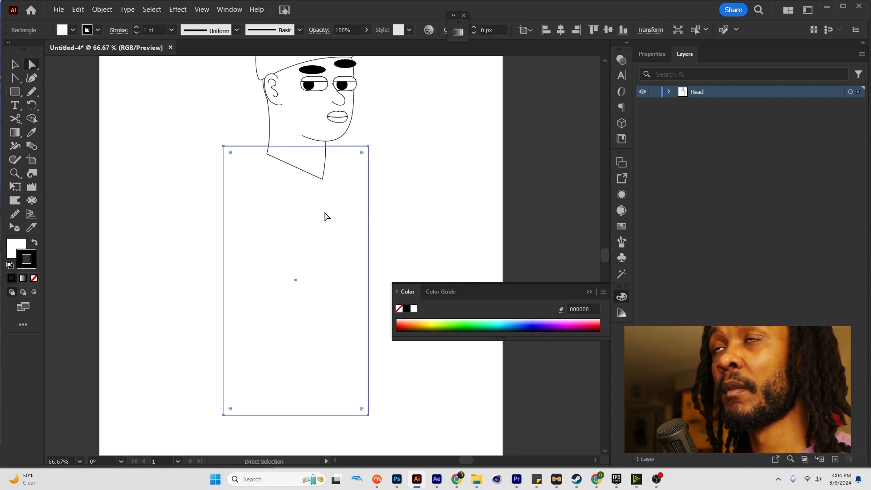
Step: Round the torso rectangle's two upper corners strongly to form the shoulders
left_click(368, 147)
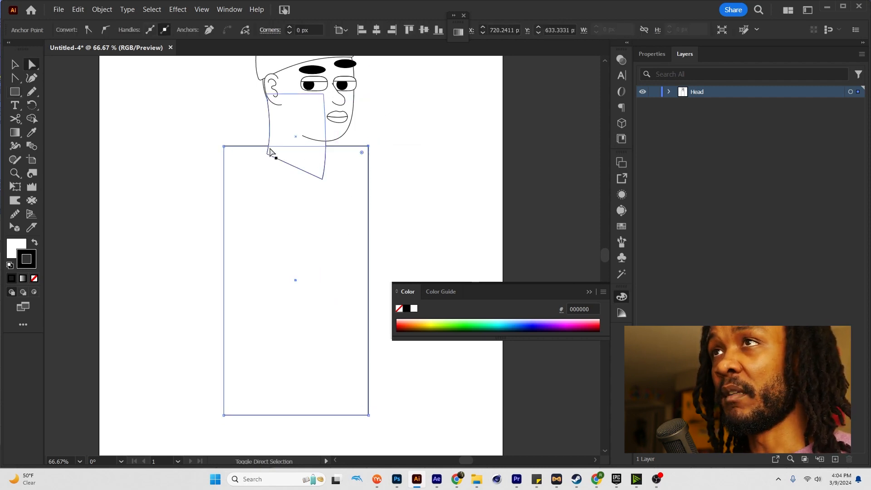
left_click(223, 147, "shift")
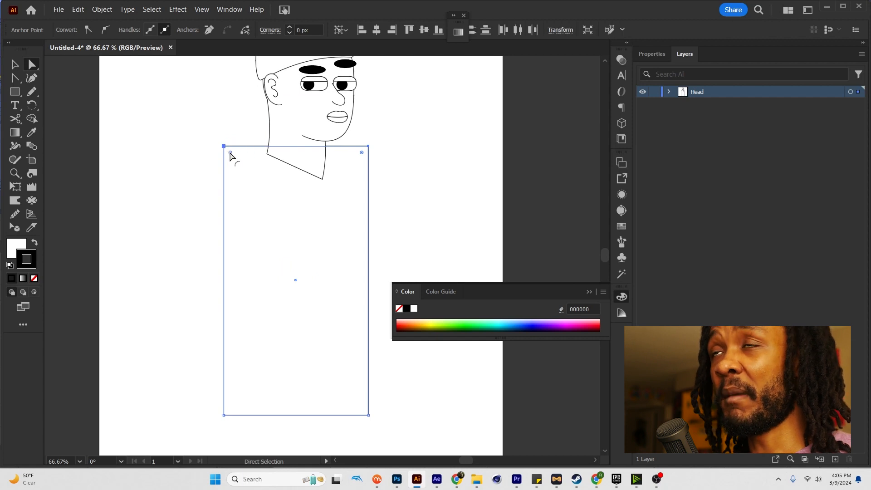
left_click_drag(230, 154, 268, 188)
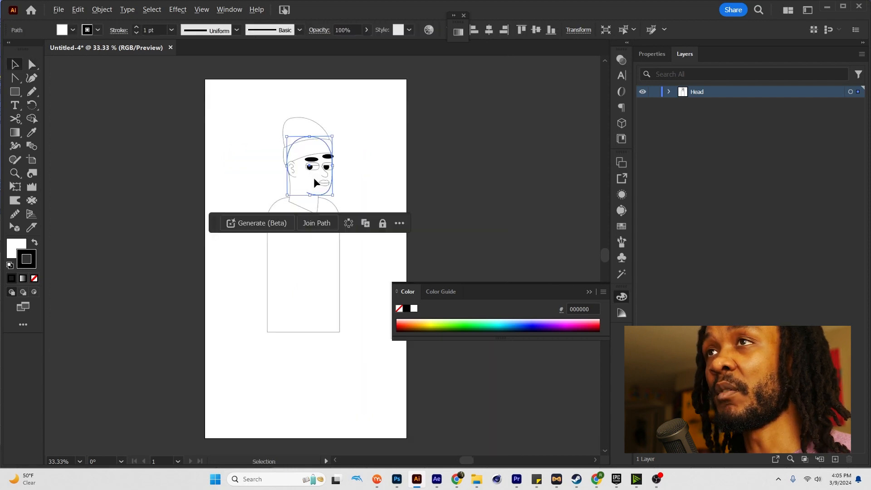
left_click_drag(314, 179, 313, 286)
left_click(319, 274)
left_click(319, 275)
left_click(317, 230, "shift")
key("Delete")
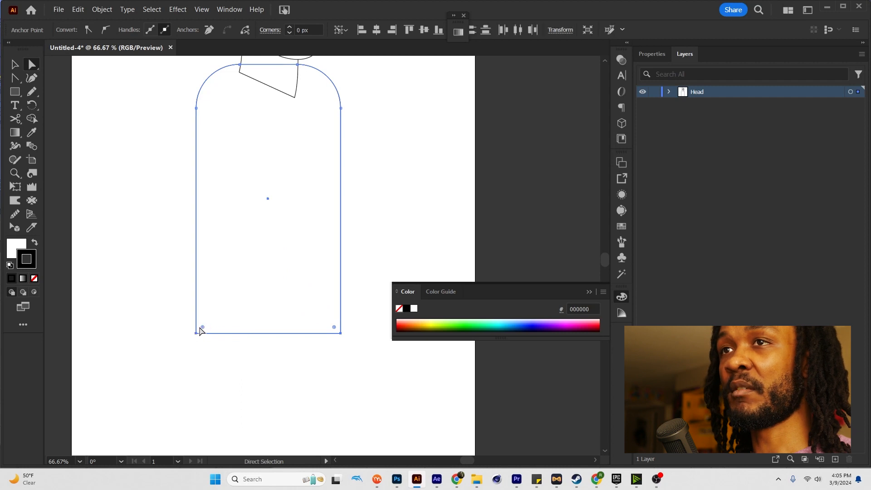
Step: Round the torso's two bottom corners slightly
left_click_drag(199, 326, 202, 327)
left_click(387, 209)
key("m")
left_click_drag(208, 96, 237, 156)
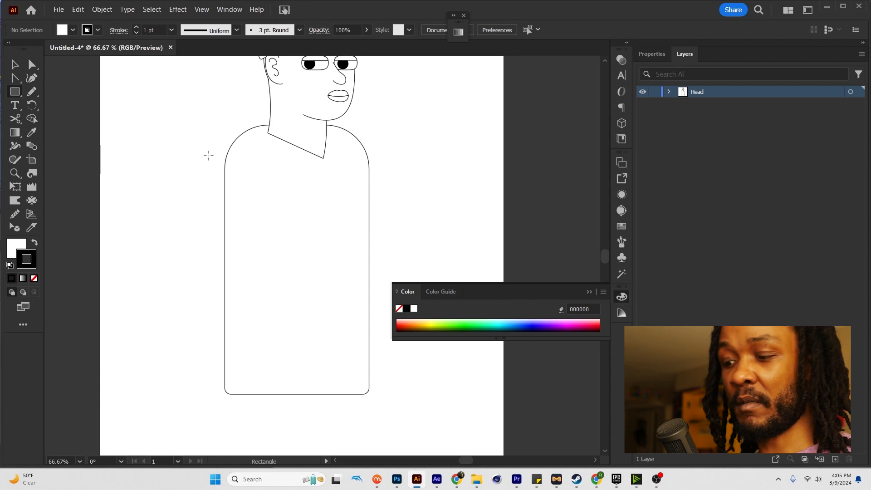
Step: Draw a straight vertical three-point arm line about 713 px long from the back shoulder past the torso's base, centring the middle anchor with a small downward move
key("p")
scroll(225, 162, "down", 2)
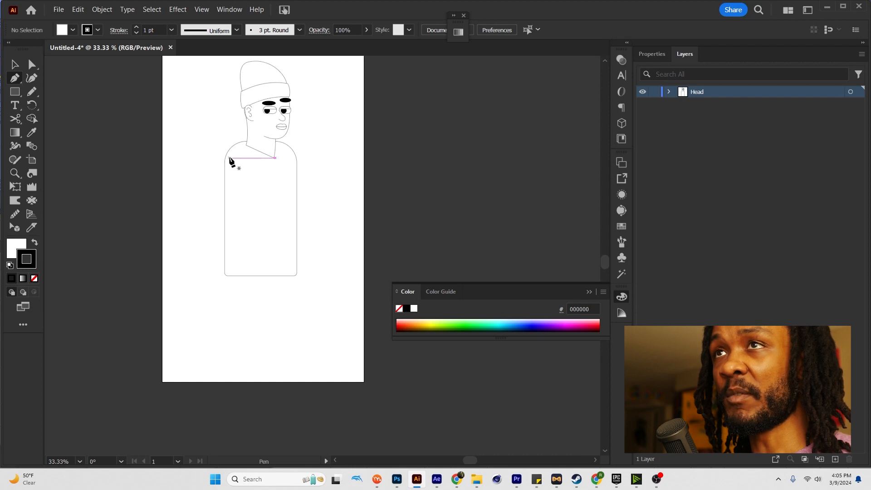
left_click(232, 158)
left_click(233, 214)
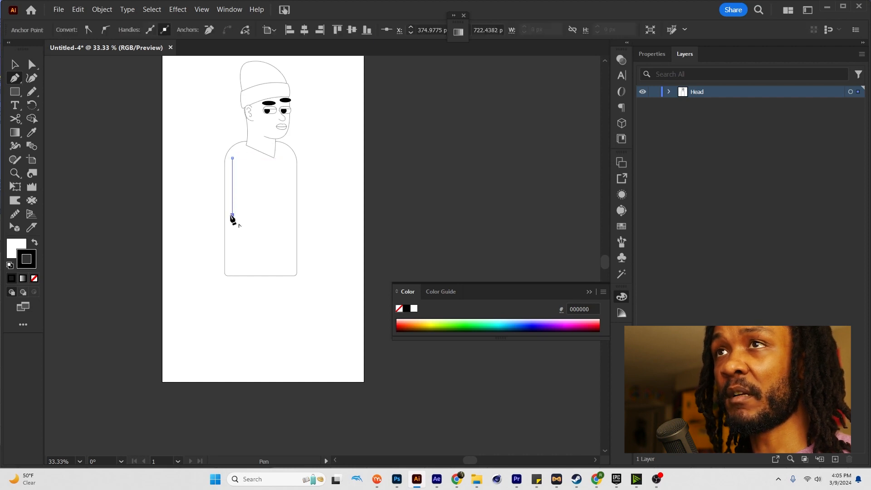
left_click(232, 291)
key("a")
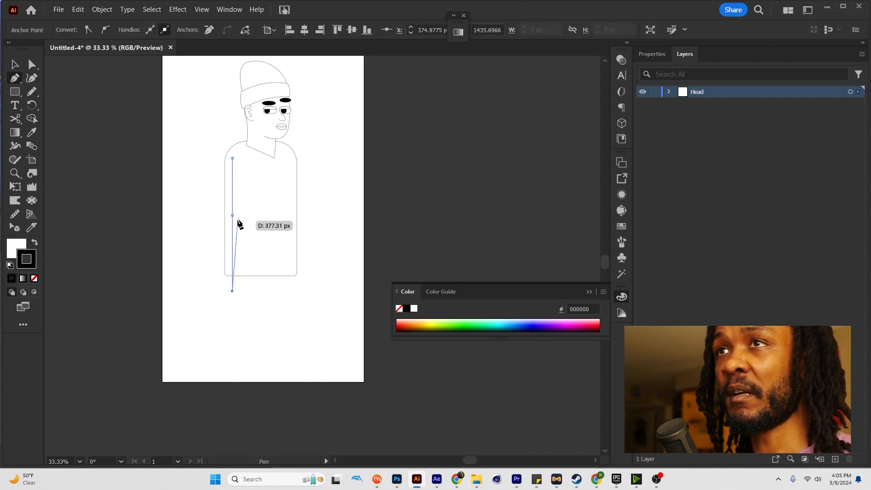
left_click_drag(232, 217, 233, 221)
left_click(353, 211)
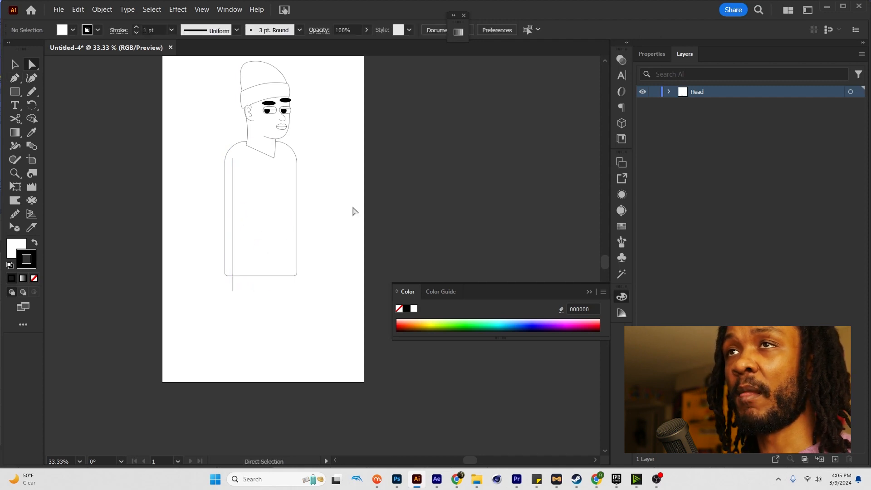
Step: Give the arm line a 90 pt stroke weight with round caps
left_click(233, 216)
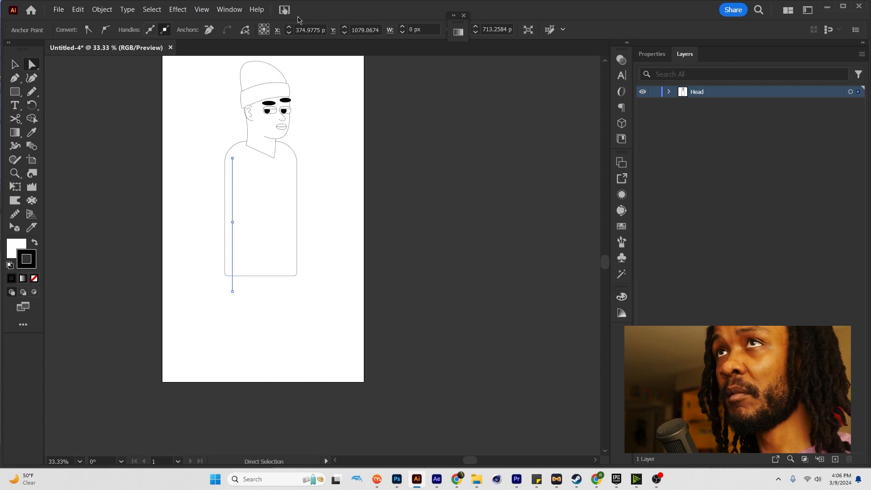
left_click(230, 10)
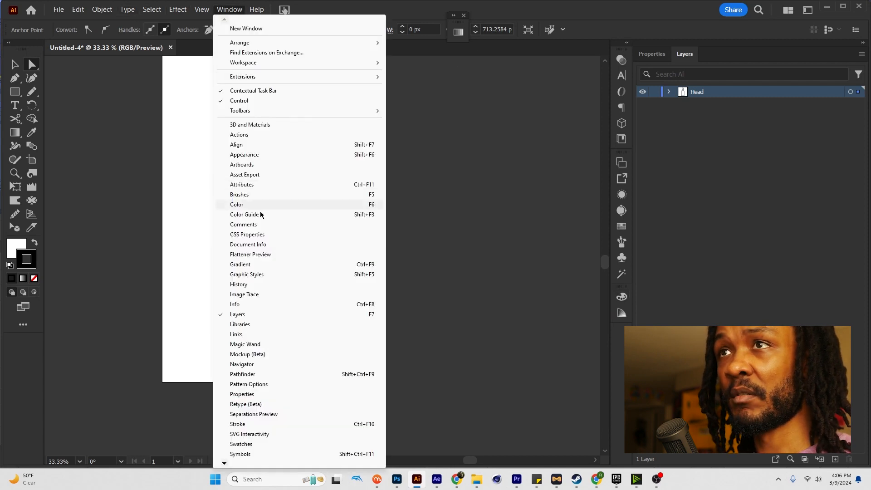
left_click(261, 424)
left_click(522, 71)
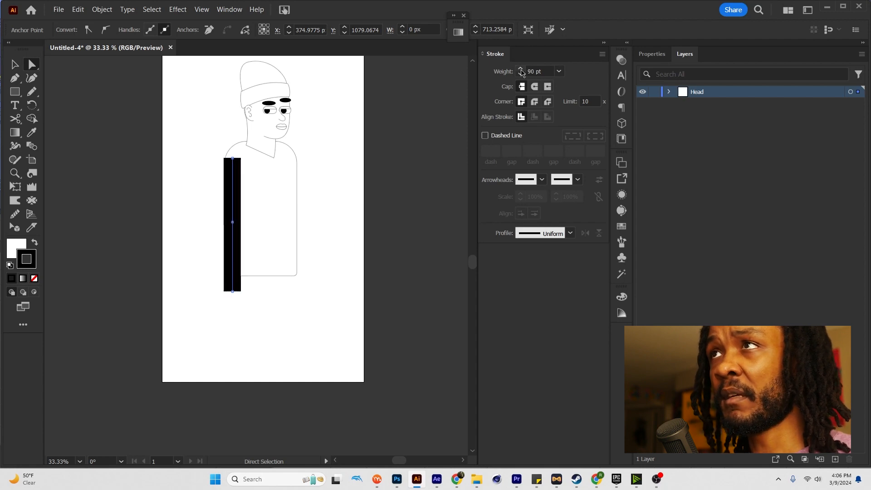
scroll(245, 193, "up", 2)
left_click_drag(245, 192, 348, 253)
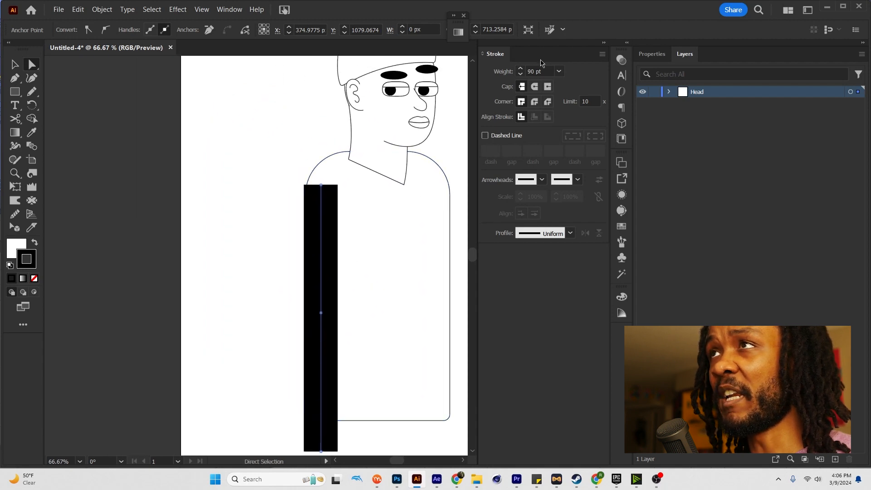
left_click_drag(362, 219, 325, 165)
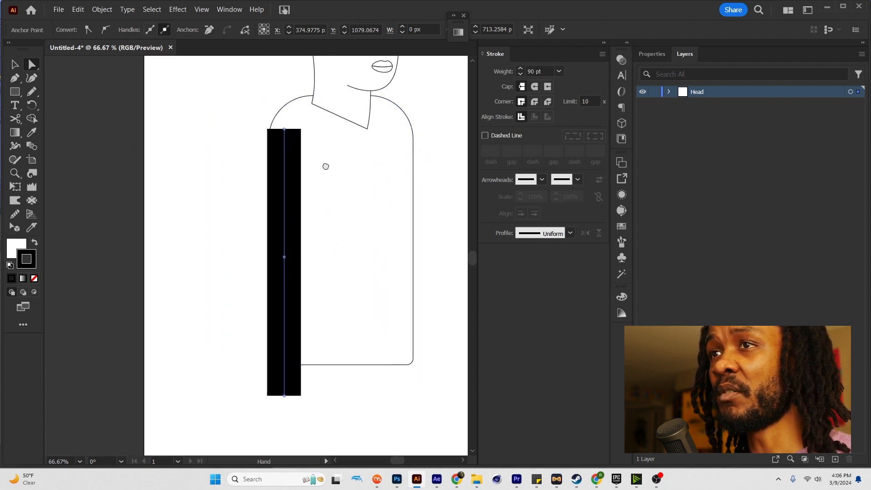
left_click(535, 86)
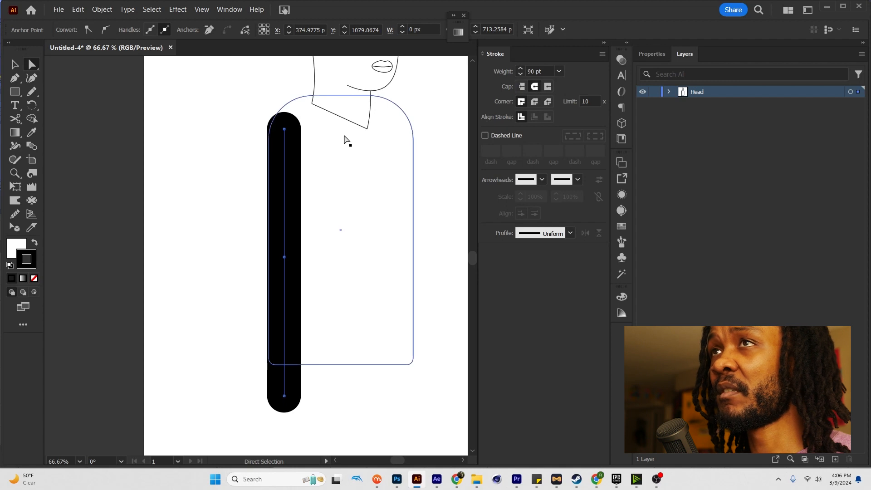
left_click_drag(356, 136, 333, 182)
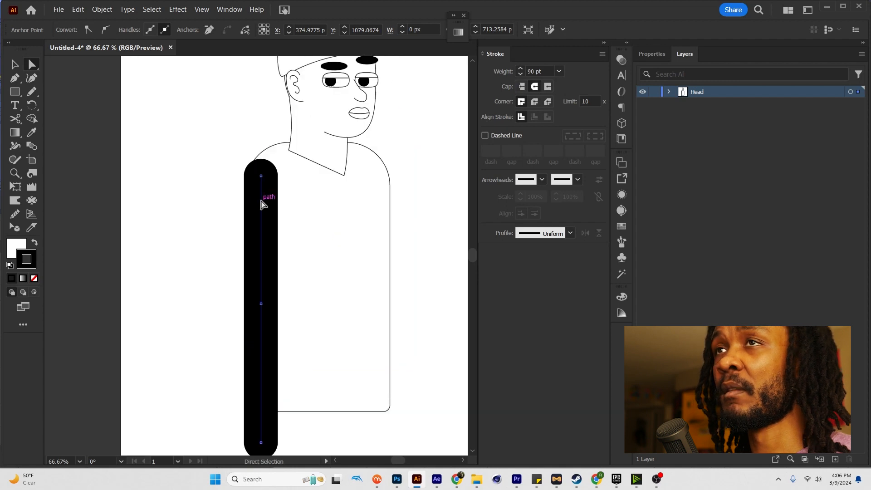
Step: Expand the arm line's fill and stroke into an editable shape
left_click(101, 9)
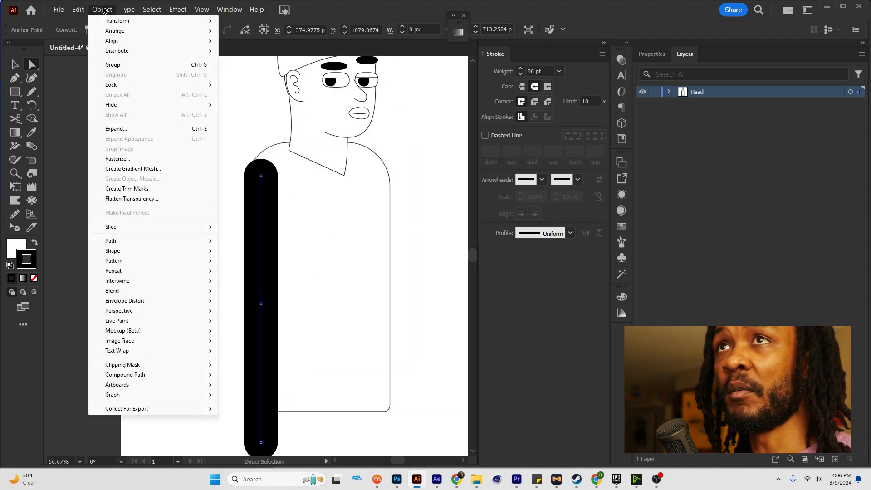
left_click(110, 129)
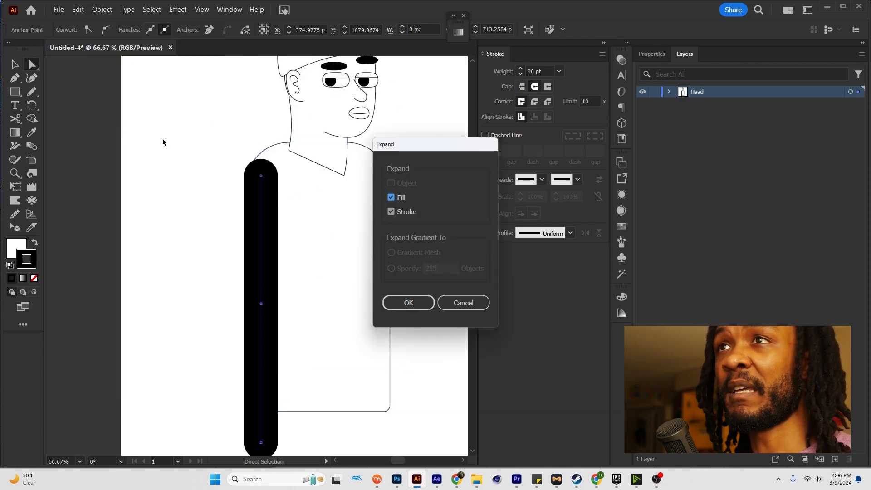
left_click(410, 302)
left_click(373, 241)
Step: Copy the torso's white fill and 1 pt black stroke onto the expanded arm with the Eyedropper
left_click(266, 197)
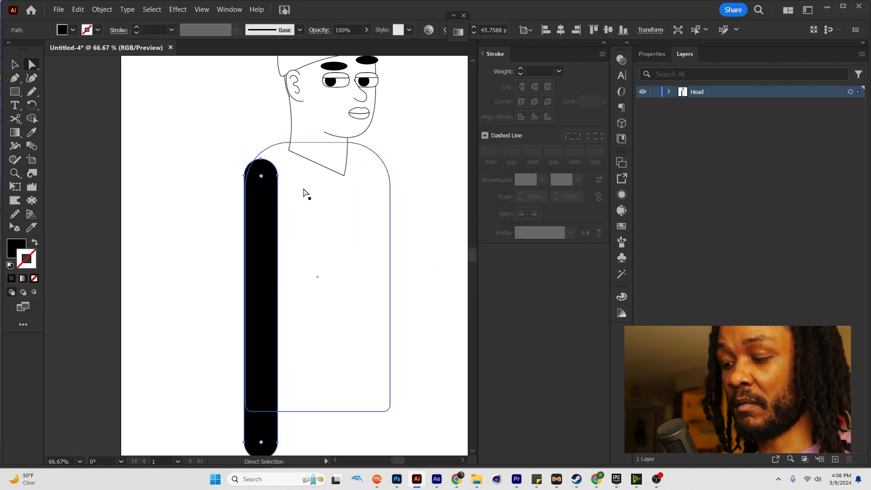
key("i")
left_click(331, 191)
key("a")
left_click(414, 183)
Step: Cut the arm straight across below the shoulder with the Knife tool, separating a short-sleeve piece from the lower arm
left_click_drag(338, 246, 327, 199)
scroll(327, 198, "down", 2)
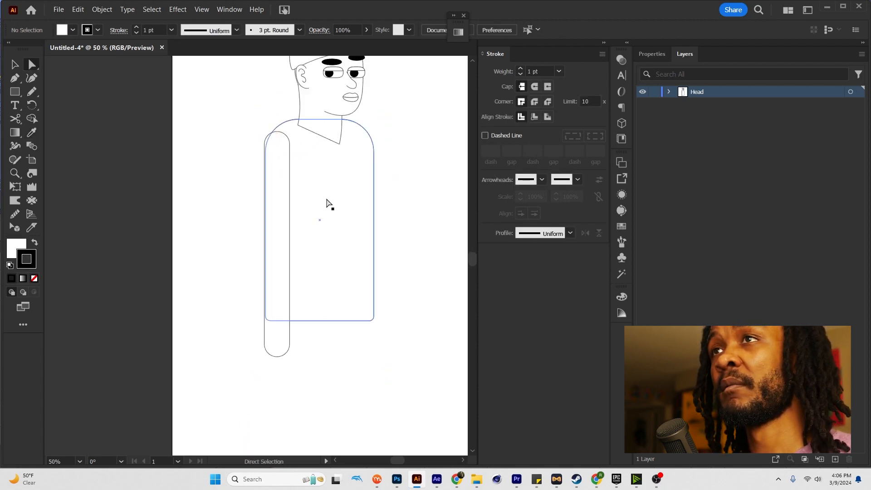
scroll(325, 202, "up", 1)
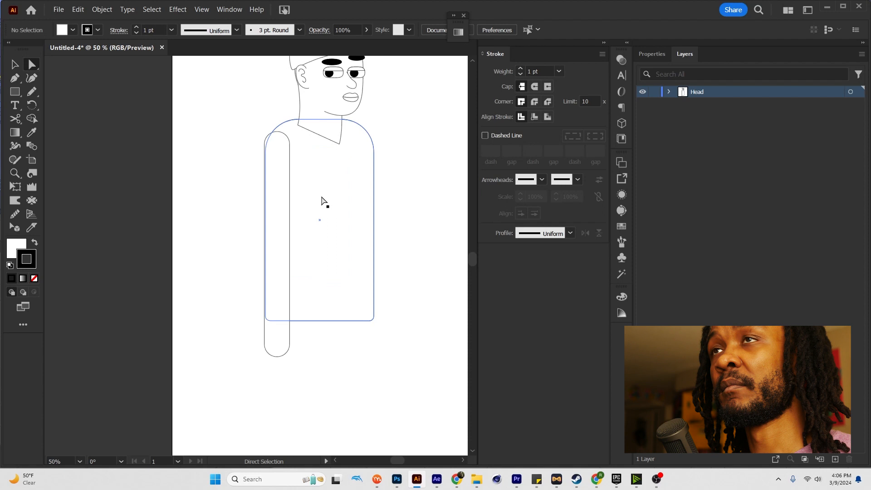
left_click(275, 170)
scroll(275, 167, "up", 1)
mouse_move(283, 148)
left_mouse_down()
mouse_move(285, 161)
mouse_move(287, 151)
left_mouse_up()
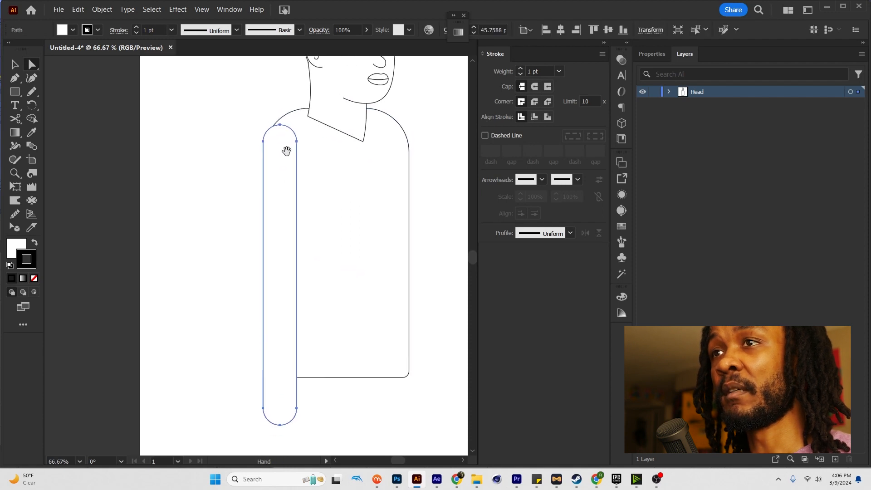
key("k")
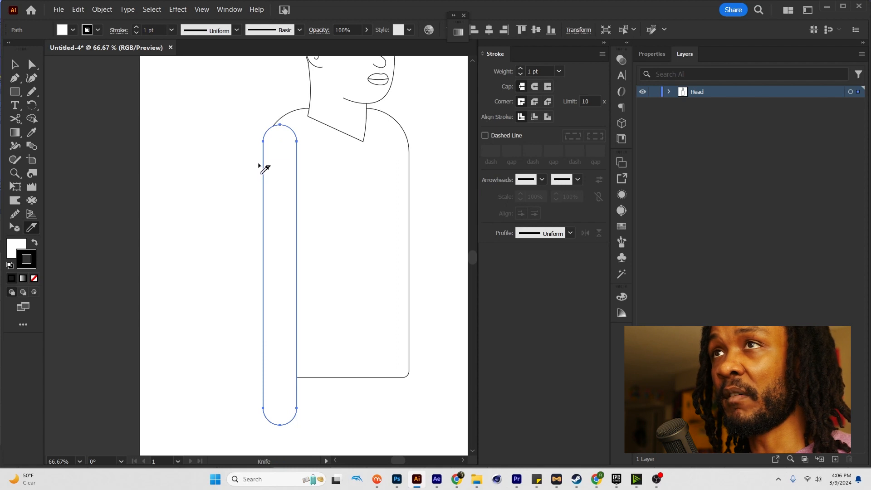
left_click_drag(260, 165, 362, 167)
key("ctrl+z")
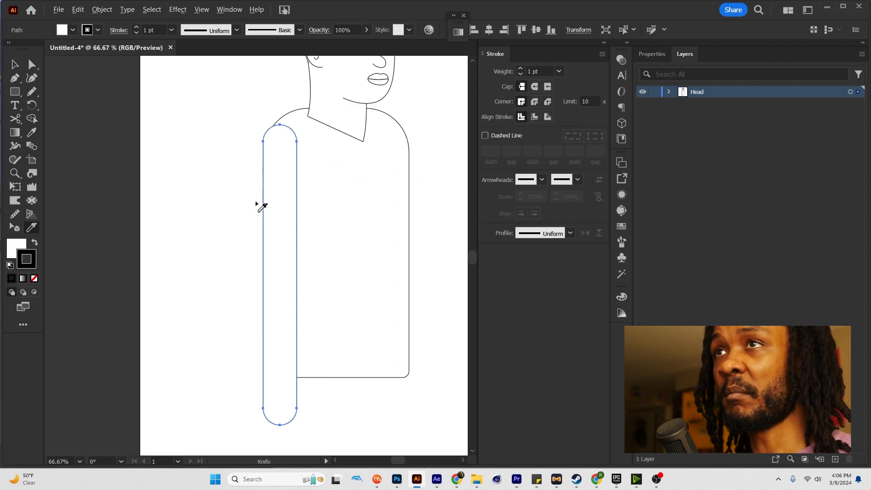
left_click_drag(329, 200, 359, 200)
key("a")
left_click(326, 189)
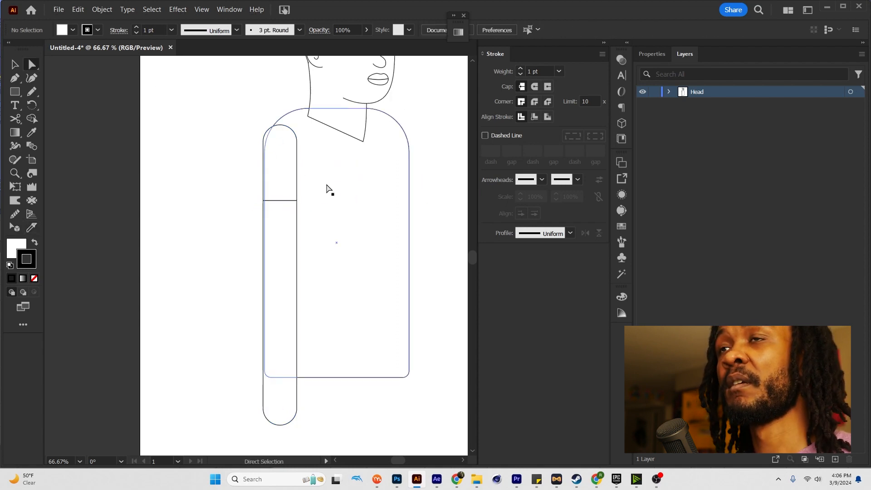
Step: Flare the sleeve by moving its two hem corners outward and shifting its rear shoulder anchor slightly backward
left_click(290, 188)
left_click_drag(296, 198, 301, 199)
key("ctrl+z")
left_click(296, 200)
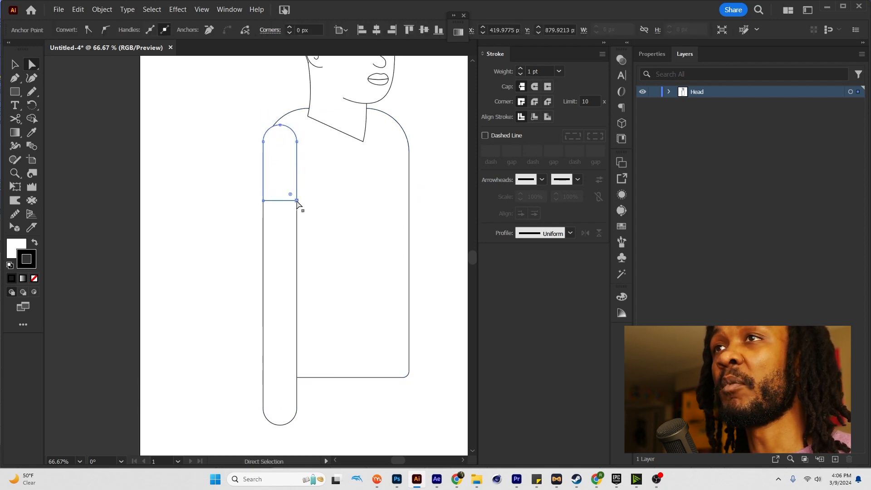
left_click_drag(296, 200, 307, 200)
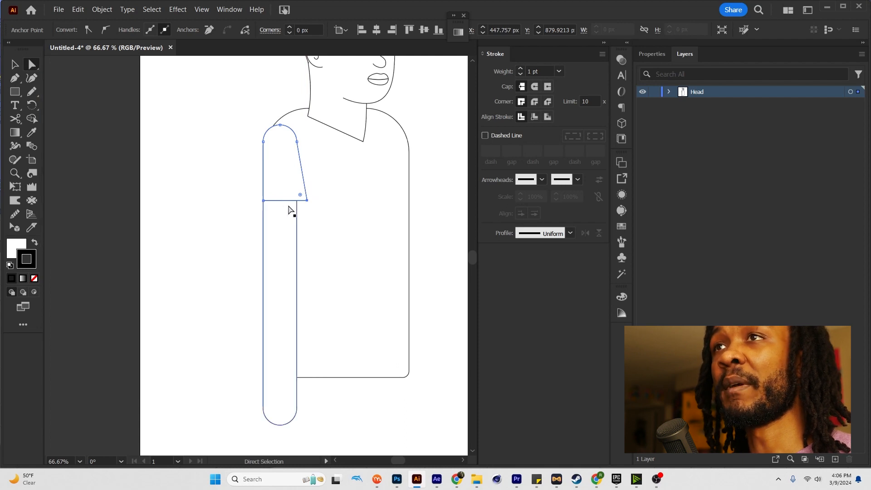
left_click_drag(262, 201, 252, 200)
left_click_drag(263, 141, 258, 141)
left_click_drag(308, 200, 303, 200)
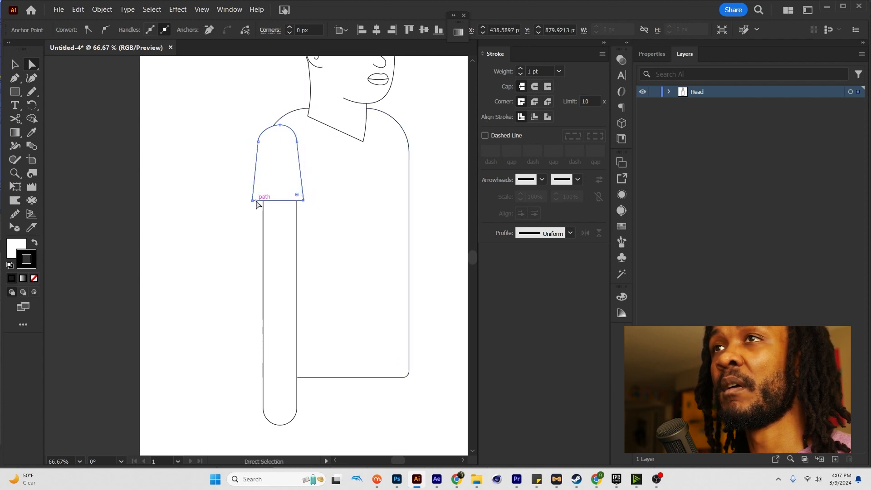
Step: Slightly round both hem corners of the sleeve together
left_click(303, 200, "shift")
left_click_drag(297, 194, 299, 197)
left_click(233, 185)
left_click(271, 166)
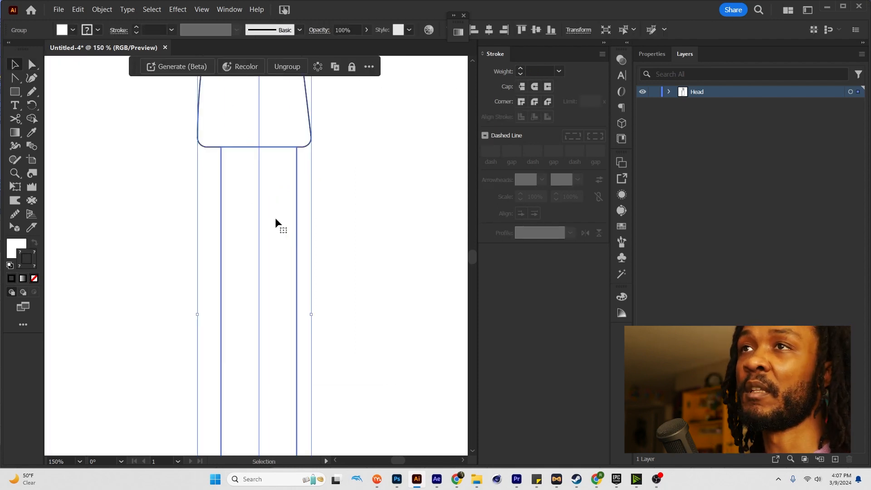
left_click(322, 217)
Step: Add an anchor point at elbow height on each side of the lower arm with the Pen tool
key("a")
left_click_drag(278, 218, 273, 217)
key("ctrl+minus")
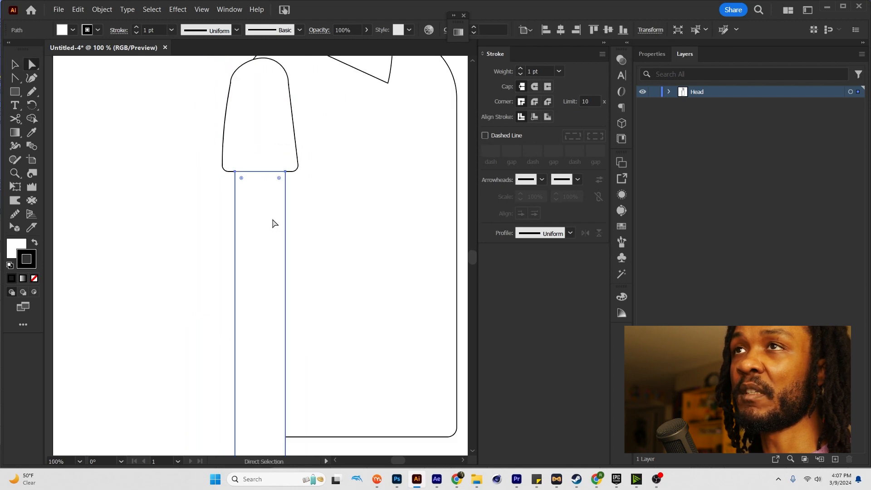
key("ctrl+minus")
key("p")
key("a")
left_click(263, 289)
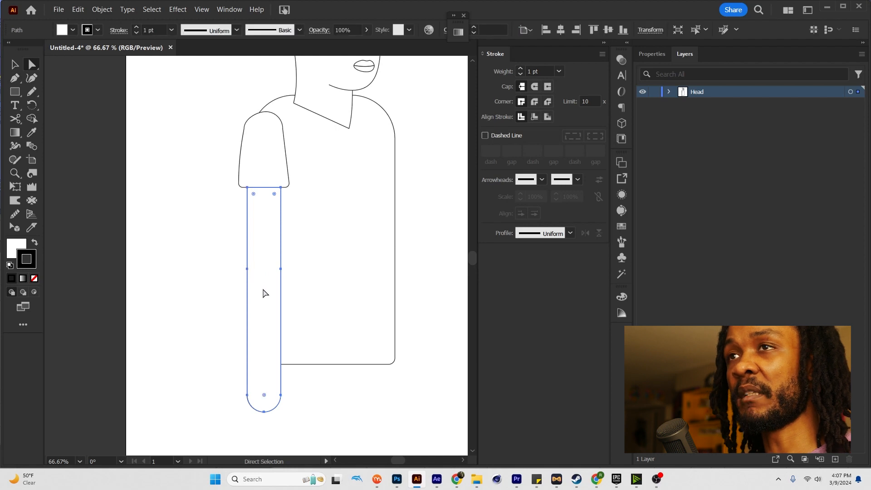
left_click(236, 346)
Step: Widen the lower arm where it meets the sleeve by moving its two upper corners slightly outward
scroll(241, 341, "down", 2)
scroll(244, 333, "up", 2)
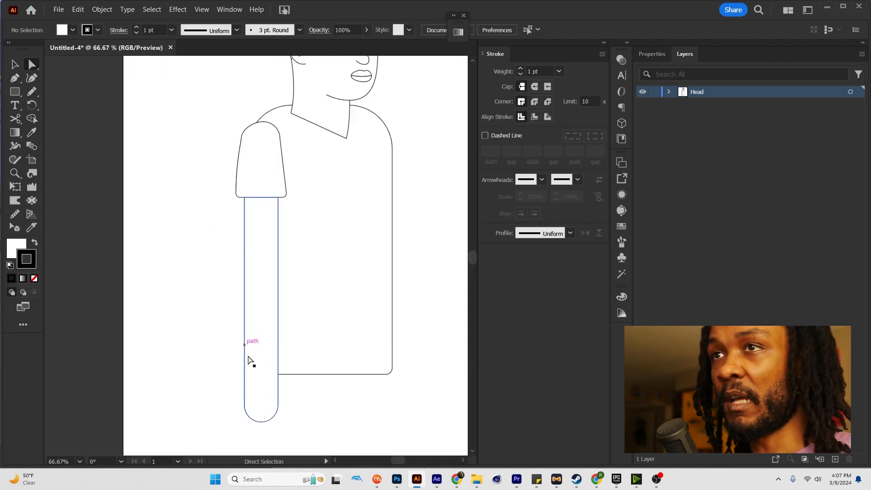
left_click_drag(246, 377, 253, 349)
scroll(273, 220, "up", 1)
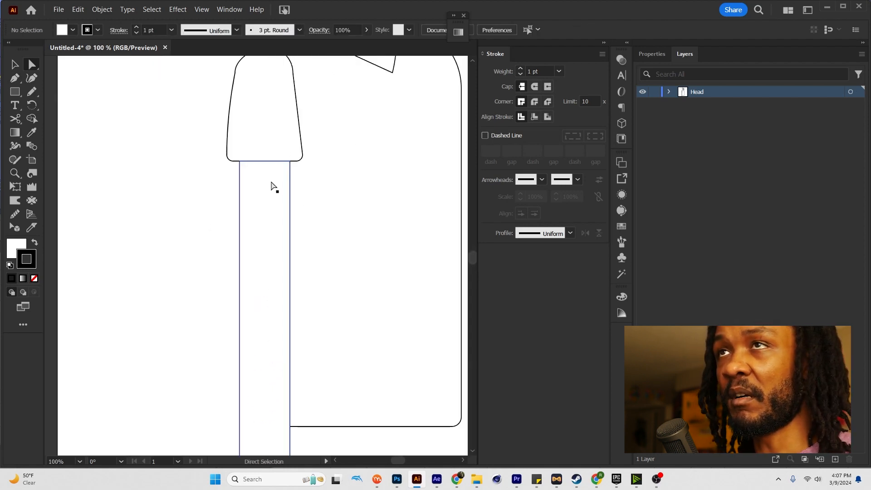
left_click_drag(290, 166, 294, 160)
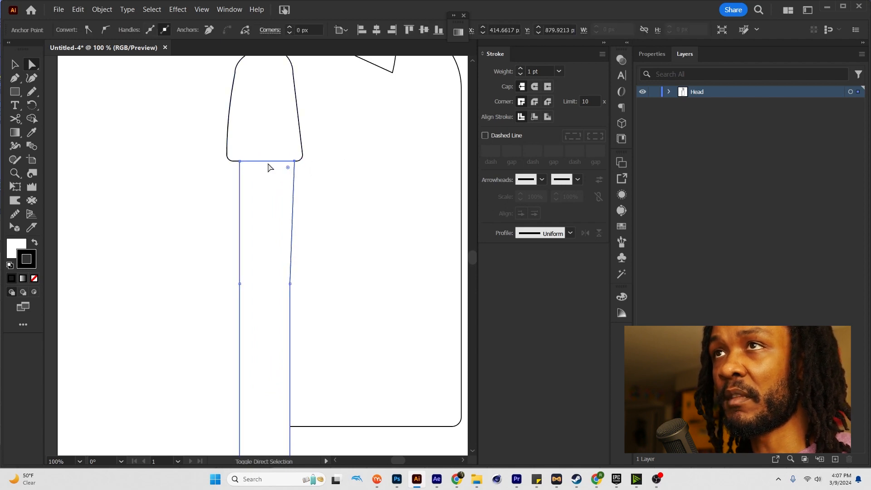
left_click_drag(239, 161, 237, 161)
Step: Bend the forearm forward from the elbow and taper it towards a narrower wrist
left_click_drag(273, 250, 275, 204)
left_click_drag(292, 426, 250, 426)
key("ctrl+minus")
key("ctrl+minus")
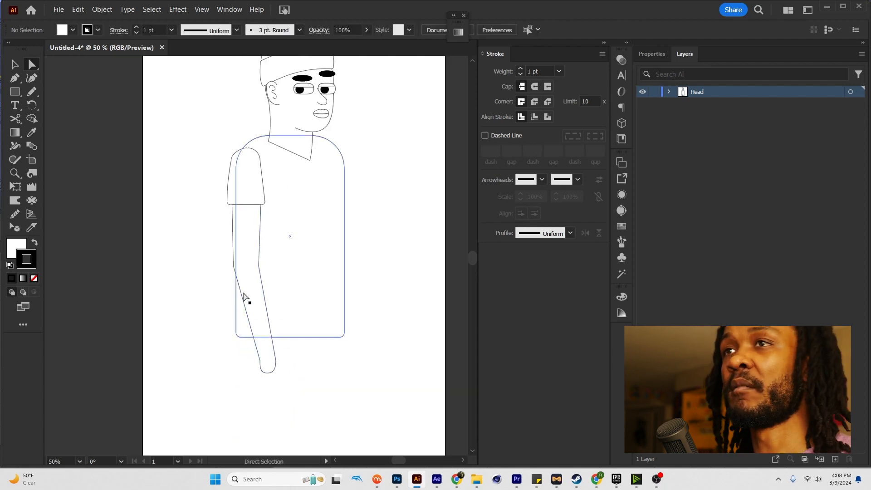
left_click(233, 265)
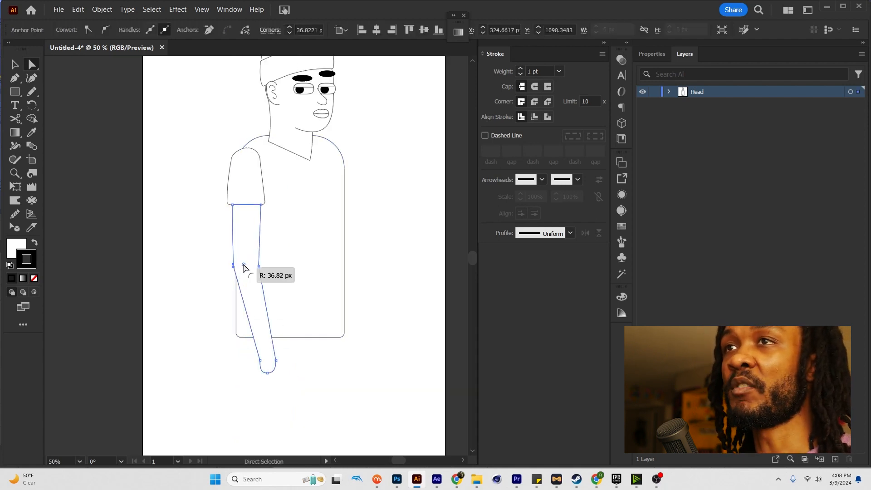
left_click(214, 276)
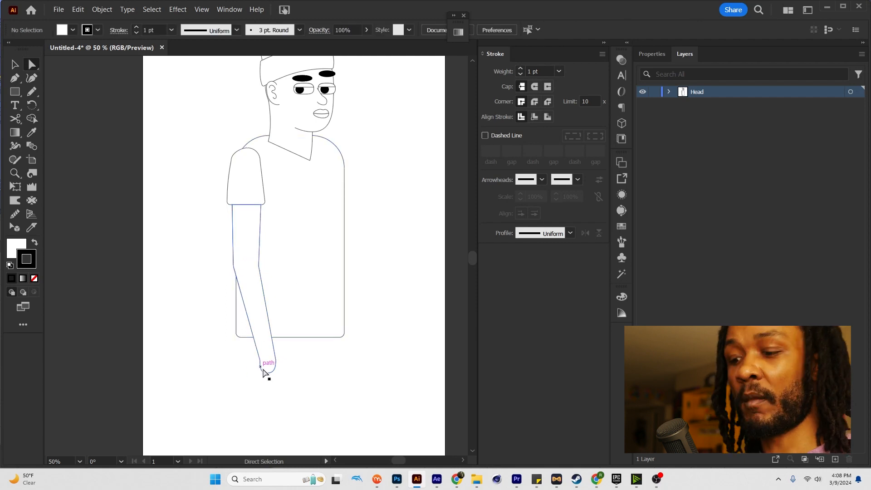
Step: Draw an upright ellipse over the wrist as the palm and broaden its top by lengthening the top anchor's handles
scroll(288, 372, "up", 2)
left_click_drag(289, 371, 326, 327)
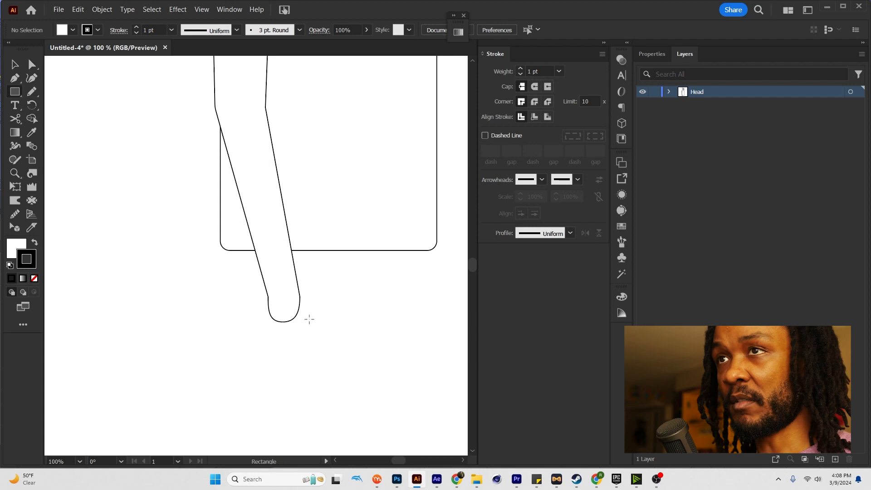
left_click_drag(264, 293, 306, 354)
key("a")
left_click(285, 293)
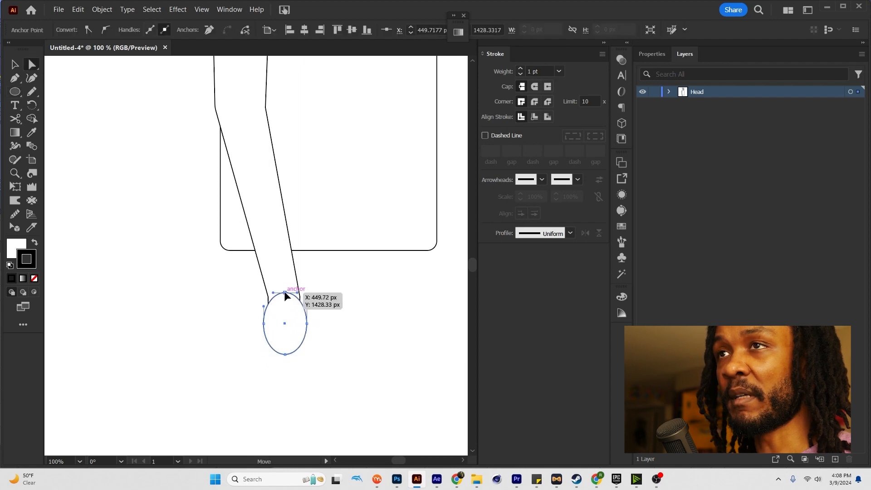
left_click(305, 293)
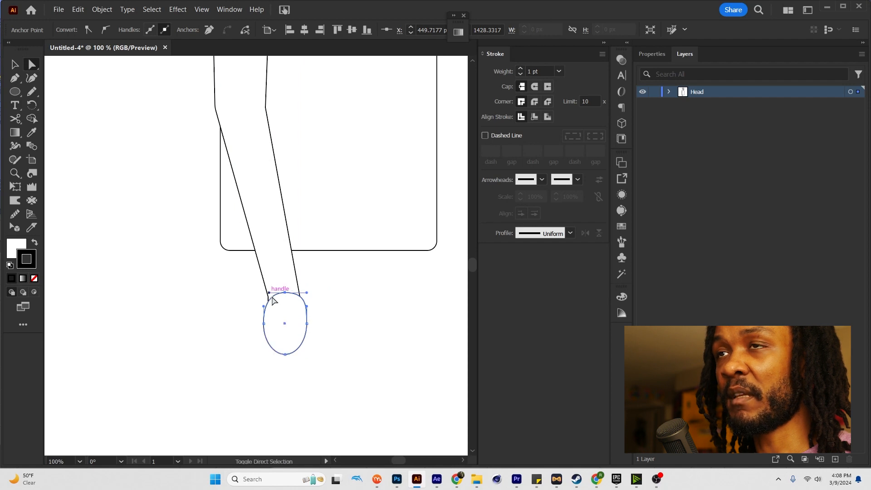
Step: Draw a narrow upright finger rectangle over the palm's lower front edge and duplicate it backward into four adjoining fingers
key("l")
key("ctrl+minus")
scroll(294, 346, "up", 2)
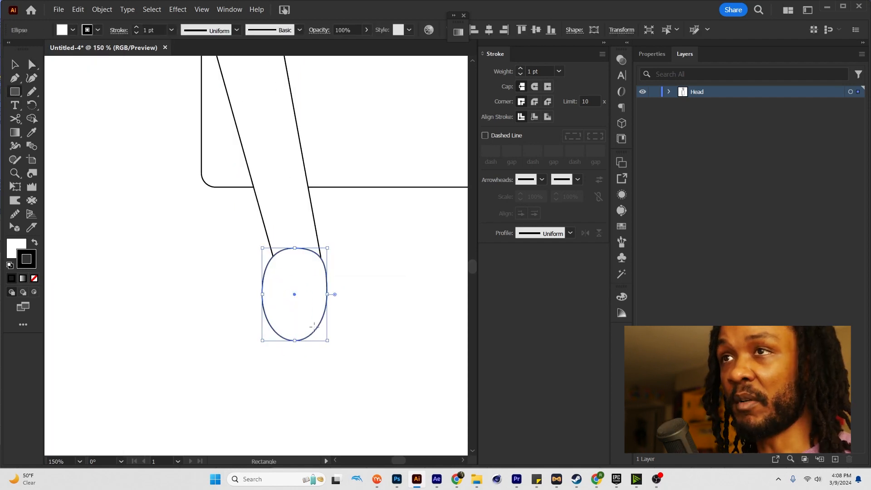
left_click_drag(309, 304, 326, 356)
left_click_drag(298, 304, 311, 365)
key("ctrl+z")
key("v")
left_click_drag(326, 331, 278, 330)
key("ctrl+shift+a")
Step: Select all four finger rectangles and widen them slightly towards the back of the palm
left_click(318, 332)
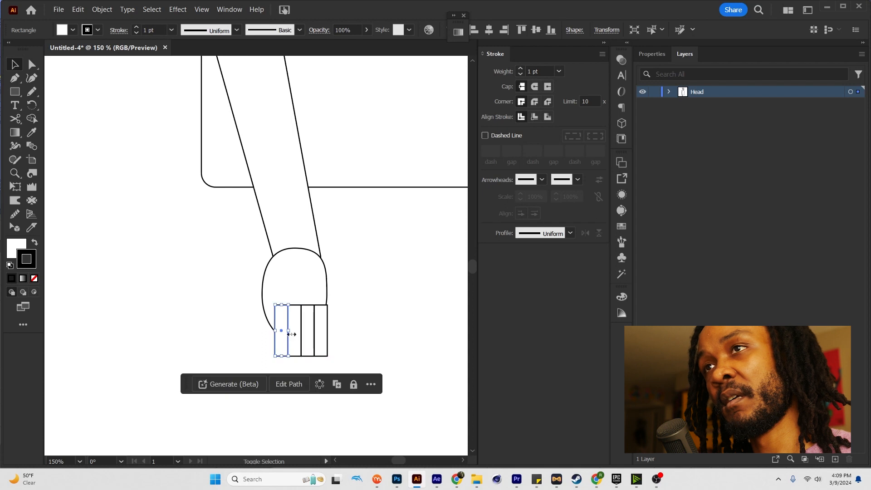
left_click(295, 334, "shift")
left_click(309, 334, "shift")
left_click(320, 334, "shift")
left_click(319, 333, "shift")
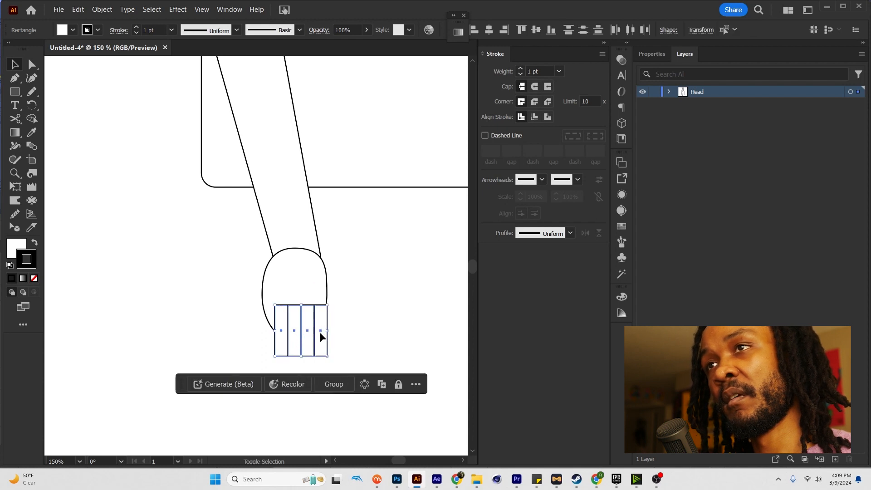
left_click_drag(278, 333, 272, 333)
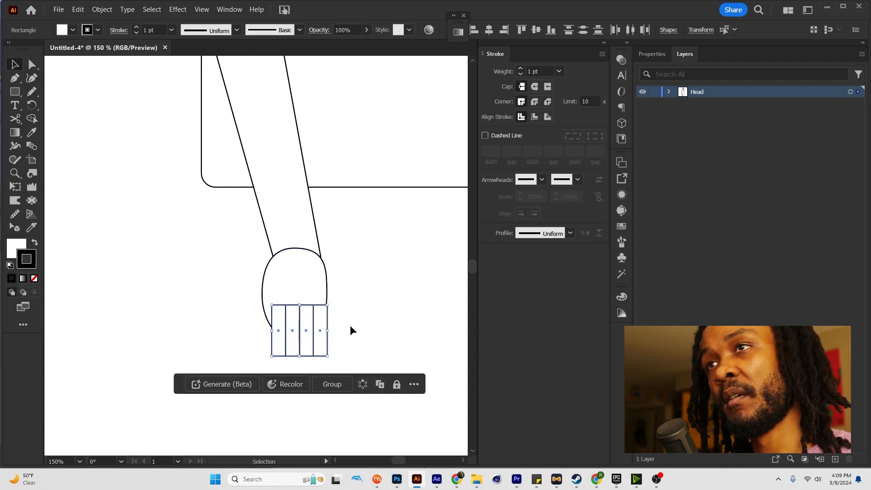
left_click(350, 327)
Step: Lengthen the front three fingers to staggered lengths, making the second from the front longest and leaving the rearmost shortest
left_click(322, 339)
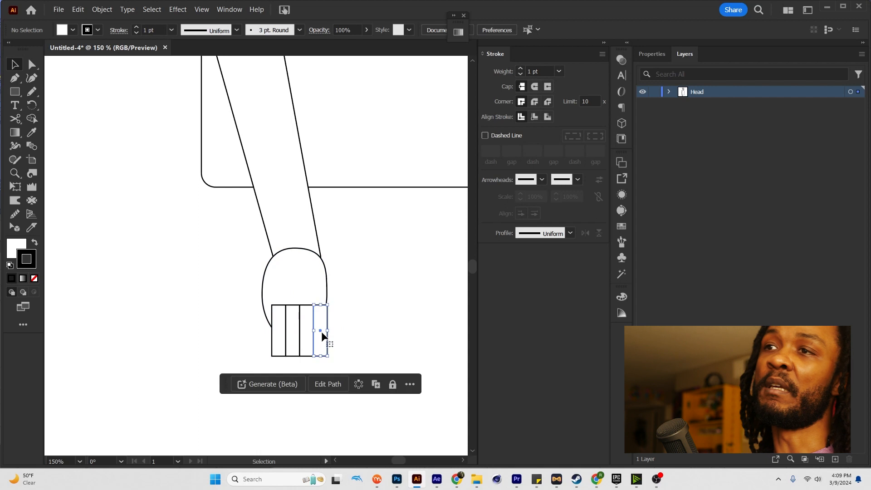
left_click_drag(321, 356, 309, 373)
left_click(304, 349)
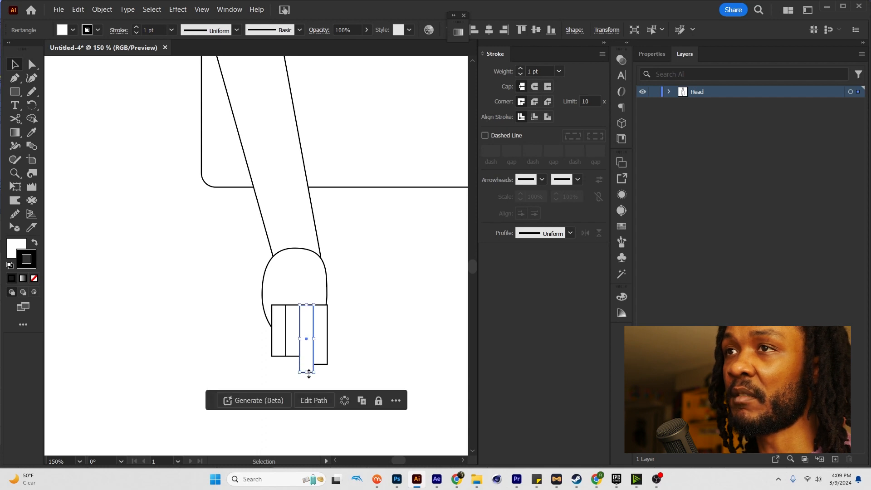
left_click(324, 359)
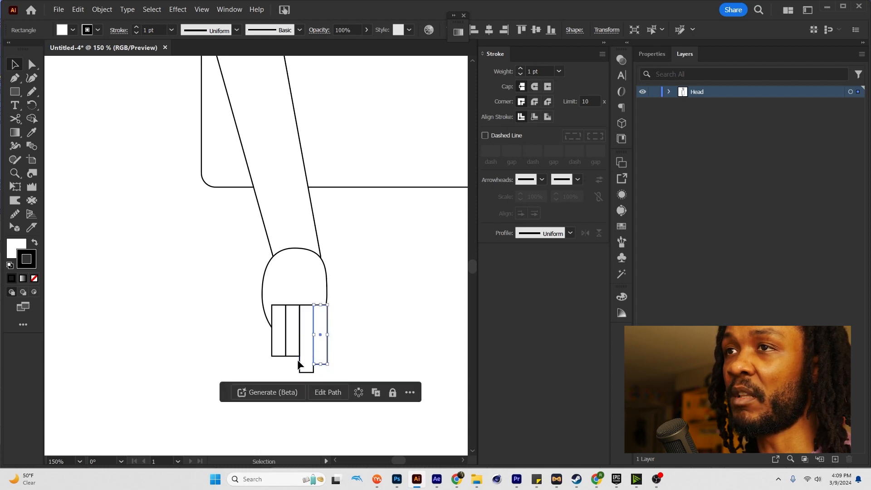
left_click(303, 358)
left_click(294, 354)
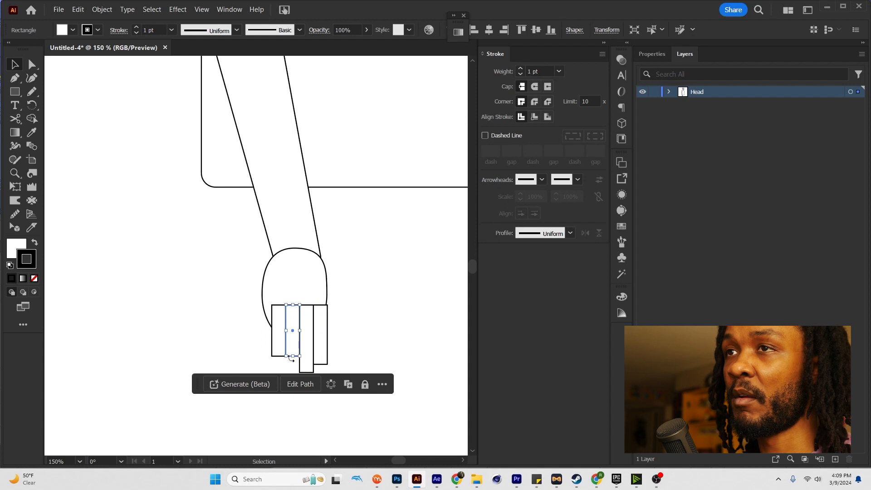
left_click_drag(295, 359, 296, 366)
left_click(340, 344)
Step: Curve the bottom edges of all four finger rectangles into rounded fingertips with the Anchor Point tool
scroll(327, 321, "up", 1)
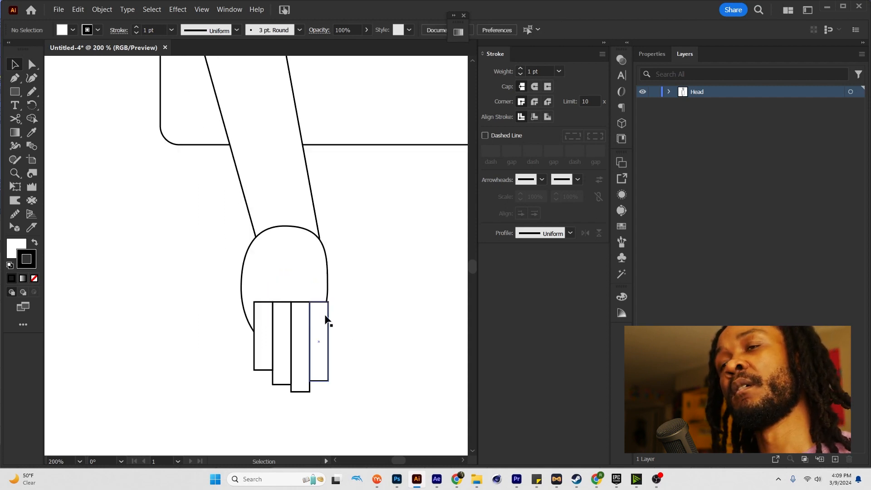
left_click_drag(348, 398, 370, 384)
left_click(15, 92)
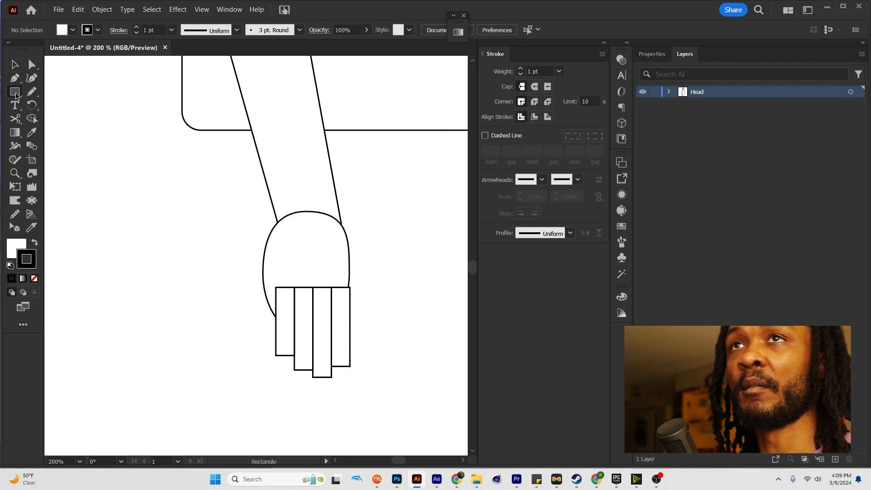
left_click(16, 81)
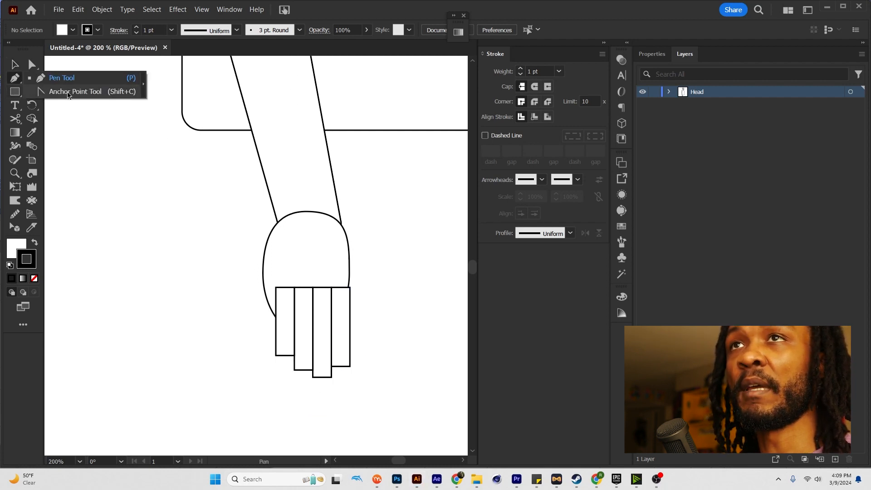
scroll(295, 321, "up", 2)
left_click_drag(353, 380, 302, 293)
left_click_drag(338, 325, 299, 371)
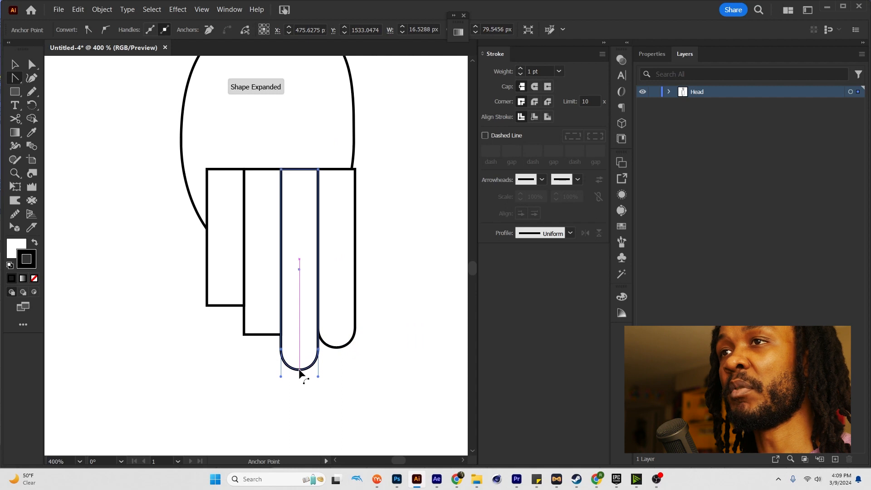
left_click_drag(266, 336, 269, 357)
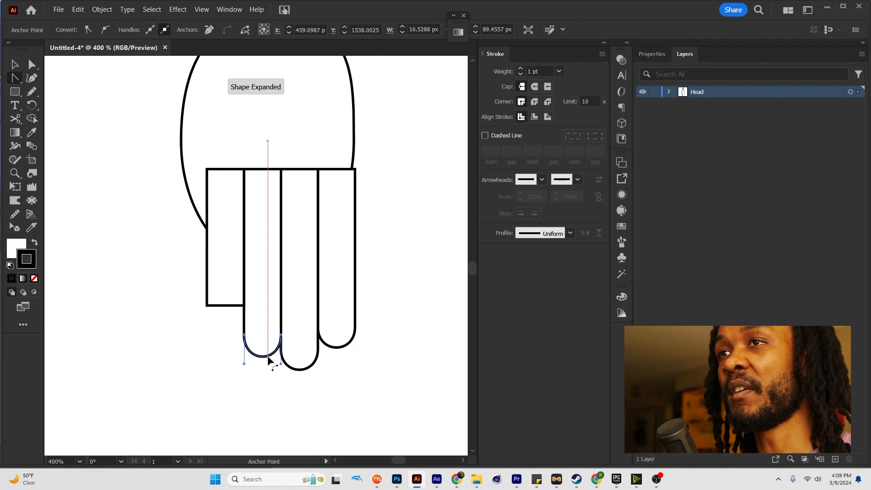
left_click_drag(226, 305, 226, 329)
Step: Widen the rearmost finger's base outward, pull the palm's back edge inward, and raise the front finger's outer base corner along the palm edge
key("a")
left_click_drag(207, 169, 196, 170)
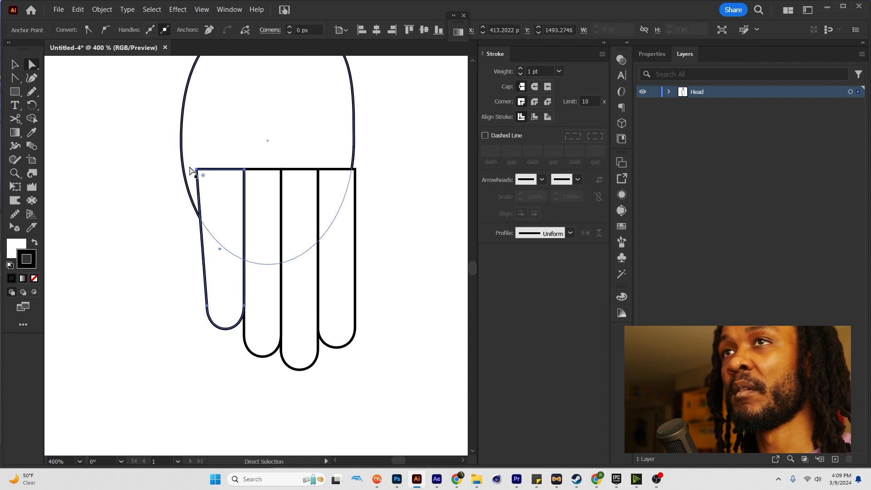
left_click_drag(182, 140, 191, 142)
left_click(182, 145)
left_click_drag(355, 169, 354, 154)
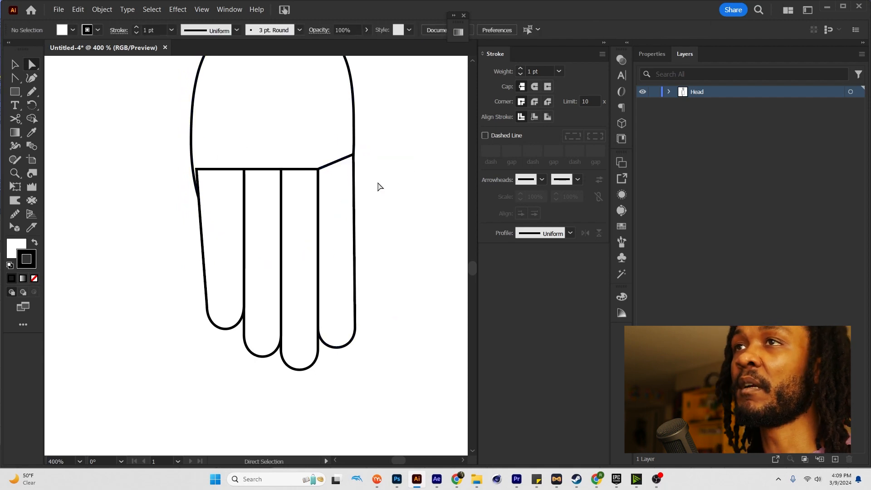
Step: Cut the front finger's slanted upper edge at both corners with the Scissors tool and delete that segment
scroll(379, 183, "down", 6)
scroll(383, 199, "up", 5)
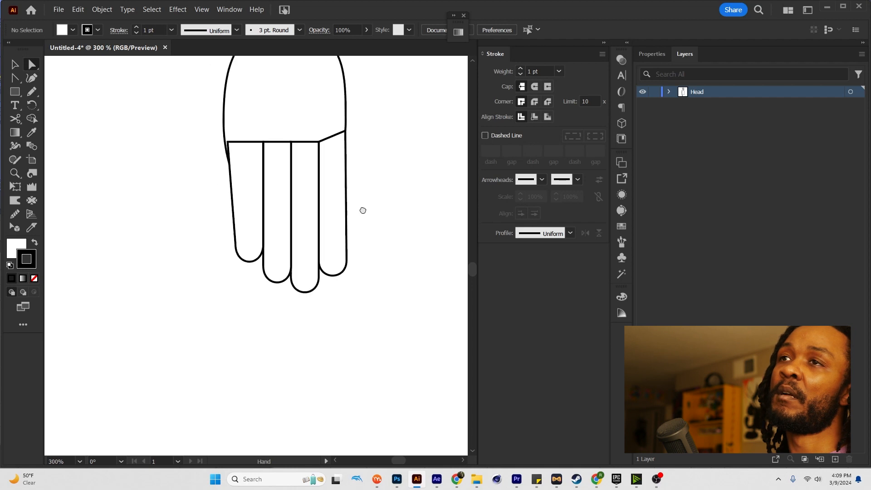
left_click_drag(349, 183, 390, 253)
key("c")
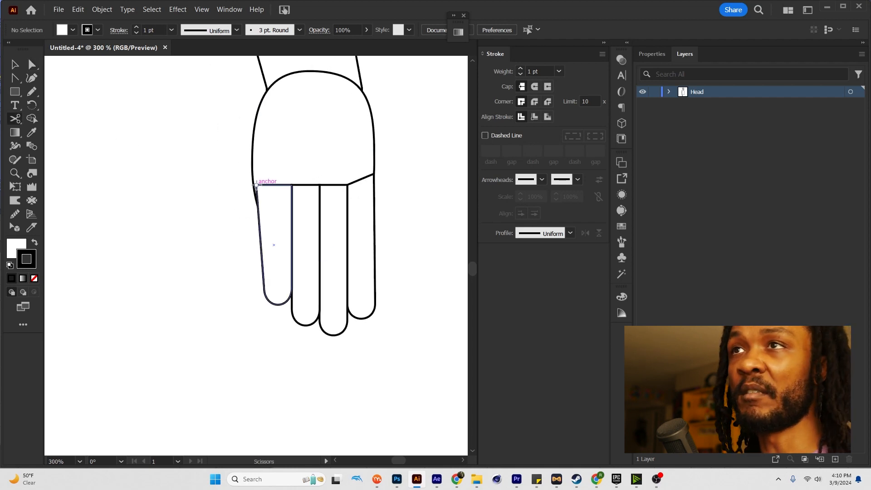
scroll(372, 180, "up", 3)
left_click(314, 184)
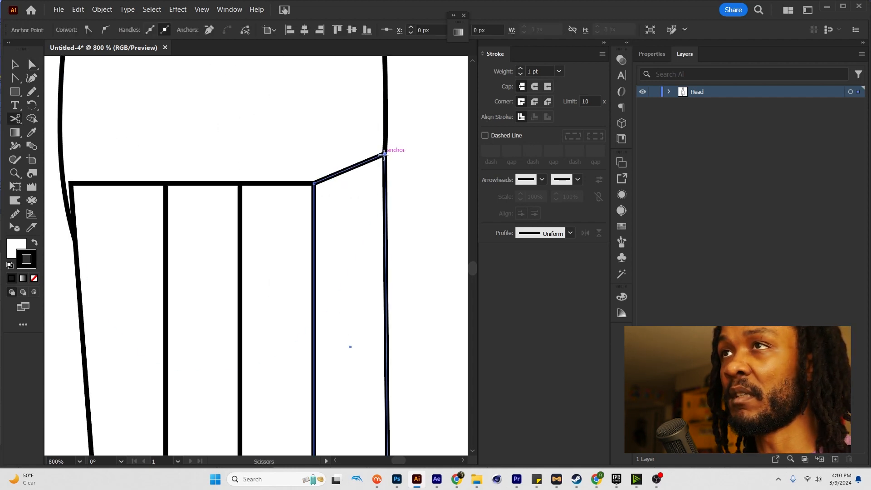
left_click(314, 183)
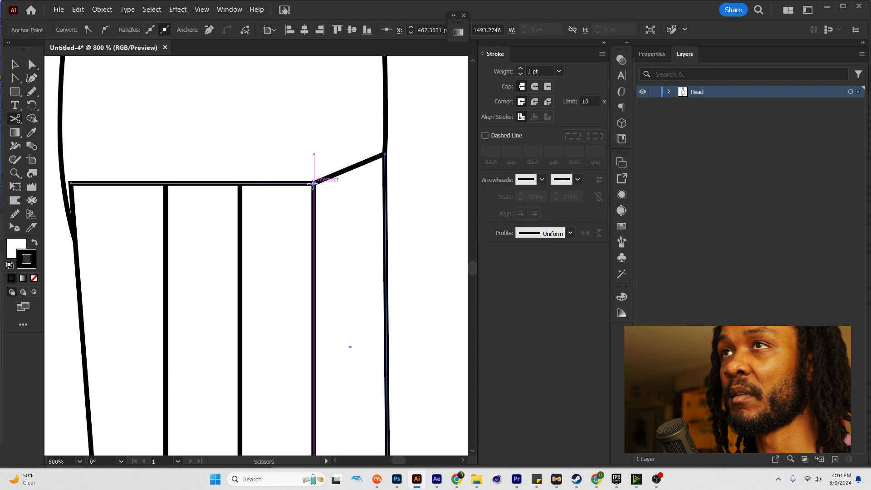
key("a")
left_click(355, 171)
key("Delete")
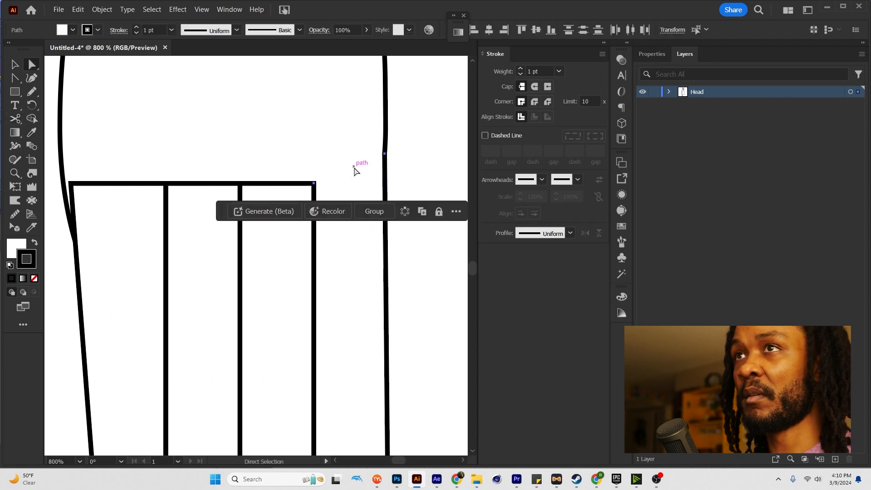
Step: Cut and delete the upper edge of the second finger from the front so it opens into the palm
left_click(286, 183)
key("c")
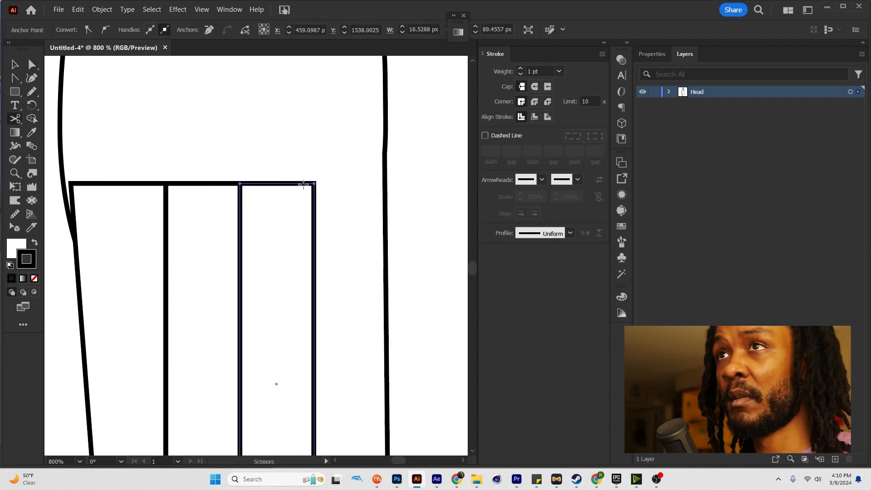
left_click(273, 183)
left_click(241, 183)
key("a")
left_click(268, 183)
key("Delete")
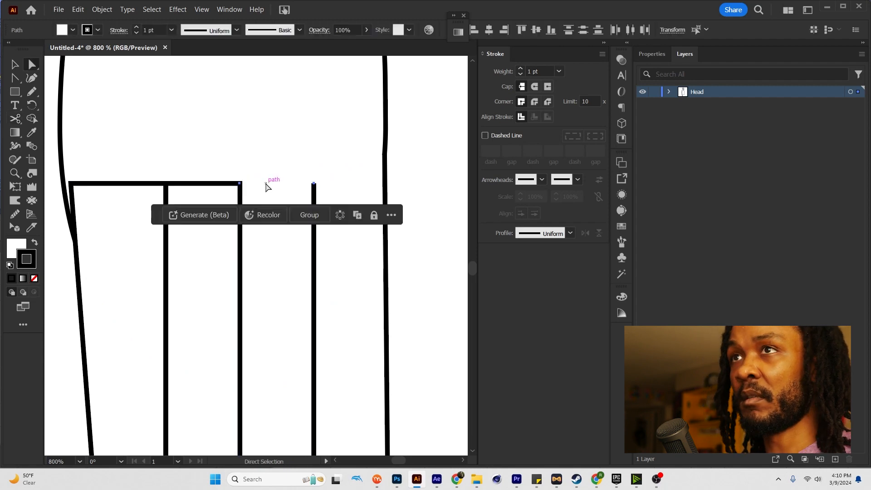
Step: Cut and delete the upper edge of the third finger from the front
left_click(220, 184)
key("c")
left_click(167, 184)
key("a")
left_click(222, 183)
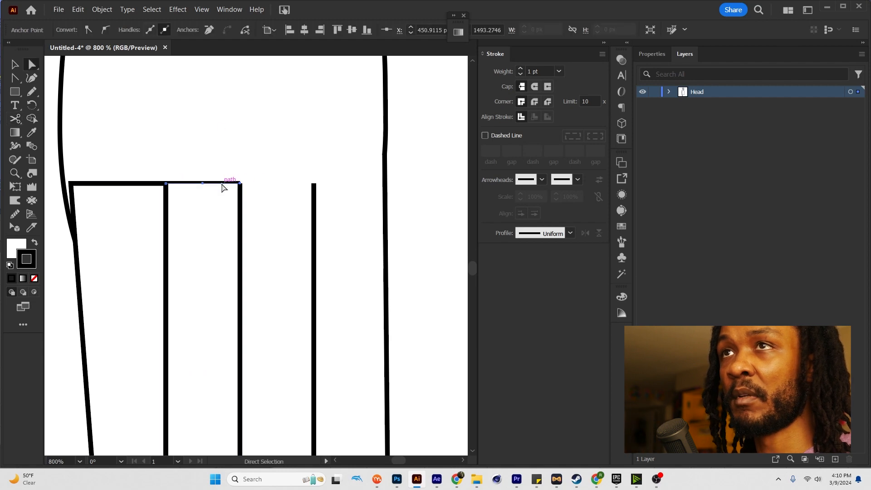
key("Delete")
Step: Cut the rearmost finger's upper edge at both corners and delete it
left_click(135, 198)
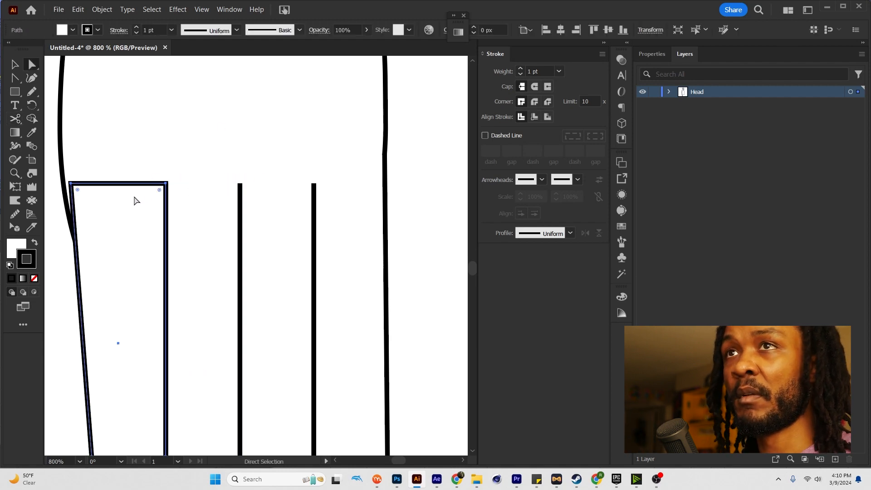
key("c")
left_click(158, 183)
left_click(70, 184)
key("a")
left_click(100, 184)
key("Delete")
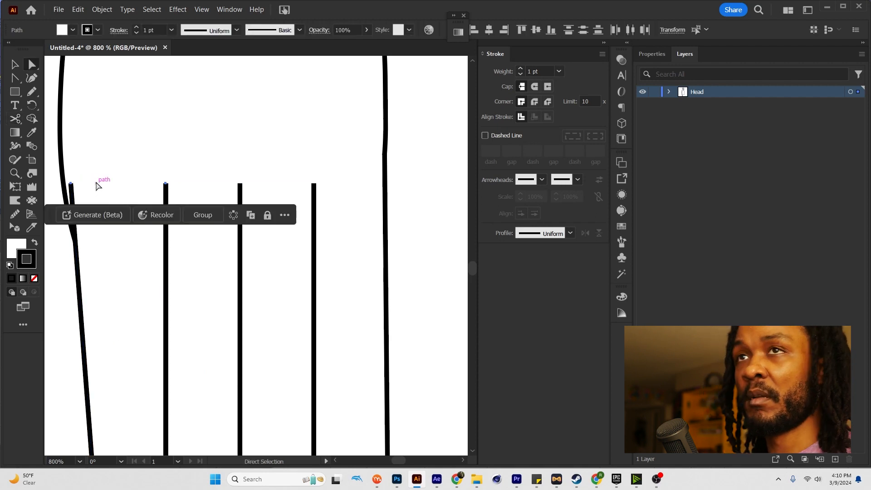
Step: Rotate the front finger slightly inward beneath its neighbour and align its outer base anchor with the palm's front edge
scroll(96, 183, "down", 3)
left_click(266, 181)
scroll(266, 182, "down", 2)
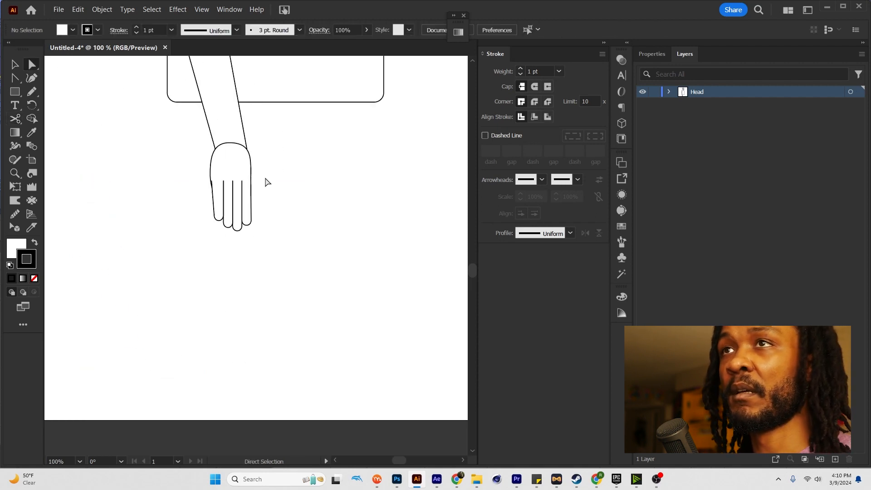
scroll(266, 181, "down", 2)
scroll(267, 186, "up", 1)
left_click_drag(267, 186, 291, 211)
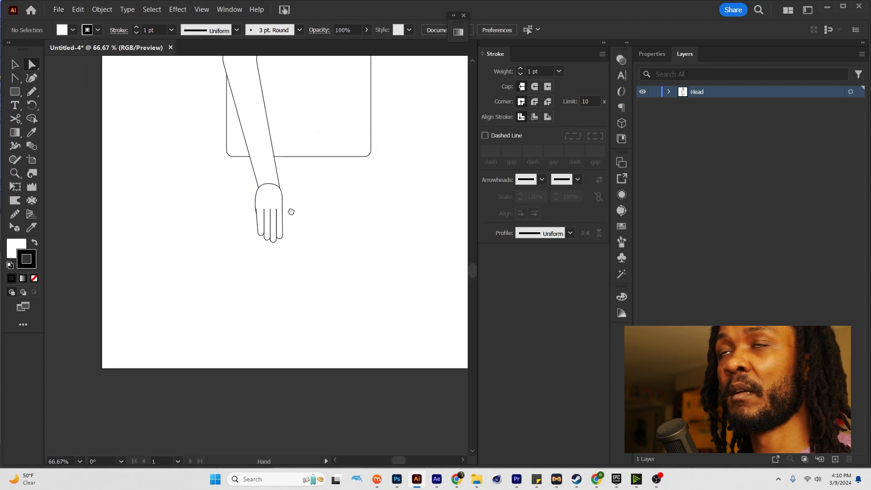
scroll(291, 212, "up", 2)
left_click(265, 250)
scroll(266, 247, "up", 2)
key("r")
left_click_drag(265, 295, 256, 301)
key("a")
left_click_drag(283, 148, 279, 155)
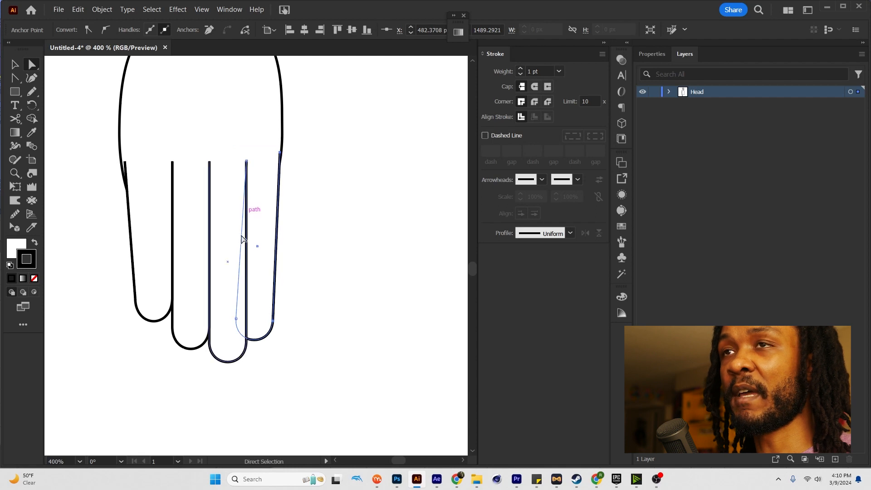
Step: Add an anchor point on the rearmost finger's outer edge and shift the lower anchor slightly inward to taper the fingertip
left_click(195, 300)
left_click(226, 313, "shift")
left_click(146, 214)
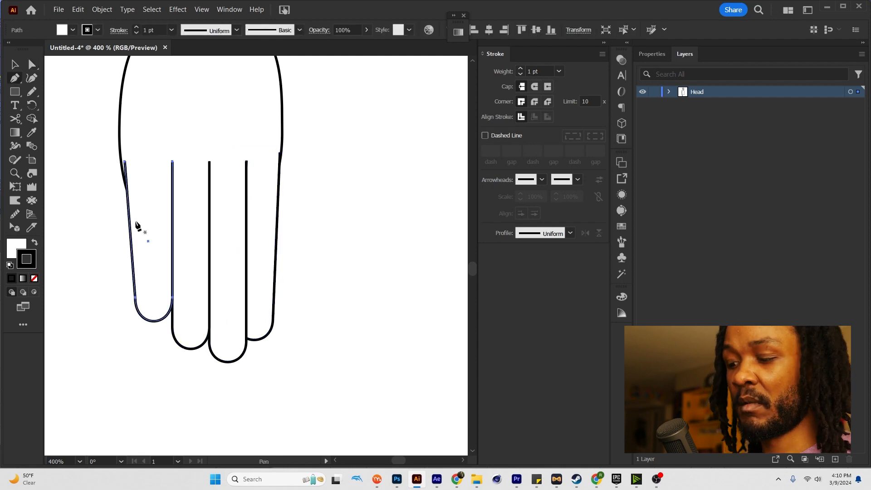
left_click_drag(135, 242, 136, 242)
left_click_drag(136, 298, 141, 300)
left_click(307, 247)
Step: Examine how the hand and forearm fit the whole figure's proportions
scroll(305, 243, "down", 4)
scroll(305, 246, "down", 3)
scroll(304, 231, "up", 1)
scroll(303, 232, "down", 2)
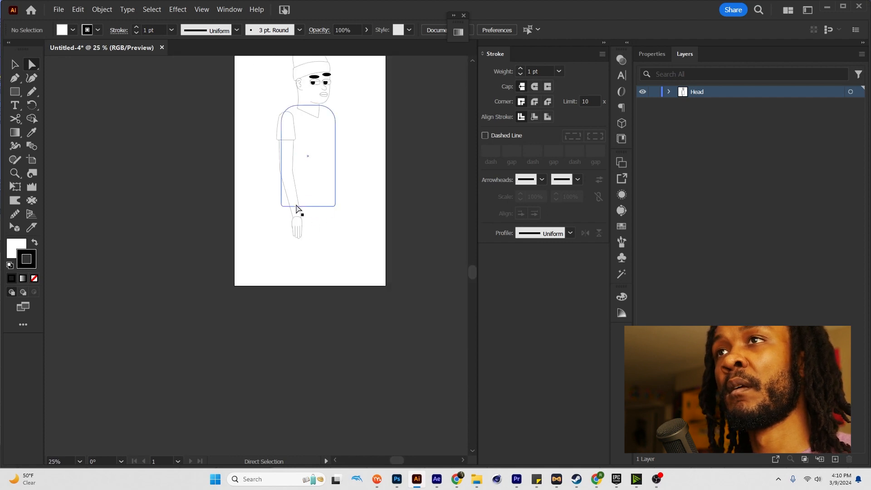
scroll(303, 207, "up", 2)
left_click(301, 216)
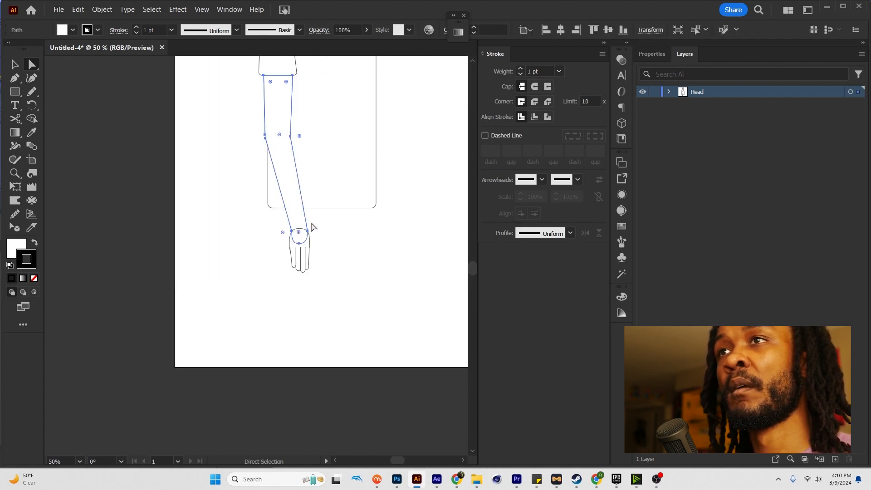
scroll(329, 245, "down", 2)
left_click(342, 253)
Step: Rotate the whole hand to follow the forearm's slant and reposition it at the wrist
key("v")
scroll(322, 222, "up", 2)
key("a")
scroll(282, 222, "up", 4)
left_click(316, 294)
key("v")
mouse_move(292, 284)
left_mouse_down()
mouse_move(288, 252)
mouse_move(304, 277)
left_mouse_up()
key("r")
key("v")
left_click_drag(290, 246, 297, 244)
left_click(395, 165)
Step: Cut the palm outline where it meets both forearm edges and delete the arc crossing the wrist
left_click(265, 150)
key("c")
left_click(255, 158)
left_click(316, 150)
key("a")
left_click(299, 143)
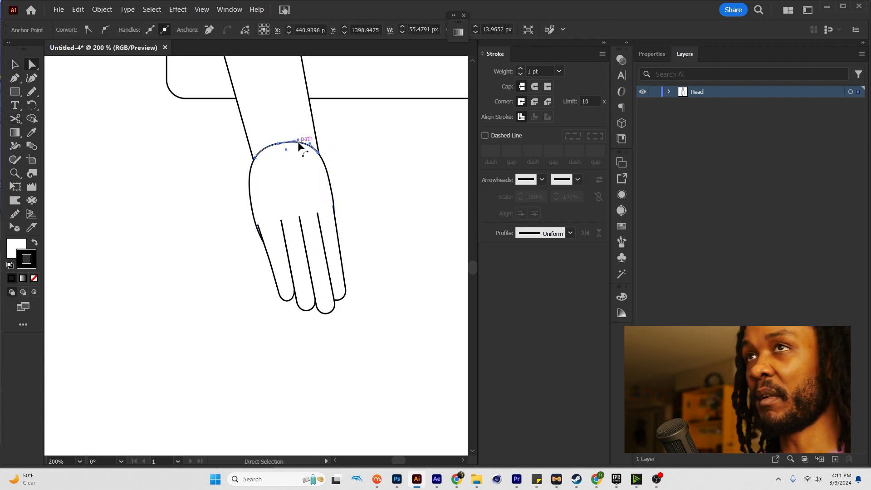
key("Delete")
Step: Select the sleeve, arm and hand together and group them
scroll(328, 145, "down", 5)
scroll(384, 150, "down", 1)
left_click_drag(387, 134, 381, 242)
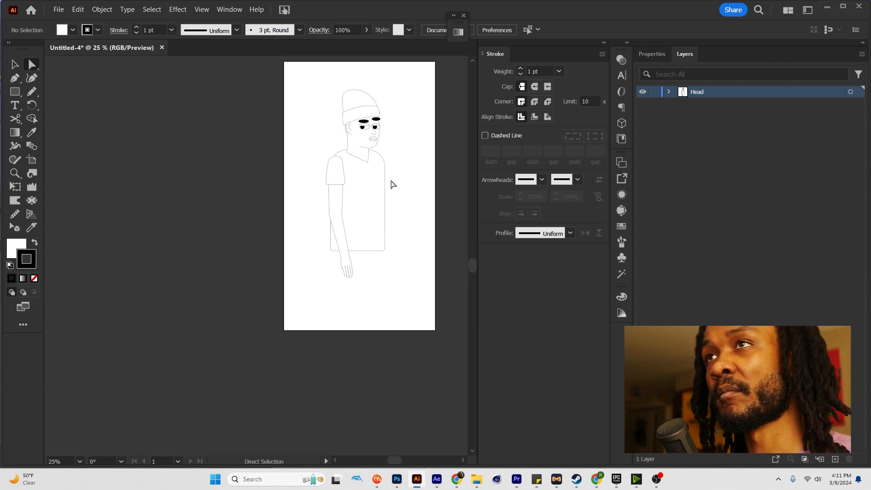
scroll(393, 185, "up", 1)
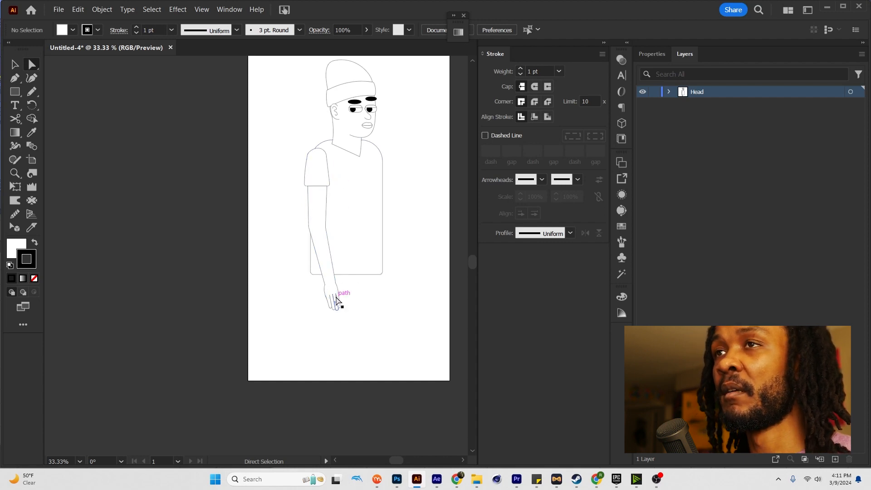
scroll(336, 300, "up", 3)
scroll(336, 300, "down", 3)
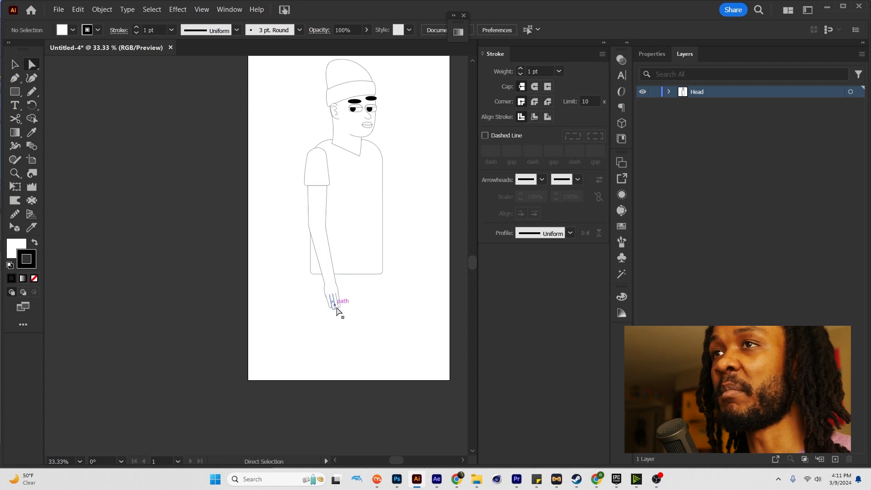
key("v")
left_click_drag(350, 280, 314, 311)
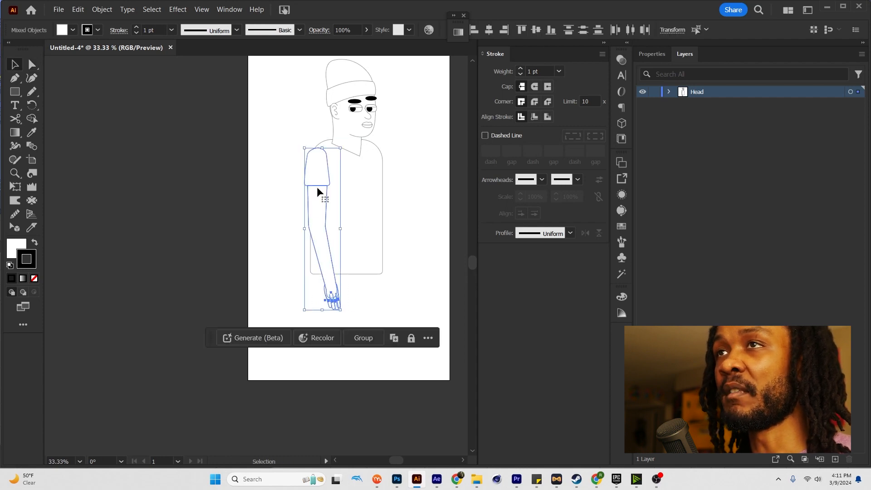
left_click(393, 198)
mouse_move(325, 186)
left_mouse_down()
mouse_move(285, 185)
mouse_move(314, 186)
left_mouse_up()
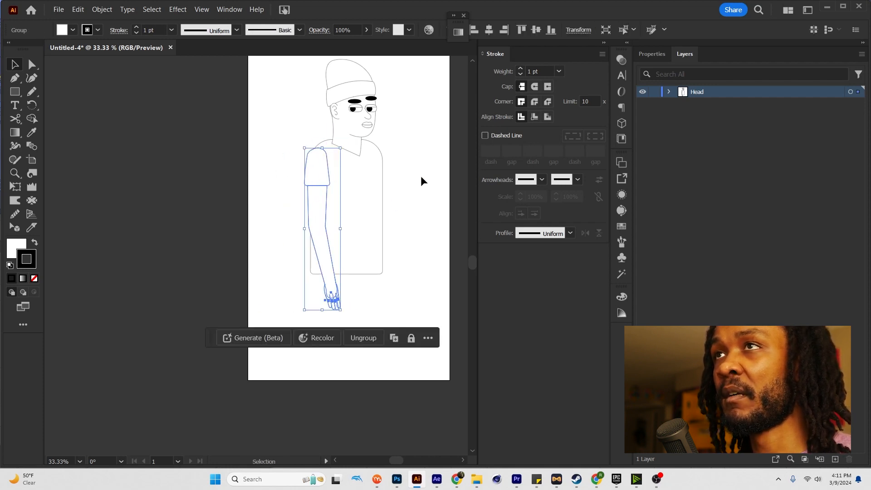
left_click(415, 181)
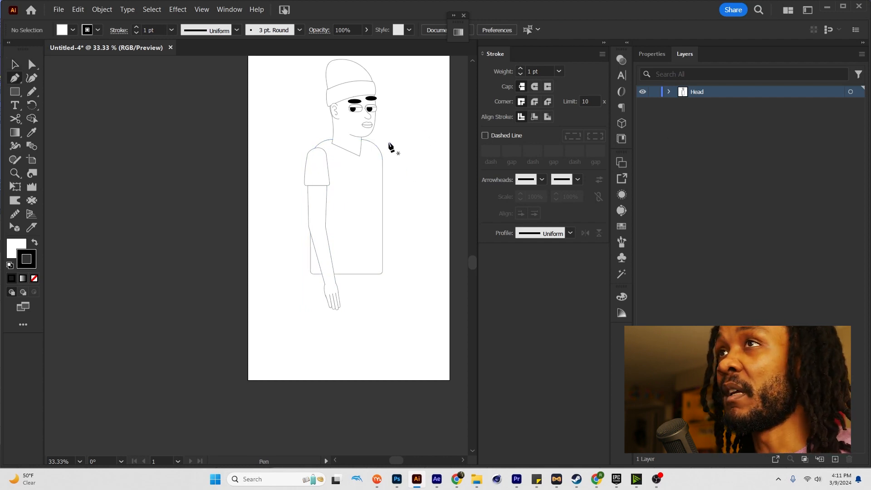
Step: Create a new layer beneath the Head layer and transfer the torso rectangle onto it in its original position
left_click(669, 93)
left_click(669, 92)
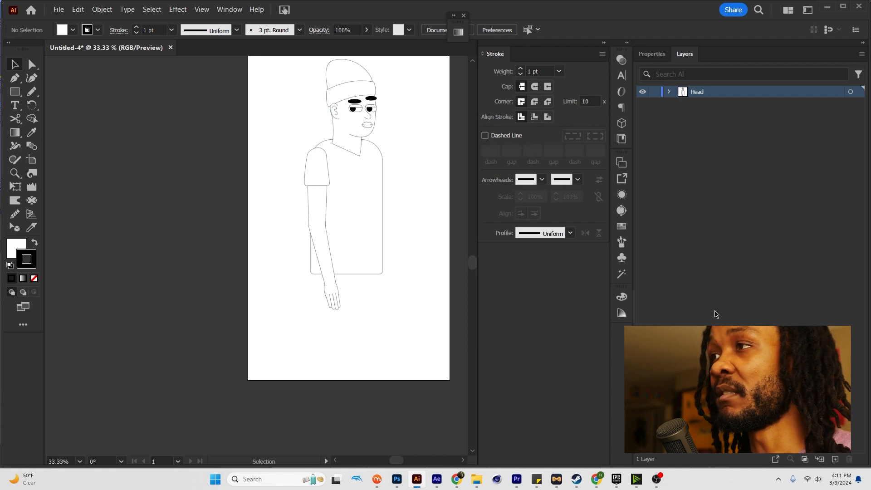
left_click(834, 459)
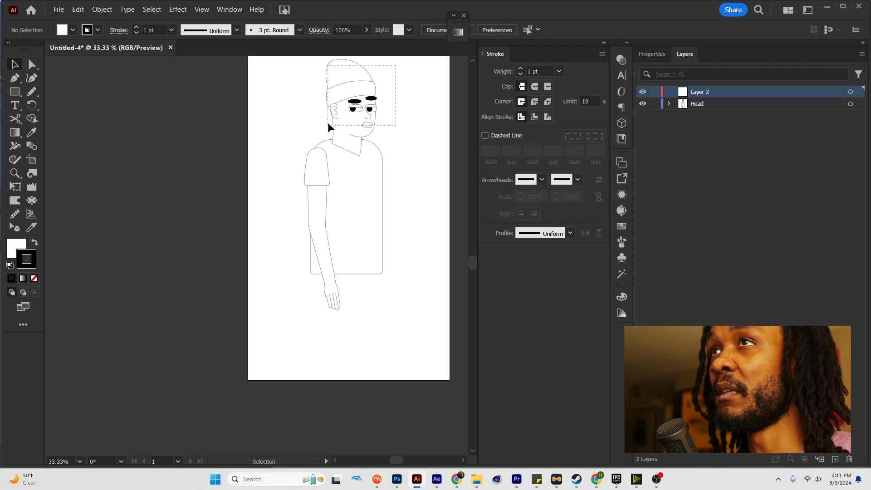
left_click_drag(287, 157, 298, 179)
left_click(368, 179)
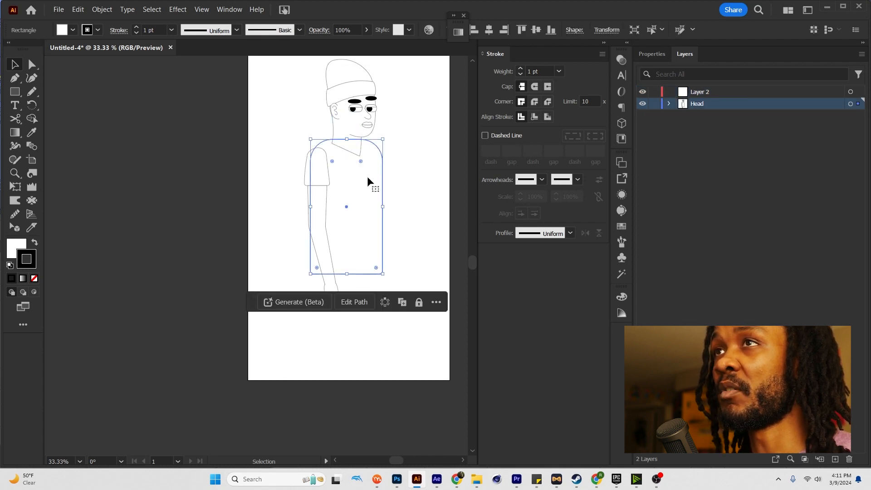
key("Delete")
left_click(703, 91)
left_click_drag(702, 91, 699, 116)
key("ctrl+f")
Step: Rename the torso's layer as Torso
double_click(699, 104)
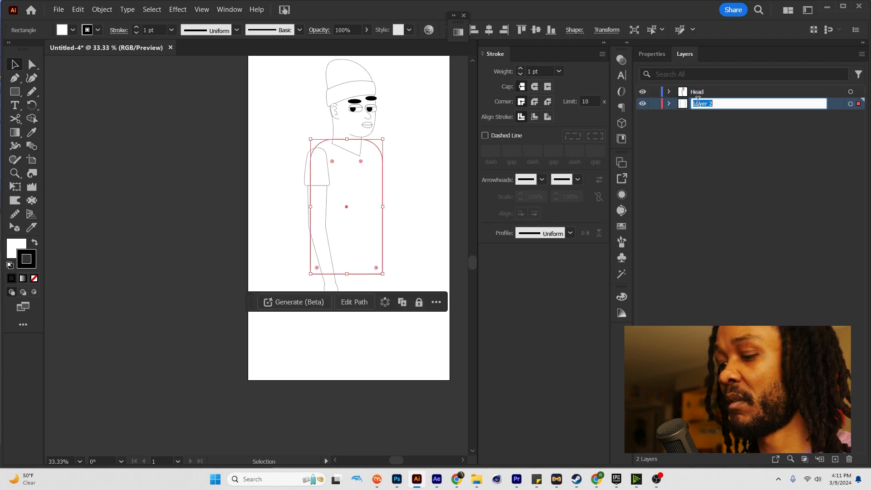
type("Torso")
key("Return")
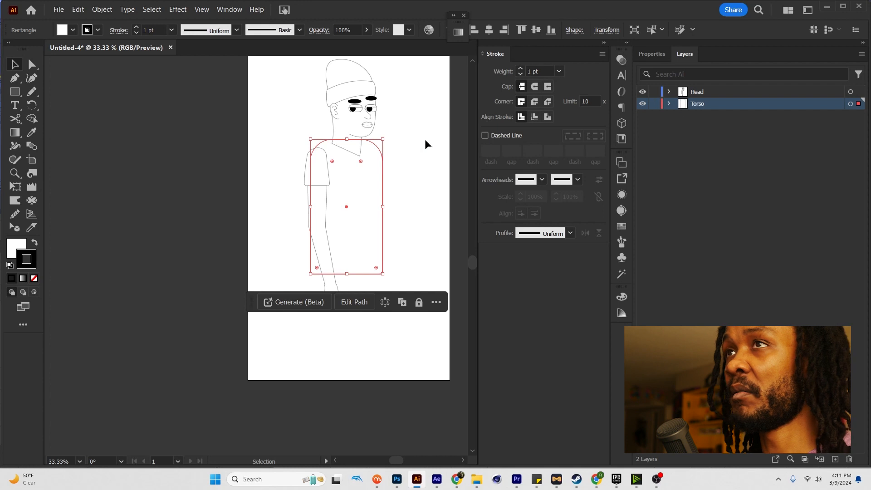
Step: Transfer the grouped arm in place onto a new layer above Head and name that layer West Arm
left_click(322, 173)
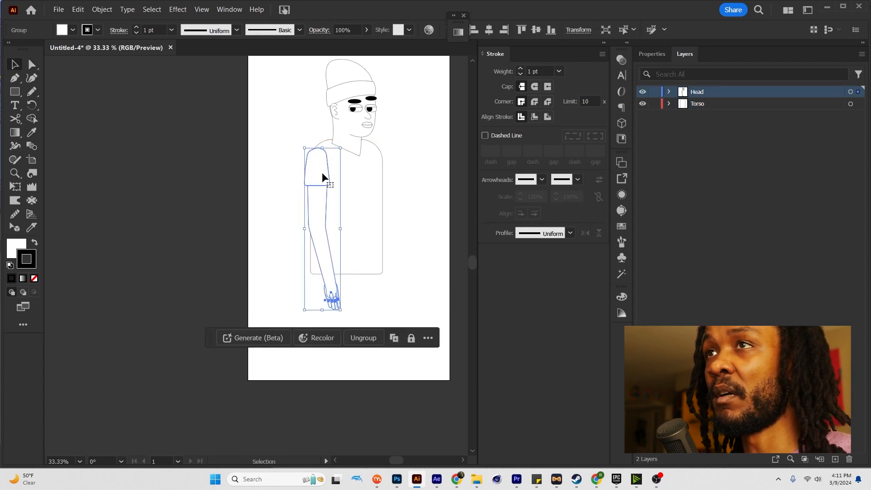
key("Delete")
left_click(835, 458)
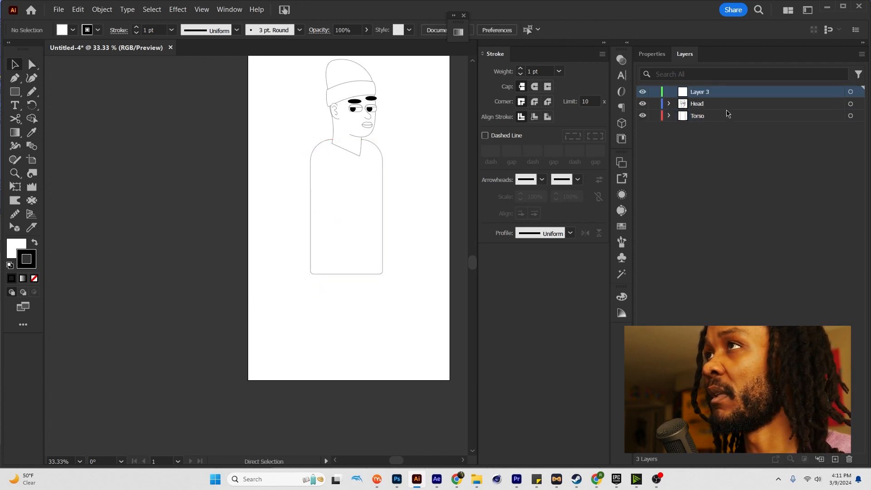
key("ctrl+f")
double_click(701, 91)
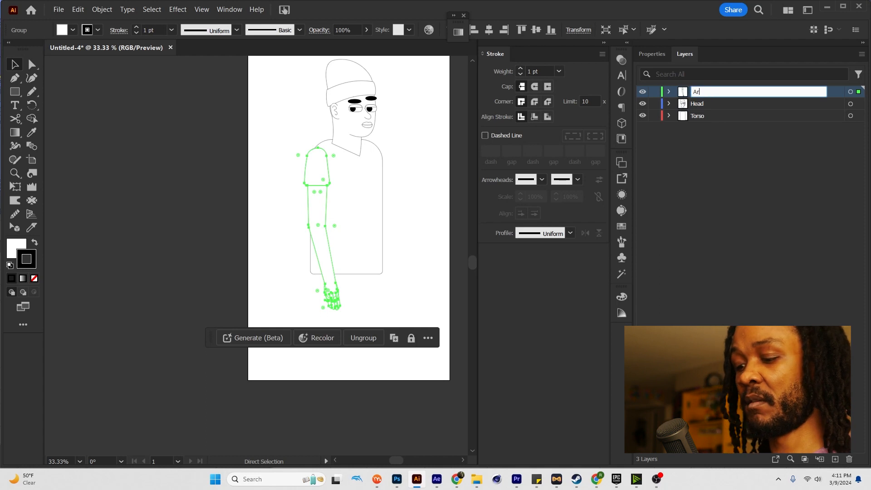
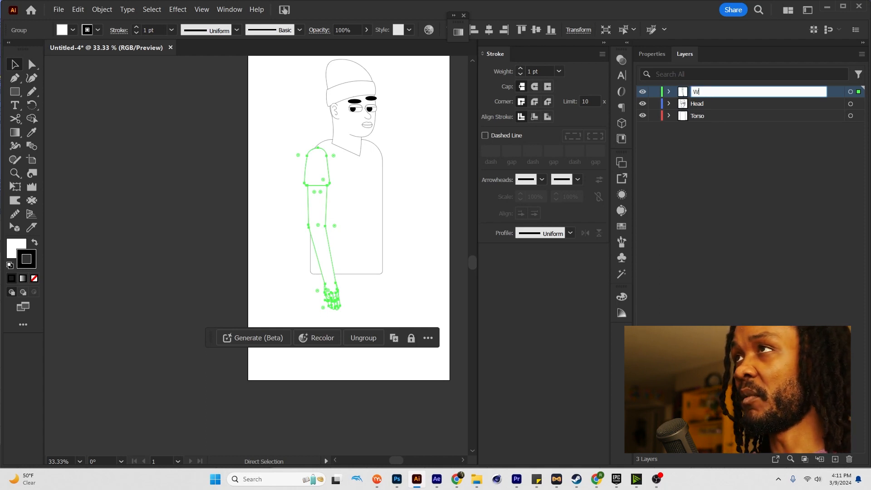
key("Return")
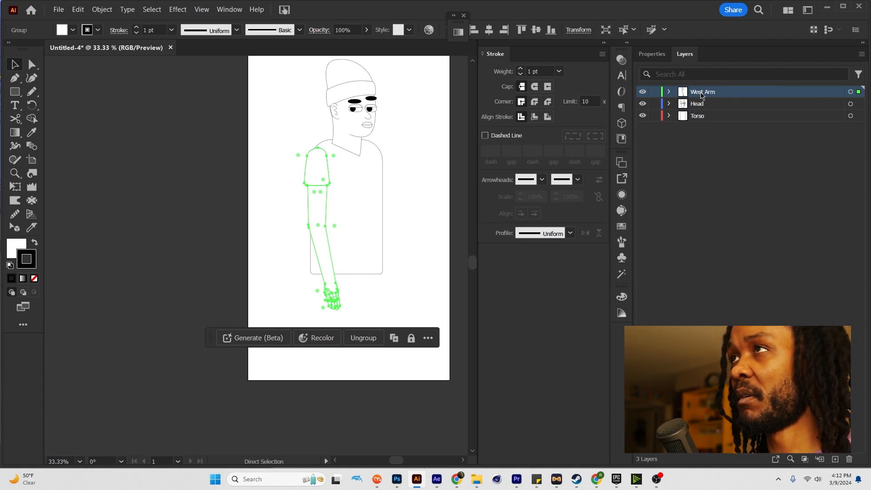
Step: Add a new layer at the top of the layer stack and name it East Arm
left_click(430, 183)
left_click(835, 458)
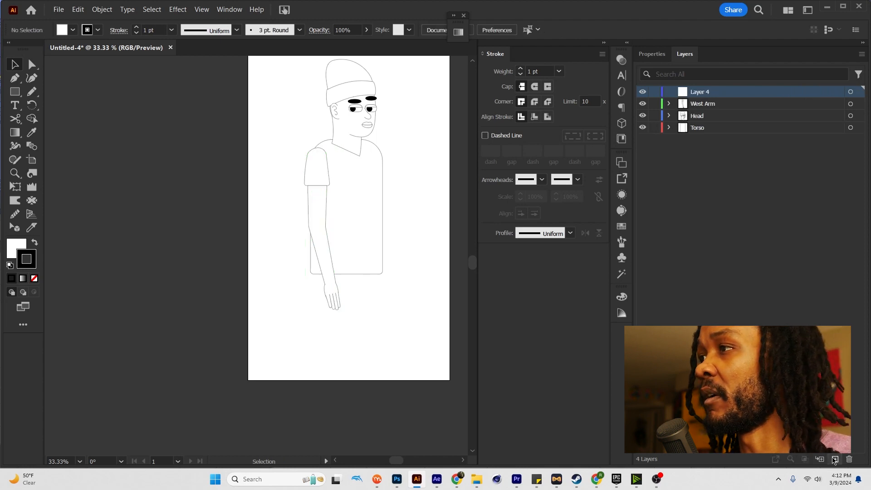
double_click(703, 92)
type("East A")
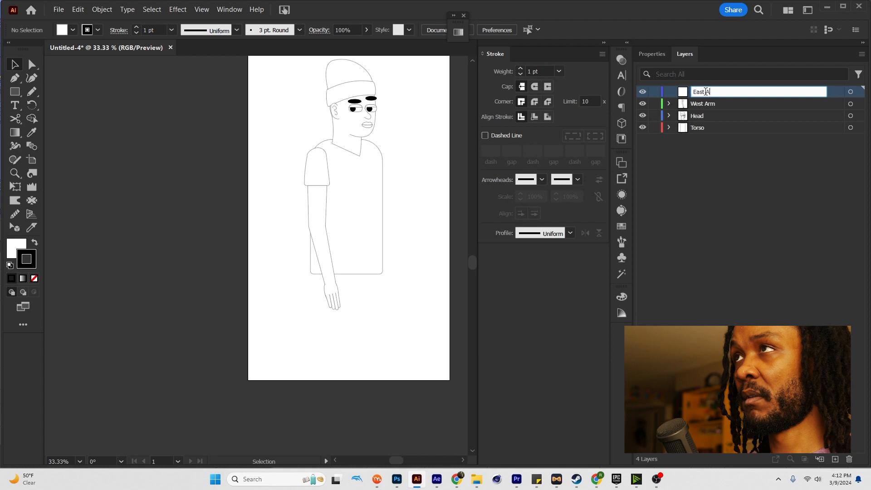
type("rm")
key("Return")
Step: With the Pen tool, draw a two-segment path for the raised east arm and adjust its elbow and wrist anchor points
left_click_drag(350, 132, 309, 156)
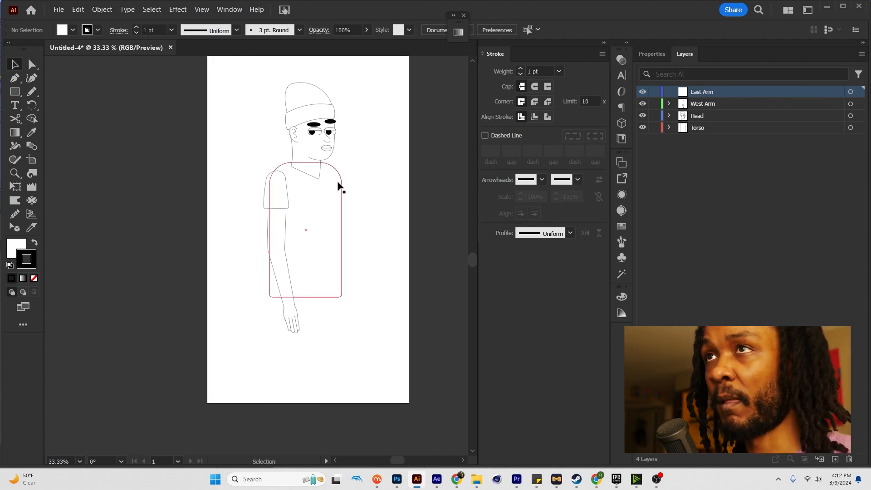
key("p")
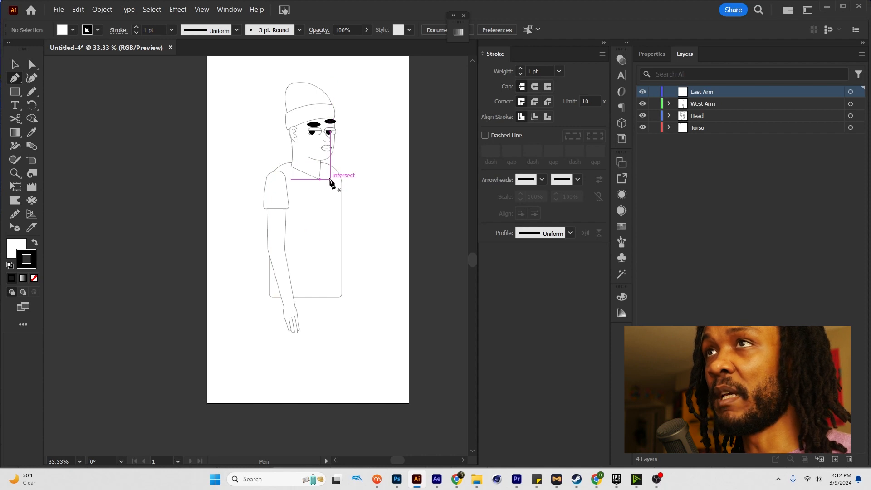
left_click(330, 180)
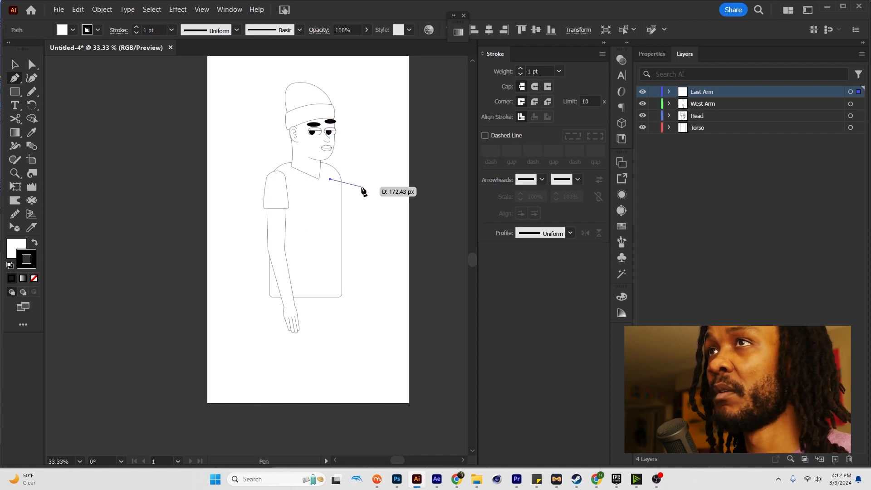
left_click(379, 190)
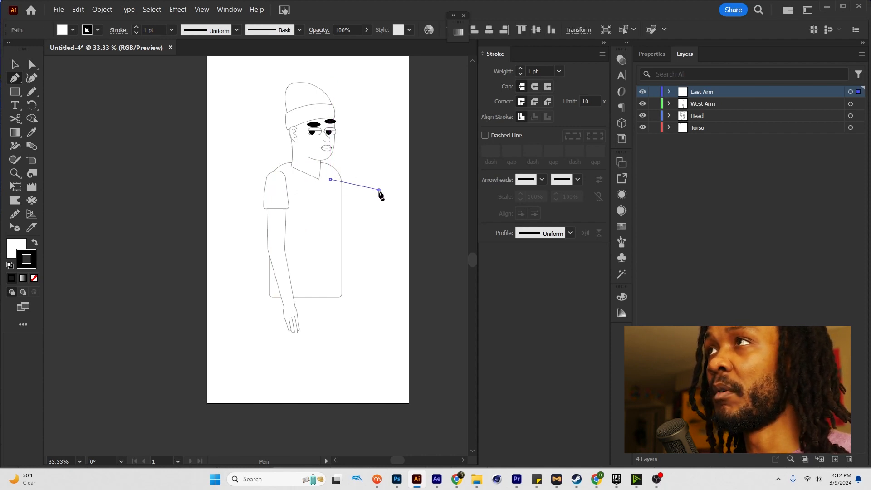
left_click(374, 126)
key("a")
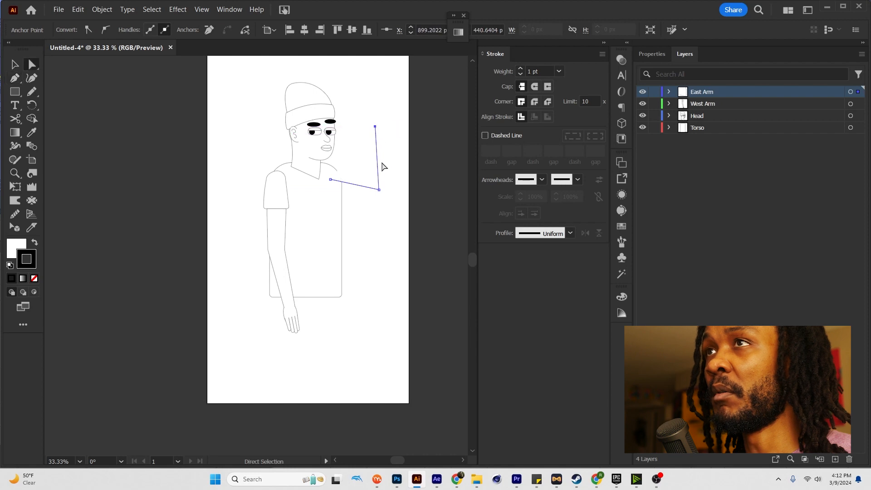
left_click_drag(379, 190, 369, 194)
left_click_drag(374, 127, 372, 145)
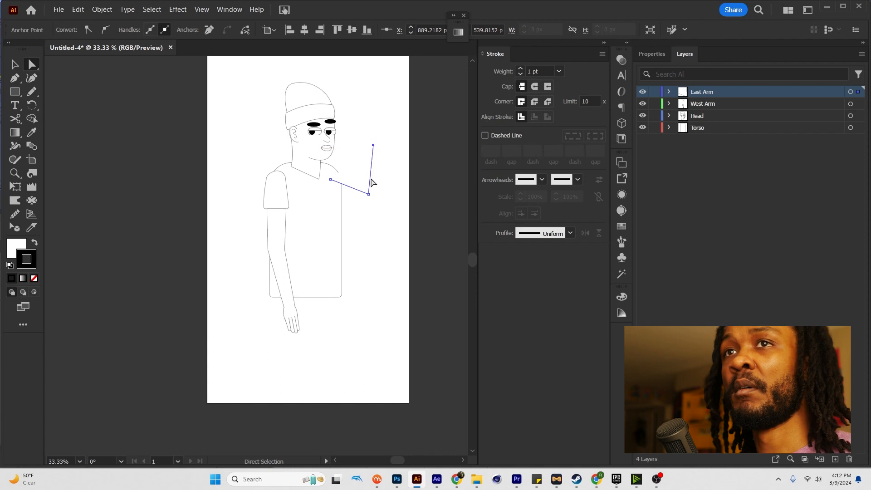
Step: Remove the arm path's fill and give it a 90 pt stroke with a round join and round caps
left_click(16, 252)
left_click(34, 278)
key("x")
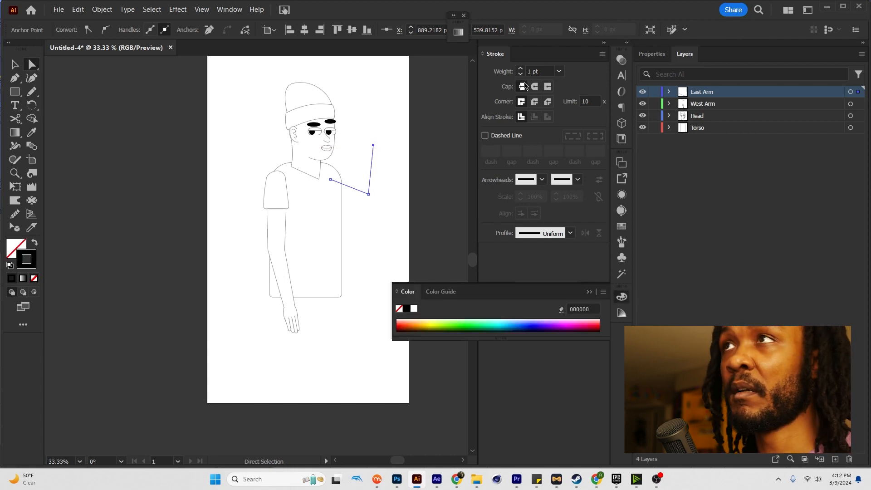
left_click(533, 71)
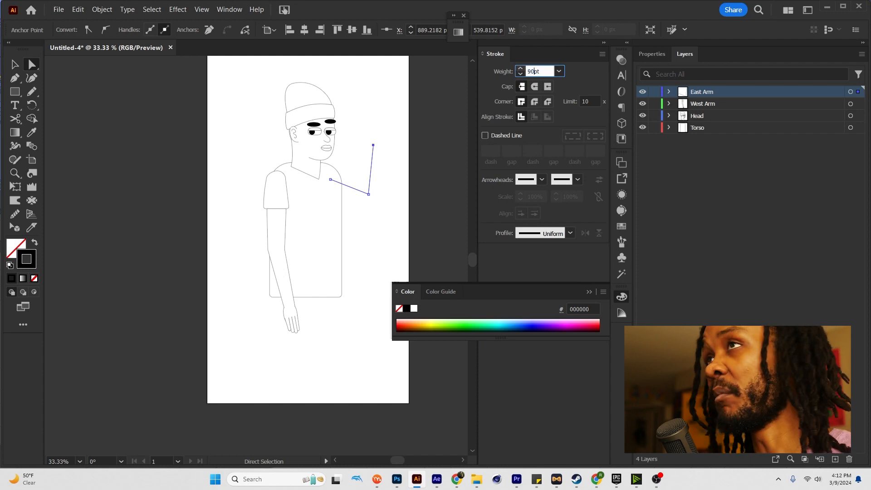
type("90")
key("Return")
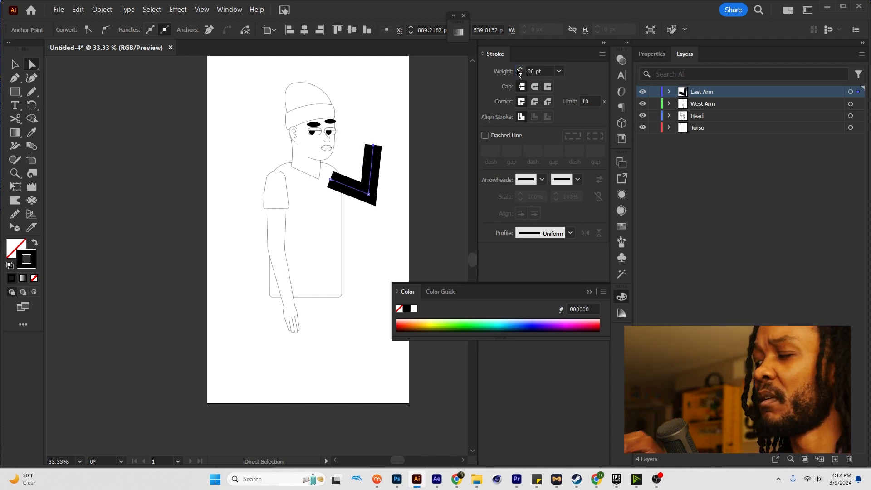
left_click(534, 102)
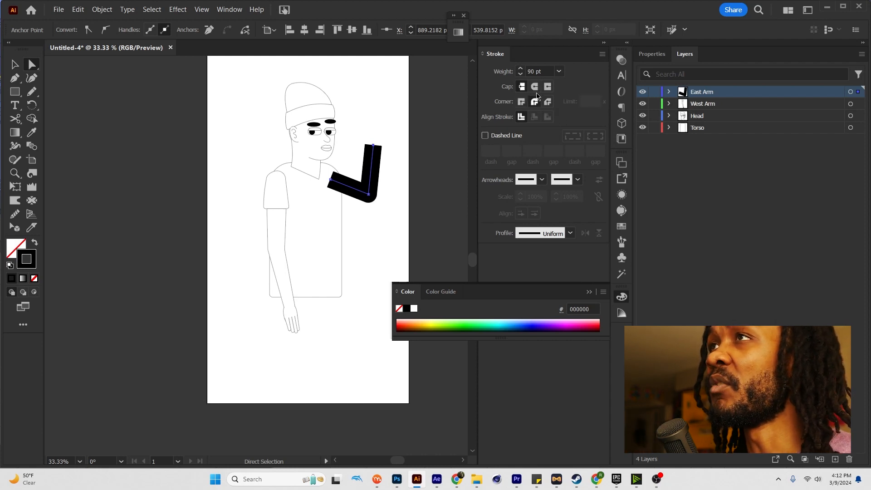
left_click(535, 87)
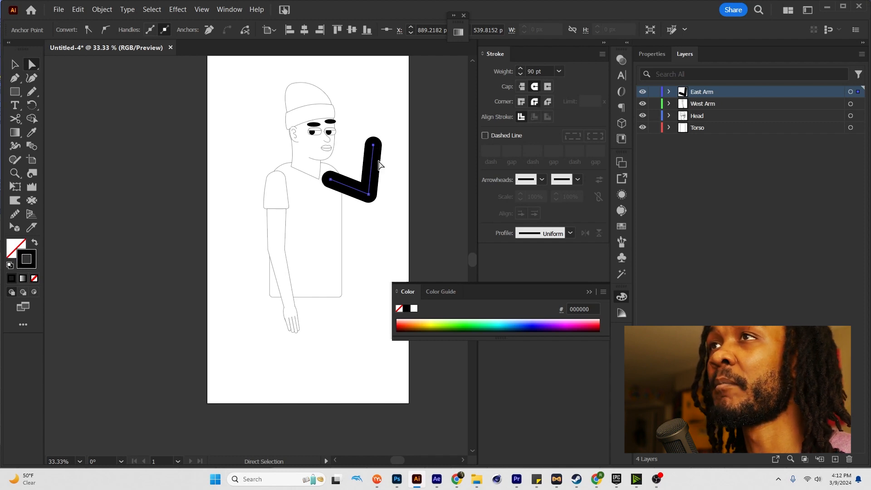
Step: Reorder the East Arm layer so that it sits beneath the Torso layer
left_click(377, 198)
left_click_drag(702, 93, 702, 137)
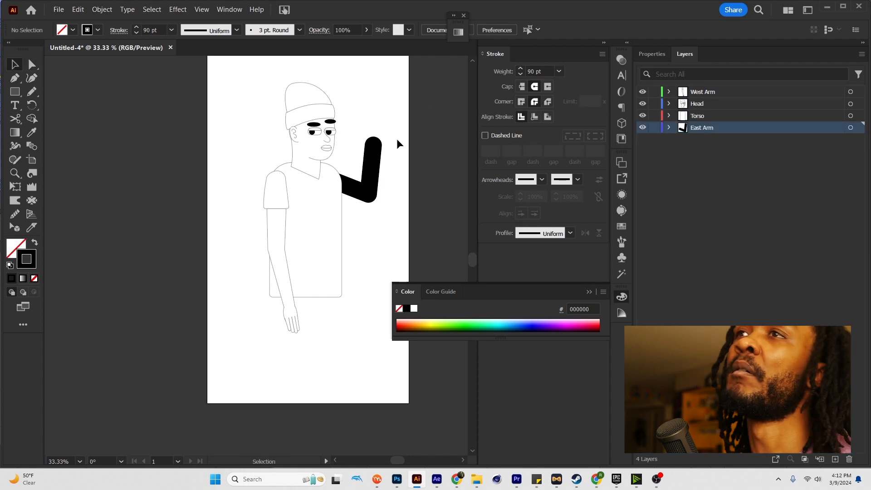
key("v")
Step: Convert the raised arm's stroke to an outlined shape and taper the forearm by narrowing the inner side of the wrist
scroll(395, 145, "up", 2)
key("a")
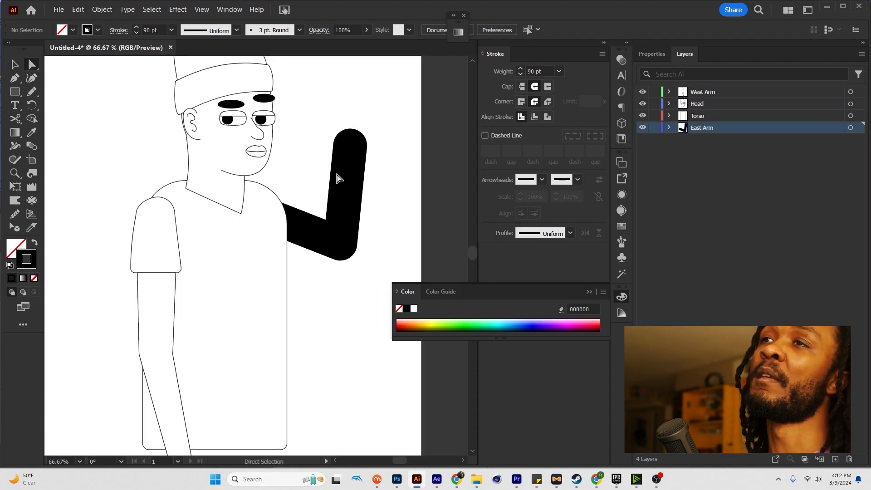
left_click(350, 162)
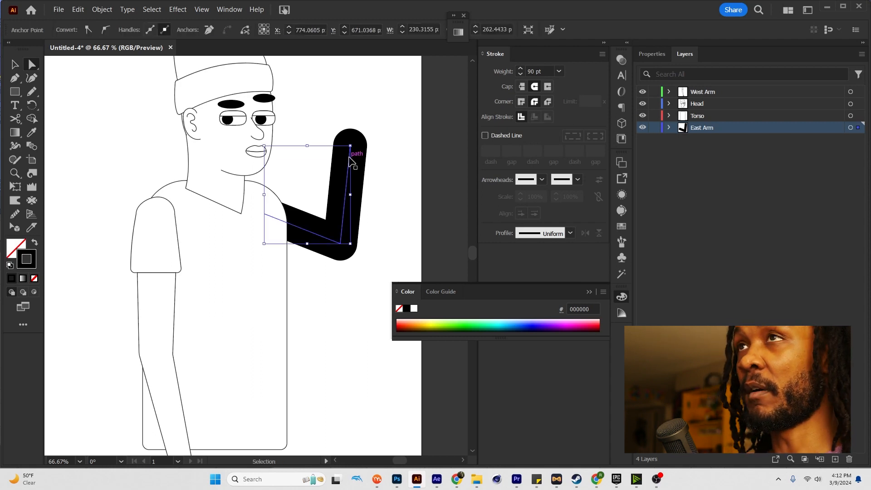
key("ctrl+shift+o")
left_click_drag(333, 145, 366, 149)
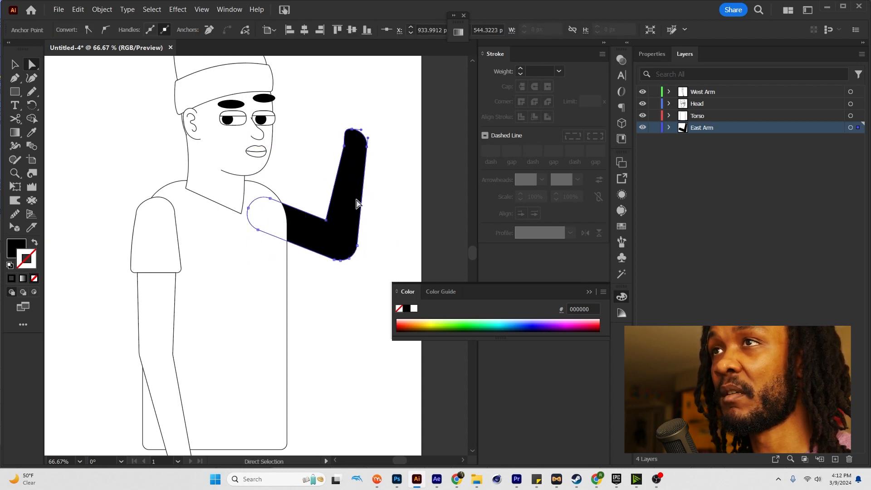
left_click(368, 155)
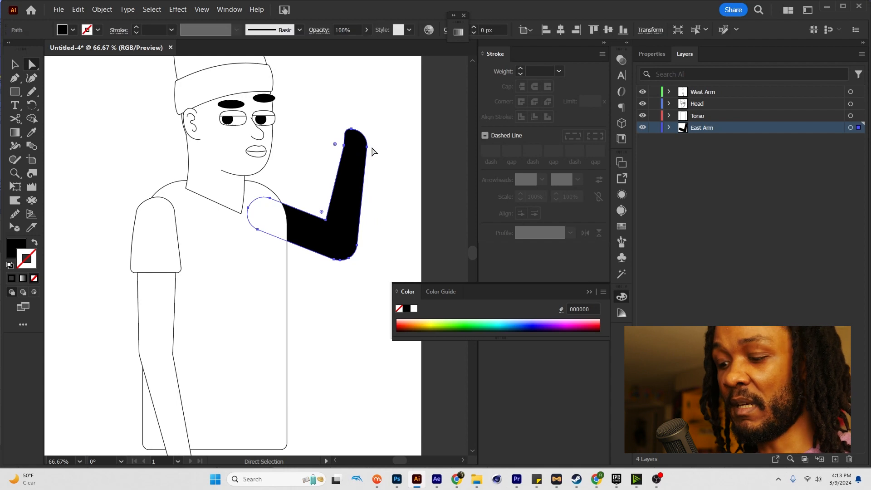
Step: Match the raised arm's white fill and 1 pt black outline to the lowered arm with the Eyedropper
key("i")
left_click(161, 239)
key("v")
left_click(393, 177)
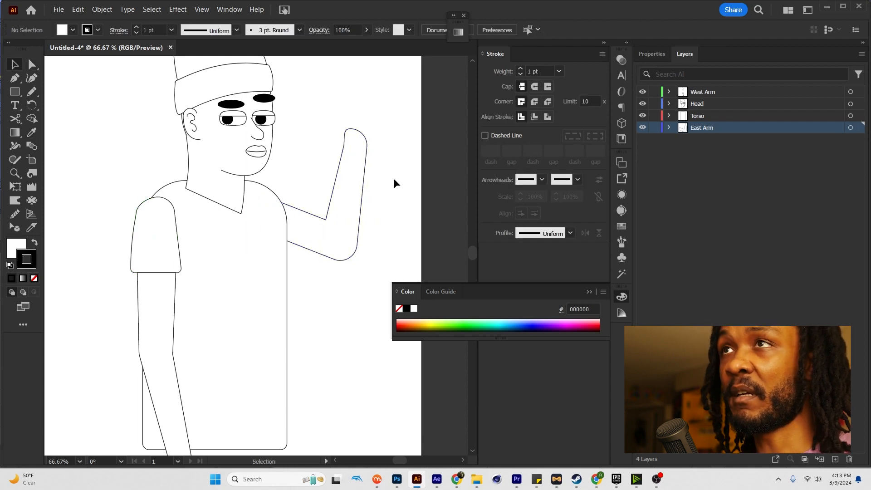
Step: Cut the raised arm with a curved Knife stroke across the upper arm to separate a sleeve
key("a")
left_click(301, 219)
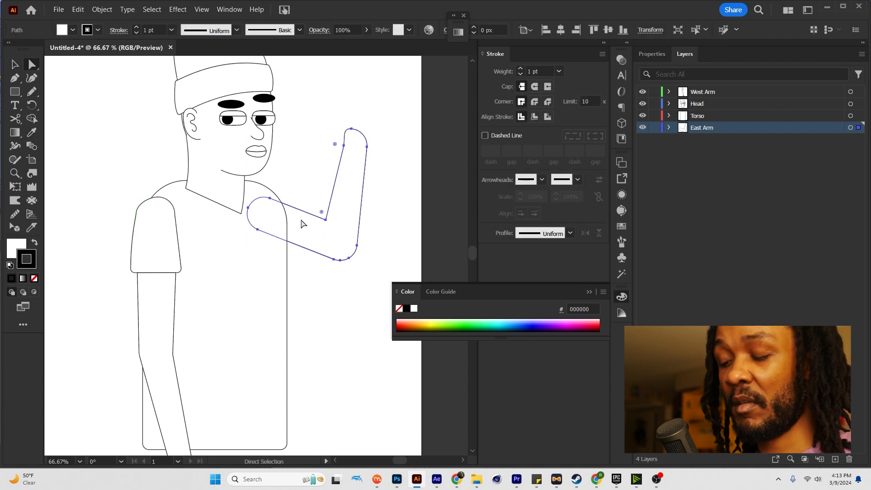
key("k")
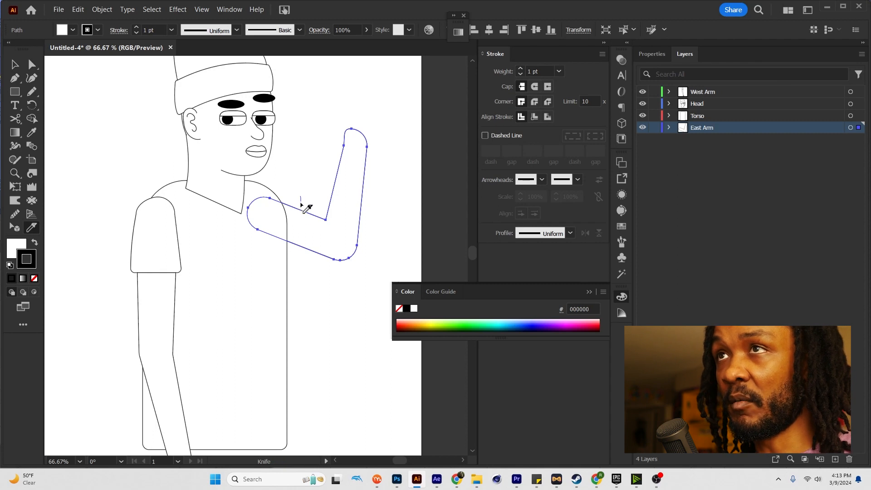
left_click_drag(304, 233, 303, 256)
key("a")
left_click(298, 223)
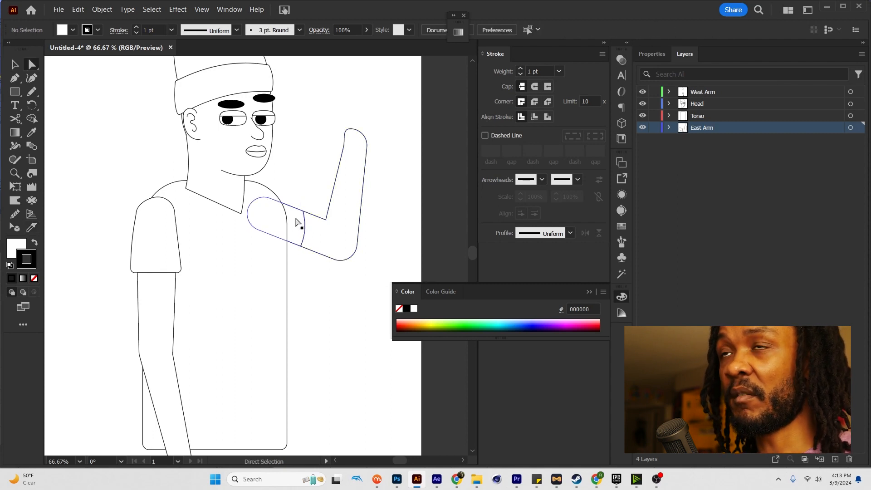
Step: Move the east sleeve's two hem corners outward so the cuff flares beyond the arm
scroll(302, 211, "up", 1)
left_click_drag(303, 210, 303, 204)
mouse_move(300, 263)
left_mouse_down()
mouse_move(296, 272)
mouse_move(306, 253)
left_mouse_up()
key("v")
left_click(409, 217)
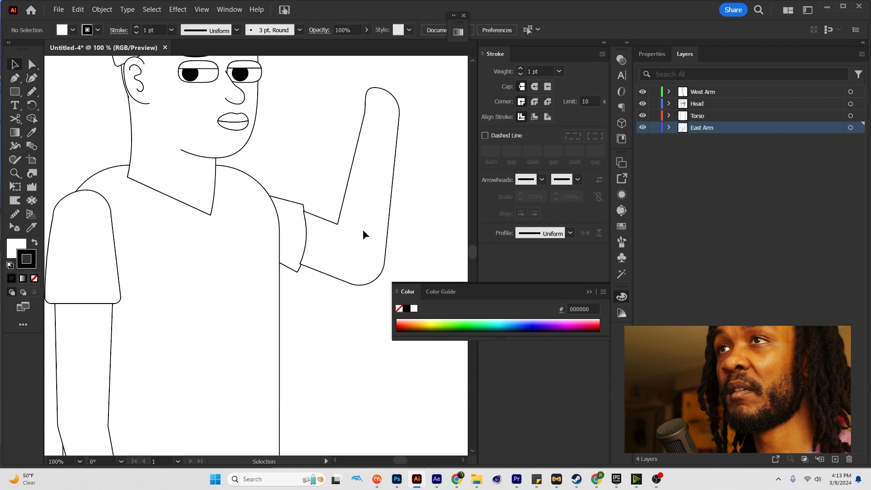
left_click(355, 237)
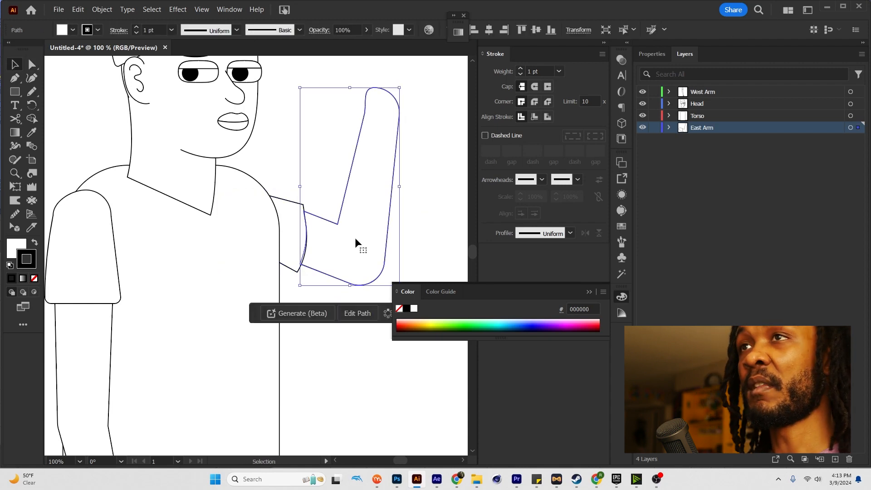
left_click(321, 164)
Step: Cut the west sleeve's outline at the shoulder top and inner armpit with Scissors and delete the segment between
scroll(321, 164, "down", 2)
key("a")
left_click(313, 184)
left_click_drag(287, 181, 284, 170)
left_click(307, 163)
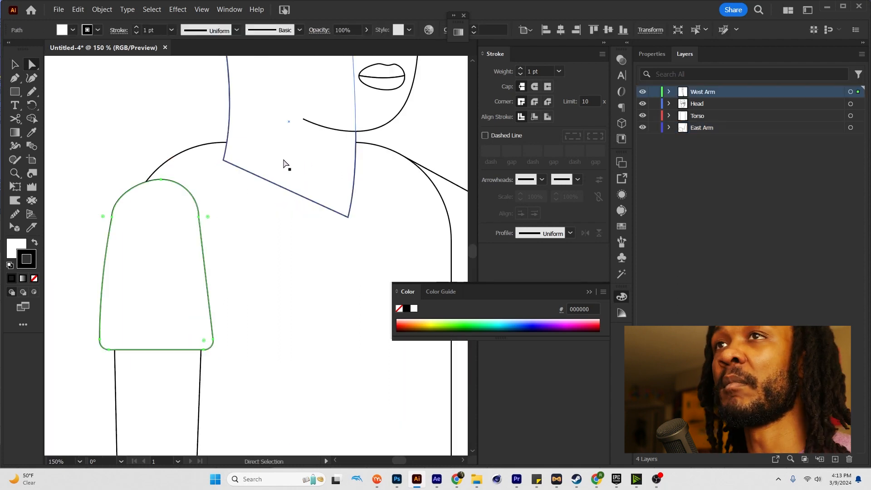
key("c")
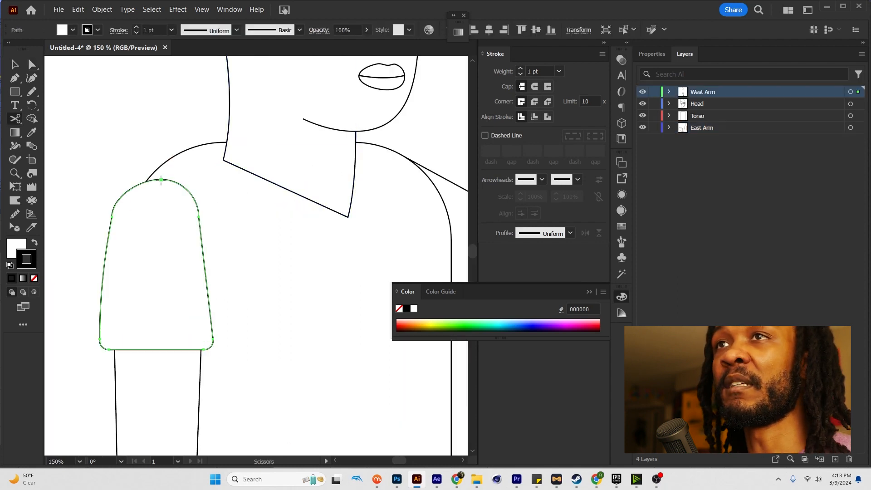
left_click(161, 180)
left_click(200, 227)
key("a")
key("Delete")
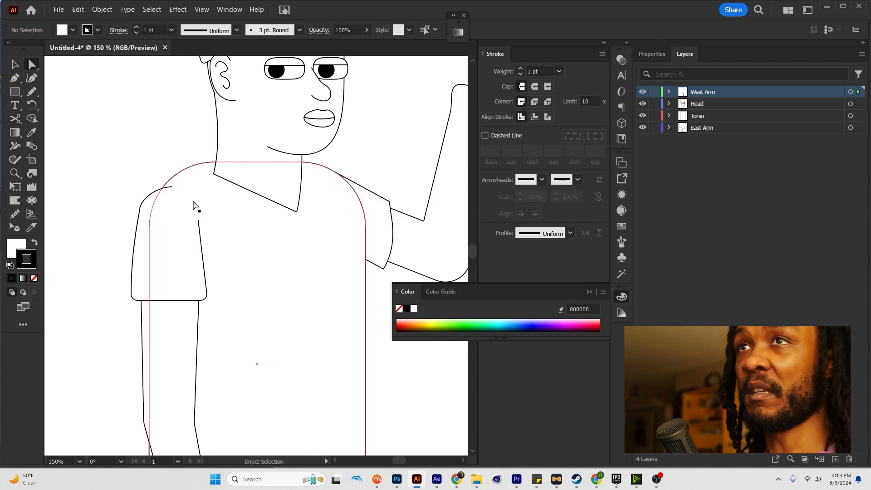
Step: Bow the torso's top edge slightly upward, then raise its west neck anchor and adjust the shoulder curve
key("ctrl+0")
left_click(222, 214)
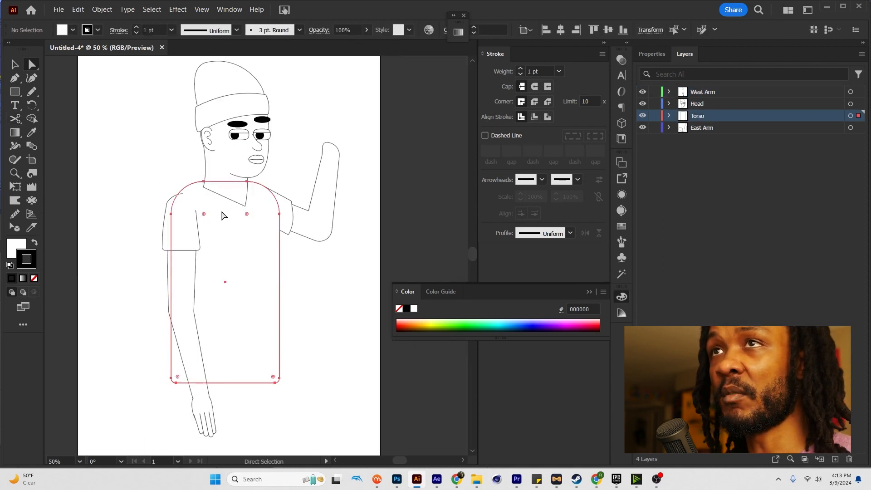
scroll(230, 185, "up", 1)
key("shift+c")
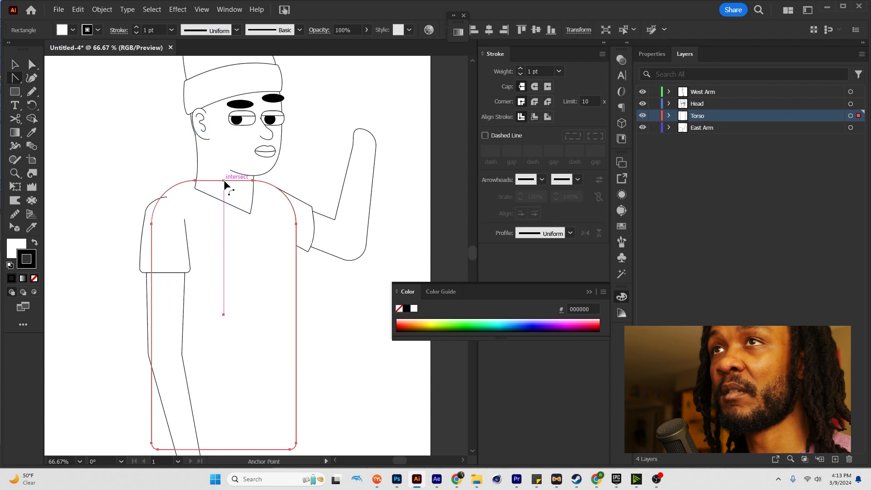
left_click_drag(224, 181, 223, 177)
left_click(195, 181)
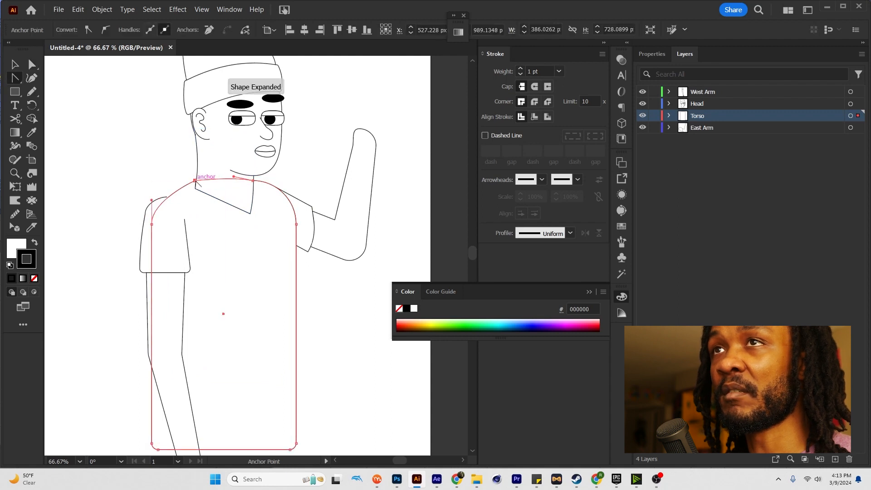
key("a")
left_click_drag(195, 181, 196, 174)
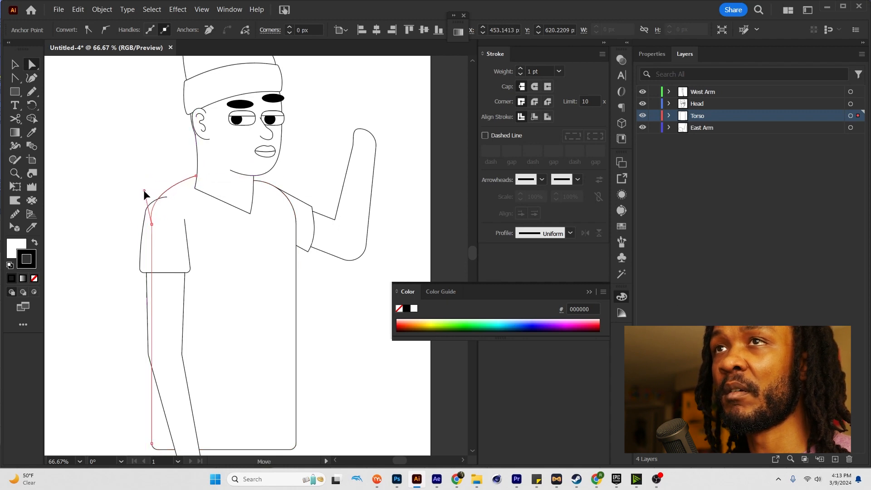
left_click(305, 179)
Step: Isolate the west arm group, then select and copy the lowered hand's palm and finger paths
key("ctrl+minus")
key("ctrl+minus")
scroll(300, 219, "up", 1)
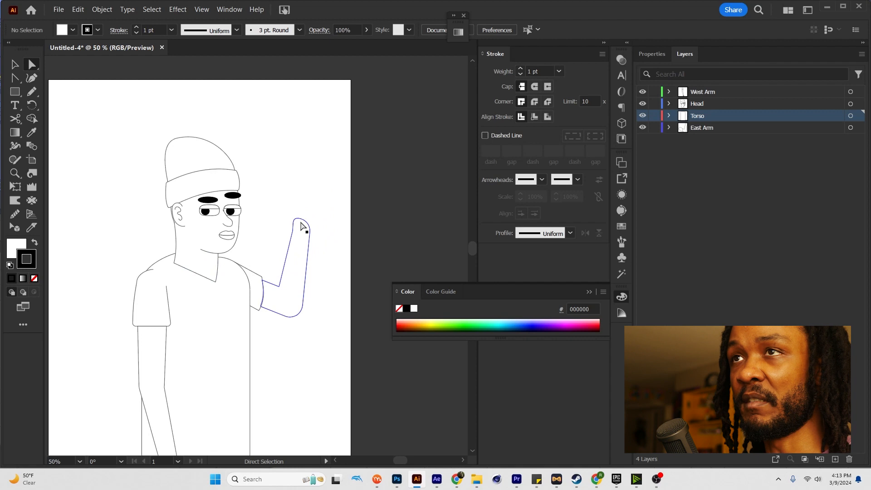
left_click_drag(301, 288, 306, 185)
key("v")
left_click(183, 386)
double_click(193, 385)
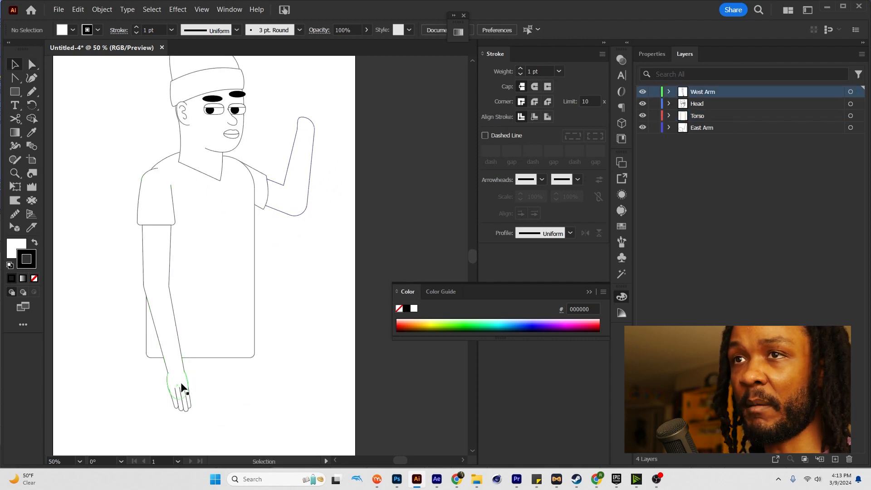
left_click_drag(171, 402, 174, 416)
left_click(203, 388)
left_click(186, 403)
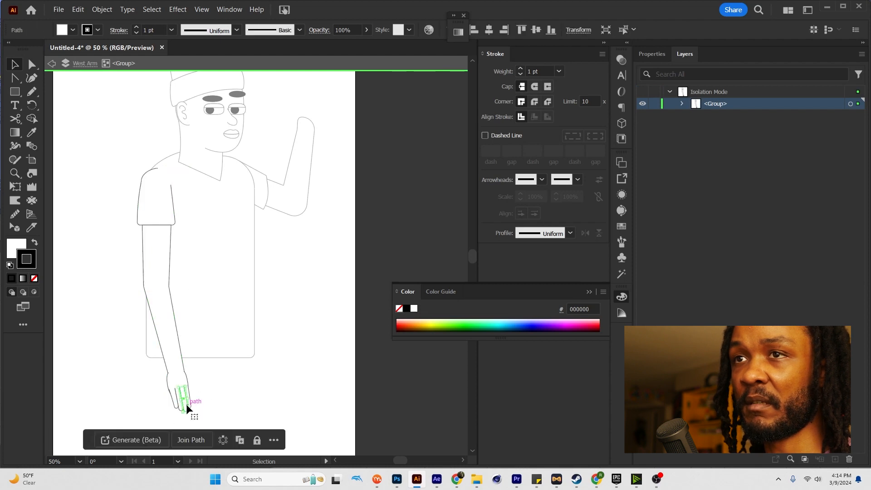
scroll(186, 403, "up", 3)
left_click(187, 391, "shift")
left_click(158, 391, "shift")
left_click(143, 389, "shift")
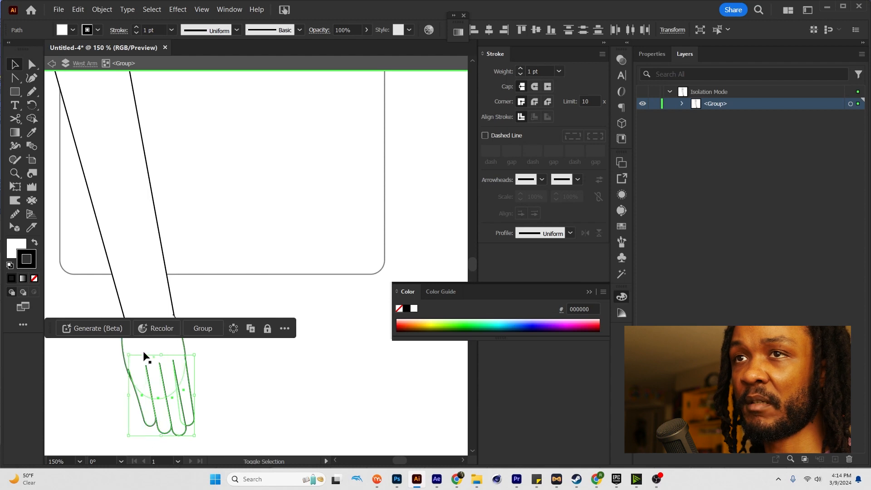
Step: Paste the copied hand beside the tip of the raised forearm
left_click_drag(352, 189, 331, 232)
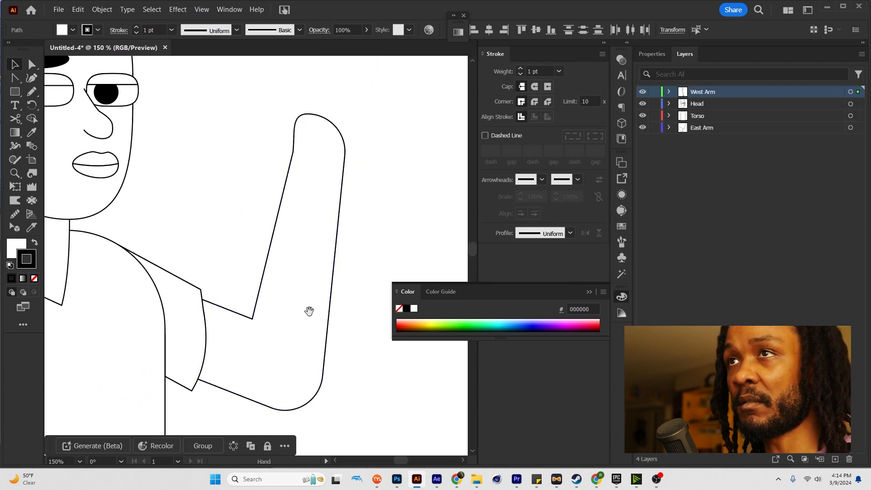
left_click_drag(354, 189, 337, 299)
key("a")
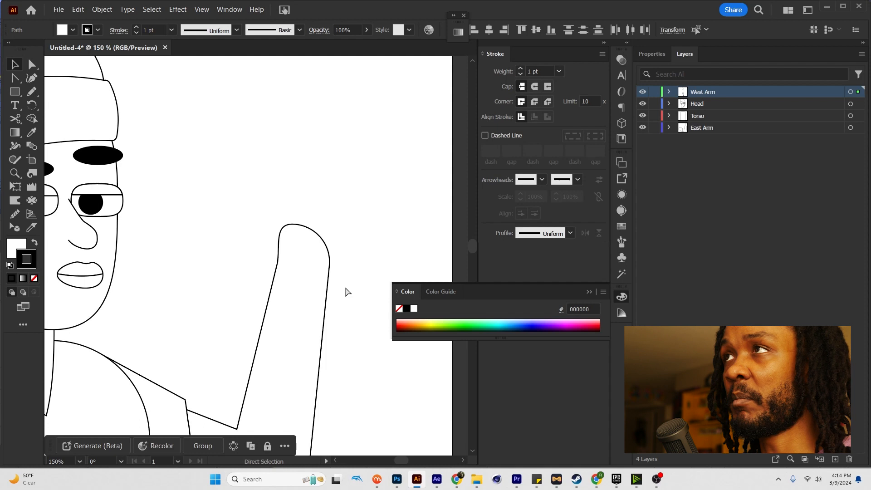
key("ctrl+v")
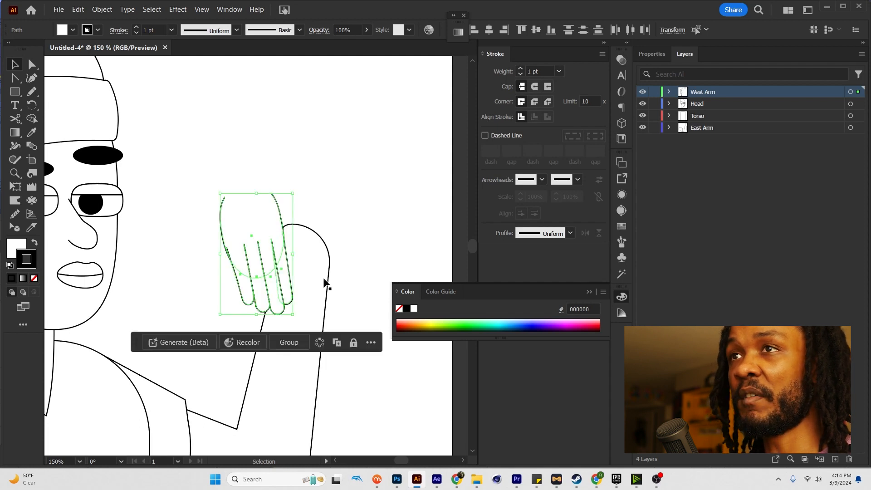
Step: Rotate the pasted hand so its fingers point upward and place it on the end of the raised forearm
left_click(32, 105)
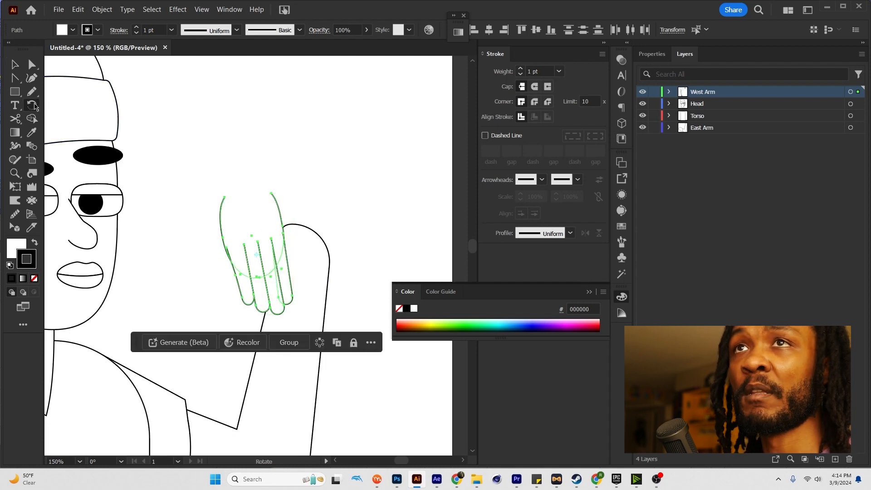
left_click_drag(221, 175, 295, 232)
key("v")
key("a")
Step: Delete the two fingers on the raised hand's side farthest from the head, keeping the other two
left_click(334, 157)
left_click_drag(334, 157, 343, 182)
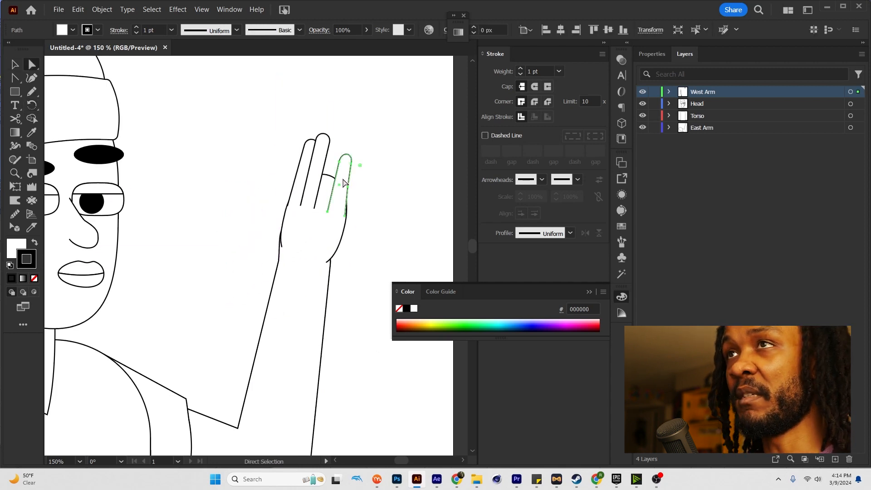
key("Delete")
Step: Move the tip anchors of the raised hand's two remaining fingers apart to spread them into a V-shaped peace sign
left_click(320, 166)
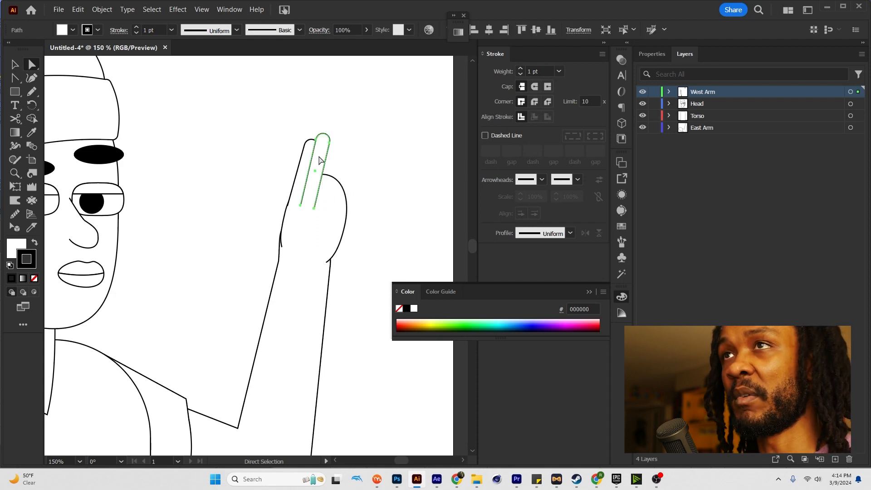
left_click(330, 143)
left_click(315, 139, "shift")
mouse_move(316, 140)
left_mouse_down()
mouse_move(330, 145)
mouse_move(303, 149)
left_mouse_up()
left_click(315, 149)
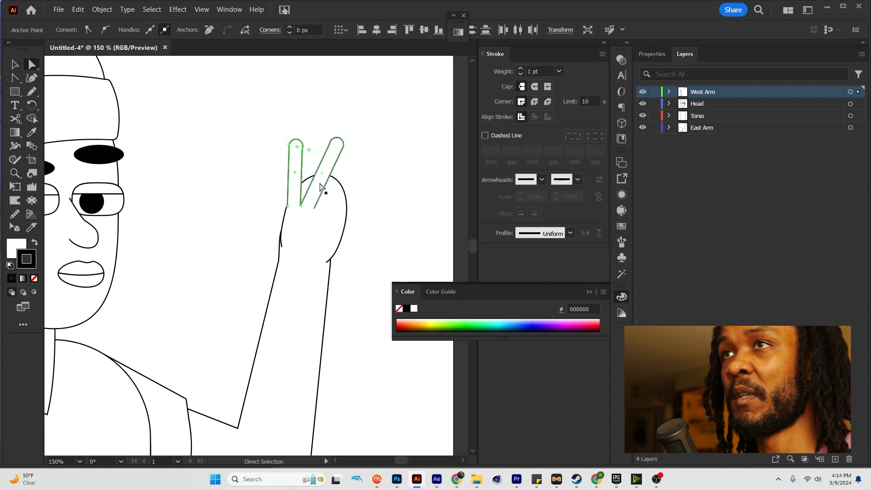
Step: Reshape the top curve of the raised hand's palm outline so it meets the base of the slanted finger
left_click(329, 178)
left_click(330, 182)
left_click_drag(323, 178, 308, 202)
left_click(317, 188)
key("ctrl+z")
left_click(321, 196)
left_click(344, 187)
Step: Draw a narrow vertical rectangle at the slanted finger's base and fully round its corners to form a curled finger
scroll(345, 187, "down", 3)
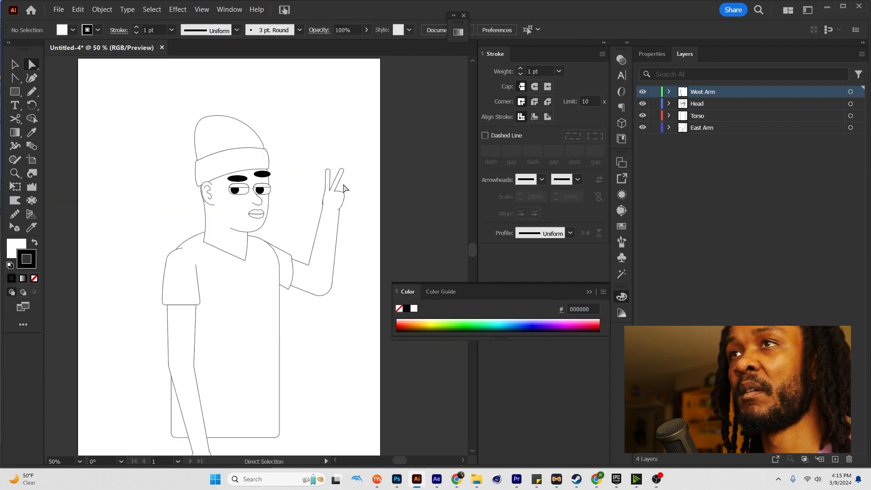
scroll(346, 189, "up", 4)
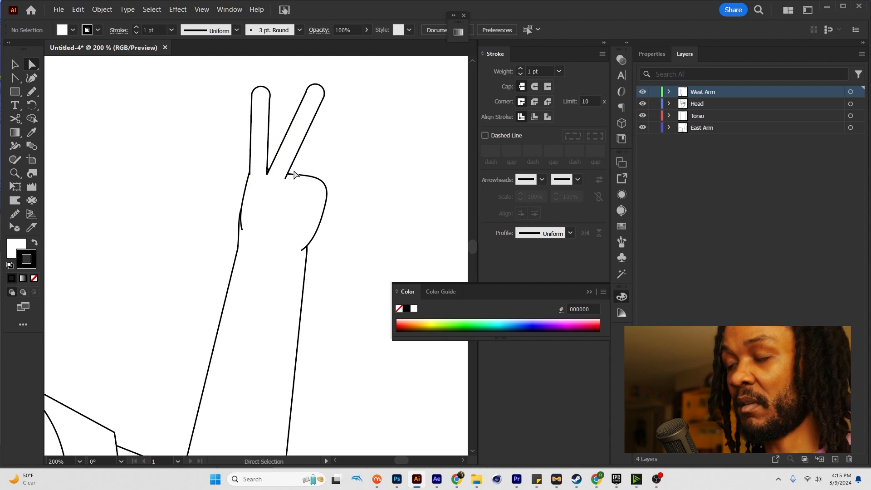
key("m")
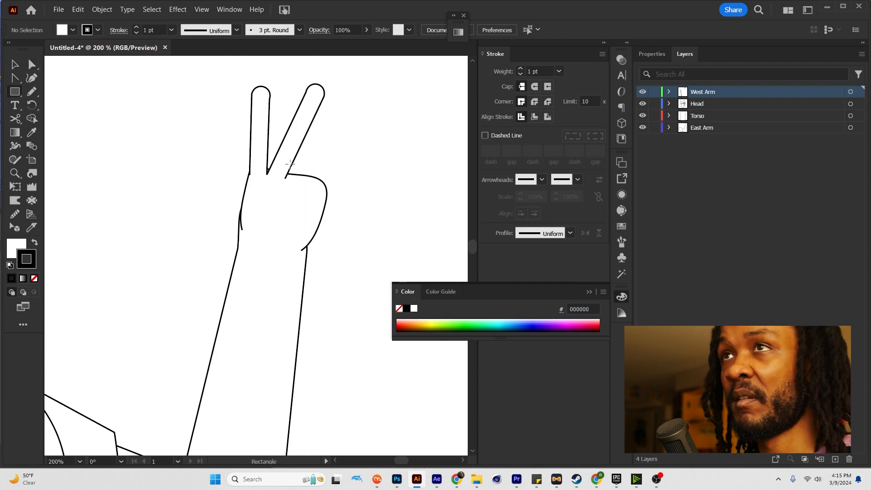
left_click_drag(287, 170, 303, 221)
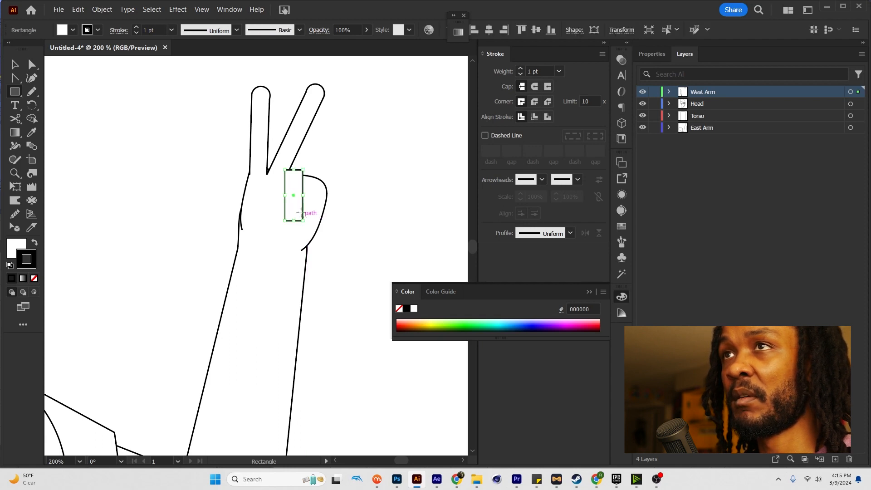
key("a")
left_click_drag(298, 177, 316, 212)
Step: Duplicate the curled finger to its right, shorten the copy and place it against the first one
key("v")
left_click(319, 197)
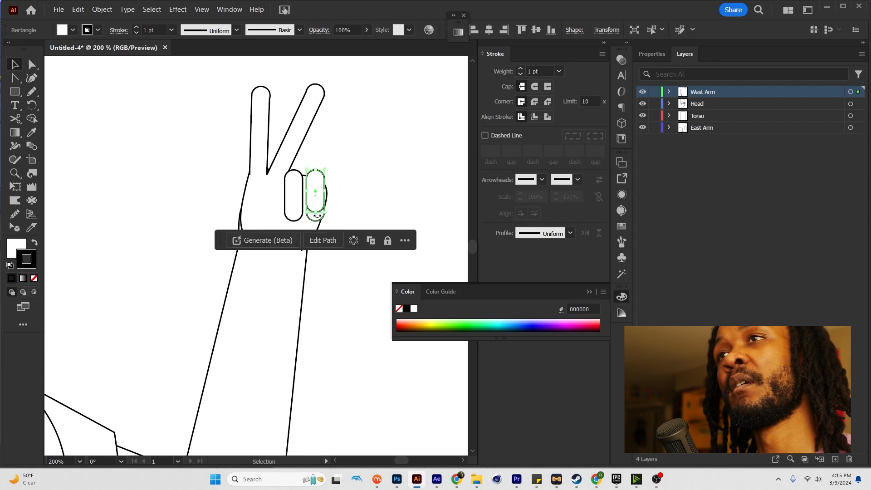
left_click(317, 219)
key("Delete")
left_click_drag(315, 192, 311, 190)
Step: Rotate the shorter curled finger slightly and adjust both curled fingers to fit the palm outline
key("r")
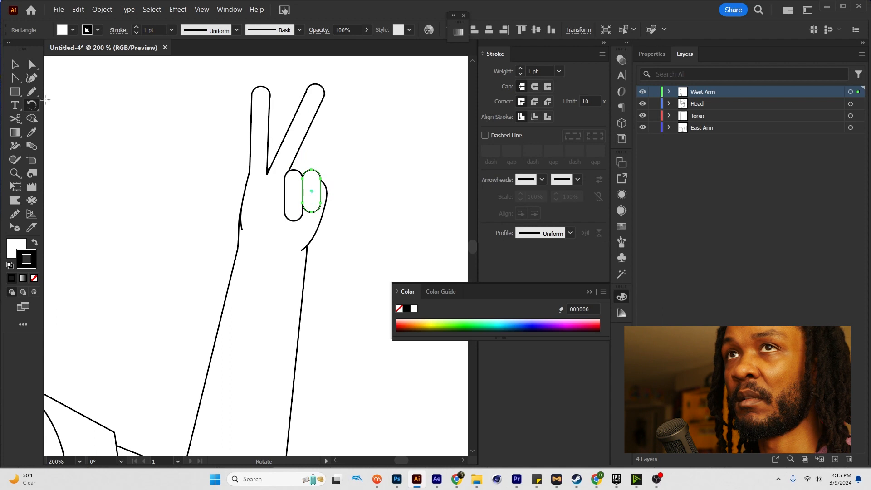
left_click_drag(304, 210, 321, 220)
key("v")
left_click(296, 199, "shift")
left_click_drag(309, 190, 324, 211)
key("a")
left_click(342, 194)
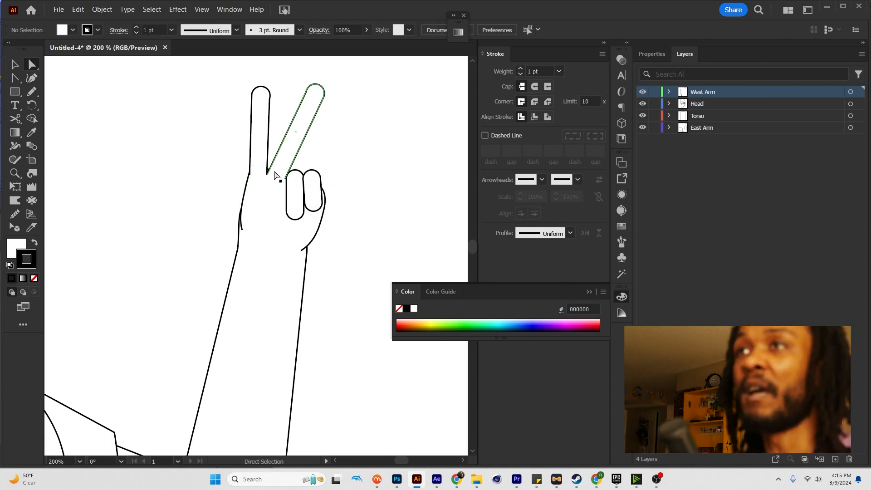
Step: Align the palm outline's lower left end with the wrist and draw a horizontal rounded rectangle across the palm for the thumb
left_click_drag(241, 233, 239, 234)
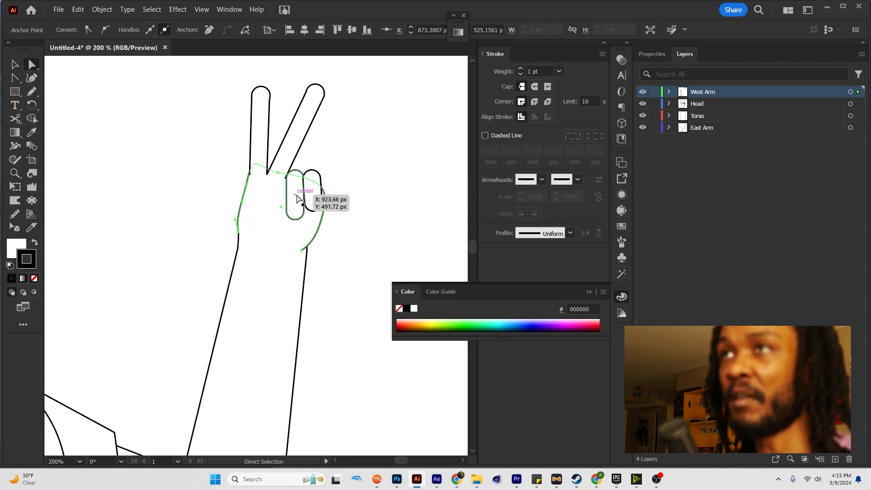
key("m")
left_click_drag(255, 190, 288, 200)
key("a")
left_click(265, 211)
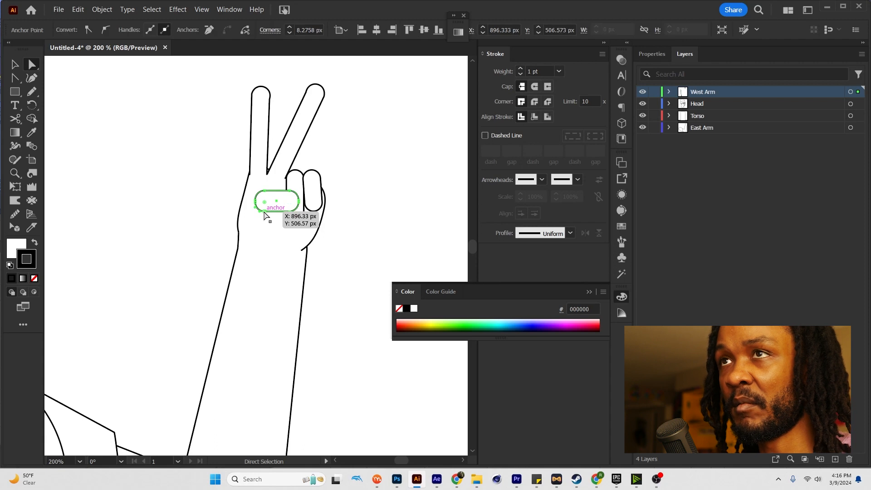
Step: Cut away the thumb's left rounded end with the Scissors tool and extend its open upper end to the palm's outer edge
scroll(265, 212, "up", 3)
key("c")
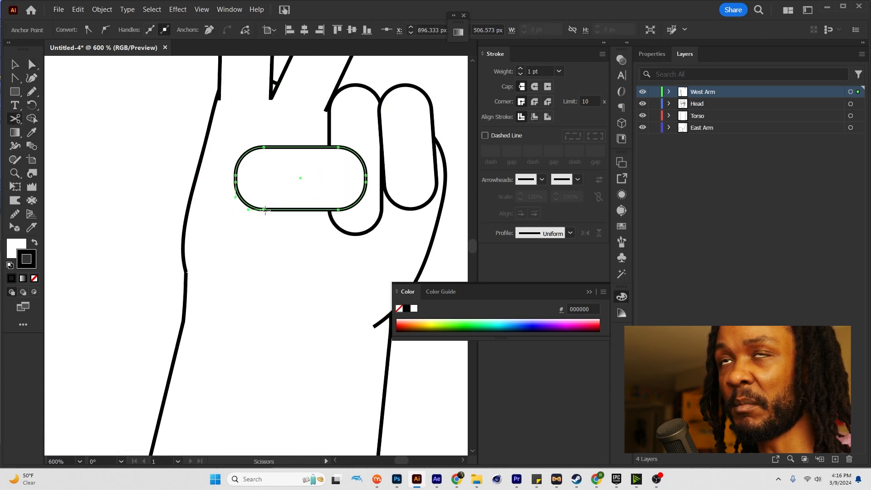
left_click(271, 209)
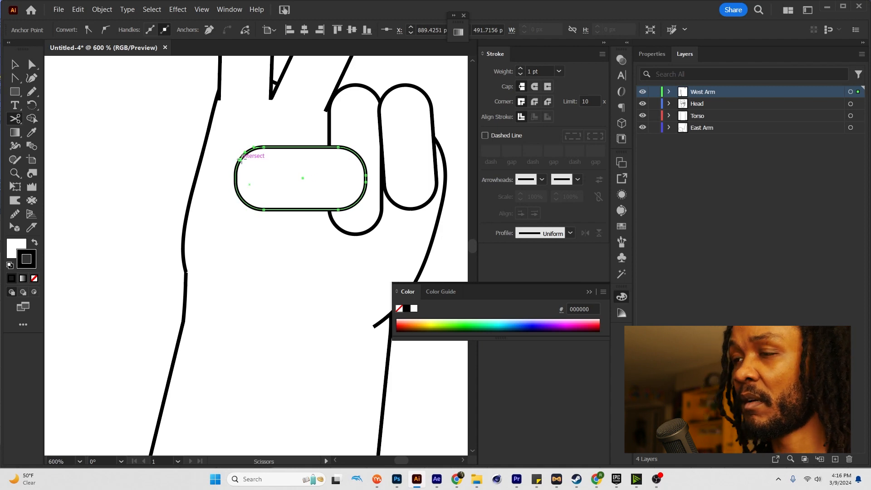
left_click(241, 160)
key("a")
left_click(237, 189)
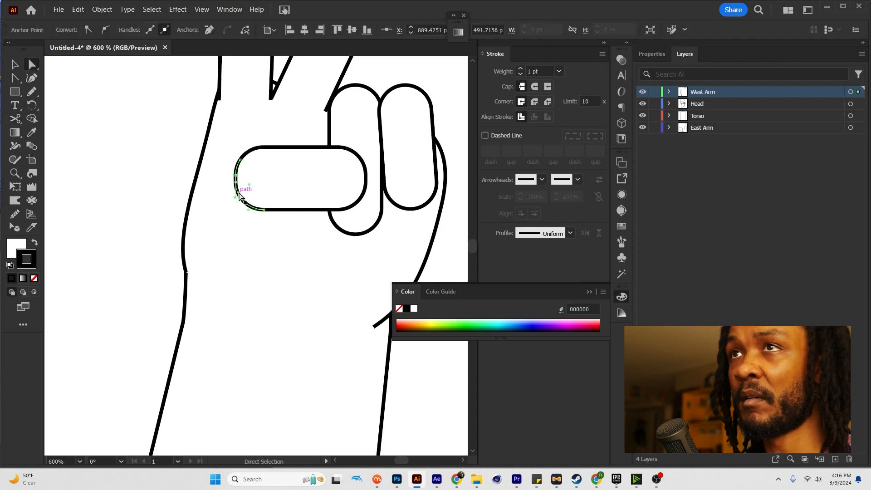
key("Delete")
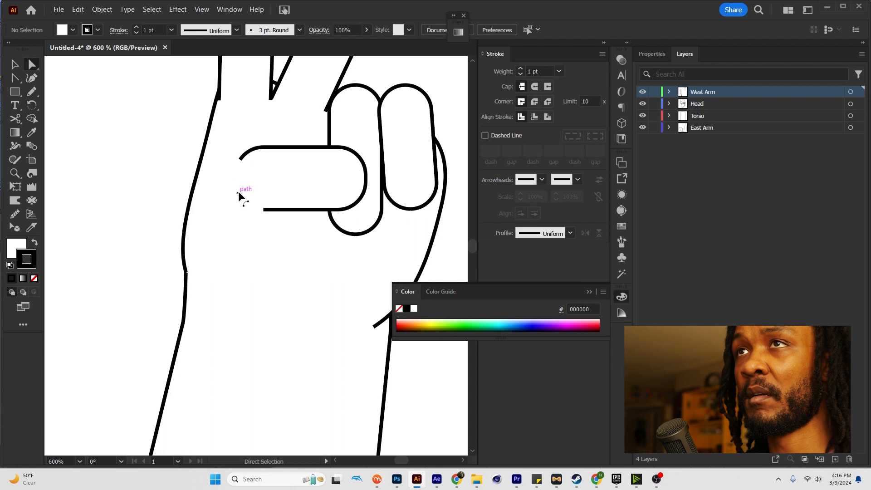
left_click(240, 161)
left_click_drag(240, 160, 191, 198)
Step: Continue the thumb's open lower end with the Pen tool as a curved crease down the palm, and refine its end
left_click(264, 210)
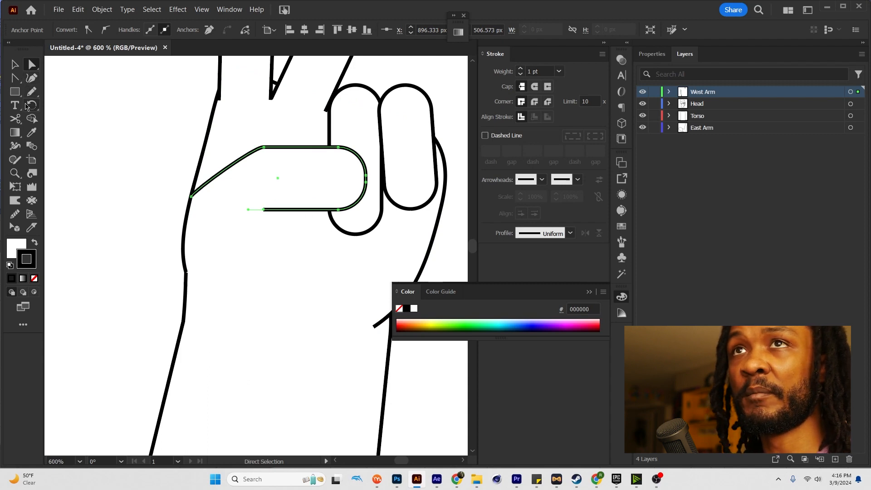
left_click(18, 81)
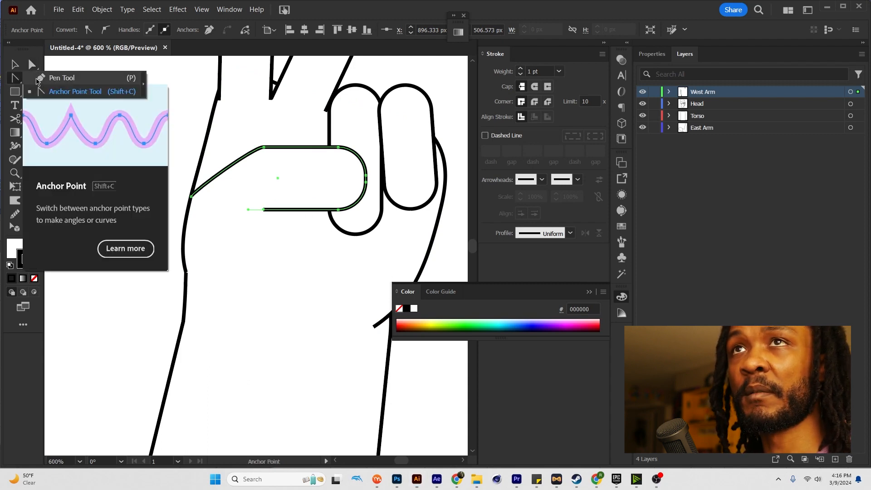
left_click(32, 74)
left_click(263, 209)
left_click_drag(327, 265, 330, 277)
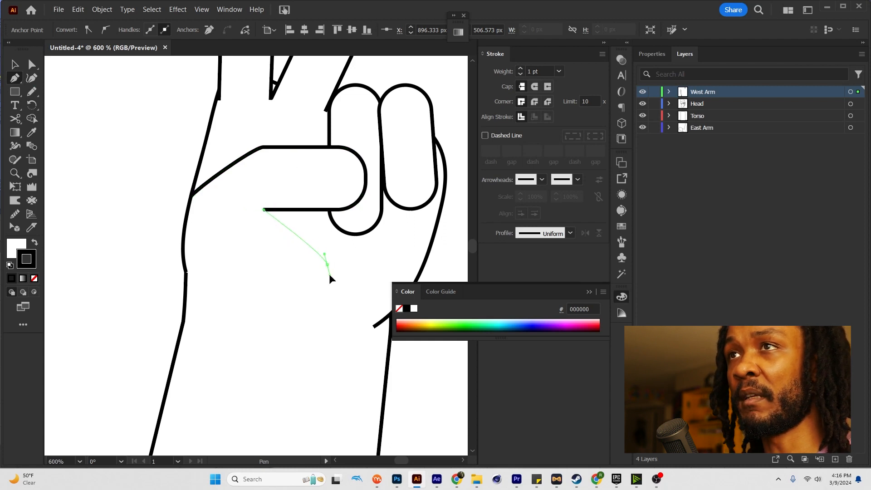
left_click_drag(335, 314, 336, 314)
left_click(329, 309)
key("a")
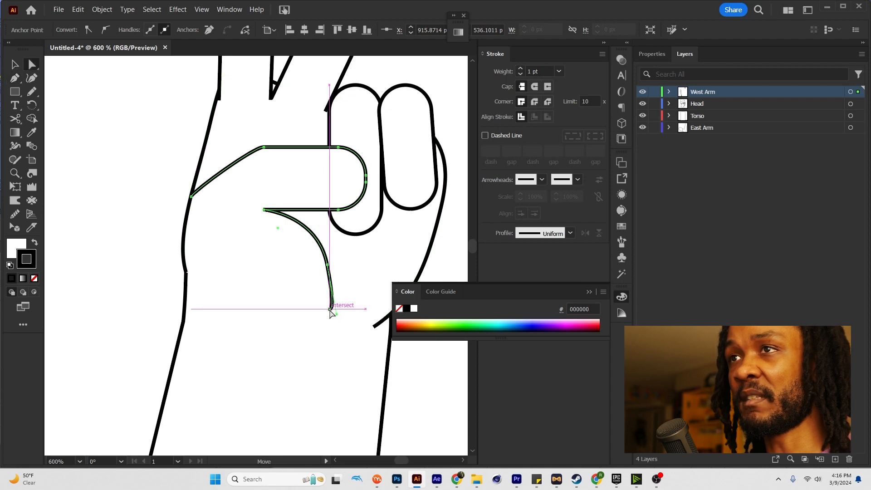
left_click_drag(335, 314, 334, 297)
Step: Shift the thumb's upper base point left, bend the upper edge slightly inward and round the corner at its base
left_click_drag(264, 147, 251, 147)
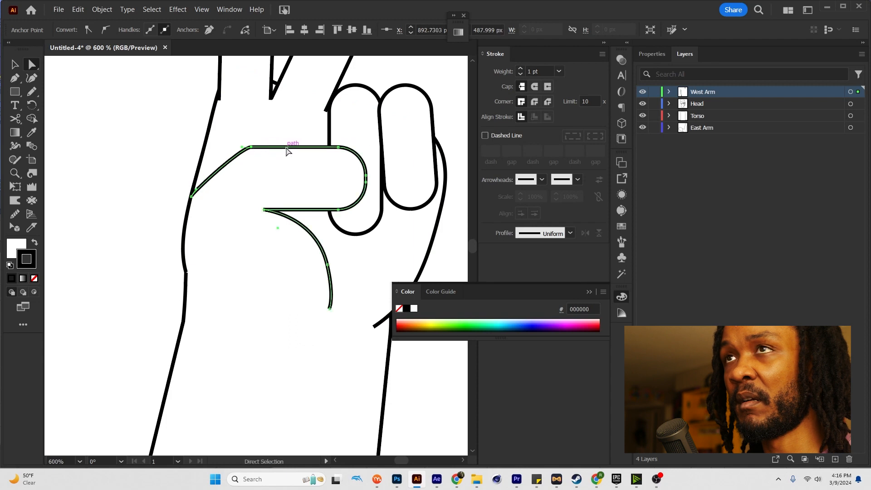
left_click(338, 147)
key("shift+c")
left_click_drag(297, 151, 299, 156)
key("a")
left_click(252, 148)
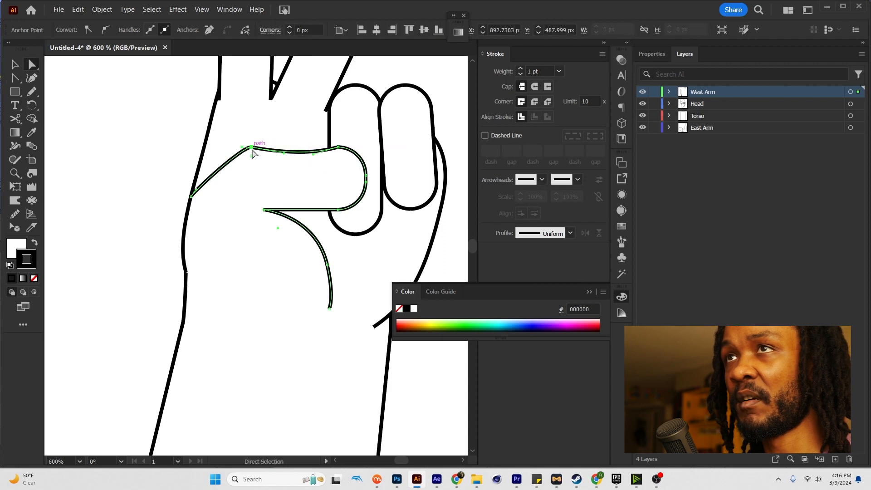
left_click_drag(251, 160, 263, 189)
Step: Reshape the thumb tip by moving its upper points, removing the extra anchor and lengthening the lower curve handle
left_click_drag(346, 150, 371, 176)
key("p")
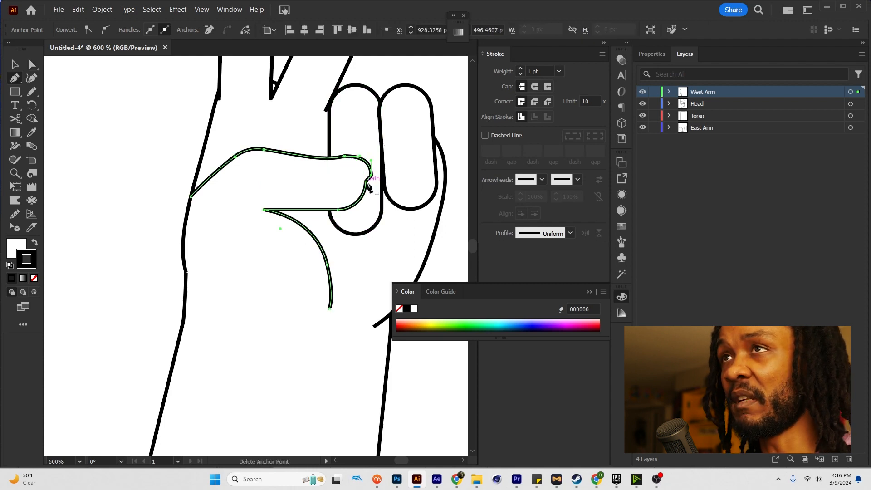
left_click(367, 182)
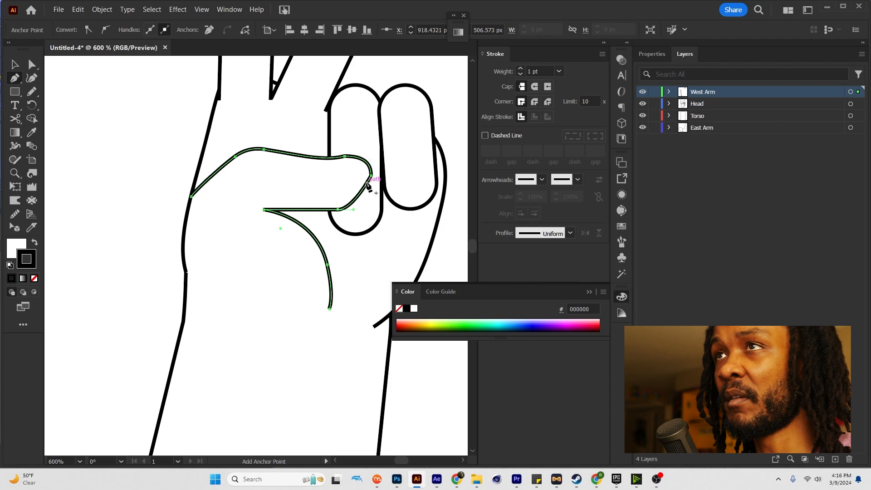
key("a")
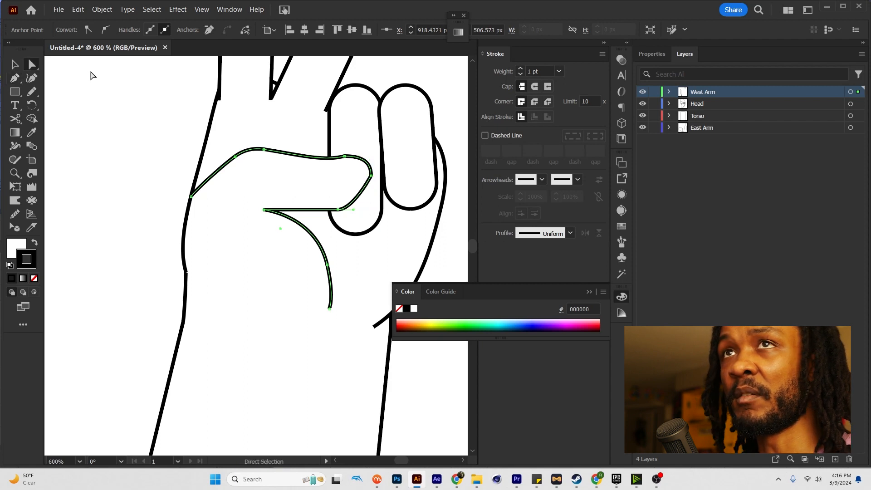
left_click_drag(352, 208, 368, 209)
left_click(133, 116)
Step: Move the tip of the slanted raised finger inward so the finger stands steeper
scroll(133, 116, "down", 3)
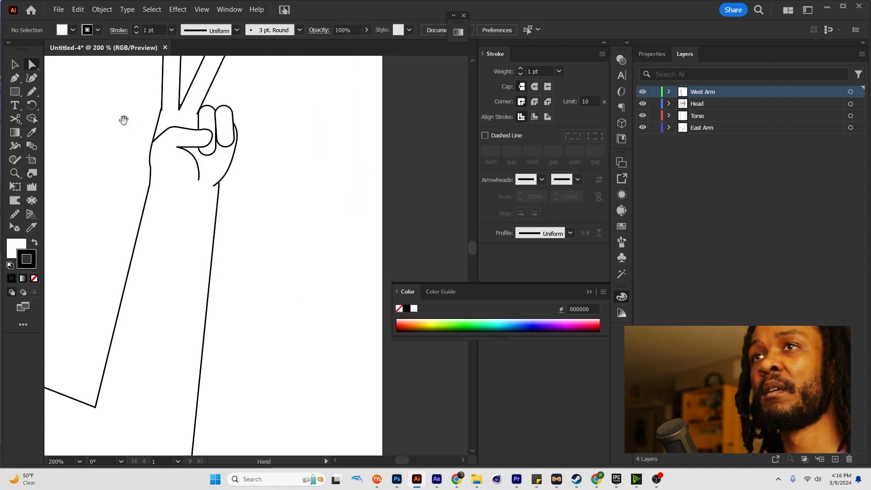
scroll(123, 121, "down", 4)
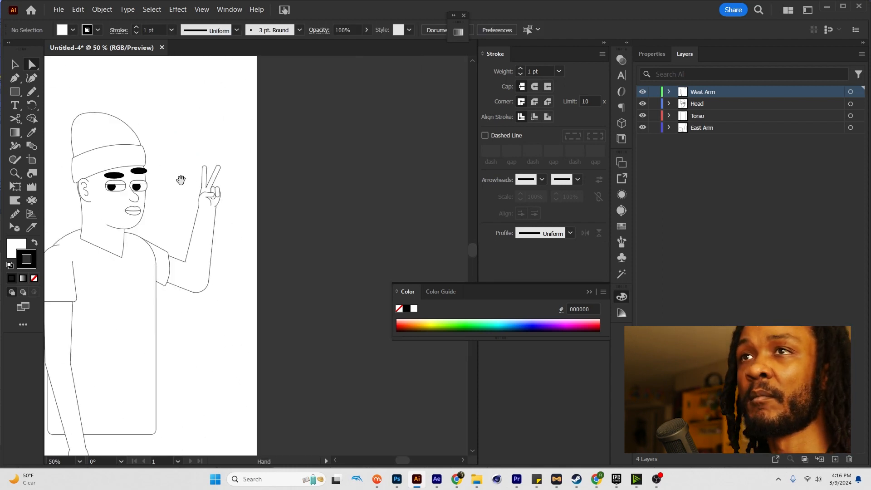
left_click_drag(180, 180, 266, 163)
scroll(316, 165, "up", 4)
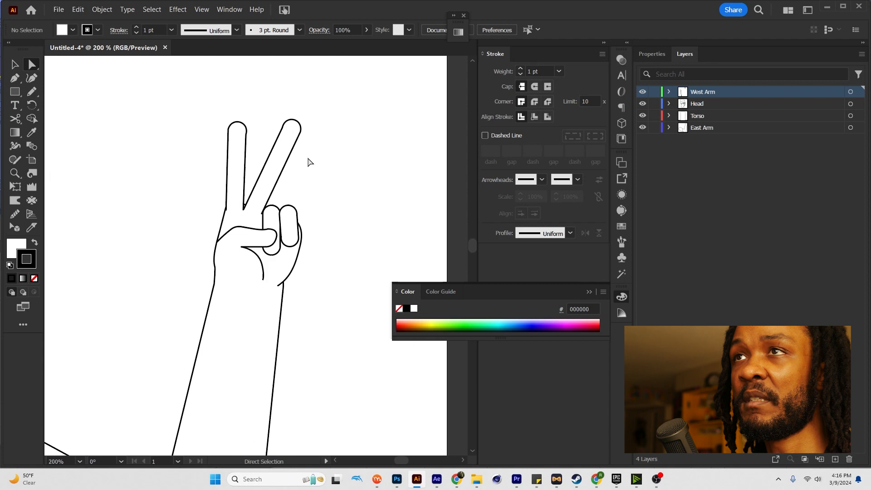
left_click(298, 134)
left_click(300, 132)
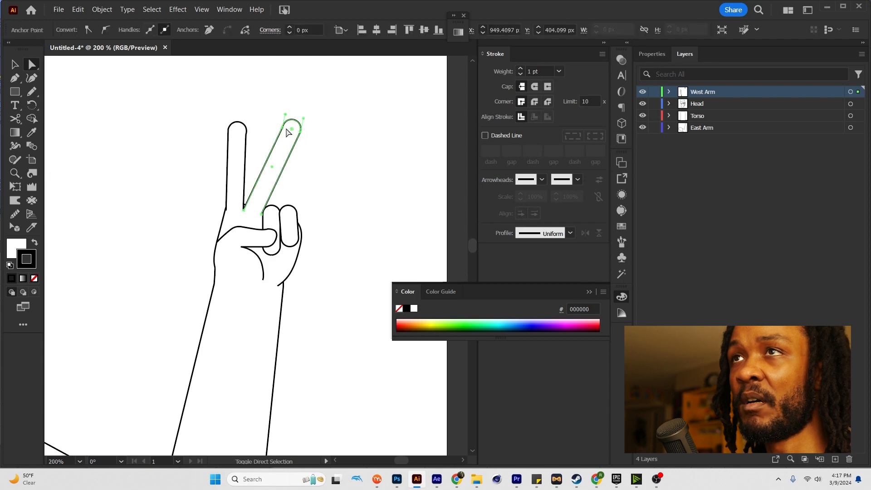
left_click_drag(282, 128, 219, 148)
Step: Lean the straight raised finger outward by moving its tip, and raise the notch between the two raised fingers
left_click(245, 134)
left_click(228, 130, "shift")
scroll(245, 209, "up", 4)
left_click_drag(241, 212, 241, 190)
left_click_drag(241, 210, 241, 190)
left_click(142, 172)
scroll(141, 172, "down", 5)
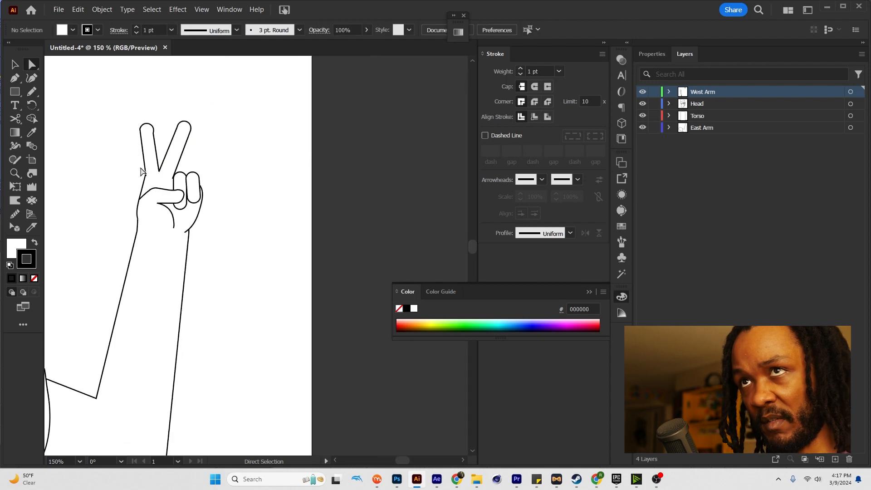
Step: Adjust the curve handles at the tip of the left raised finger to smooth its rounded end
left_click(159, 162)
left_click(215, 131)
scroll(215, 132, "left", 3)
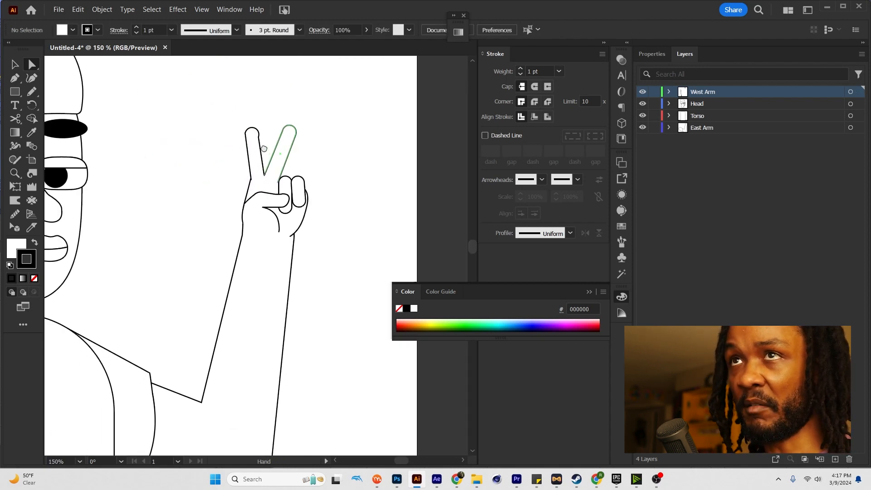
scroll(268, 144, "up", 4)
left_click(227, 132)
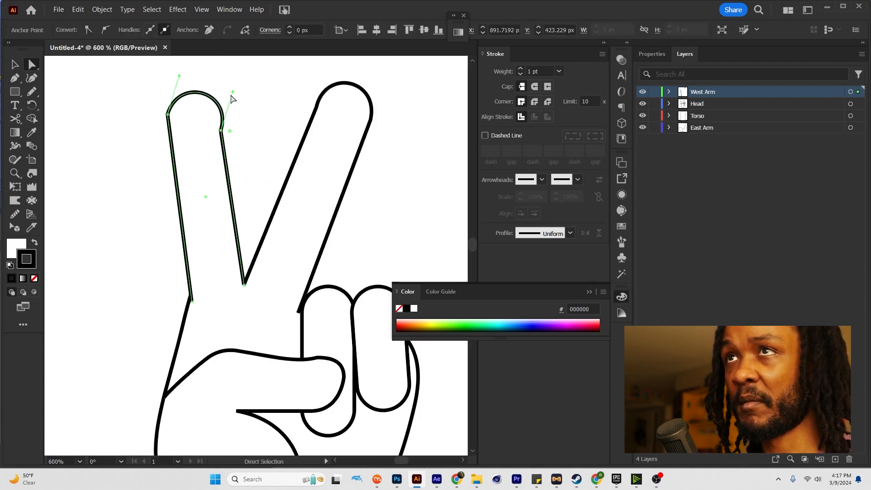
left_click_drag(232, 93, 167, 86)
left_click(159, 100)
Step: Move the longer curled finger slightly upward so it sits higher than the shorter one
scroll(159, 100, "down", 7)
scroll(159, 100, "left", 3)
scroll(318, 122, "up", 4)
left_click_drag(322, 123, 287, 191)
left_click_drag(348, 185, 348, 176)
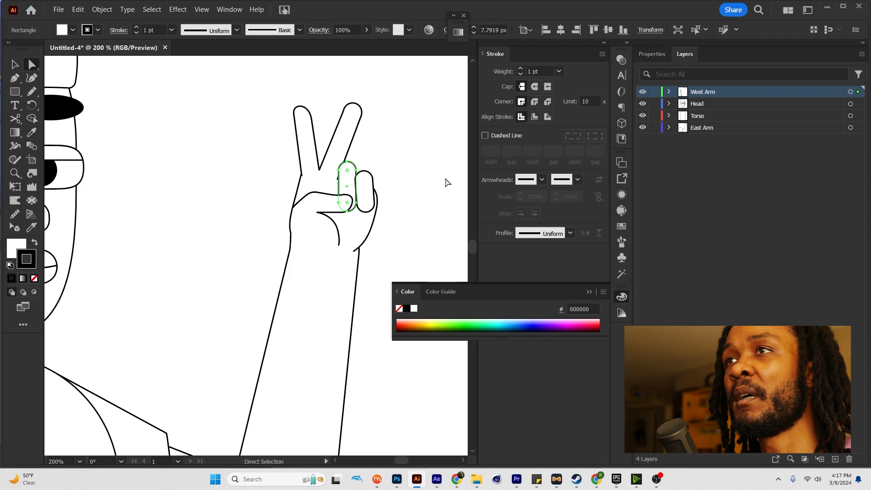
left_click(445, 183)
Step: Set the Twirl tool's rate to 4° and roughen the torso's vertical edge below the raised arm into slight fabric waves
scroll(445, 183, "down", 4)
scroll(356, 166, "down", 4)
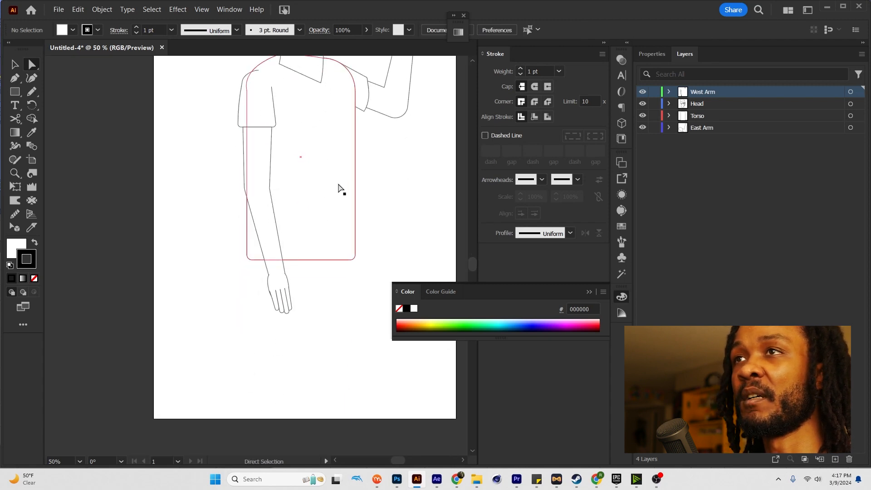
left_click(352, 175)
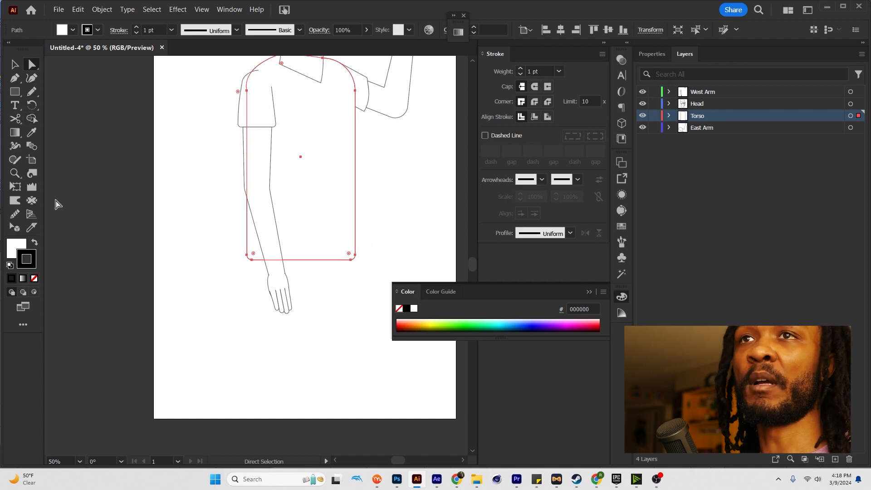
left_click(32, 173)
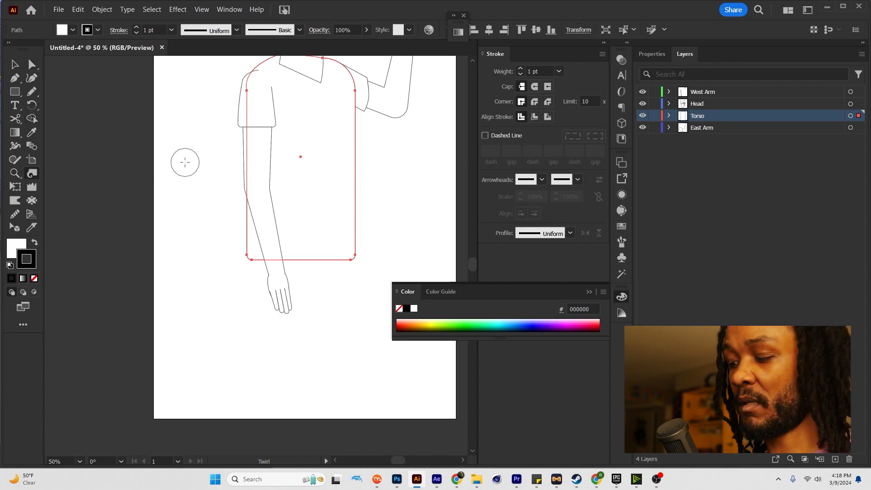
key("Return")
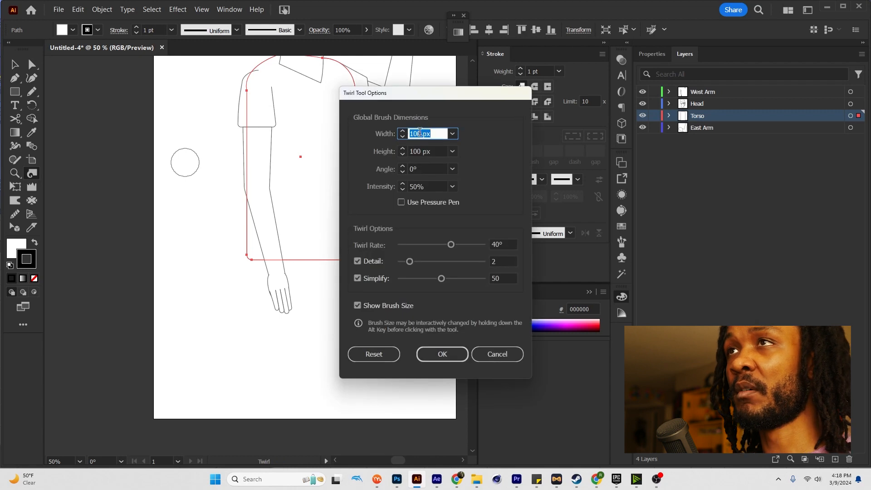
left_click(495, 245)
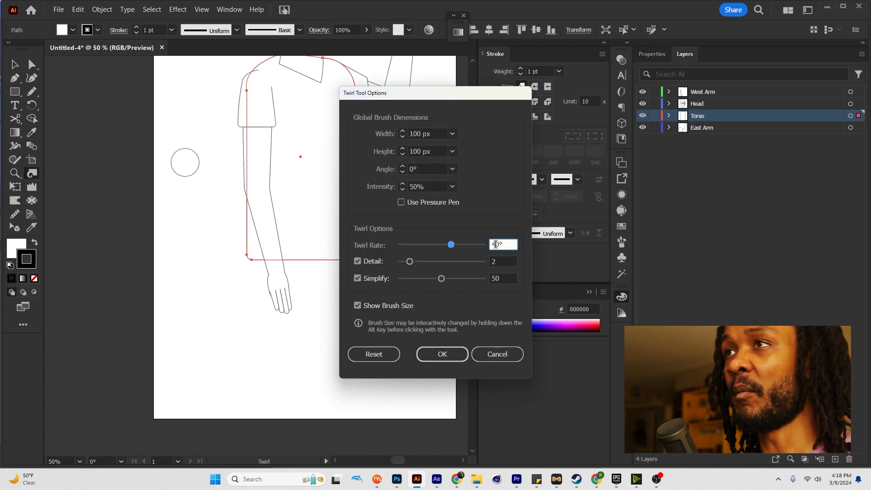
key("BackSpace")
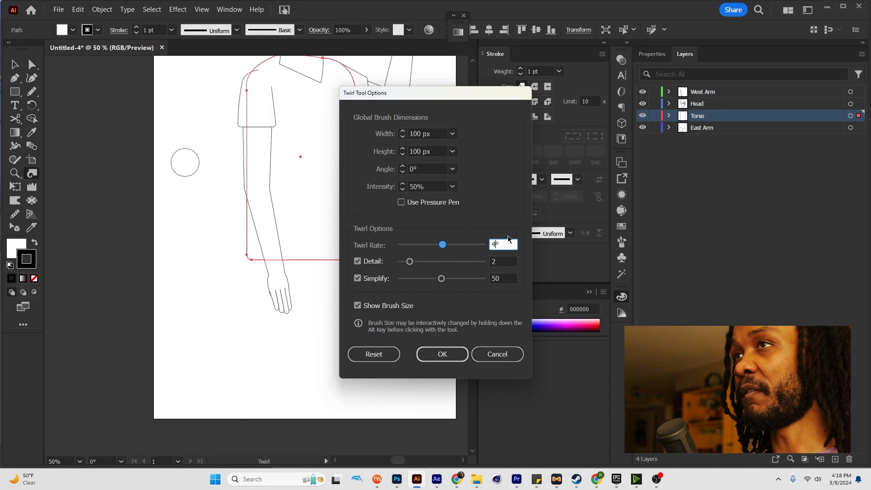
key("Return")
left_click_drag(357, 130, 357, 191)
mouse_move(360, 233)
left_mouse_down()
mouse_move(354, 123)
mouse_move(356, 220)
left_mouse_up()
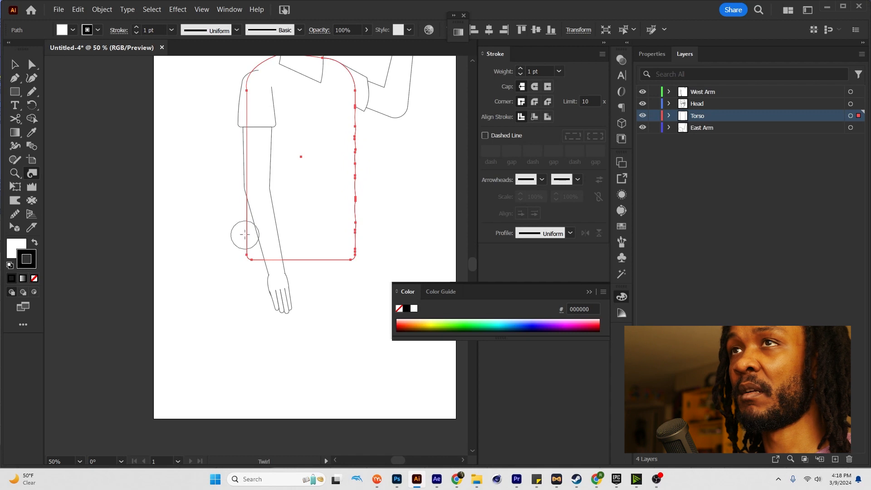
Step: Bend the torso's straight edge behind the hanging arm slightly inward with the Anchor Point tool
key("shift+c")
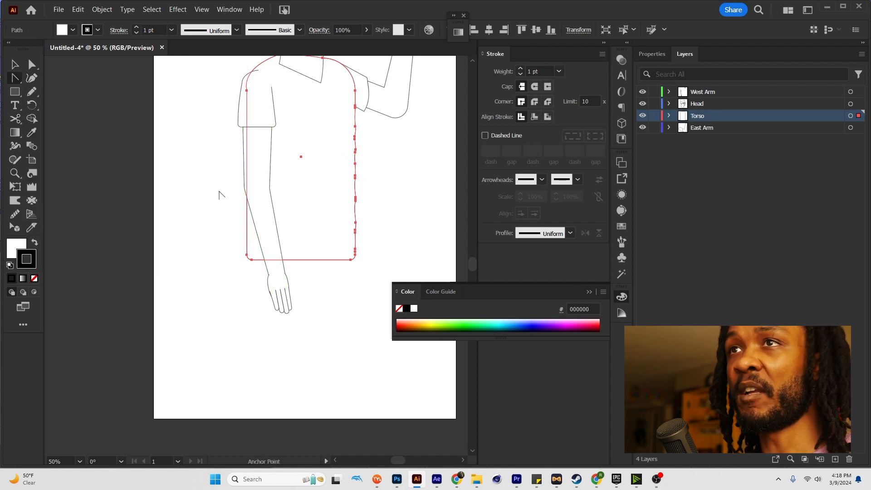
left_click_drag(247, 209, 250, 208)
key("a")
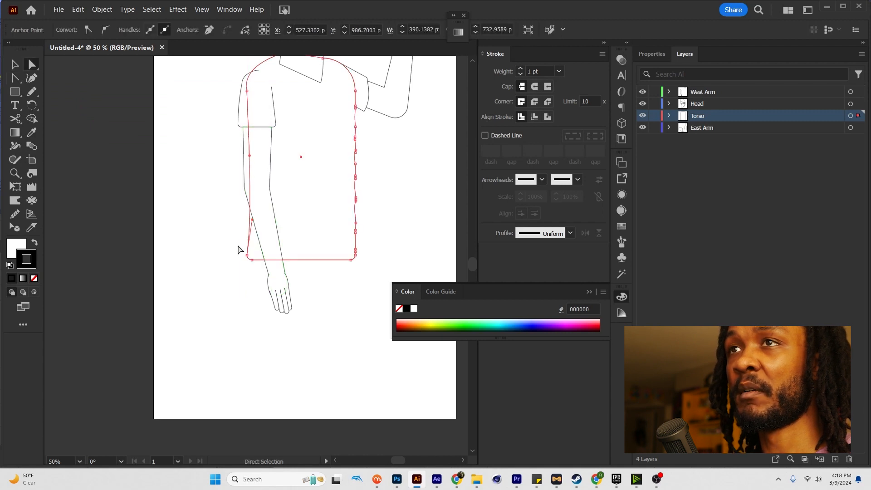
left_click(238, 249)
scroll(222, 235, "down", 2)
scroll(295, 220, "up", 1)
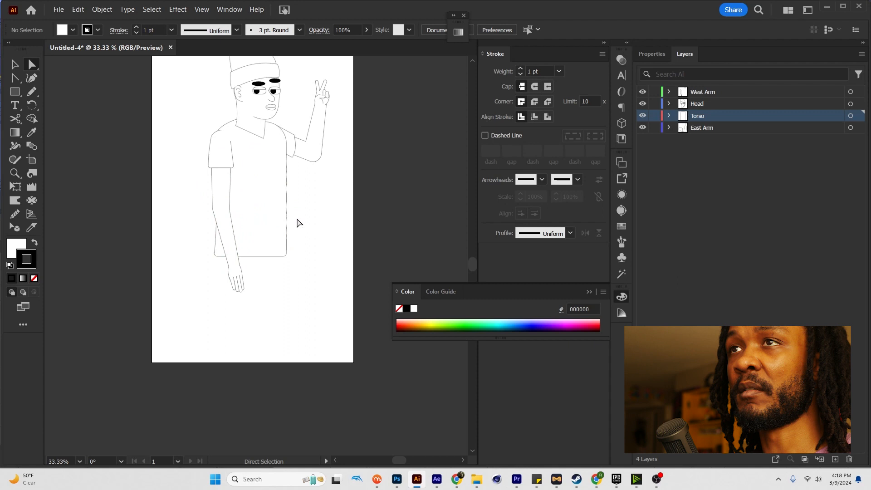
Step: Cut the torso outline near the collar and at the raised arm's armpit, and delete the shoulder segment between the cuts
left_click_drag(274, 216, 300, 225)
scroll(327, 208, "up", 1)
scroll(333, 208, "down", 1)
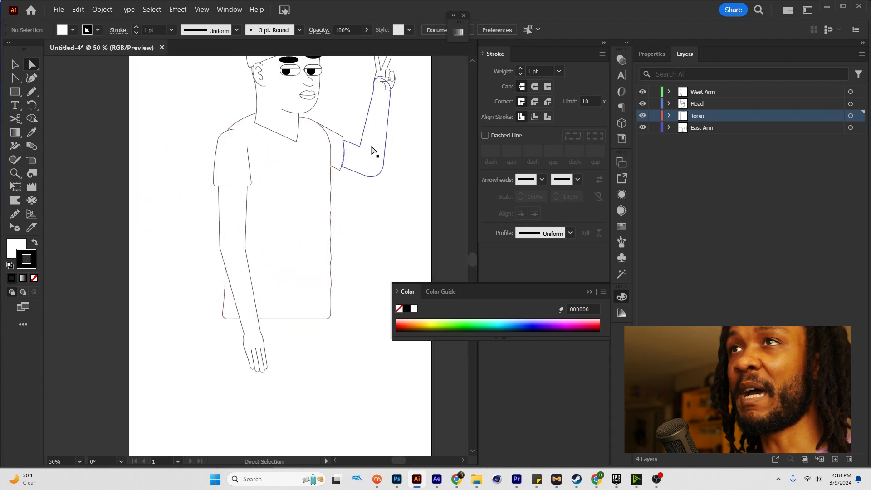
scroll(327, 141, "up", 2)
left_click(338, 158)
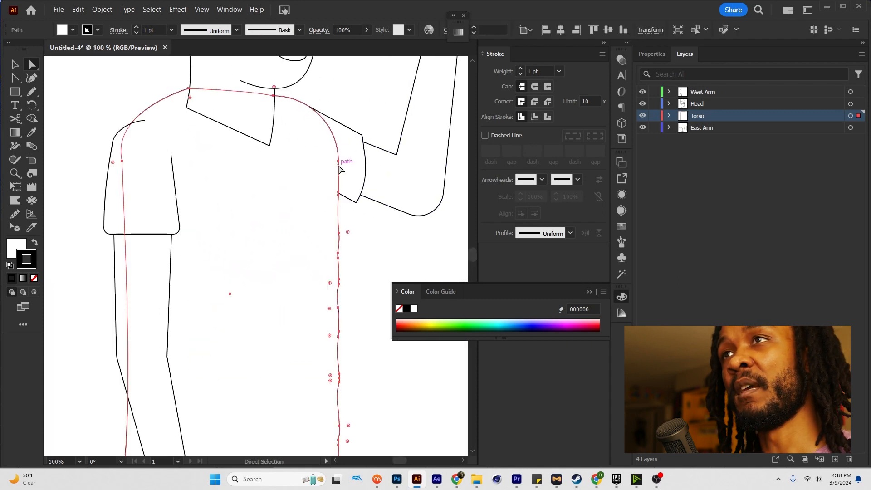
key("c")
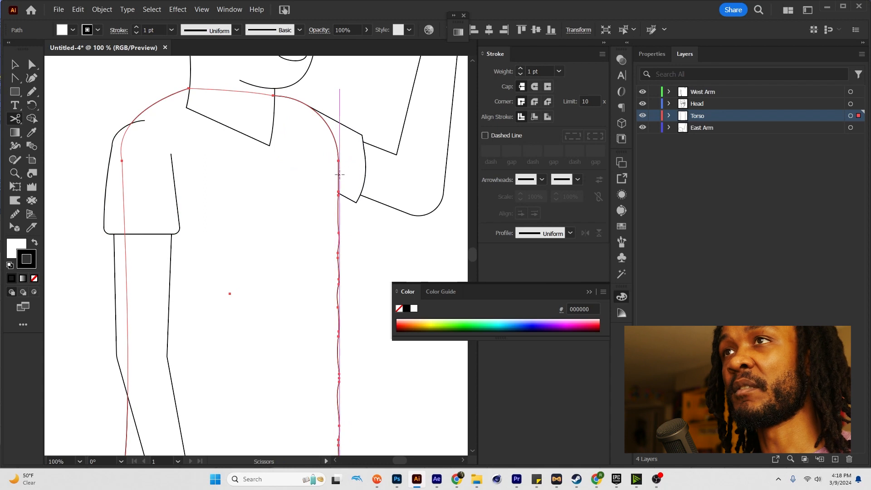
left_click(338, 175)
left_click(319, 114)
key("a")
left_click(338, 145)
key("Delete")
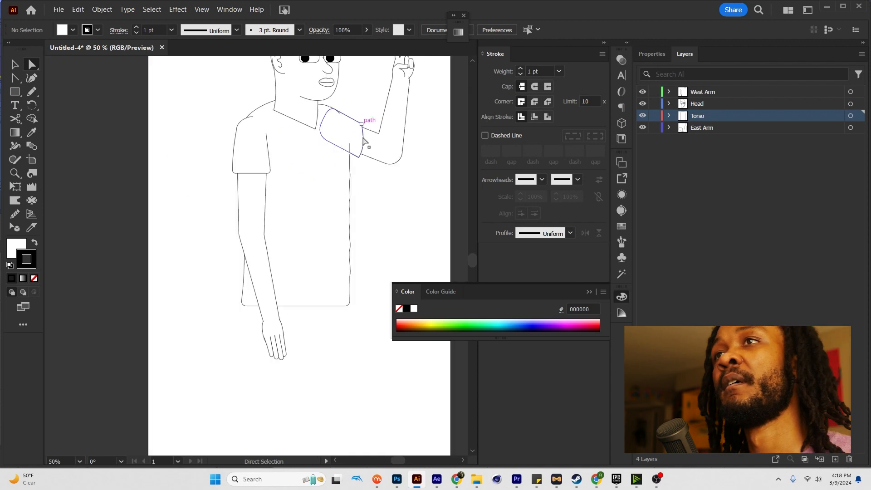
Step: Move the entire character up on the artboard to make room for legs
scroll(259, 195, "up", 3)
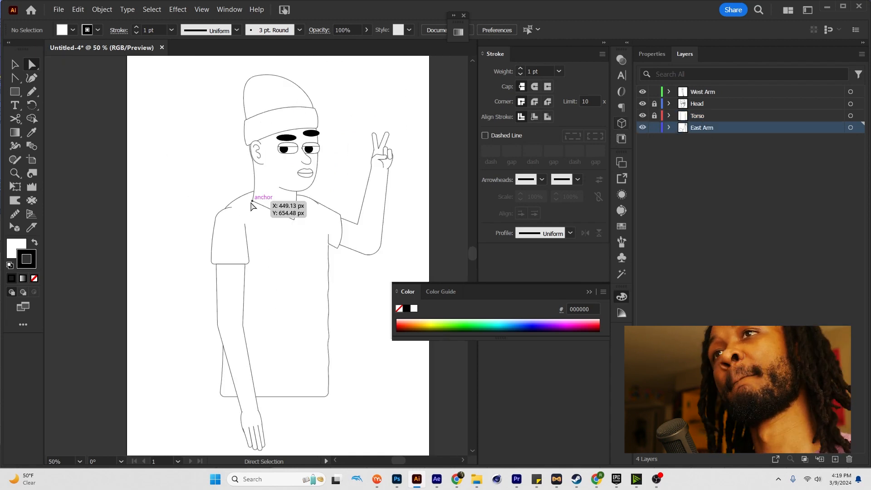
scroll(280, 239, "down", 5)
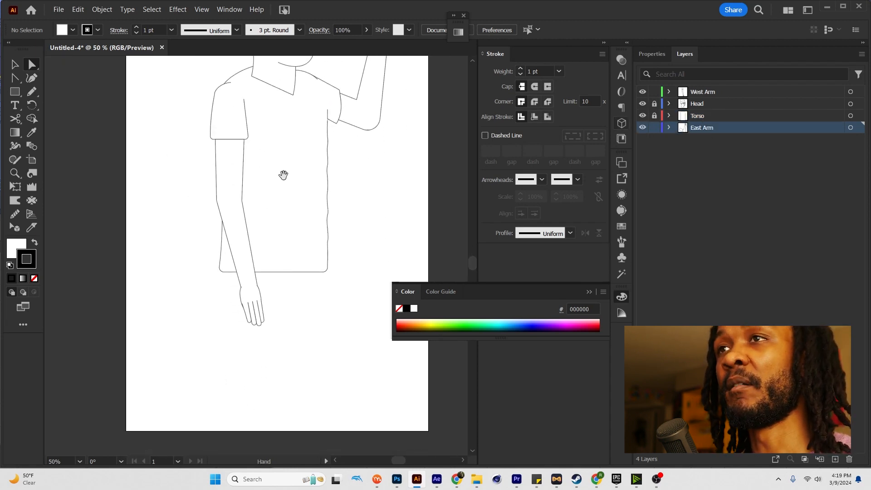
scroll(277, 258, "down", 1, "alt")
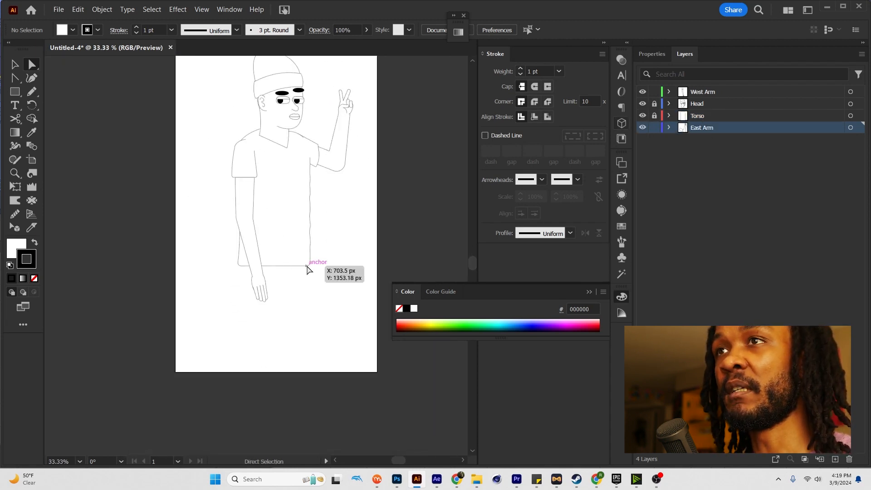
left_click_drag(426, 104, 422, 152)
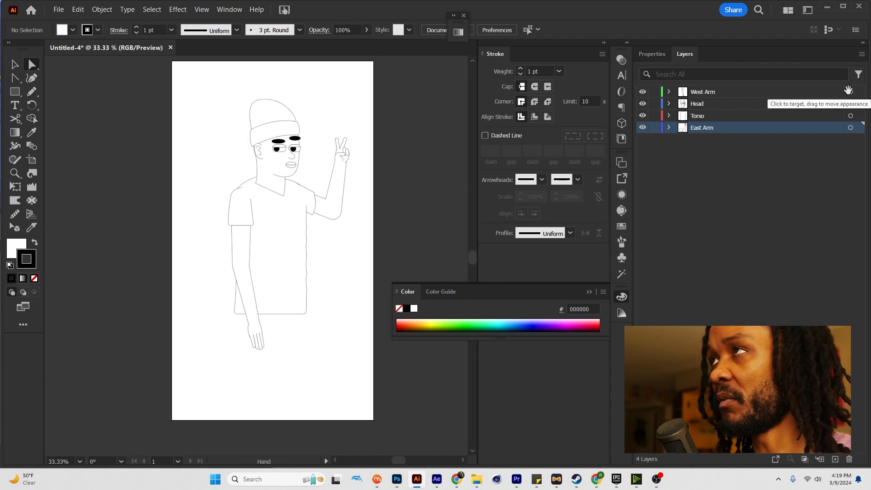
key("v")
key("ctrl+a")
left_click_drag(281, 232, 279, 203)
left_click(395, 240)
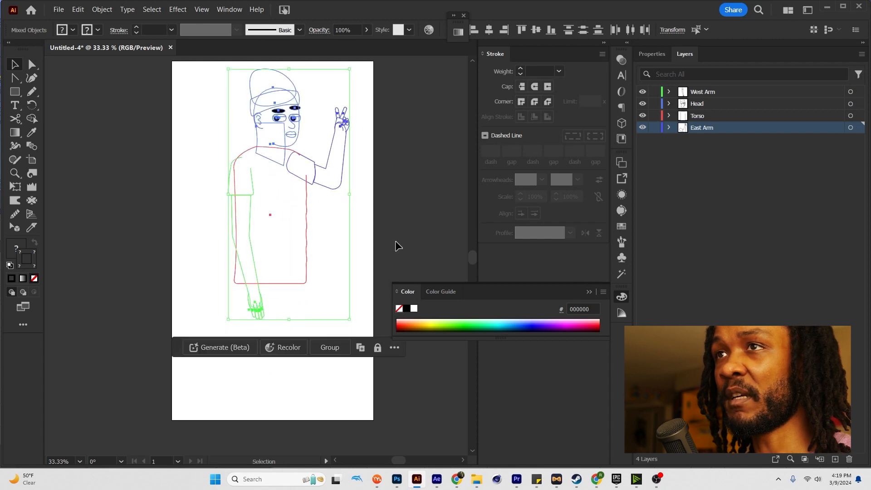
Step: Create a new layer and place it below the East Arm layer
key("ctrl+l")
left_click(702, 135)
left_click_drag(702, 134, 703, 146)
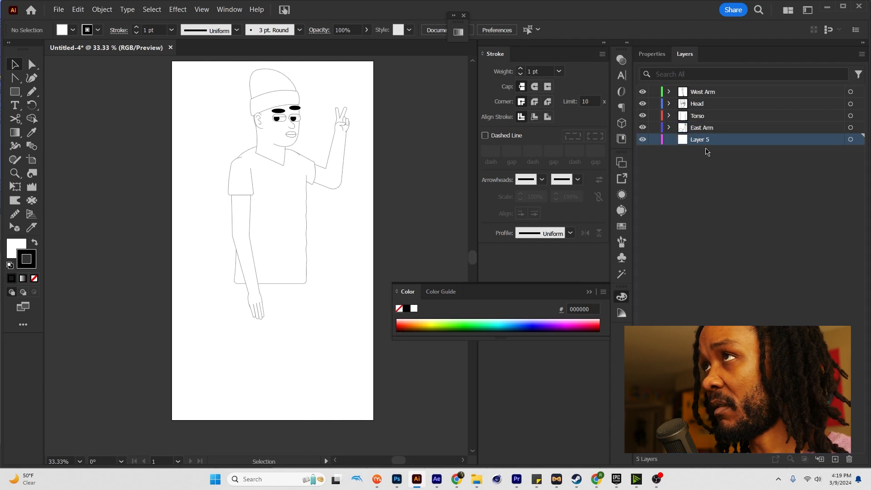
Step: Draw a rectangle about 167 × 638 px under the torso as a leg and place a duplicate beside it toward the hanging arm
left_click(15, 91)
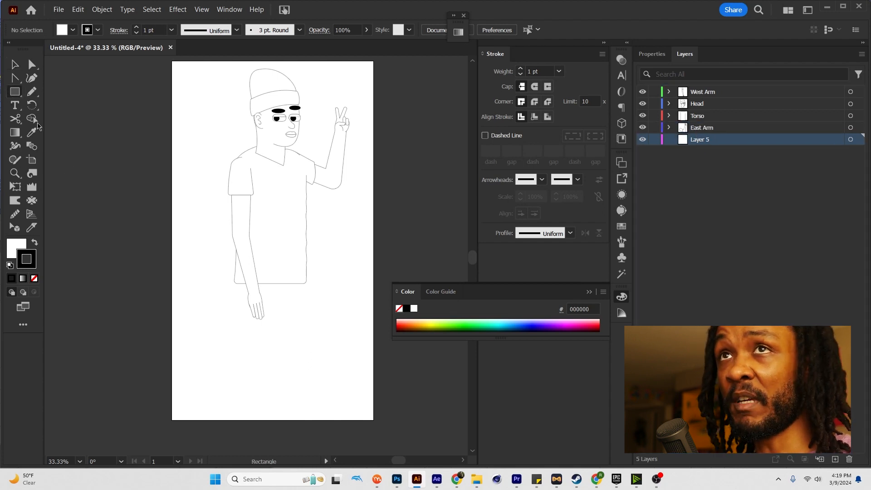
left_click_drag(276, 270, 304, 389)
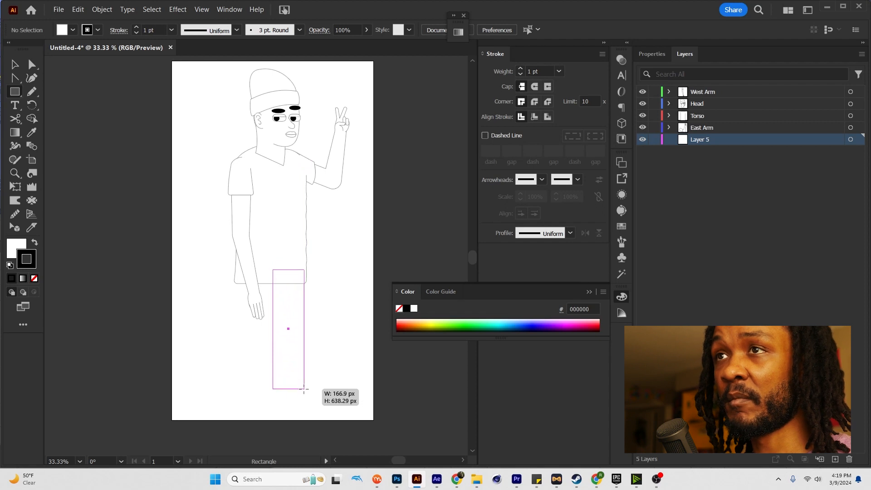
key("v")
left_click(333, 327)
left_click(298, 335)
left_click_drag(289, 331, 260, 331)
left_click(355, 330)
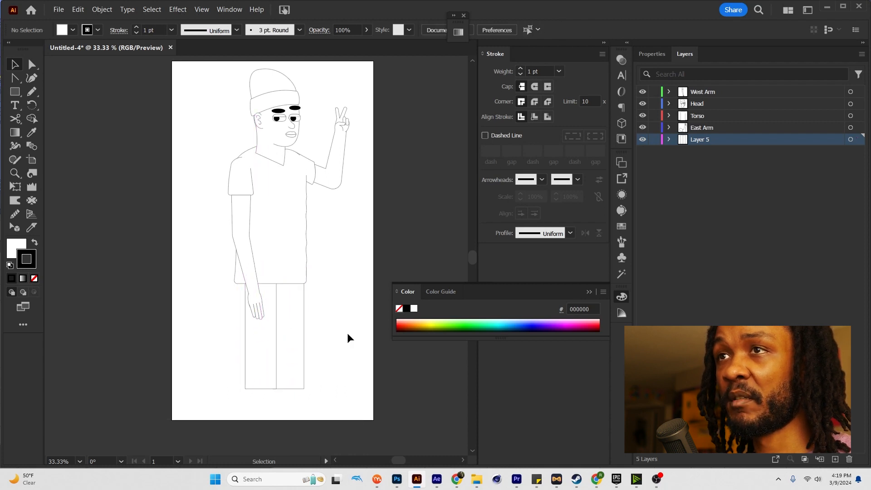
Step: Widen both leg rectangles together slightly toward the hanging arm's side so they span more of the shirt hem
left_click(298, 340)
left_click(251, 338, "shift")
left_click_drag(245, 328, 239, 329)
left_click(339, 311)
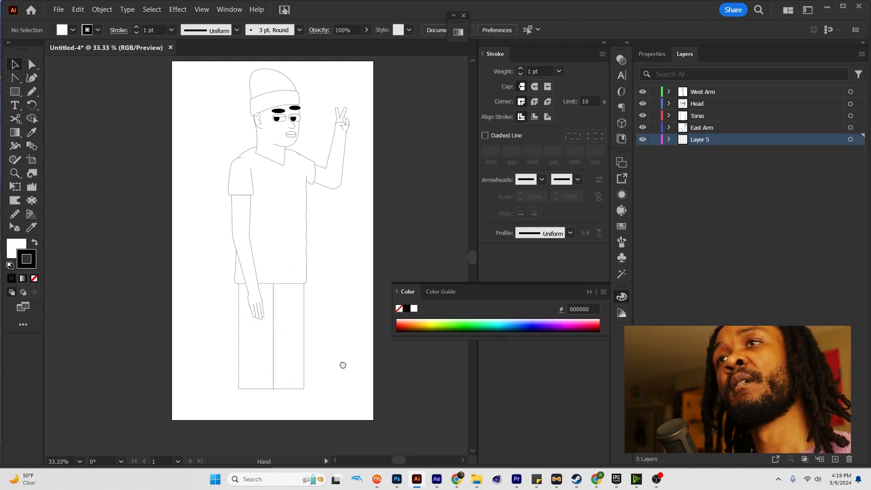
Step: Lengthen both leg rectangles together slightly toward the bottom of the artboard
left_click_drag(342, 363, 353, 317)
left_click(299, 339)
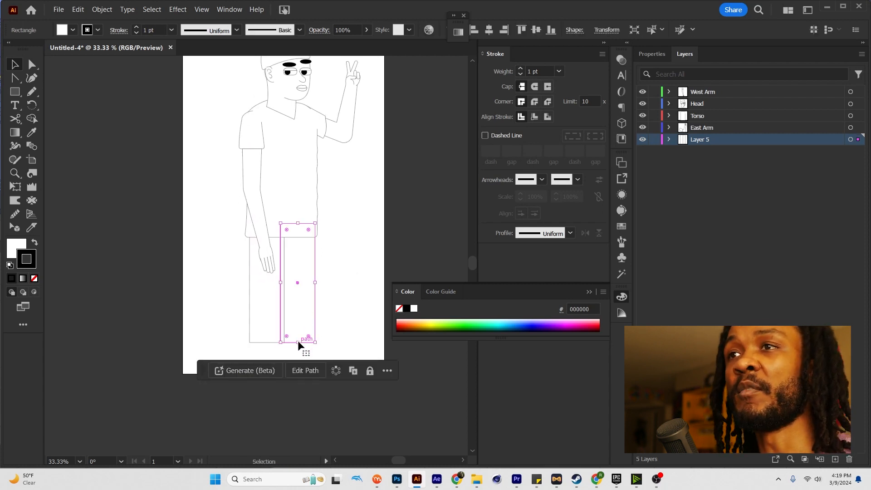
left_click(269, 328, "shift")
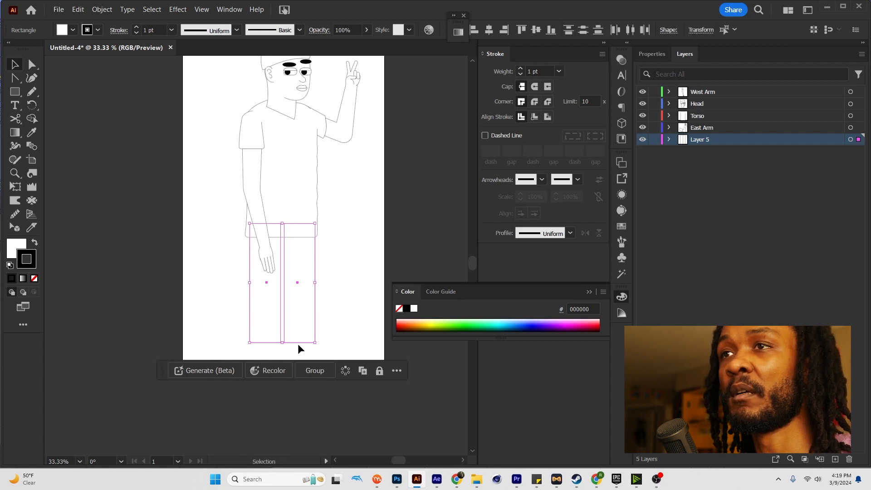
left_click_drag(315, 342, 315, 353)
left_click(335, 326)
mouse_move(341, 303)
left_mouse_down()
mouse_move(340, 347)
mouse_move(341, 309)
left_mouse_up()
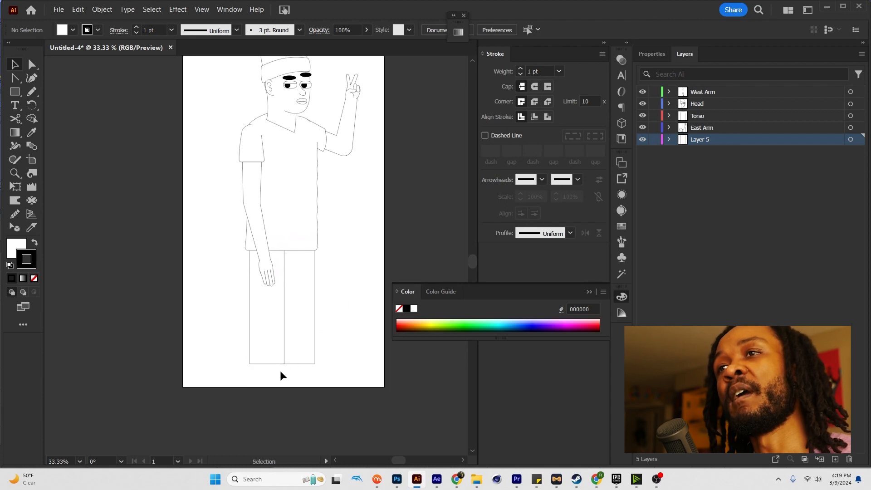
Step: Delete the leg rectangle on the raised arm's side, keeping only the one behind the hanging hand
scroll(318, 358, "up", 1)
scroll(314, 345, "down", 1)
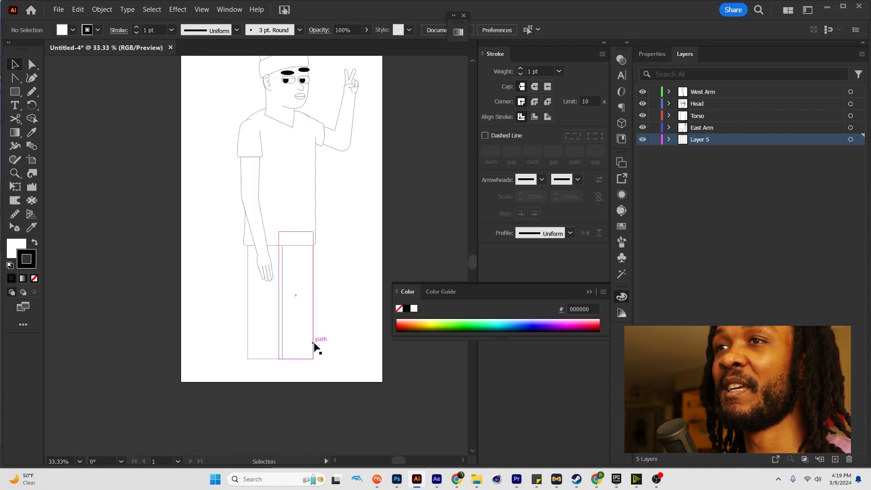
mouse_move(298, 324)
left_mouse_down()
mouse_move(285, 388)
mouse_move(287, 371)
left_mouse_up()
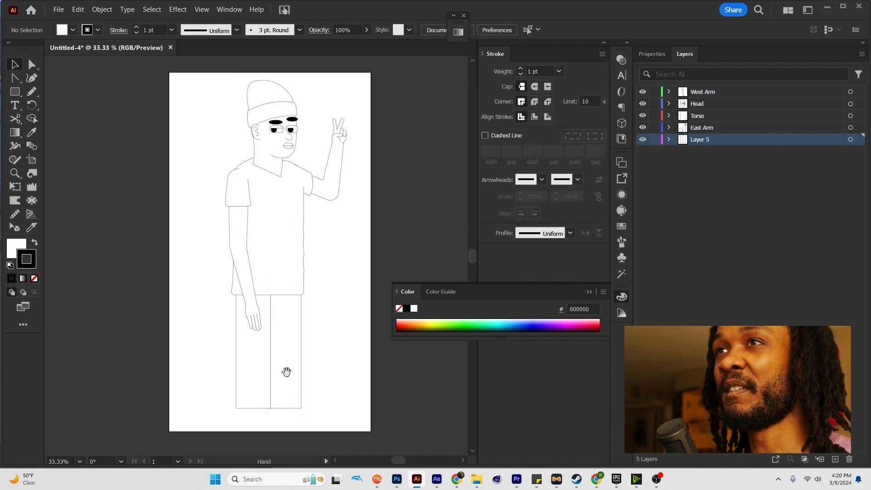
scroll(319, 195, "up", 2)
scroll(321, 200, "down", 4)
scroll(335, 292, "up", 3)
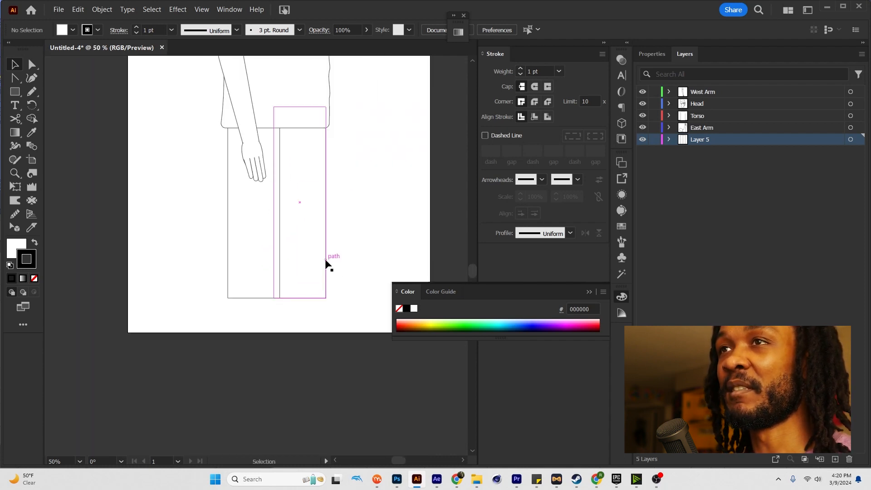
scroll(326, 262, "up", 2)
key("m")
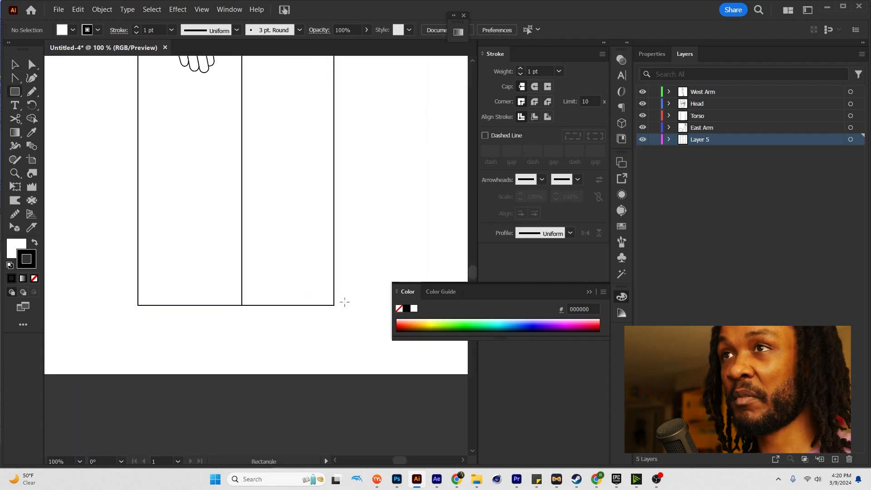
key("v")
left_click(287, 296)
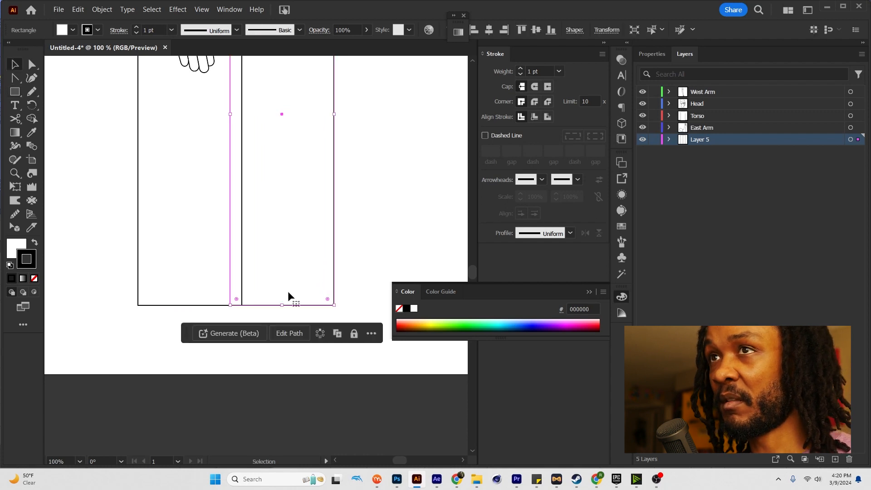
key("Delete")
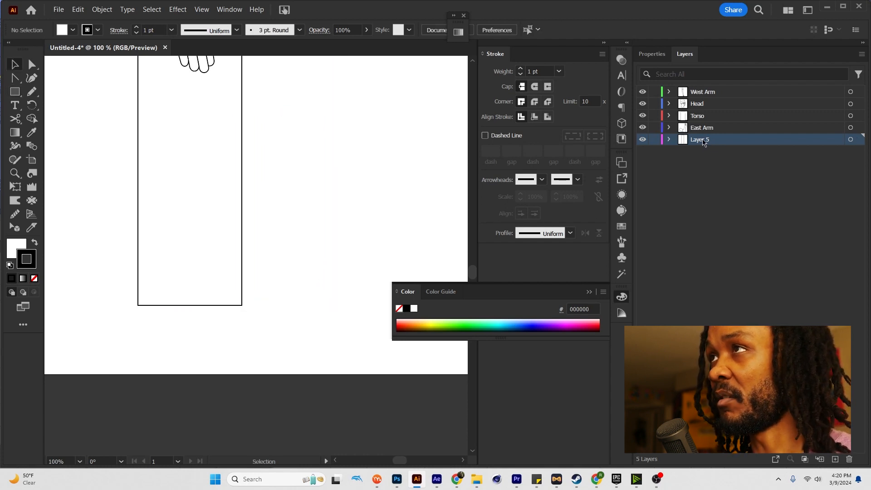
Step: Rename Layer 5 to "West Leg"
double_click(702, 138)
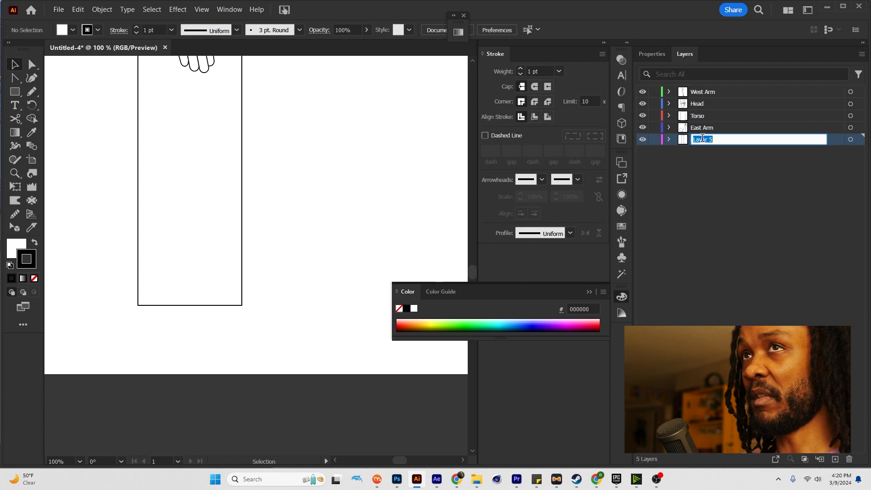
type("West Leg")
key("Return")
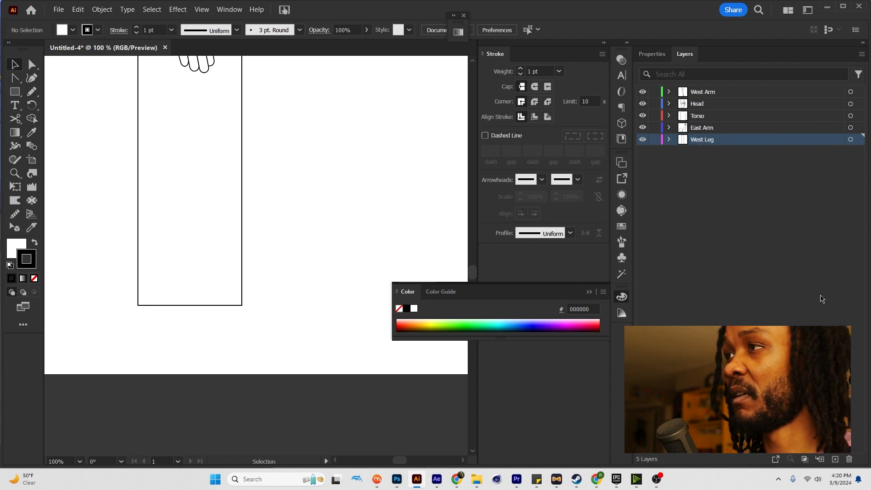
Step: Paste the second leg rectangle in place beside the first one on a new layer named "East Leg"
left_click(834, 459)
key("ctrl+f")
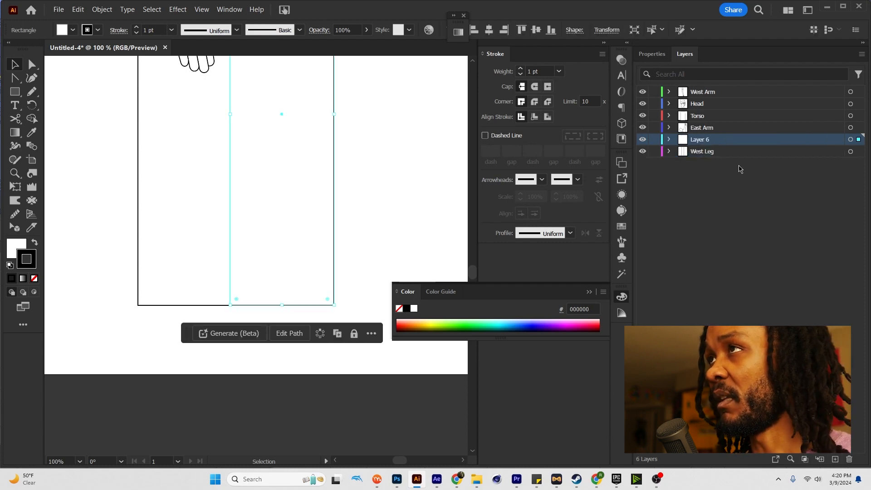
double_click(706, 139)
type("East Le")
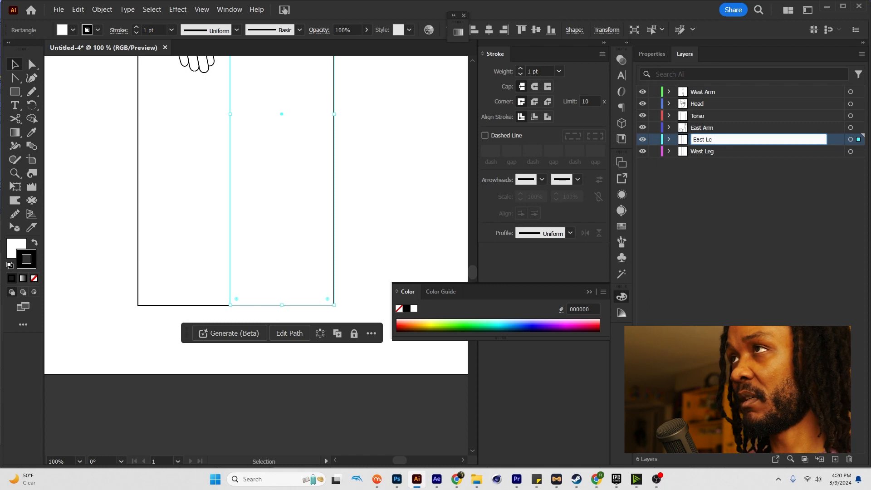
type("g")
key("Return")
Step: Move the East Leg layer below West Leg, lock it, and make West Leg the active layer
left_click_drag(707, 142, 704, 161)
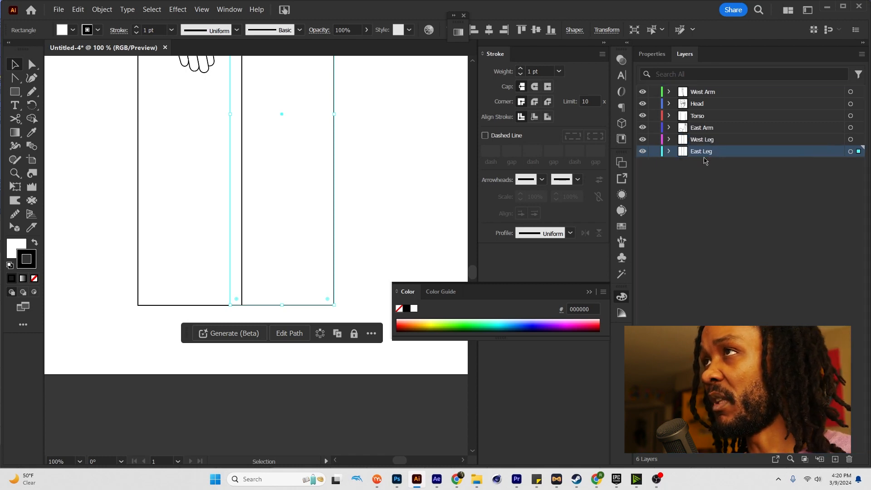
left_click(435, 207)
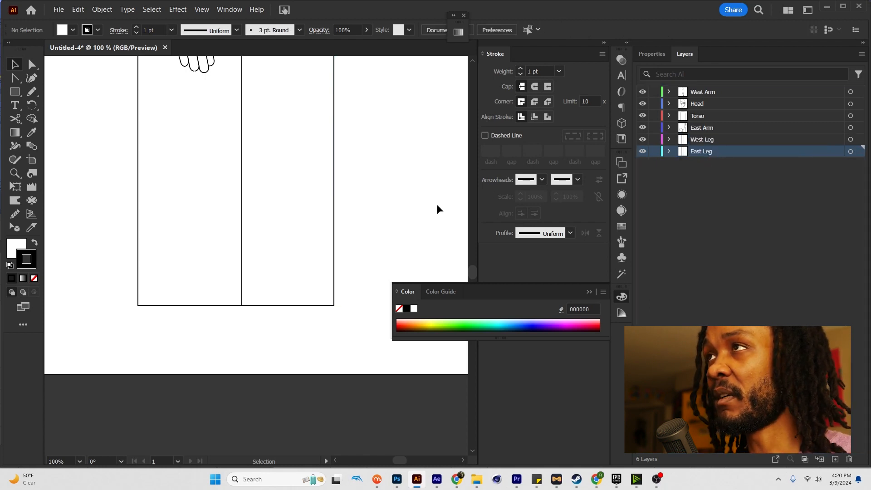
left_click(654, 151)
left_click(708, 140)
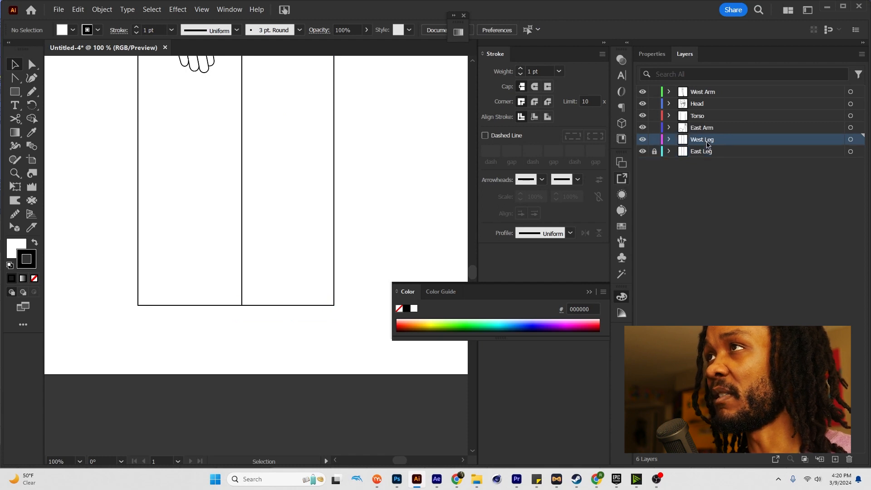
Step: Draw a shoe-sized rectangle over the lower end of the west leg and remove its upper corner on the toe side
left_click(183, 301)
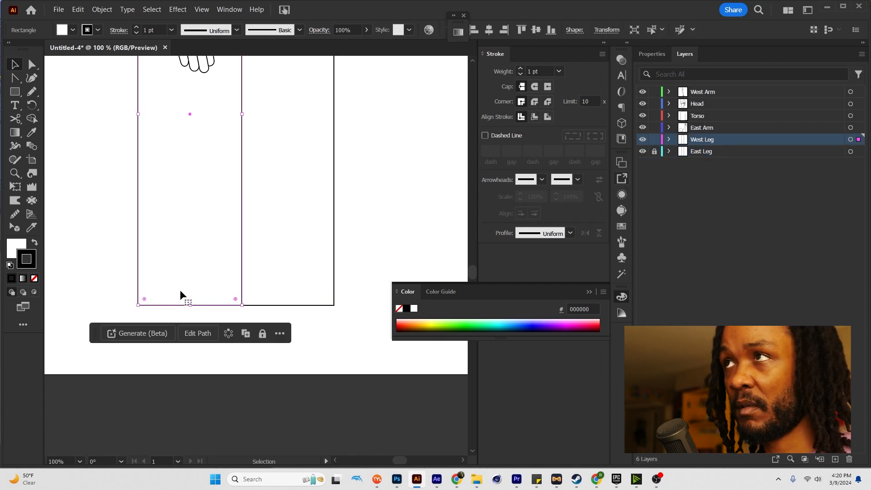
key("m")
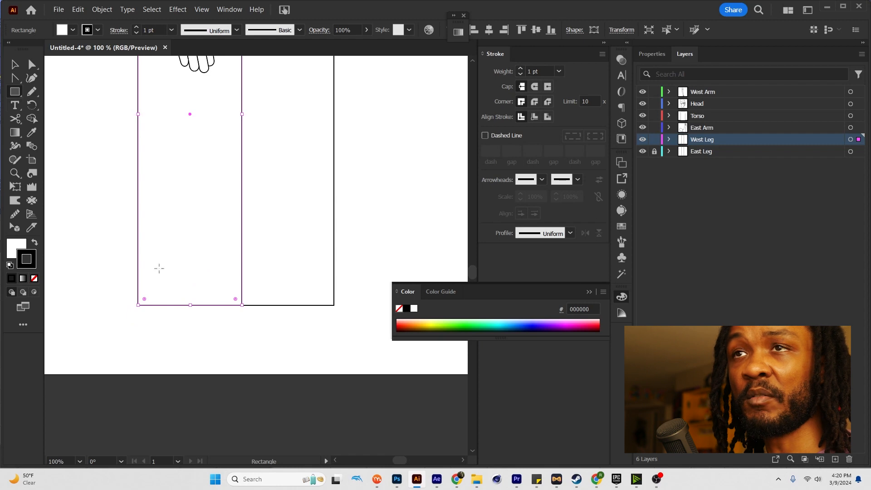
left_click_drag(147, 305, 278, 342)
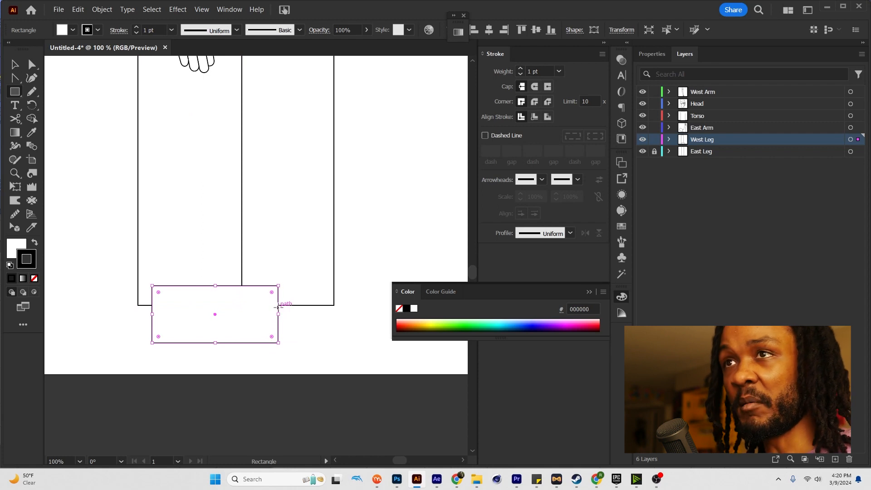
key("p")
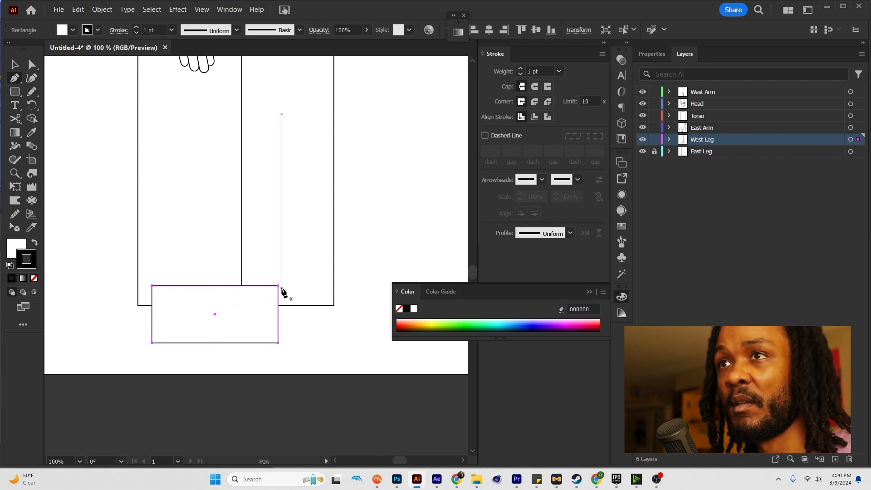
left_click(278, 286)
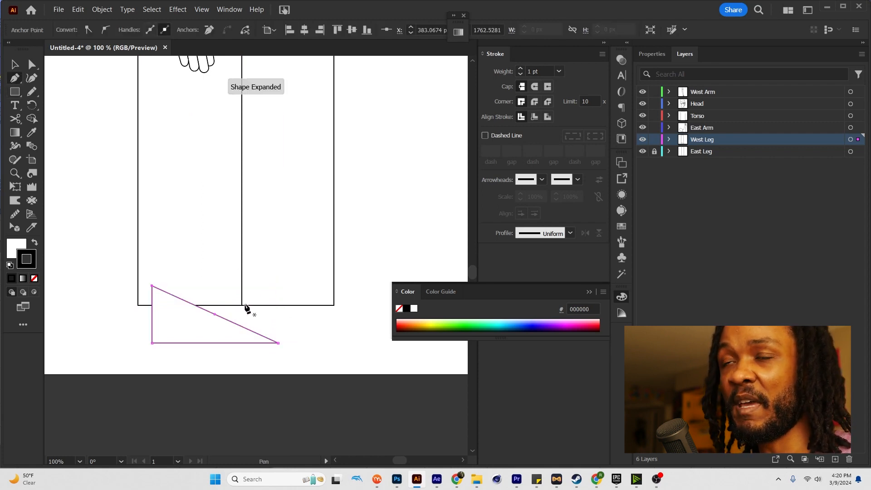
Step: Bend the shoe's diagonal edge outward into a rounded toe curve and shift the shape slightly down toward the heel side
left_click(14, 81)
left_click(73, 90)
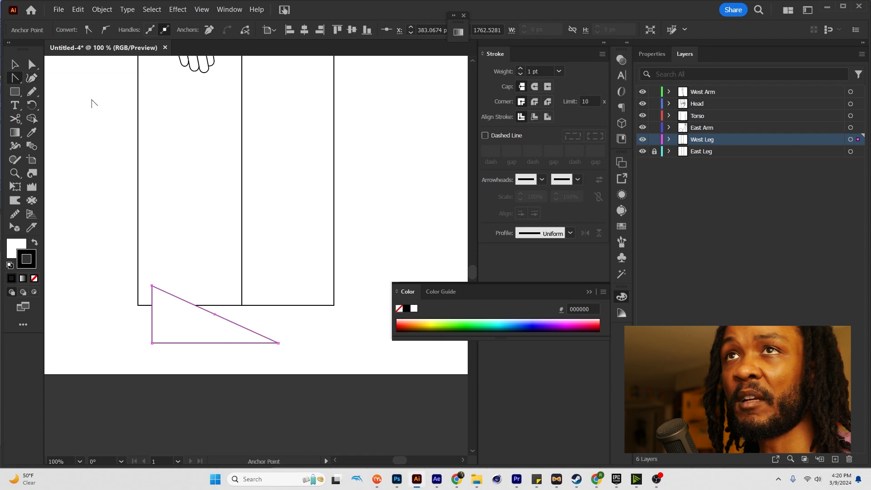
left_click_drag(225, 322, 250, 299)
key("a")
left_click_drag(181, 300, 173, 306)
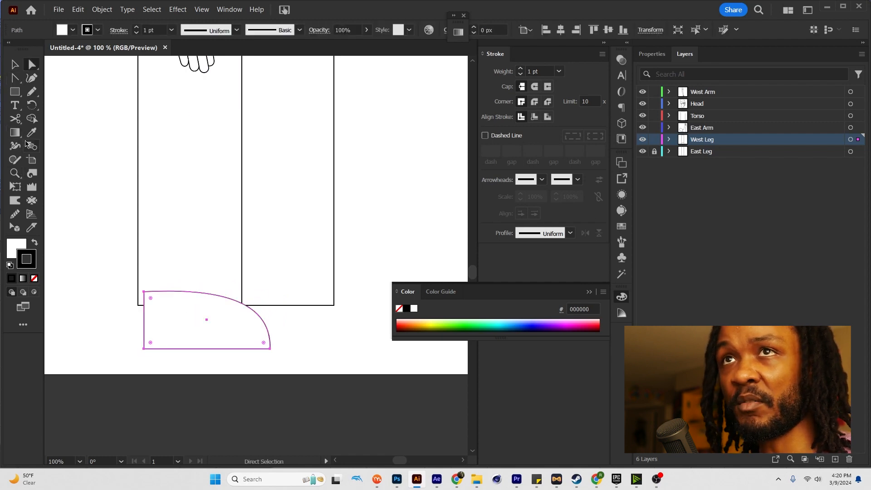
Step: Erase a small round notch from the shoe's top edge near the heel, using a much smaller eraser
key("shift+e")
left_click_drag(14, 121, 60, 123)
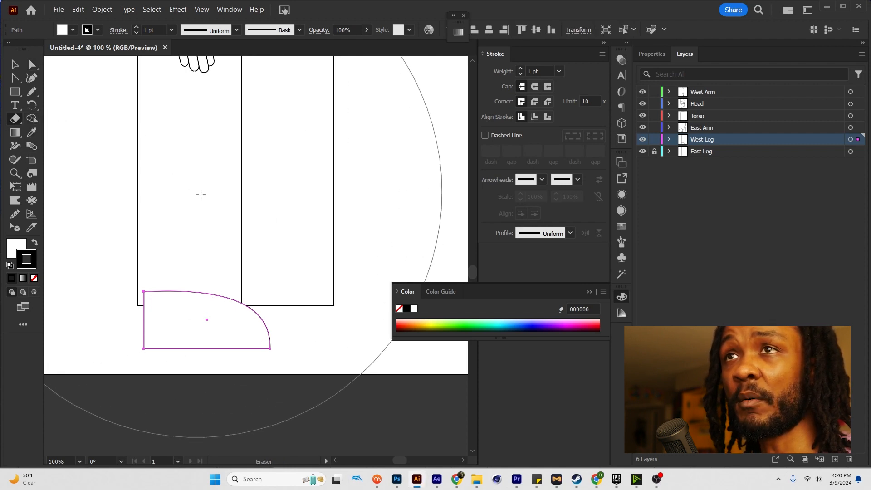
key("bracketleft")
key("bracketleft")
key("bracketleft")
key("bracketleft")
key("bracketleft")
key("bracketleft")
key("bracketleft")
key("bracketleft")
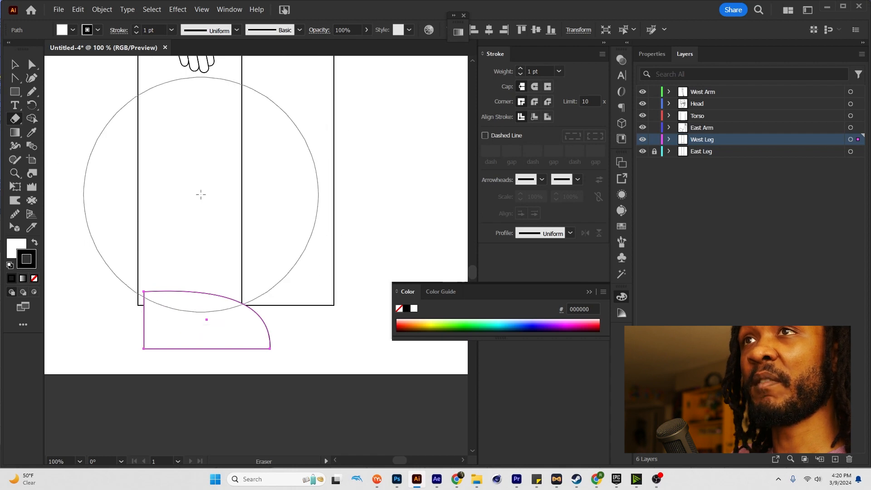
key("bracketleft")
key("bracketleft")
key("bracketleft")
key("bracketleft")
key("bracketleft")
key("bracketleft")
key("bracketleft")
key("bracketleft")
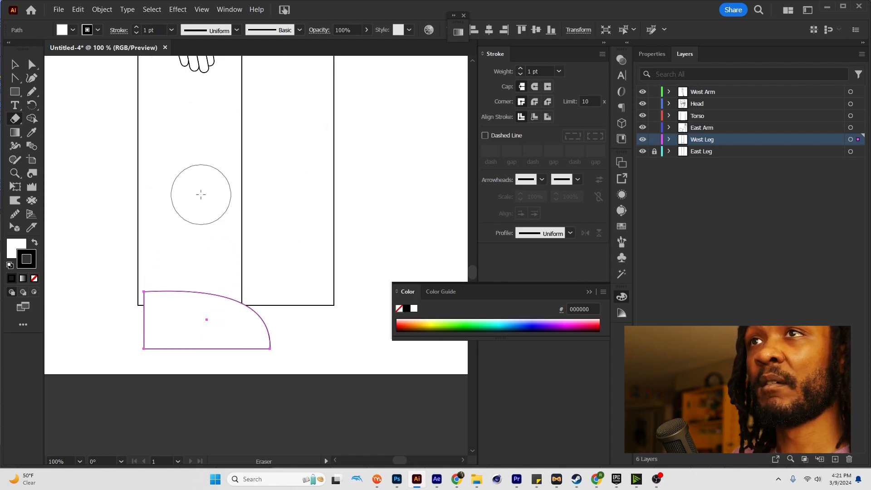
key("bracketleft")
key("bracketleft")
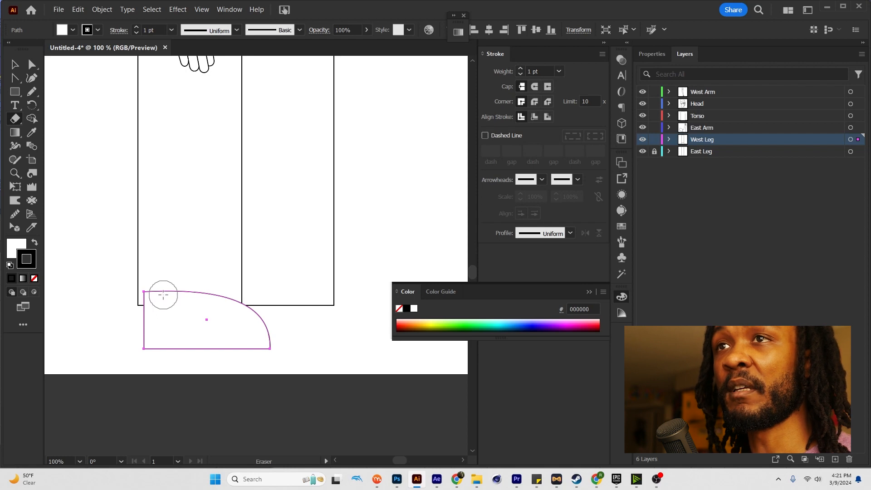
key("ctrl+z")
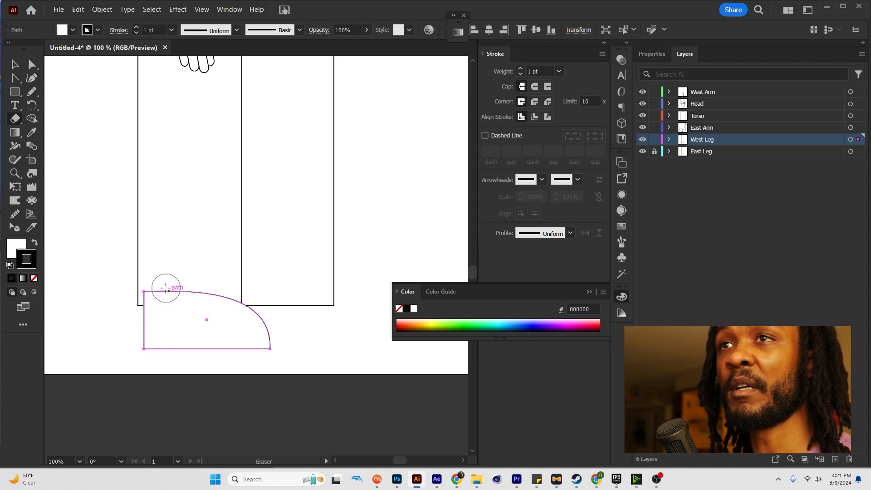
left_click(165, 287)
key("a")
left_click(92, 289)
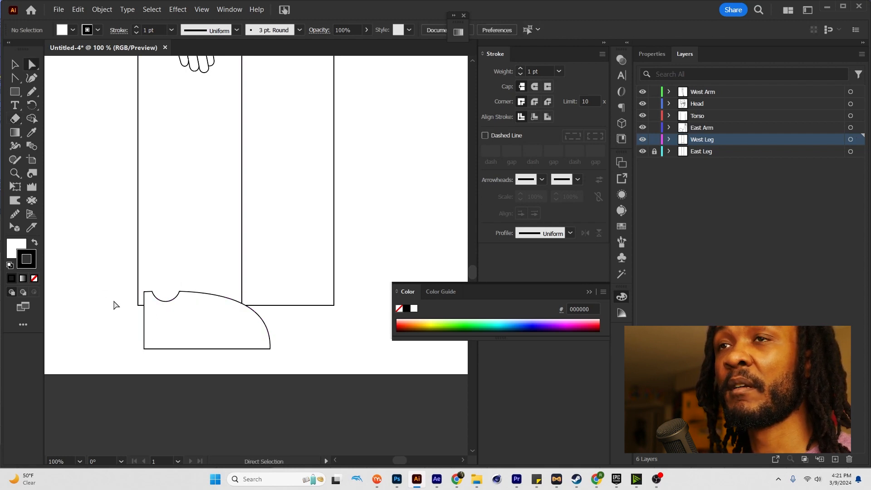
Step: Round the two upper corners between the heel edge and the notch by about 5.8 px
scroll(125, 307, "up", 1)
left_click(165, 285)
left_click(154, 286, "shift")
scroll(162, 294, "up", 3)
left_click_drag(171, 284, 171, 292)
Step: Widen the ankle opening by moving its front point toward the toe, and reshape the toe curve to slope down more gently
left_click(285, 272)
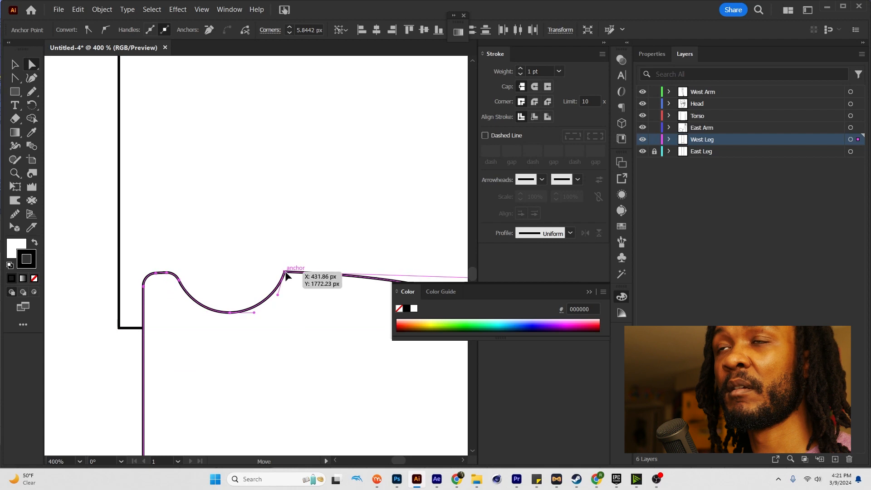
left_click_drag(286, 272, 171, 274)
scroll(171, 275, "down", 2)
left_click_drag(295, 284, 277, 311)
mouse_move(334, 314)
left_mouse_down()
mouse_move(334, 332)
mouse_move(351, 332)
mouse_move(344, 328)
left_mouse_up()
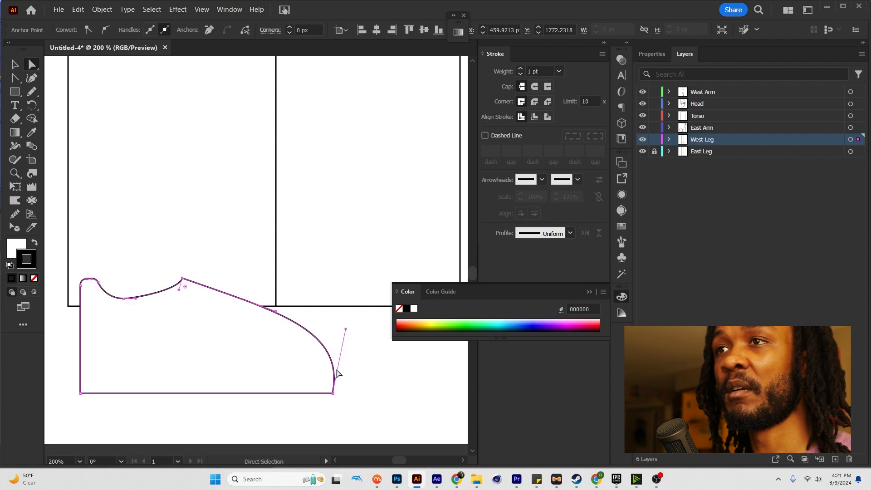
left_click(361, 340)
scroll(308, 347, "down", 2)
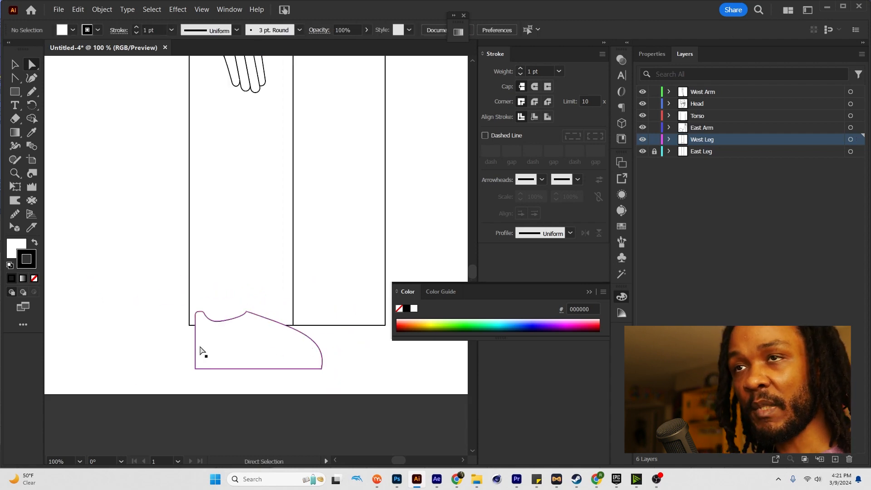
Step: Cut the shoe horizontally with the Knife just above its bottom edge to separate a thin sole
left_click(244, 357)
scroll(242, 366, "up", 1)
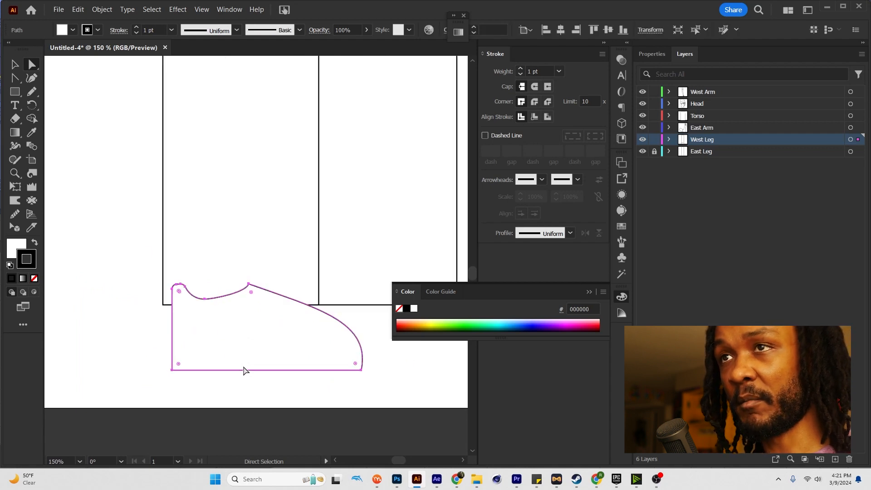
left_click(33, 228)
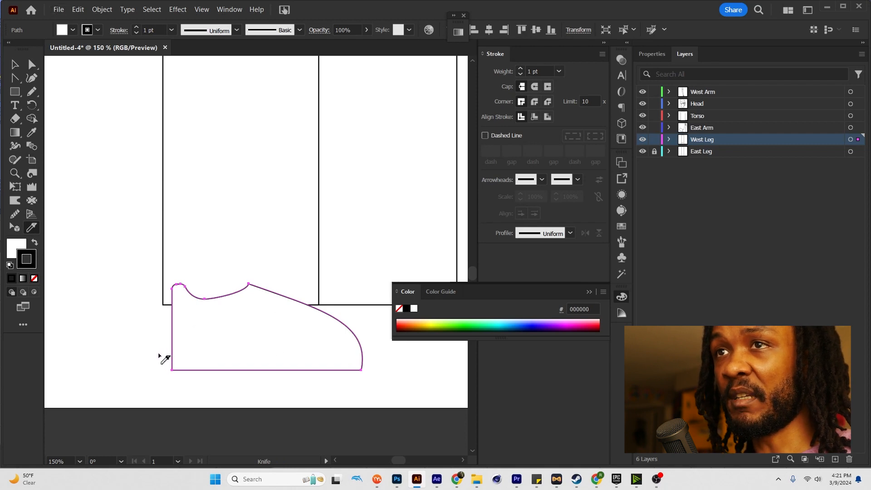
left_click_drag(165, 362, 407, 363)
key("a")
left_click(398, 374)
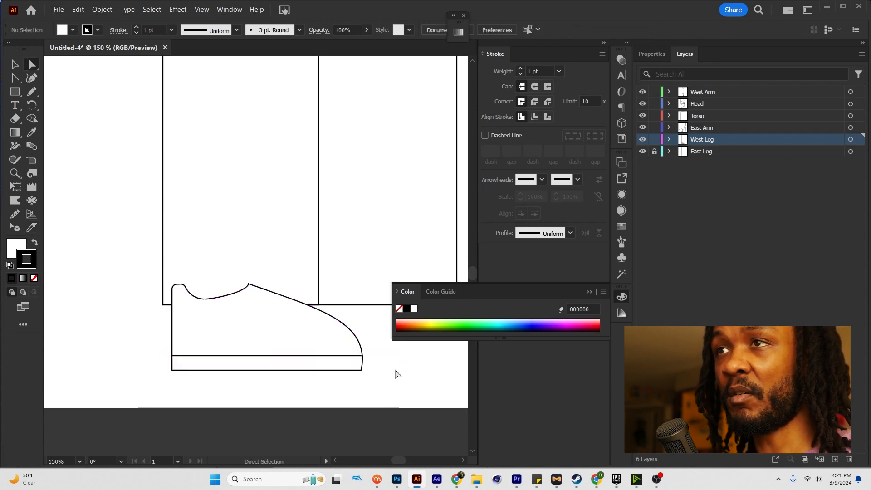
Step: Round the shoe upper's lower toe corner by about 2.4 px and soften both toe corners of the sole
scroll(361, 375, "up", 3)
left_click(355, 323)
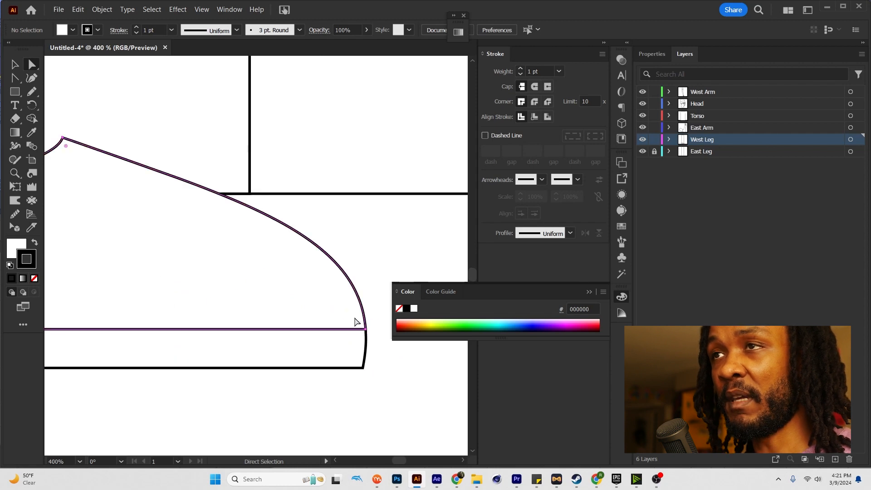
scroll(373, 360, "up", 2)
left_click(373, 360)
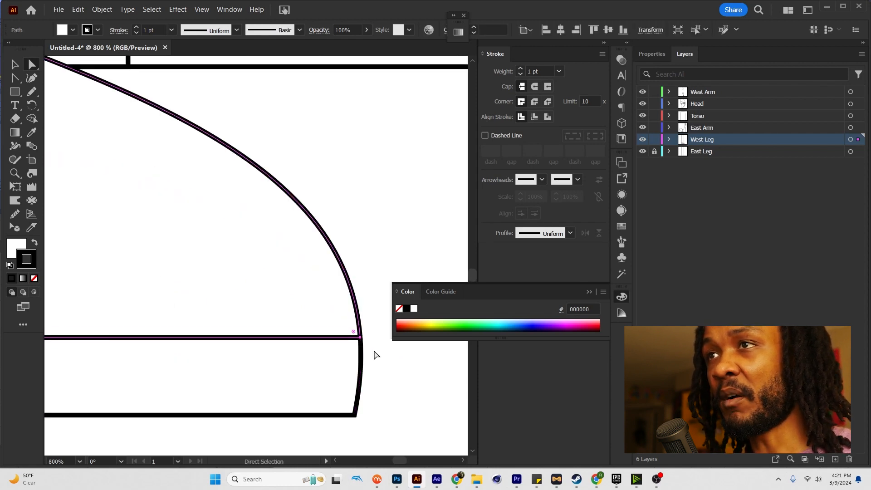
left_click(360, 341)
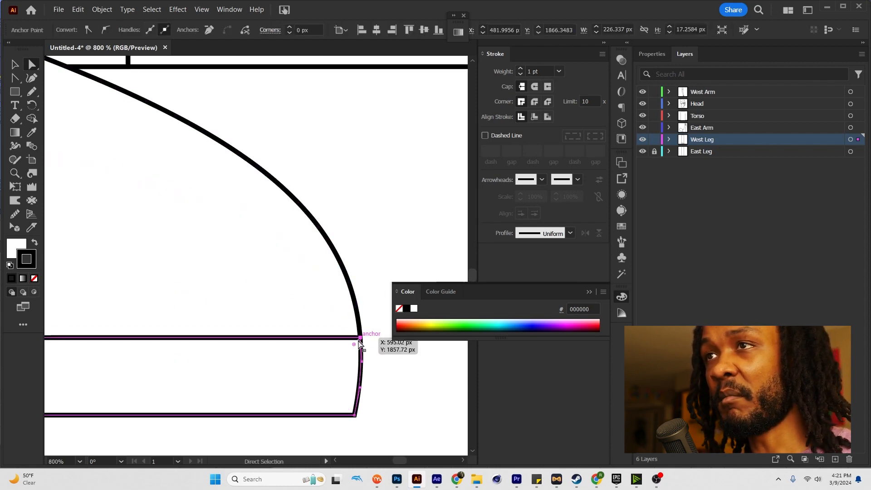
left_click_drag(353, 345, 349, 327)
left_click(360, 338)
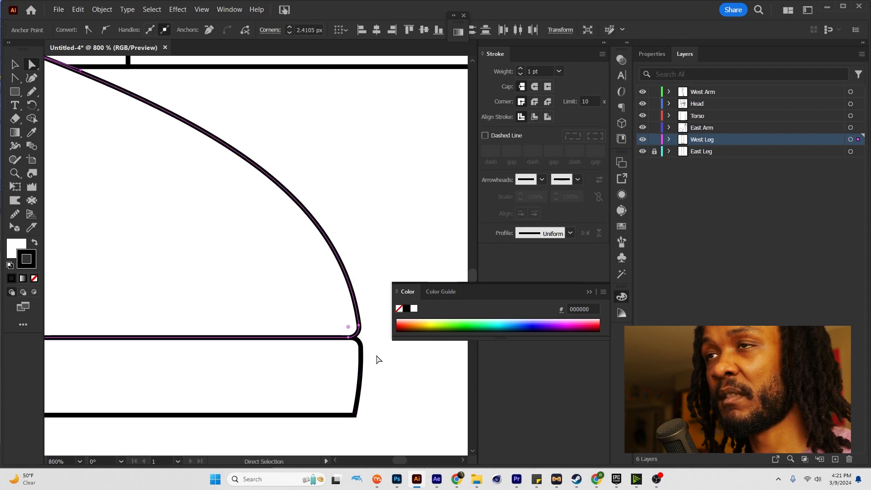
left_click(380, 362)
left_click(354, 415)
left_click_drag(350, 410, 345, 408)
left_click(385, 412)
Step: Round the shoe upper's lower heel corner by about 2.6 px and soften both heel corners of the sole
scroll(350, 390, "down", 3)
scroll(375, 342, "down", 2)
scroll(325, 340, "left", 3)
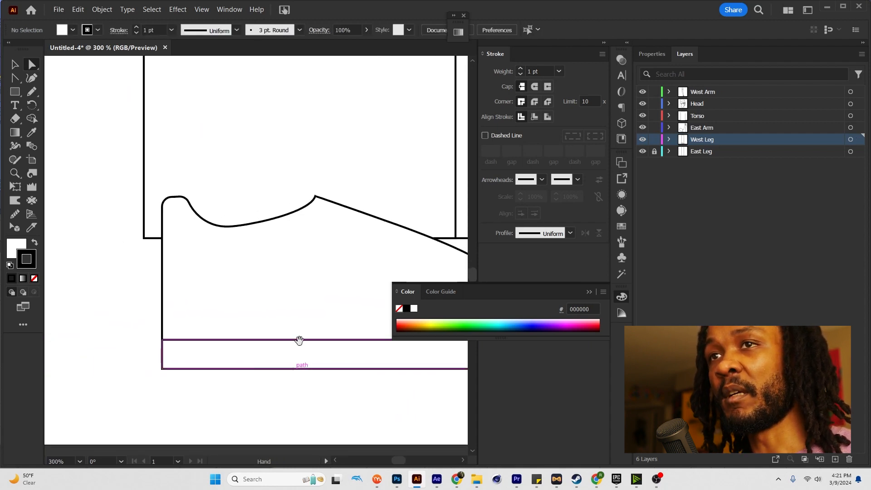
scroll(167, 348, "up", 5)
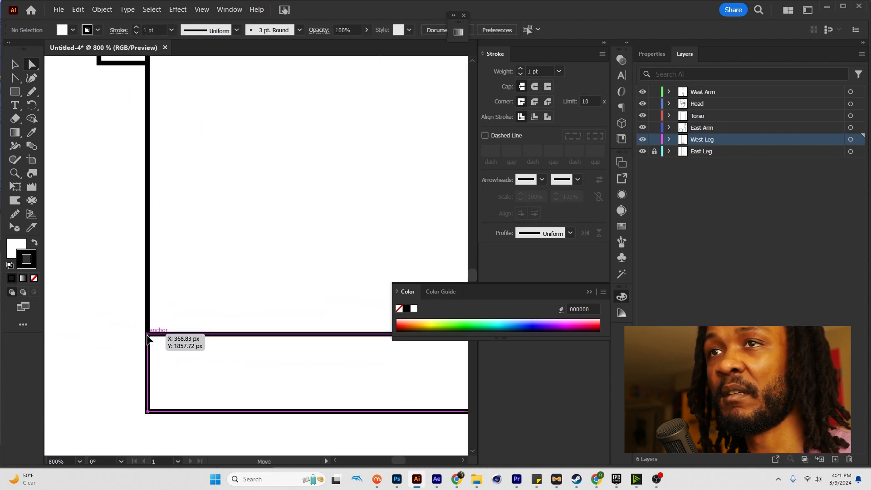
left_click(152, 339)
left_click_drag(154, 341, 161, 332)
left_click(148, 334)
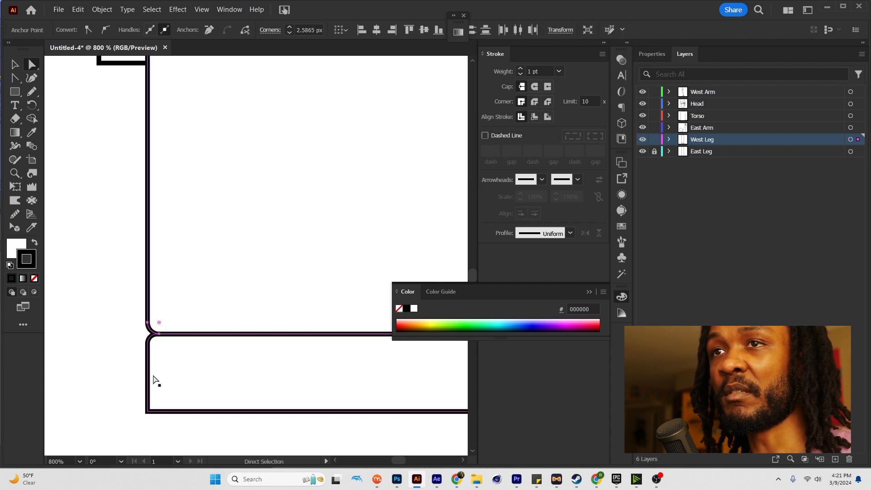
left_click(149, 412)
left_click_drag(155, 406, 158, 400)
left_click(118, 364)
scroll(120, 362, "down", 4)
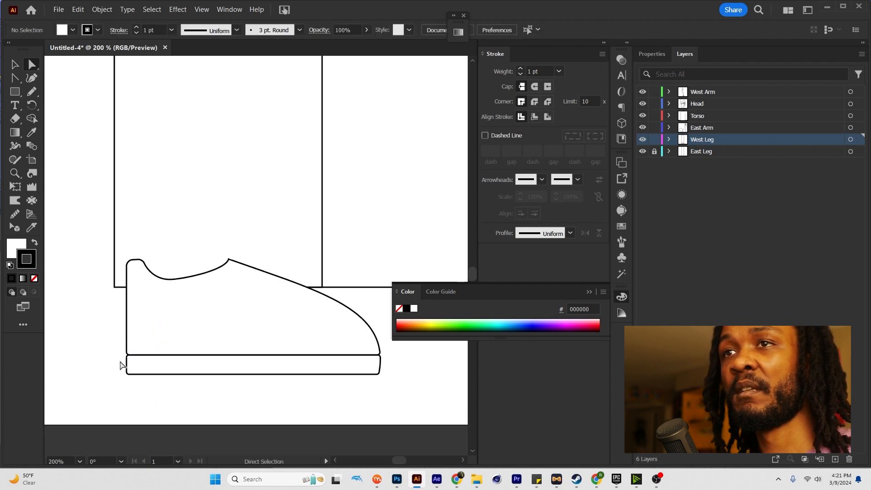
Step: Cut a horizontal line with the Knife midway up the sole, from the heel to about a third of its length
scroll(121, 362, "down", 2)
scroll(154, 362, "up", 2)
left_click(163, 363)
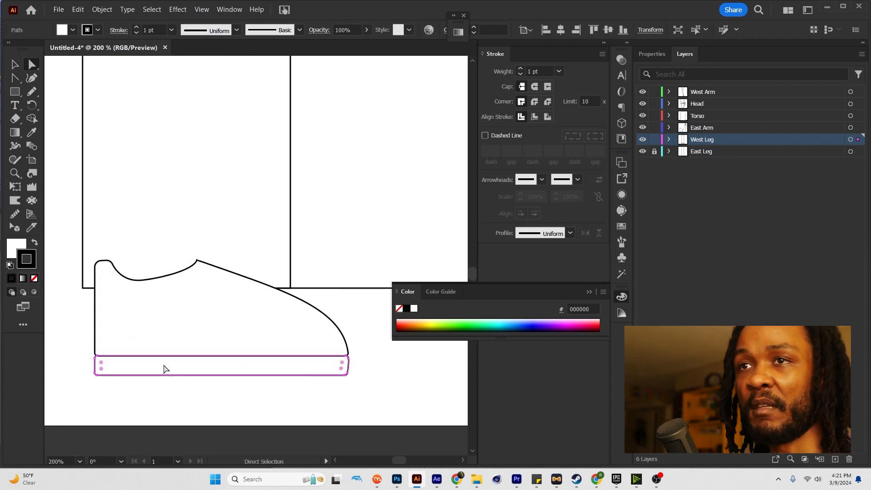
key("i")
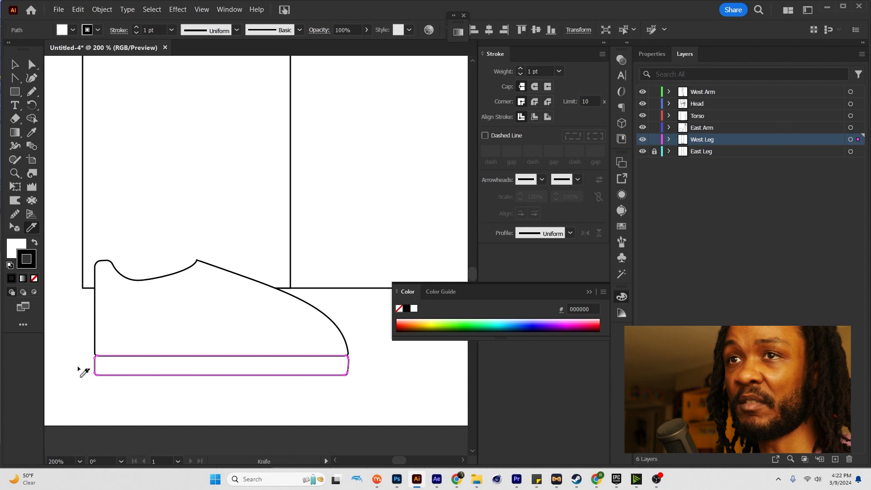
left_click_drag(184, 368, 184, 366)
key("v")
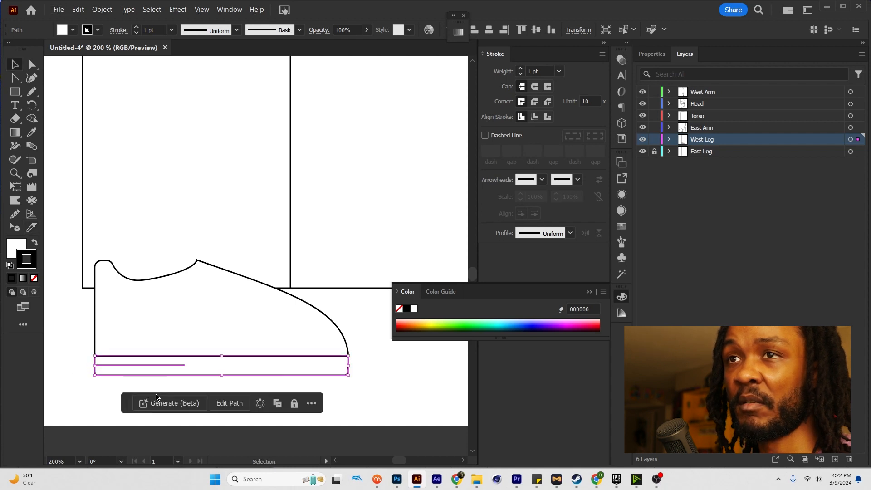
Step: Cut a curved toe cap into the shoe upper with the Knife, arcing from the sloped front edge down to the sole
left_click(143, 386)
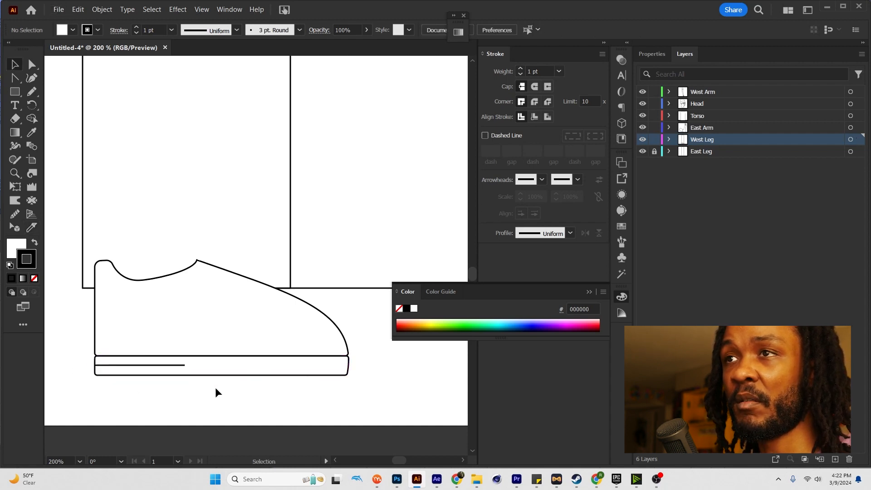
key("a")
left_click(276, 326)
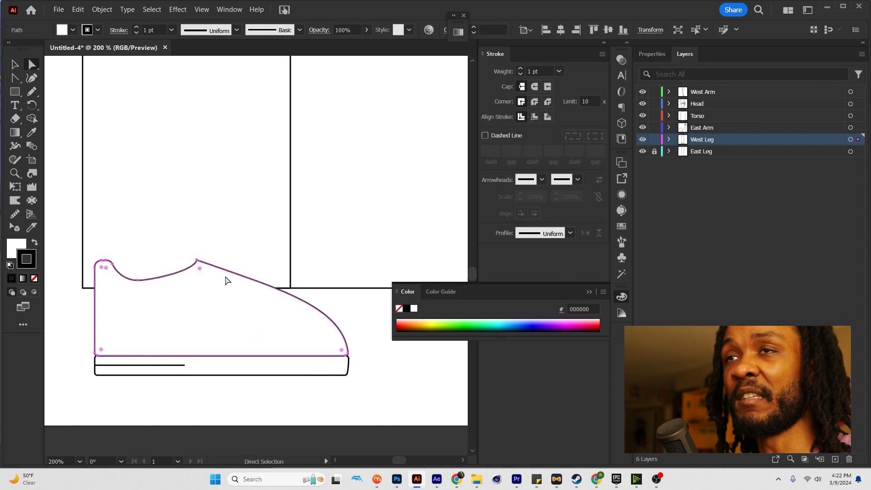
scroll(237, 298, "down", 3)
scroll(239, 298, "up", 2)
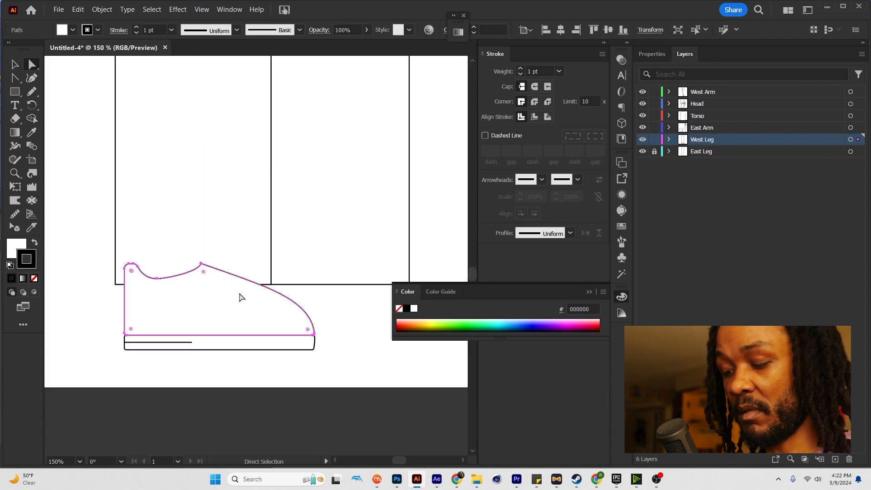
key("k")
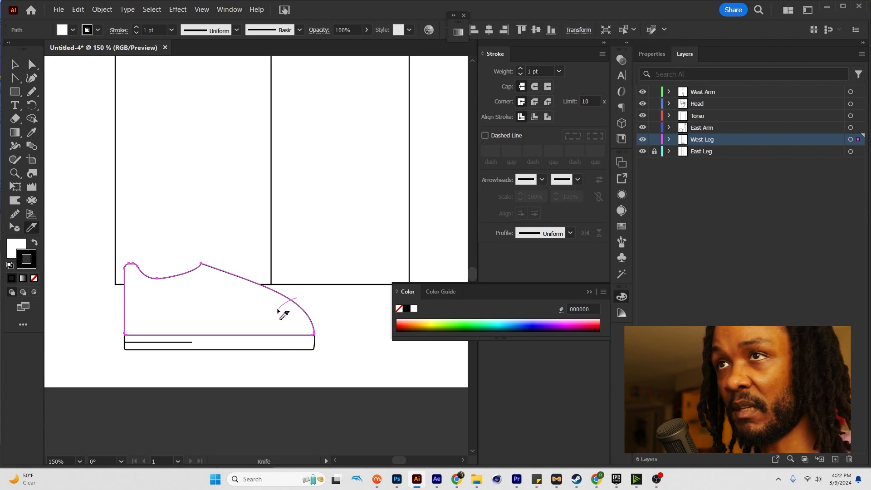
left_click_drag(266, 347, 267, 349)
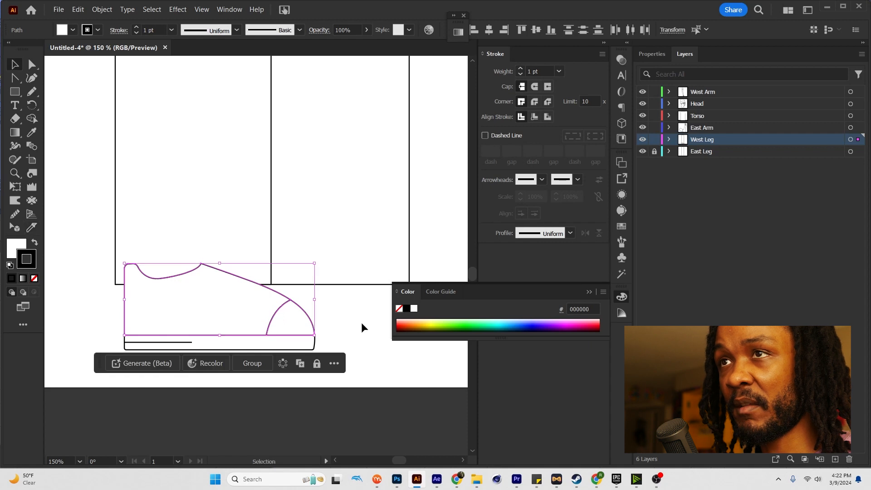
key("ctrl+shift+a")
key("v")
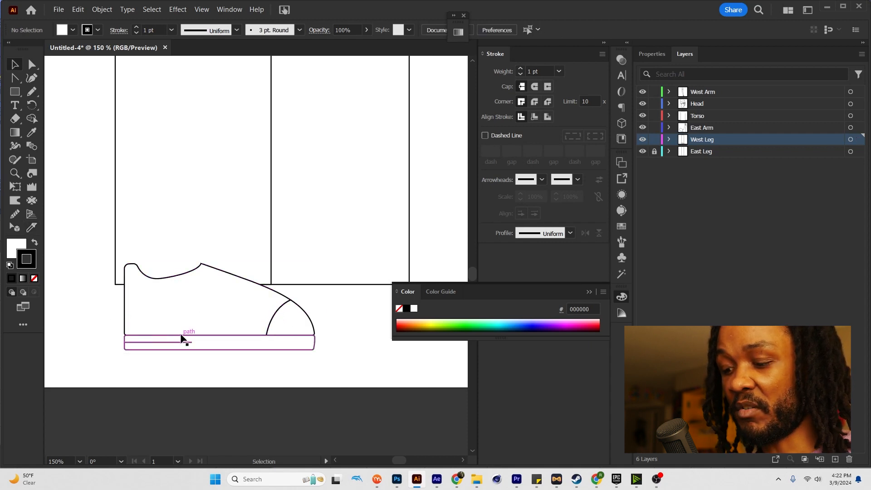
Step: Cut a curved heel patch into the shoe upper with the Knife, arcing from the back edge down to the sole
left_click(171, 313)
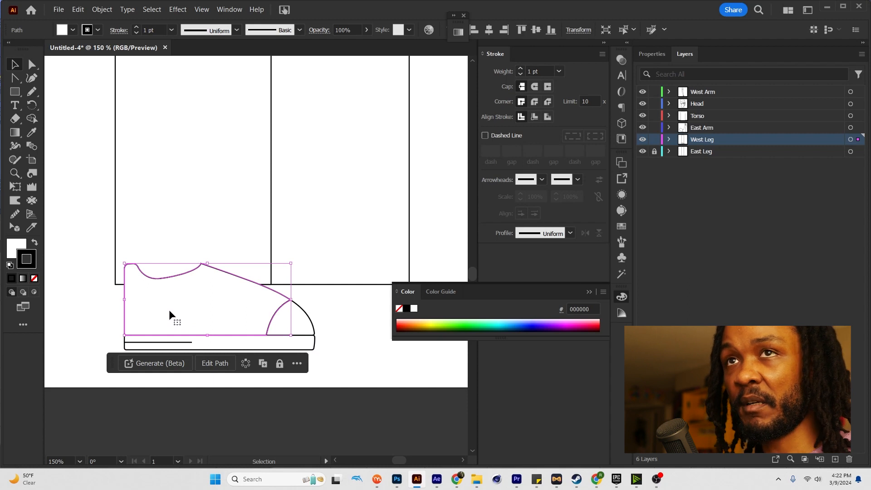
left_click(16, 215)
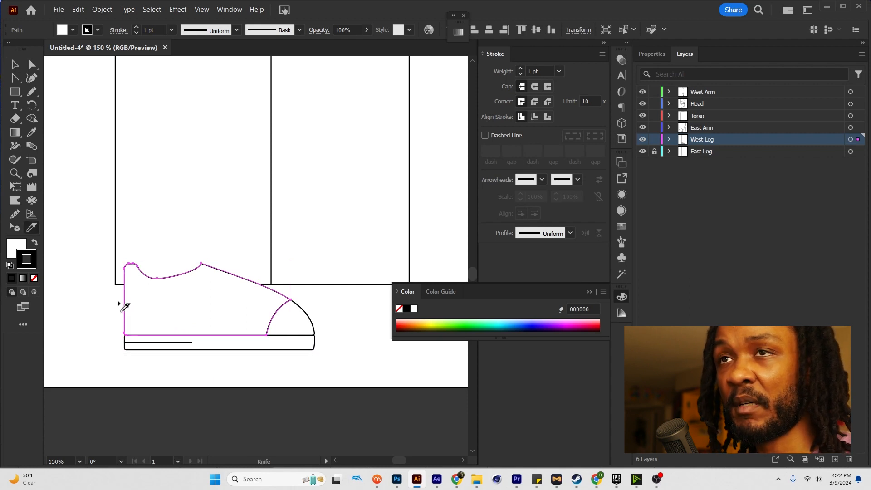
left_click_drag(166, 346, 165, 346)
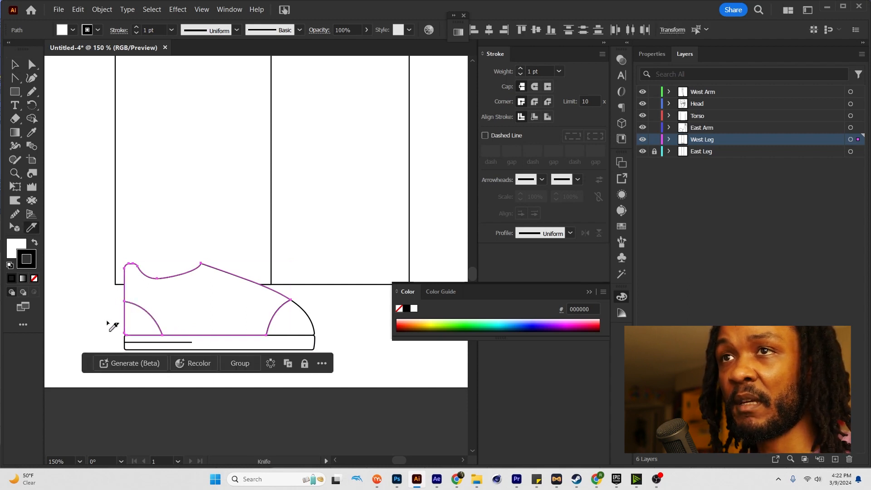
key("v")
left_click(95, 312)
Step: Draw a narrow rectangle for a lace and rotate it diagonally so its upper end meets the shoe's sloped front edge
left_click(242, 304)
key("m")
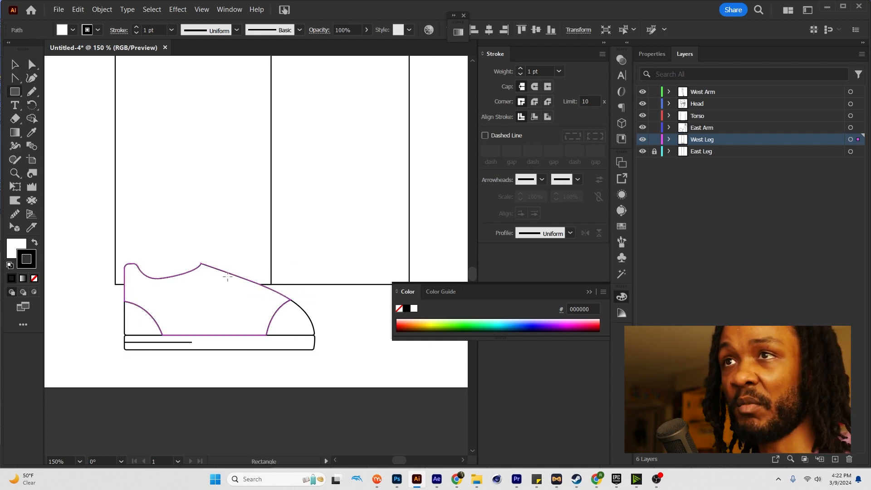
left_click_drag(19, 92, 55, 92)
left_click_drag(229, 279, 240, 311)
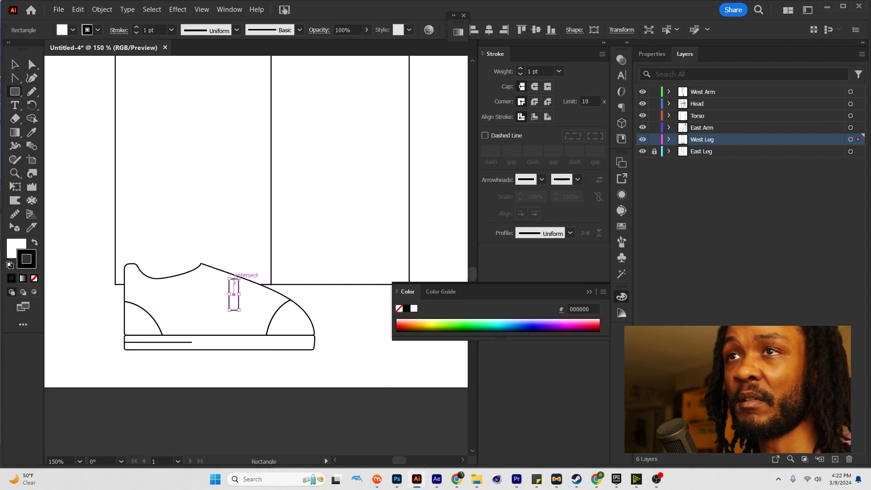
scroll(234, 279, "up", 3)
left_click(32, 104)
mouse_move(248, 264)
left_mouse_down()
mouse_move(266, 273)
mouse_move(226, 277)
mouse_move(263, 265)
mouse_move(268, 276)
mouse_move(245, 279)
left_mouse_up()
key("v")
key("r")
key("v")
scroll(243, 274, "up", 4)
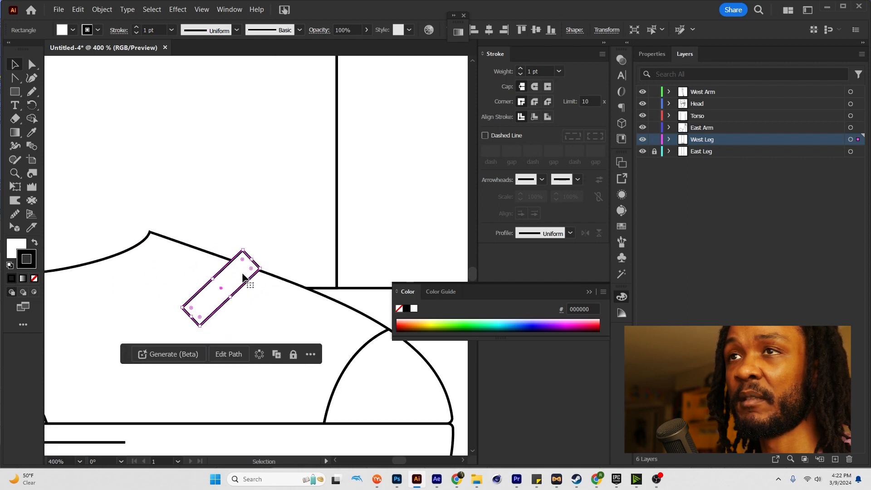
Step: Align the lace's upper end with the shoe's slope and fully round the two corners at its lower end
key("a")
left_click_drag(242, 244, 234, 253)
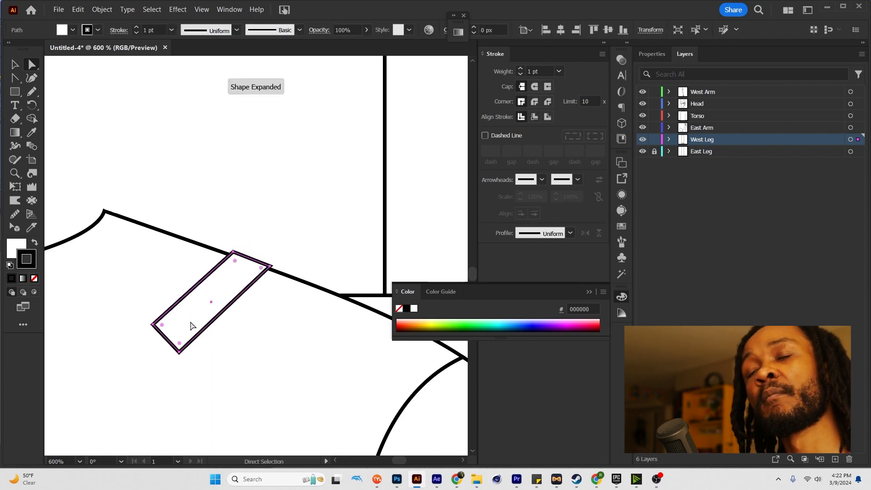
left_click(179, 351)
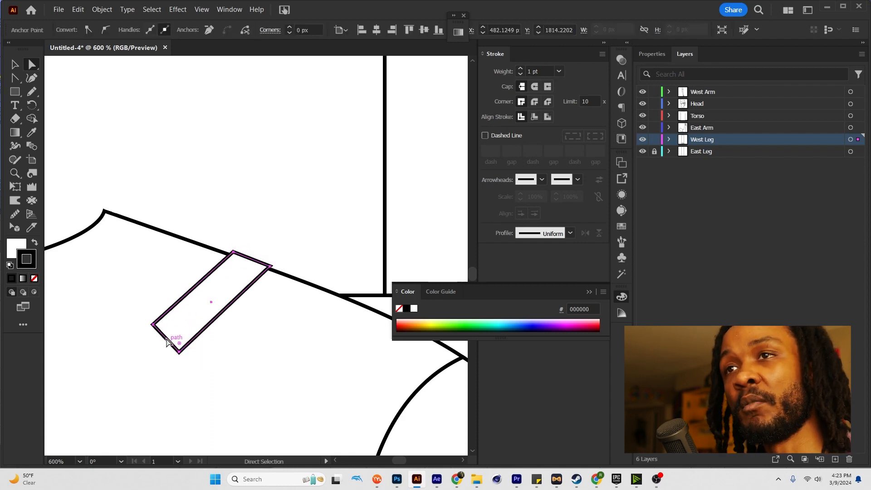
left_click(153, 325, "shift")
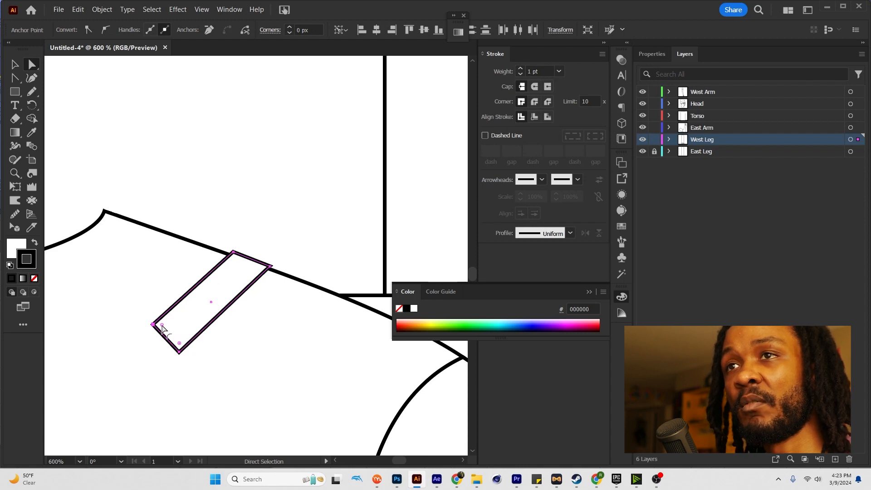
left_click_drag(163, 327, 196, 323)
left_click(366, 301)
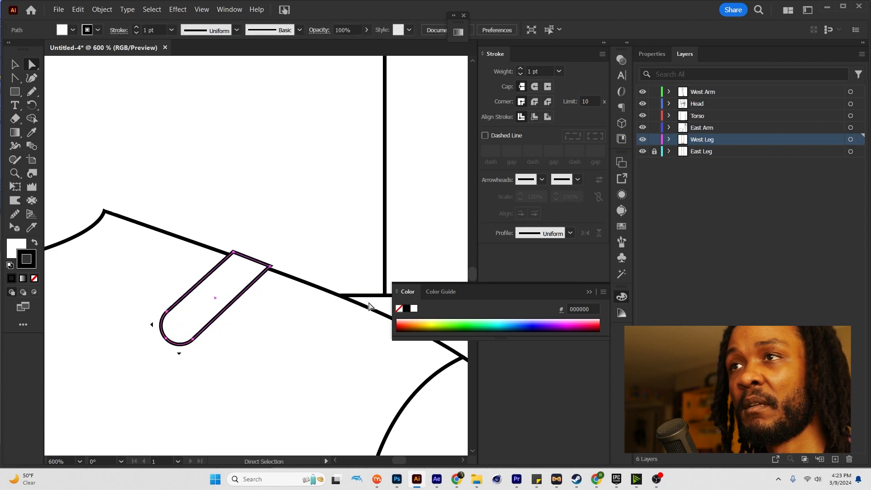
Step: Duplicate the lace along the shoe's sloped edge to make a row of four evenly spaced laces
scroll(365, 300, "down", 4)
scroll(363, 304, "up", 4)
left_click(317, 288)
left_click_drag(317, 288, 113, 243)
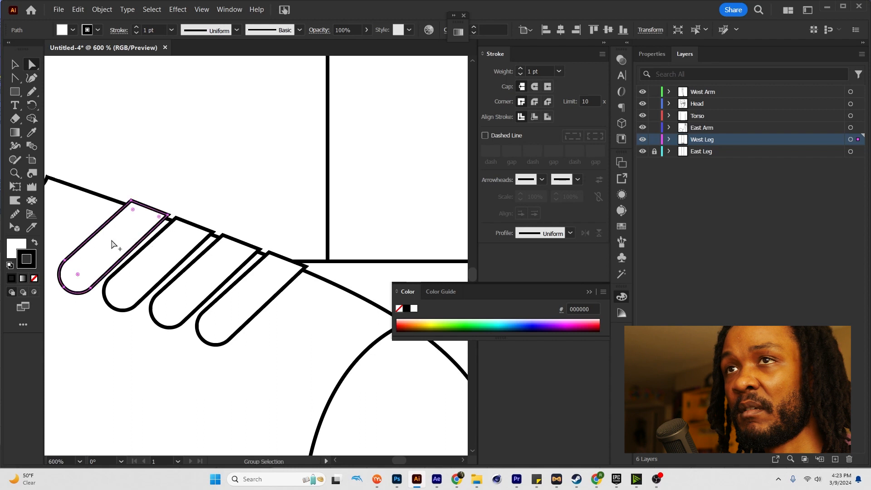
key("ctrl+1")
left_click(260, 270)
left_click_drag(211, 274, 278, 295)
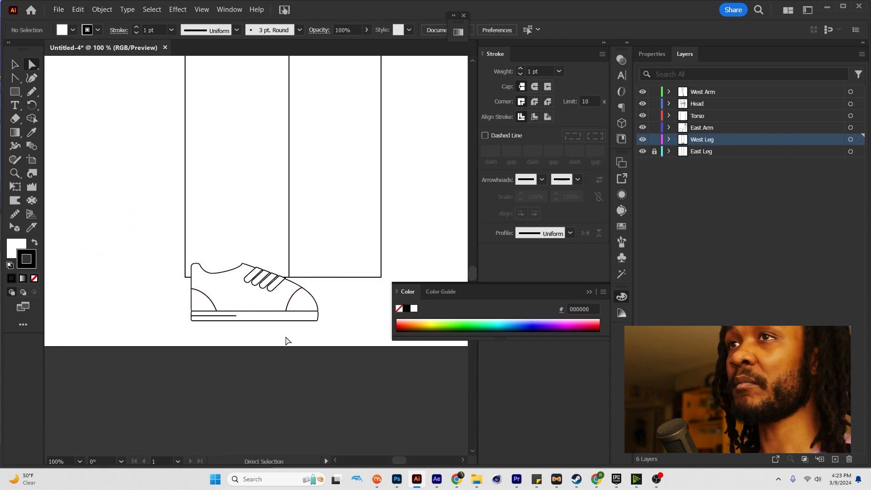
Step: Select the shoe upper, toe cap, heel patch, sole and laces in front of the leg and group them together
left_click_drag(334, 335, 181, 286)
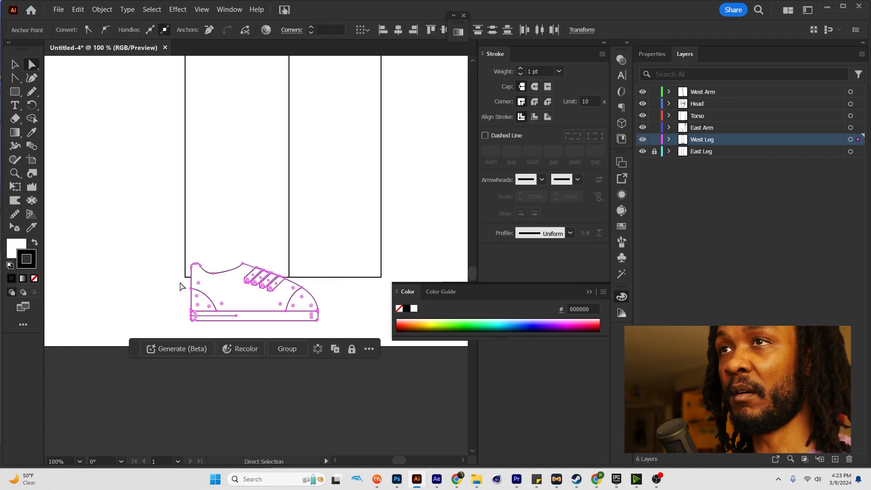
key("v")
left_click_drag(278, 287, 279, 288)
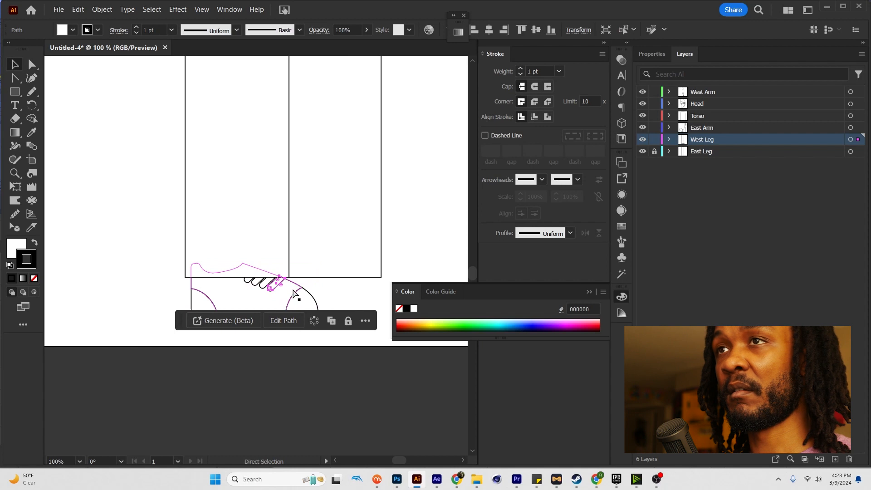
key("ctrl+shift+bracketright")
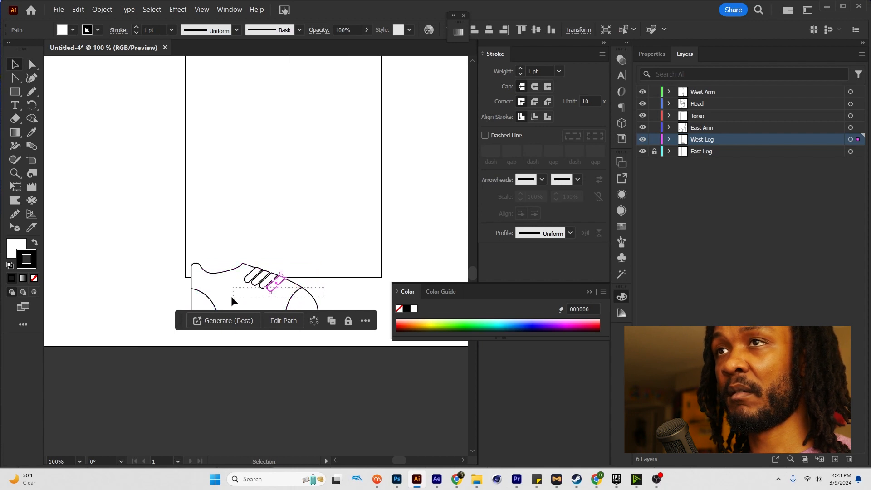
left_click(225, 286)
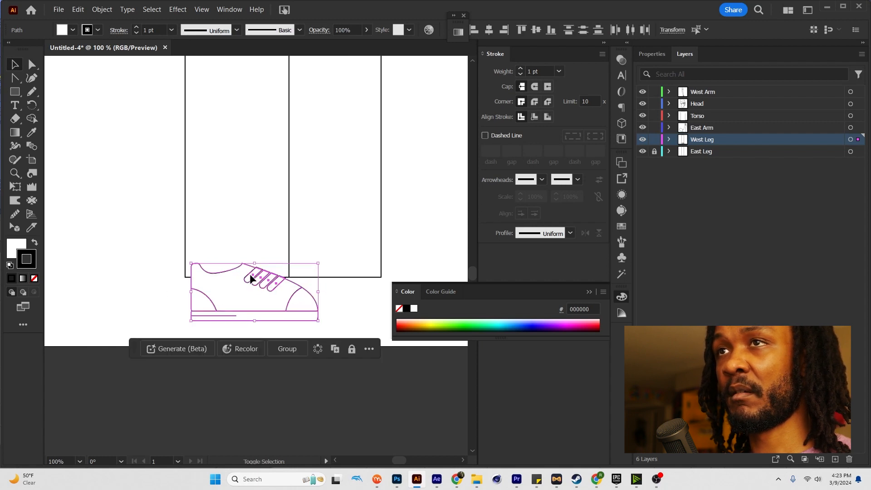
key("ctrl+g")
scroll(250, 274, "down", 2)
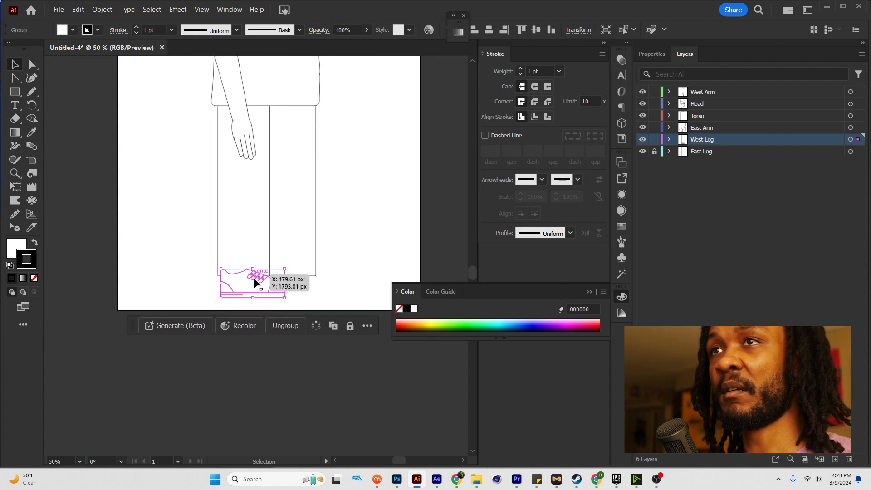
scroll(298, 344, "down", 1)
scroll(298, 347, "up", 3)
left_click(304, 326)
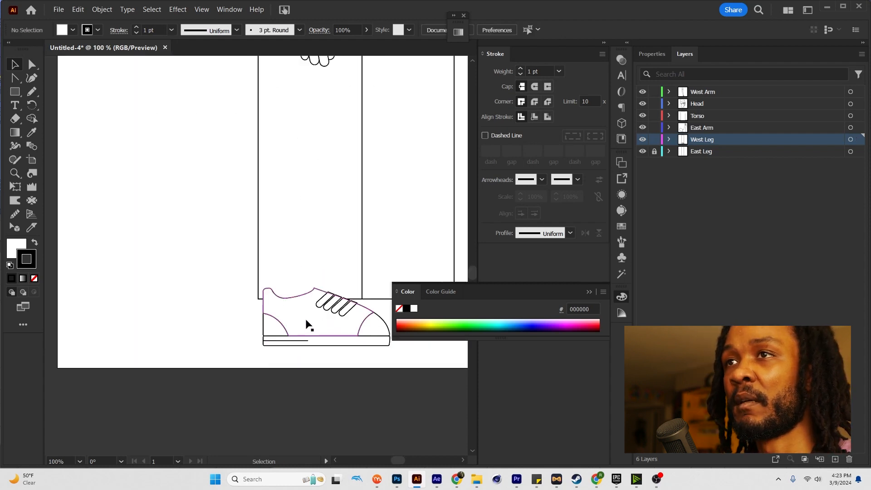
Step: Place the trouser leg in front of the shoe and move its lower front corner inward to taper the leg
key("a")
left_click(305, 278)
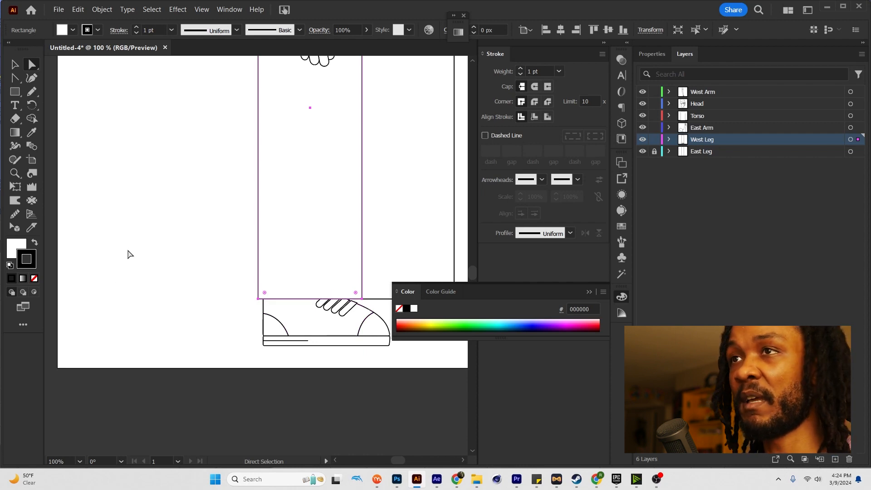
left_click_drag(362, 299, 350, 299)
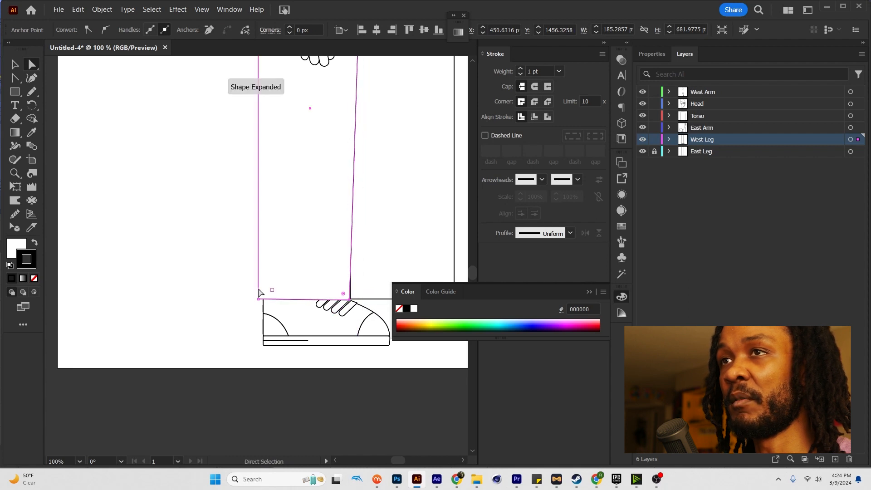
scroll(307, 261, "down", 3)
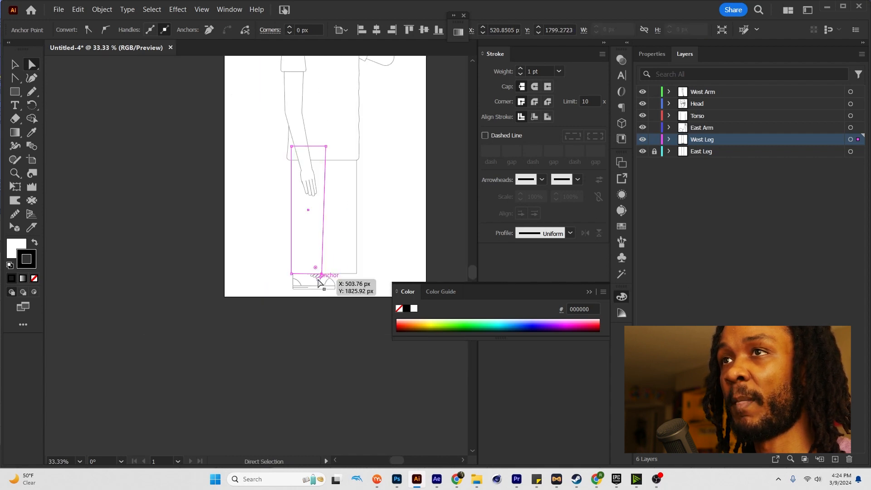
scroll(296, 276, "up", 4)
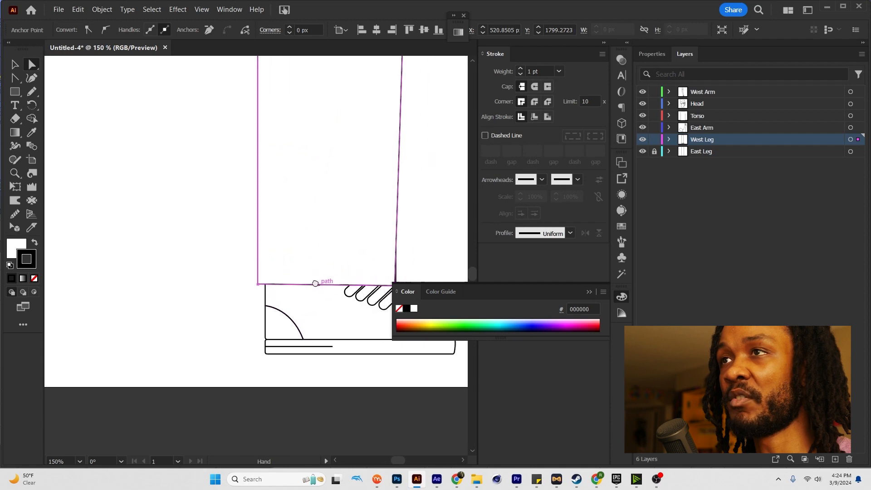
Step: Lower the trouser leg's bottom back corner over the heel and bend the hem into a shallow downward curve
left_click_drag(253, 285, 258, 299)
key("shift+c")
left_click_drag(322, 294, 222, 285)
key("space")
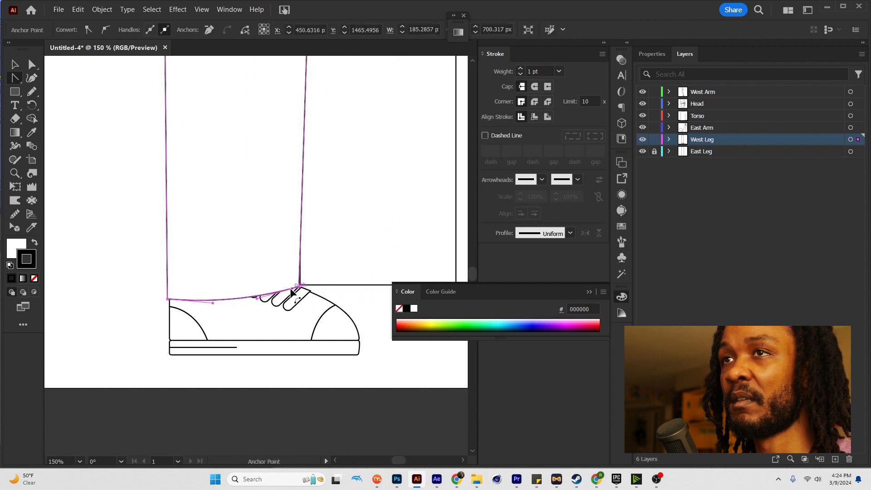
key("v")
left_click(344, 298)
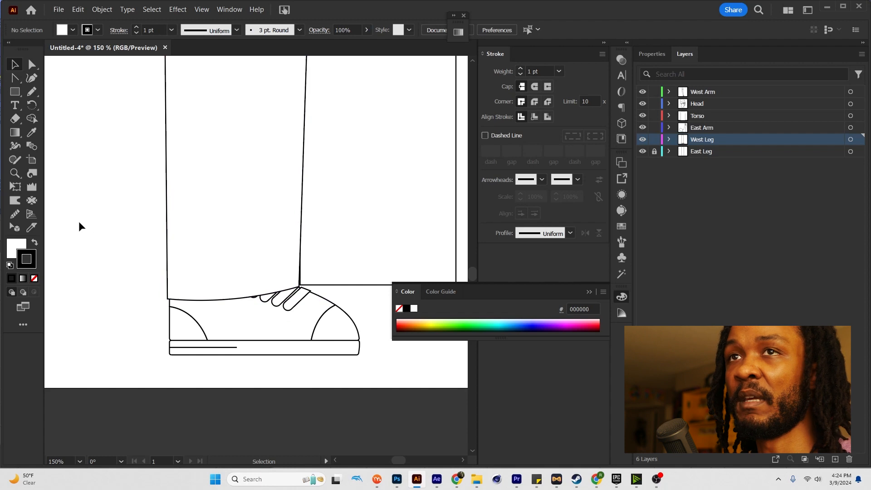
Step: Push the trouser hem into a soft wave above the shoe with a round distortion brush
left_click(180, 225)
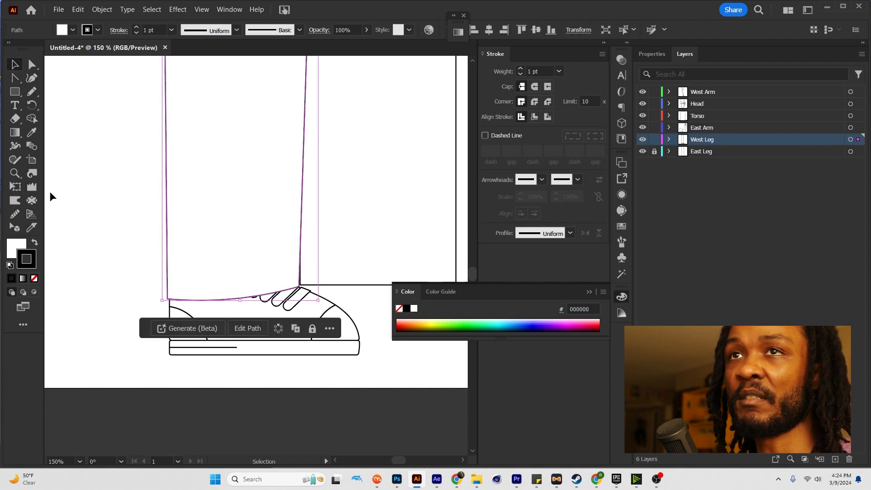
left_click(35, 179)
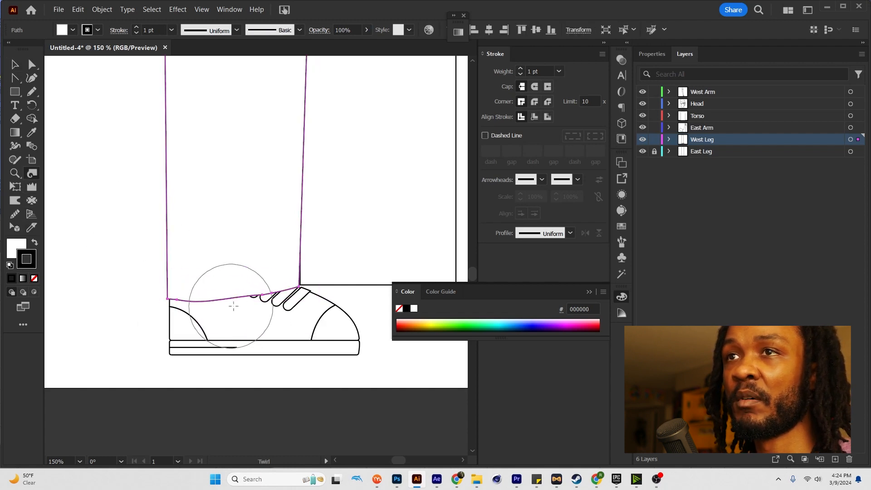
left_click_drag(235, 304, 223, 305)
key("v")
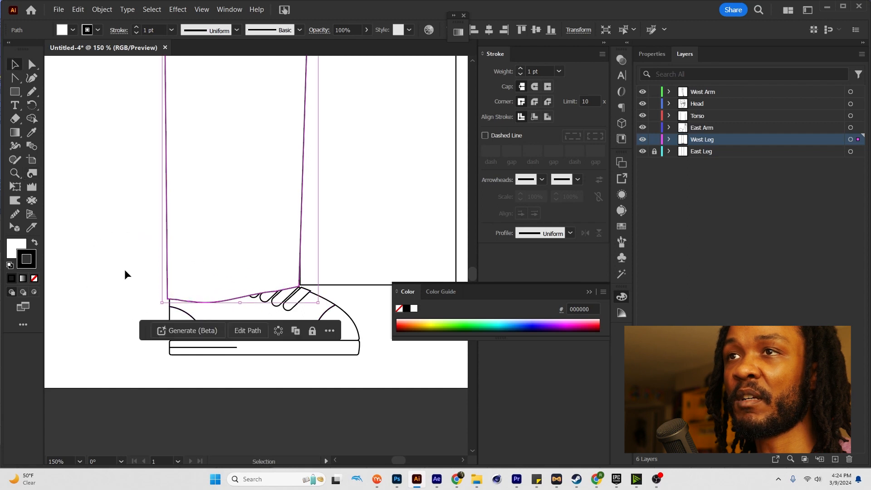
left_click(125, 269)
Step: Draw a rectangle on the side of the shoe upper, resting on the sole between the heel patch and toe cap
scroll(125, 269, "down", 2)
left_click_drag(274, 253, 354, 290)
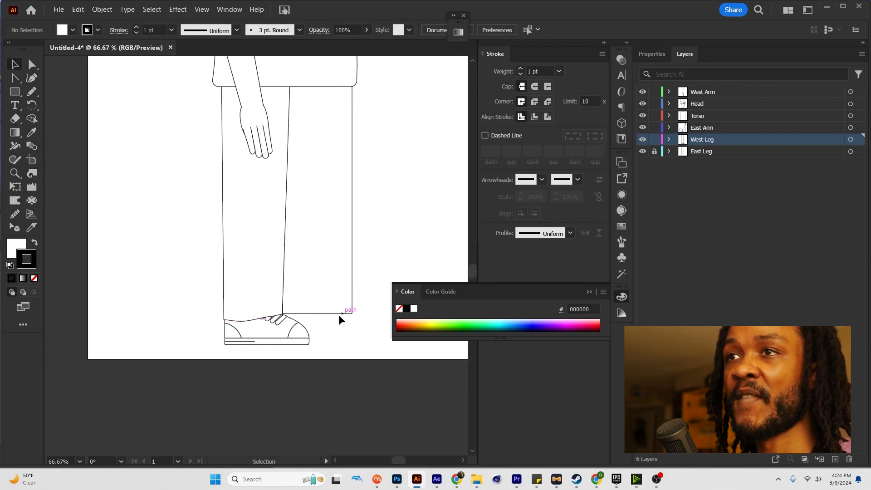
scroll(336, 333, "down", 2)
scroll(336, 333, "down", 1)
scroll(312, 333, "up", 7)
left_click(248, 342)
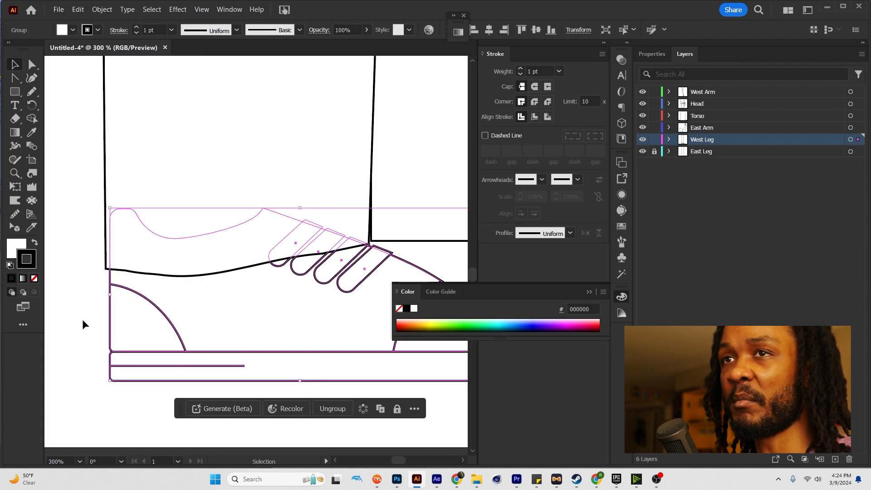
left_click(83, 319)
key("a")
left_click(249, 327)
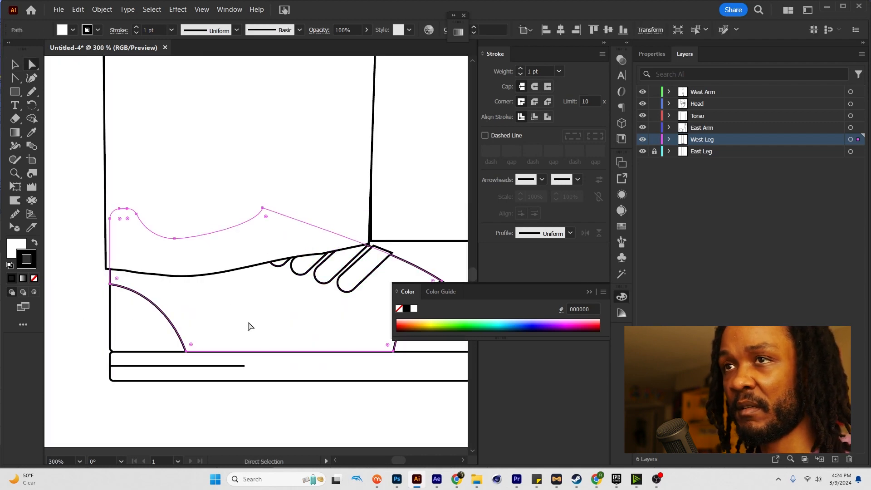
key("m")
mouse_move(208, 292)
left_mouse_down()
mouse_move(327, 334)
mouse_move(347, 351)
left_mouse_up()
Step: Skew the rectangle with Free Transform so its base meets the heel patch and its top leans toward the toe over the laces
key("a")
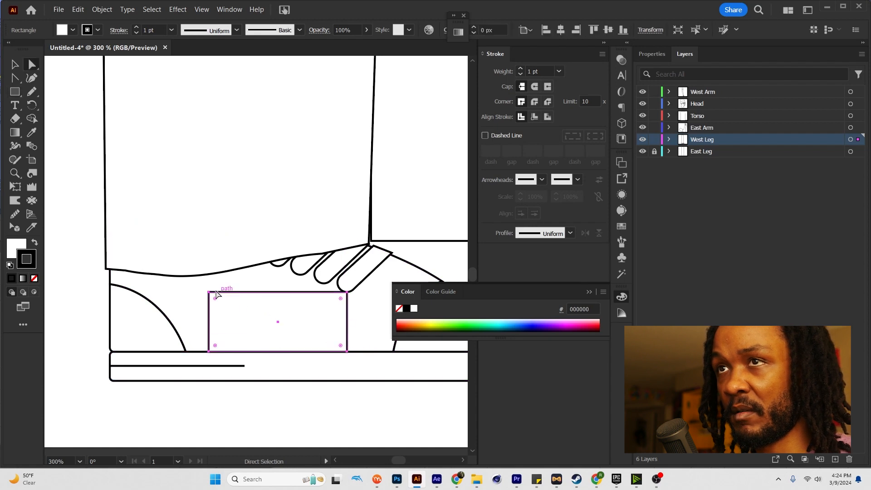
key("e")
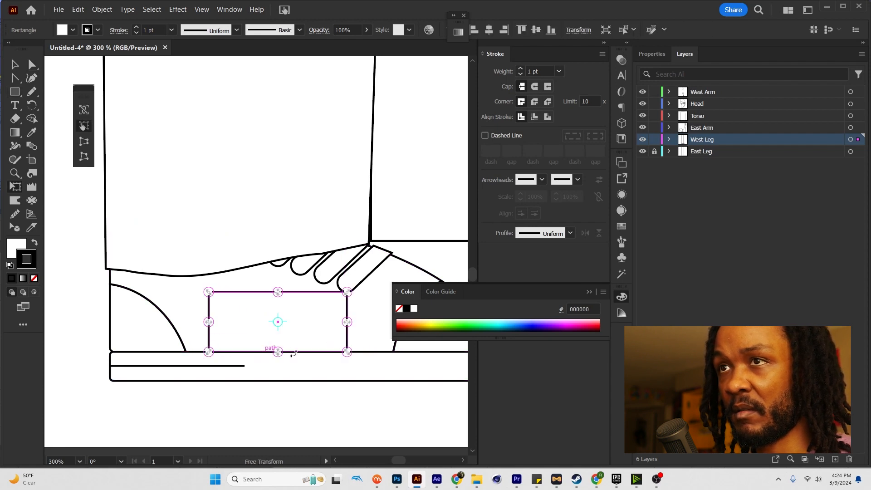
left_click_drag(276, 351, 256, 352)
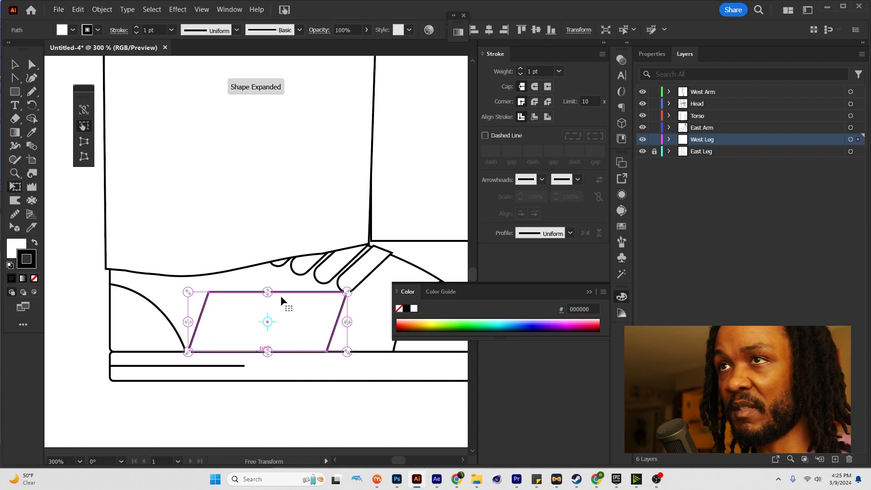
left_click_drag(267, 292, 357, 241)
key("space")
left_click_drag(360, 272, 272, 276)
Step: Raise the slanted panel's upper back corner so its top edge slopes above the shoe's instep line
key("a")
left_click(384, 268)
left_click(324, 289)
left_click(274, 291, "shift")
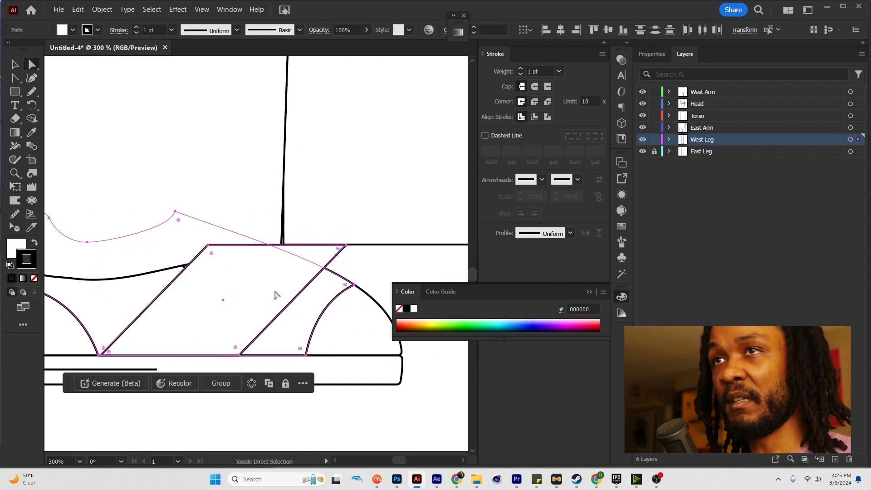
left_click_drag(208, 245, 232, 216)
Step: Select the slanted panel with the shoe upper and erase the part outside the upper with Shape Builder
left_click(383, 272)
left_click(327, 288)
left_click(286, 279, "shift")
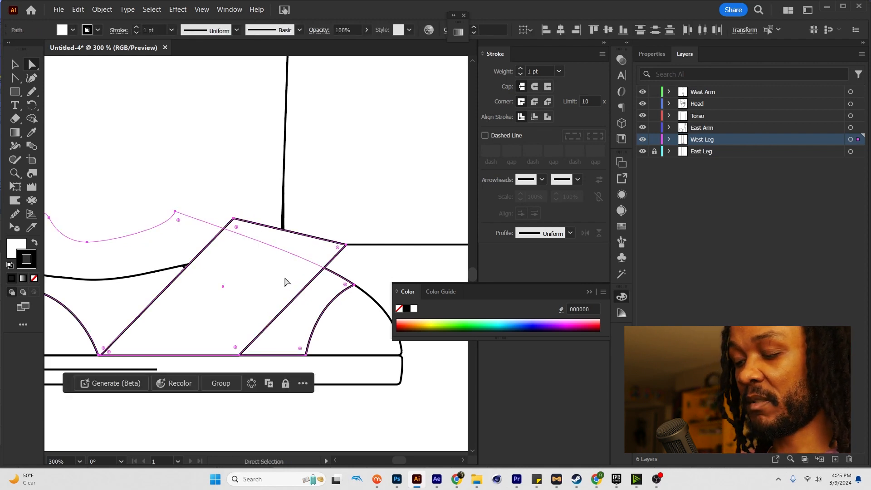
left_click_drag(307, 279, 58, 88)
left_click(32, 119)
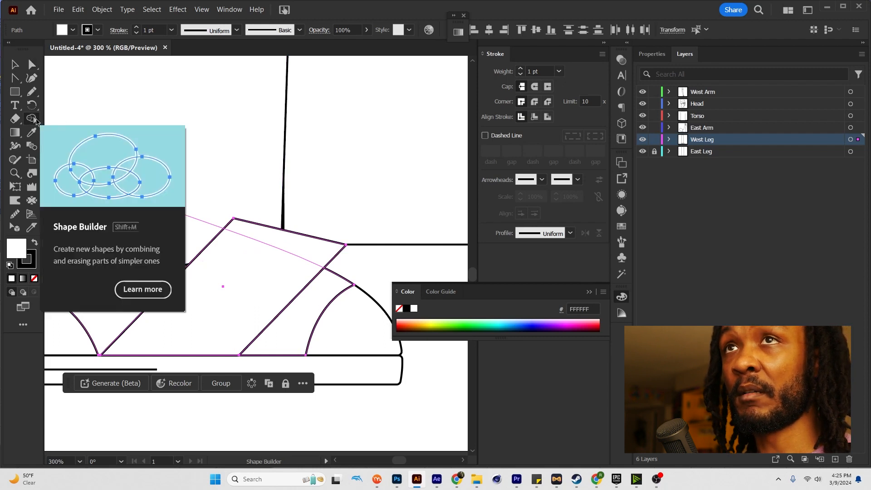
left_click(313, 248, "alt")
key("a")
left_click(346, 259)
Step: Cut the slanted panel and paste it in place inside the shoe group, directly in front of the upper and behind the laces
left_click(287, 278)
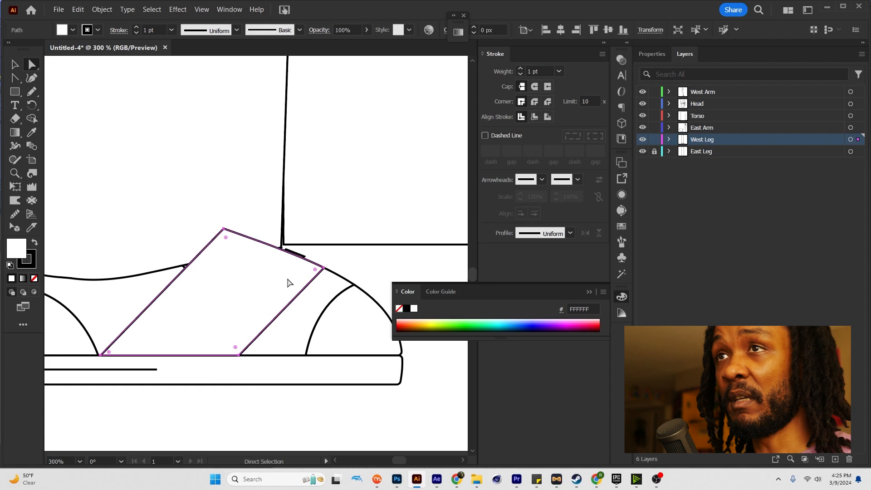
key("ctrl+bracketleft")
key("ctrl+bracketleft")
key("ctrl+bracketright")
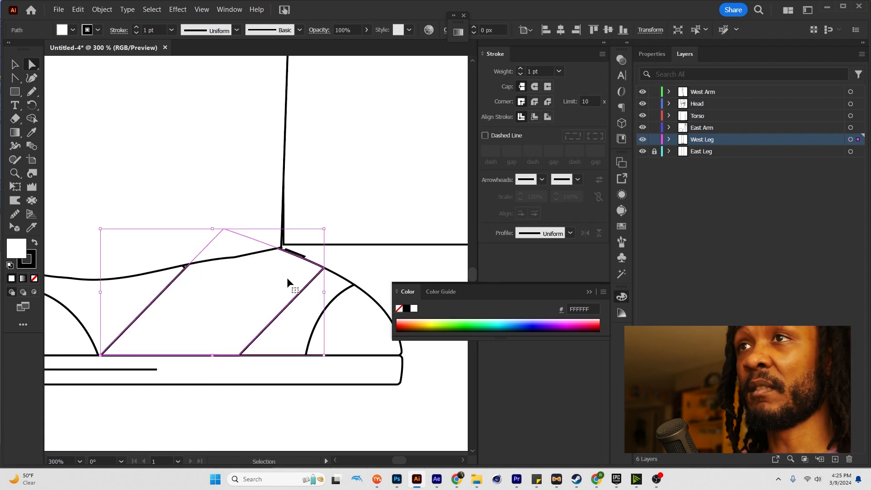
key("ctrl+x")
key("v")
double_click(288, 278)
double_click(287, 279)
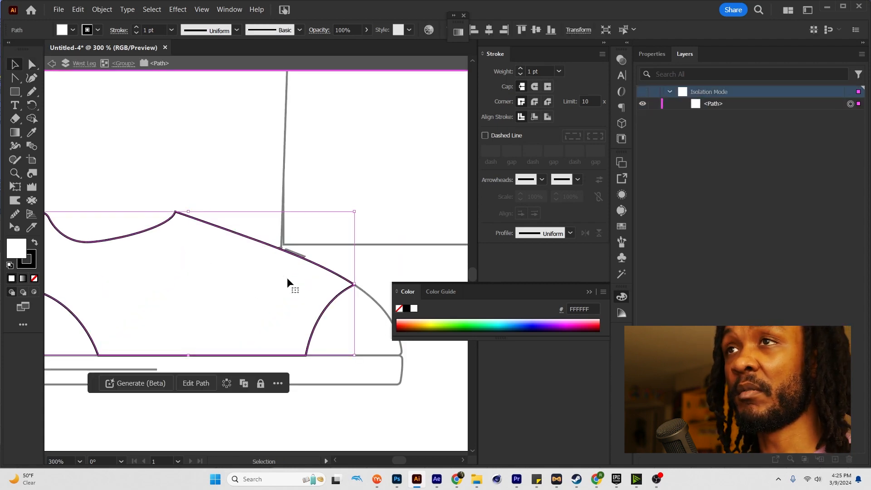
key("ctrl+f")
key("Escape")
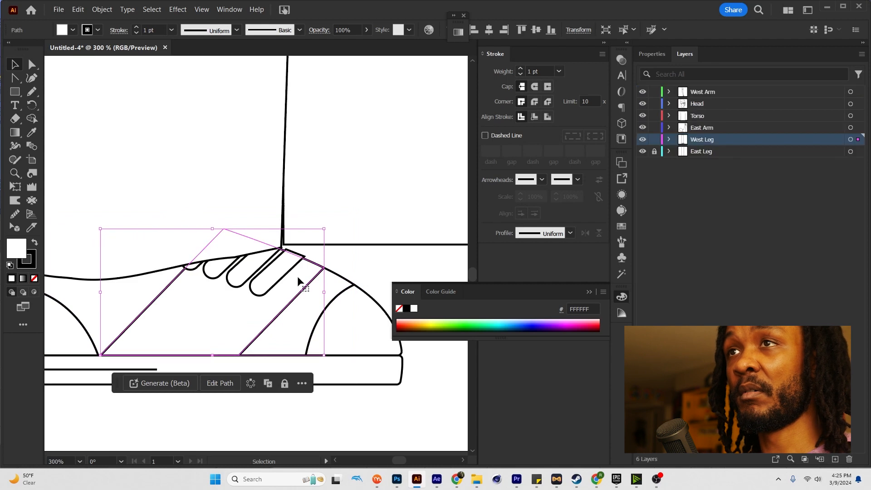
key("a")
left_click(357, 266)
Step: Isolate the shoe group and draw a circle about 16 px wide around the rearmost lace's lower end, sending it backward
scroll(356, 266, "down", 3)
left_click_drag(375, 269, 328, 276)
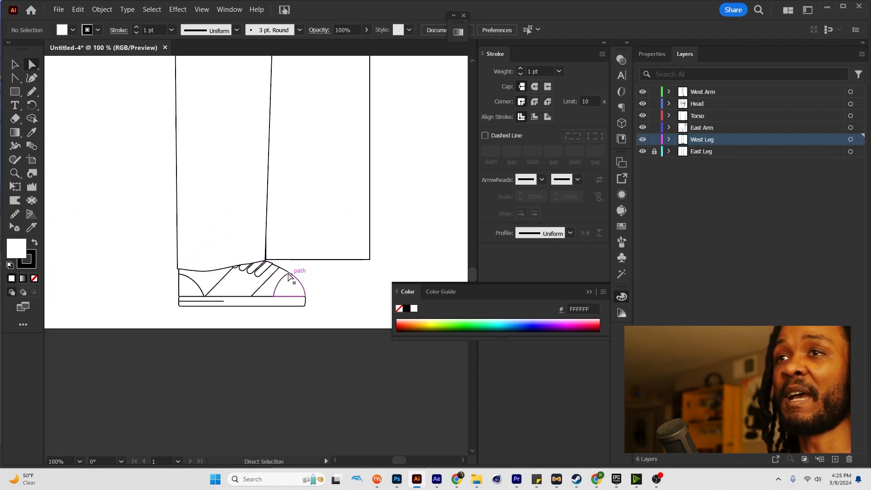
scroll(289, 274, "up", 3)
left_click_drag(230, 272, 248, 346)
scroll(311, 320, "up", 2)
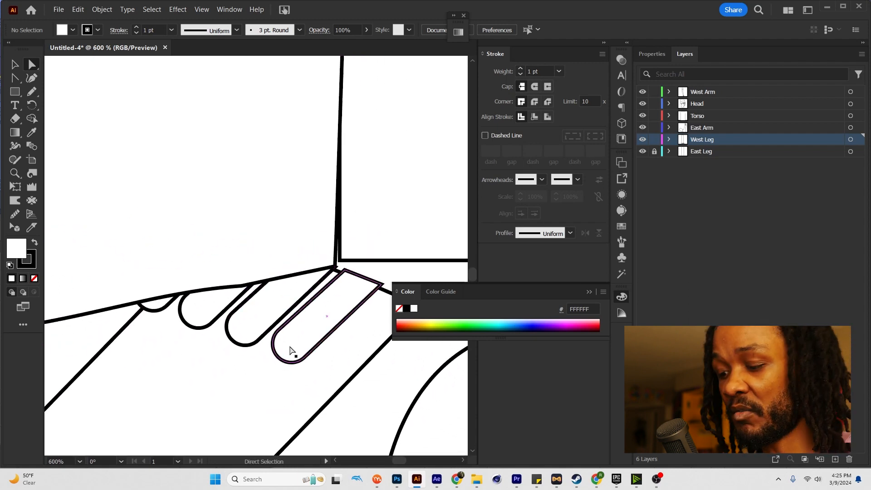
left_click(254, 371)
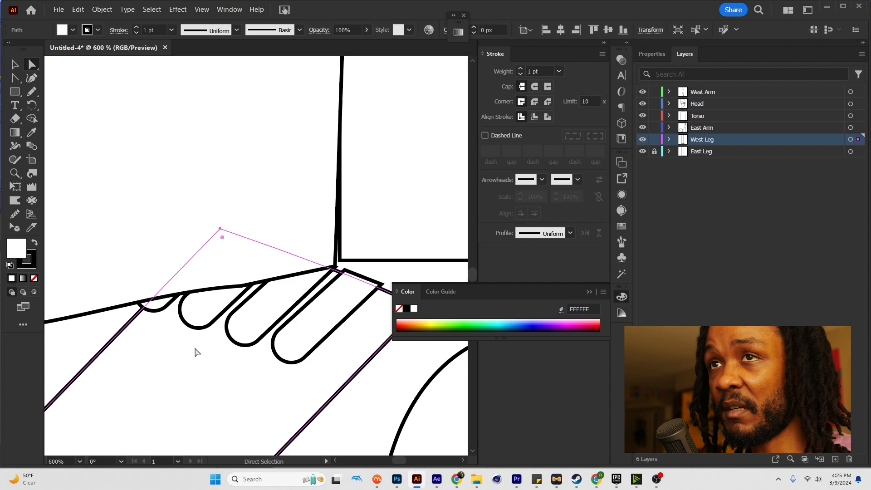
key("v")
double_click(123, 328)
key("l")
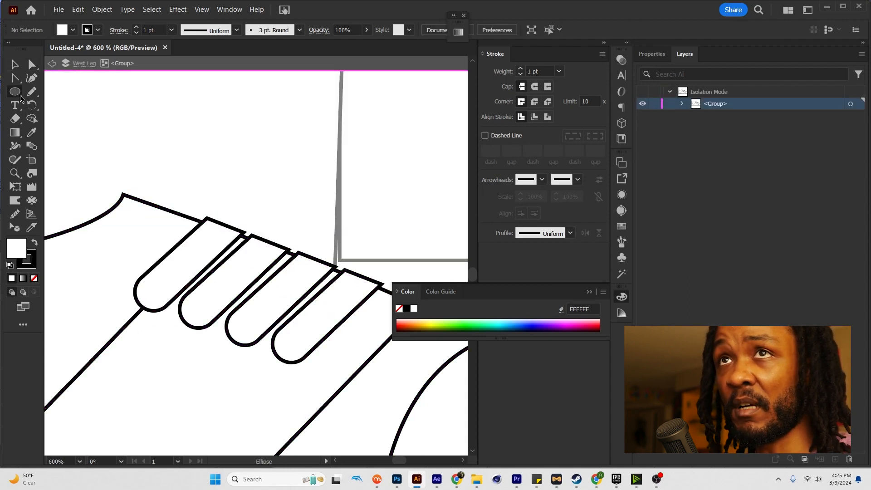
left_click_drag(130, 270, 176, 327)
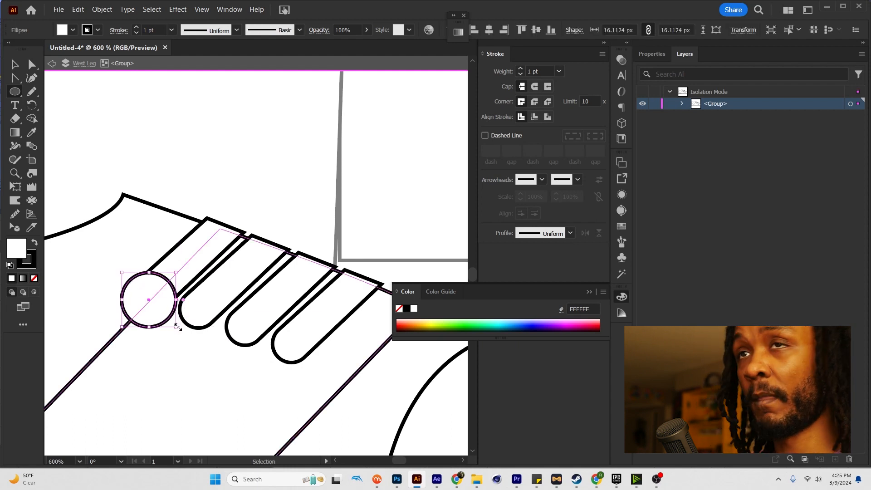
key("ctrl+[")
Step: Duplicate the circle behind the lower ends of the other three laces and leave the shoe group
key("v")
left_click_drag(151, 318, 188, 337)
key("ctrl+[")
left_click_drag(189, 337, 235, 354)
left_click_drag(235, 355, 282, 371)
scroll(248, 351, "down", 3)
double_click(371, 347)
scroll(371, 348, "down", 1)
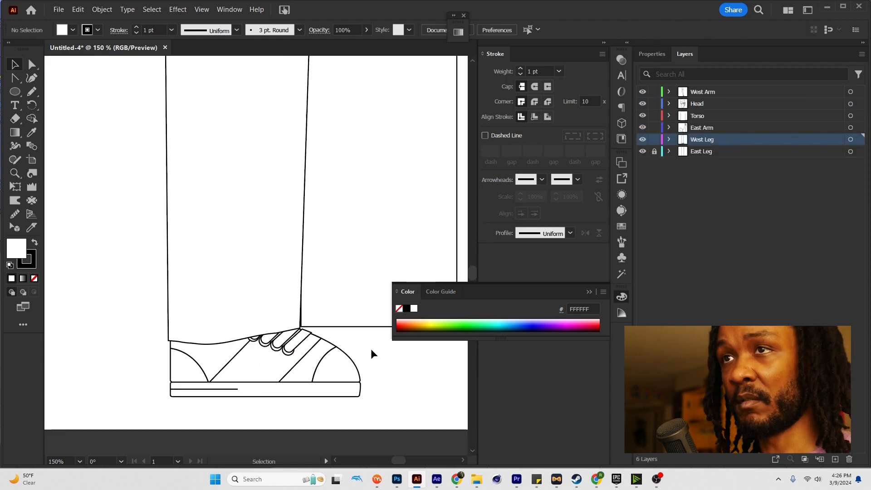
Step: Duplicate the finished shoe group forward under the east leg and cut the duplicate from the West Leg layer
left_click_drag(341, 348, 314, 366)
left_click(293, 378)
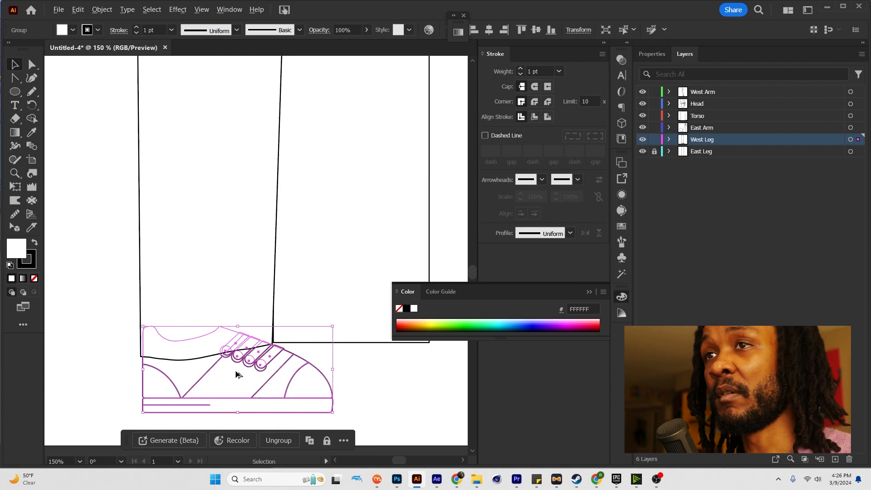
left_click_drag(181, 374, 327, 377)
key("Delete")
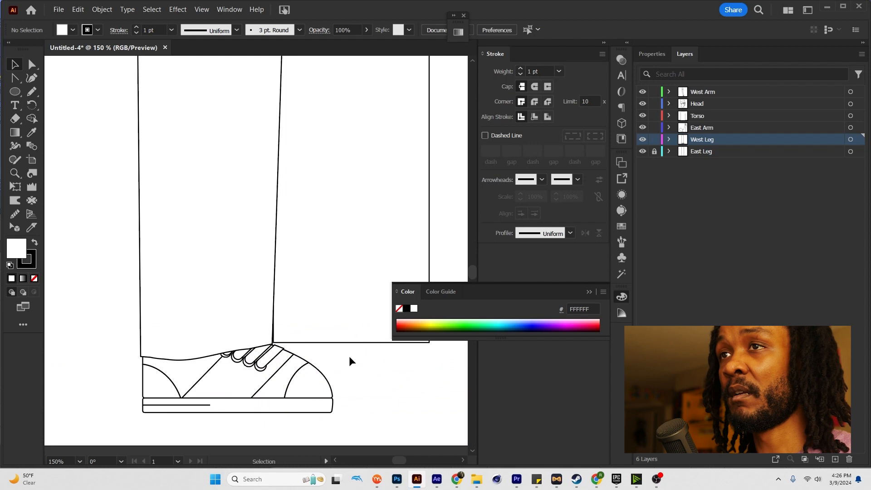
Step: Unlock the East Leg layer, isolate its leg rectangle and paste the cut shoe in place there
scroll(352, 330, "down", 1)
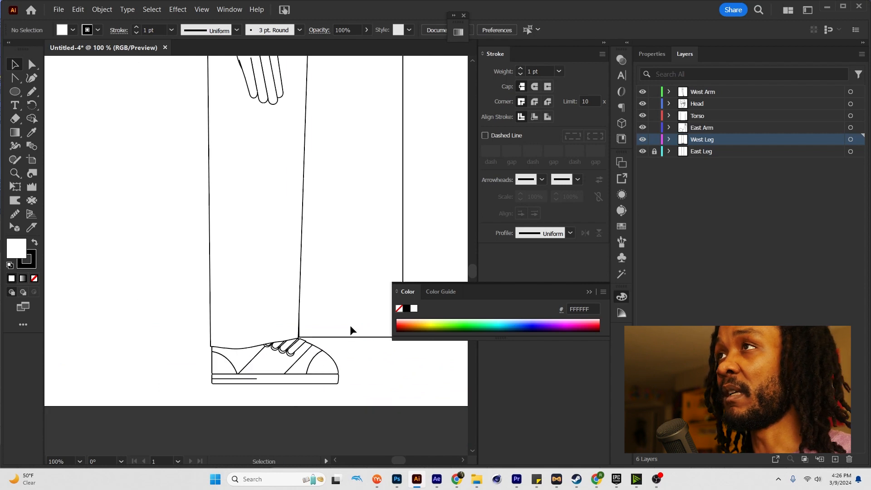
left_click(649, 154)
double_click(351, 289)
key("ctrl+f")
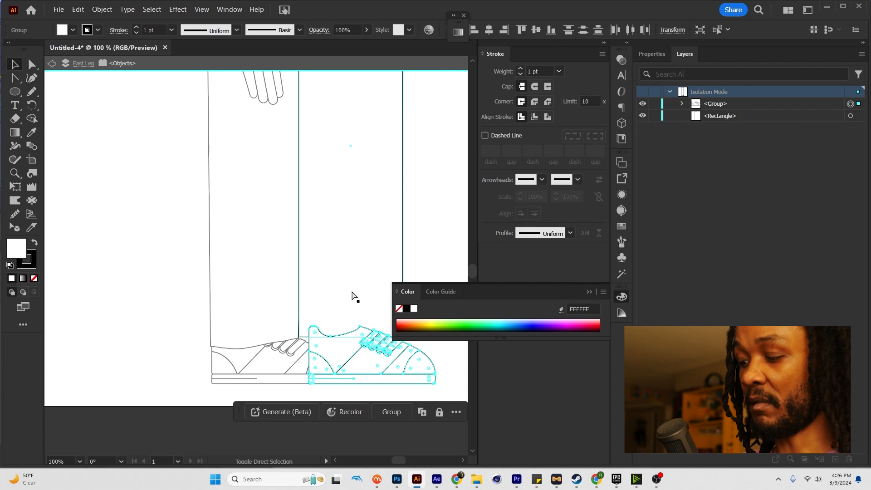
Step: Send the pasted shoe behind the east leg rectangle and exit isolation mode
key("ctrl+shift+bracketleft")
right_click(346, 352)
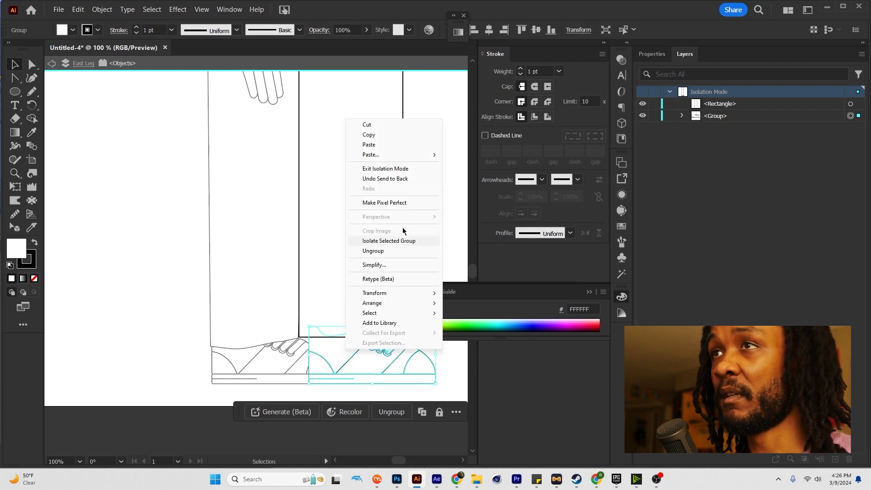
mouse_move(402, 303)
left_click(467, 333)
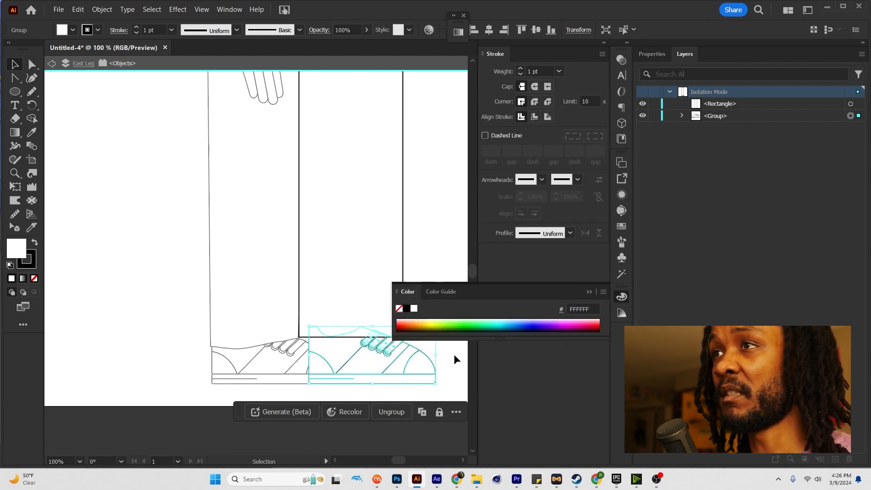
left_click(453, 354)
key("space")
left_click_drag(338, 259, 278, 246)
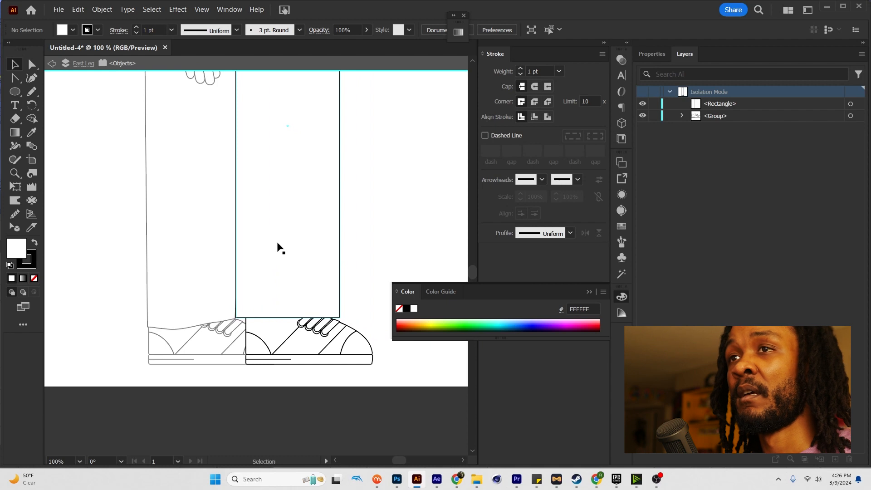
double_click(373, 246)
scroll(353, 240, "down", 4)
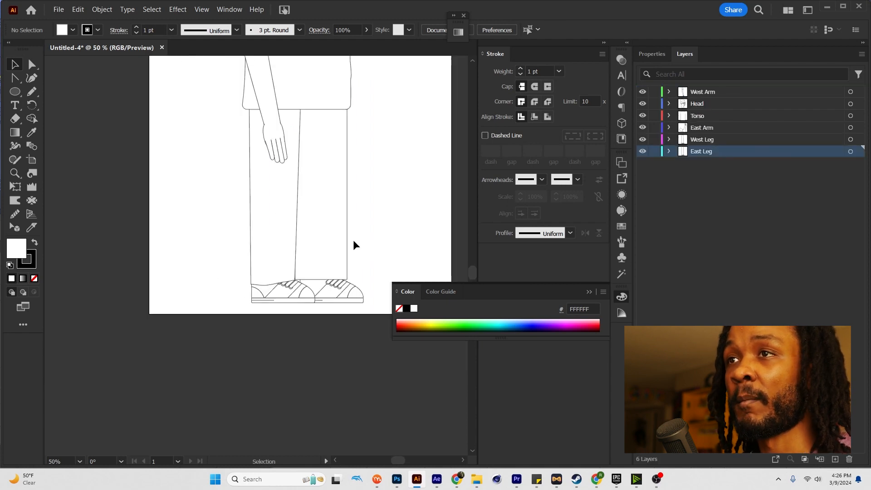
Step: Taper the east trouser leg by moving its lower front corner inward and lowering its bottom back corner over the shoe
scroll(350, 243, "up", 4)
key("a")
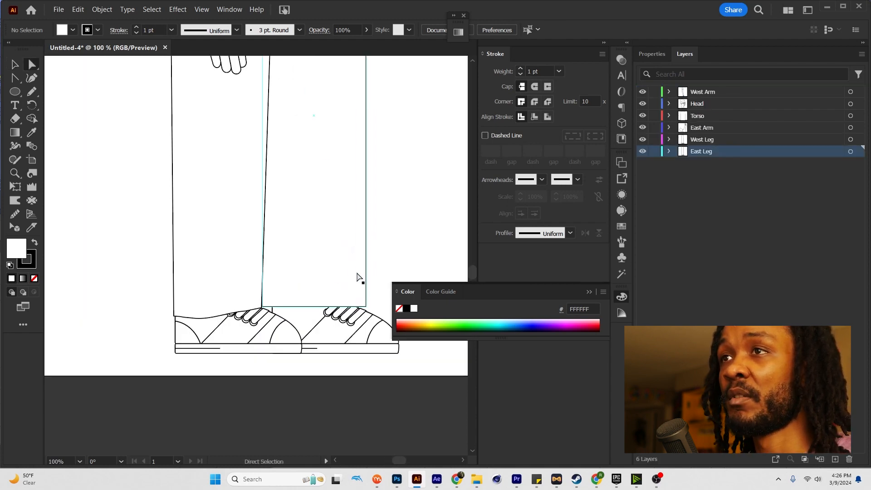
left_click(351, 271)
left_click(367, 308)
left_click_drag(367, 310, 359, 310)
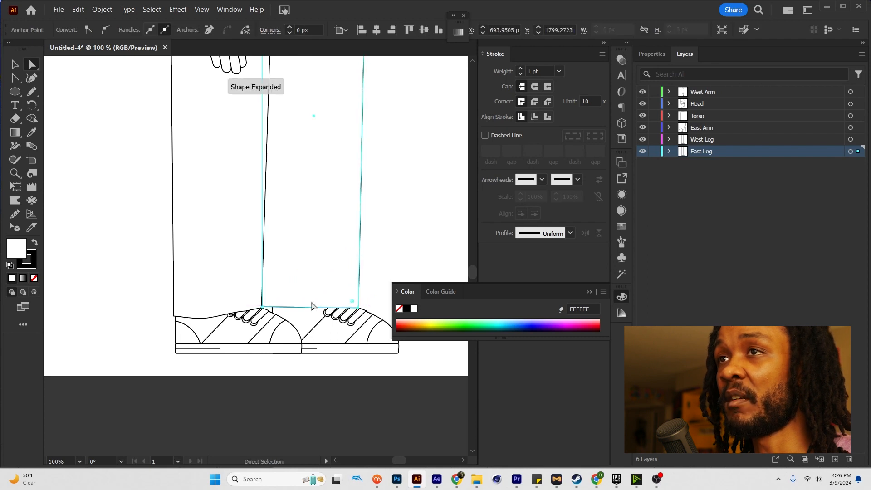
left_click_drag(263, 310, 263, 317)
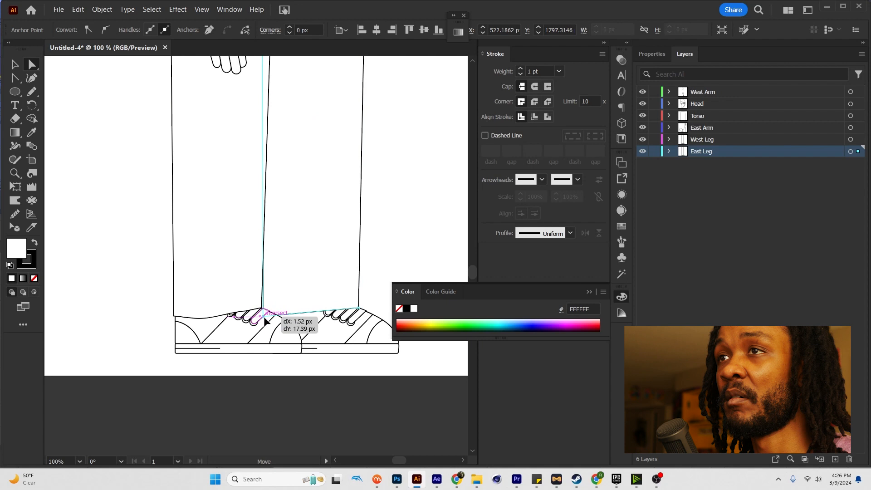
Step: Bend the east trouser leg's hem into a shallow curve and push it into a soft wave with the Twirl brush
left_click(14, 80)
left_click_drag(318, 312, 321, 312)
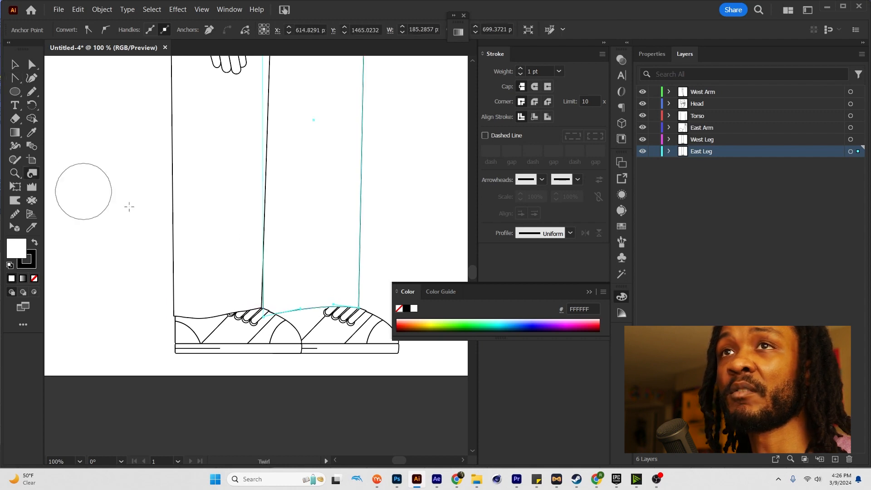
left_click(317, 307)
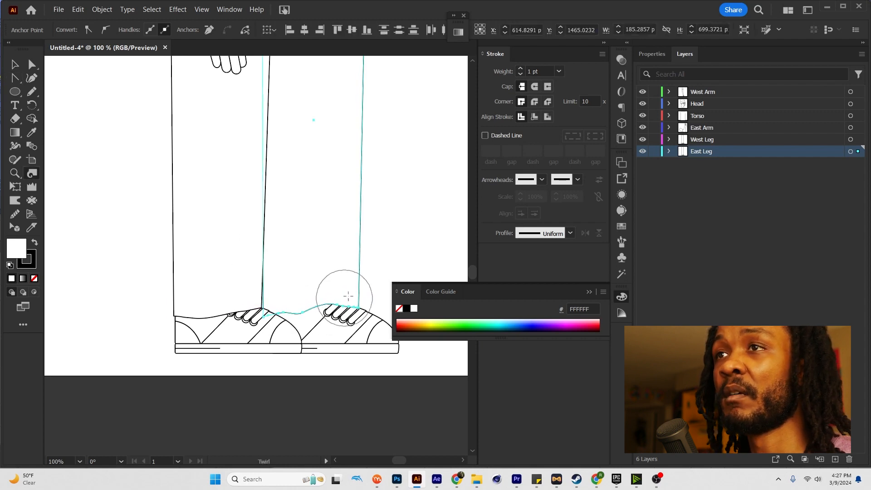
key("ctrl+z")
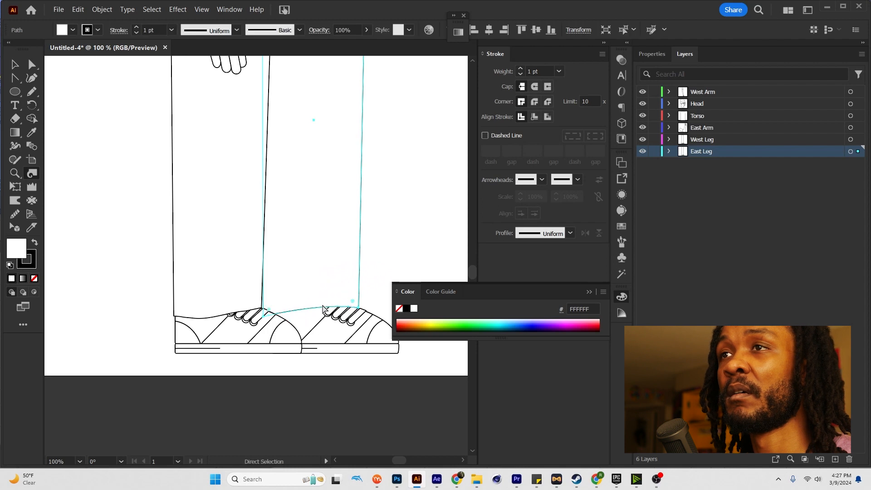
left_click(321, 311)
key("v")
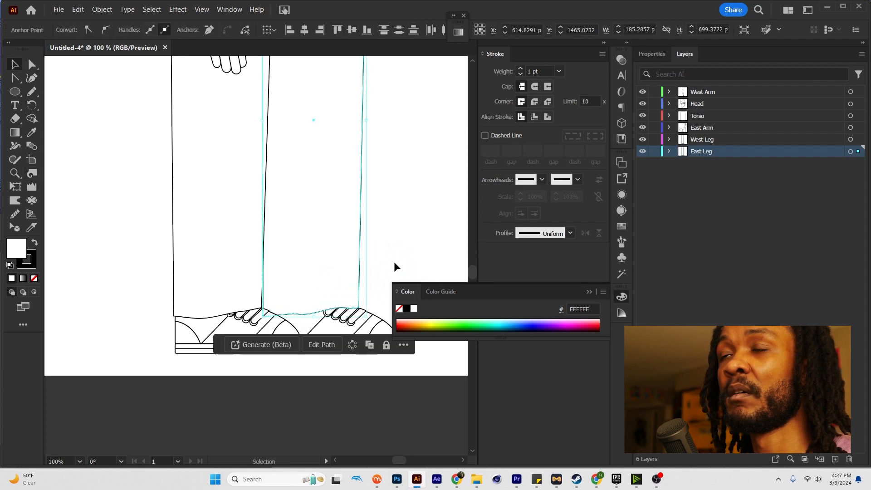
left_click(394, 263)
scroll(393, 241, "down", 2)
left_click_drag(387, 223, 302, 312)
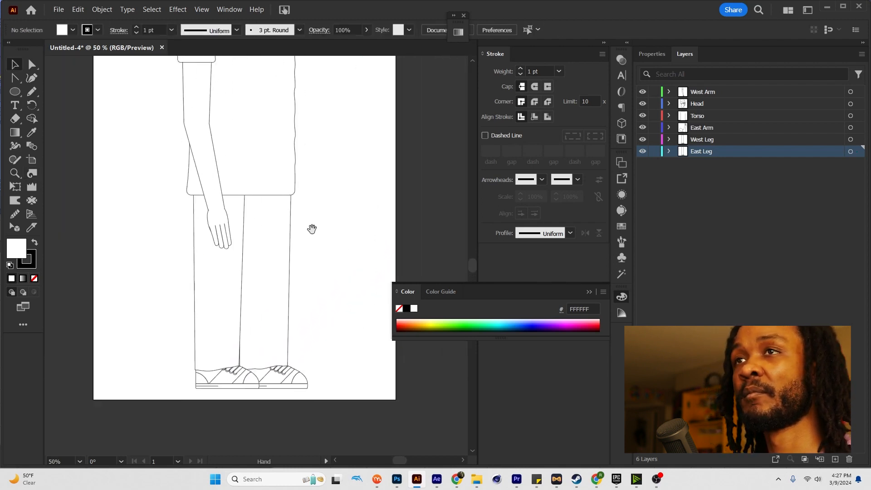
Step: Shorten the shirt by raising the bottom edge of the torso slightly above the tops of the trousers
scroll(293, 306, "down", 2)
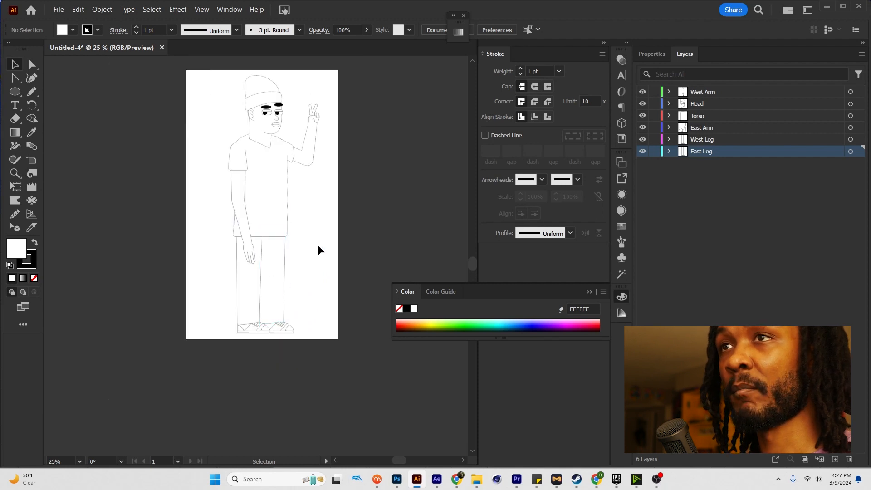
key("a")
left_click(272, 226)
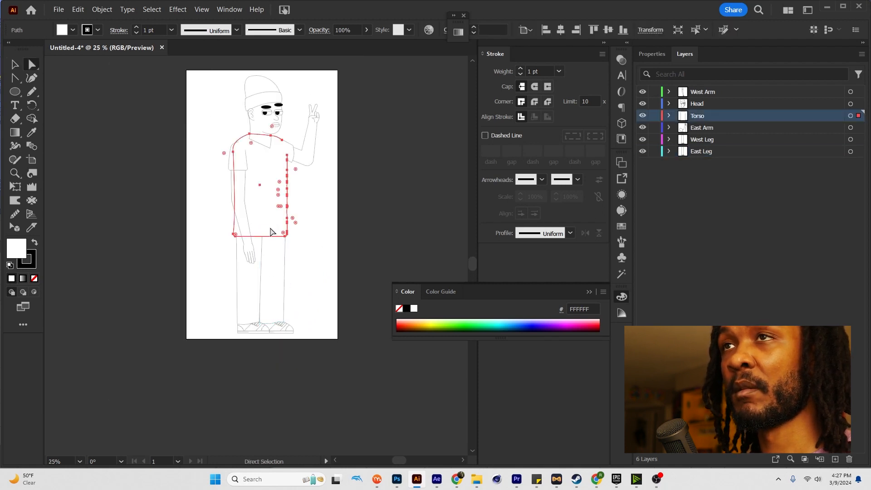
scroll(254, 243, "up", 1)
scroll(255, 243, "up", 1)
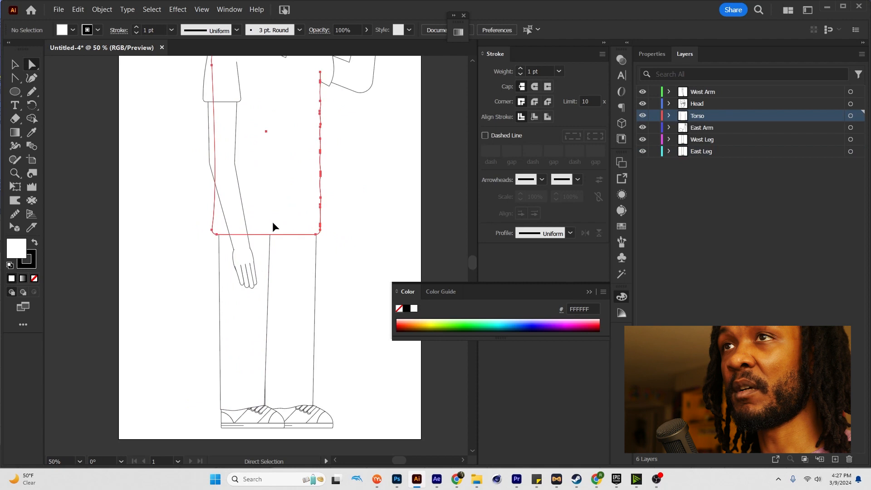
key("v")
left_click_drag(266, 234, 266, 217)
left_click(348, 220)
scroll(348, 220, "down", 2)
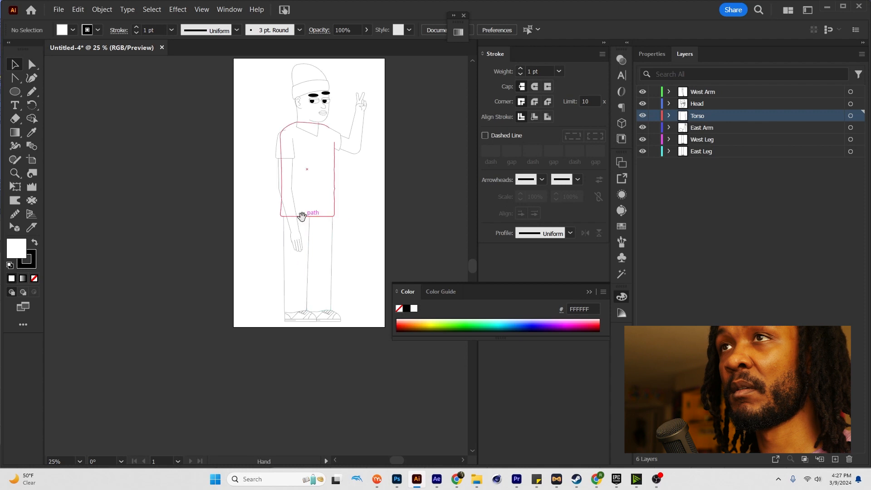
scroll(286, 240, "up", 2)
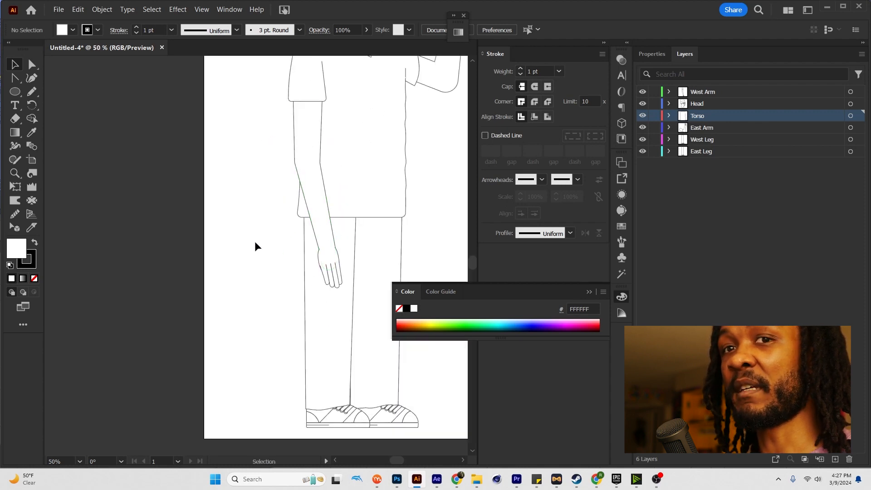
Step: Cut the west arm across the wrist with the Knife tool and delete the hand shape below the cut
key("a")
left_click(330, 236)
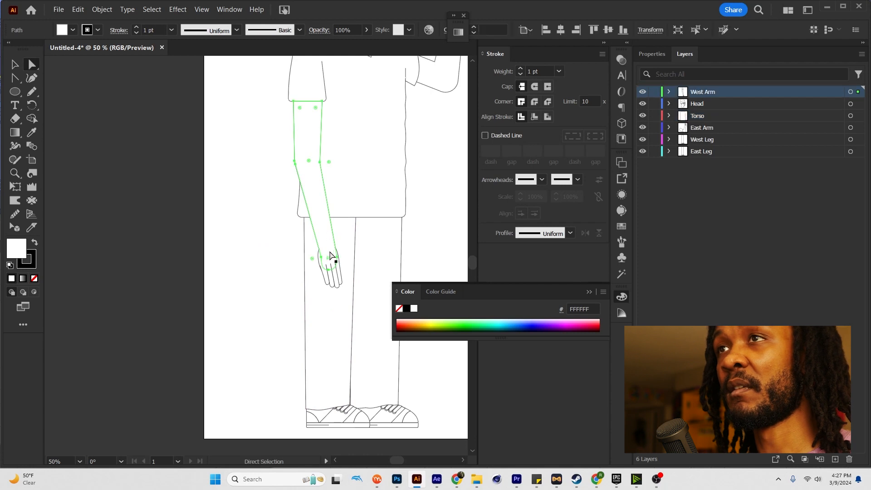
key("v")
left_click(334, 274)
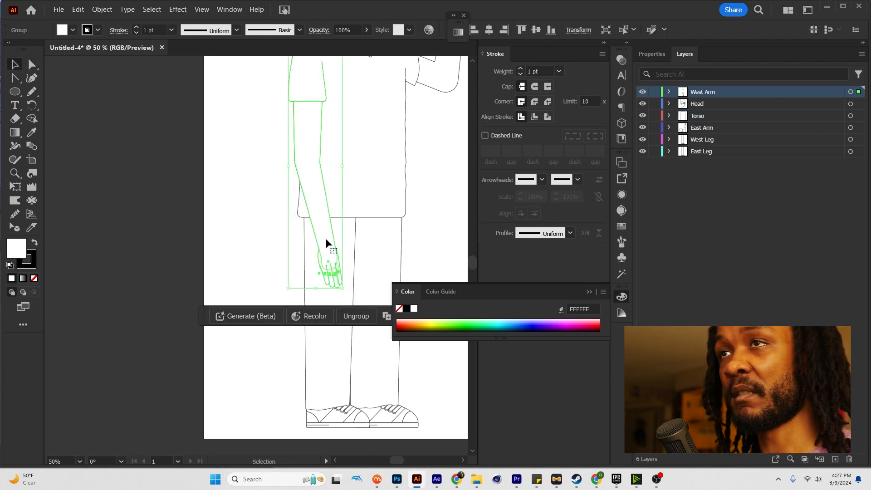
key("i")
left_click(31, 227)
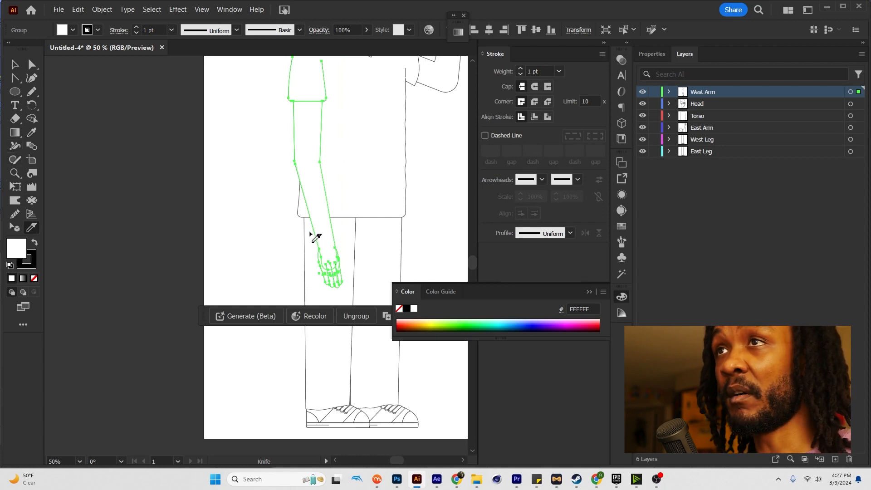
key("a")
mouse_move(340, 226)
left_mouse_down()
mouse_move(333, 259)
mouse_move(341, 278)
left_mouse_up()
left_click(266, 239)
left_click(330, 244)
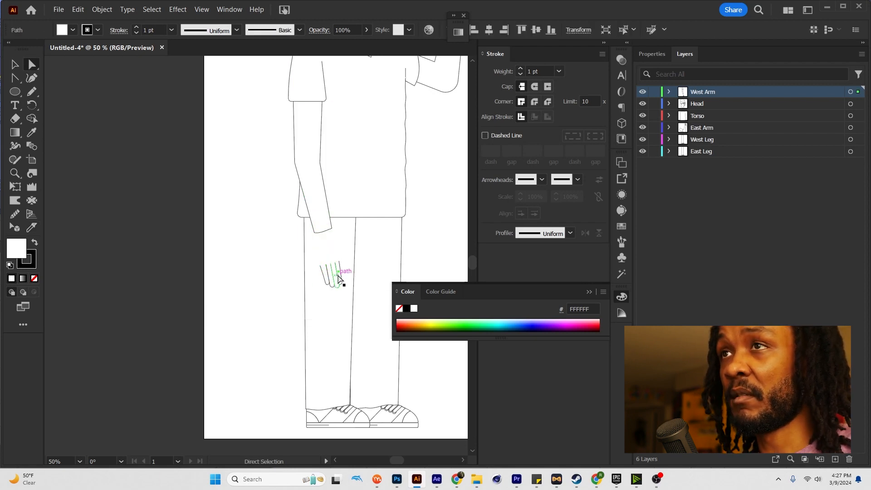
Step: Delete the leftover finger lines of the removed west hand
scroll(341, 277, "up", 3)
key("Delete")
left_click(327, 272)
key("Delete")
left_click(311, 275)
key("Delete")
left_click(300, 273)
key("Delete")
scroll(302, 240, "down", 4)
scroll(292, 227, "up", 3)
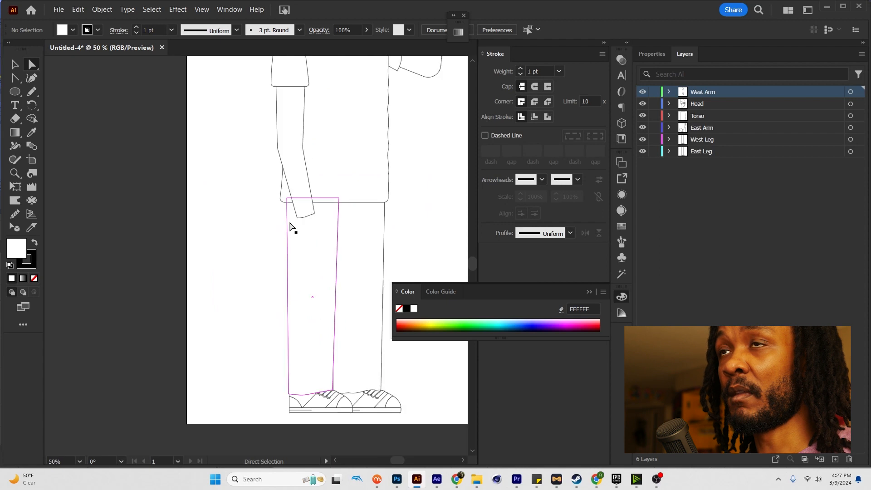
Step: Draw a thin rectangle on the West Leg layer across the arm's cut end and rotate it to match the slant of the wrist
scroll(291, 227, "down", 4)
left_click_drag(318, 213, 313, 225)
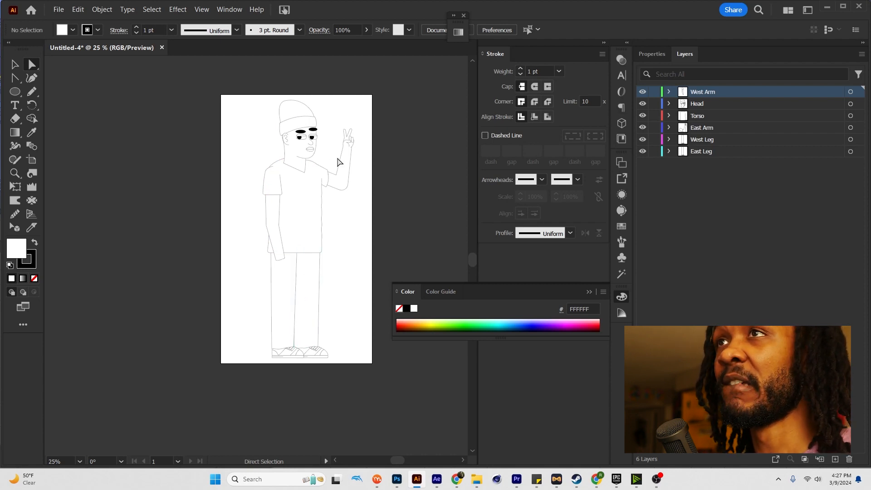
scroll(282, 249, "up", 3)
scroll(309, 181, "down", 5)
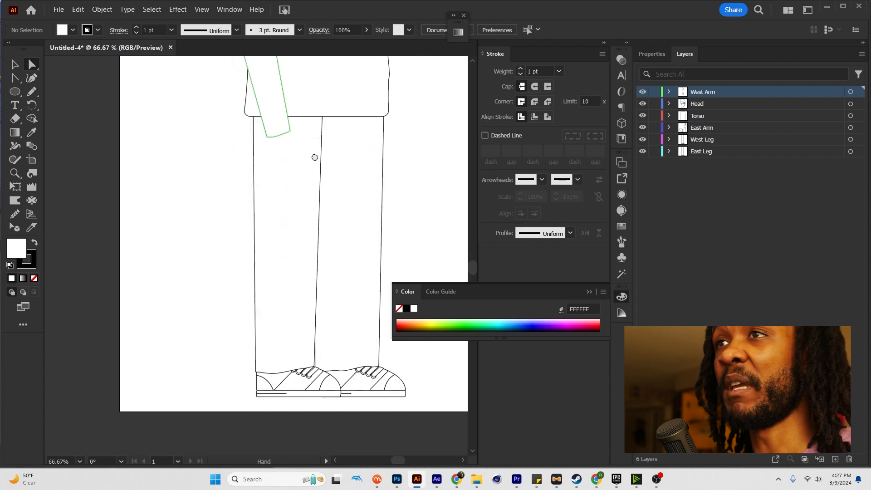
left_click(306, 190)
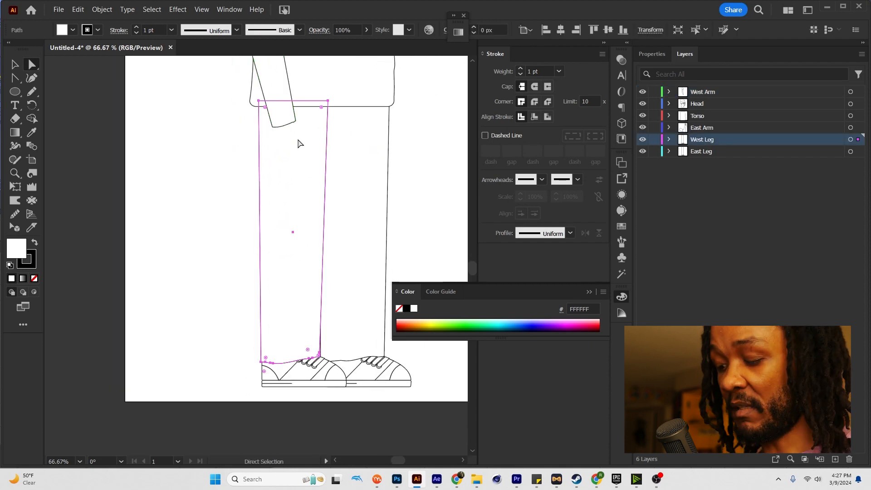
key("m")
scroll(281, 135, "up", 1)
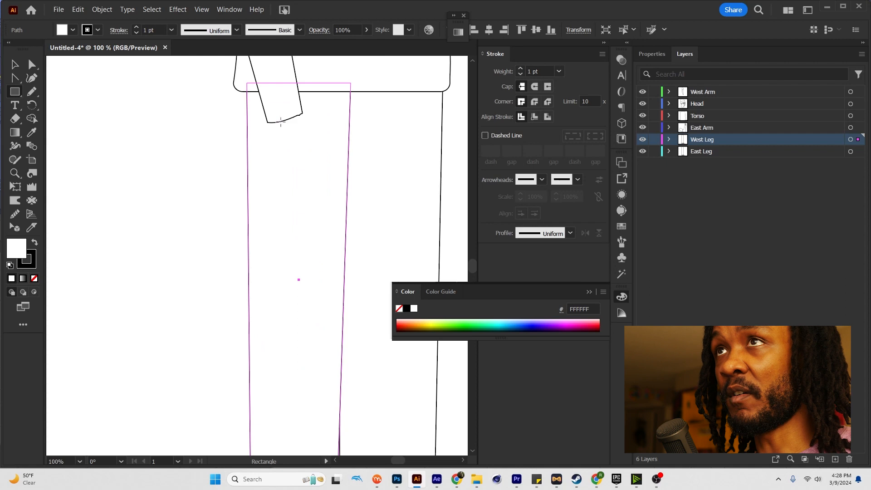
left_click_drag(261, 121, 300, 118)
left_click(31, 105)
key("v")
scroll(275, 123, "up", 3)
key("a")
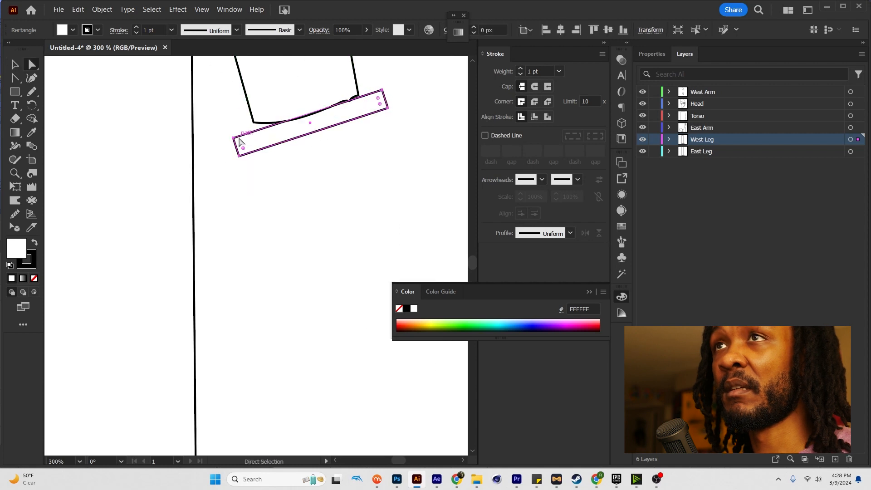
Step: Move the thin rectangle's upper corners up and bend its upper edge down into a shallow curve along the arm's cut end
left_click_drag(233, 137, 232, 127)
left_click_drag(382, 90, 381, 87)
key("shift+c")
left_click_drag(309, 106, 307, 117)
key("a")
left_click_drag(232, 126, 234, 123)
left_click_drag(380, 89, 378, 85)
Step: Remove the extra anchor points on the west arm's cut end and nudge the remaining ones so it follows the strip's upper edge
left_click(362, 104)
left_click(350, 99)
scroll(354, 98, "up", 4)
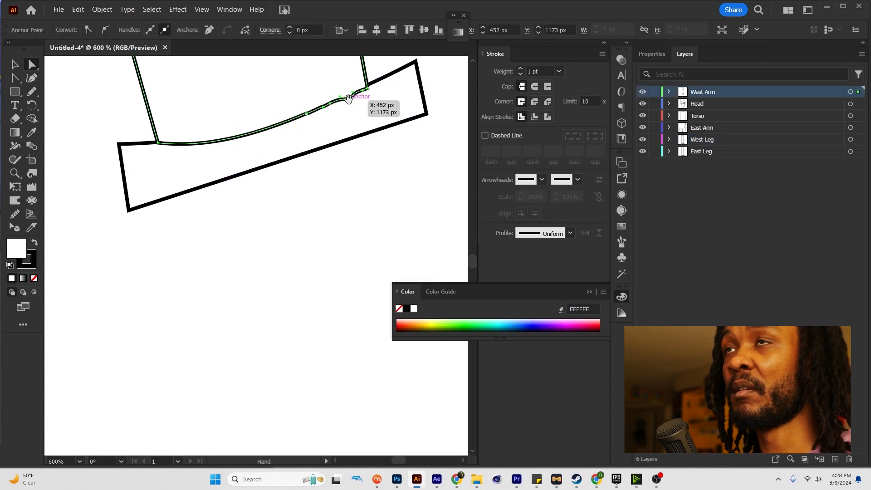
key("minus")
left_click(357, 102)
scroll(356, 102, "down", 2)
key("a")
left_click_drag(376, 91, 373, 86)
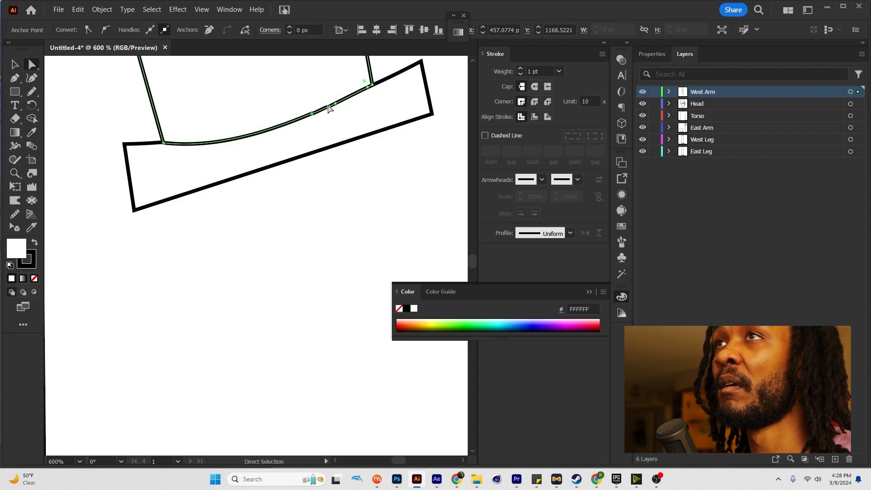
left_click_drag(312, 114, 311, 111)
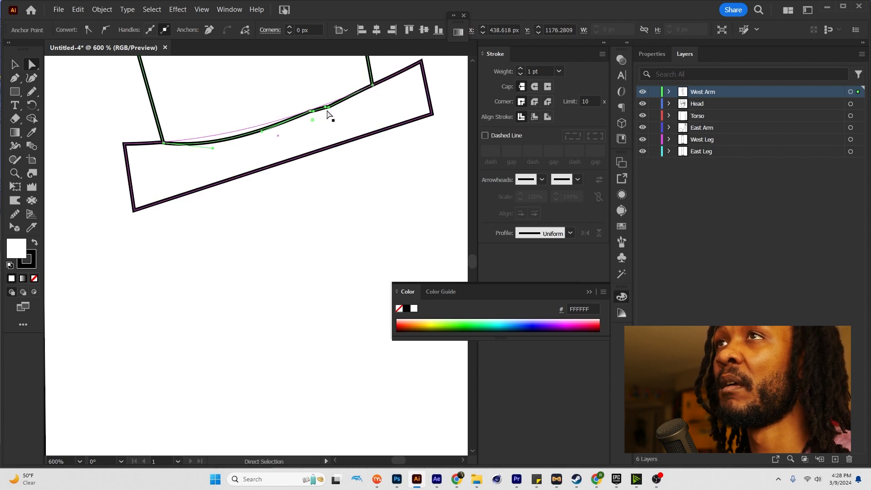
key("p")
left_click(329, 108)
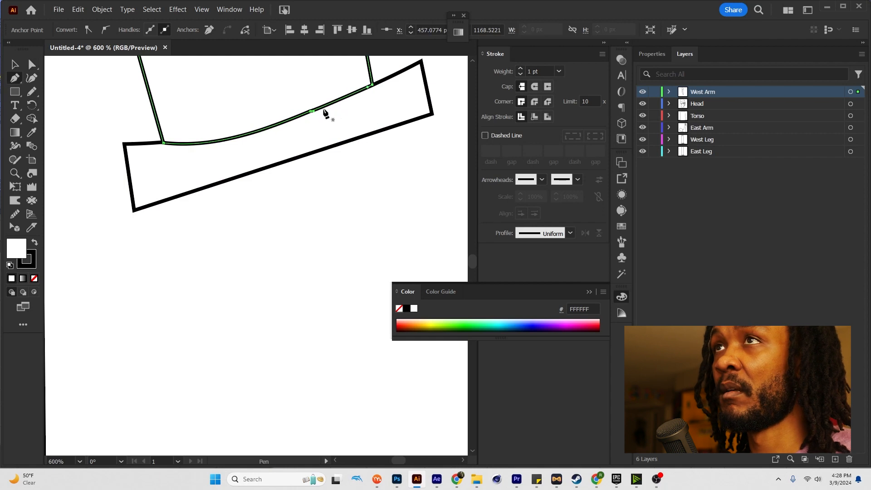
key("a")
Step: Round both lower corners of the strip beneath the wrist to a radius of about 3 px
left_click(220, 155)
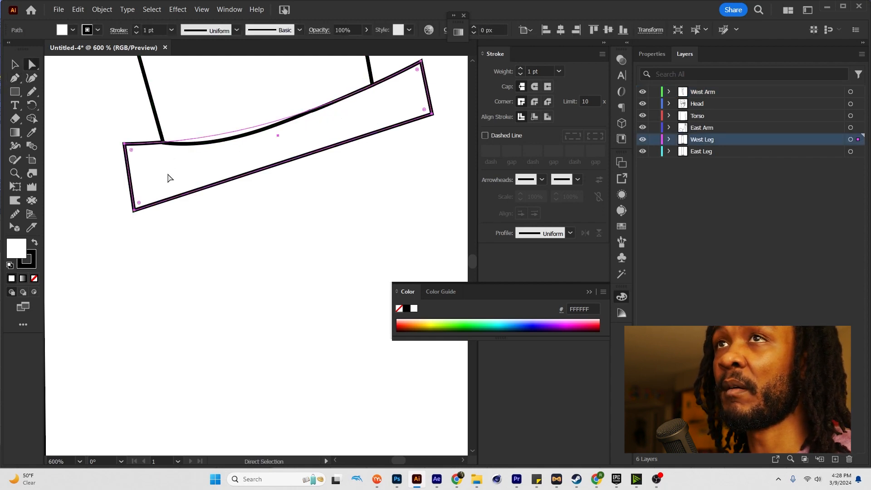
left_click(135, 211)
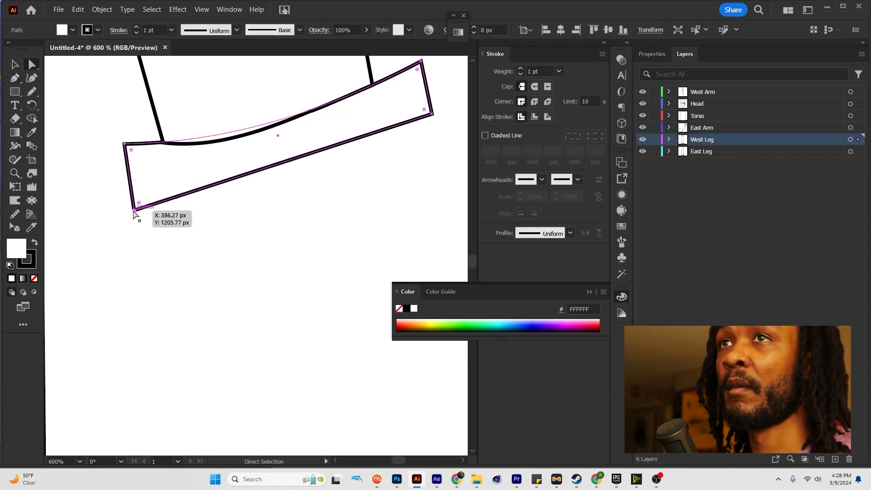
left_click_drag(140, 206, 145, 199)
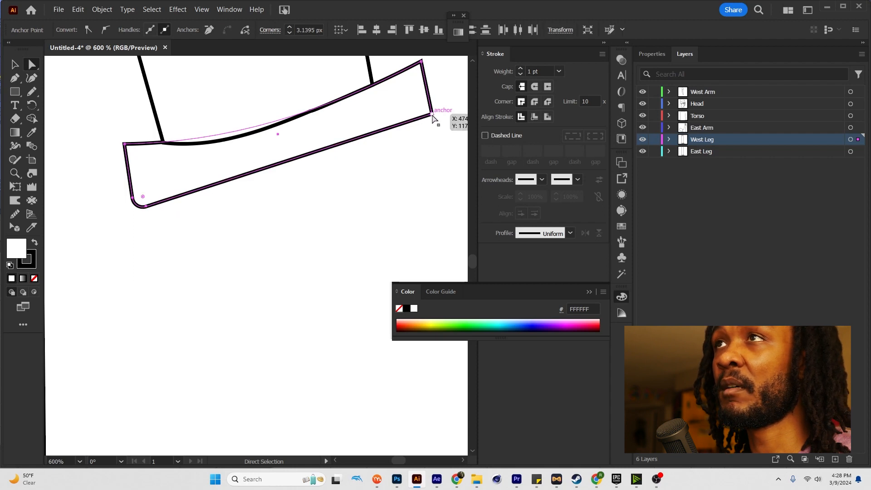
left_click(432, 114)
left_click_drag(425, 111, 257, 197)
scroll(421, 97, "down", 6)
scroll(359, 113, "up", 2)
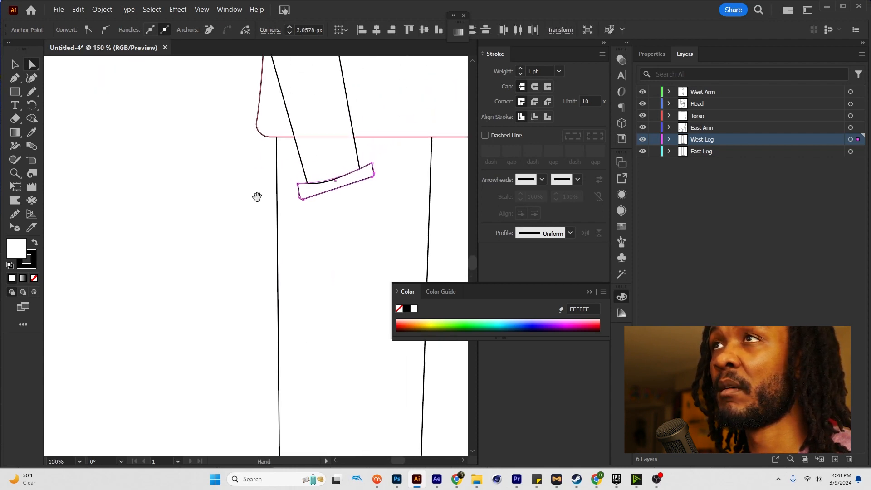
Step: Round the strip's upper front corner to about 4 px and its upper back corner to about 7 px
left_click(372, 162)
left_click_drag(369, 173, 365, 175)
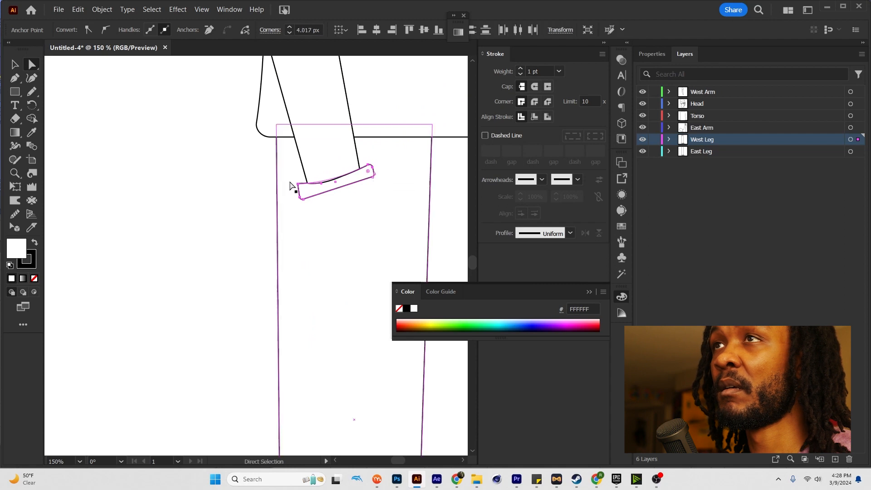
left_click(298, 186)
left_click_drag(303, 191, 306, 193)
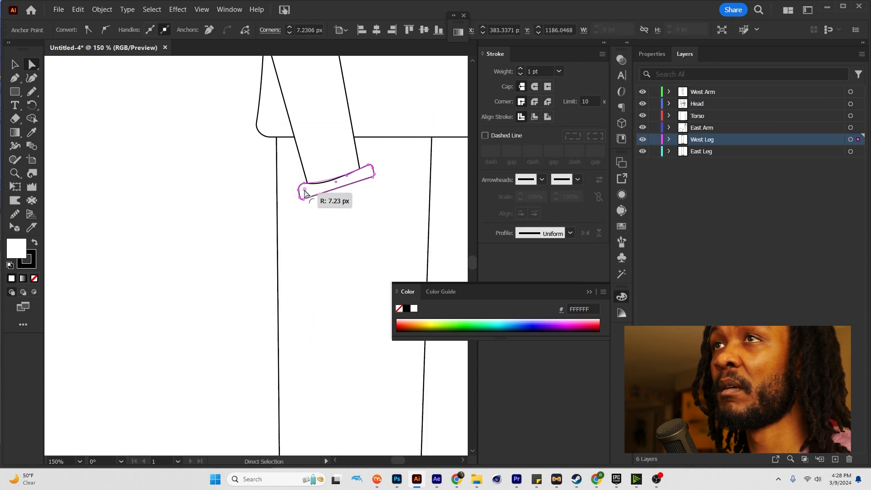
left_click(232, 181)
key("v")
scroll(232, 181, "down", 4)
scroll(302, 179, "up", 2)
scroll(304, 183, "up", 1)
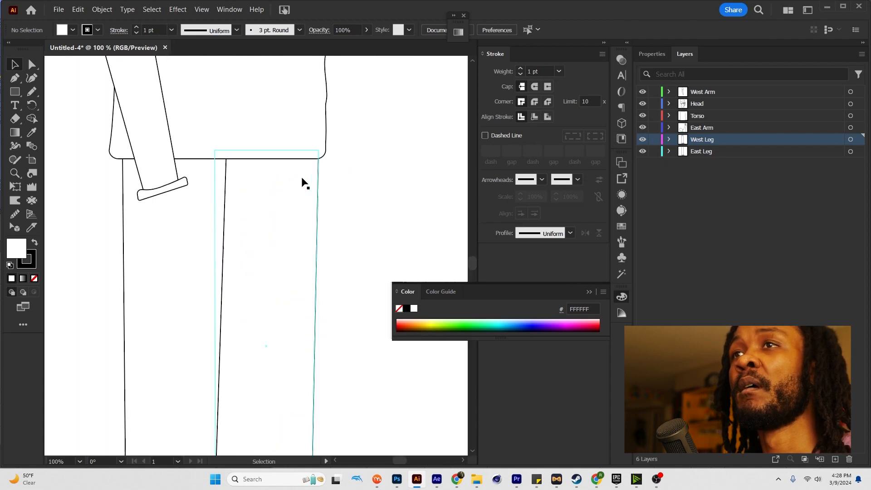
Step: Bow the strip's straight lower edge downward into a shallow curve with the Anchor Point tool
key("shift+c")
left_click_drag(165, 193, 169, 199)
key("v")
left_click(83, 188)
Step: Extend the strip's back end farther out past the arm and raise its lower back corner to make that end thinner
scroll(84, 189, "down", 3)
left_click_drag(145, 196, 259, 211)
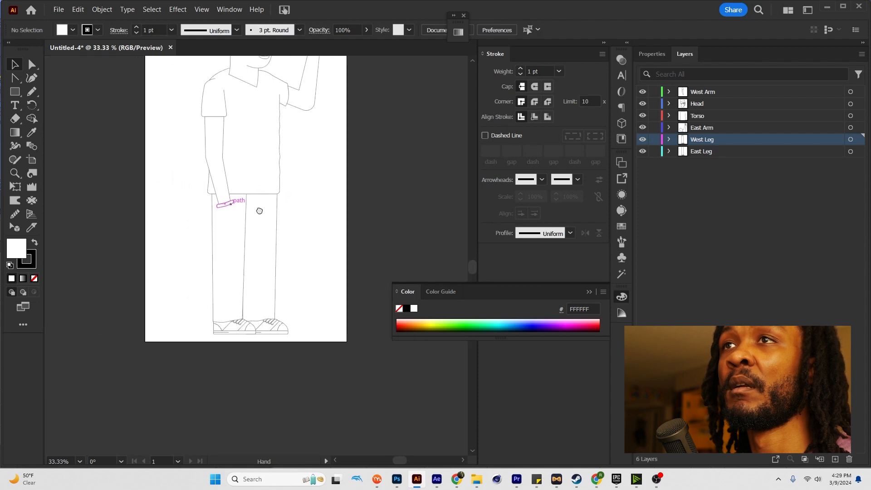
scroll(228, 209, "up", 4)
key("r")
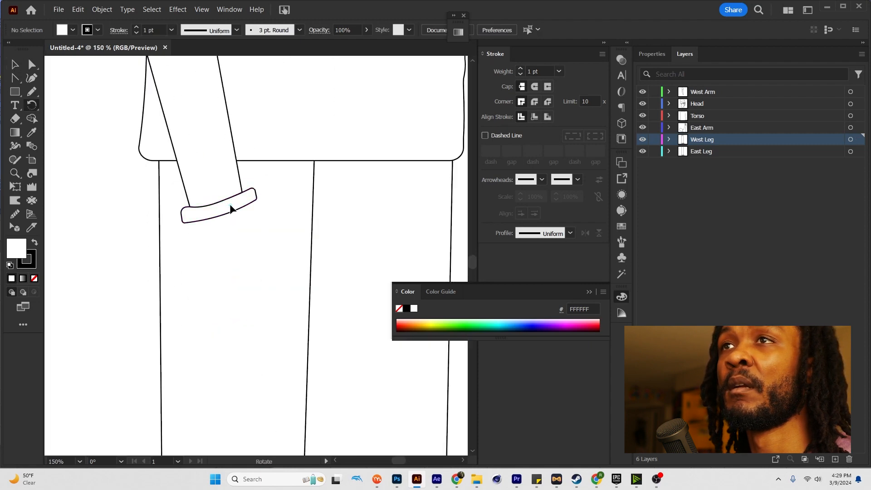
key("a")
left_click(182, 222)
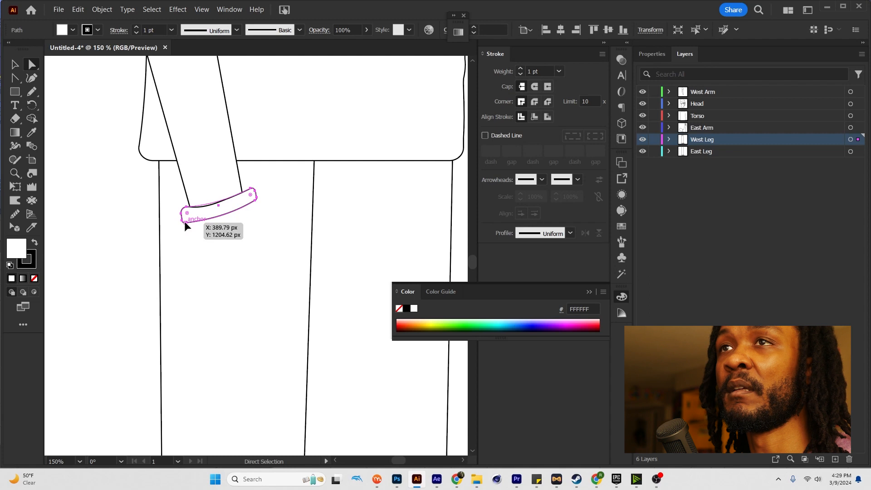
left_click_drag(182, 222, 167, 208)
left_click(141, 218)
left_click(174, 223)
scroll(174, 222, "up", 4)
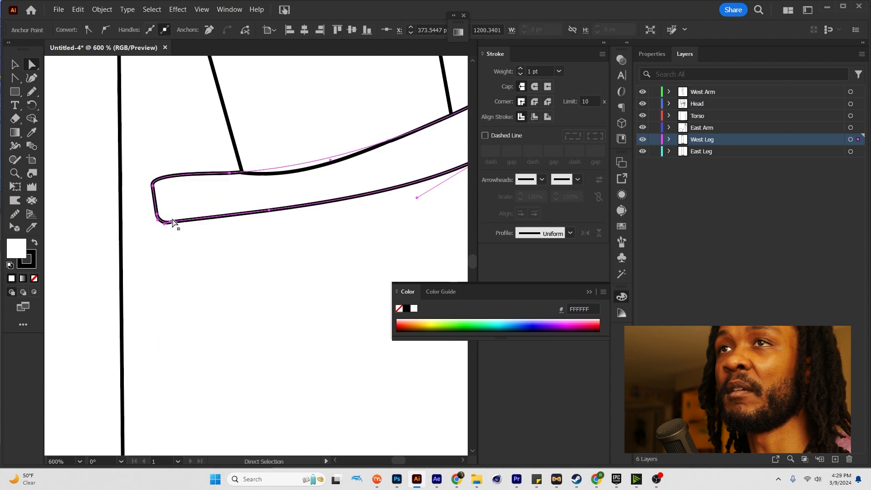
left_click_drag(155, 214, 151, 199)
Step: Raise the strip's lower front corner to slim that end and adjust the lower edge into a smooth curve
left_click(231, 176)
left_click_drag(422, 140, 313, 220)
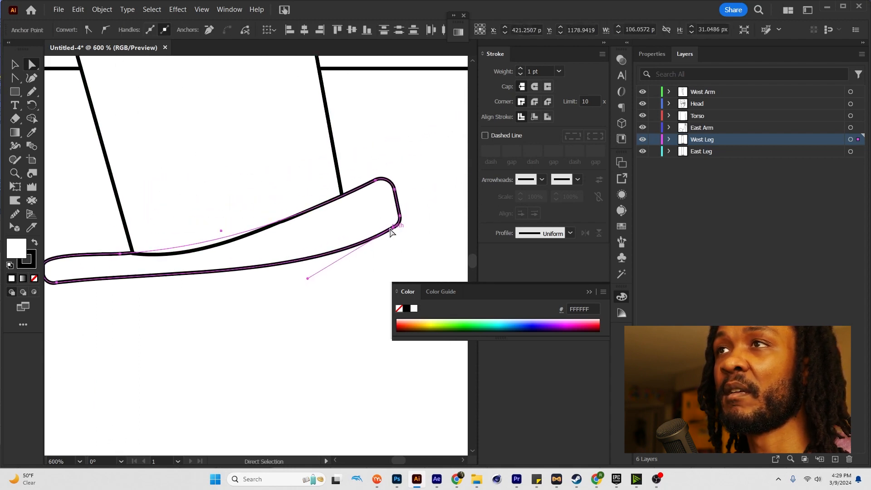
left_click_drag(394, 225, 394, 197)
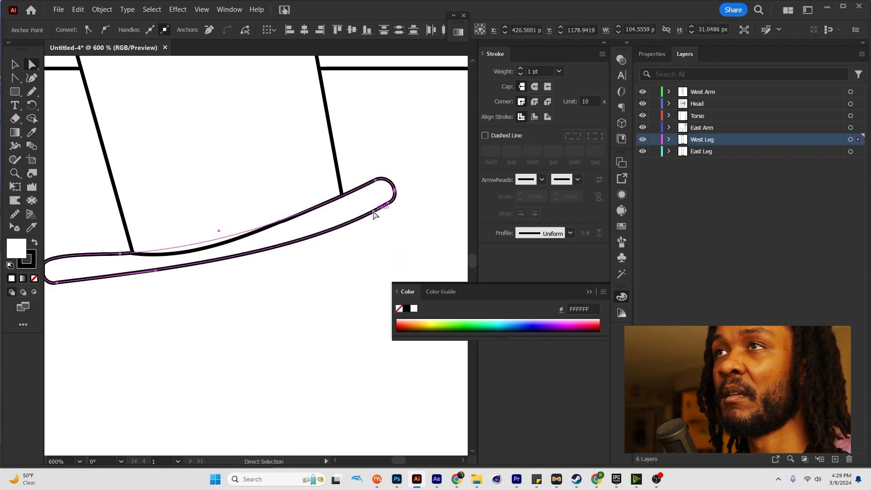
left_click(153, 271)
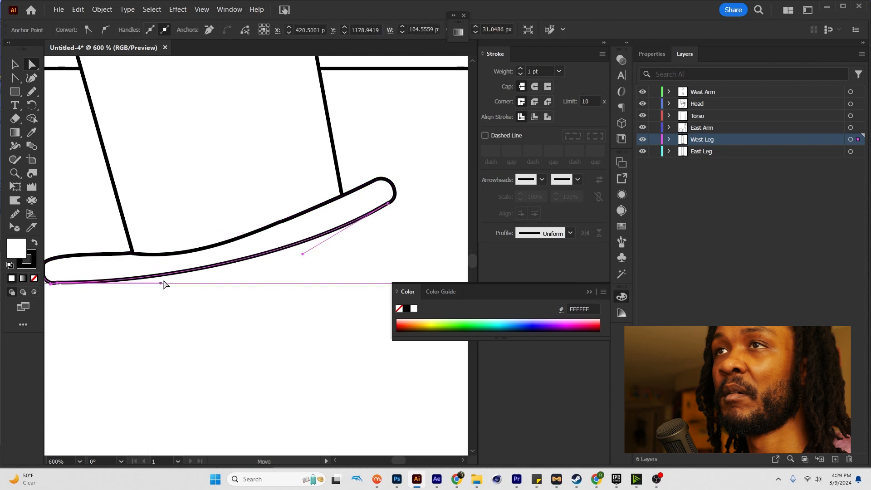
key("ctrl+minus")
key("ctrl+minus")
key("ctrl+minus")
key("ctrl+minus")
key("ctrl+minus")
key("ctrl+minus")
left_click(188, 243)
key("ctrl+minus")
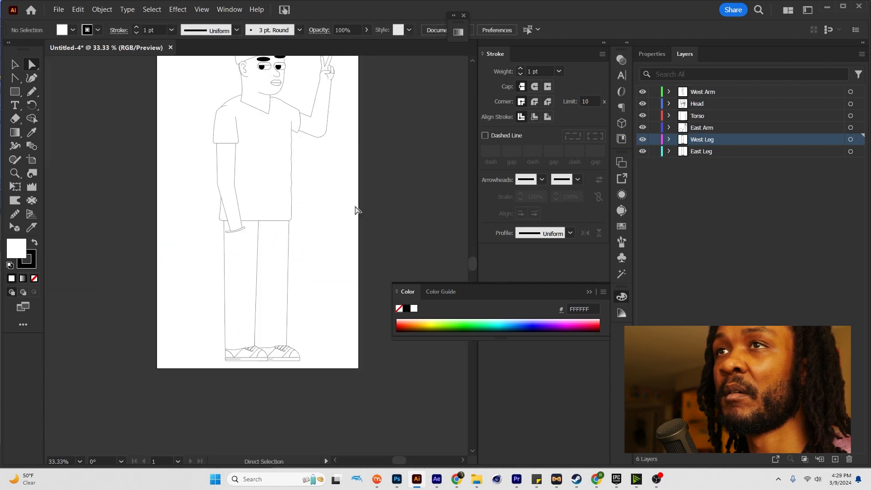
key("ctrl+minus")
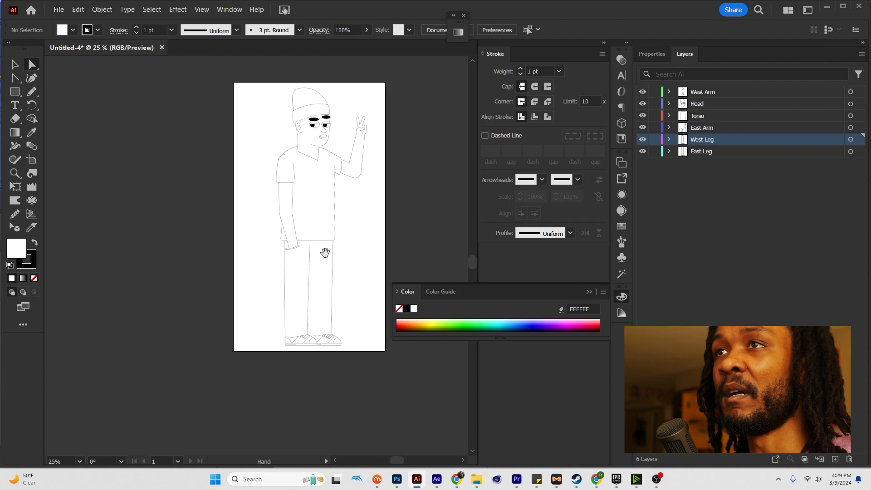
Step: Cut the upper part of the West Leg outline's front edge below the shirt hem with the Scissors tool and delete that piece
key("ctrl+plus")
key("ctrl+plus")
key("ctrl+plus")
left_click(294, 222)
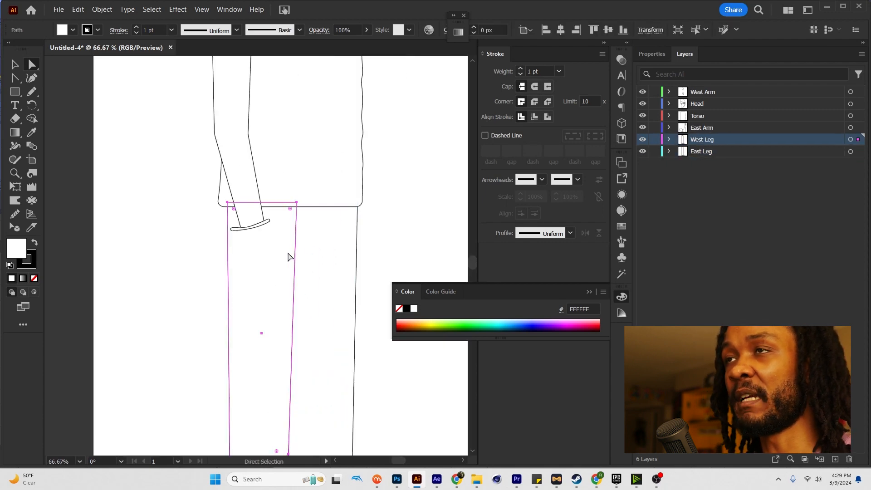
key("ctrl+minus")
key("ctrl+minus")
key("c")
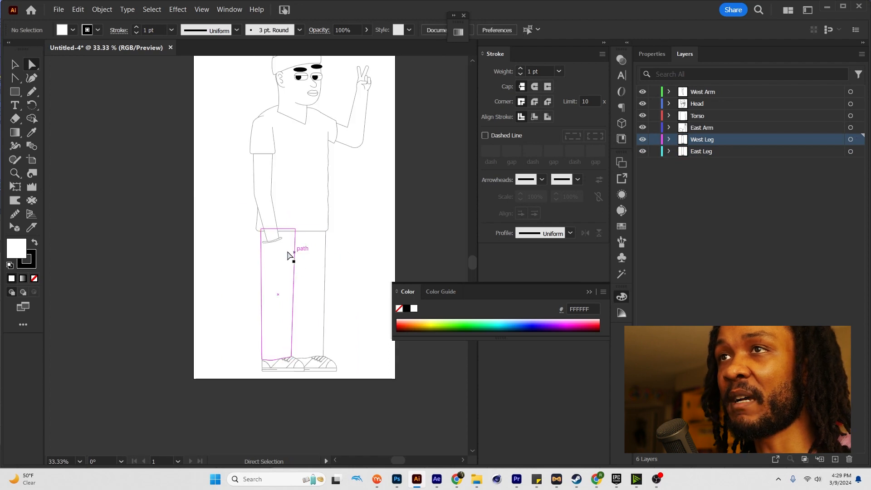
key("ctrl+plus")
key("ctrl+plus")
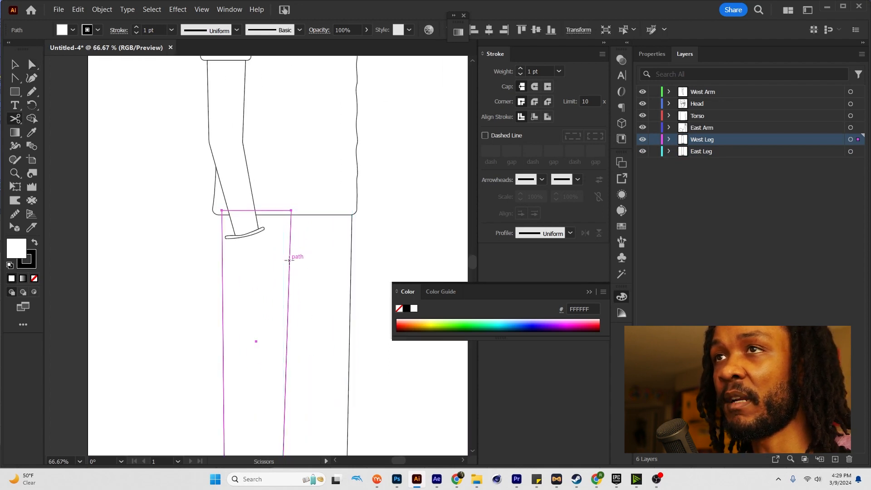
left_click(289, 261)
left_click(290, 232)
key("a")
left_click(289, 245)
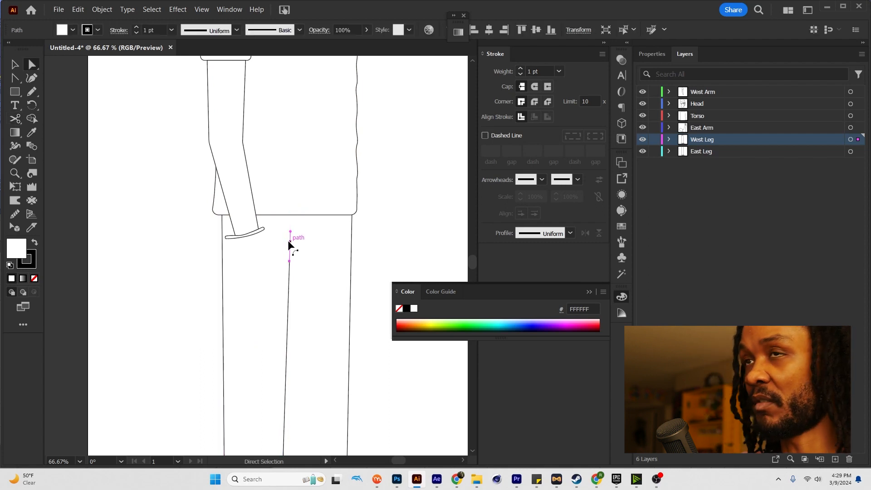
key("Delete")
Step: Extend the cut end of the West Leg's front edge with the Pen tool into a forward-curving fly line rising toward the shirt hem
key("ctrl+plus")
key("ctrl+plus")
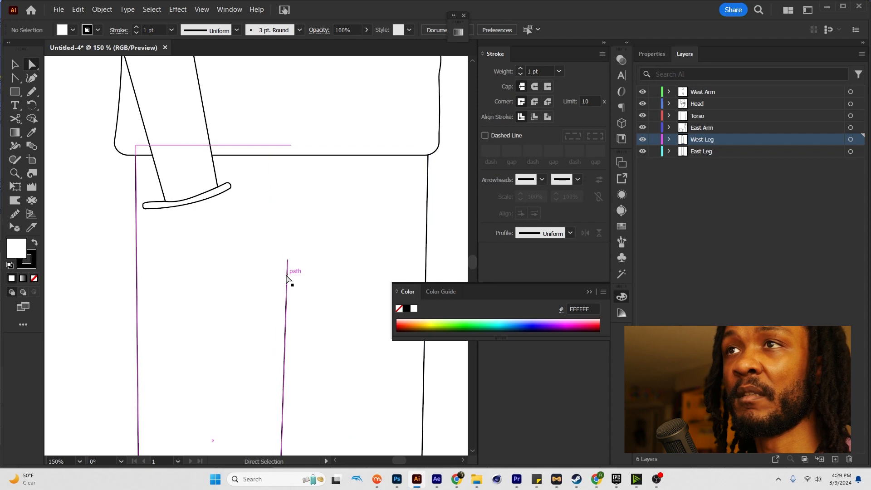
left_click(286, 275)
key("p")
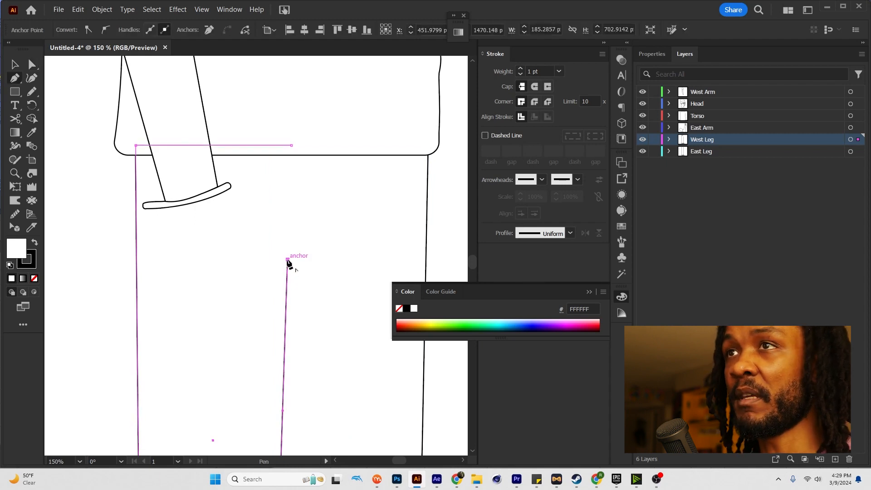
left_click(288, 260)
left_click_drag(316, 228, 324, 180)
left_click(323, 181)
key("v")
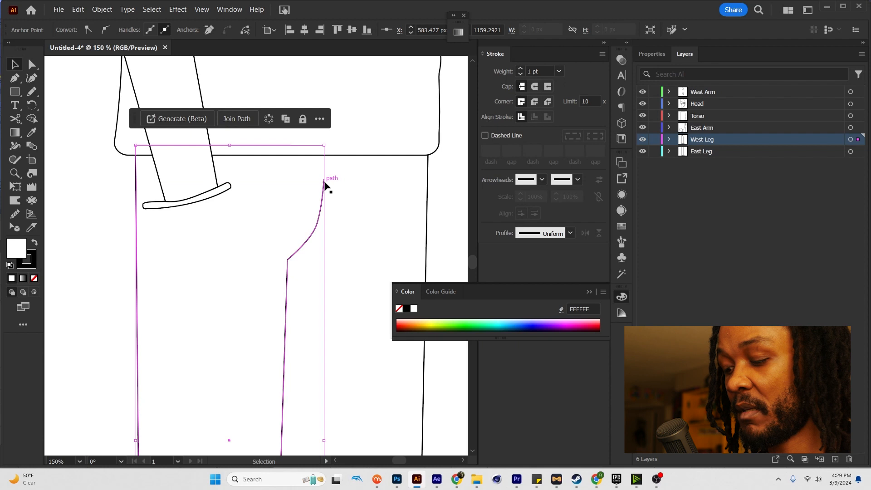
Step: Draw an open seam line on the West Leg layer just inside the fly curve and front edge, down to the shoe
key("p")
left_click(298, 178)
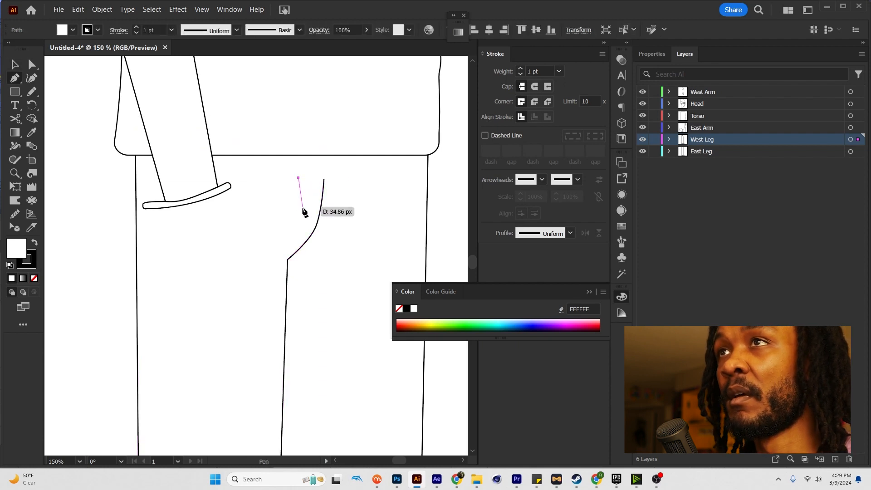
left_click_drag(281, 232, 282, 232)
left_click(278, 232)
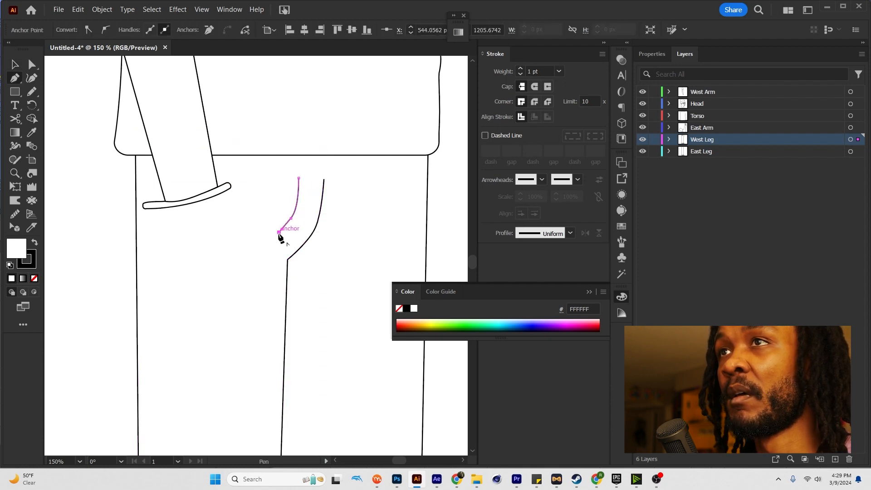
left_click(277, 268)
scroll(275, 291, "down", 3)
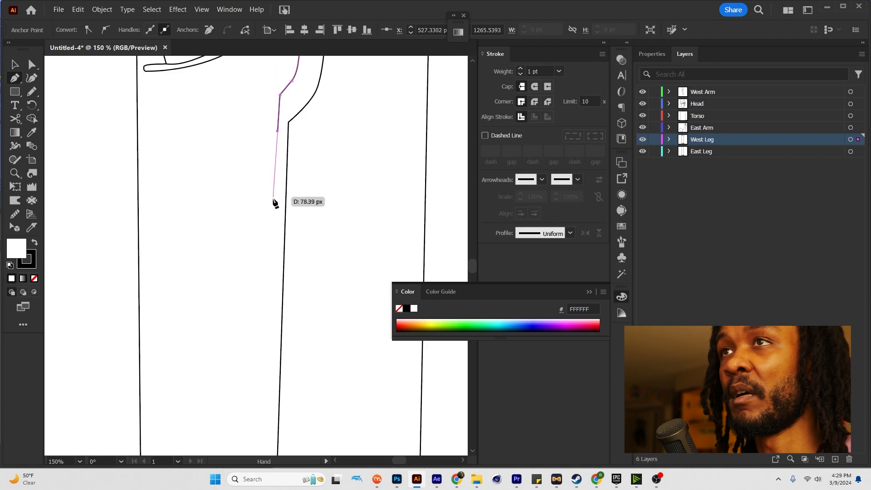
left_click(272, 245)
key("space")
left_click_drag(278, 276, 290, 145)
scroll(290, 145, "down", 3)
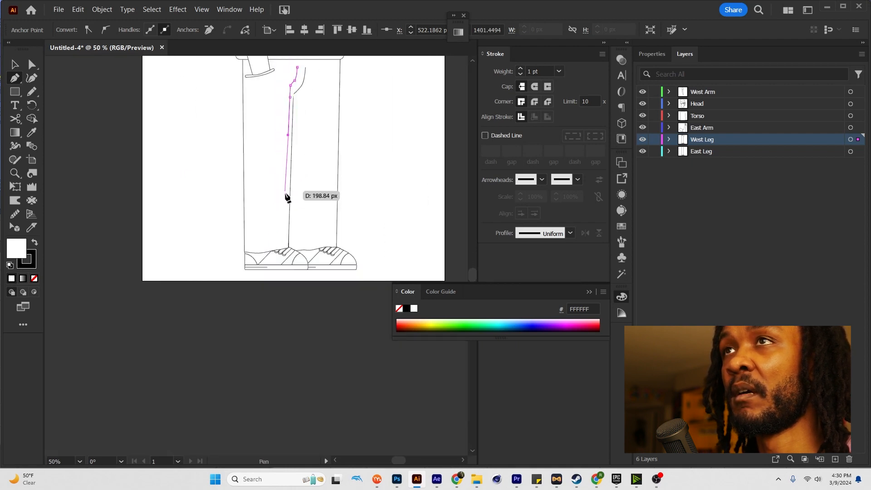
left_click(286, 247)
key("v")
left_click(391, 126)
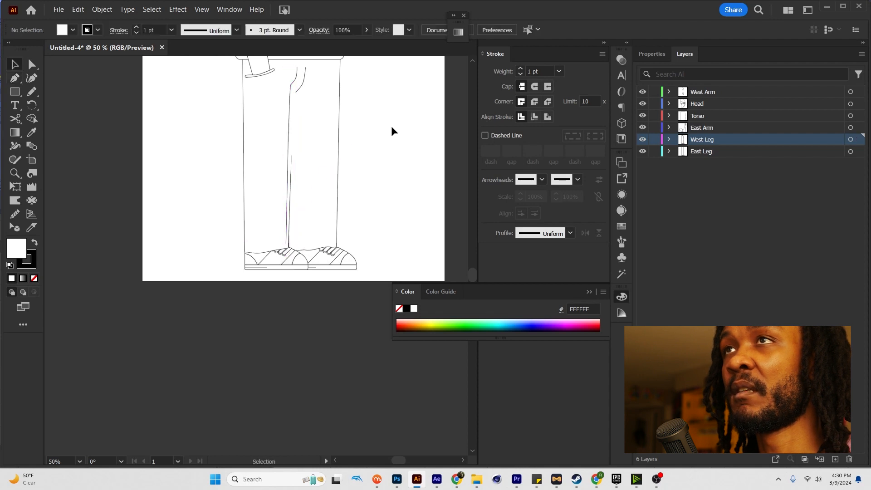
Step: Remove the front seam line's fill and make its stroke dashed with 5 pt dashes and a 1 pt gap
left_click(294, 91)
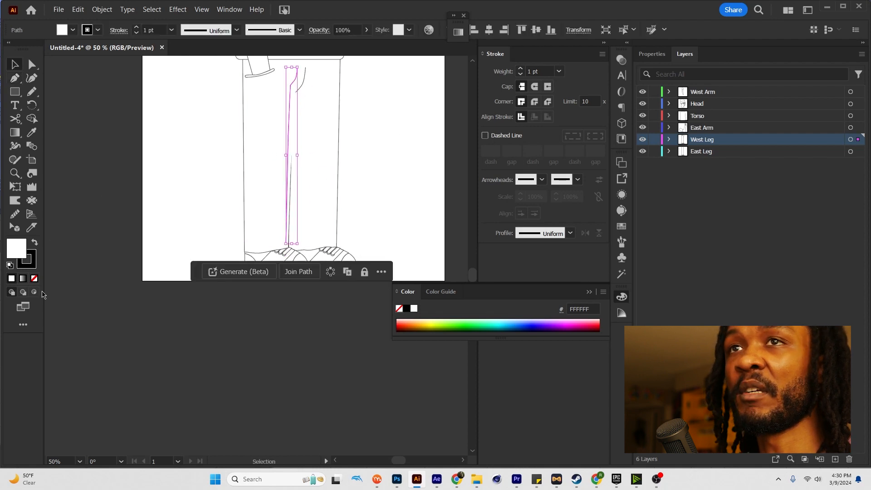
left_click(214, 156)
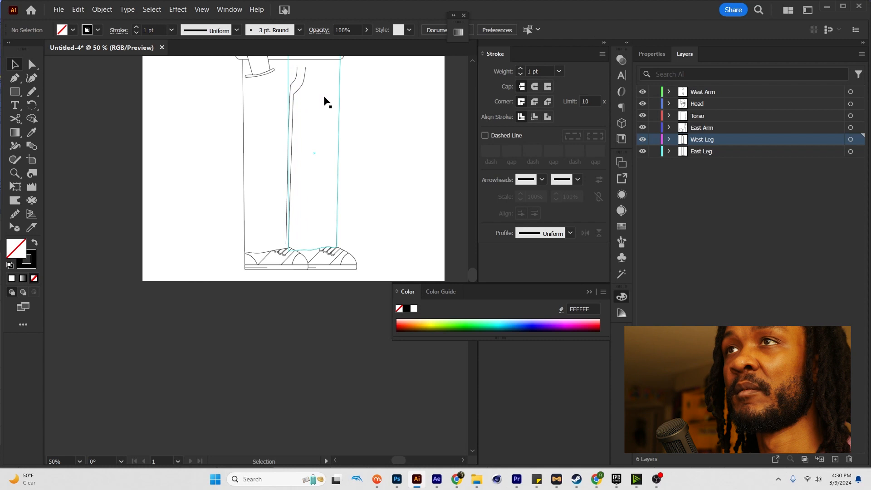
left_click_drag(364, 113, 383, 153)
scroll(319, 130, "up", 2)
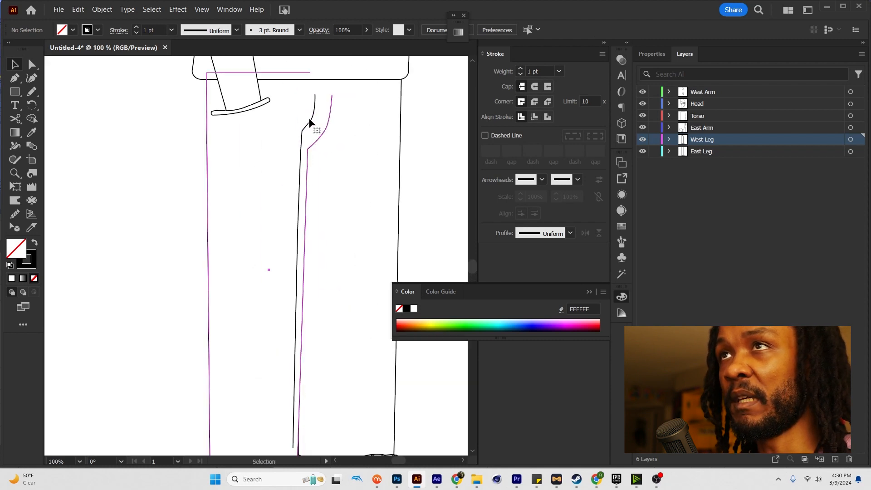
left_click(308, 121)
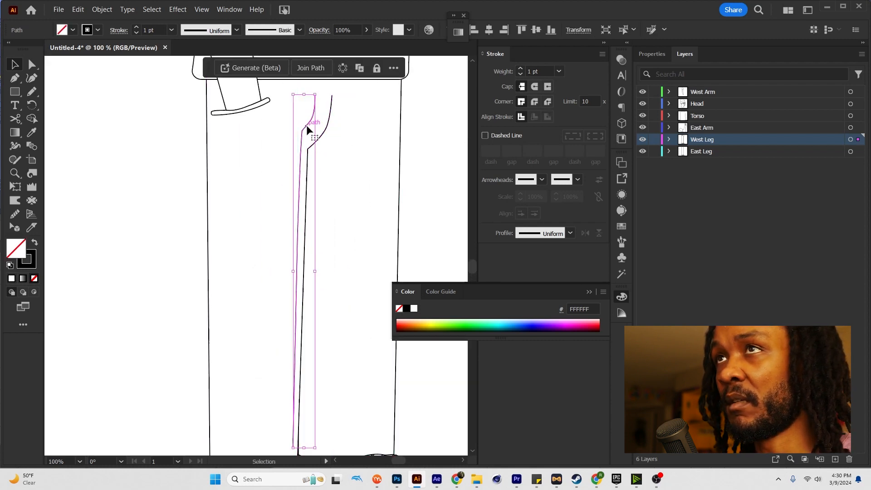
left_click(485, 136)
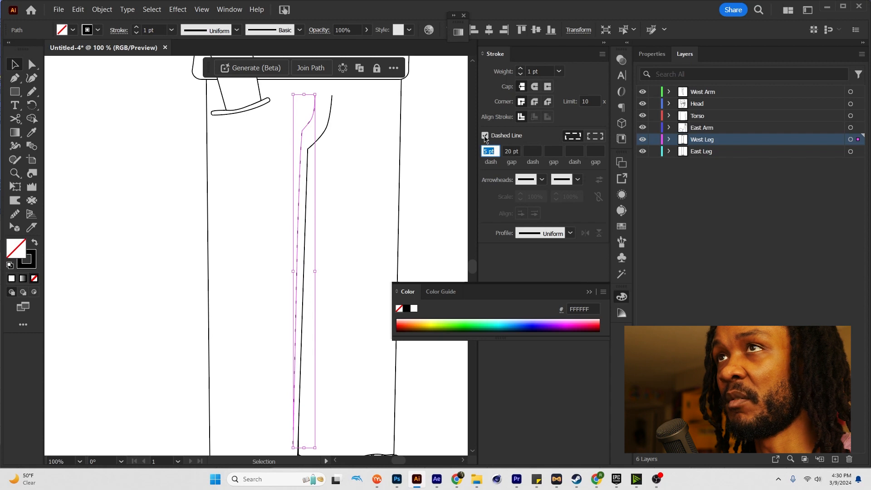
left_click_drag(512, 151, 502, 153)
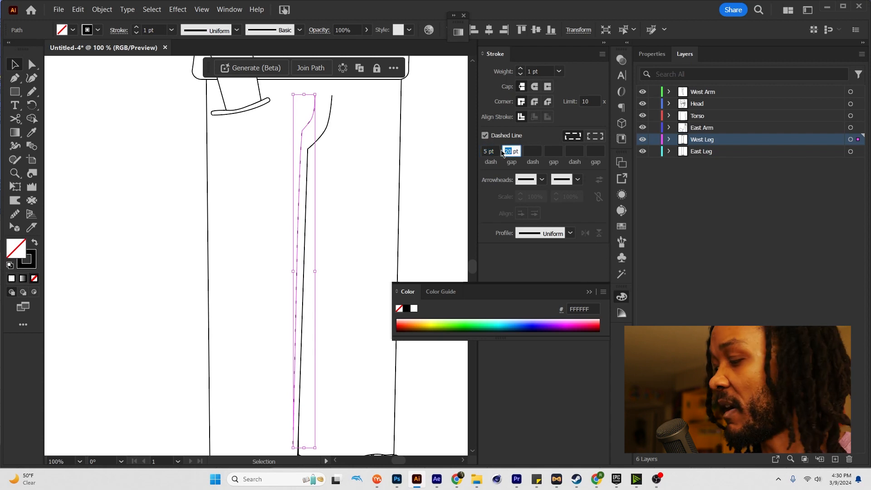
type("1")
key("Return")
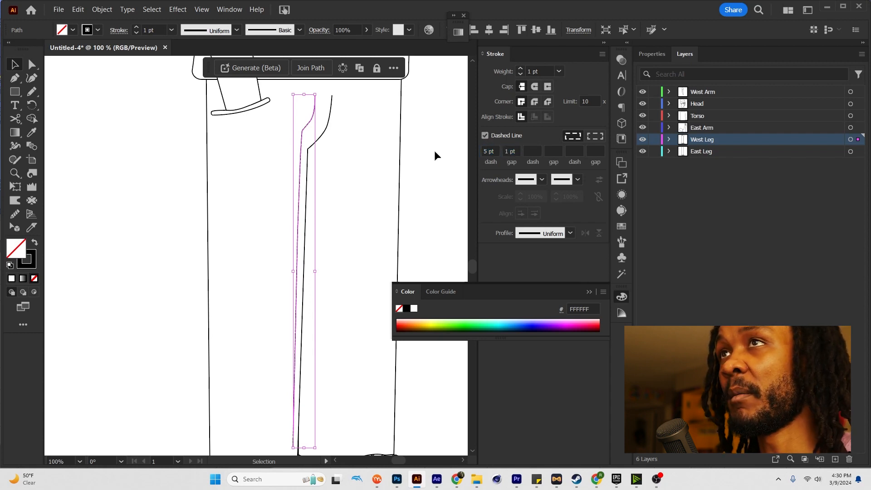
left_click(405, 153)
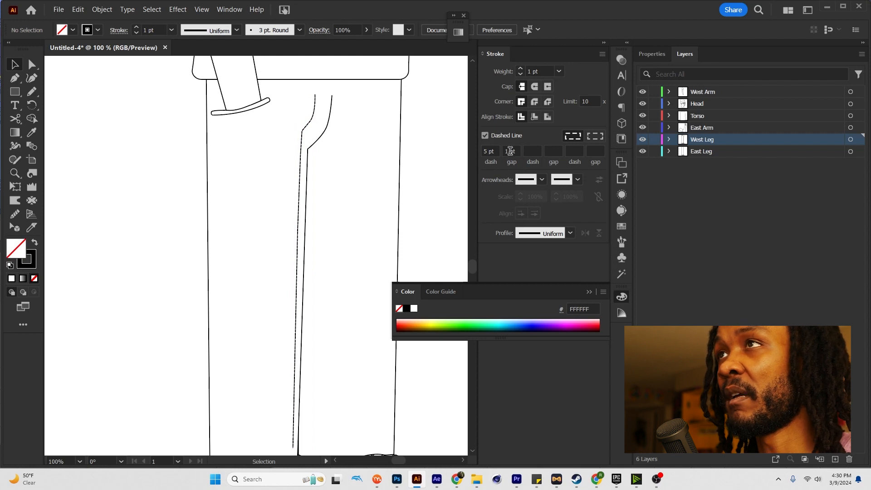
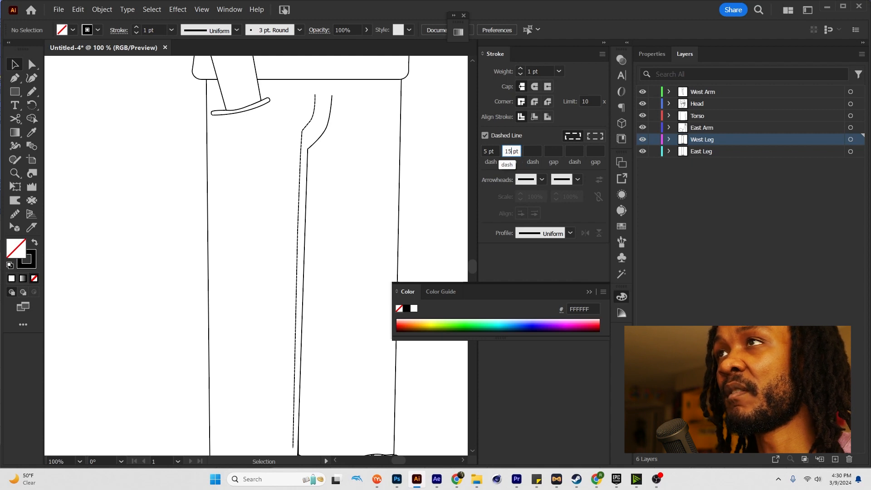
Step: Set the front seam line's dash gap to 5 pt
left_click(305, 127)
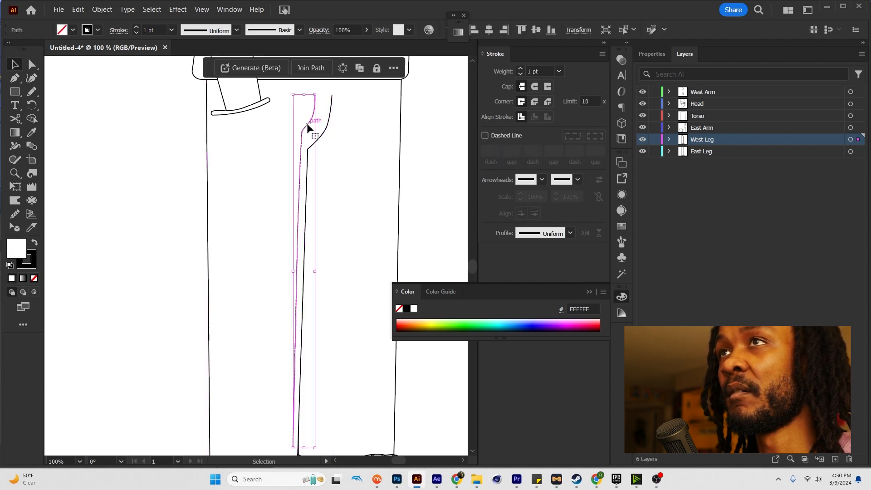
left_click_drag(509, 149, 497, 150)
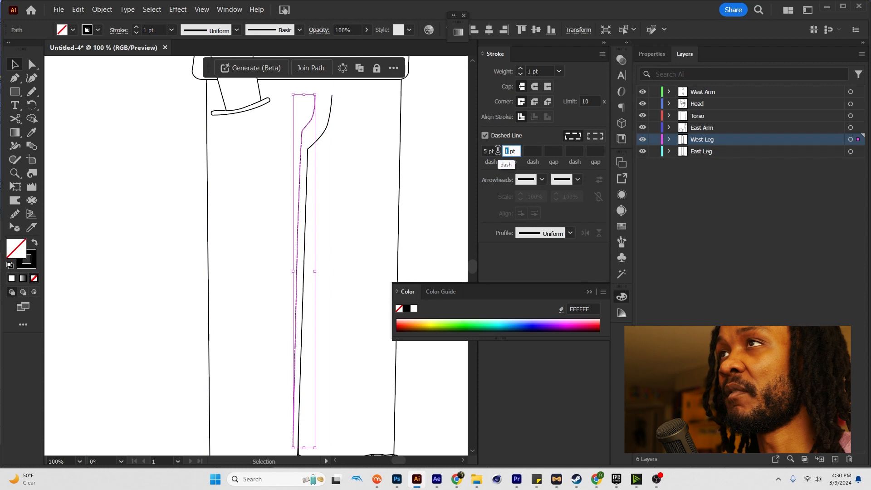
key("Return")
left_click(433, 161)
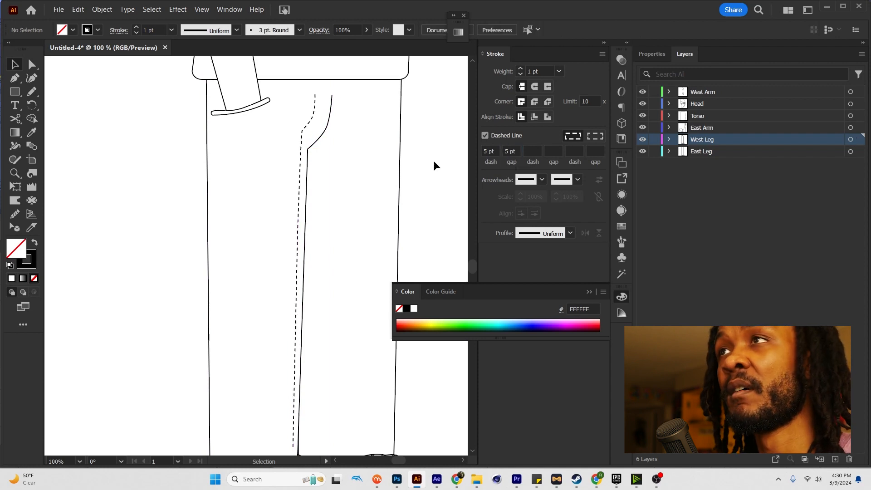
Step: Draw a matching dashed seam line just inside the West Leg's back edge, from the shirt hem down to the shoe
scroll(434, 162, "down", 2)
left_click_drag(434, 160, 390, 163)
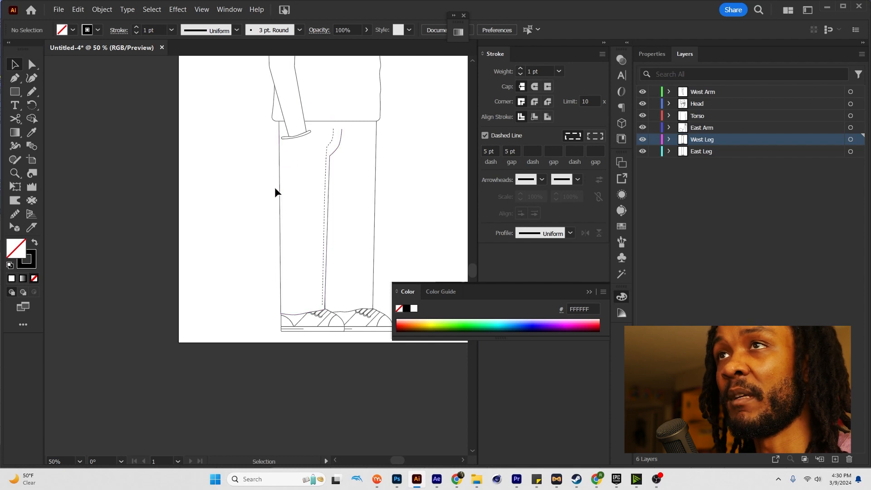
left_click(290, 160)
left_click(331, 144)
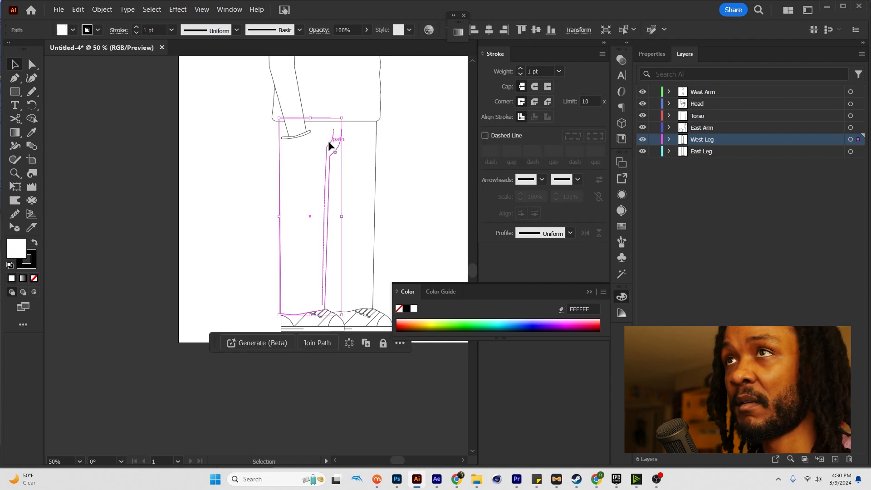
key("p")
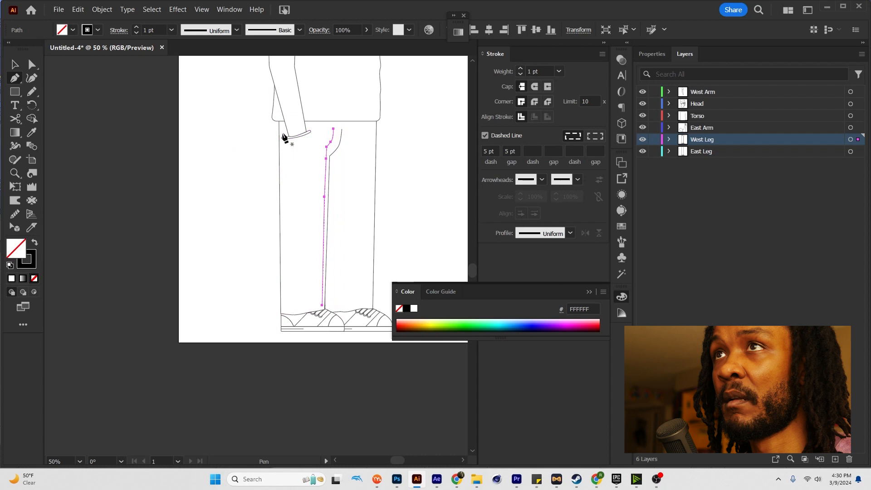
left_click(280, 122)
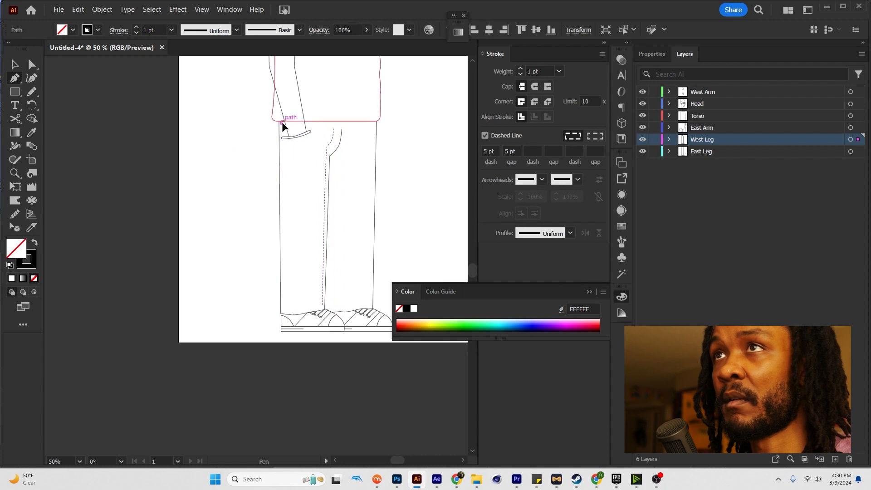
left_click(283, 309)
key("v")
left_click(265, 279)
Step: Draw a straight line on the East Leg layer from behind the fly curve down to the shoe, and select it
scroll(321, 199, "up", 3)
left_click_drag(296, 181, 303, 259)
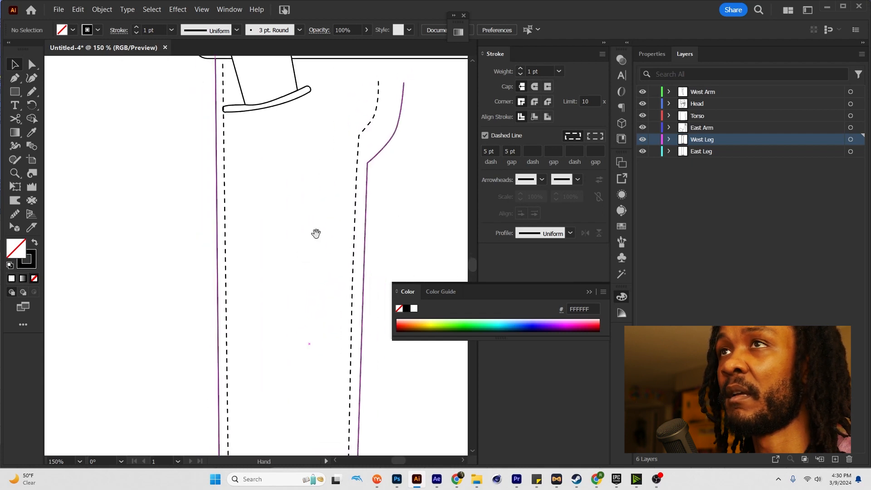
scroll(316, 233, "down", 3)
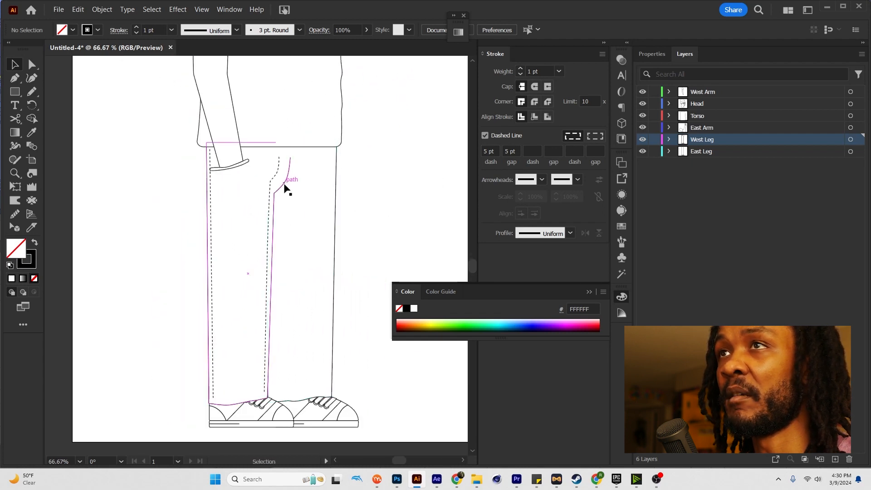
left_click(326, 212)
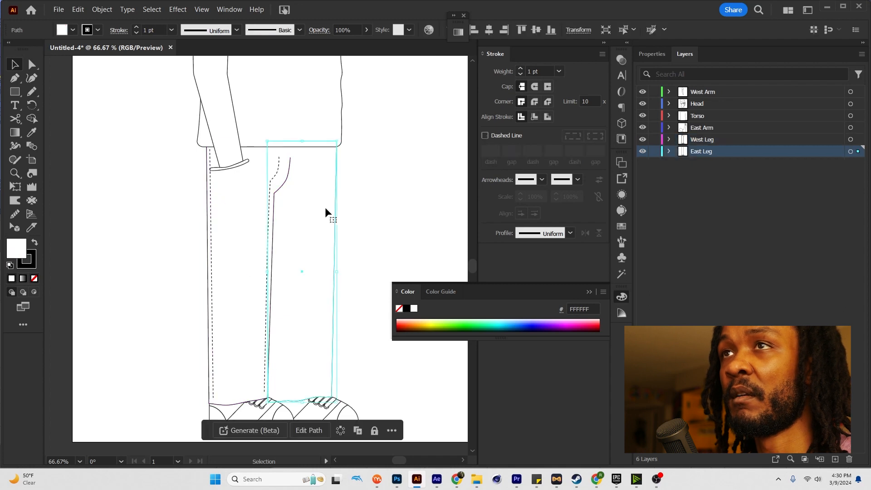
key("p")
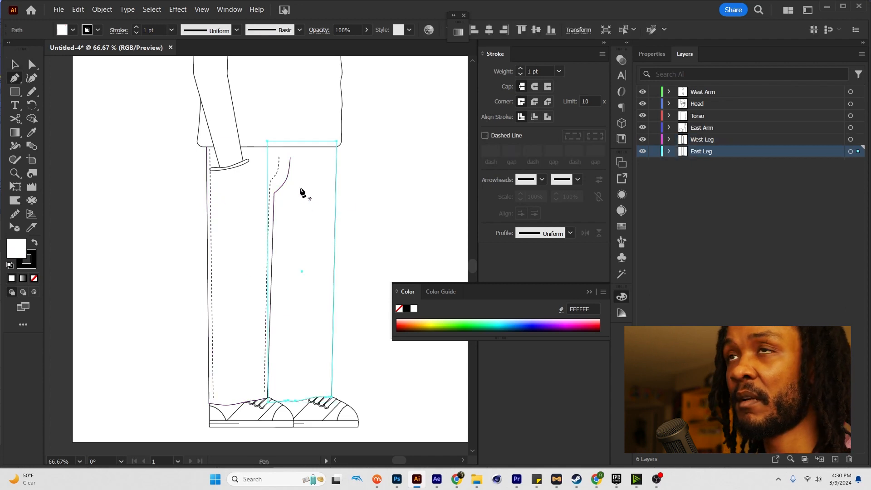
left_click(285, 159)
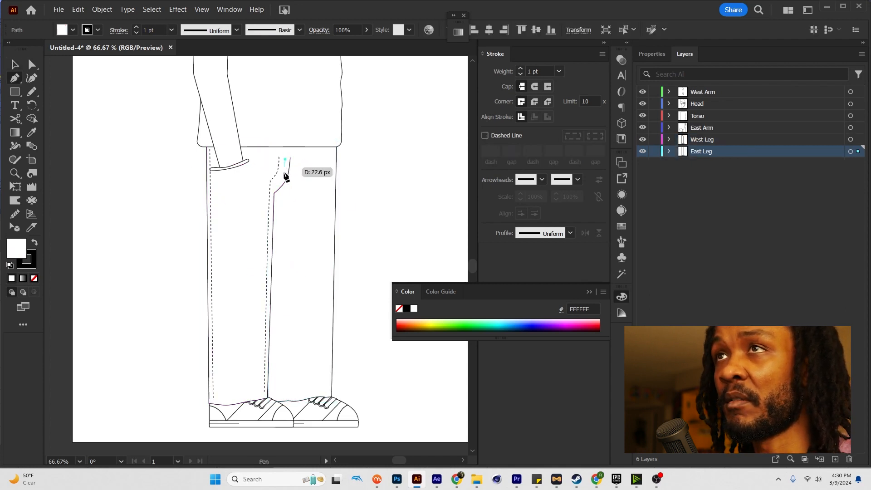
left_click(276, 395)
key("v")
left_click(342, 300)
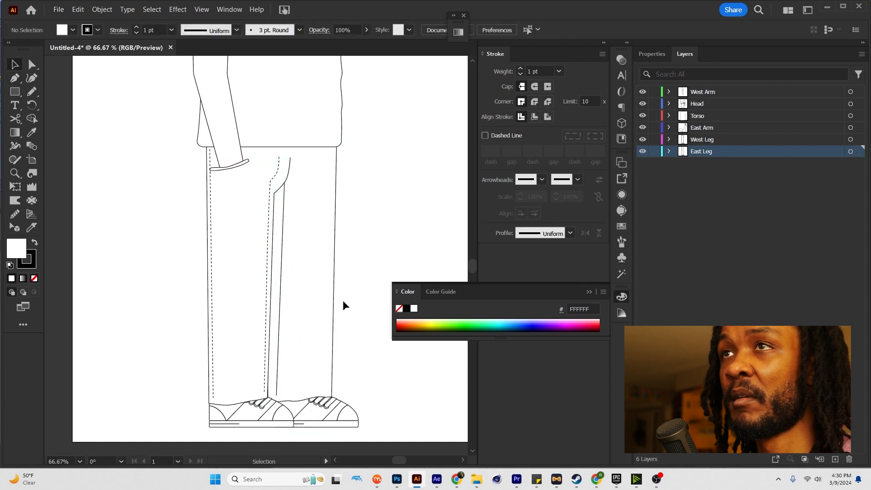
left_click(281, 252)
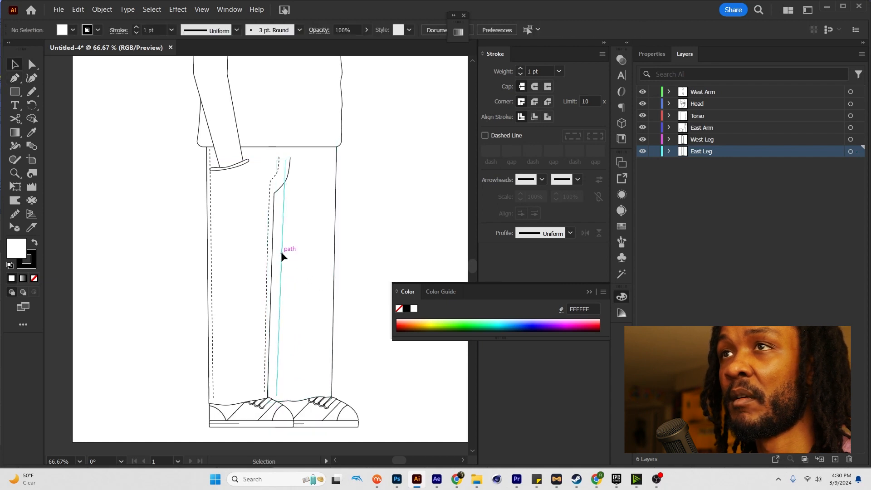
Step: Make the new East Leg seam line a dashed stroke with 5 pt dashes and 5 pt gaps
left_click(497, 137)
left_click(414, 156)
scroll(410, 156, "down", 2)
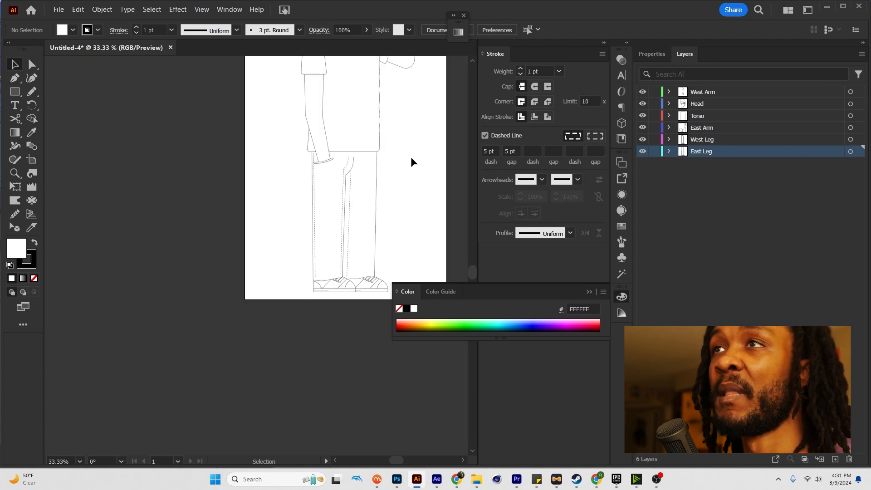
scroll(402, 164, "up", 1)
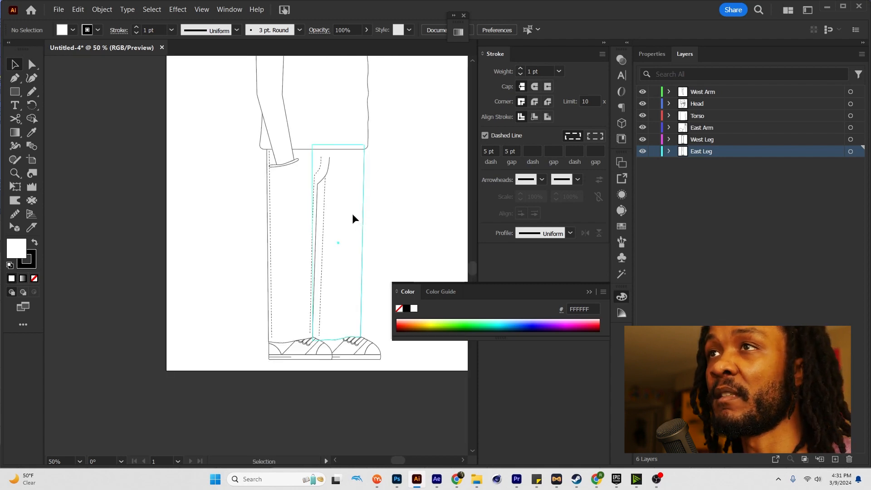
Step: Distort the East Leg's front edge into a wavy fabric outline with the Twirl tool, from the shirt hem down to the shoe
left_click(363, 215)
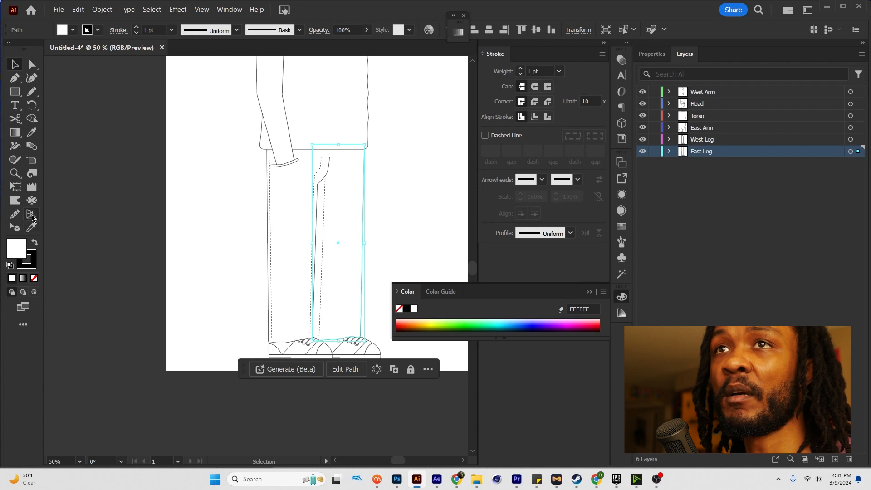
left_click(32, 173)
scroll(371, 201, "up", 1)
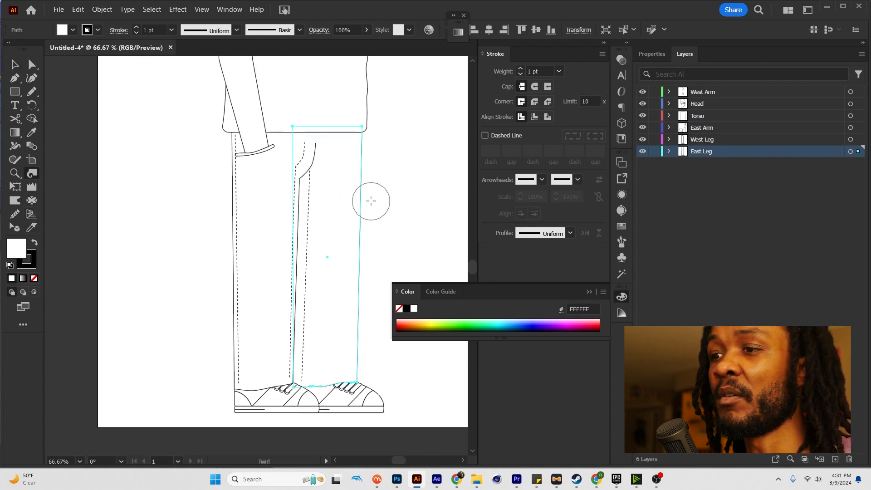
left_click_drag(366, 171, 356, 357)
key("a")
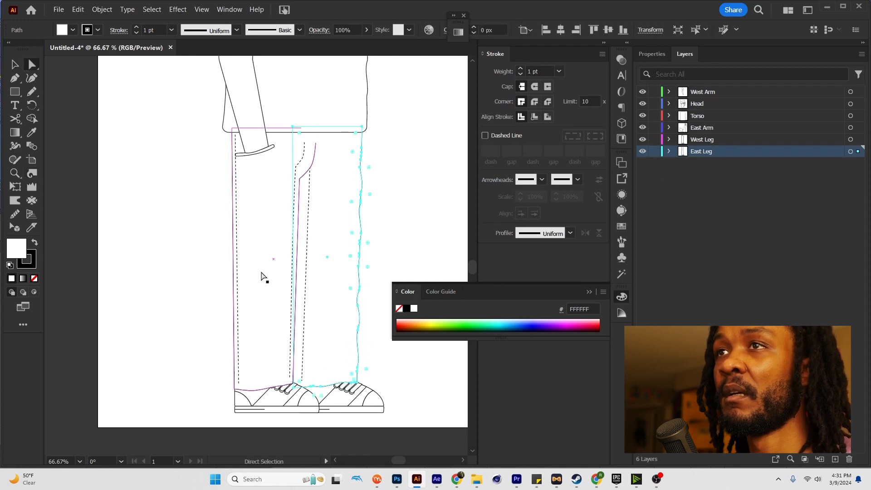
Step: Twirl the West Leg's front edge below the fly curve into a slightly wavy outline
left_click(267, 272)
left_click_drag(301, 218, 289, 354)
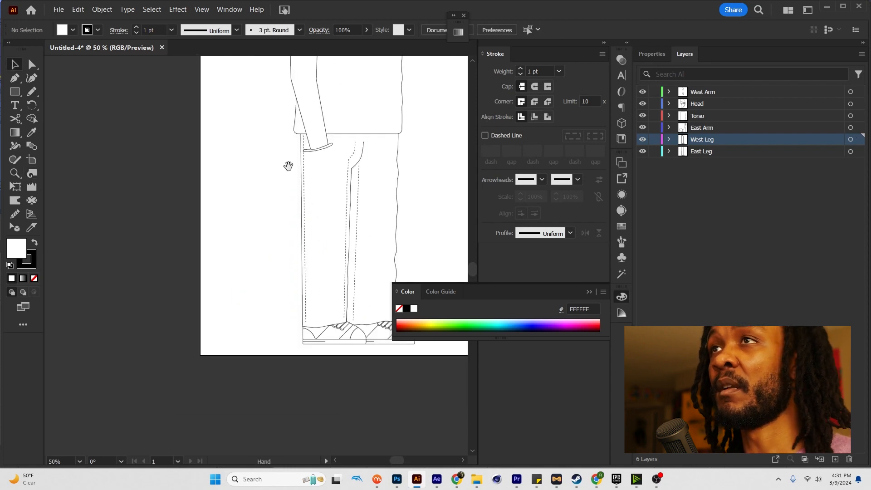
left_click_drag(288, 166, 229, 219)
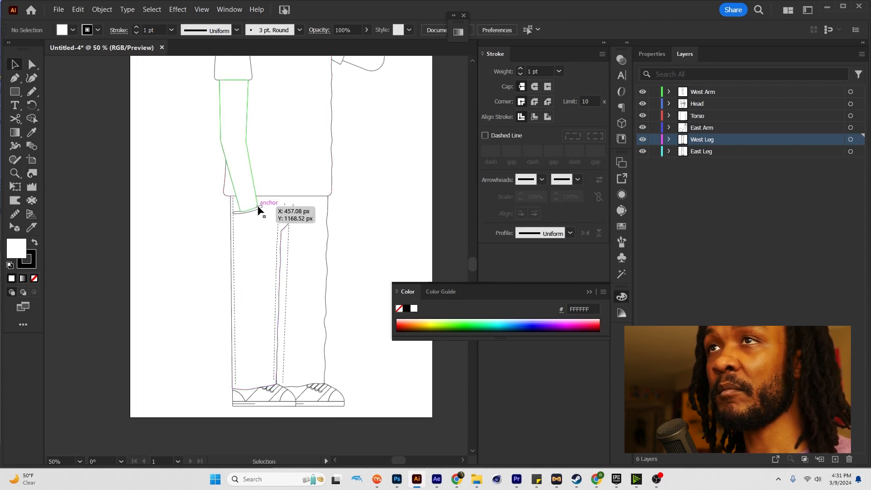
Step: Copy the curved pocket trim at the West Arm's wrist and paste the copy onto the East Leg layer
scroll(258, 209, "up", 2)
left_click(256, 208)
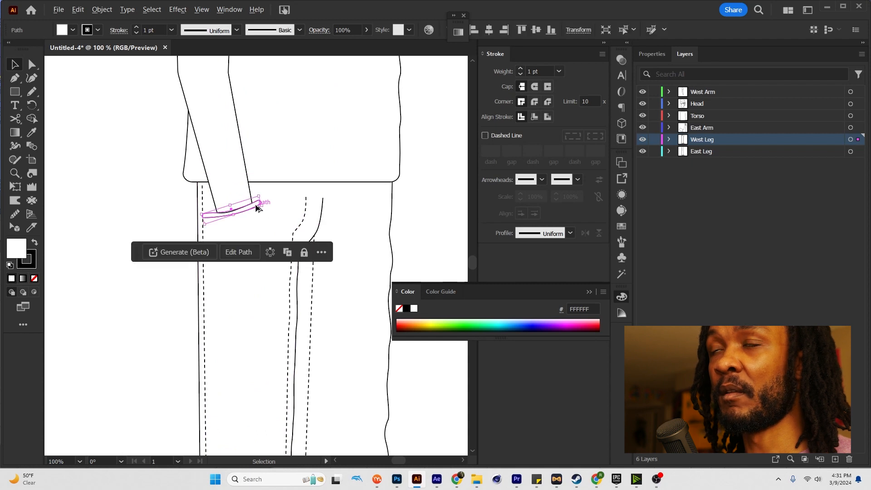
left_click(380, 206)
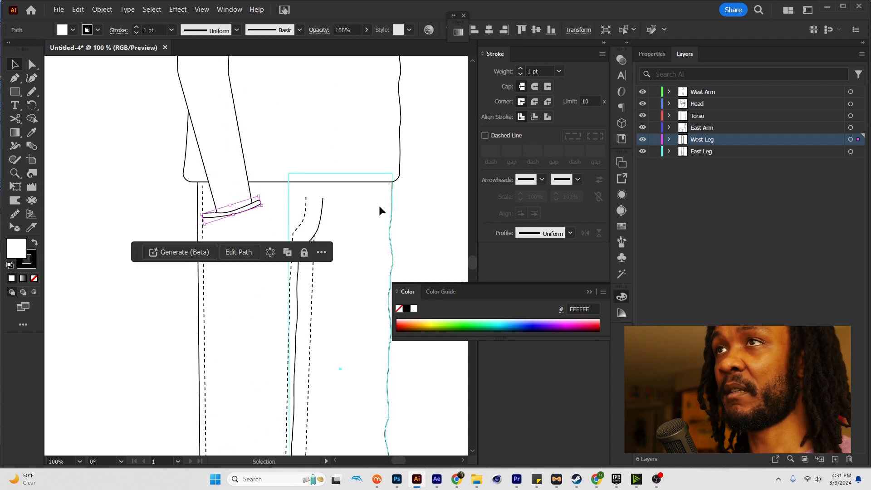
left_click(282, 248)
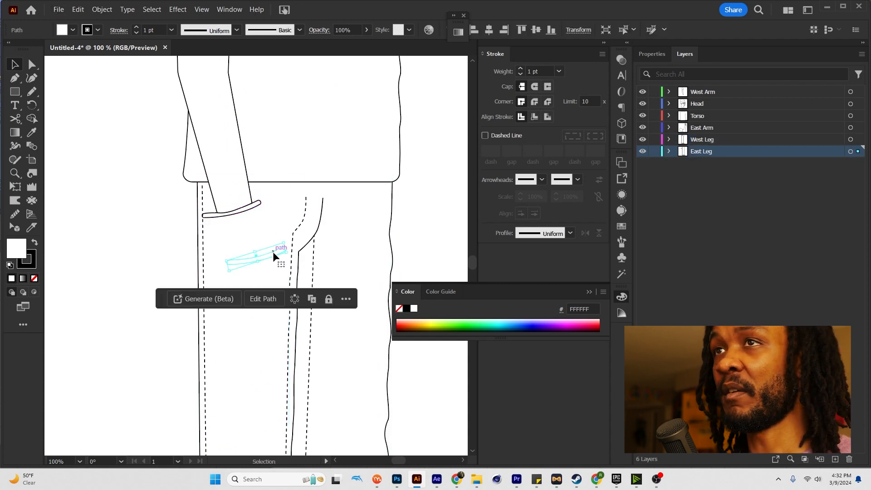
Step: Move the pasted pocket trim to the East Leg's front edge below the hem and turn it to slope down toward the front
key("shift+Right")
key("shift+Right")
key("shift+Right")
key("shift+Right")
key("shift+Right")
key("shift+Right")
key("shift+Right")
key("shift+Right")
key("shift+Right")
key("shift+Right")
key("shift+Right")
key("shift+Right")
key("shift+Right")
key("shift+Right")
key("shift+Right")
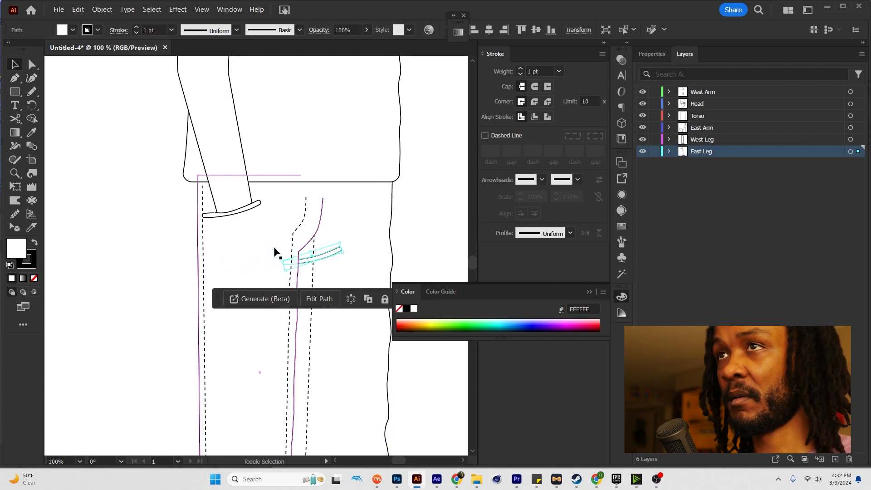
left_click_drag(346, 246, 385, 209)
key("r")
key("v")
Step: Trim off the part of the pocket trim that sticks out past the East Leg's front edge with Shape Builder
left_click(386, 195, "shift")
key("a")
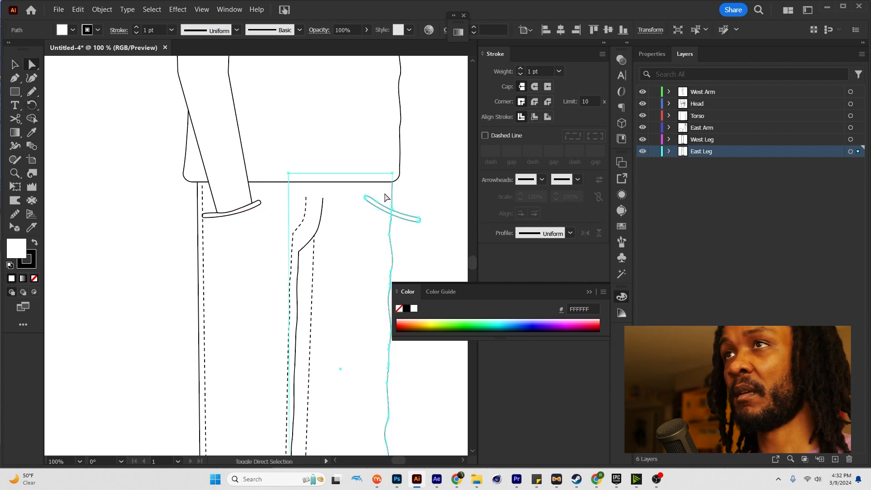
left_click(32, 119)
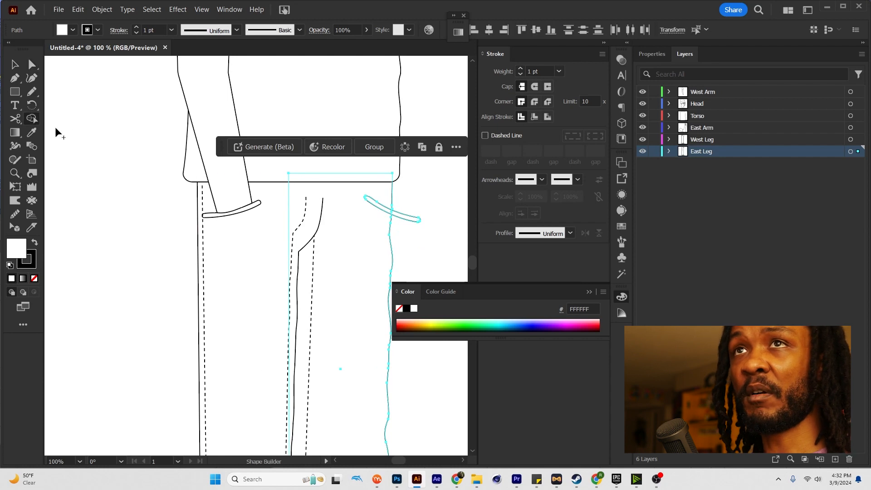
left_click(404, 217, "alt")
key("v")
left_click(412, 195)
scroll(405, 203, "up", 4)
key("a")
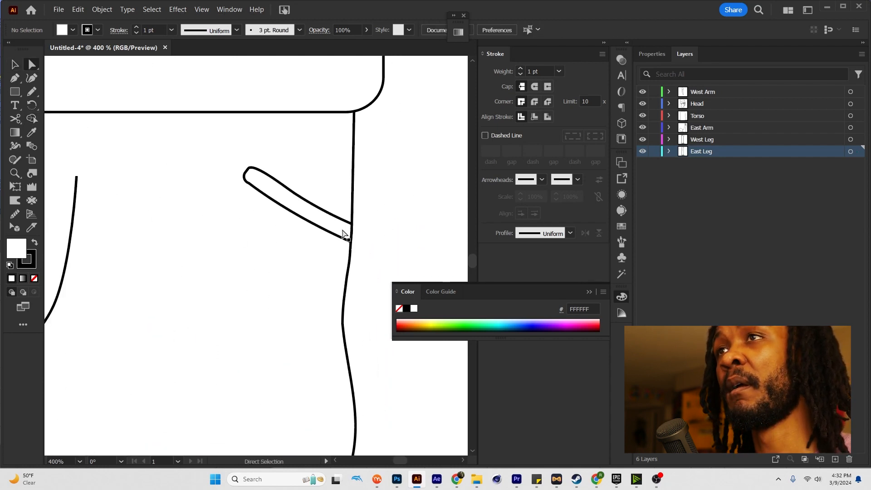
scroll(400, 190, "down", 5)
scroll(346, 186, "up", 1)
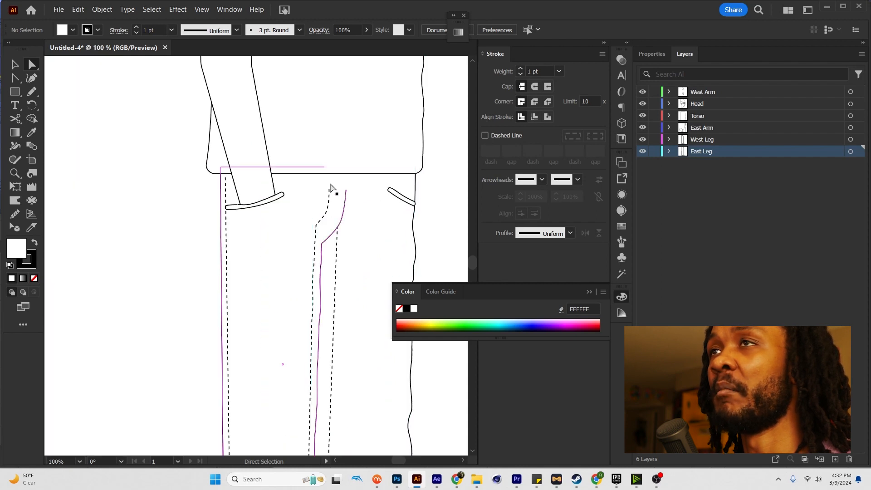
Step: Isolate the West Leg path and draw a thin waistband rectangle across the top of both legs, from back edge to front edge
key("v")
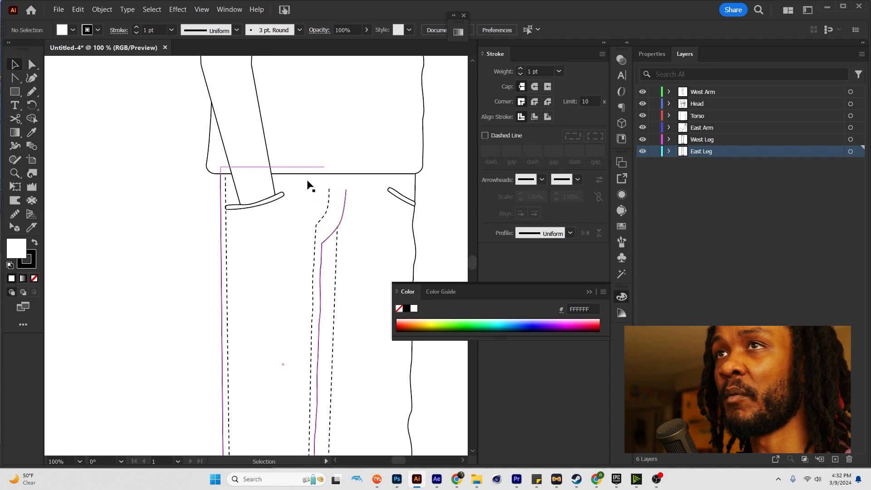
left_click(308, 182)
double_click(307, 182)
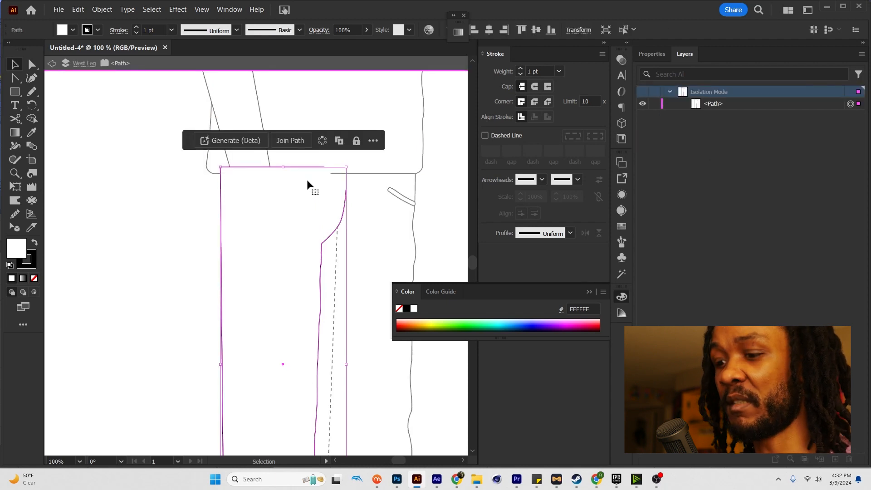
key("m")
left_click_drag(221, 167, 414, 185)
Step: Twirl the waistband's lower edge in several places to make it slightly wavy
key("shift+r")
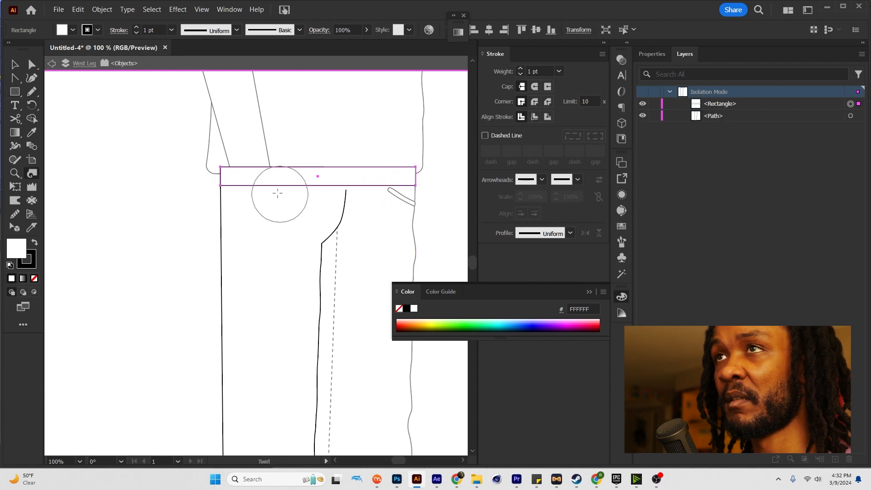
left_click(265, 202)
left_click(305, 202)
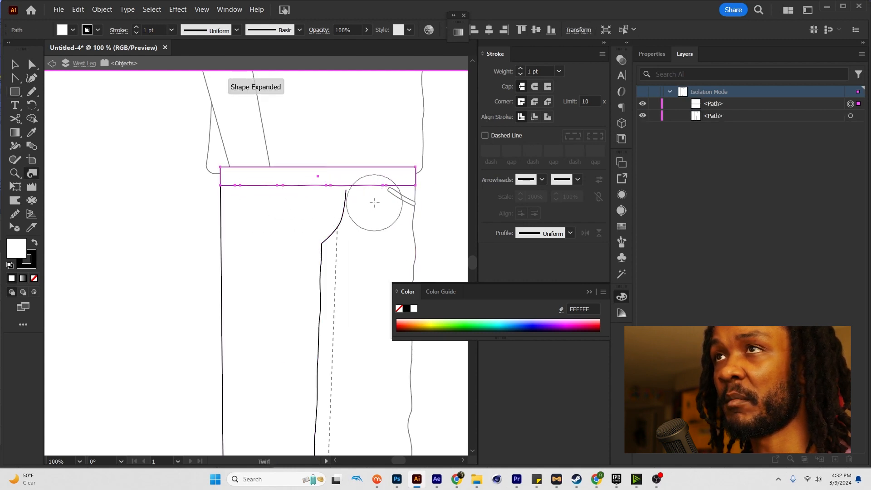
left_click(257, 203)
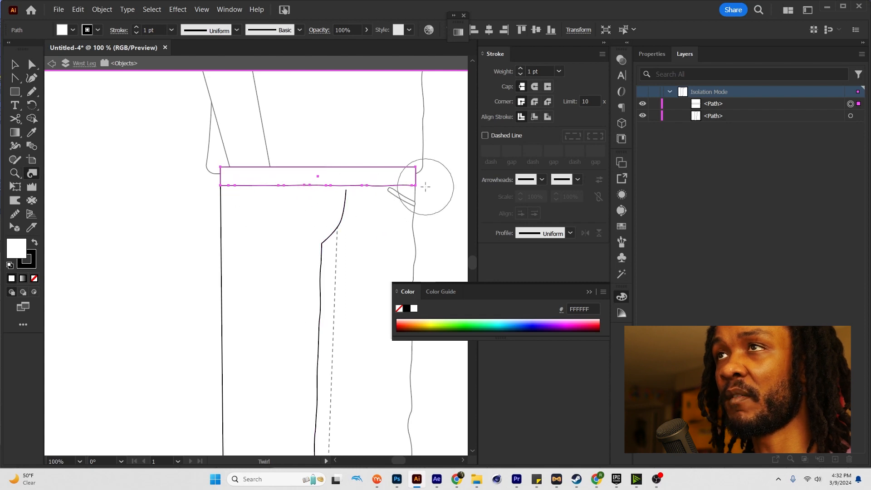
Step: Cut the waistband vertically into two pieces with the Knife tool, just in front of the top of the fly curve
key("j")
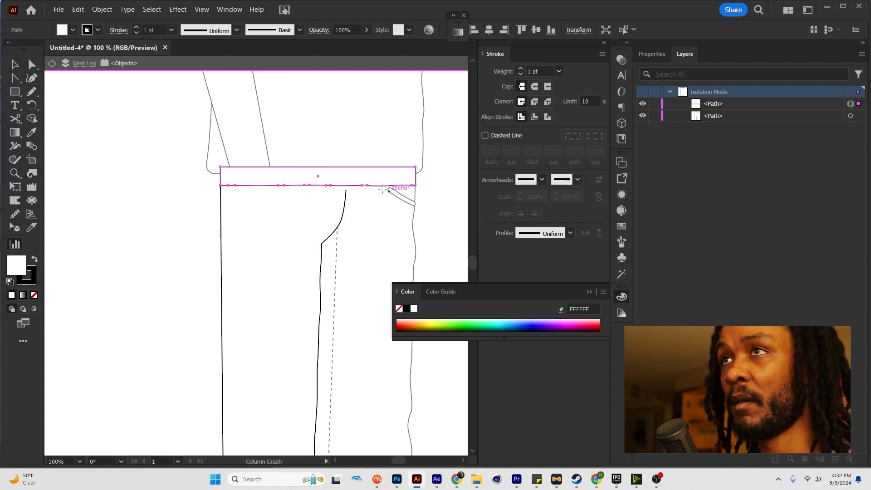
key("k")
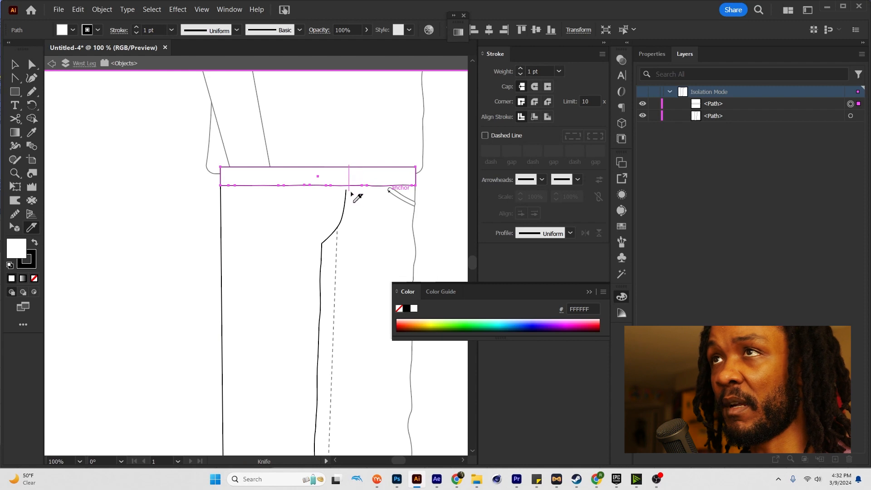
left_click_drag(351, 193, 349, 199)
key("a")
left_click(456, 185)
Step: Lower the front waistband piece's bottom corner at the cut so it sits slightly below the back piece
scroll(353, 169, "up", 4)
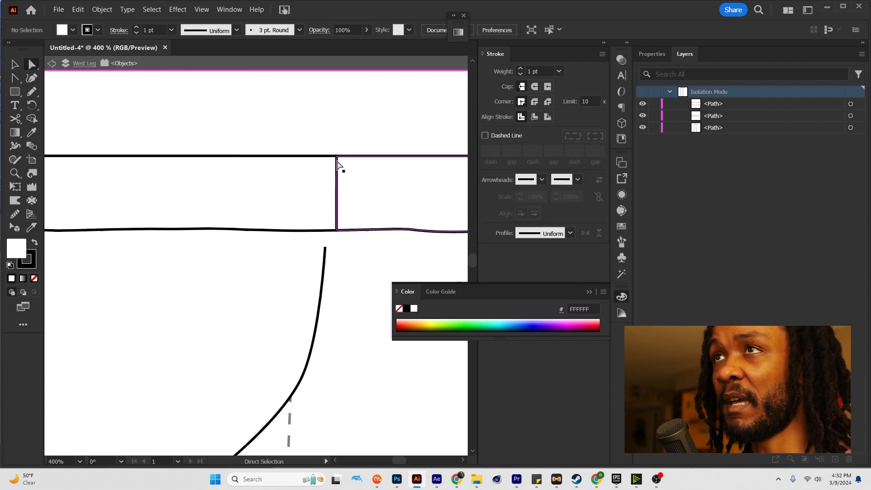
left_click(337, 157)
left_click_drag(336, 157, 337, 234)
left_click(330, 229)
left_click(336, 233)
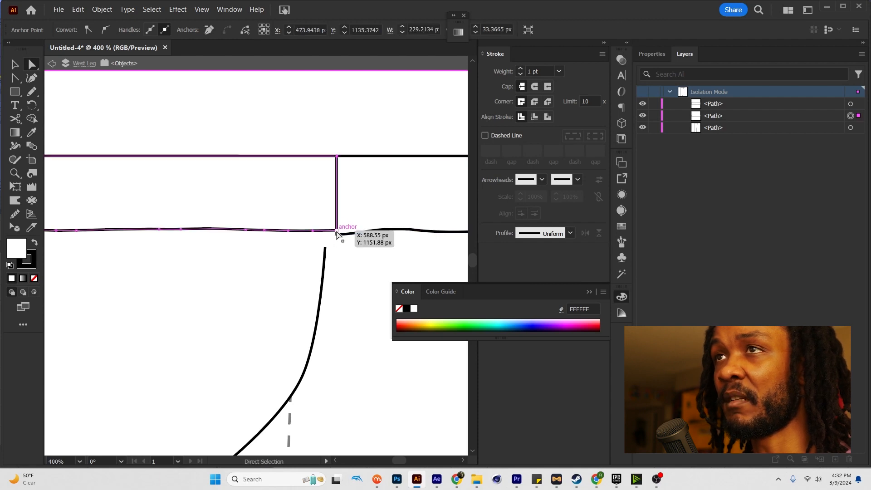
left_click(308, 195)
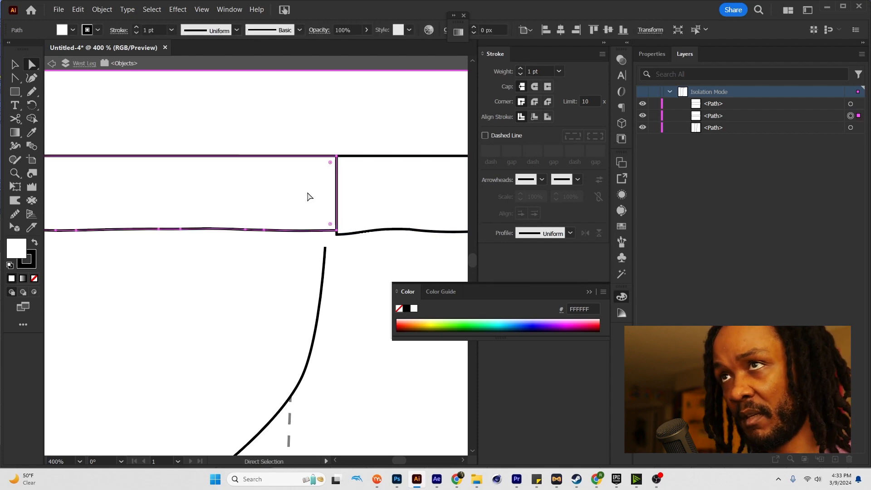
Step: Draw a circular button about 17 px wide on the front waistband piece beside the cut, and leave isolation mode
key("l")
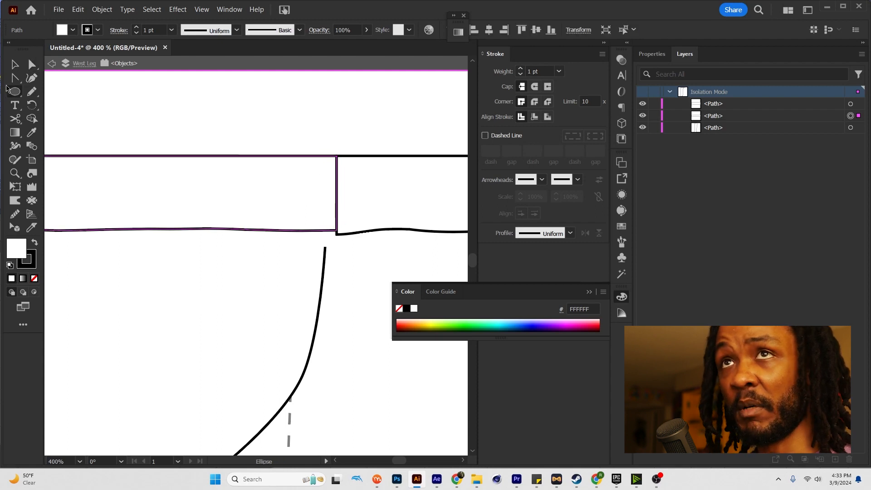
left_click_drag(345, 174, 385, 200)
key("ctrl+1")
key("v")
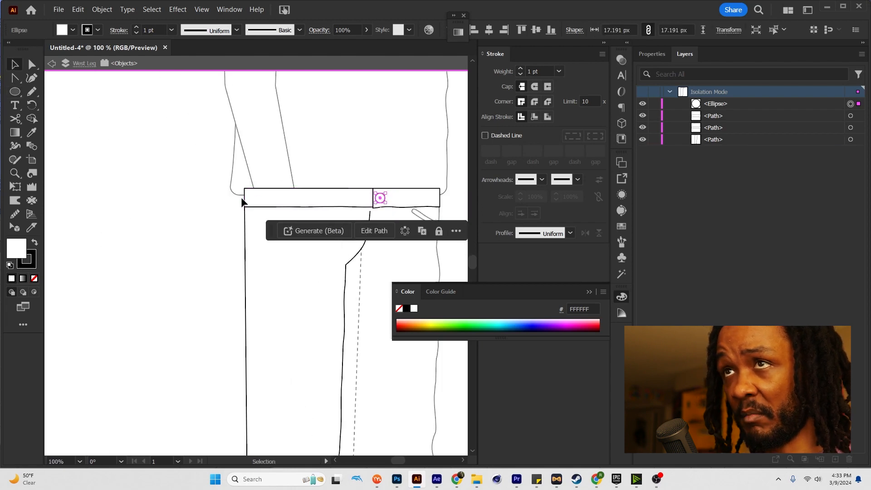
key("Escape")
Step: Select the button and both waistband pieces, and bring them in front of the dashed seam lines
key("a")
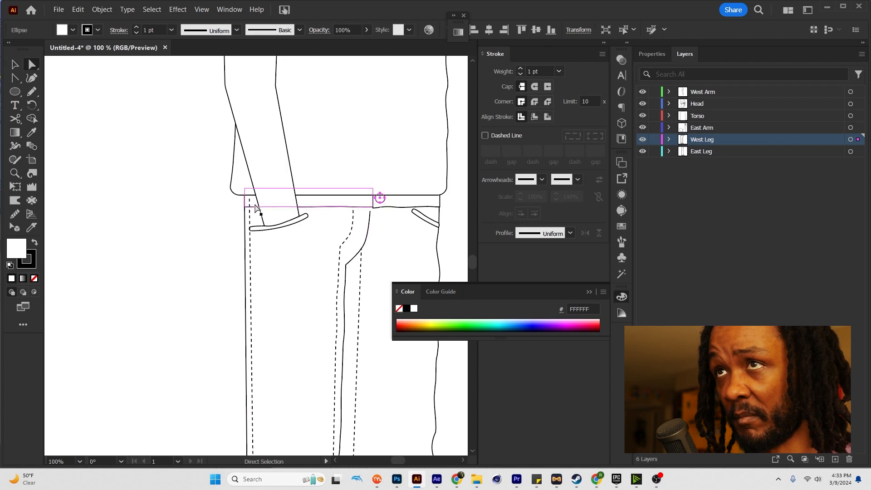
scroll(257, 207, "up", 2)
scroll(252, 209, "down", 1)
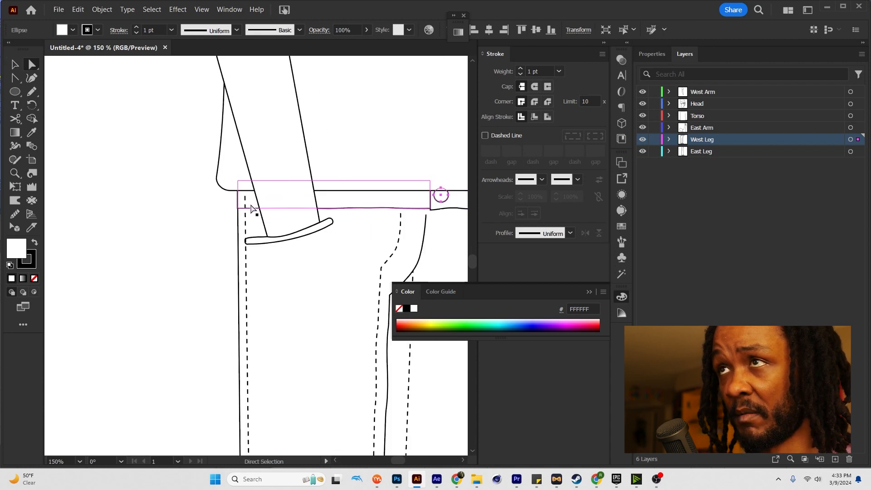
left_click(455, 202, "shift")
left_click(410, 205, "shift")
key("ctrl")
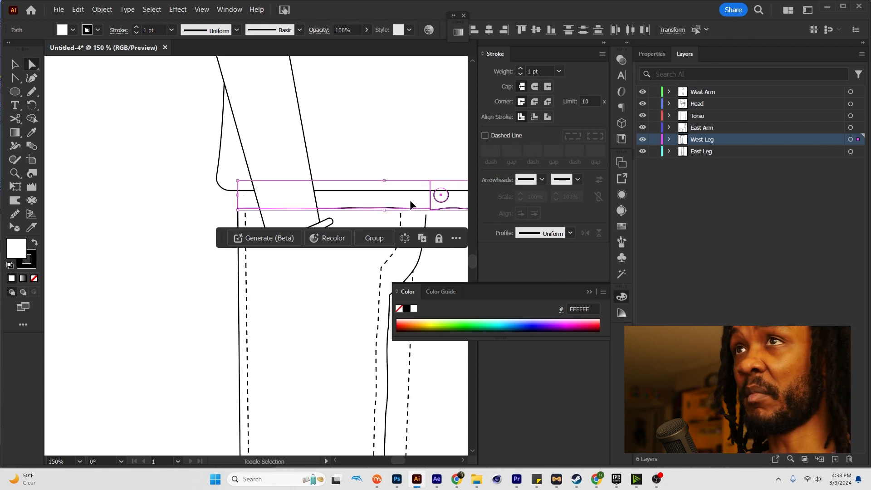
Step: Shift the waistband's back corner points slightly outward so the band overhangs the West Leg's back edge
left_click(243, 201)
scroll(231, 203, "up", 2)
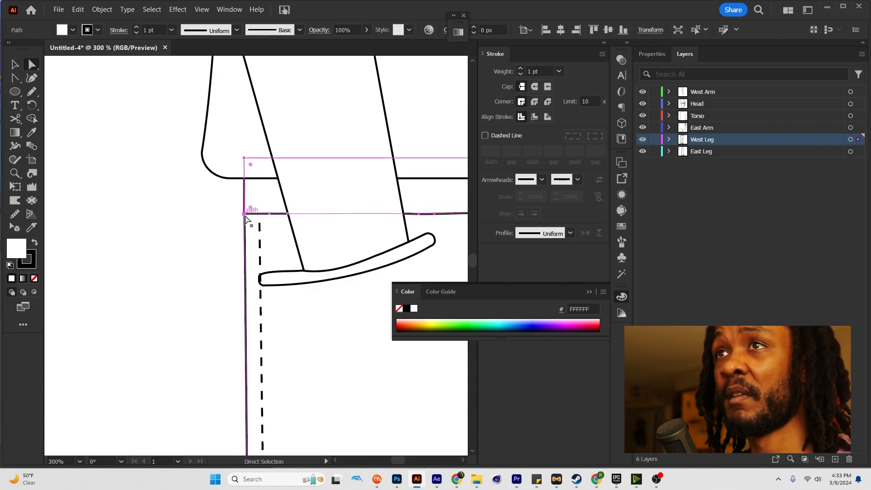
left_click(244, 213)
left_click_drag(244, 159, 239, 158)
left_click(216, 183)
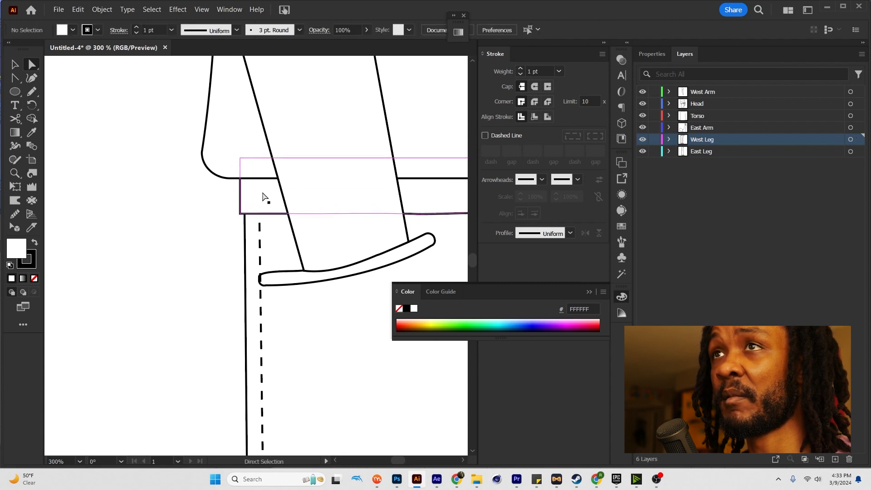
scroll(264, 197, "down", 3)
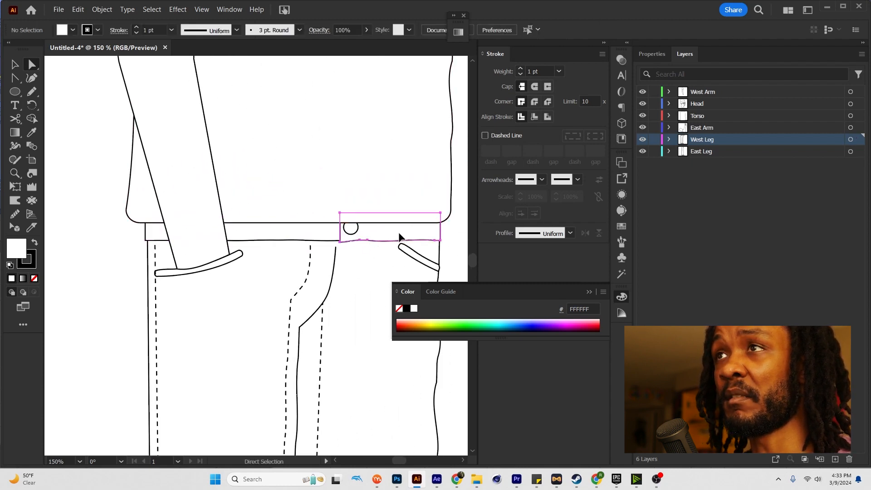
Step: Add four narrow belt loops spaced along the waistband, three on the back piece and one on the front piece
left_click(399, 237)
key("v")
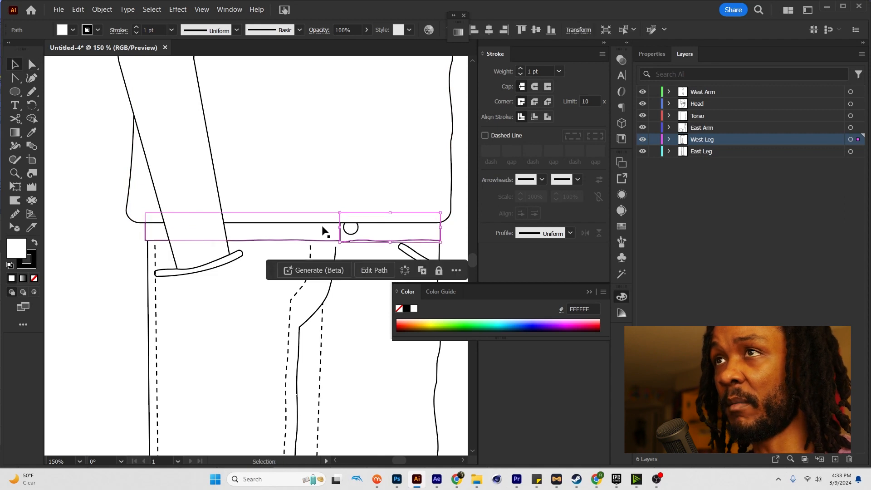
double_click(322, 228)
key("Escape")
left_click_drag(298, 232, 156, 232)
left_click_drag(247, 230, 407, 232)
key("ctrl+shift+a")
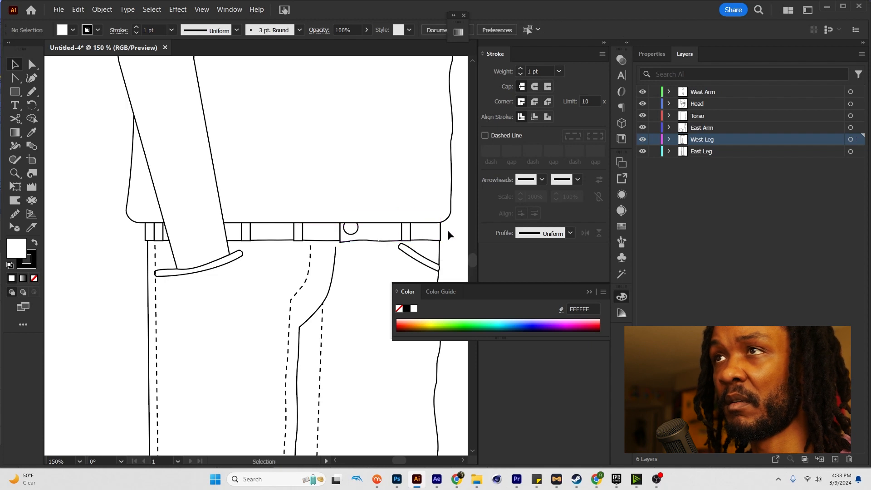
scroll(447, 235, "down", 3)
scroll(199, 245, "down", 3)
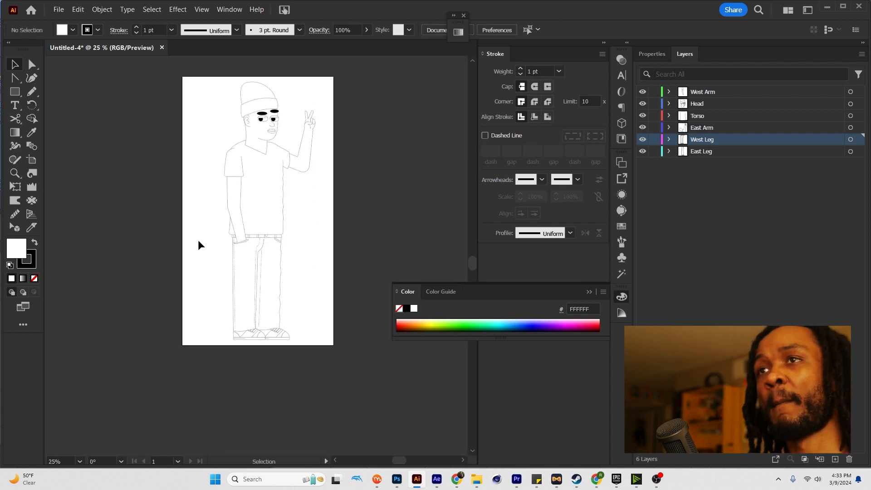
Step: Bend the straight bottom edge of the shirt torso into a slight downward curve
scroll(198, 240, "up", 1)
key("a")
left_click(283, 227)
scroll(278, 228, "up", 3)
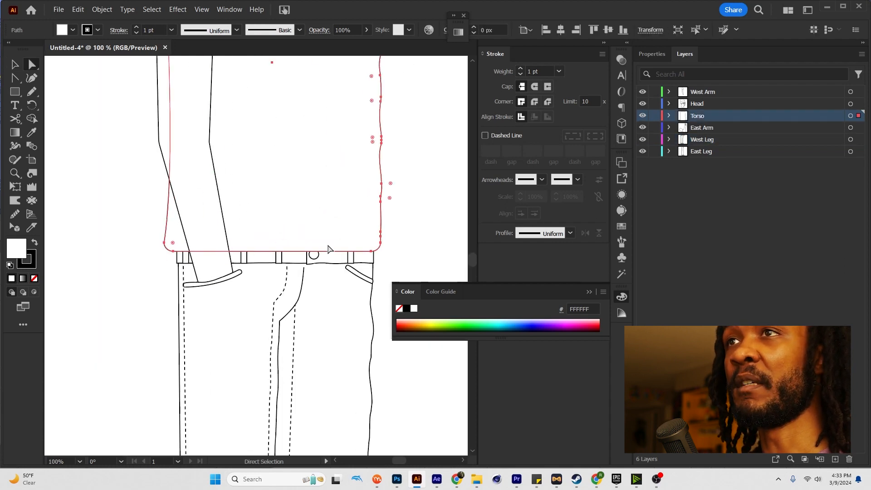
left_click(15, 80)
mouse_move(298, 252)
left_mouse_down()
mouse_move(305, 253)
mouse_move(299, 262)
left_mouse_up()
key("v")
left_click(411, 200)
Step: Cut across the shirt torso with the Knife just above its bottom edge to form a hem band
scroll(321, 205, "down", 2)
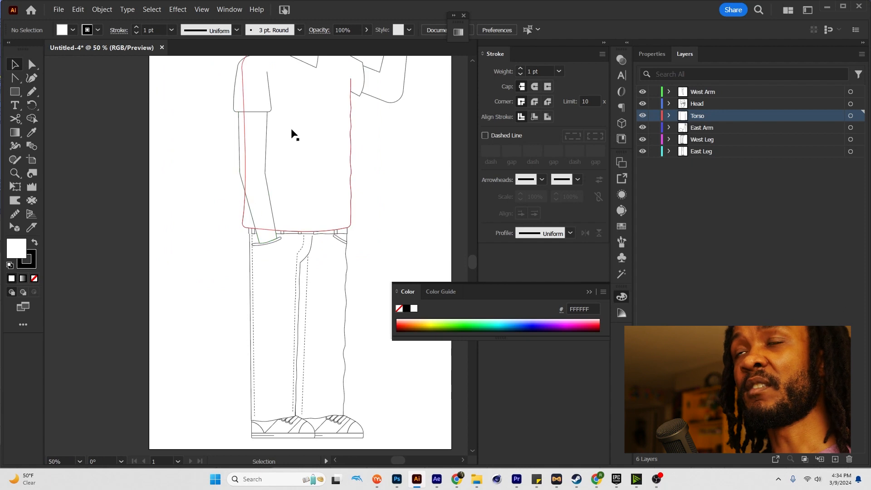
left_click_drag(295, 126, 284, 174)
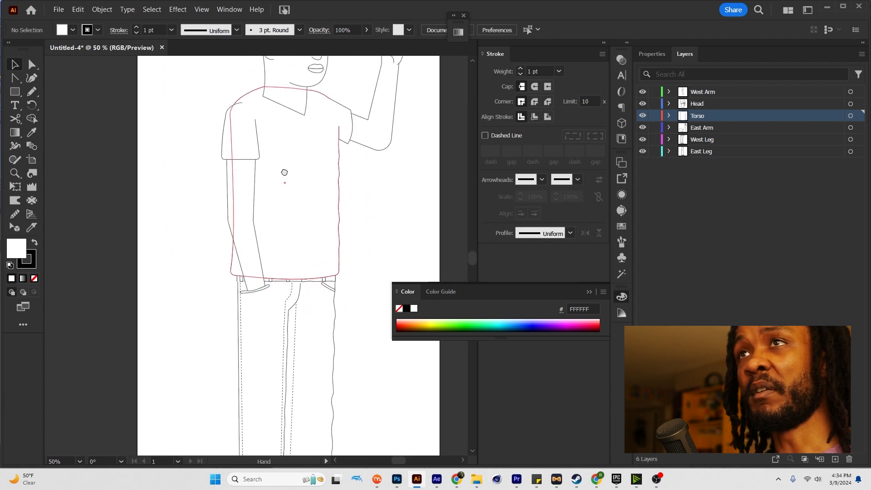
left_click(291, 273)
scroll(291, 273, "up", 2)
key("p")
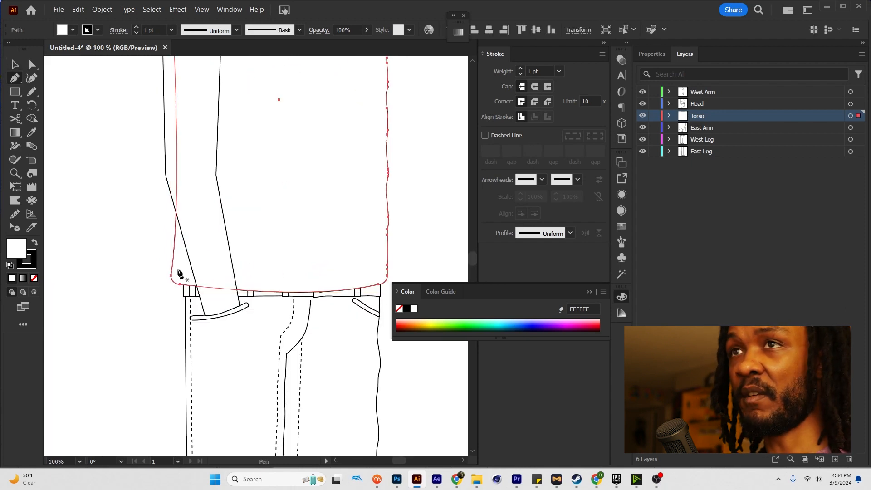
key("shift+k")
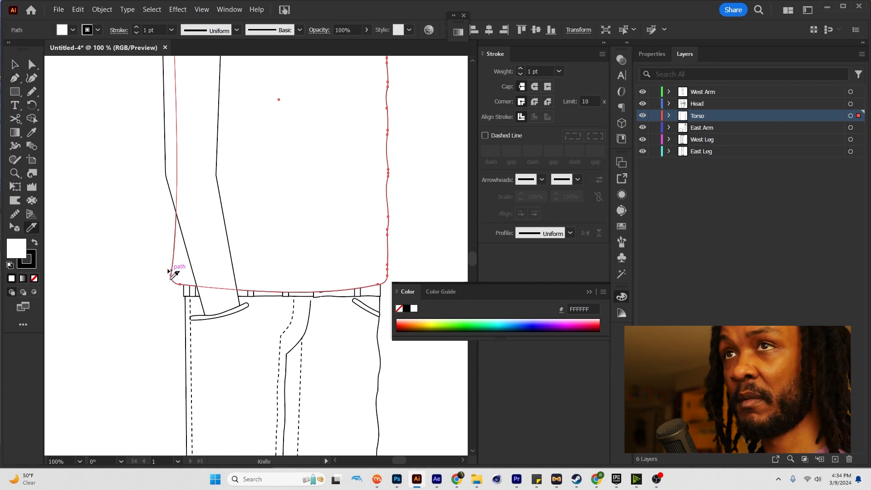
left_click_drag(311, 275, 409, 266)
key("v")
left_click(417, 232)
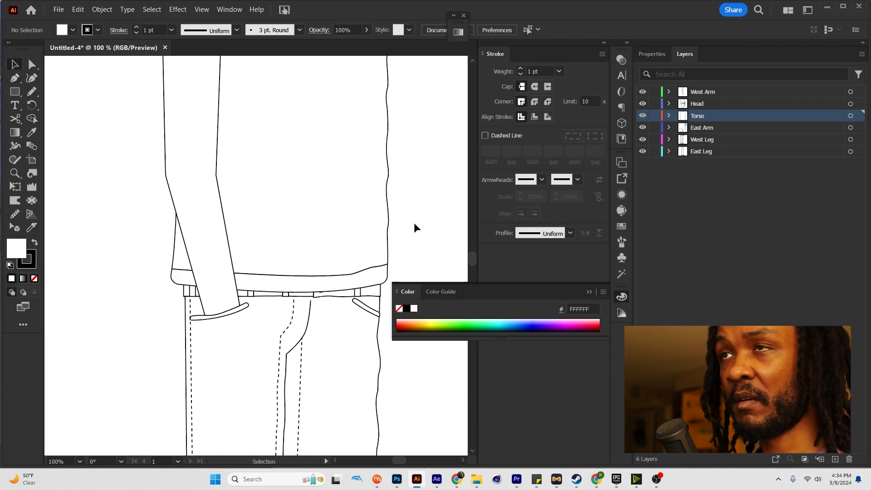
Step: Round the corners where the shirt body and hem band meet on the torso's east side
scroll(414, 222, "up", 1)
key("a")
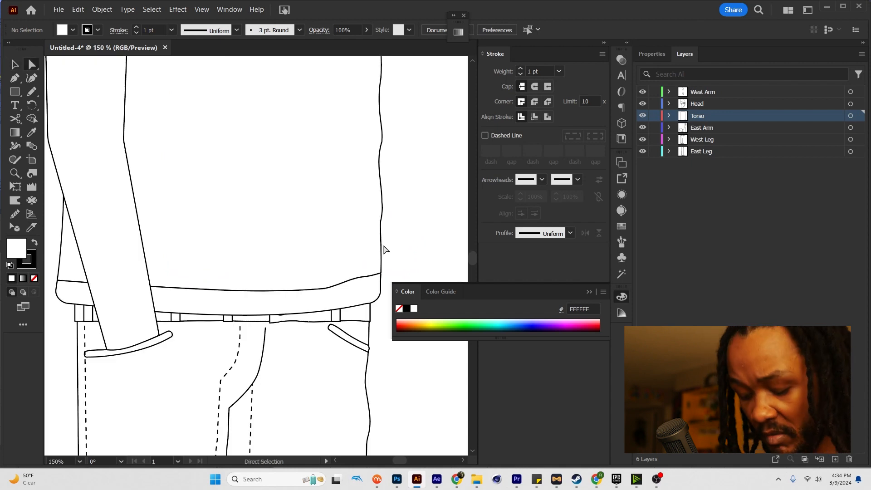
left_click(363, 285)
scroll(383, 273, "up", 4)
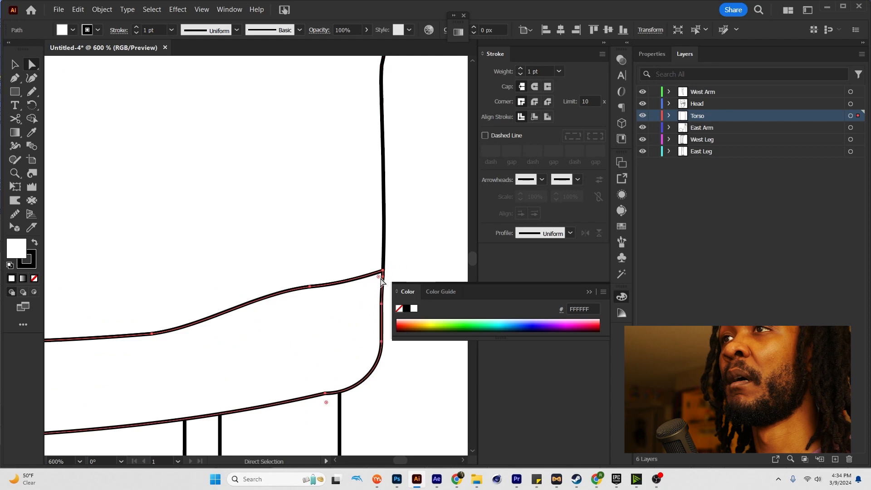
left_click(382, 272)
left_click(380, 272)
scroll(380, 270, "down", 4)
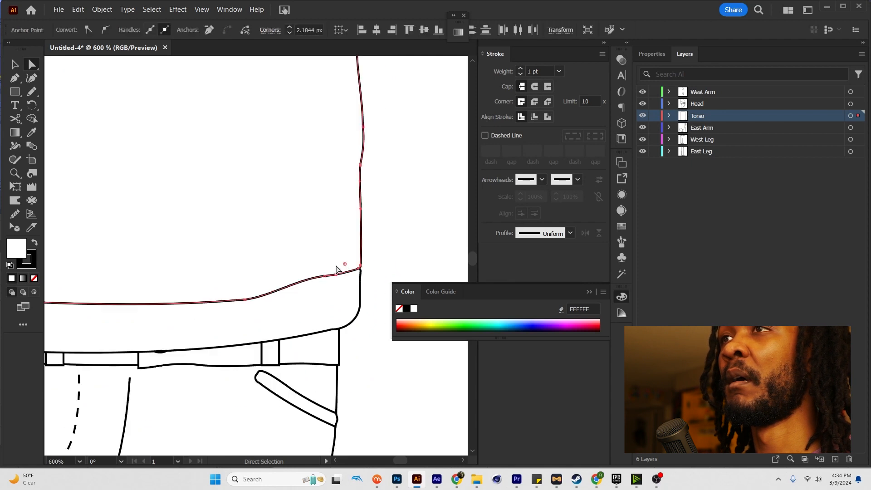
Step: Round the matching corners of the shirt body and hem band on the torso's west side
scroll(244, 269, "up", 4)
left_click(303, 208)
left_click(302, 220)
scroll(282, 224, "down", 4)
left_click(292, 236)
left_click_drag(292, 229, 291, 236)
left_click(269, 231)
scroll(269, 232, "down", 3)
Step: Cut a narrow cuff band across the lower end of the west arm's sleeve with the Knife
left_click_drag(404, 175, 372, 245)
left_click_drag(324, 181, 350, 227)
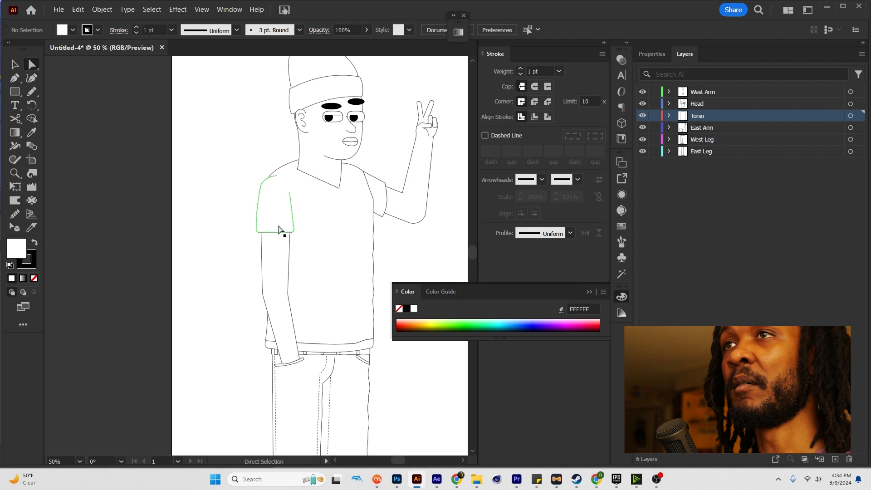
scroll(278, 229, "up", 3)
left_click(278, 228)
key("k")
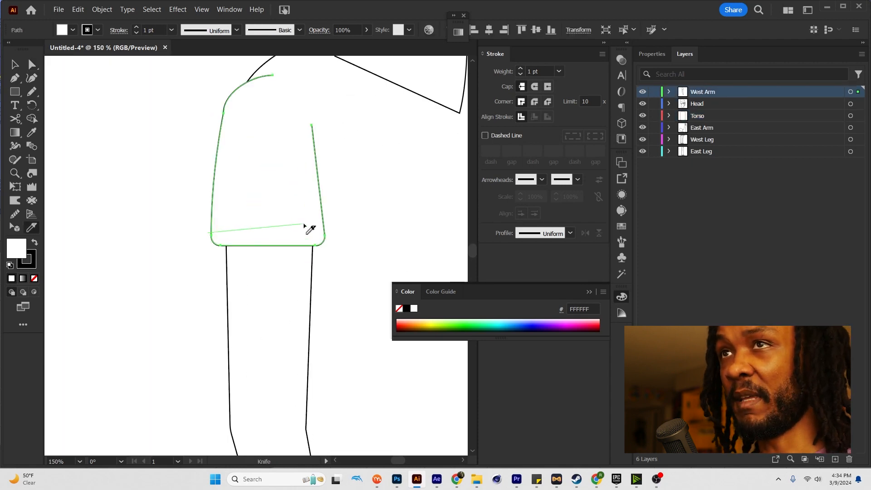
left_click_drag(351, 237, 351, 237)
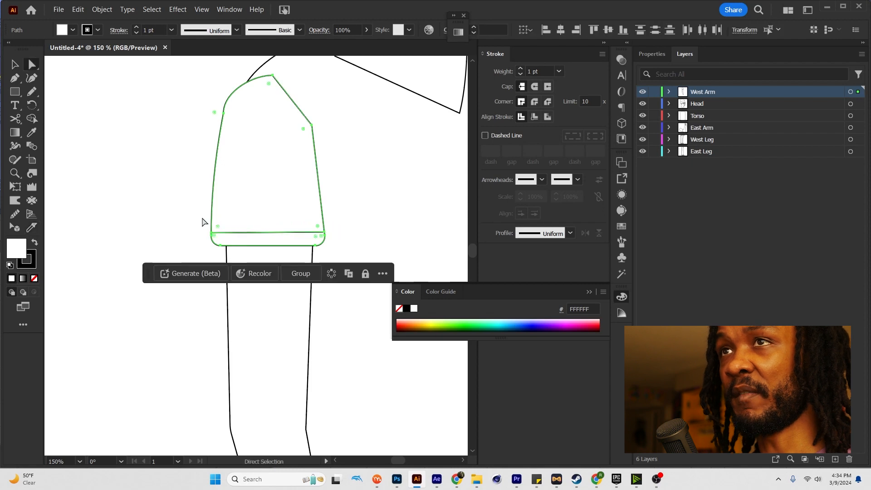
Step: Split the west sleeve outline at its two upper end anchors with Scissors and delete the diagonal segment between them
key("ctrl+shift+a")
key("c")
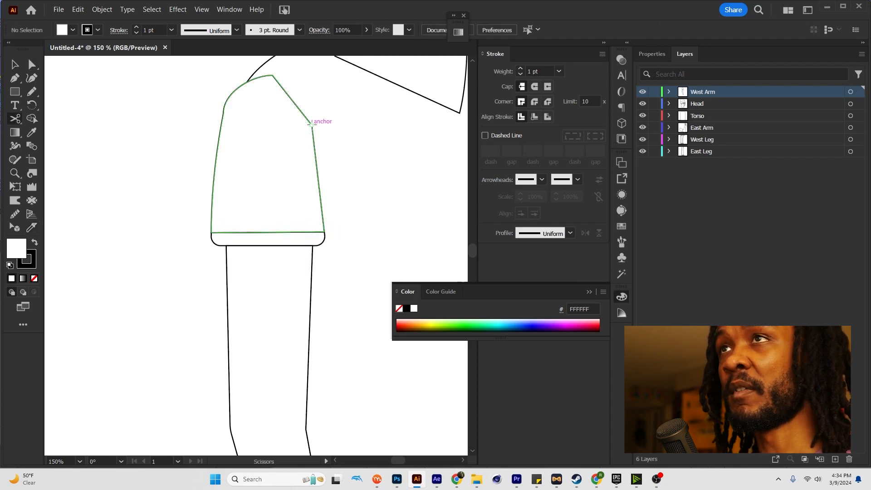
key("a")
left_click(274, 175)
key("c")
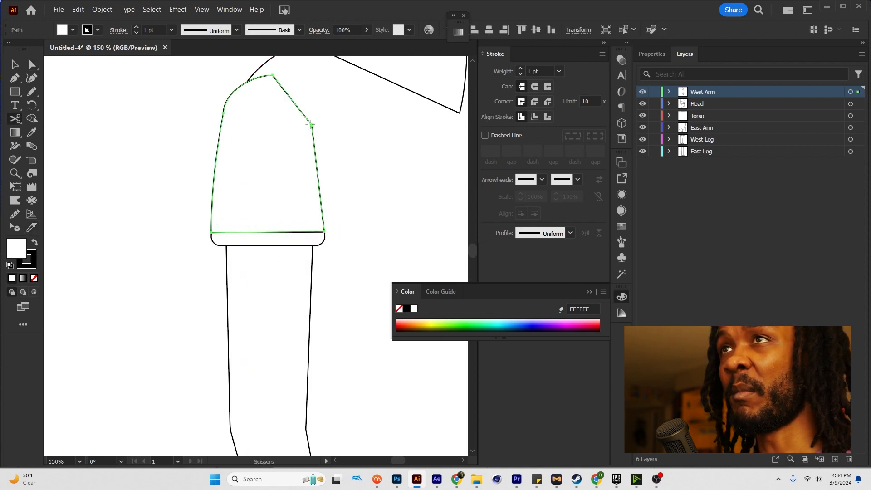
left_click(311, 125)
left_click(273, 74)
key("a")
left_click(290, 98)
key("Delete")
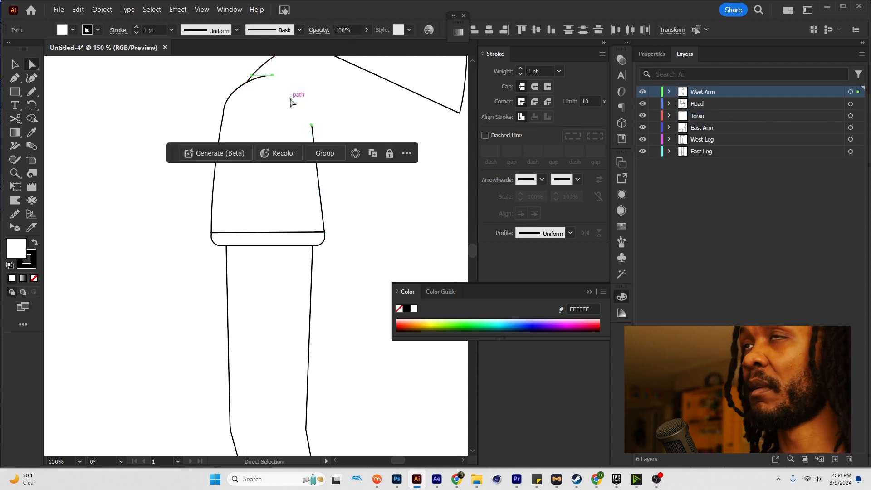
left_click(291, 99)
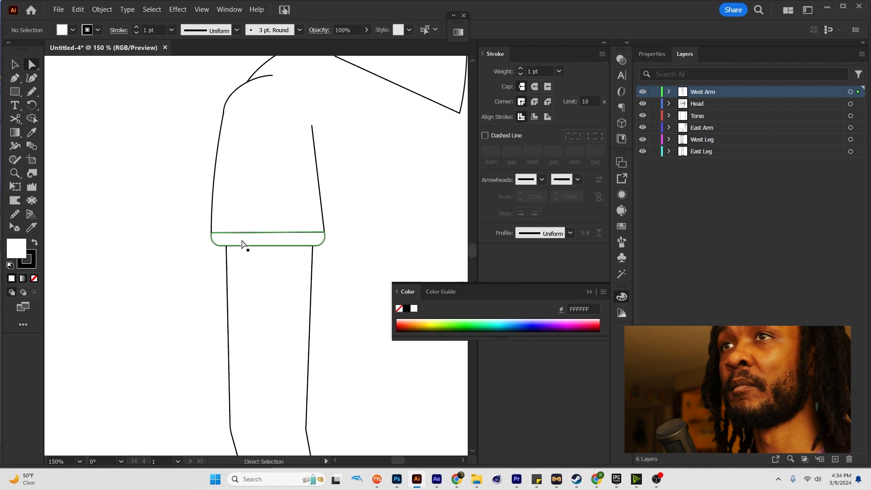
Step: Round the corners where the west sleeve and its cuff band meet on the outer side
scroll(194, 240, "up", 4)
left_click(214, 237)
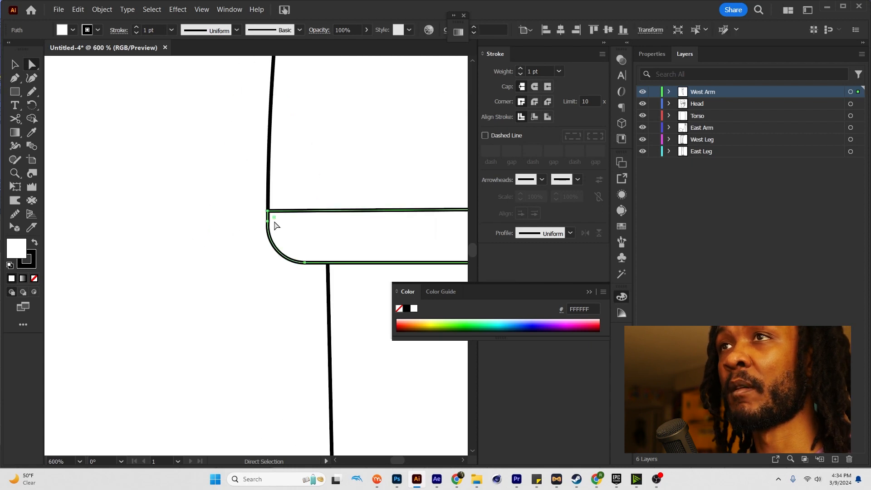
left_click(268, 212)
left_click_drag(268, 211, 272, 218)
Step: Round the corners of the west sleeve and cuff band on the side nearest the torso
key("space")
left_click_drag(350, 192, 171, 208)
left_click_drag(317, 191, 196, 207)
left_click_drag(378, 227, 363, 236)
left_click(372, 245)
left_click(368, 241)
left_click(371, 245)
key("space")
left_click_drag(119, 242, 447, 226)
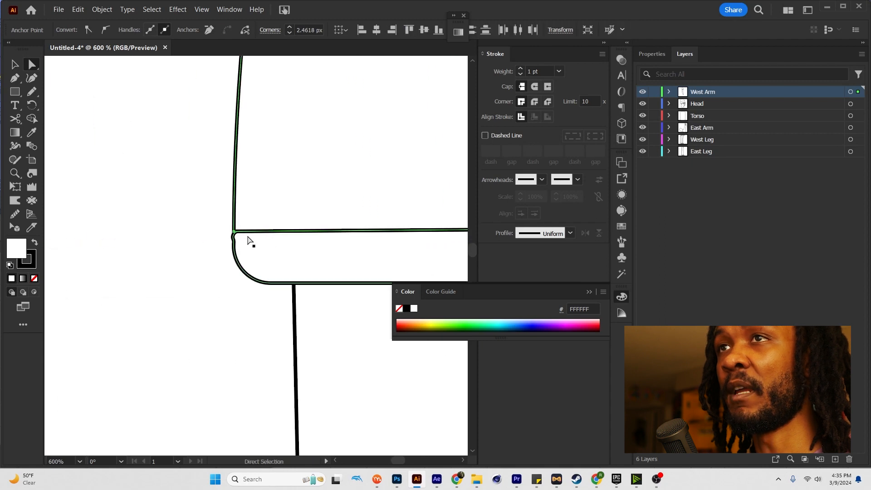
left_click(220, 223)
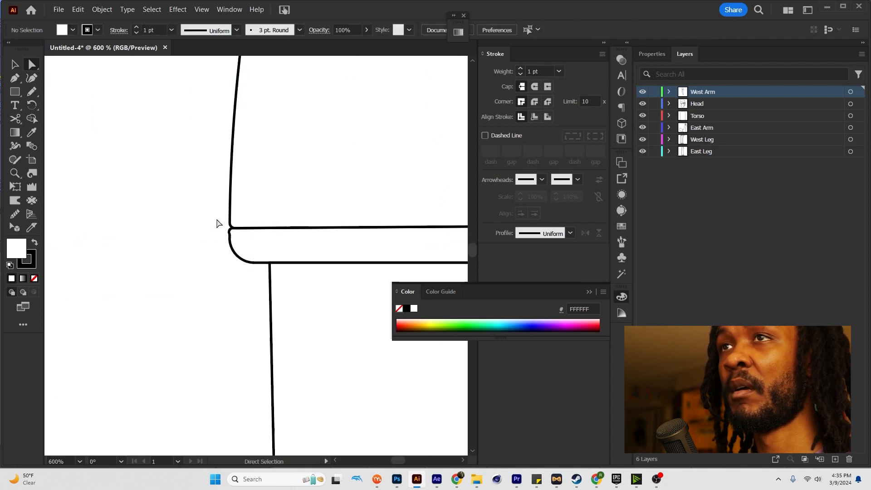
Step: Cut a curved cuff band along the open end of the raised east arm's sleeve with the Knife
scroll(217, 223, "down", 6)
key("space")
left_click_drag(276, 171, 210, 208)
left_click(320, 205)
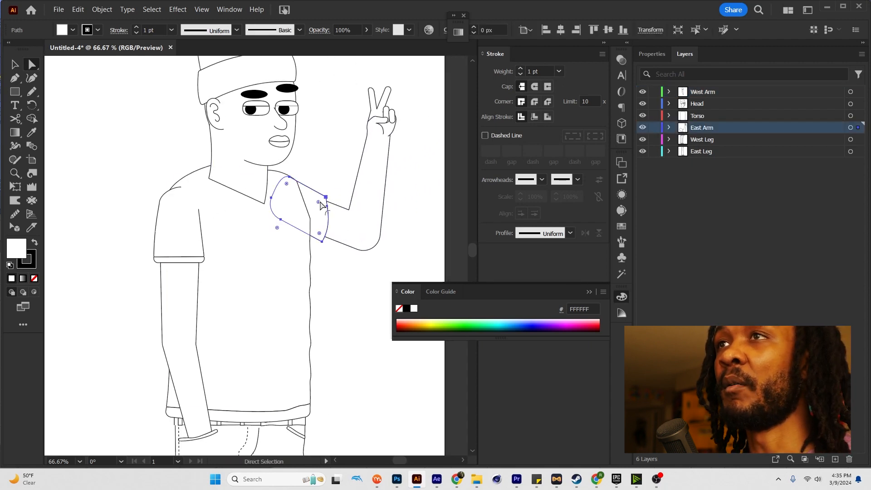
key("k")
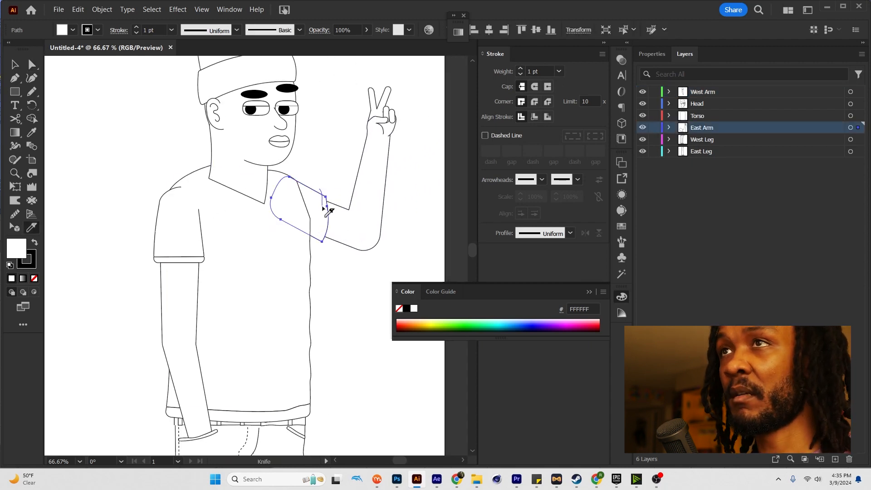
left_click_drag(315, 245, 314, 248)
key("v")
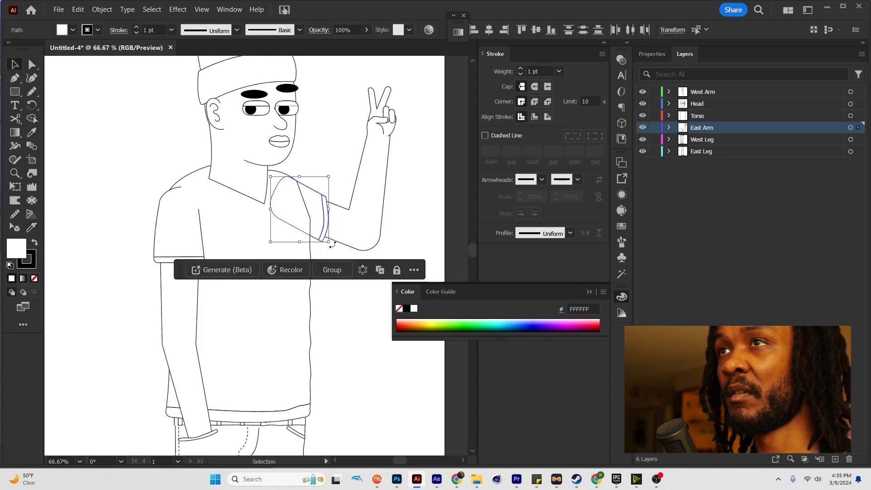
Step: Round the upper corners where the east sleeve and its cuff band meet
scroll(317, 219, "up", 3)
left_click(366, 146)
scroll(332, 163, "up", 1)
scroll(334, 168, "up", 3)
key("a")
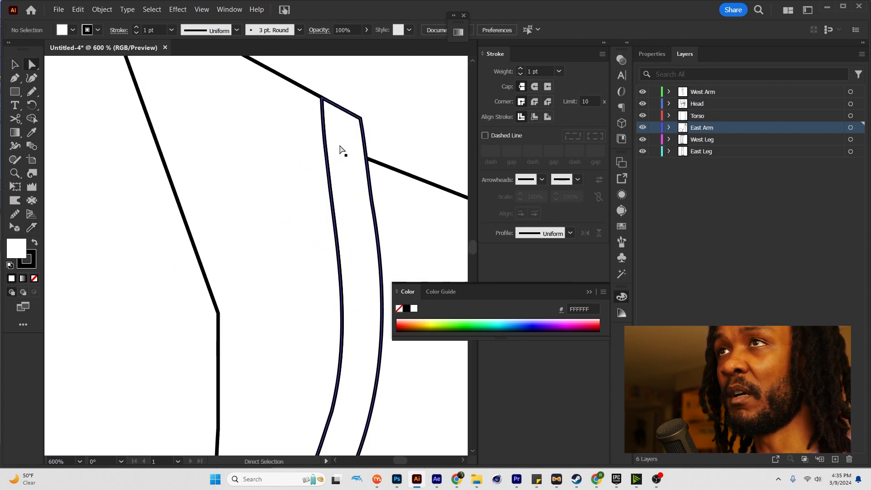
left_click(322, 110)
left_click_drag(328, 105, 313, 106)
left_click(322, 98)
left_click(322, 98)
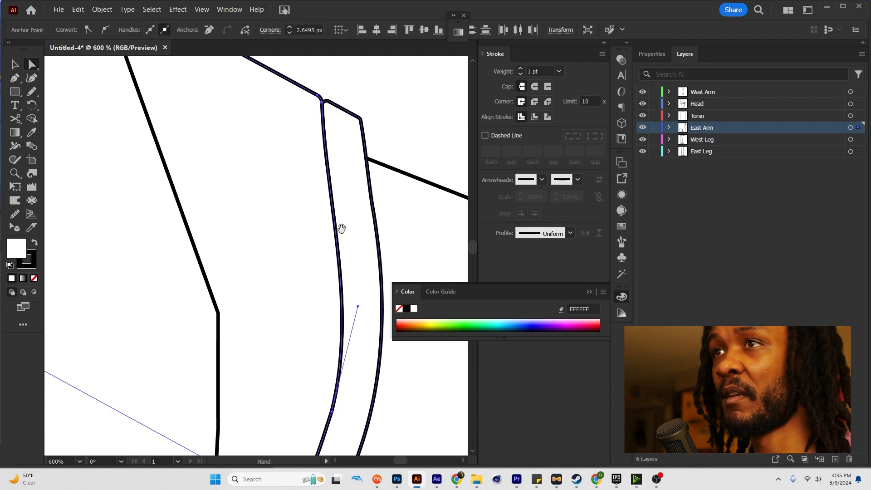
Step: Round the lower corners where the east sleeve and its cuff band meet
left_click_drag(332, 363, 353, 204)
left_click(317, 347)
left_click_drag(313, 340, 313, 338)
left_click(306, 354)
scroll(309, 351, "down", 4)
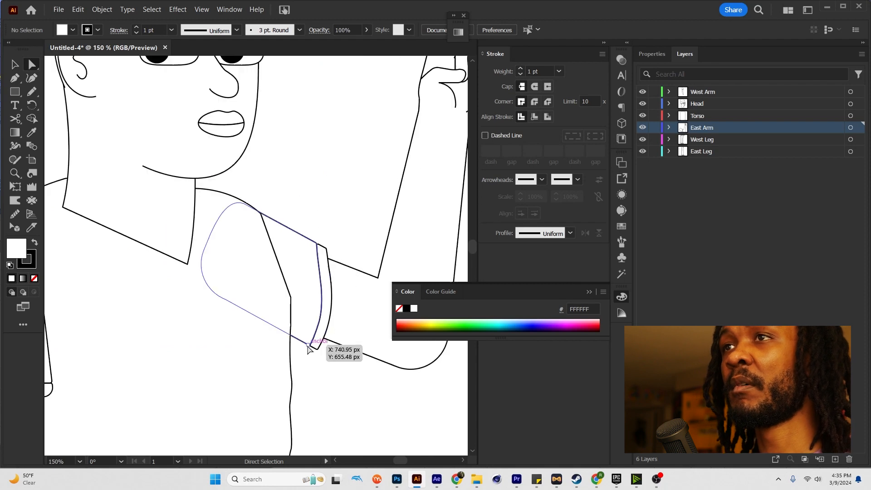
Step: Cut a short curved crease into the raised east arm at the inner elbow with the Knife
scroll(334, 210, "down", 2)
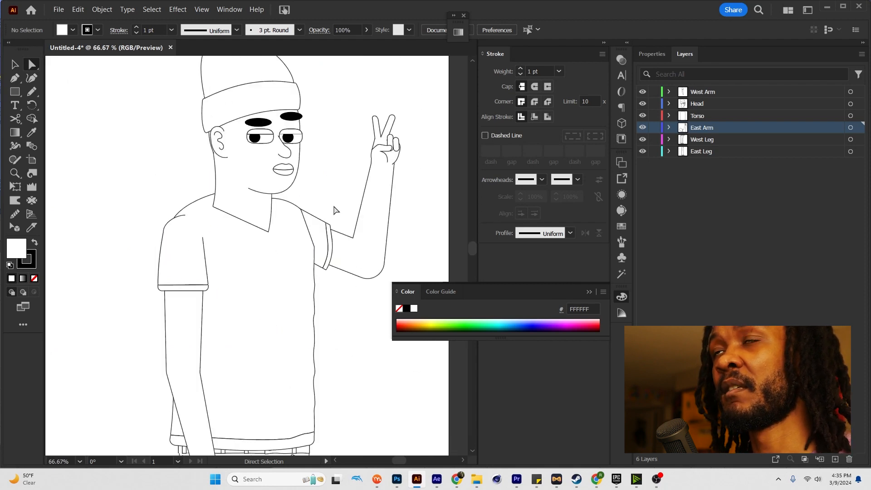
scroll(415, 217, "down", 1)
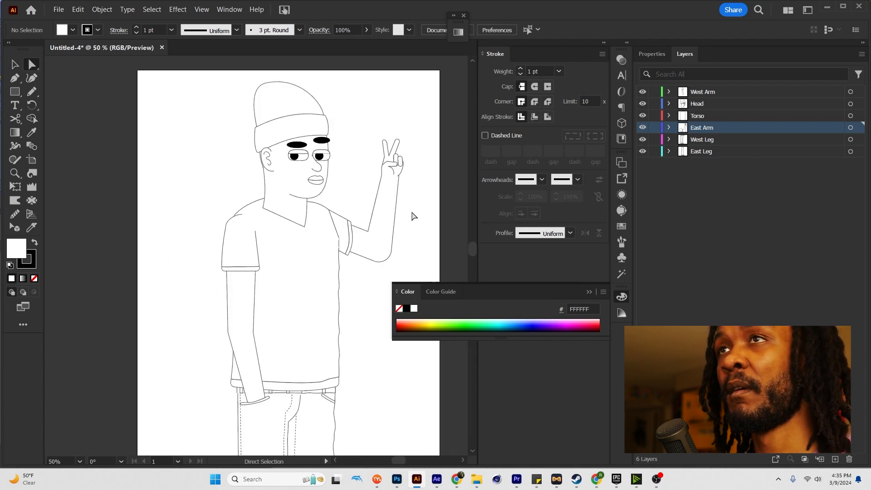
left_click(376, 242)
scroll(376, 242, "up", 3)
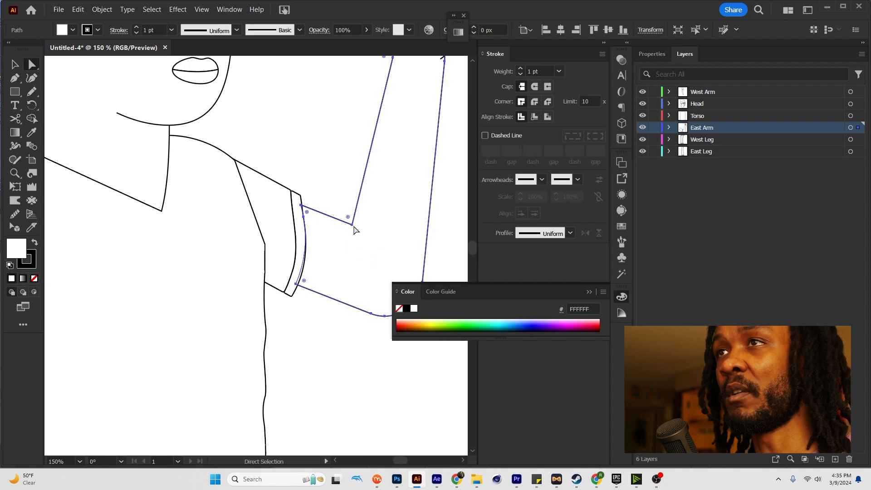
key("k")
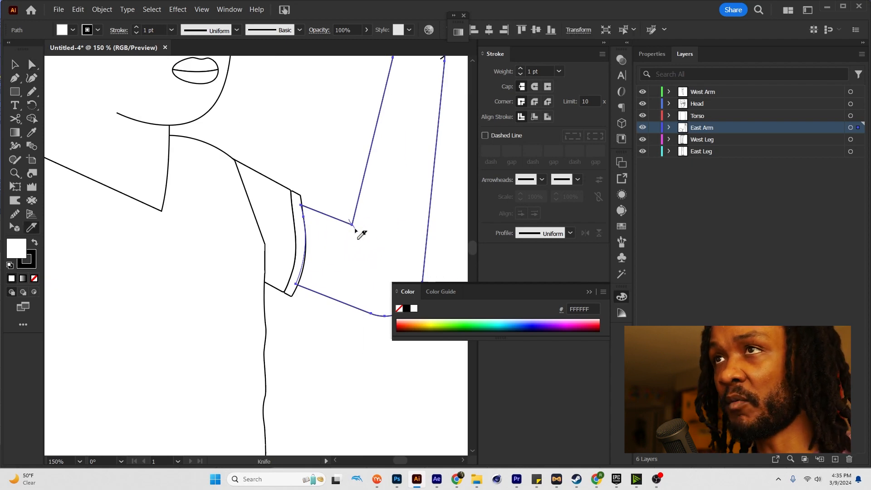
key("v")
left_click(452, 215)
scroll(451, 215, "down", 4)
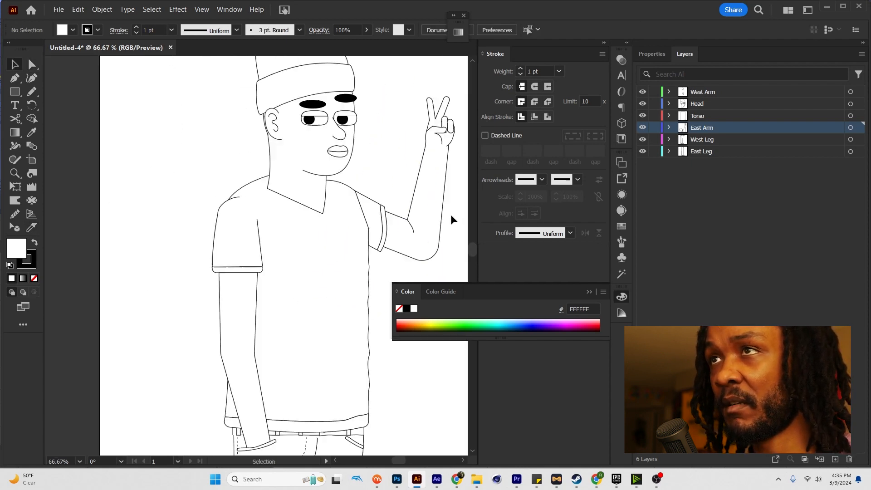
Step: Draw a rectangular wristband across the raised east arm's wrist, rotated to match the arm's tilt and centered on it
key("space")
left_click_drag(387, 237, 376, 207)
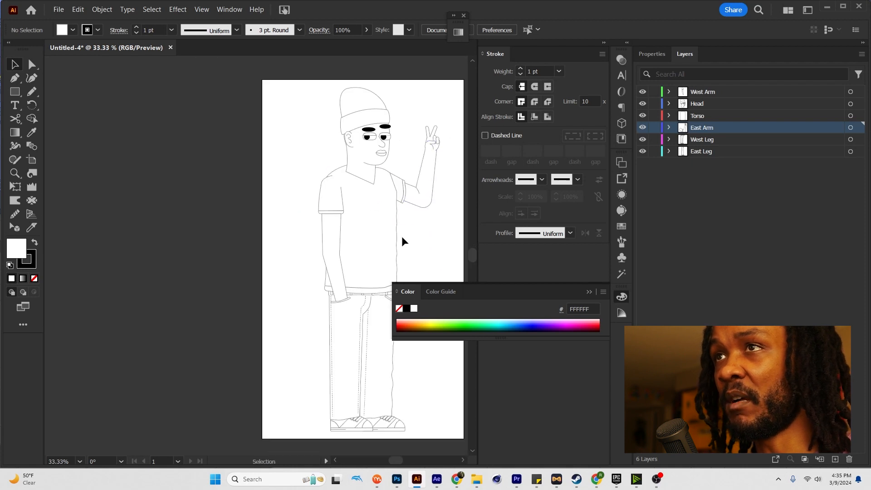
key("space")
left_click_drag(436, 188, 366, 244)
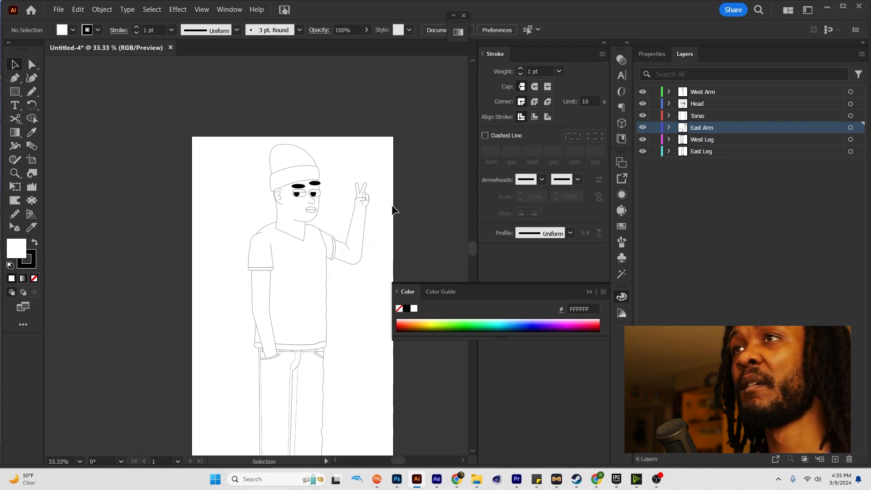
scroll(393, 210, "up", 8)
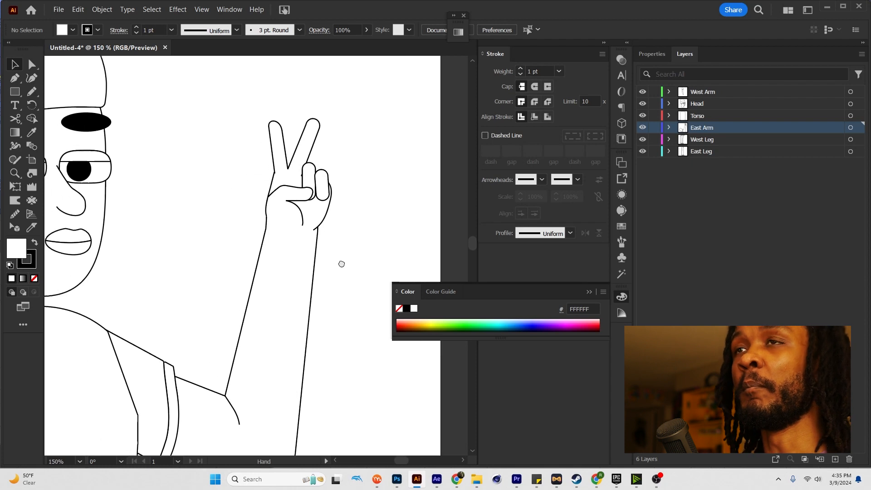
key("m")
left_click_drag(257, 238, 326, 253)
key("r")
left_click_drag(333, 243, 333, 251)
key("v")
left_click_drag(291, 253, 292, 263)
left_click(336, 231)
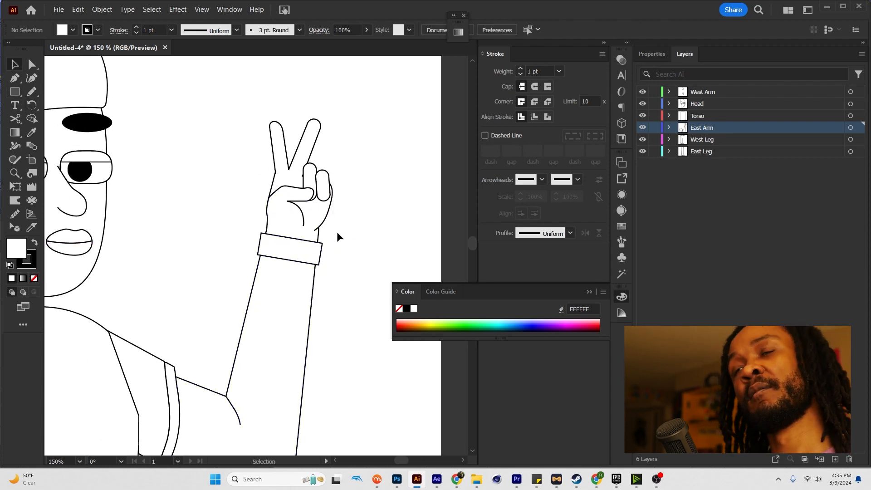
scroll(266, 261, "up", 3)
scroll(266, 261, "up", 1)
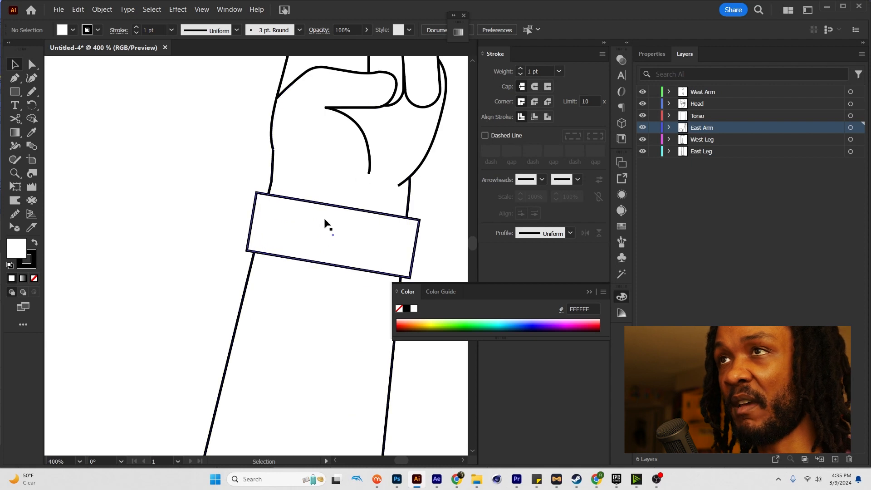
Step: Create a narrower copy of the wristband rectangle covering only its middle section as the buckle frame
key("m")
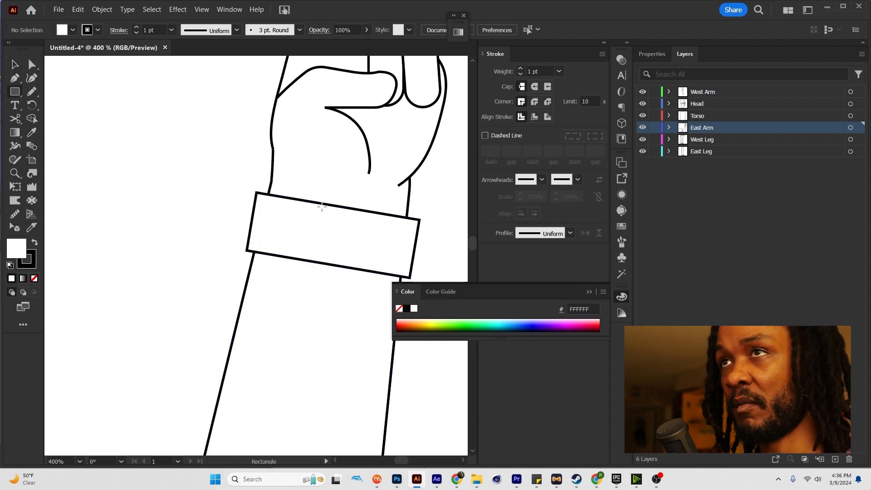
key("v")
left_click(342, 225)
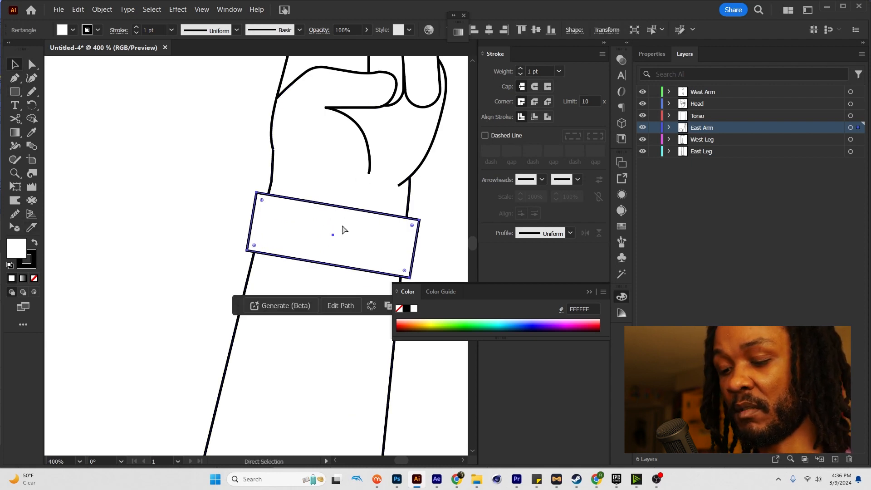
left_click_drag(417, 248, 352, 237)
left_click_drag(253, 221, 311, 209)
Step: Duplicate the buckle frame in front, shrink it inside, extend it past the frame's east edge, and fully round its east corners
key("ctrl+c")
key("ctrl+f")
left_click_drag(347, 267, 341, 257)
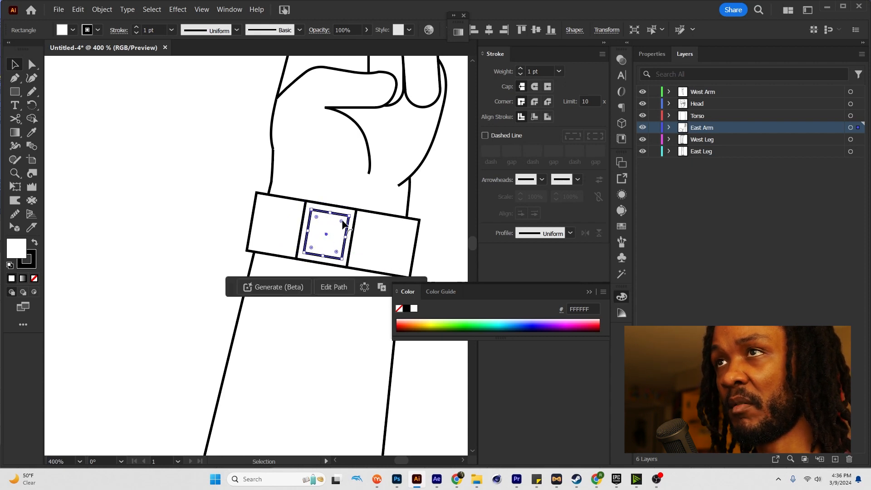
left_click_drag(346, 237, 372, 244)
key("a")
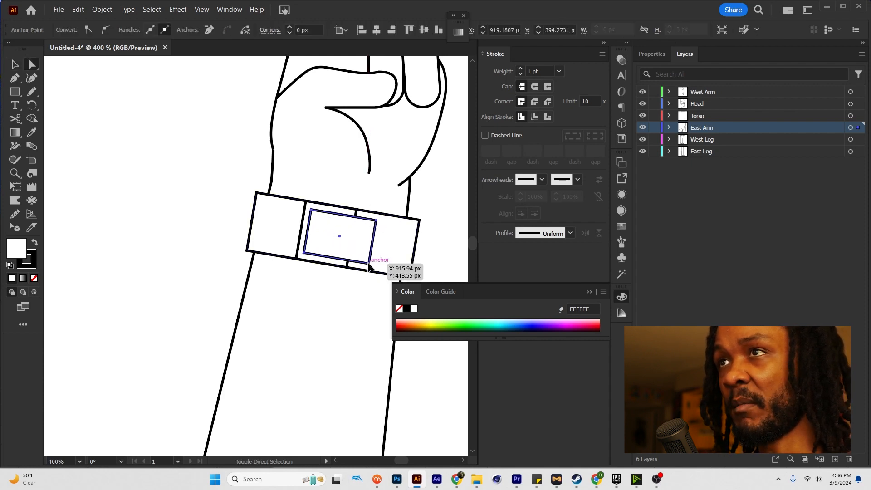
left_click(369, 264, "shift")
left_click_drag(363, 258, 347, 255)
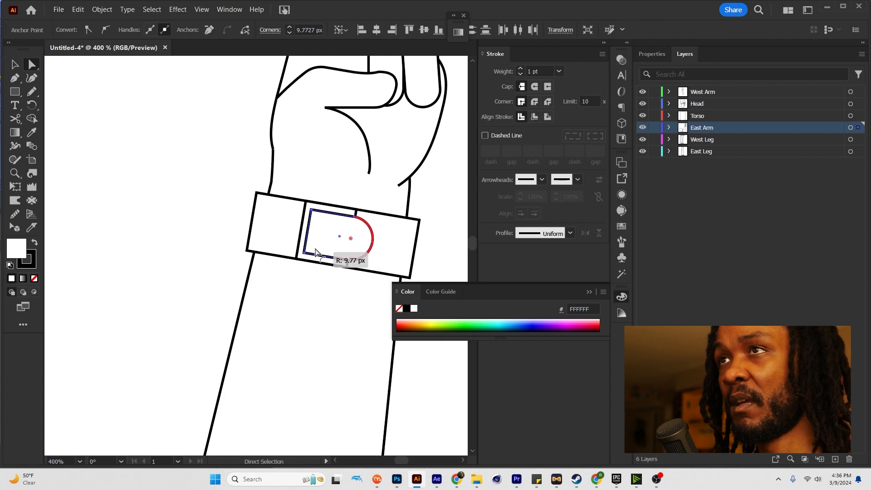
left_click(193, 234)
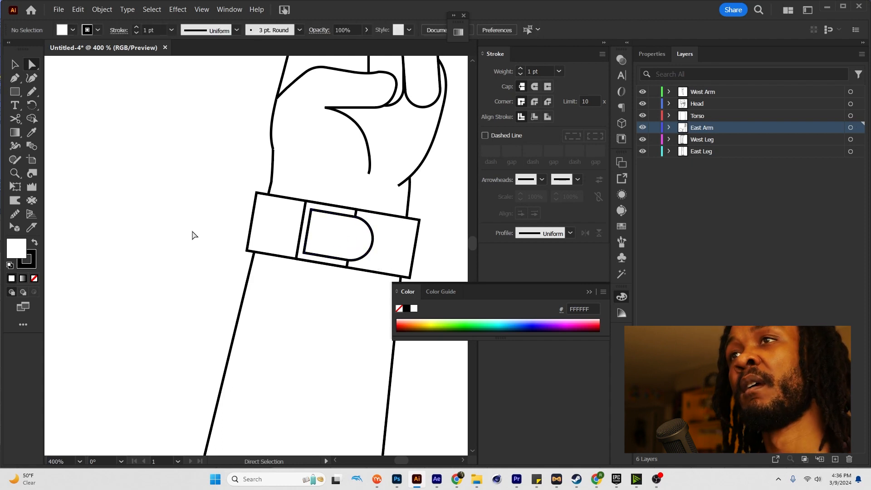
Step: Duplicate the wristband, shrink it into a slimmer strap end projecting past the band's west edge, and curve its outer edge outward
left_click(272, 207)
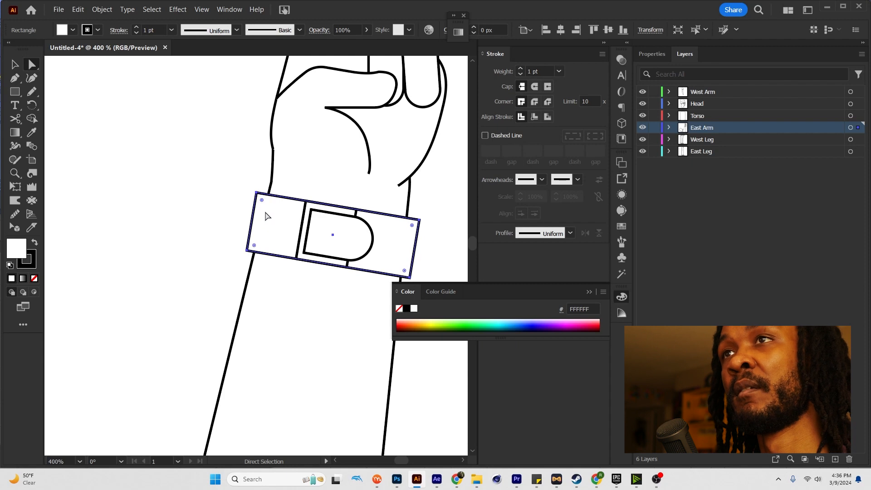
left_click_drag(271, 213, 279, 220)
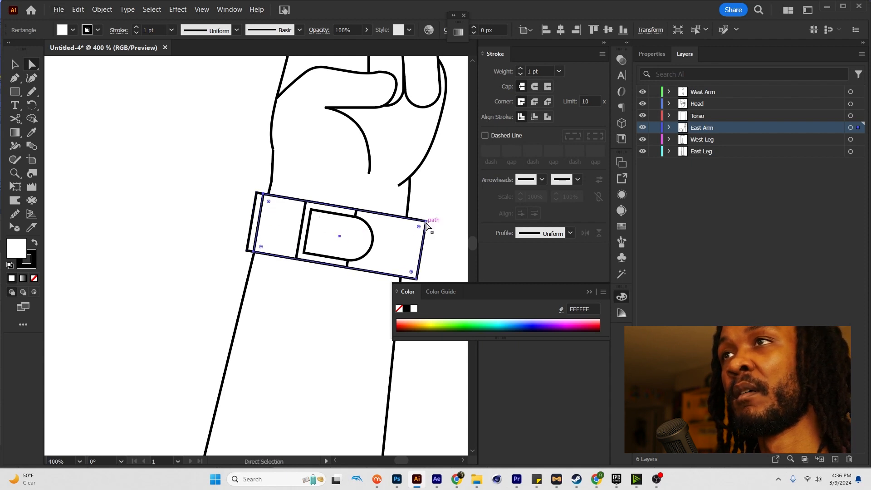
key("v")
left_click_drag(425, 222, 354, 216)
left_click_drag(345, 267, 345, 259)
left_click_drag(259, 224, 242, 220)
key("a")
key("shift+c")
key("v")
left_click(218, 221)
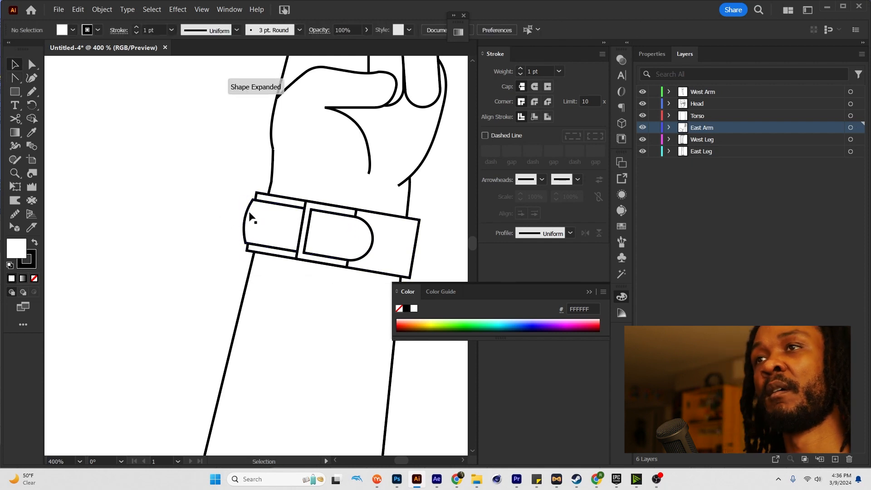
Step: Add a row of three small round holes along the middle of the west strap end with the Ellipse tool
scroll(262, 216, "down", 2)
scroll(304, 245, "up", 3)
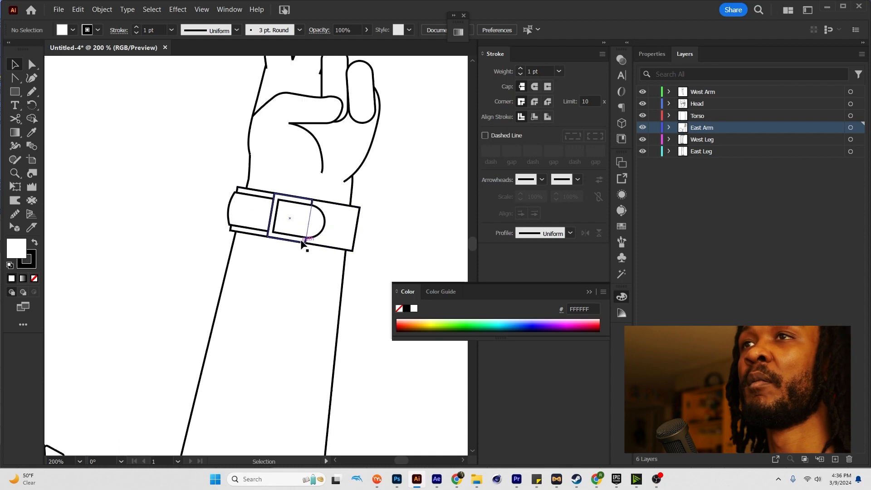
key("l")
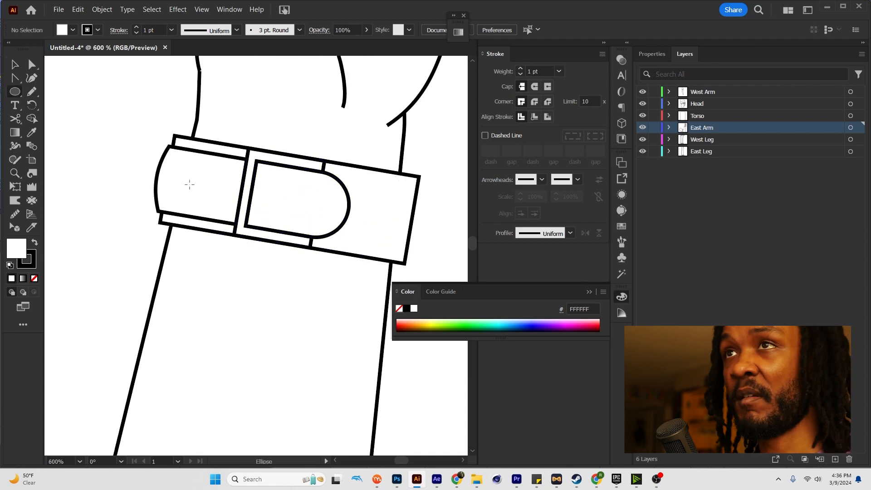
mouse_move(185, 176)
left_mouse_down()
mouse_move(233, 188)
mouse_move(179, 186)
mouse_move(272, 199)
mouse_move(265, 208)
mouse_move(306, 206)
mouse_move(249, 207)
left_mouse_up()
key("v")
left_click(212, 184, "shift")
left_click(140, 184)
Step: Draw a small rounded buckle prong across the west edge of the inner buckle shape, tilted to match the wristband
scroll(272, 200, "up", 3)
key("m")
key("r")
key("v")
left_click_drag(249, 207, 248, 207)
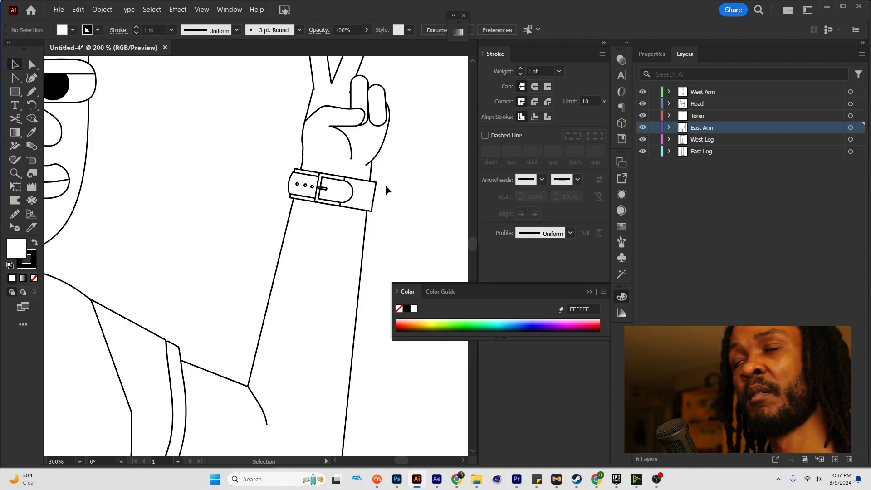
Step: Round the wristband's two east corners to a radius of about 3.5 px
key("a")
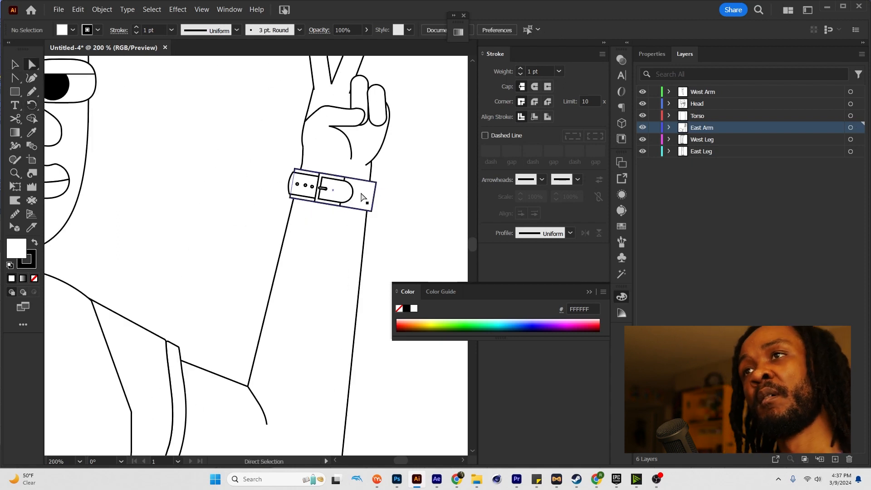
scroll(382, 206, "up", 2)
left_click(370, 162)
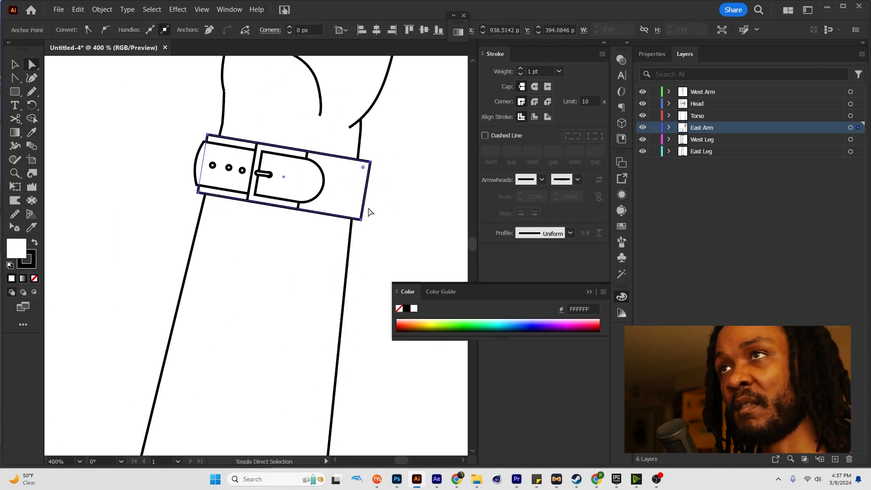
left_click(361, 219, "shift")
left_click_drag(355, 214, 355, 212)
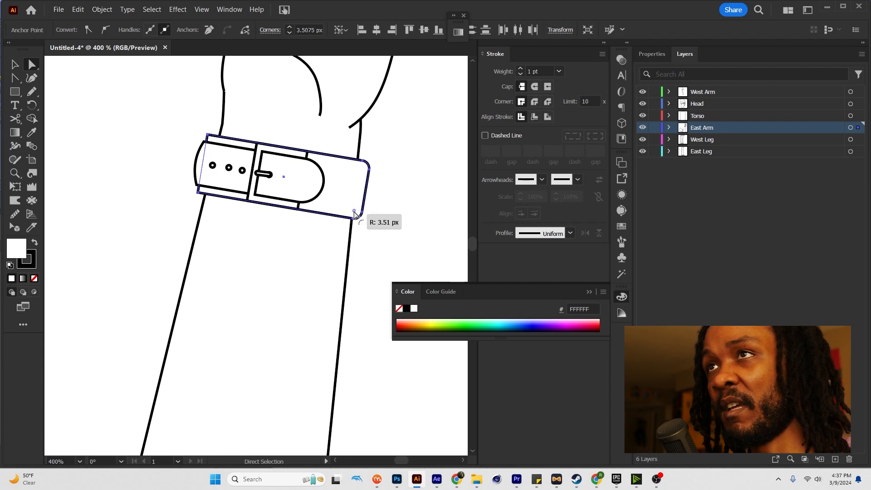
Step: Round the wristband's two west corners to a radius of about 2.7 px
left_click(208, 136)
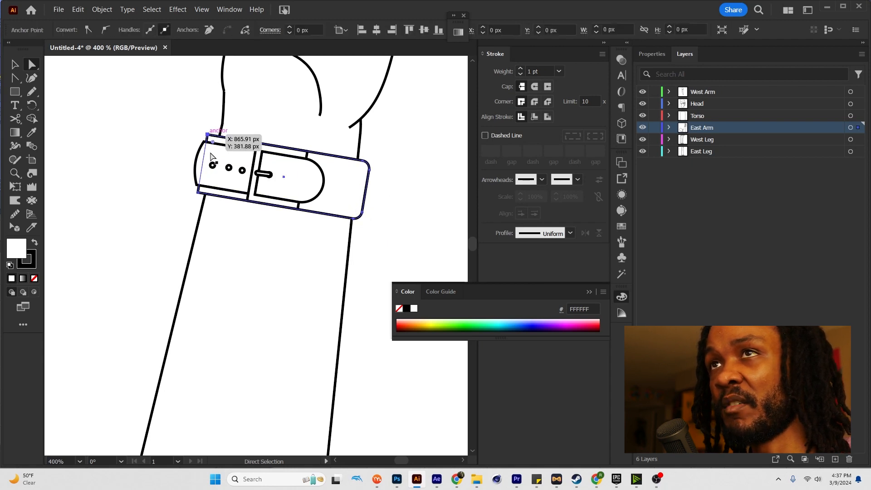
left_click(198, 193, "shift")
left_click_drag(205, 192, 212, 189)
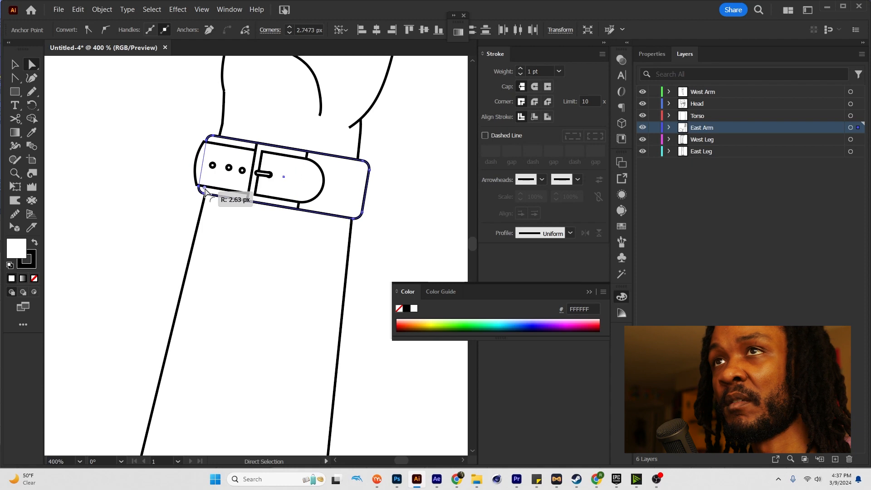
left_click(159, 171)
key("v")
key("a")
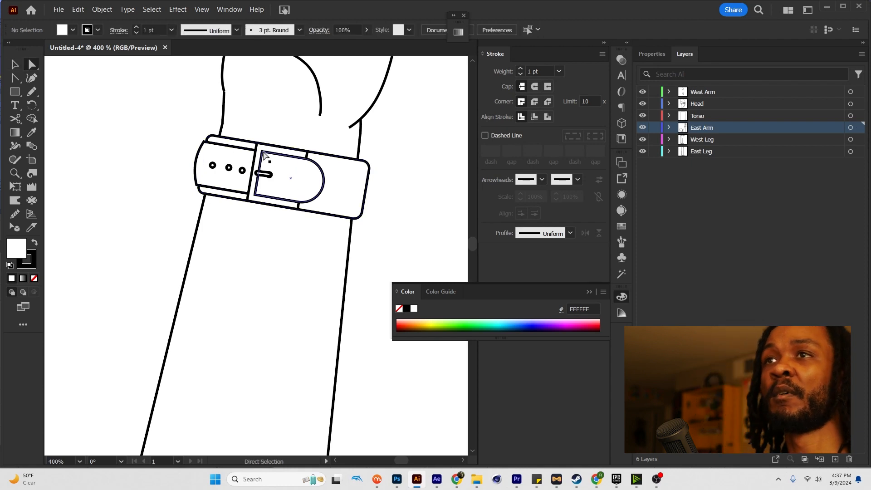
scroll(260, 151, "up", 3)
left_click(251, 128)
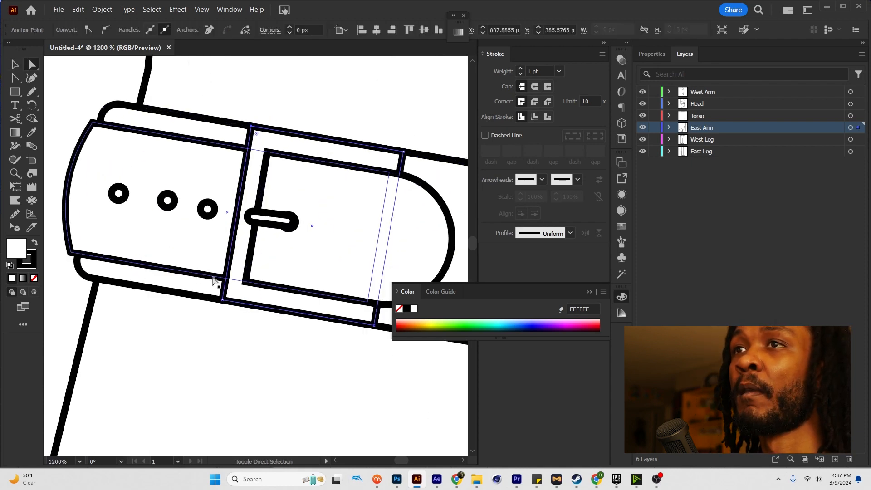
left_click(222, 300, "shift")
left_click_drag(230, 292, 233, 290)
key("ctrl+z")
Step: Round the buckle frame's two west corners to a radius of about 2.2 px
left_click(223, 300)
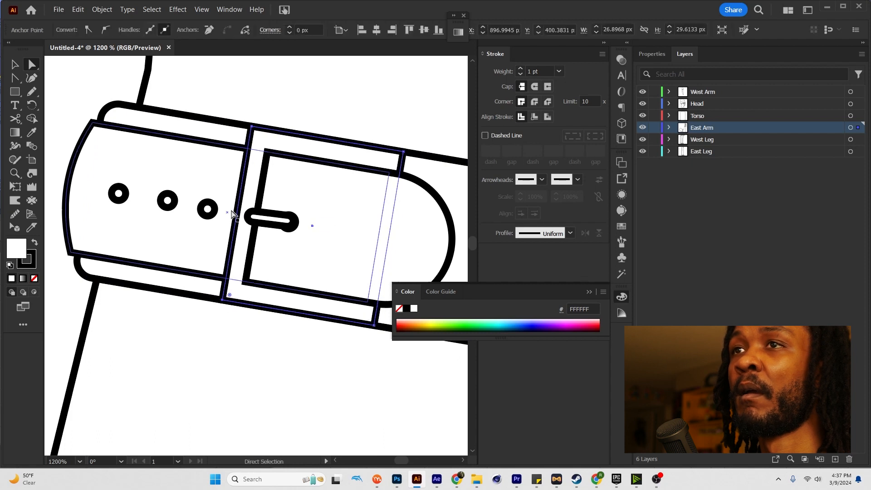
left_click(251, 127, "shift")
left_click_drag(256, 134, 264, 144)
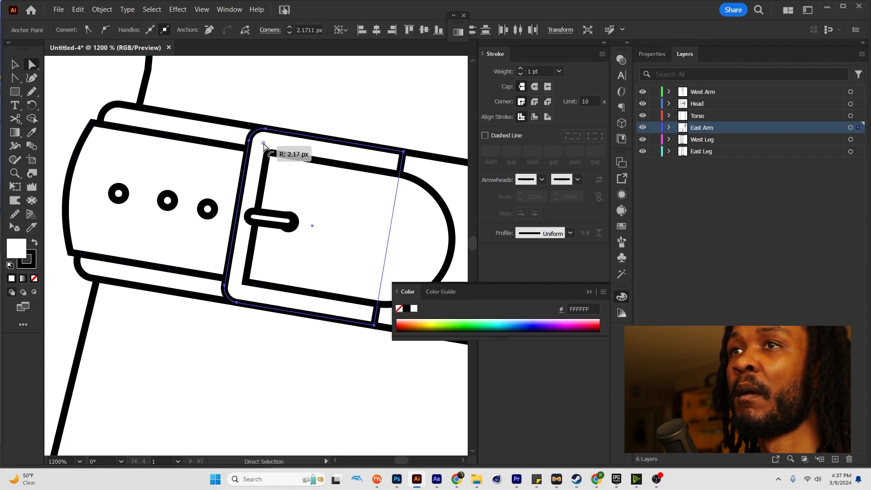
left_click(98, 104)
Step: Round the buckle frame's two east corners to a radius of about 1.9 px
scroll(242, 141, "down", 3)
scroll(290, 169, "up", 3)
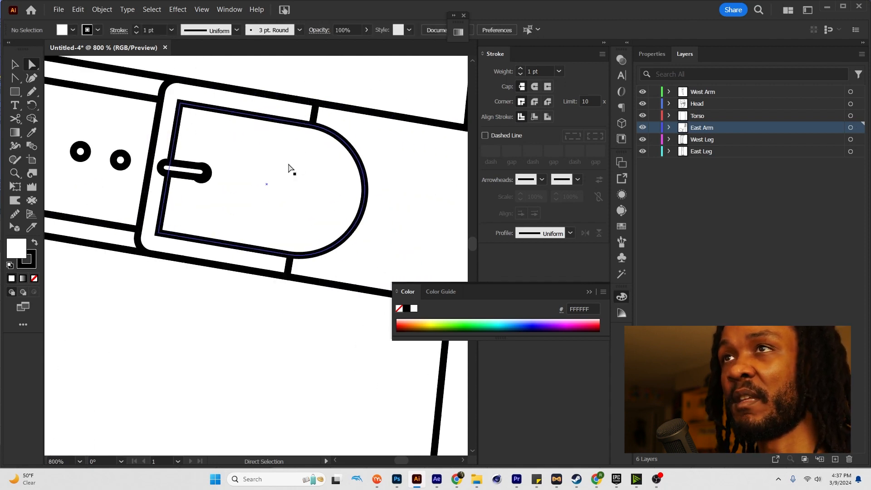
left_click(316, 105)
left_click(315, 104)
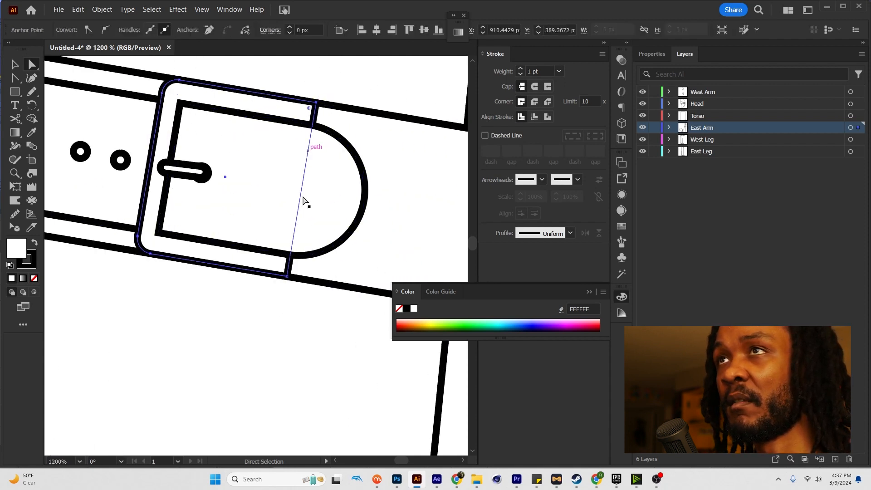
left_click(286, 276)
left_click_drag(281, 270, 276, 262)
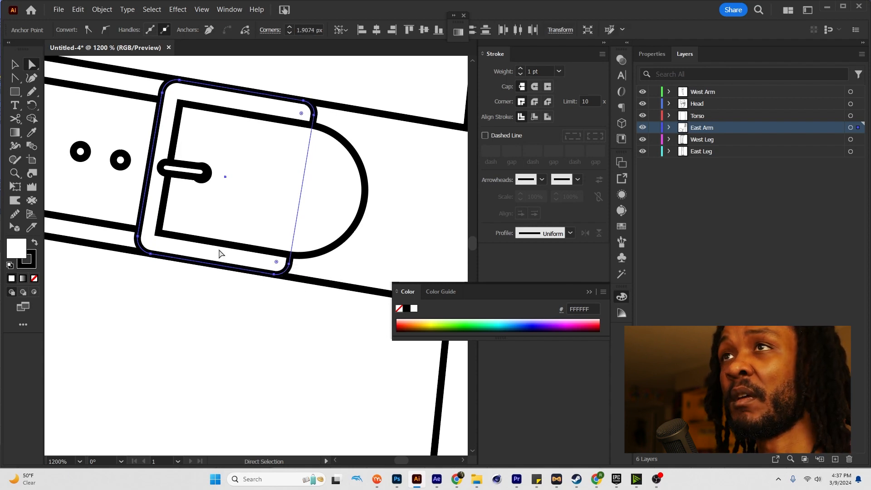
scroll(221, 254, "down", 2)
left_click(368, 239)
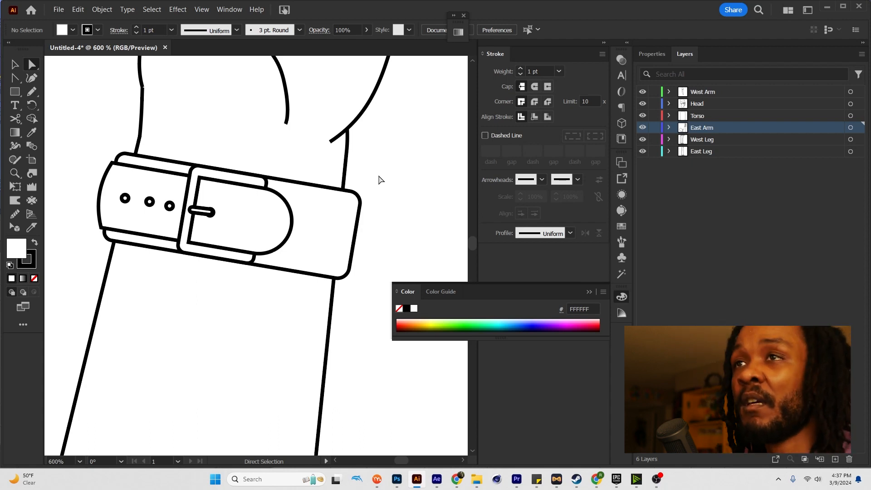
Step: Cut two curved fabric folds into the lower front of the torso shirt with the Knife
scroll(380, 179, "down", 3)
left_click_drag(380, 180, 362, 197)
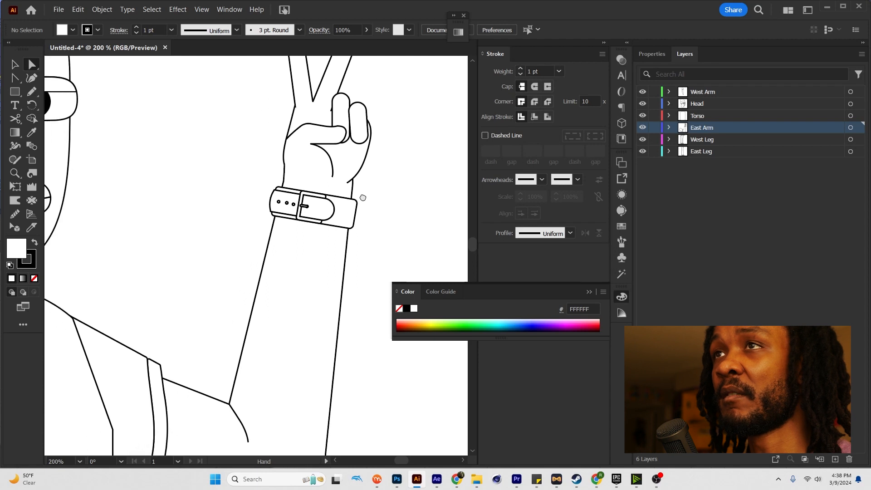
scroll(358, 198, "down", 3)
scroll(367, 233, "down", 1)
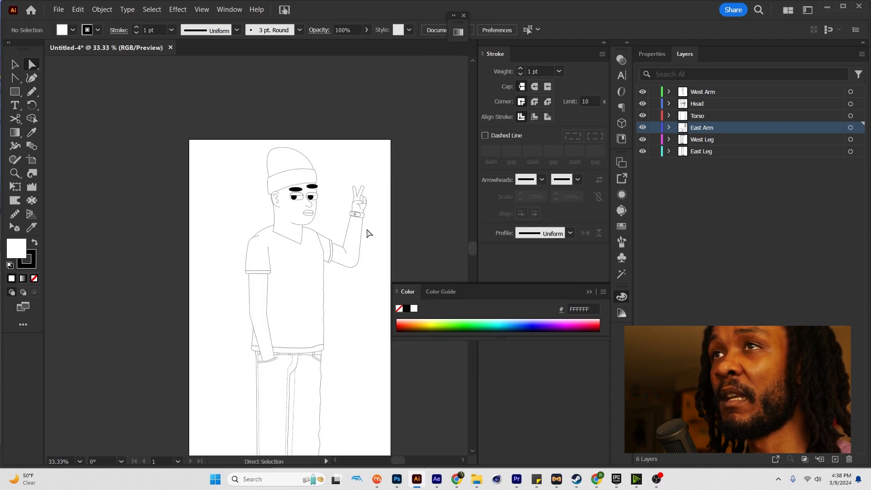
scroll(331, 310, "up", 1)
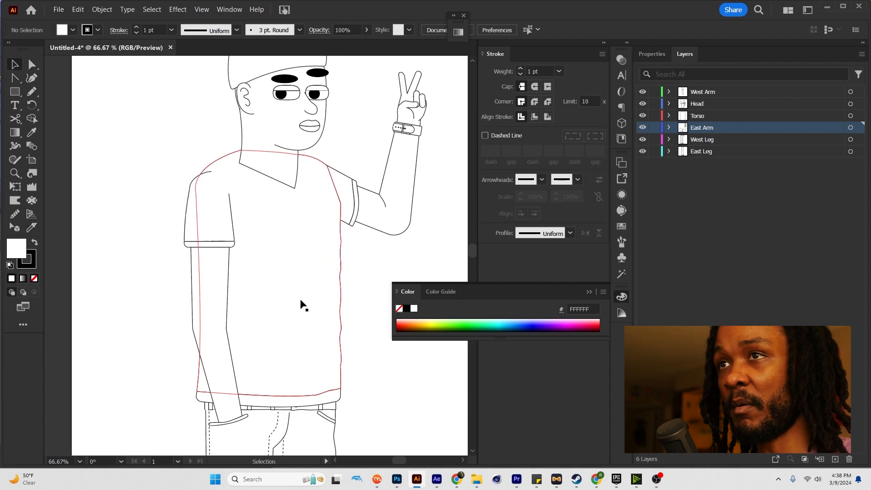
left_click(301, 300)
key("k")
left_click_drag(242, 284, 264, 305)
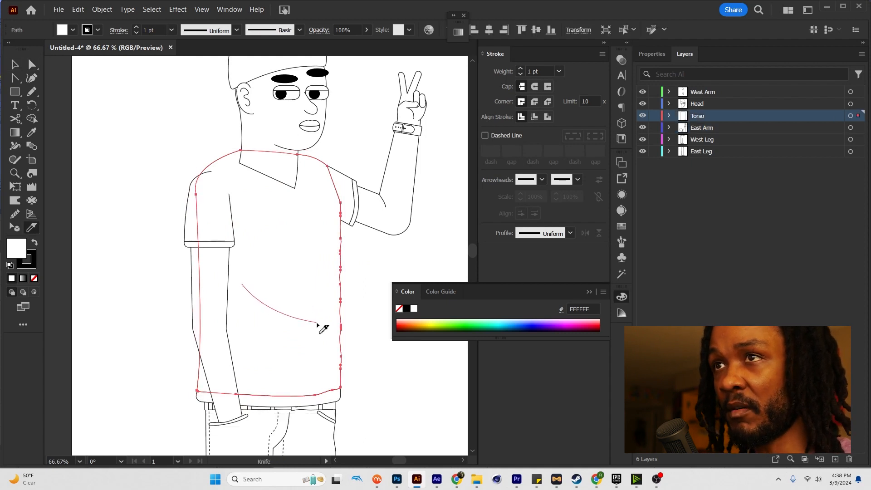
key("v")
left_click(379, 277)
Step: Cut the torso outline at the east shoulder and armpit with the Scissors, and delete the segment between the cuts
scroll(378, 274, "down", 1)
scroll(349, 222, "up", 2)
scroll(351, 224, "up", 1)
key("a")
key("c")
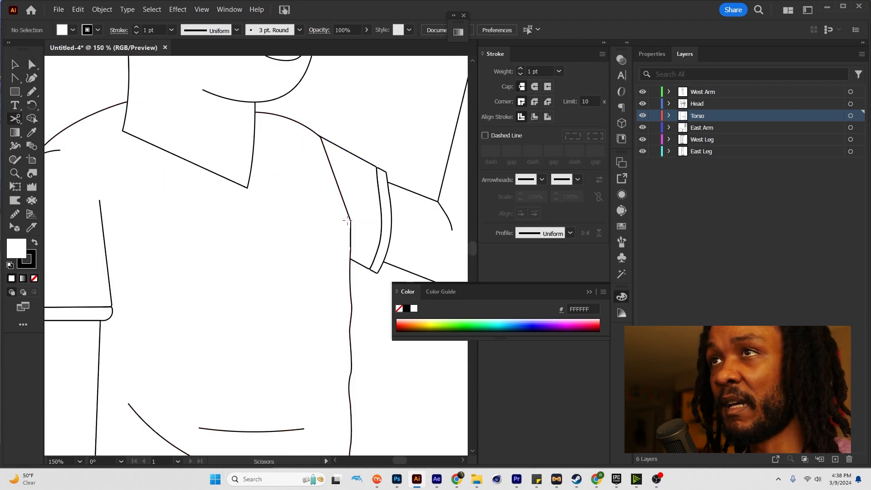
left_click(350, 220)
left_click(350, 221)
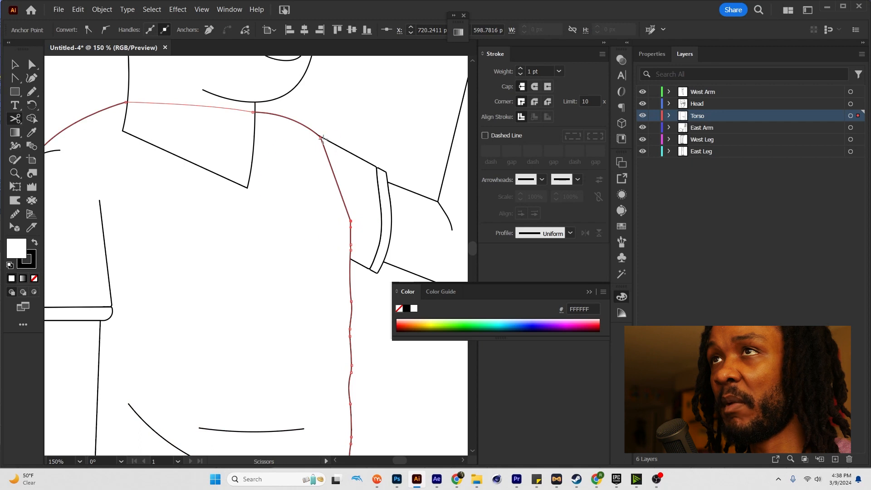
key("a")
left_click(331, 167)
key("Delete")
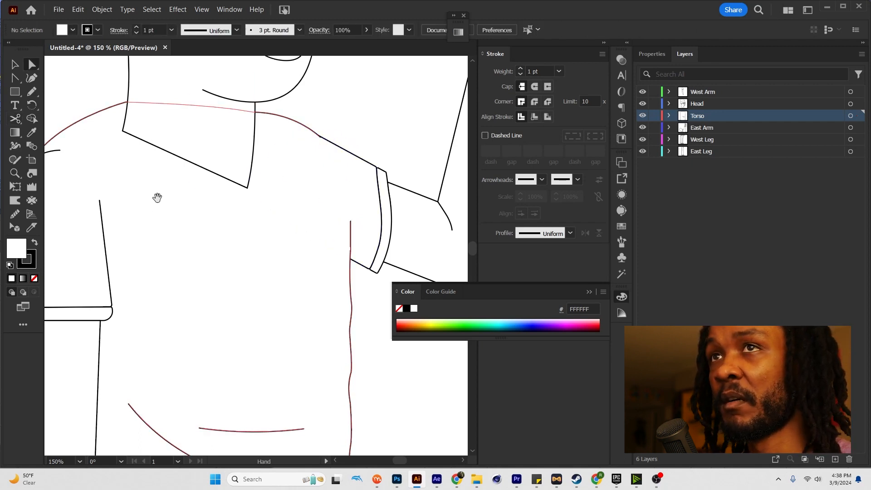
Step: Draw a short curved crease with the Pencil beside the west sleeve's inner edge at the armpit
left_click_drag(157, 198, 275, 199)
left_click(218, 219)
key("n")
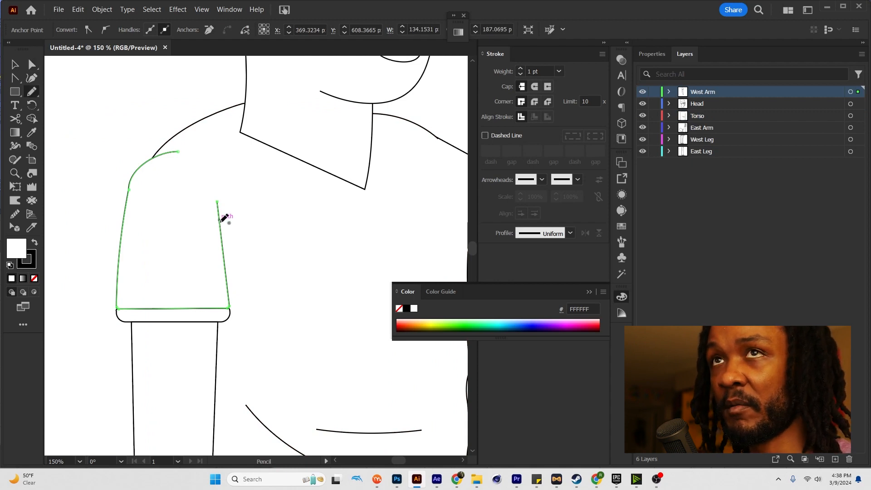
left_click_drag(230, 207, 229, 202)
key("v")
left_click(128, 132)
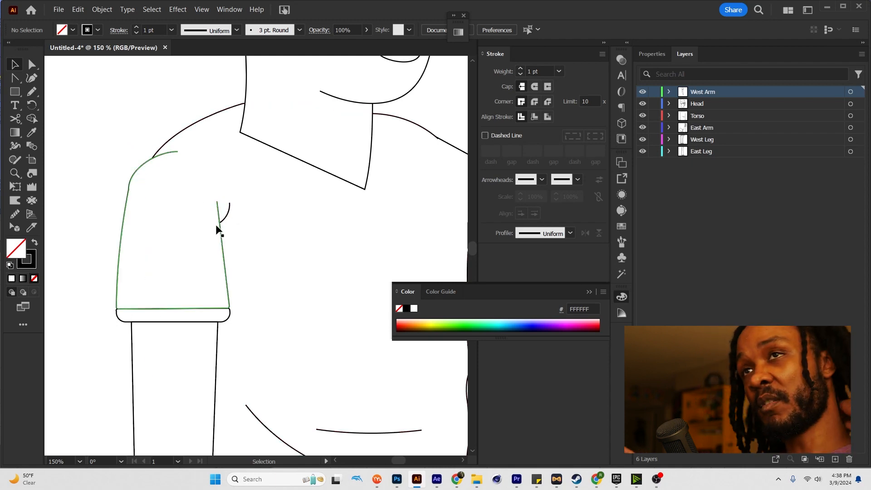
scroll(216, 231, "down", 1)
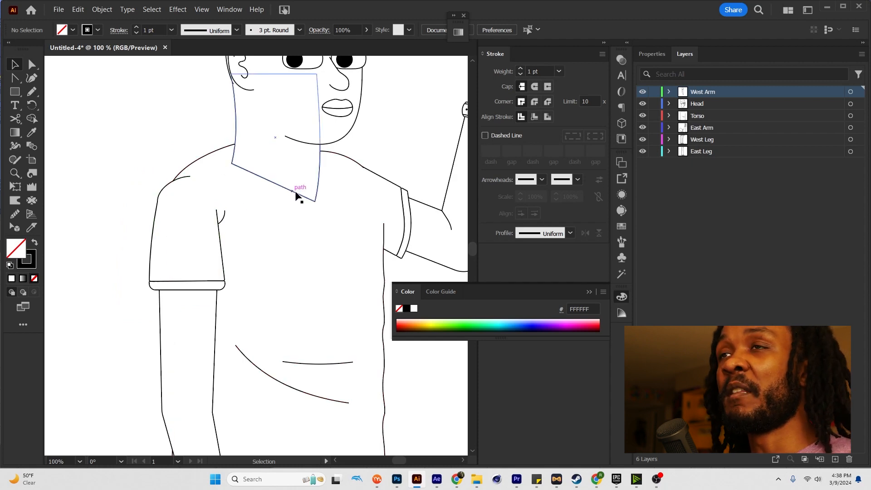
Step: Bend the neck's lower edge into a downward curve with the Anchor Point tool and move its two lower corners up and east
key("a")
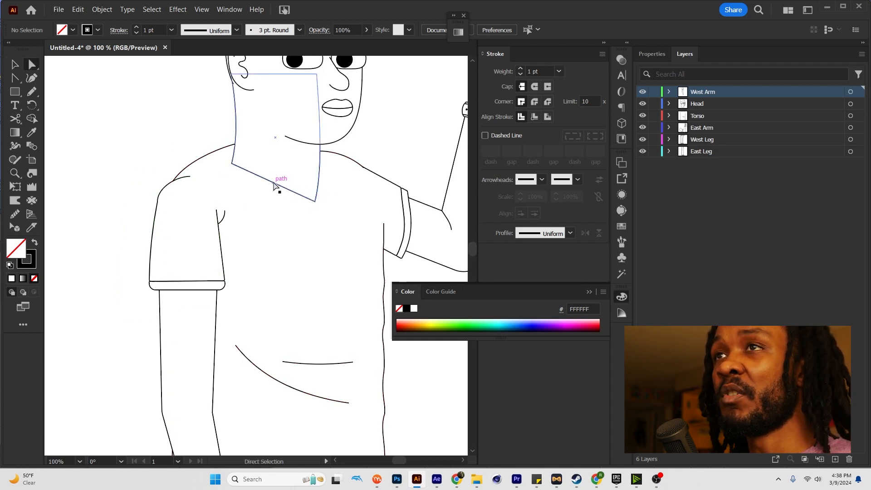
left_click(274, 186)
left_click(14, 80)
left_click_drag(274, 187, 273, 192)
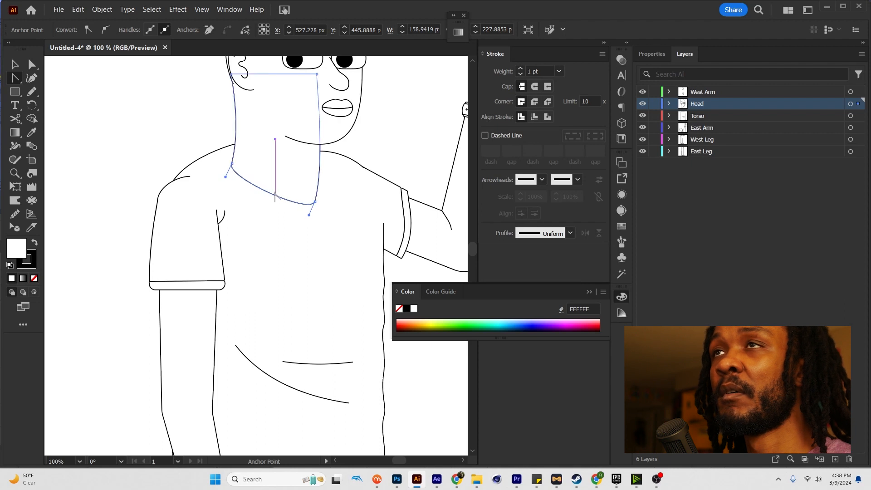
left_click(315, 200, "ctrl")
left_click_drag(233, 170, 234, 150)
left_click(231, 155)
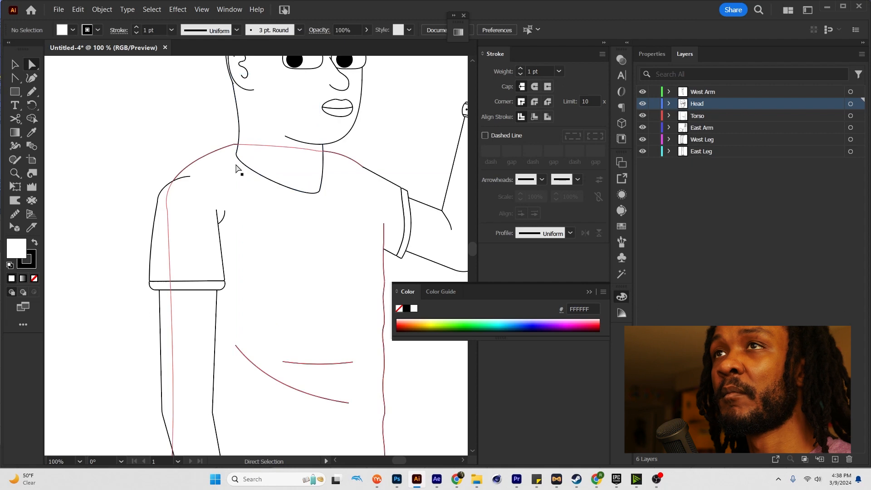
key("v")
double_click(268, 217)
key("l")
left_click_drag(222, 162, 340, 200)
key("ctrl+z")
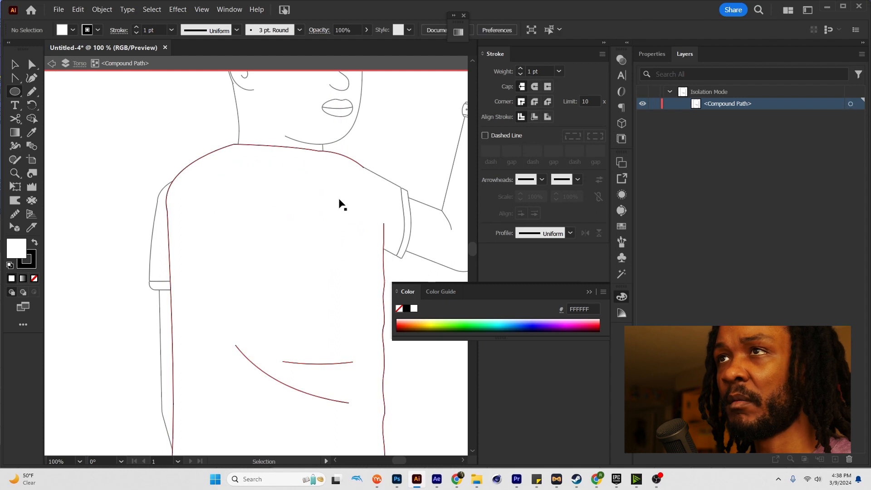
key("Escape")
Step: Draw a collar ellipse around the neck's base on the torso, then tilt, position and reshape it to follow the neck's lower edge
left_click_drag(228, 157, 329, 193)
key("r")
key("v")
left_click_drag(272, 195, 322, 200)
left_click(372, 151)
key("a")
scroll(324, 192, "up", 2)
left_click(401, 131)
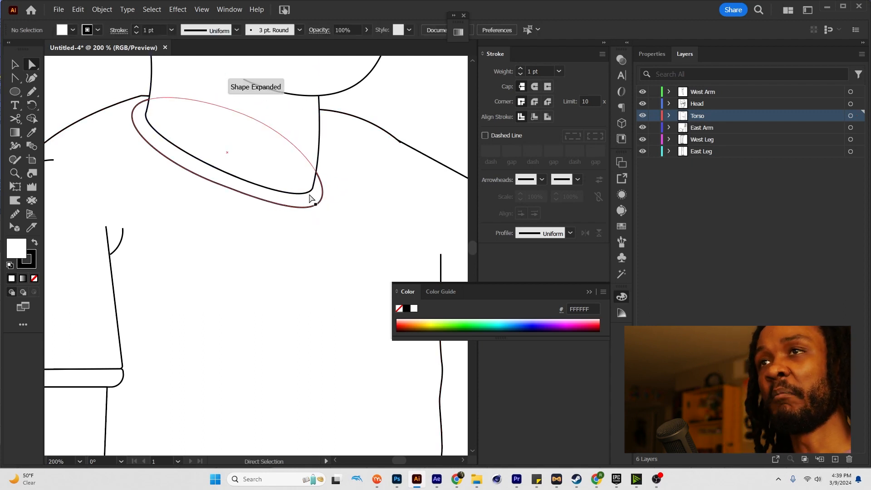
Step: Draw short curved rib lines with the Pencil across the collar band, from the west shoulder around to its east end
key("n")
scroll(298, 197, "up", 2)
left_click_drag(300, 196, 306, 223)
left_click_drag(267, 192, 390, 202)
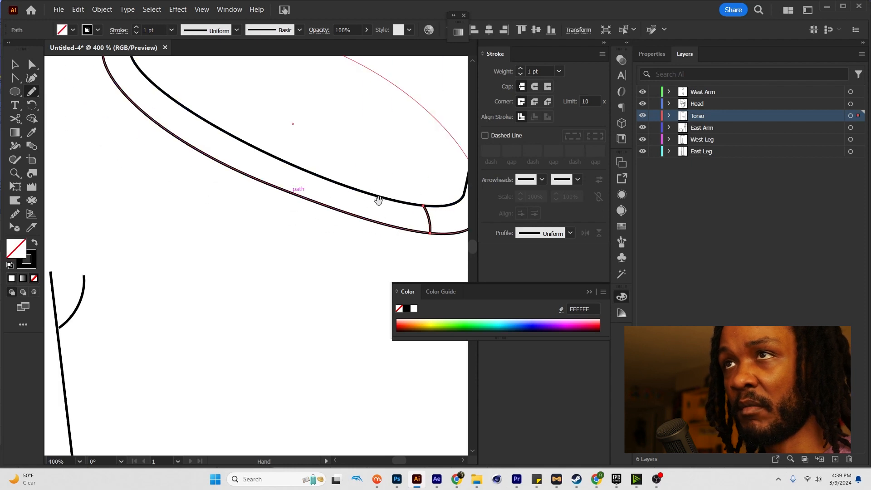
left_click_drag(337, 206, 337, 209)
left_click_drag(308, 174, 383, 202)
left_click_drag(375, 197, 362, 216)
key("ctrl+z")
left_click_drag(327, 181, 319, 199)
mouse_move(307, 162)
left_mouse_down()
mouse_move(366, 200)
mouse_move(398, 199)
left_mouse_up()
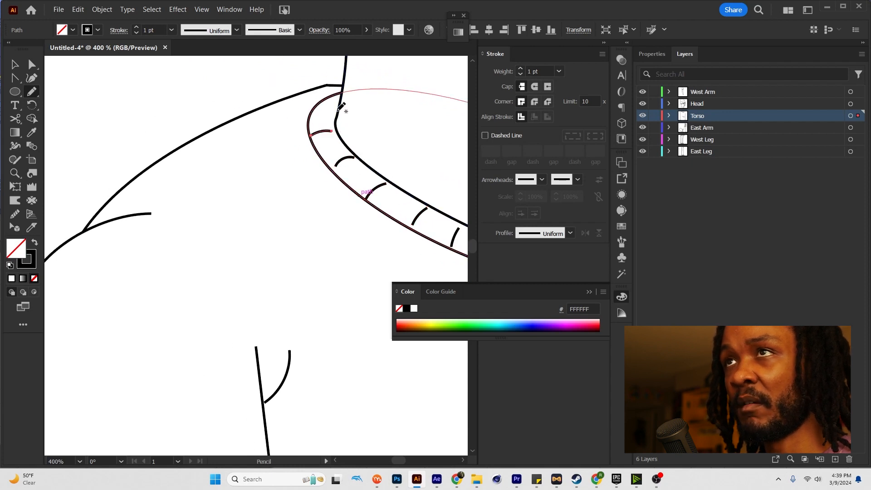
left_click_drag(369, 116, 230, 118)
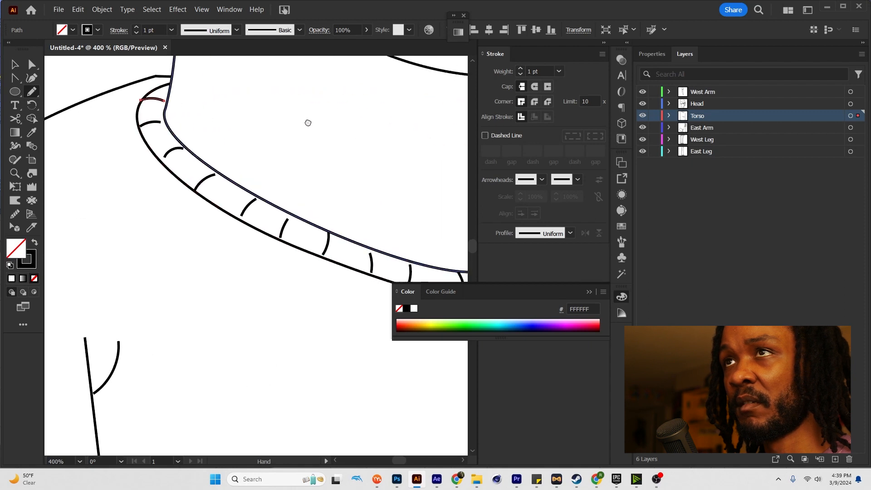
left_click_drag(362, 139, 144, 85)
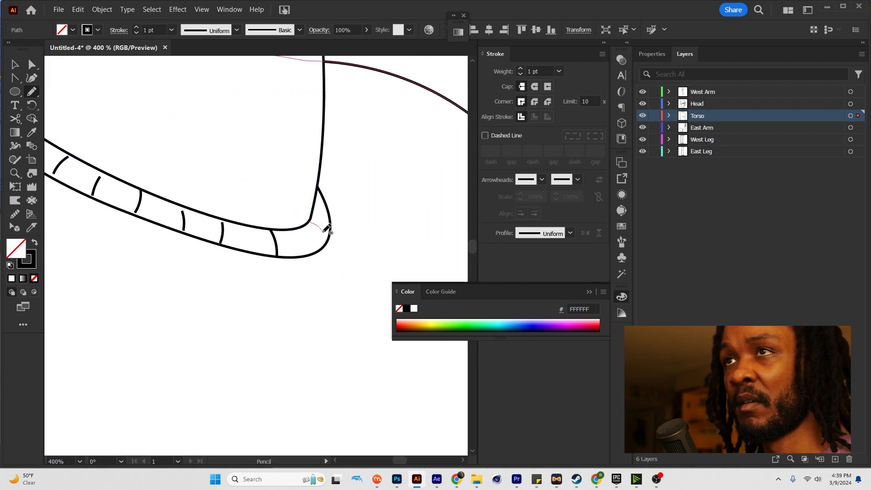
left_click_drag(326, 208, 328, 208)
key("v")
scroll(348, 192, "down", 3)
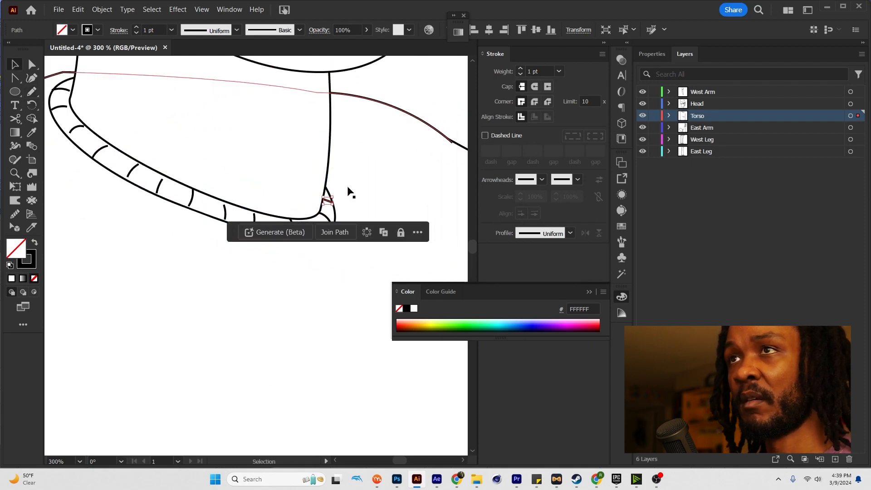
left_click(416, 139)
Step: Add an anchor point to the face outline just below the east eye and reshape the cheek so it bulges slightly outward
scroll(416, 140, "down", 3)
left_click_drag(420, 139, 367, 190)
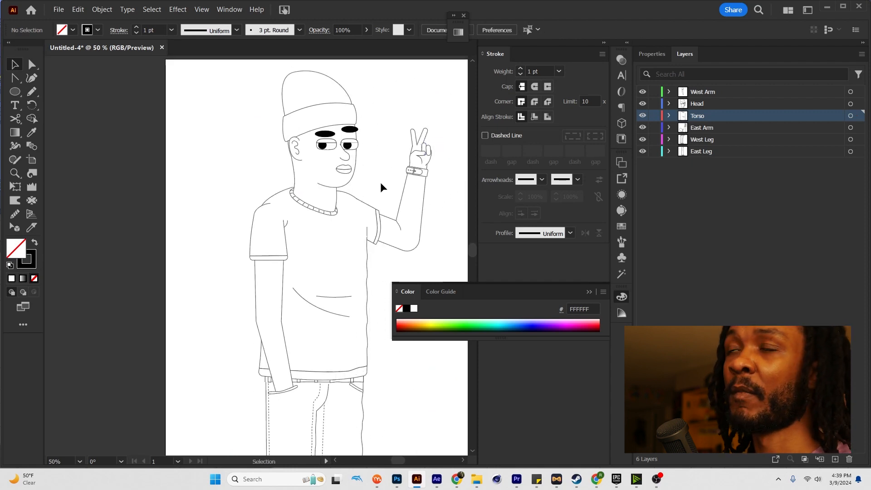
scroll(380, 183, "up", 3)
left_click_drag(356, 148, 387, 258)
left_click(337, 223)
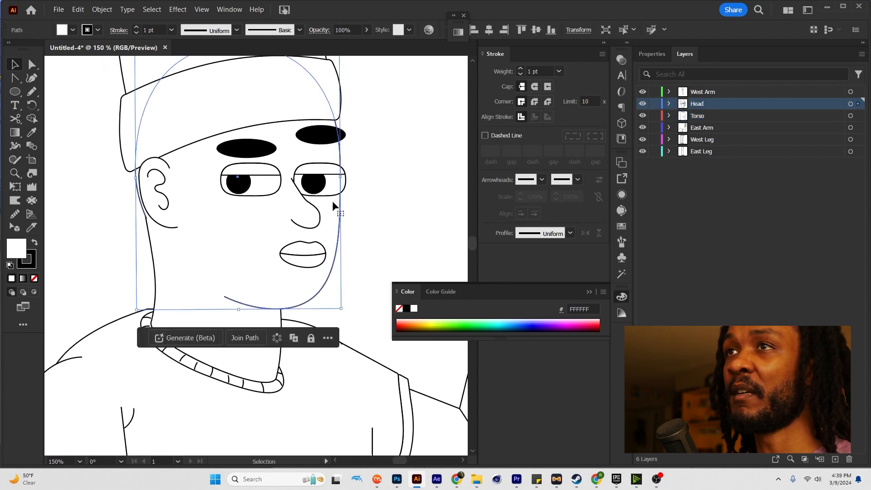
key("p")
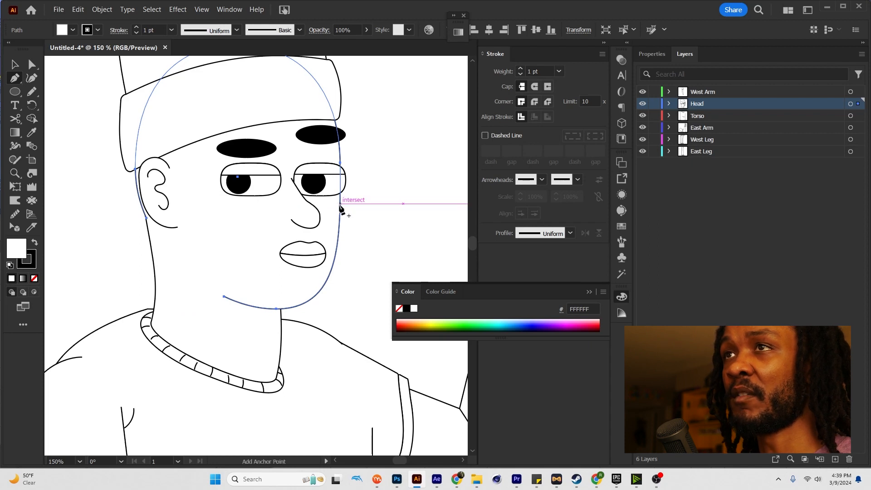
left_click(340, 202)
key("a")
left_click_drag(338, 180, 342, 208)
key("v")
left_click(375, 201)
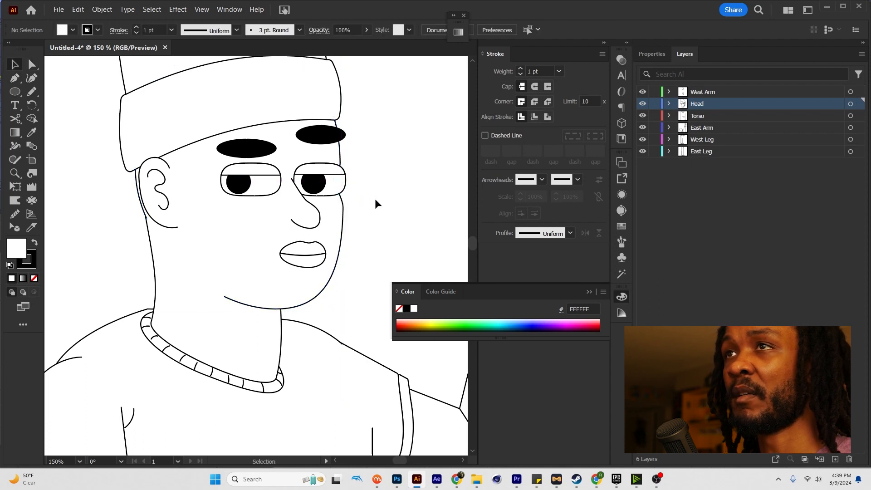
Step: Cut the beanie's brim into nine vertical ribs with eight slightly curved Knife cuts
key("a")
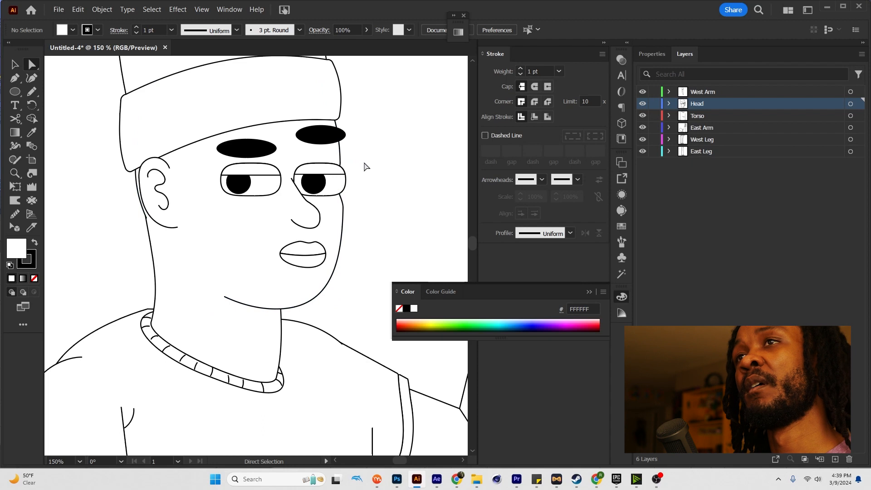
scroll(393, 194, "down", 2)
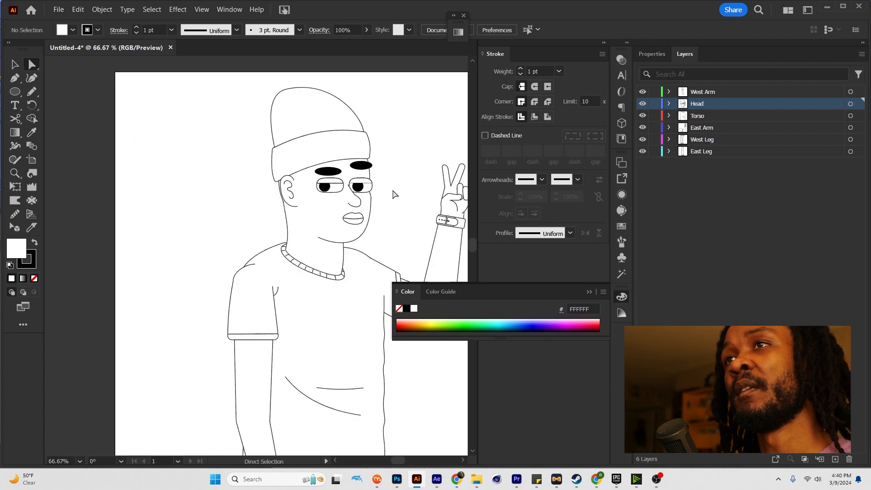
left_click_drag(423, 208, 411, 270)
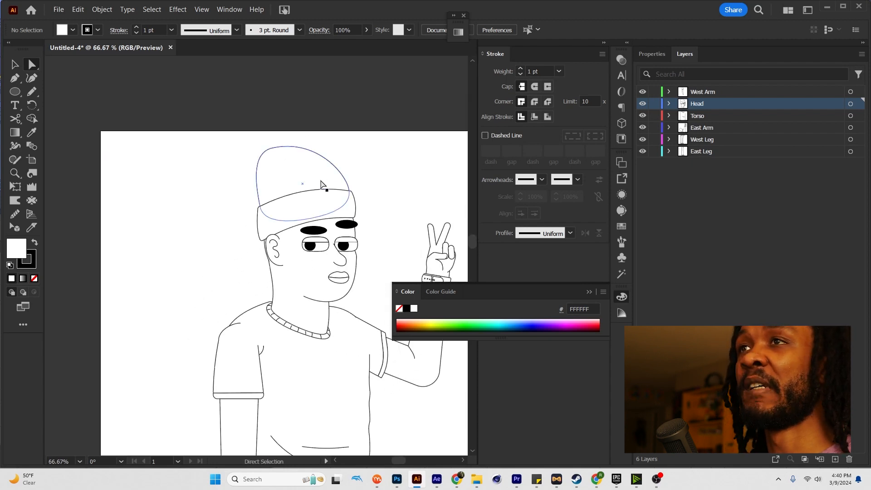
left_click(336, 212)
scroll(336, 213, "up", 2)
key("k")
mouse_move(368, 227)
left_mouse_down()
mouse_move(334, 169)
mouse_move(340, 234)
mouse_move(300, 165)
mouse_move(314, 238)
left_mouse_up()
scroll(314, 238, "down", 5)
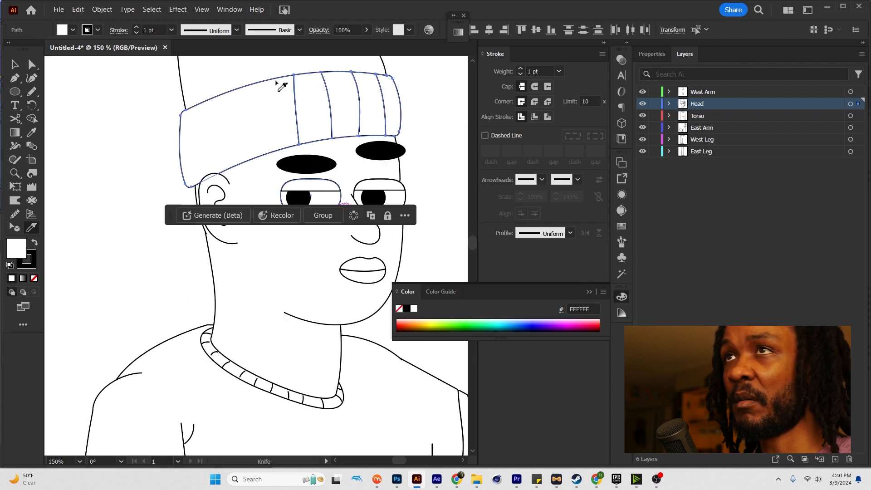
mouse_move(279, 162)
left_mouse_down()
mouse_move(245, 96)
mouse_move(247, 160)
mouse_move(224, 103)
mouse_move(221, 165)
mouse_move(200, 116)
mouse_move(198, 191)
left_mouse_up()
key("a")
left_click(131, 105)
Step: Bulge the upper and lower edges of the brim's ribs outward into rounded scallops with the Anchor Point tool
left_click_drag(265, 107, 223, 167)
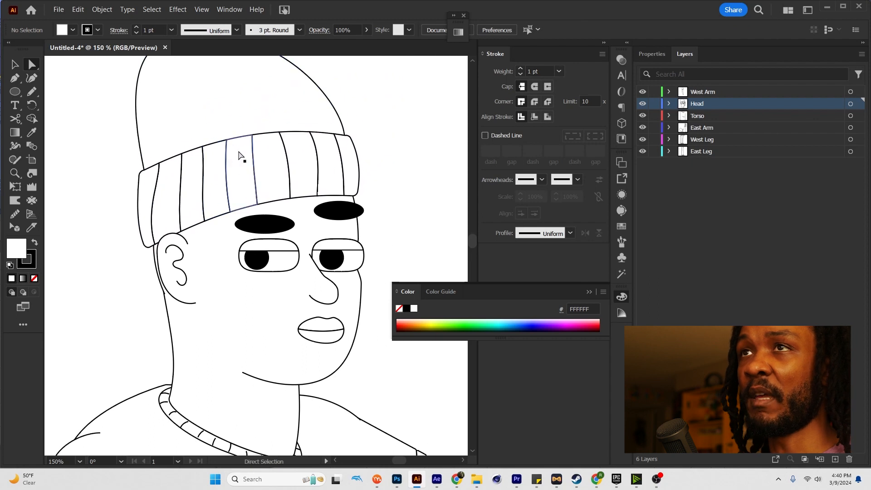
key("shift+c")
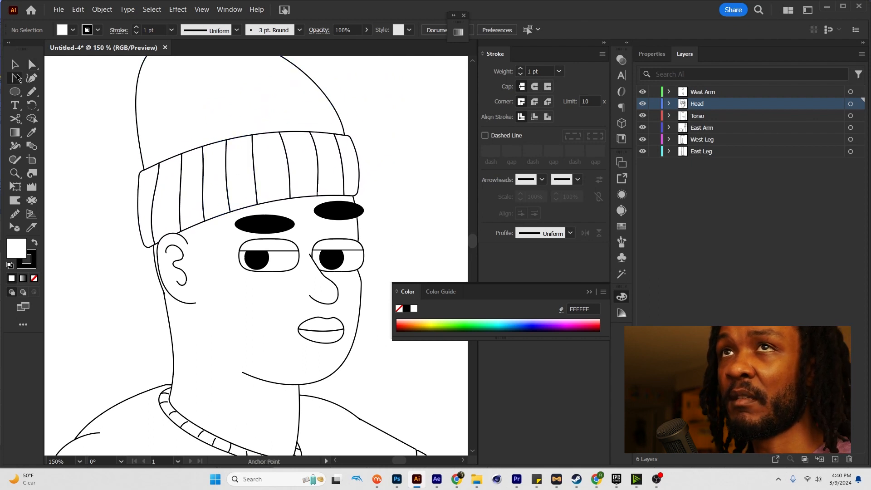
left_click(216, 137)
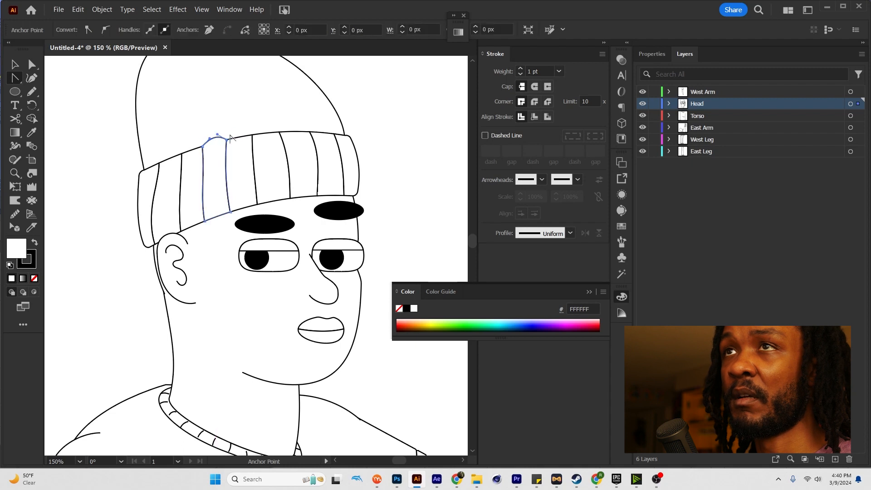
left_click_drag(240, 137, 340, 130)
key("ctrl+z")
left_click_drag(331, 196, 275, 205)
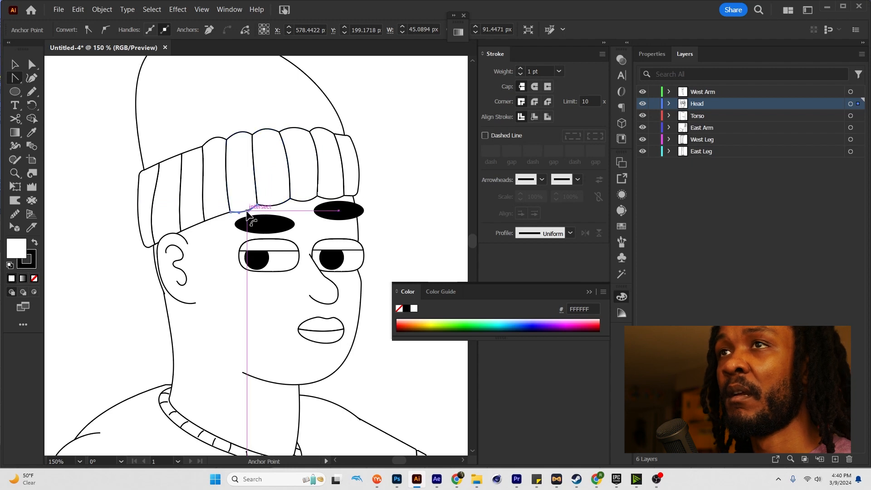
left_click_drag(219, 217, 223, 226)
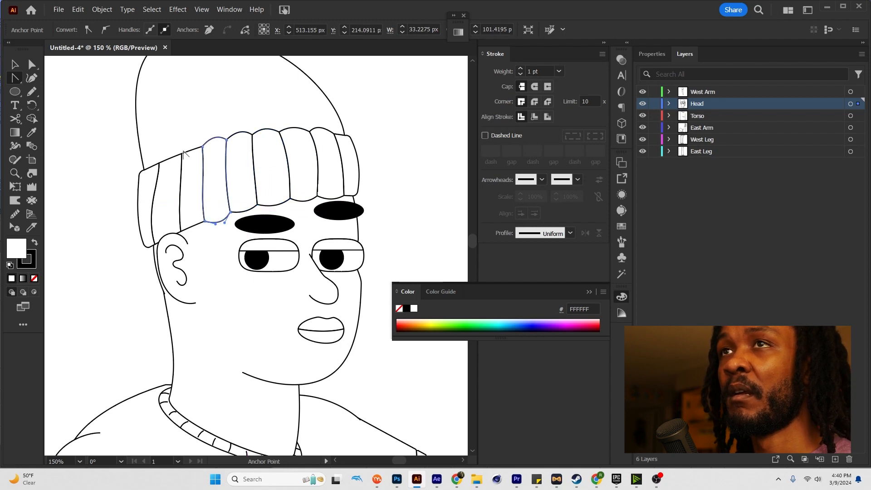
left_click_drag(191, 152, 172, 151)
left_click_drag(172, 240, 172, 244)
Step: Move the anchor on the westmost brim rib's upper edge up and slightly east to round that edge
key("a")
left_click(144, 173)
scroll(151, 167, "up", 4)
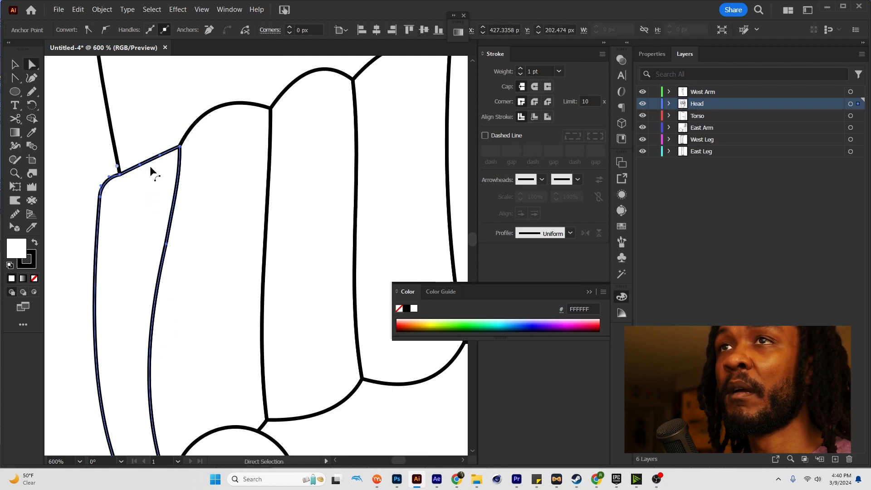
left_click_drag(120, 174, 158, 146)
scroll(159, 149, "down", 4)
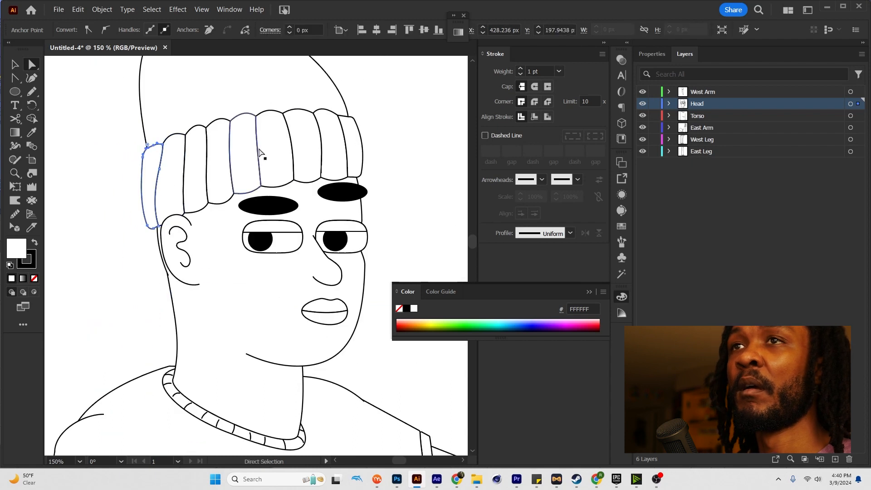
Step: Curve the eastmost brim rib's upper edge outward to match the neighbouring scallops
scroll(343, 119, "up", 4)
left_click(350, 115)
scroll(350, 114, "up", 3)
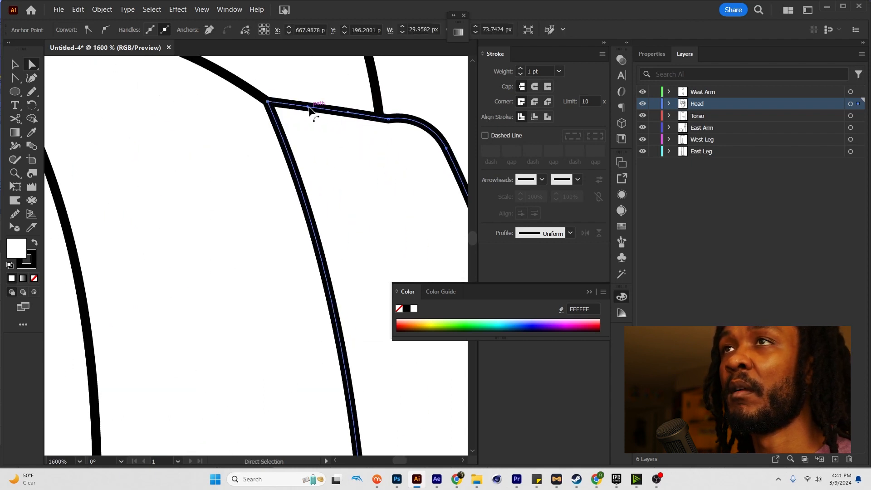
left_click_drag(312, 98, 312, 85)
left_click_drag(388, 124, 391, 109)
key("ctrl+z")
left_click(406, 97)
scroll(407, 97, "down", 6)
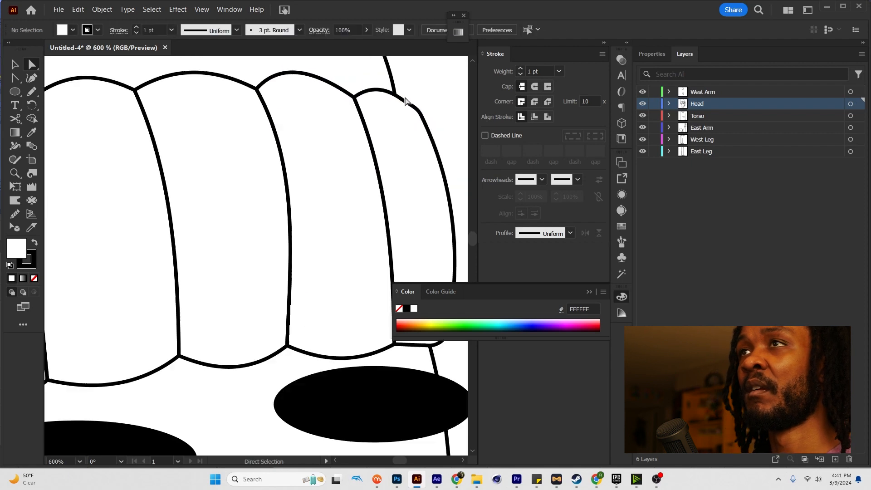
Step: Cut seven curved rib lines into the beanie's crown with the Knife, running from its upper outline down to the brim
scroll(285, 200, "down", 2)
left_click(266, 162)
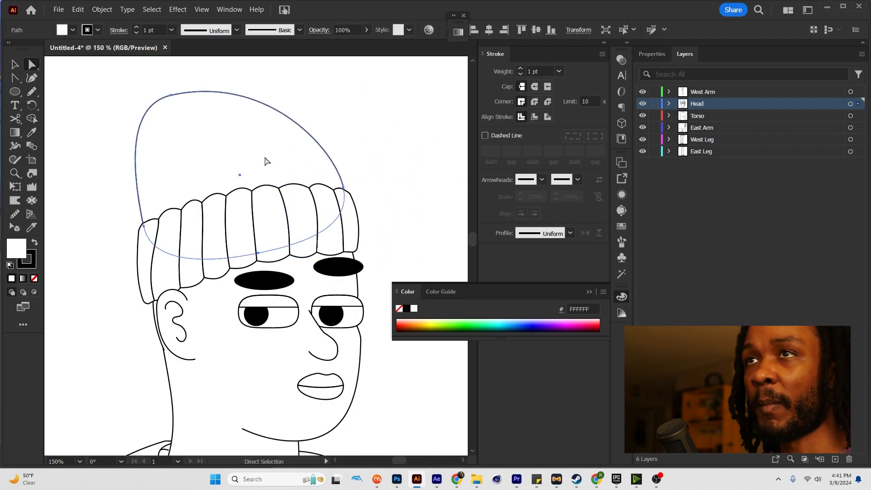
key("k")
mouse_move(276, 110)
left_mouse_down()
mouse_move(303, 140)
mouse_move(328, 203)
left_mouse_up()
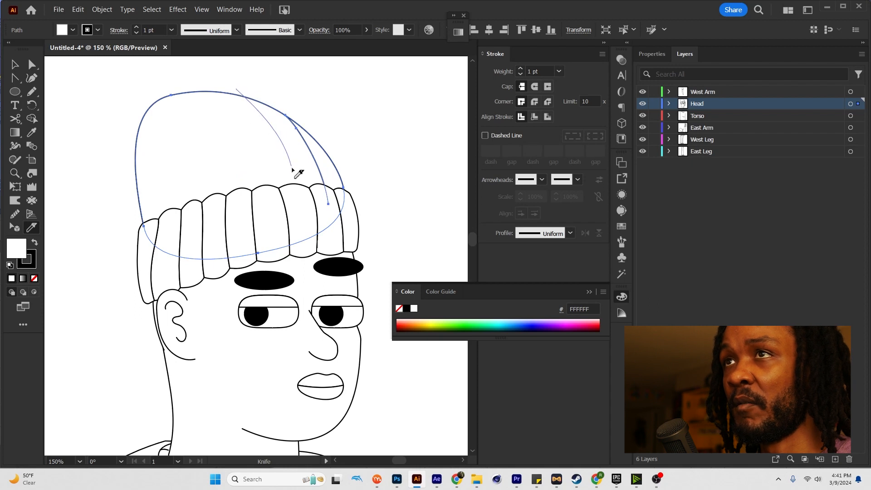
left_click_drag(293, 169, 297, 188)
left_click_drag(253, 168, 257, 195)
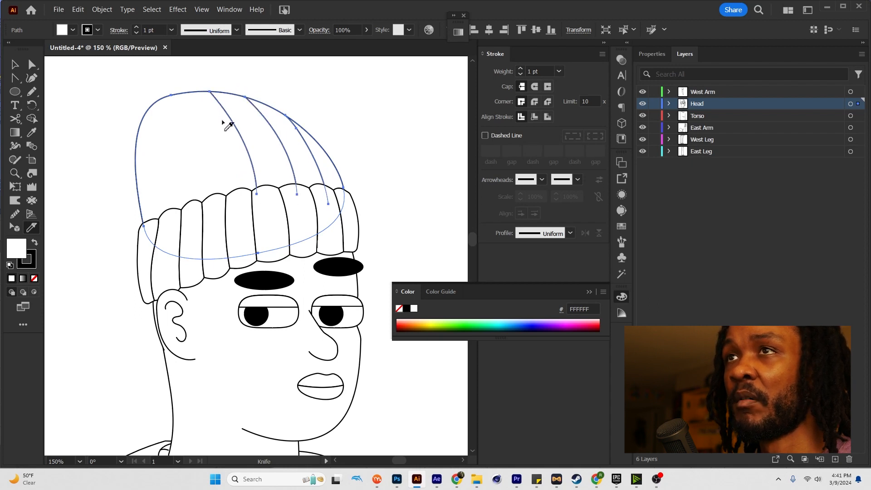
left_click_drag(186, 92, 229, 208)
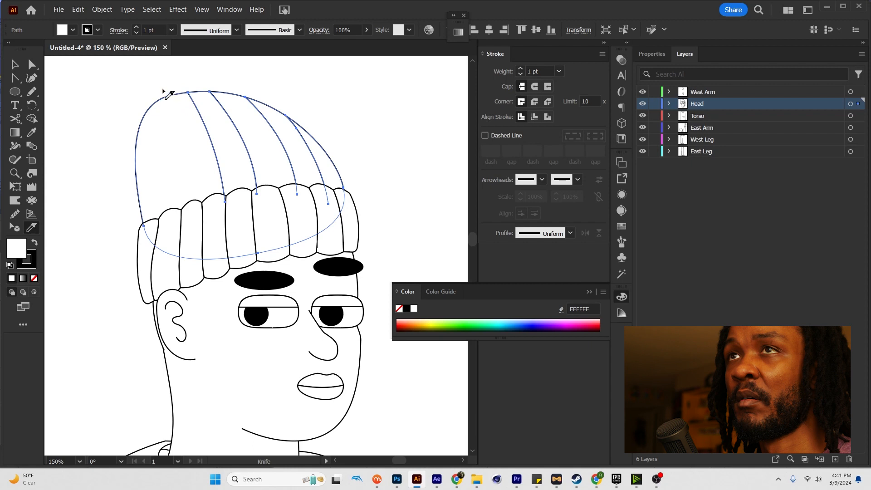
mouse_move(196, 181)
left_mouse_down()
mouse_move(199, 201)
mouse_move(146, 108)
mouse_move(175, 193)
mouse_move(175, 215)
mouse_move(135, 139)
mouse_move(162, 220)
left_mouse_up()
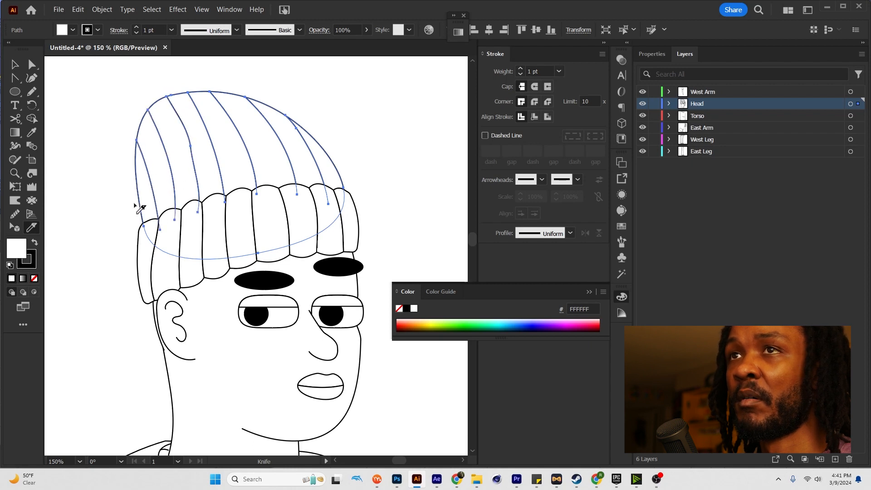
key("v")
left_click(120, 162)
Step: Bulge the beanie crown's upper outline between the rib lines into rounded scallops with the Anchor Point tool, removing a surplus anchor
key("a")
left_click(277, 121)
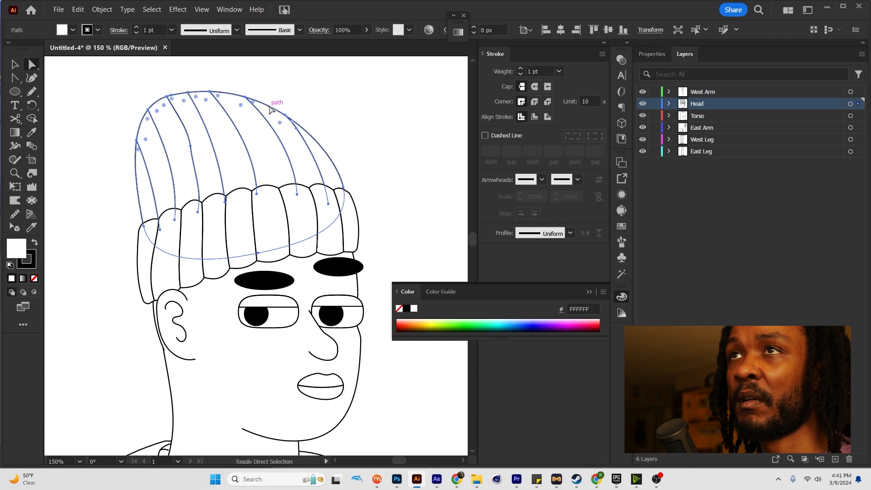
key("shift+c")
left_click_drag(268, 107, 175, 90)
scroll(162, 96, "up", 4)
key("p")
left_click(198, 97)
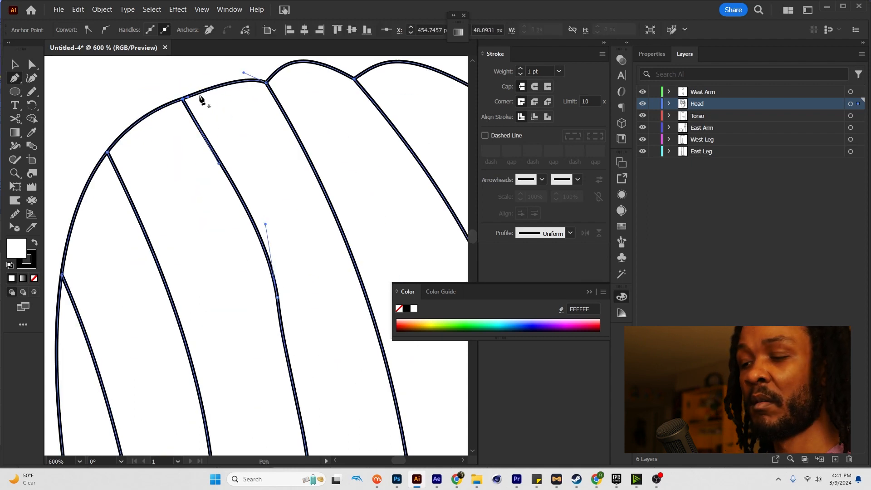
key("shift+c")
left_click_drag(210, 87, 206, 79)
left_click_drag(150, 112, 120, 120)
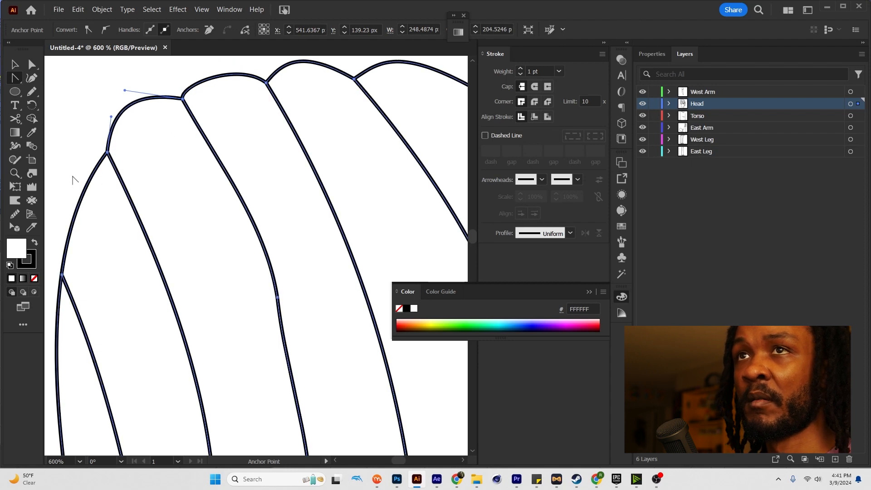
Step: Curve the crown's remaining outline segments down its west and east edges outward to match the scalloped ribs
left_click_drag(81, 195, 77, 181)
left_click_drag(93, 230, 241, 139)
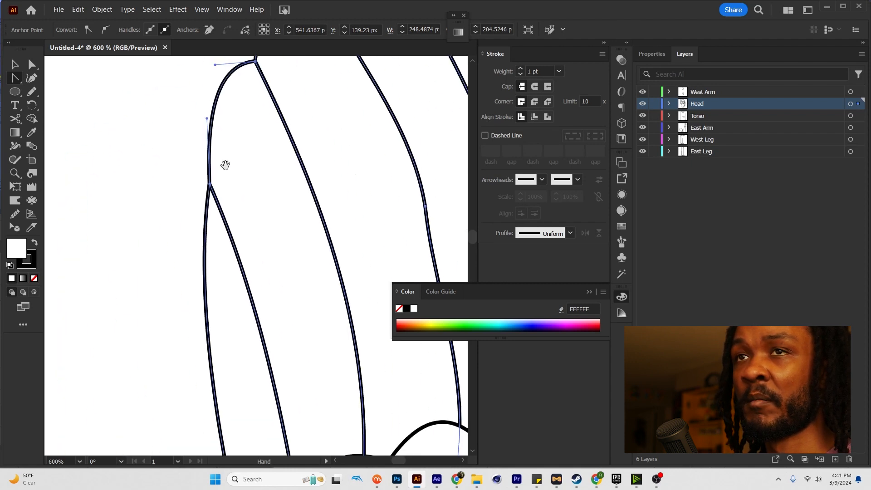
left_click_drag(207, 214, 192, 200)
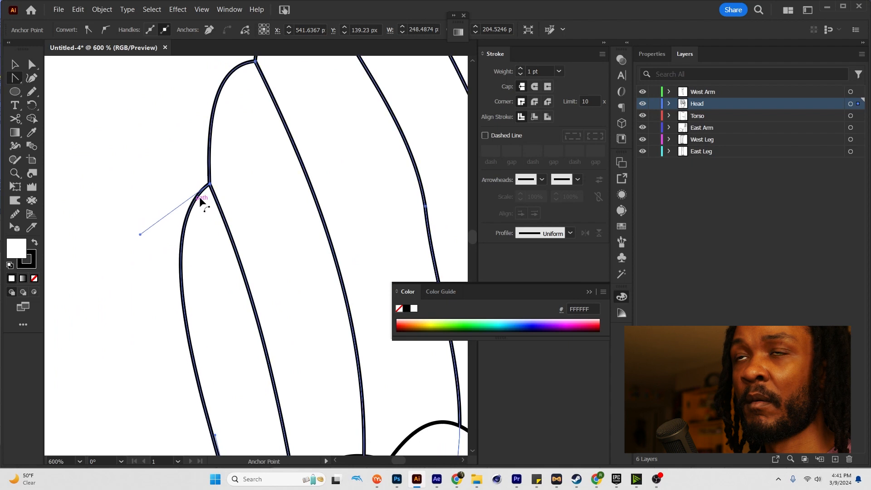
scroll(205, 196, "down", 4)
left_click_drag(293, 156, 182, 189)
left_click_drag(260, 214, 259, 204)
key("v")
left_click(294, 192)
scroll(294, 193, "down", 3)
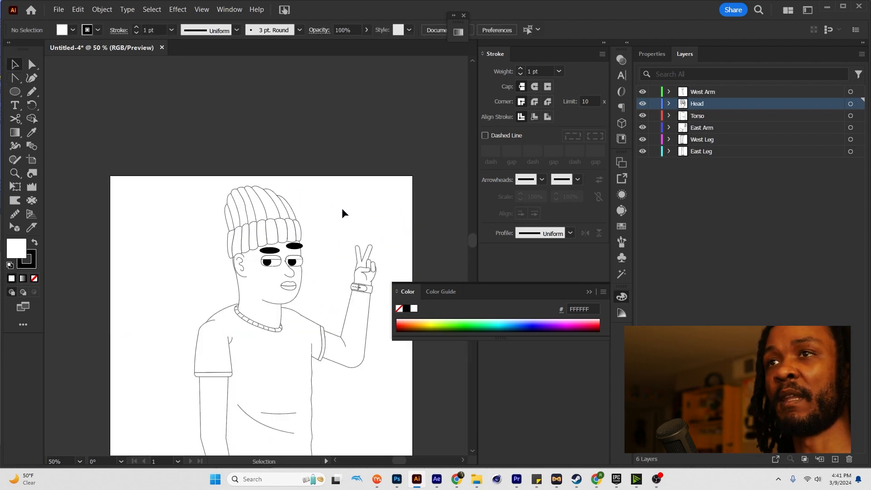
scroll(342, 208, "down", 1)
scroll(343, 210, "down", 3)
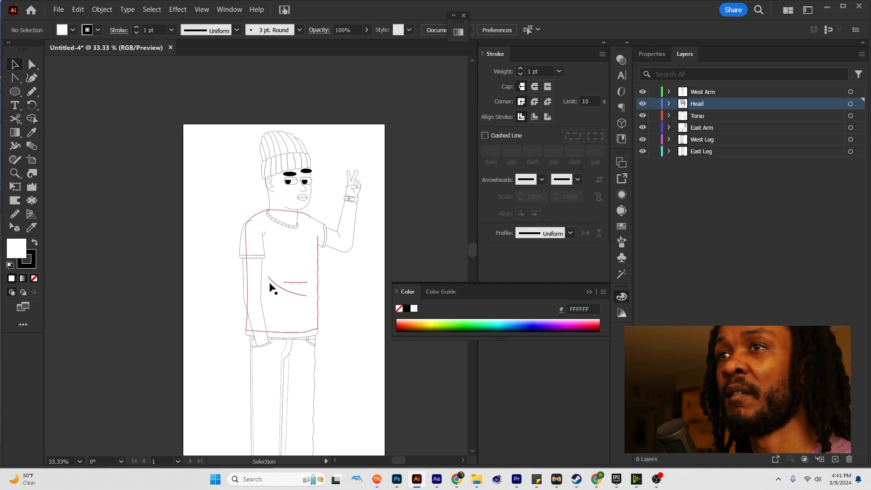
scroll(280, 282, "down", 1)
mouse_move(347, 293)
left_mouse_down()
mouse_move(355, 274)
mouse_move(355, 287)
left_mouse_up()
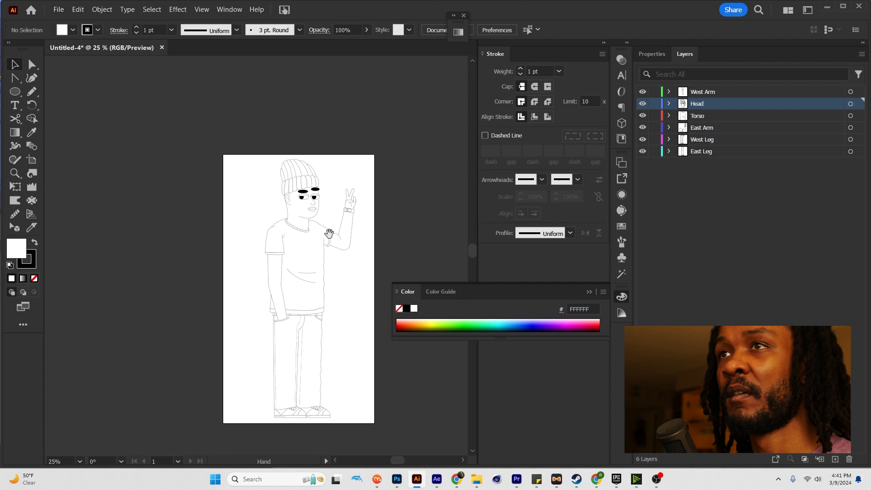
Step: Draw a white circle with a 9 pt black stroke over the west eye as a sunglasses lens
scroll(328, 224, "up", 3)
left_click_drag(328, 215, 338, 267)
scroll(307, 214, "up", 2)
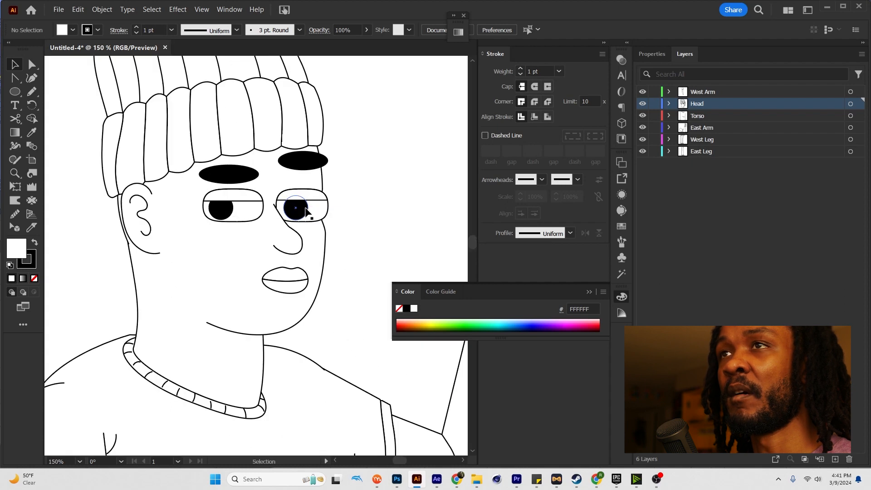
key("l")
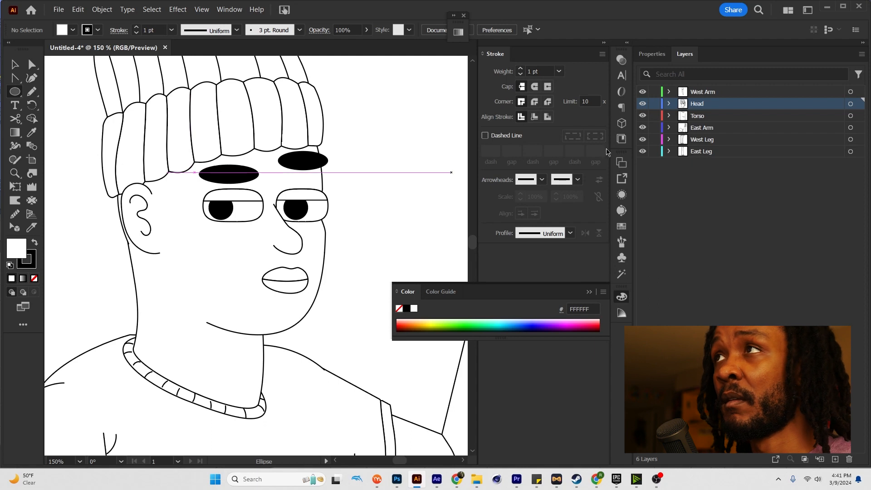
left_click_drag(194, 170, 269, 230)
left_click(136, 26)
left_click(137, 26)
left_click(136, 26)
left_click(136, 27)
left_click(137, 27)
left_click(136, 26)
left_click(136, 26)
left_click(136, 27)
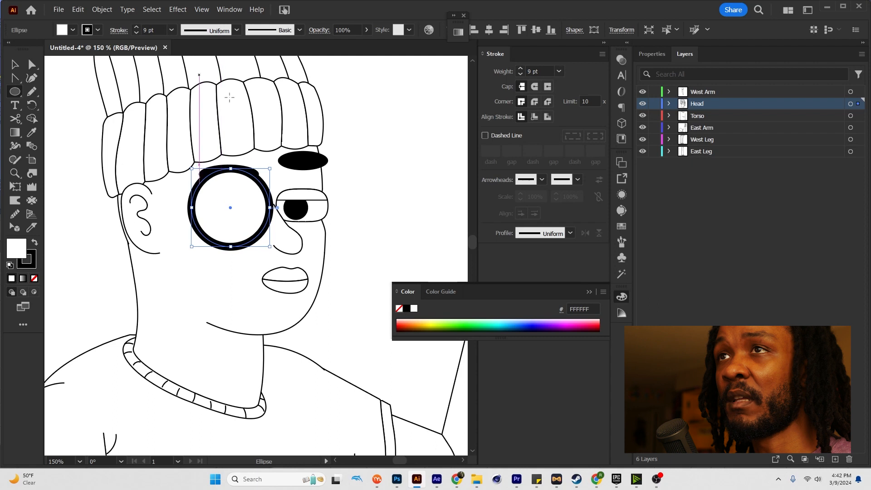
Step: Shrink the lens circle, centre it over the west eye and flatten it into an oval about 82 by 69 px
left_click_drag(231, 168, 235, 179)
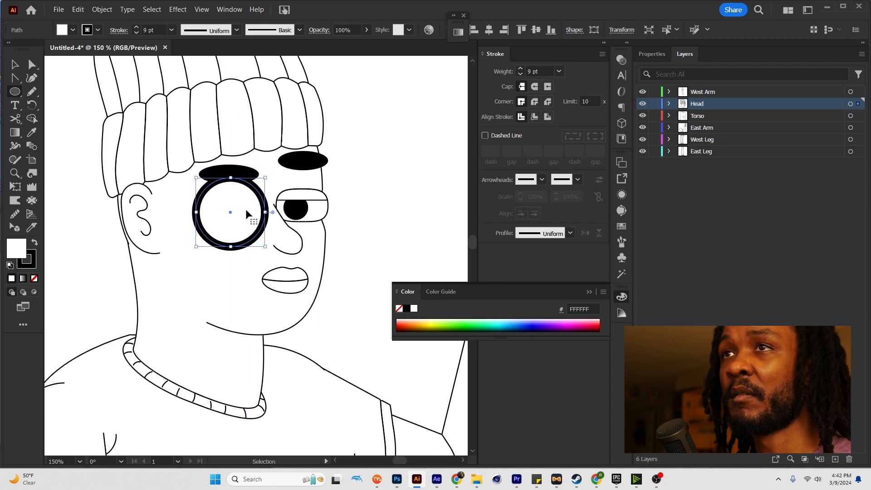
key("v")
left_click_drag(241, 214, 241, 208)
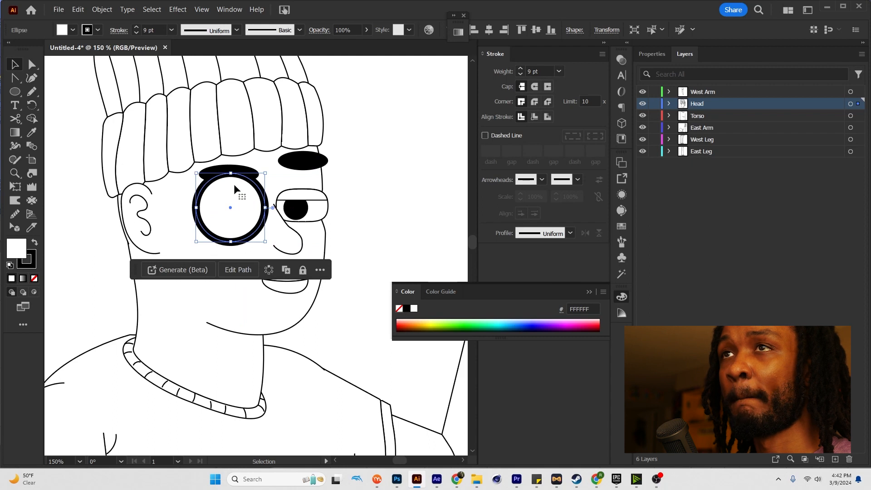
left_click_drag(231, 173, 232, 185)
Step: Duplicate the oval lens straight across onto the east eye
left_click_drag(234, 222, 319, 219)
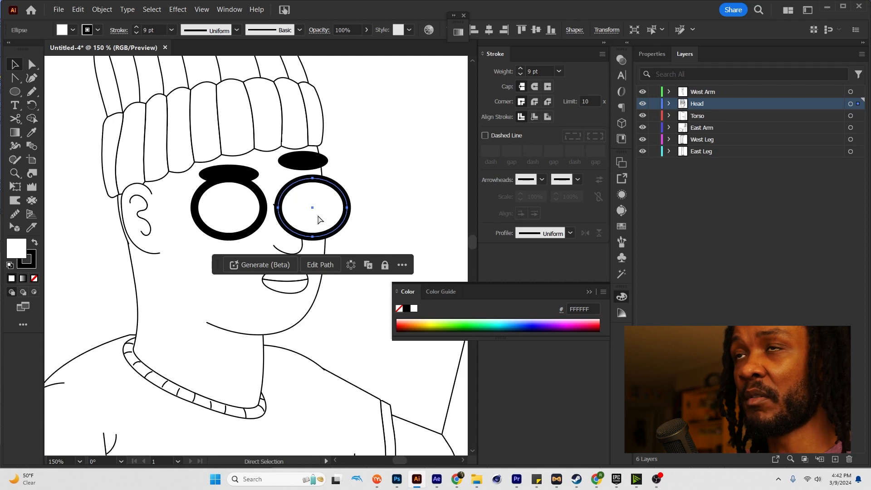
double_click(317, 217)
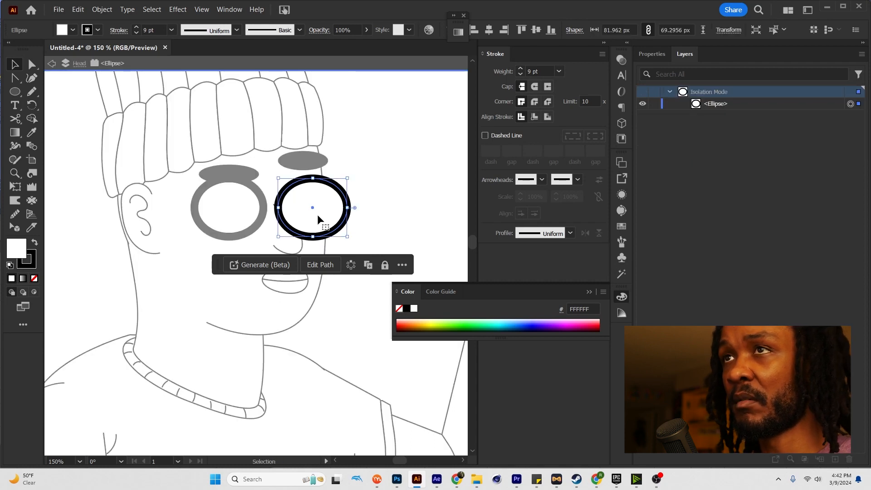
key("Escape")
key("ctrl+minus")
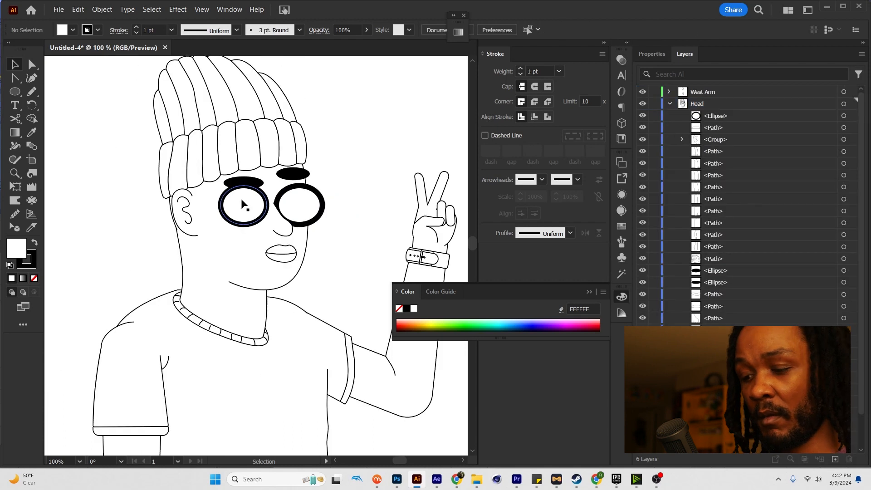
Step: Expand both lens ovals so their fills and strokes become separate shapes
left_click(245, 208)
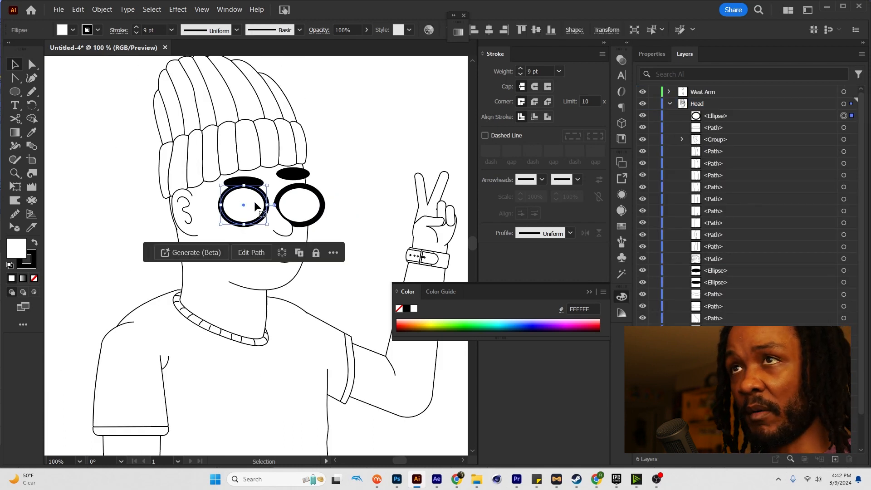
left_click(295, 206, "shift")
left_click(102, 10)
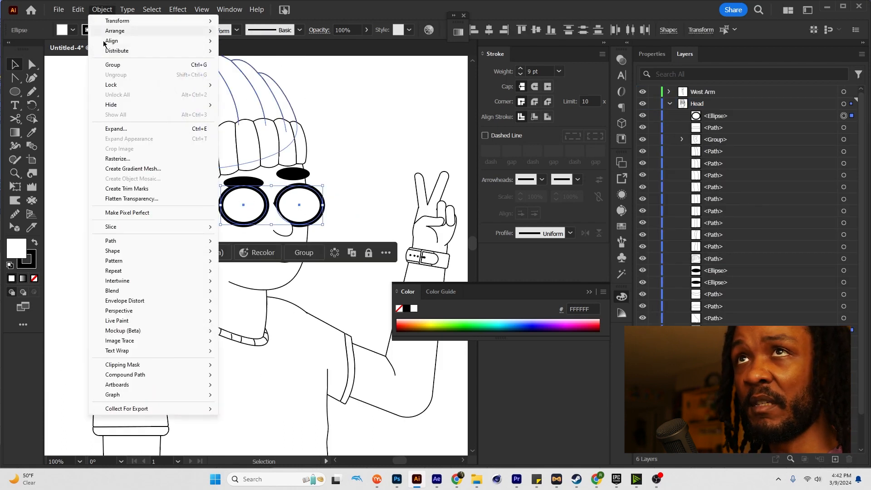
left_click(118, 129)
left_click(402, 301)
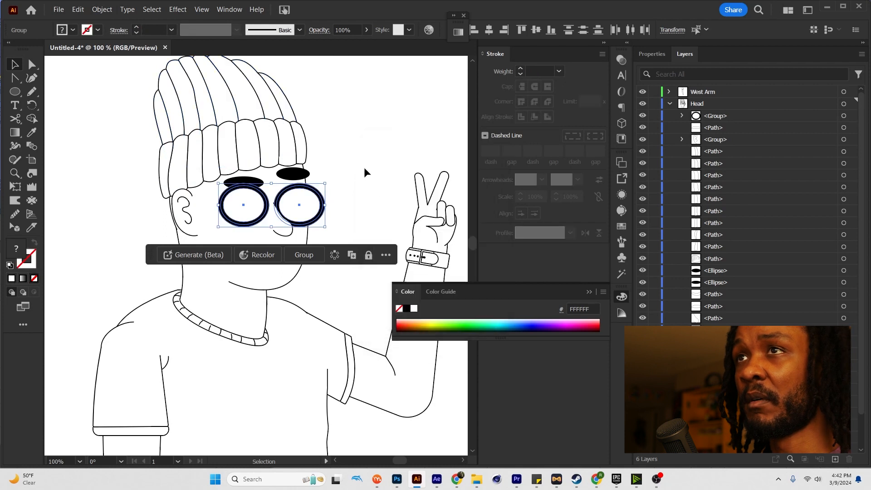
Step: Fill both inner lens shapes with black 000000 and lower their opacity to 73%
key("a")
left_click(256, 205)
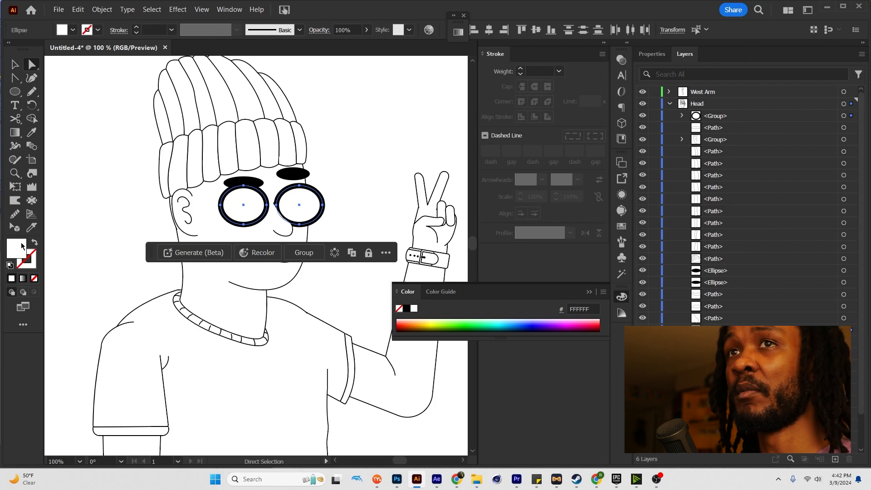
double_click(22, 246)
left_click_drag(606, 311, 608, 327)
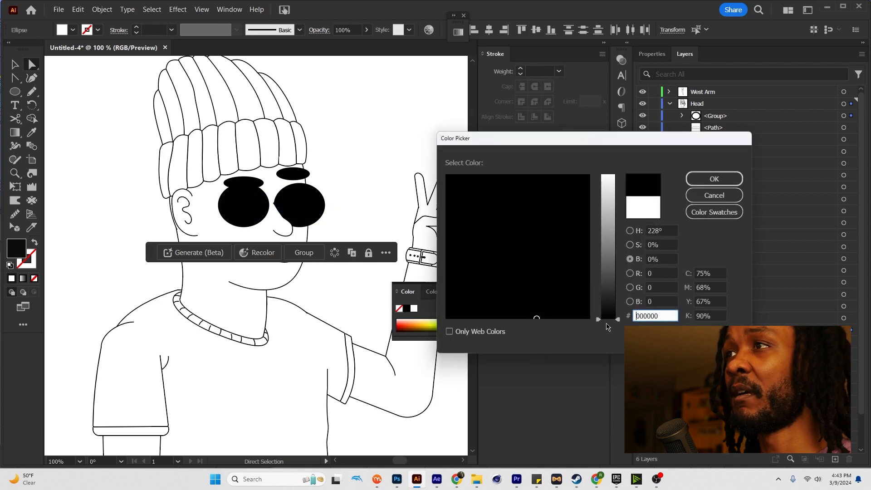
left_click(714, 178)
left_click(366, 31)
left_click_drag(359, 45, 352, 45)
left_click(358, 142)
Step: Draw a thin black rectangle from the ear to the west lens and rotate it into a sloping temple arm
scroll(200, 214, "up", 2)
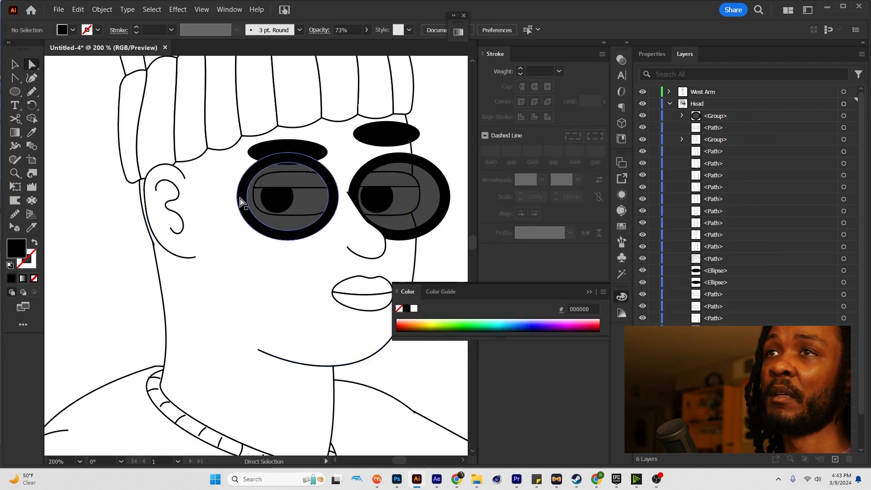
key("m")
mouse_move(178, 167)
left_mouse_down()
mouse_move(252, 181)
mouse_move(227, 185)
left_mouse_up()
key("r")
key("v")
Step: Bring the ear group to the front and extend the temple arm's upper ear-side corner so it tucks behind the ear
left_click(168, 183)
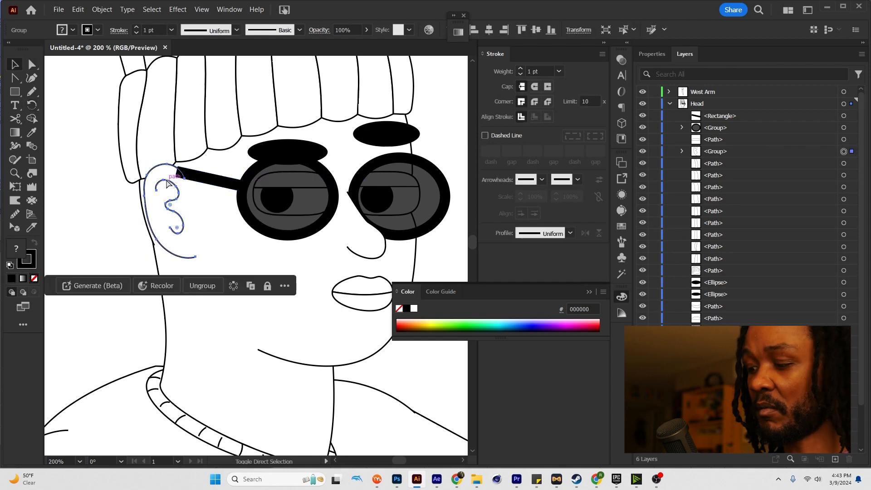
key("ctrl+shift+bracketright")
key("a")
left_click(180, 172)
left_click_drag(180, 172, 167, 164)
Step: Draw a black bridge rectangle between the lenses and a second one across the east lens for the far arm, sent to the back
left_click_drag(254, 169, 153, 181)
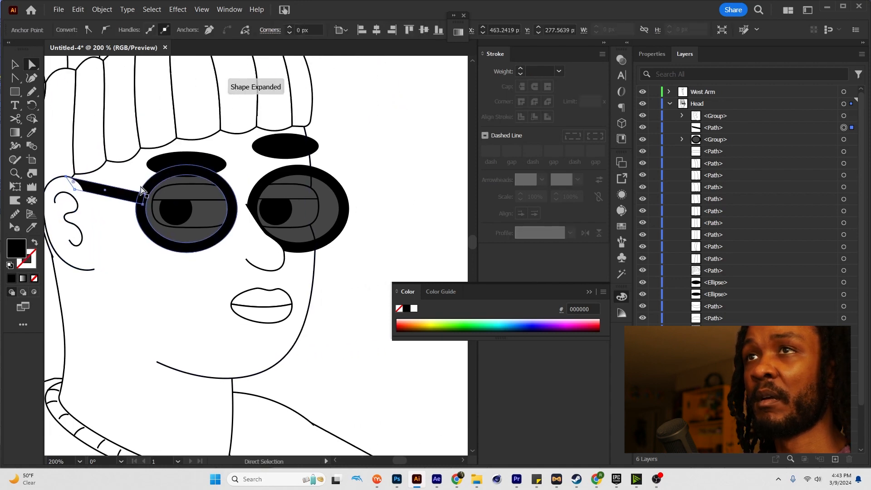
key("m")
left_click_drag(233, 193, 253, 205)
left_click_drag(346, 199, 288, 208)
key("ctrl+shift+bracketleft")
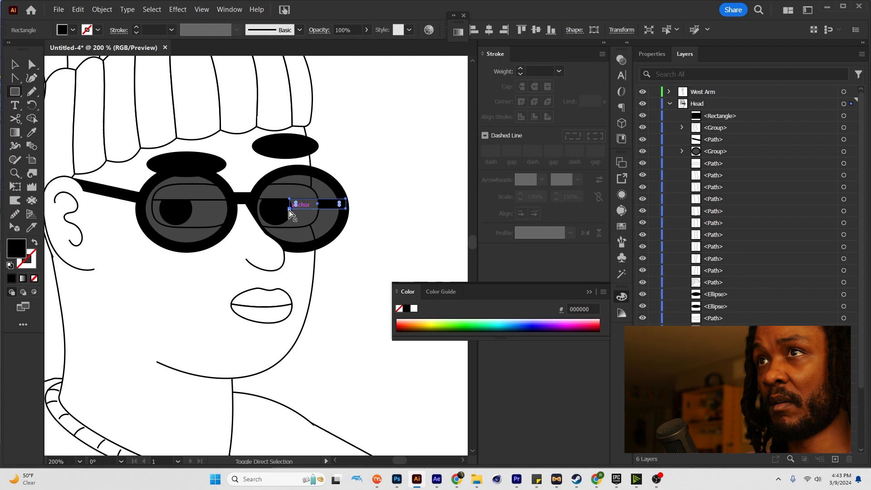
key("v")
left_click(410, 187)
scroll(410, 187, "down", 3)
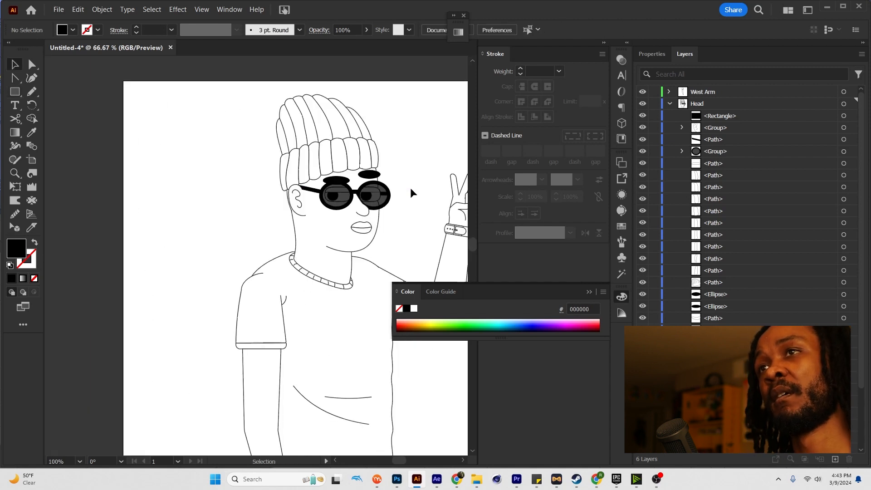
scroll(409, 187, "down", 1)
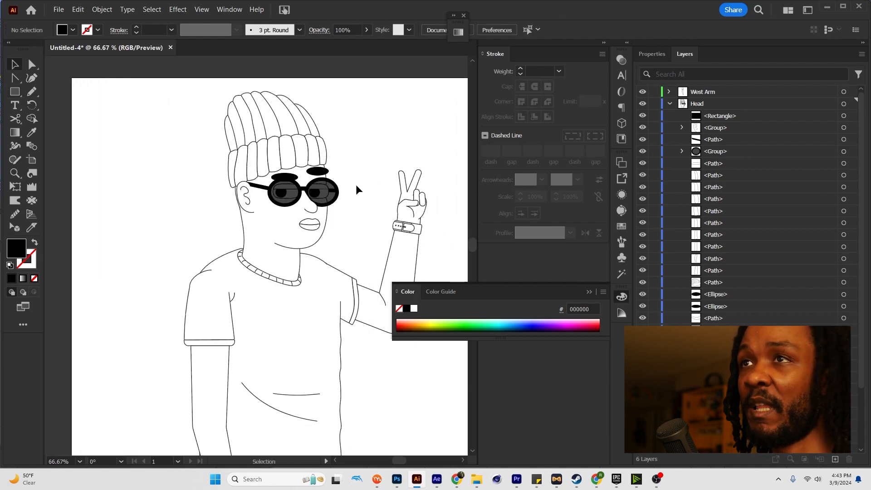
scroll(356, 185, "up", 3)
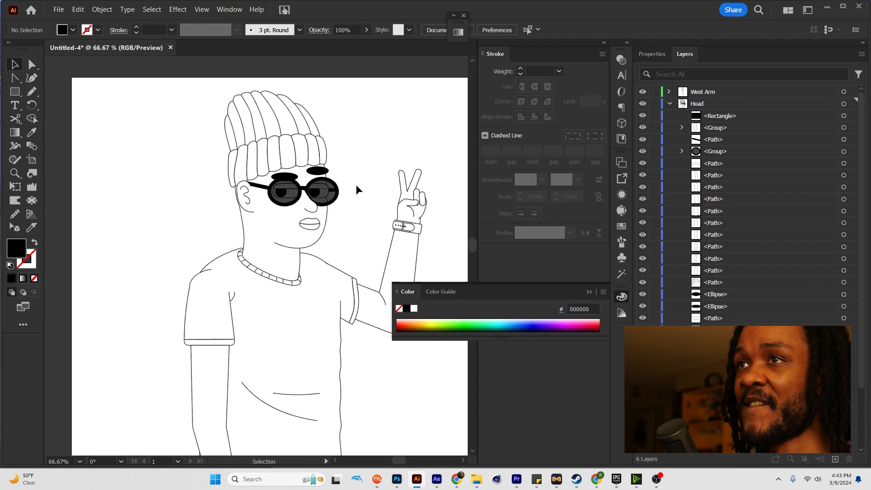
scroll(355, 184, "down", 2)
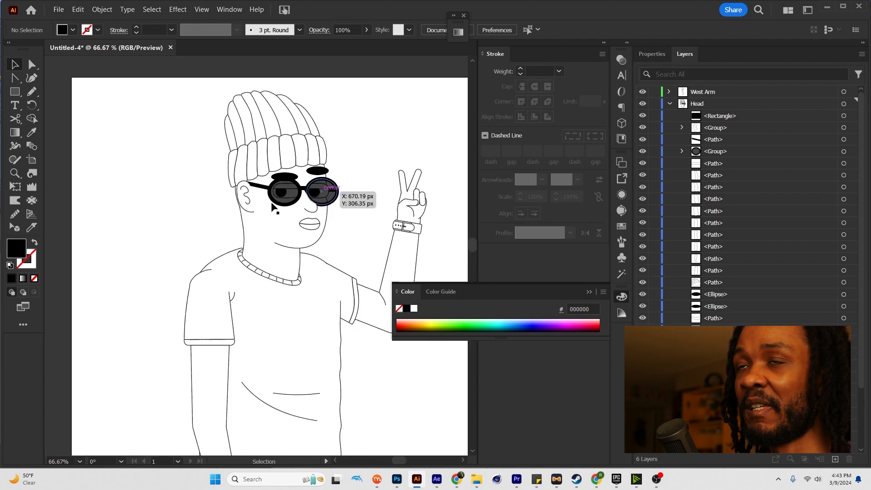
Step: Draw a small circle on the earlobe for an earring and swap its black fill to an unfilled 1 pt black outline
scroll(240, 202, "up", 3)
scroll(241, 202, "up", 2)
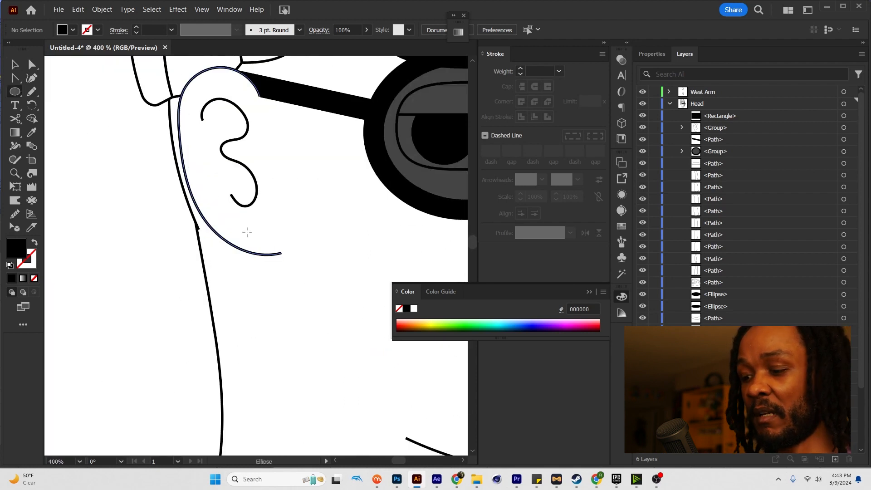
left_click_drag(252, 235, 267, 242)
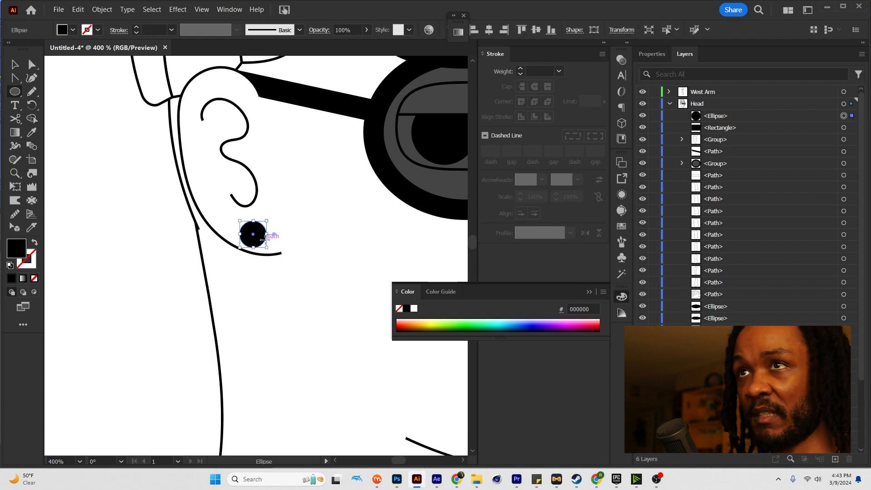
key("shift+x")
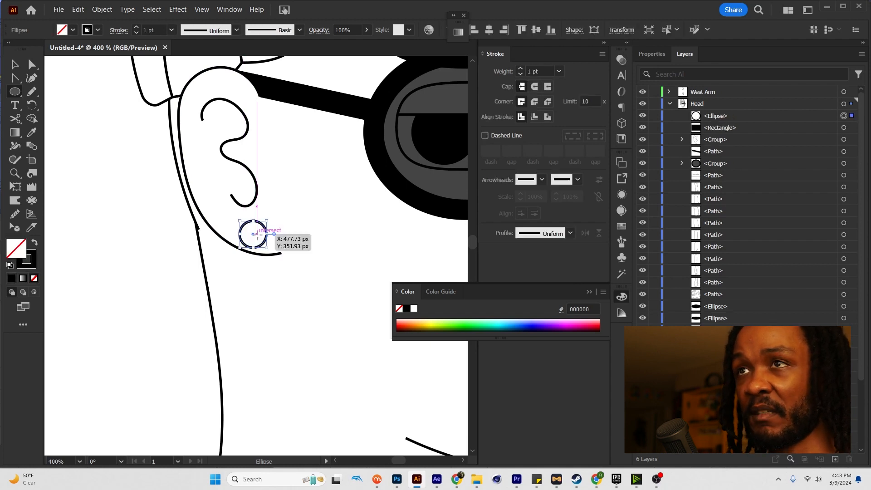
Step: Pull the ear outline's end anchor down to lengthen the lobe, and enlarge the earring circle to sit inside it
key("a")
left_click_drag(280, 253, 214, 297)
left_click(254, 233)
key("v")
left_click(249, 245)
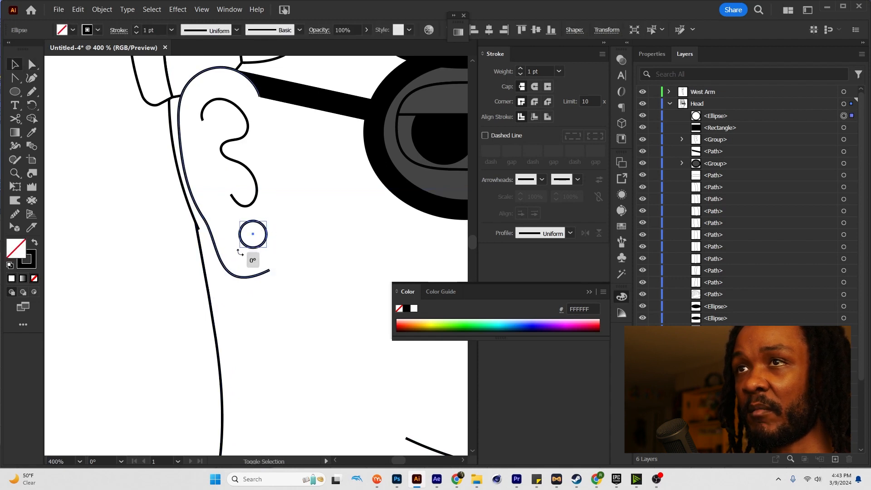
mouse_move(240, 248)
left_mouse_down()
mouse_move(225, 267)
mouse_move(247, 245)
left_mouse_up()
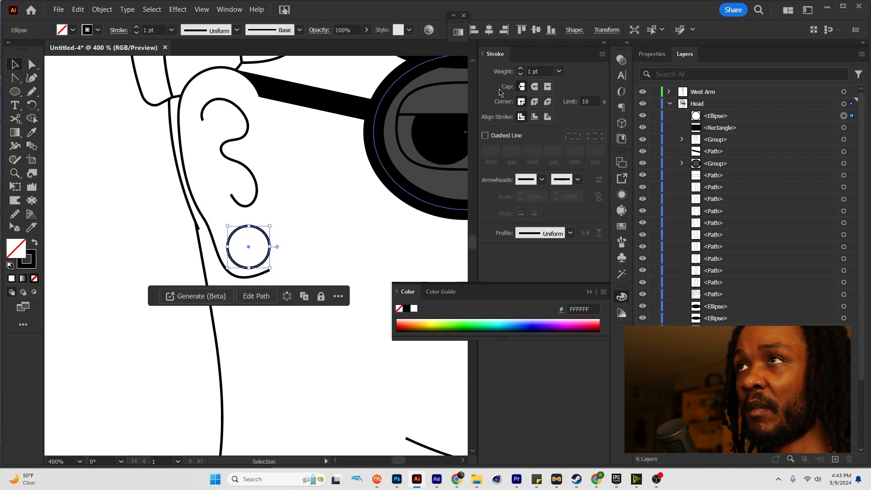
Step: Thicken the earring circle's outline to 5 pt and nudge the circle slightly up on the earlobe
left_click(523, 71)
left_click(522, 71)
left_click(523, 71)
left_click(262, 239)
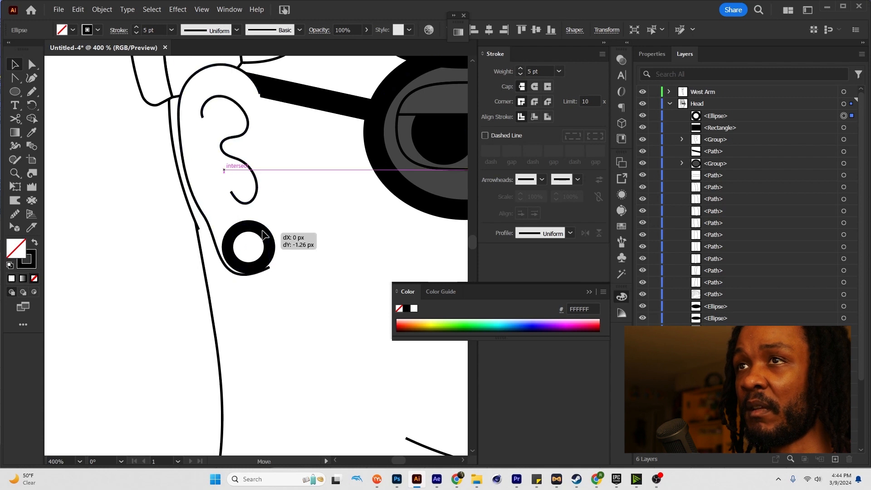
left_click_drag(265, 237, 265, 233)
Step: Lower the ear outline's end anchor and adjust its curve handle so the lobe wraps under the thickened earring
key("a")
left_click(268, 270)
left_click_drag(268, 271, 267, 277)
left_click_drag(212, 303, 208, 291)
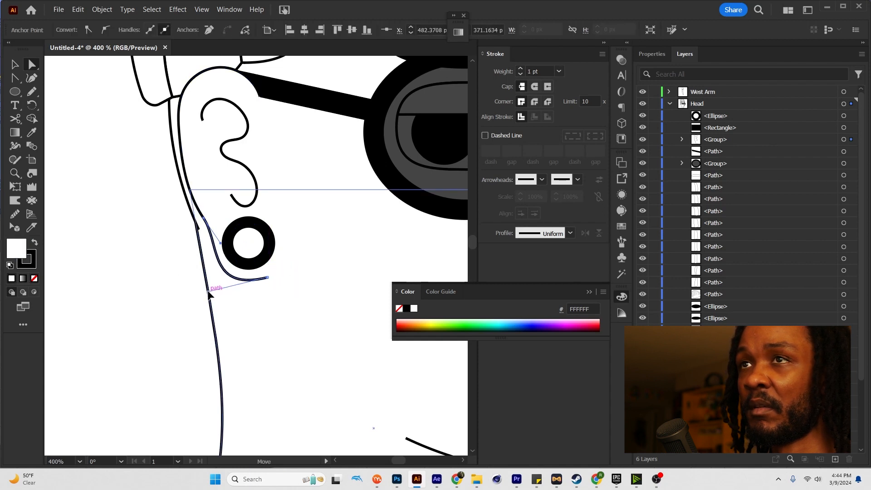
Step: Expand the earring circle's fill and stroke into a solid shape
left_click(247, 266)
left_click(246, 264)
left_click(101, 9)
left_click(116, 129)
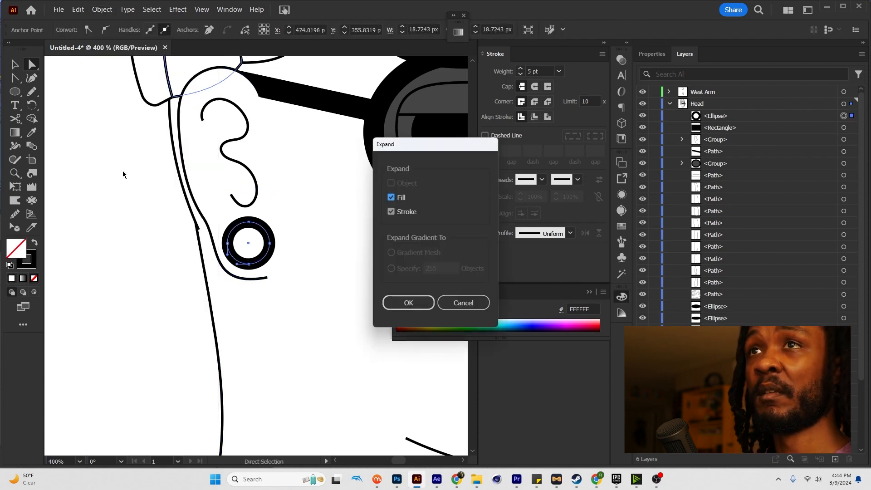
left_click(408, 303)
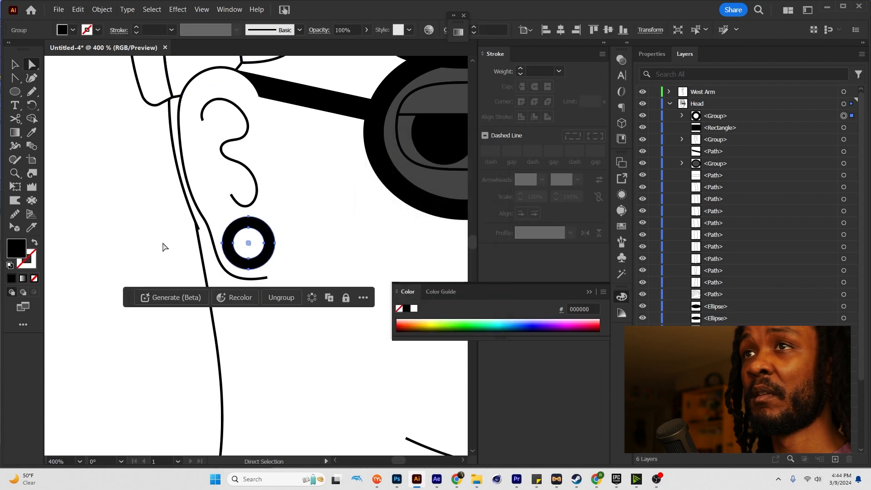
left_click(247, 245)
left_click(255, 262)
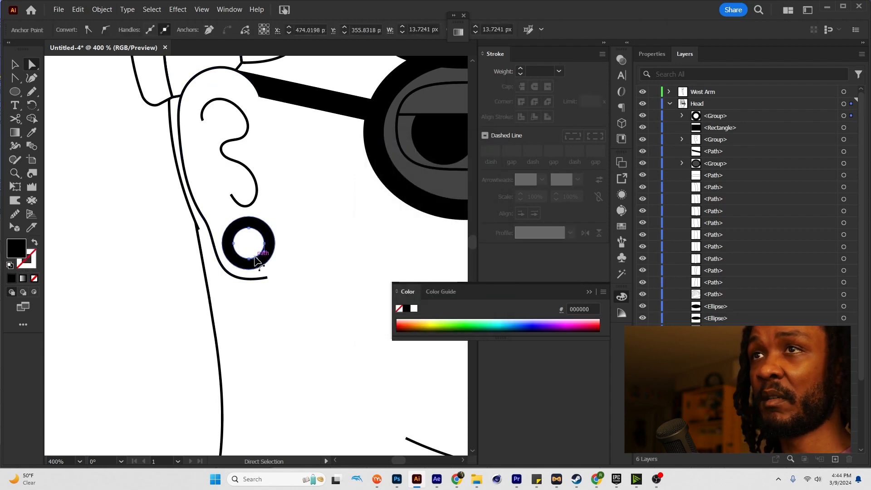
left_click(268, 237)
left_click_drag(268, 238, 263, 266)
key("ctrl+z")
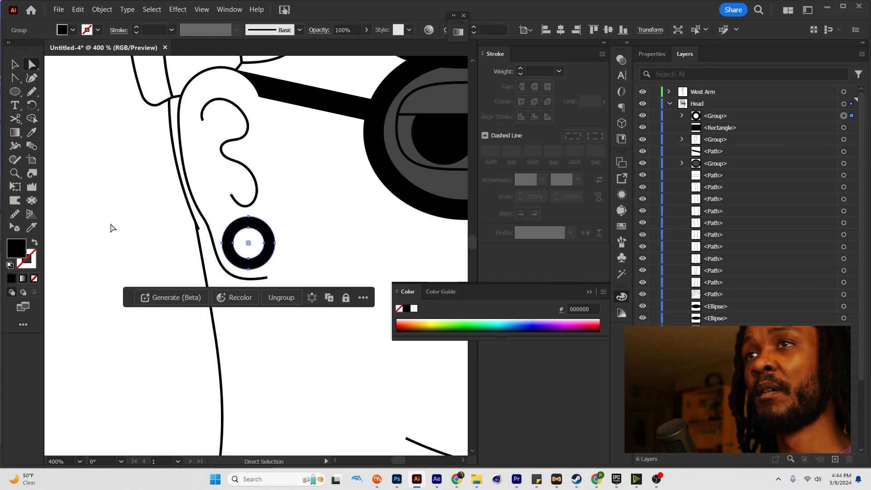
Step: Draw a short nostril curve beside the nose with the Pencil and give it the nose line's 1 pt black outline
left_click(131, 241)
scroll(141, 236, "down", 6)
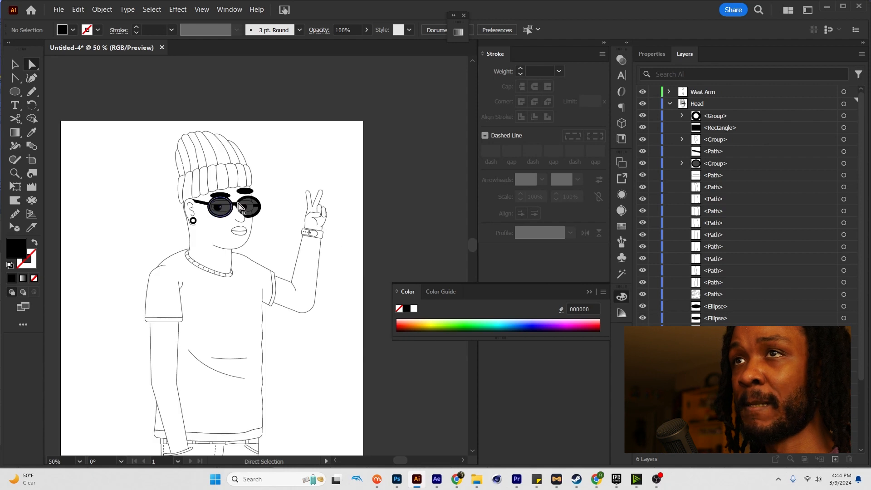
scroll(238, 203, "up", 6)
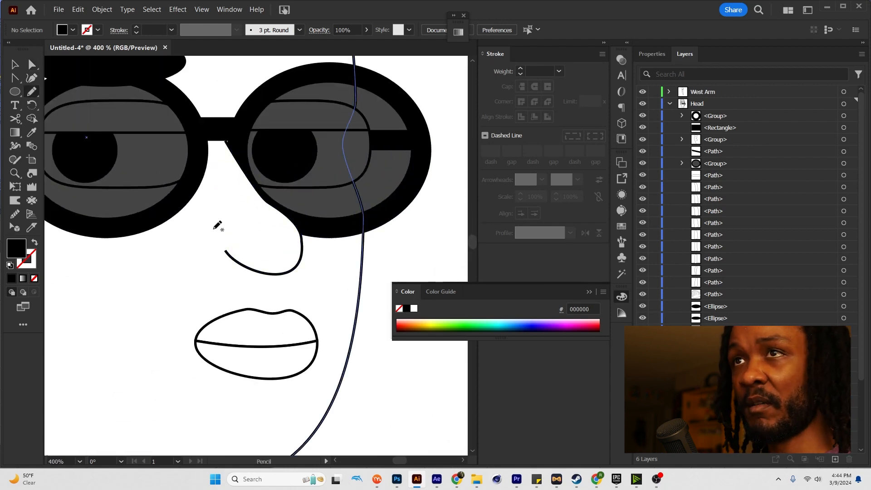
left_click_drag(196, 240, 194, 249)
key("i")
left_click(263, 245)
key("a")
left_click(402, 250)
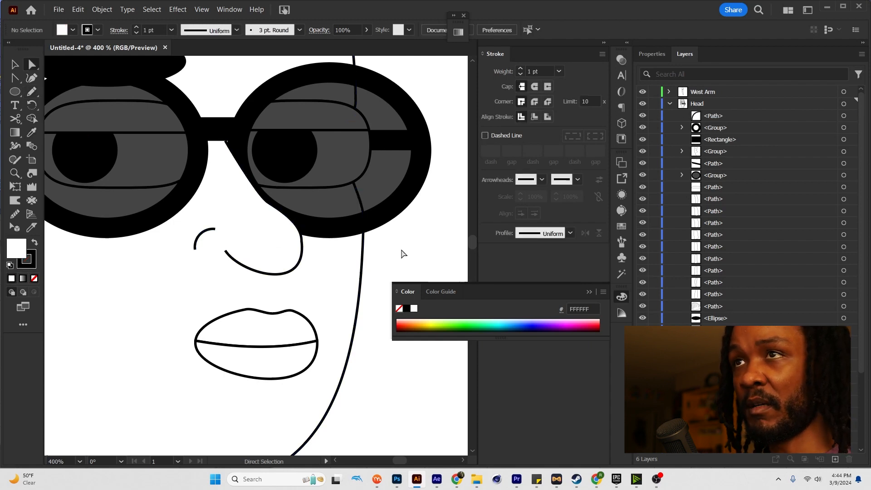
Step: Draw a small white rectangle across the raised hand's slanted finger as a ring band and rotate it to the finger's angle
scroll(404, 248, "down", 2)
key("v")
scroll(404, 246, "down", 3)
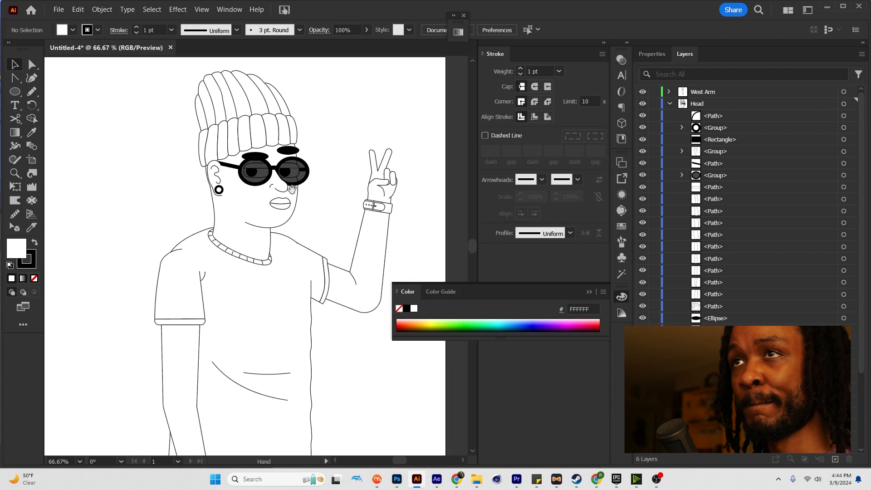
left_click_drag(240, 325, 257, 207)
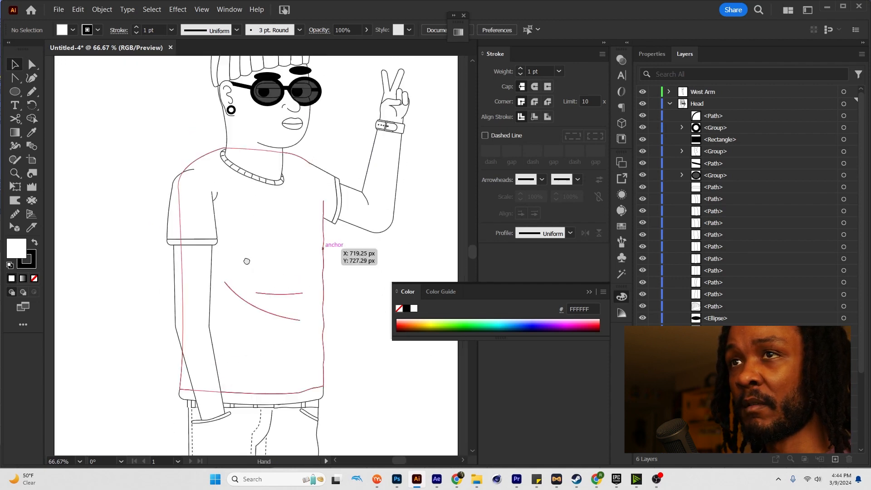
left_click_drag(344, 87, 265, 241)
scroll(290, 220, "up", 4)
key("m")
mouse_move(194, 234)
left_mouse_down()
mouse_move(239, 243)
mouse_move(211, 245)
left_mouse_up()
key("r")
key("v")
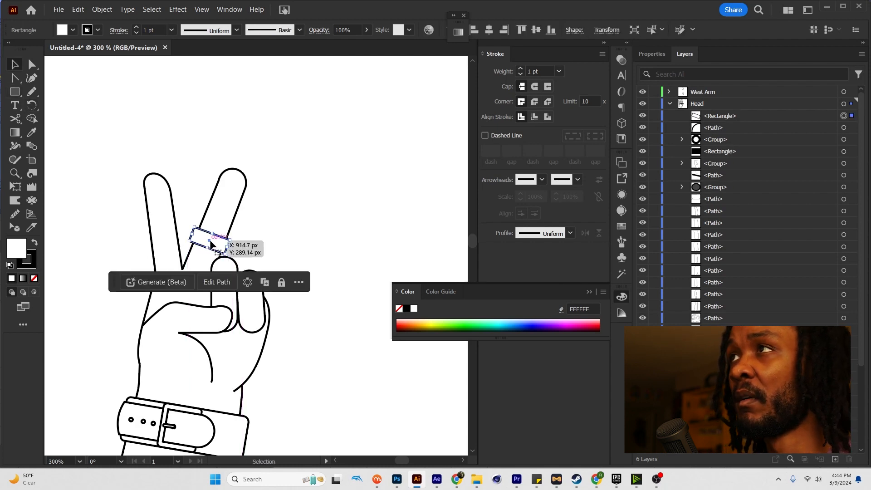
Step: Round the ring band's corners and place a duplicate band directly below it on the same finger
left_click(212, 231)
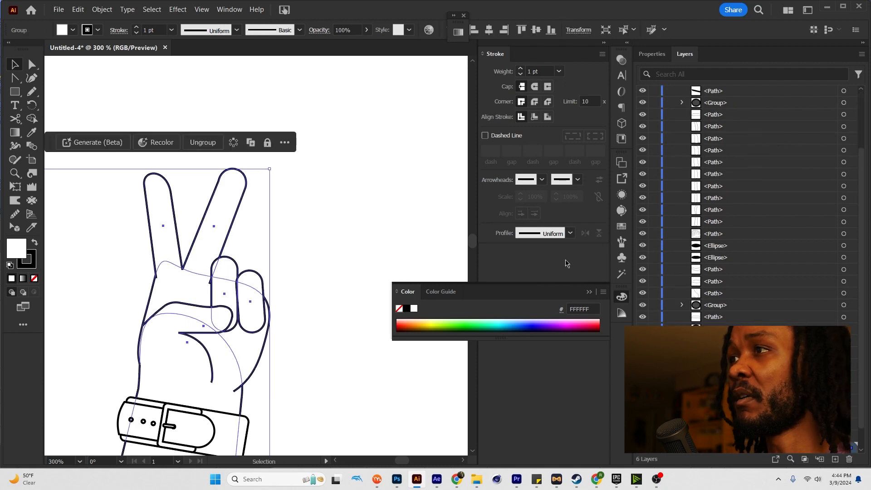
left_click(214, 242)
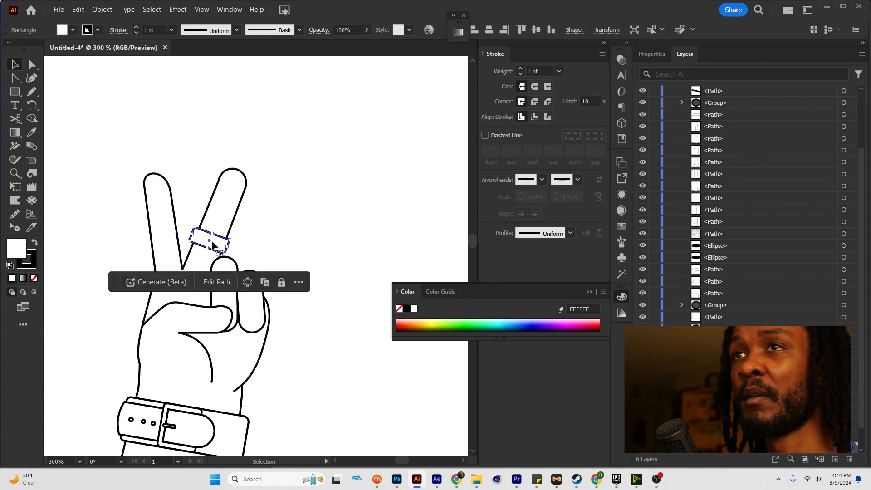
scroll(212, 245, "up", 2)
key("a")
left_click_drag(181, 225, 194, 270)
Step: Cut both ring bands and paste them in place inside the slanted finger's group so the folded finger overlaps them
key("v")
key("ctrl+x")
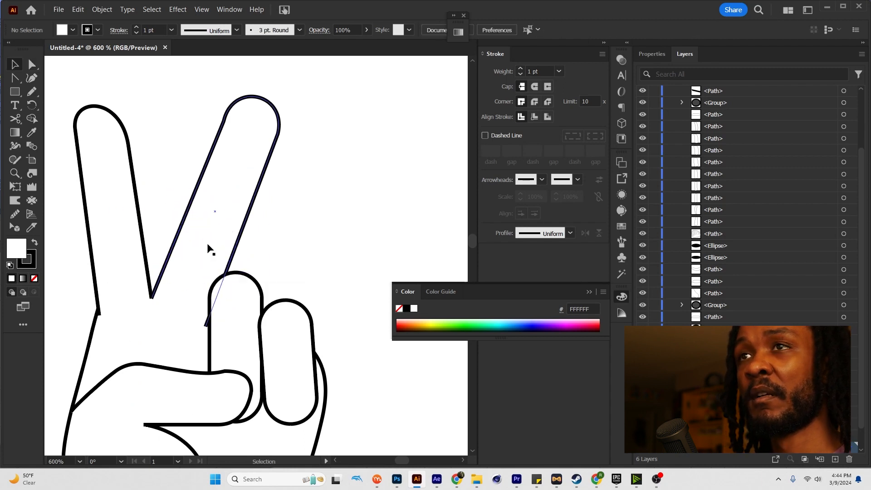
double_click(207, 245)
double_click(208, 244)
key("ctrl+f")
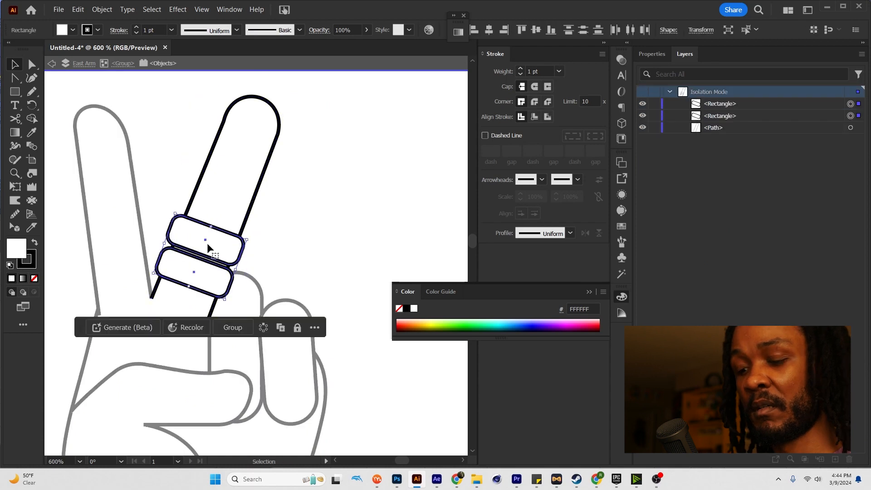
key("Escape")
Step: Copy the upper ring band onto the base of the other raised finger, rotated and slimmed to span it
left_click(263, 238)
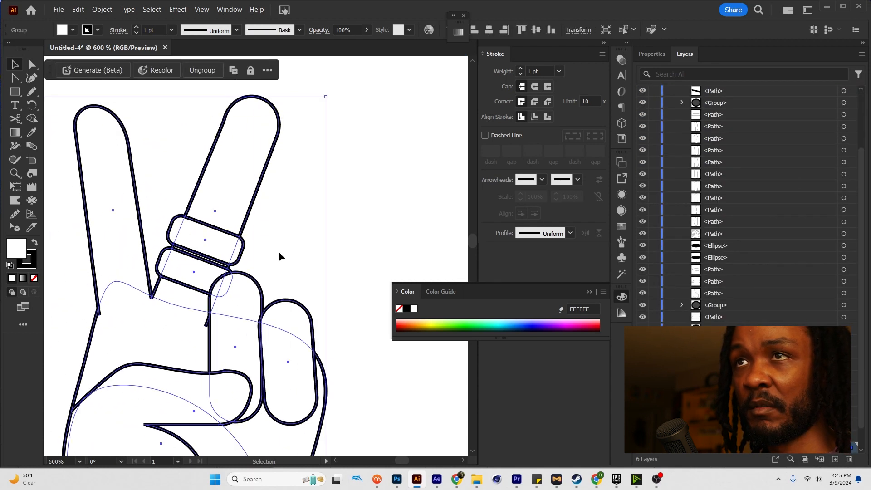
key("a")
left_click(208, 247)
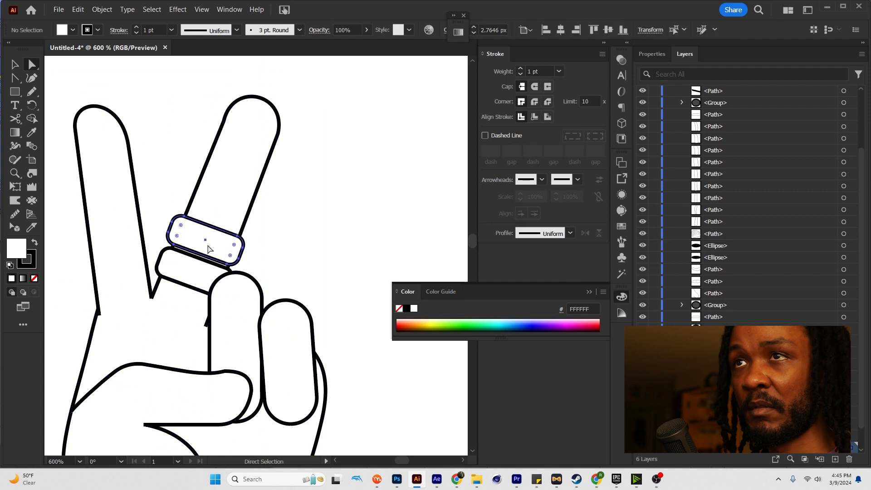
left_click_drag(208, 246, 132, 283)
key("r")
key("v")
left_click(75, 250)
key("a")
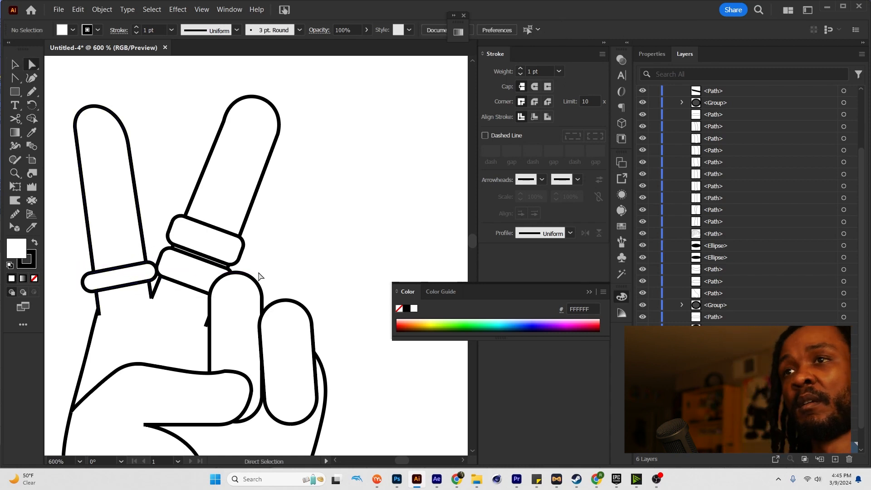
Step: Add the text "Anti-Popular" across the shirt's chest at 40 pt
scroll(258, 275, "down", 10)
left_click_drag(259, 303, 304, 216)
left_click_drag(240, 276, 276, 228)
scroll(276, 228, "down", 1)
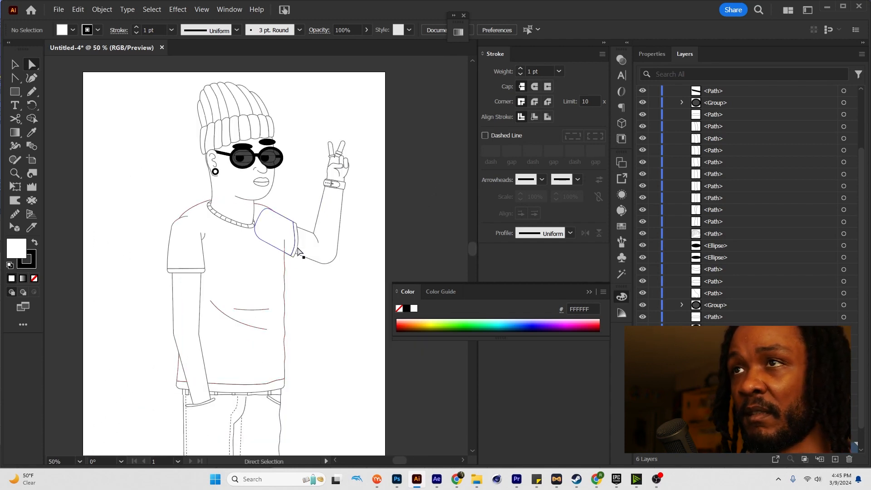
scroll(292, 242, "down", 2)
scroll(280, 264, "up", 2)
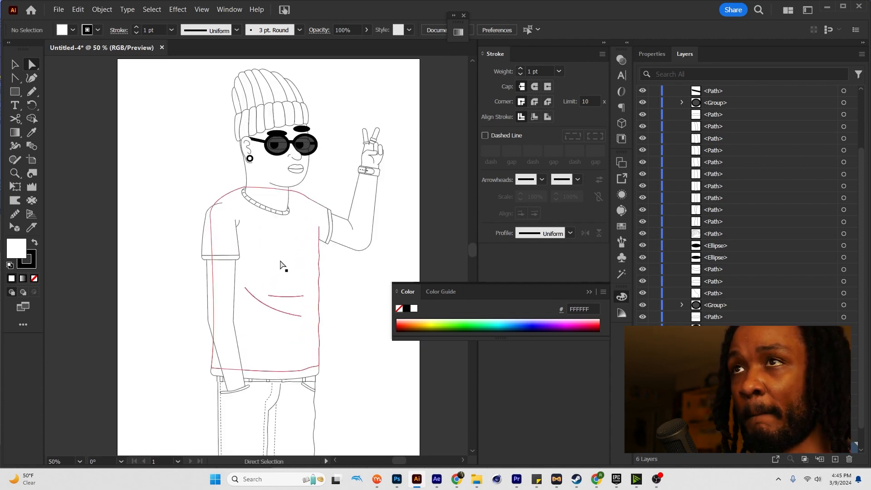
scroll(280, 265, "up", 1)
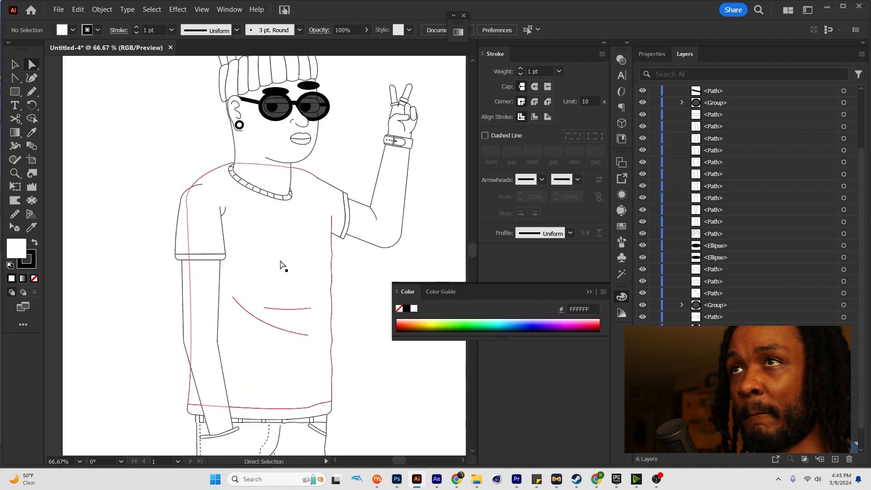
key("p")
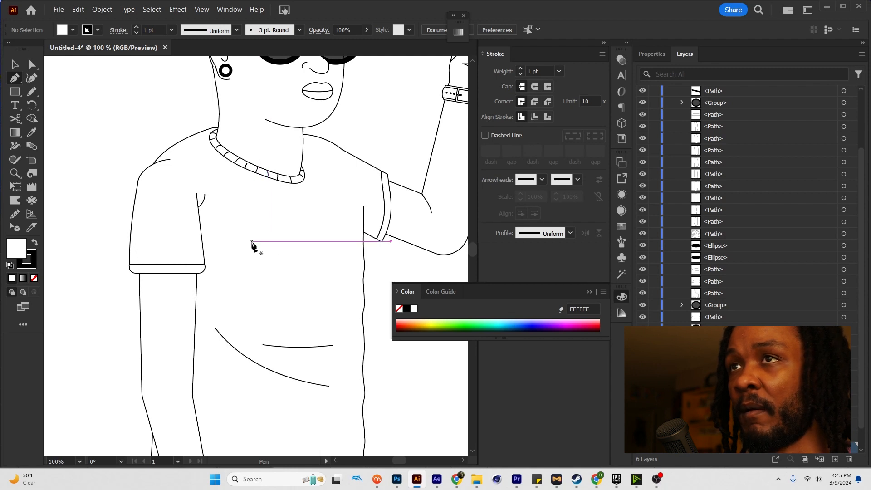
scroll(251, 244, "down", 3)
scroll(252, 243, "up", 1)
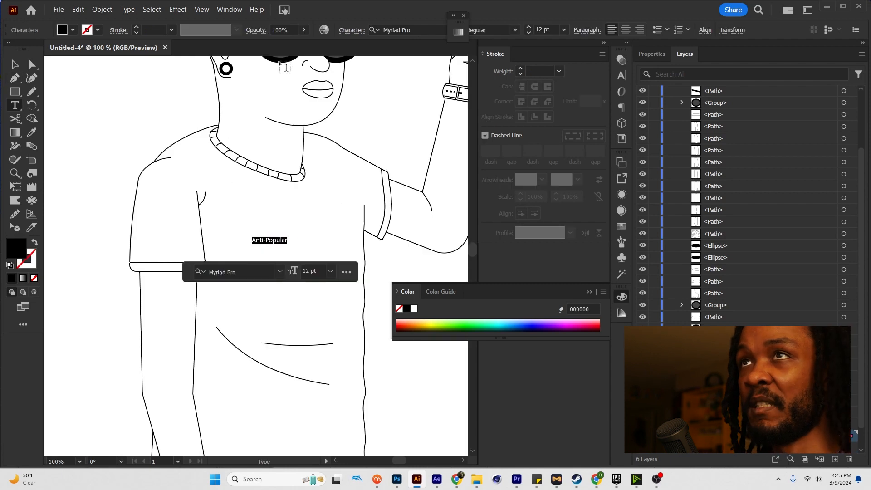
left_click(528, 27)
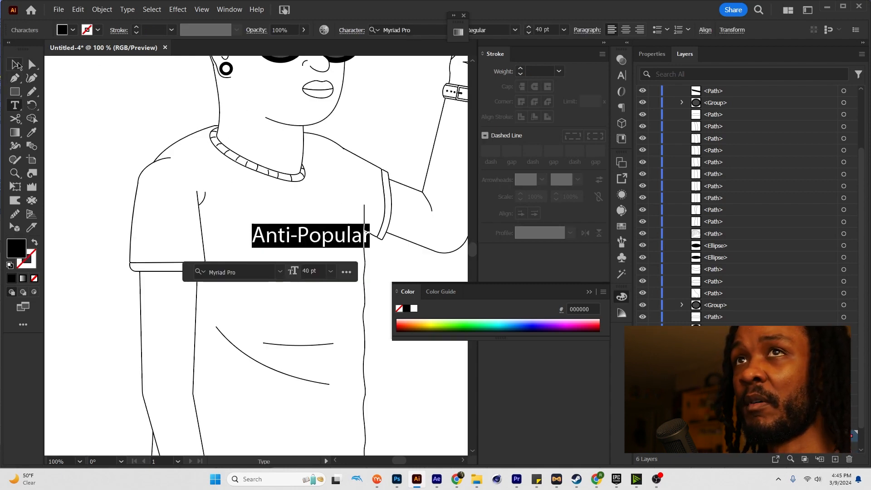
Step: Set the chest text's font to Boldstrom and narrow and reposition it to fit the shirt front
left_click(17, 66)
mouse_move(331, 238)
left_mouse_down()
mouse_move(313, 248)
mouse_move(330, 254)
left_mouse_up()
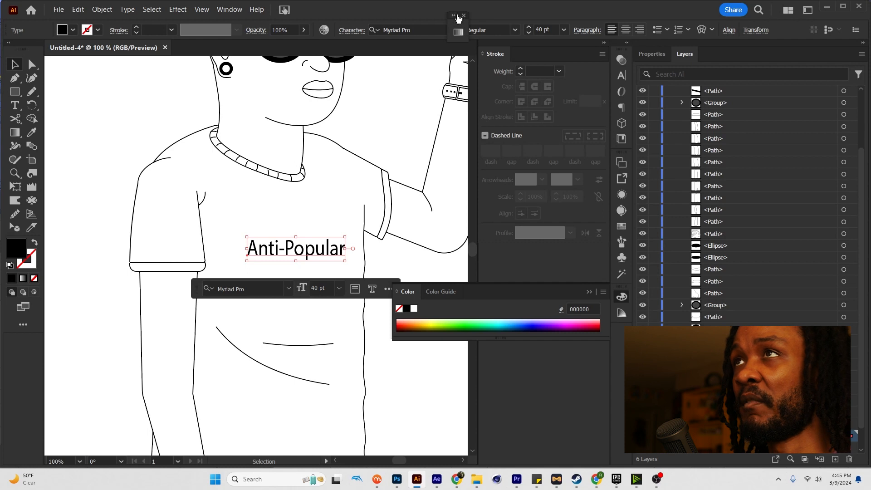
left_click(454, 29)
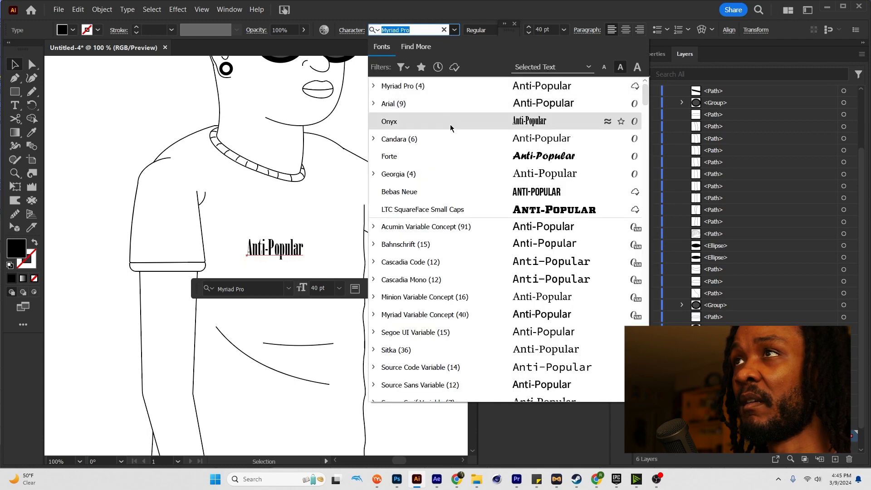
scroll(457, 172, "down", 7)
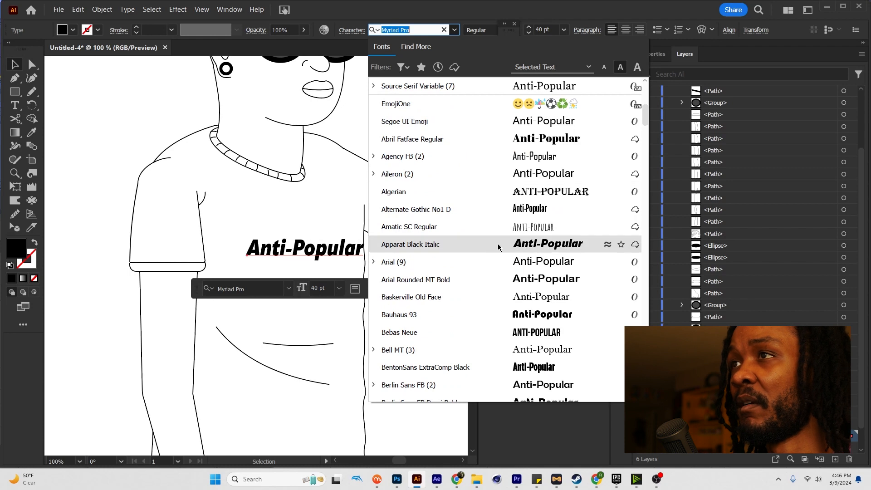
scroll(498, 247, "down", 3)
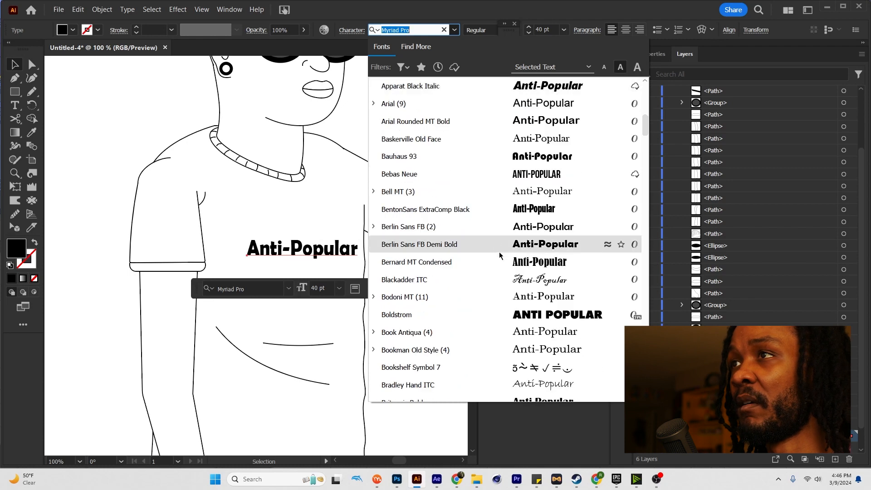
left_click(516, 315)
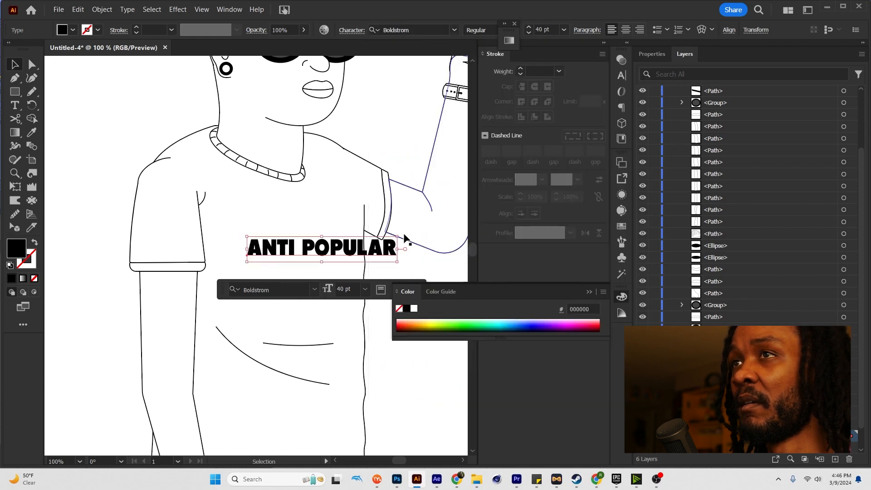
left_click_drag(398, 248, 329, 249)
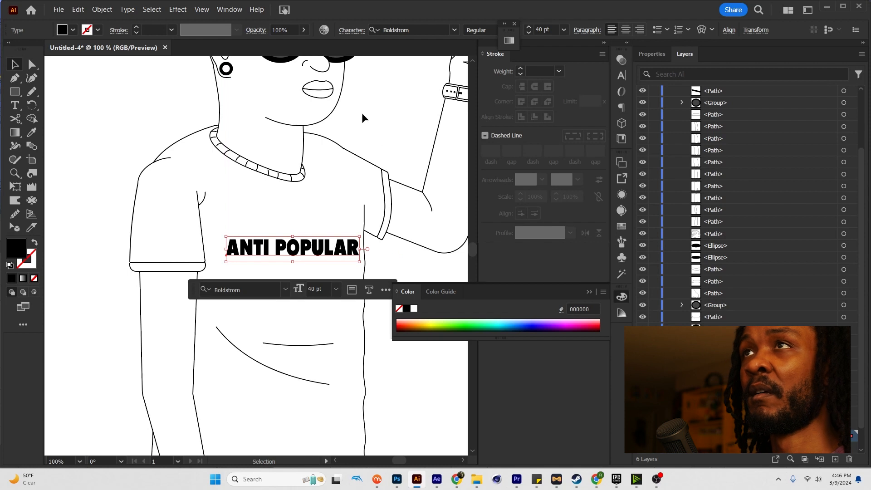
Step: Warp the chest text with a horizontal Arc envelope at -13% bend
left_click(701, 30)
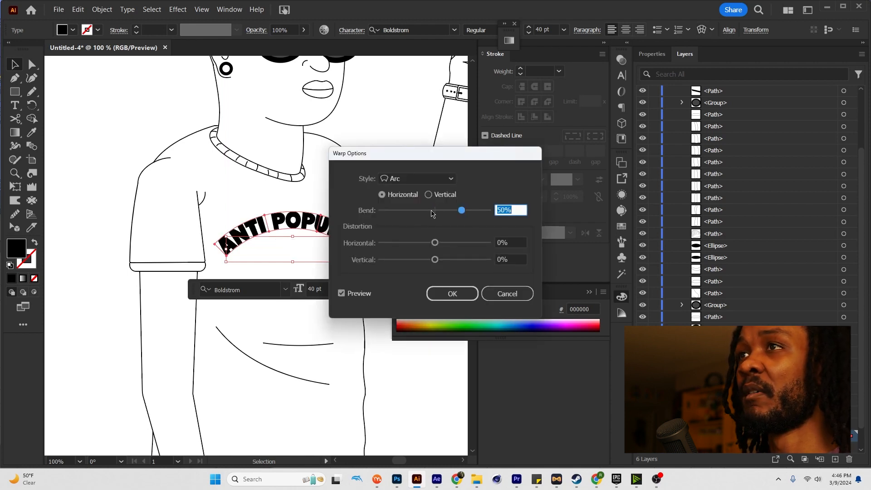
left_click_drag(432, 211, 428, 211)
left_click_drag(424, 155, 499, 121)
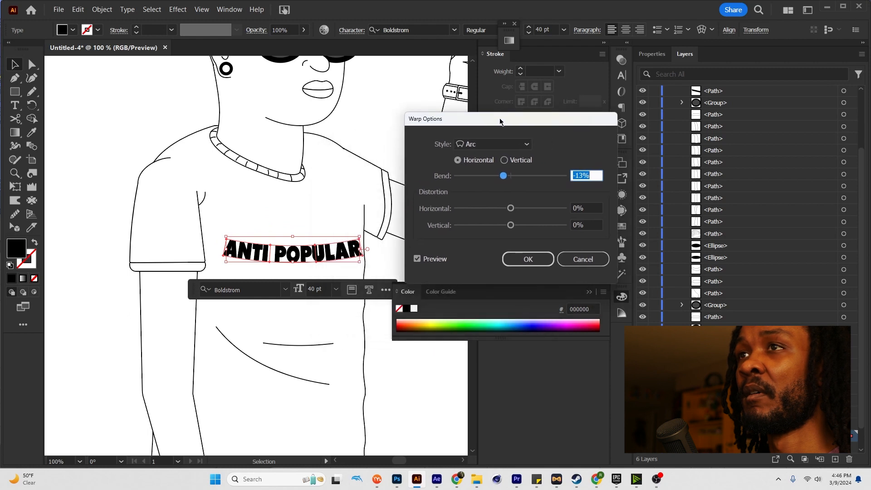
left_click(537, 258)
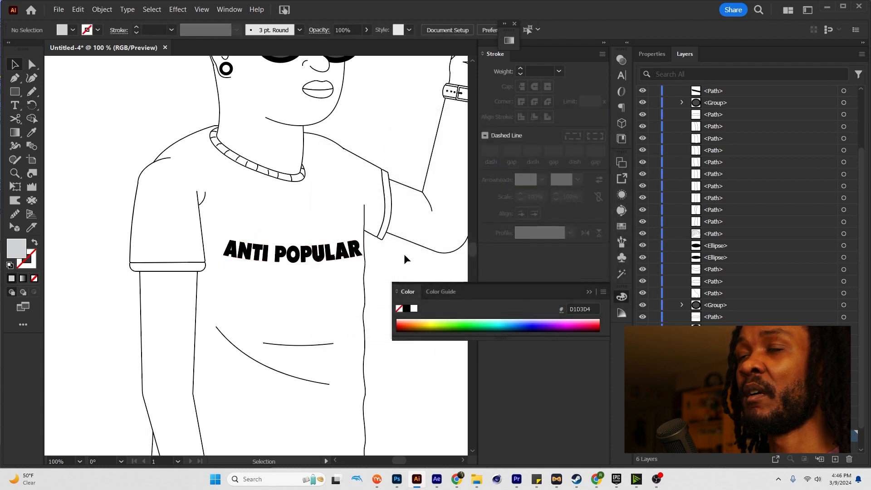
Step: Expand the warped "ANTI POPULAR" chest lettering into editable shapes
left_click(102, 10)
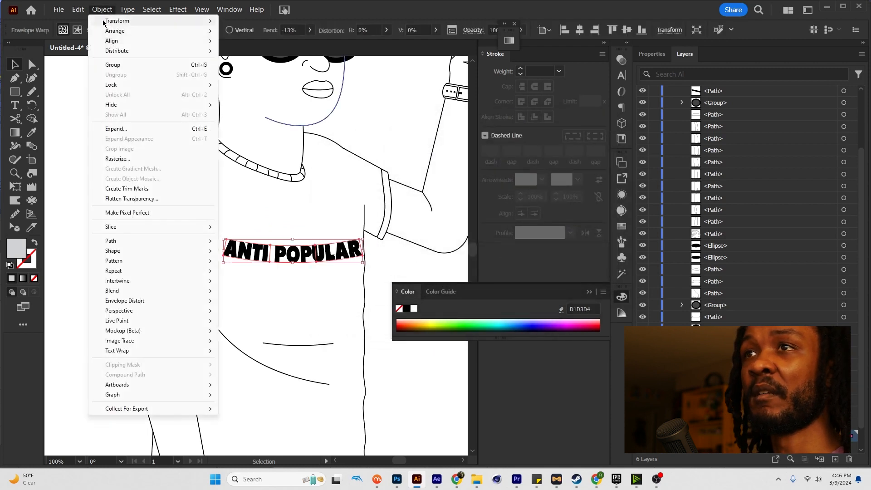
left_click(116, 128)
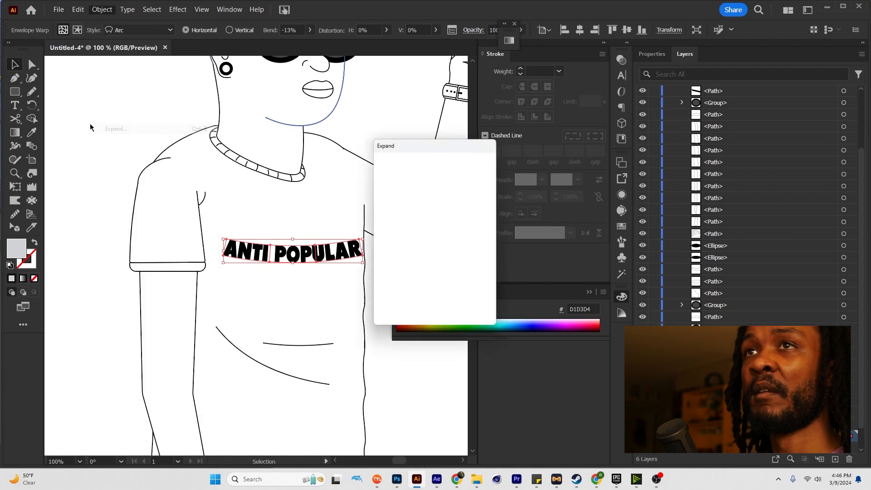
left_click(408, 303)
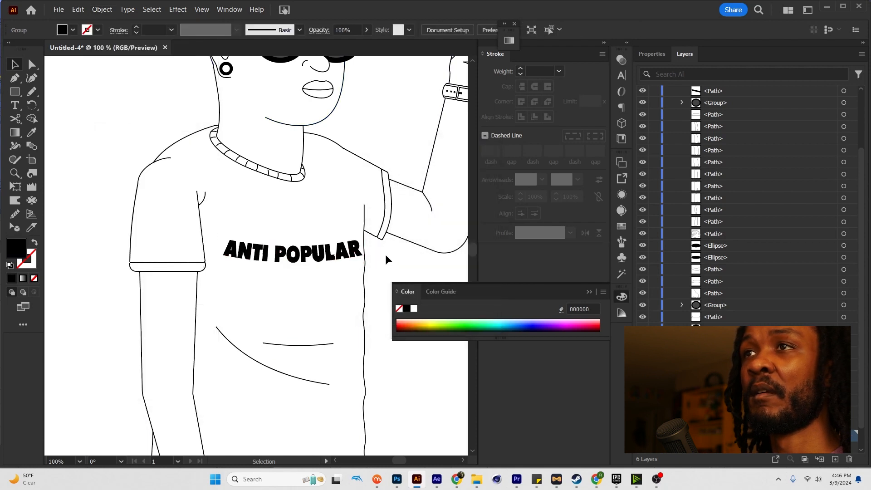
left_click(386, 254)
Step: Collapse the Head layer so that only the six body-part layers are listed
scroll(382, 247, "down", 4)
left_click_drag(397, 252, 342, 246)
scroll(342, 246, "up", 2)
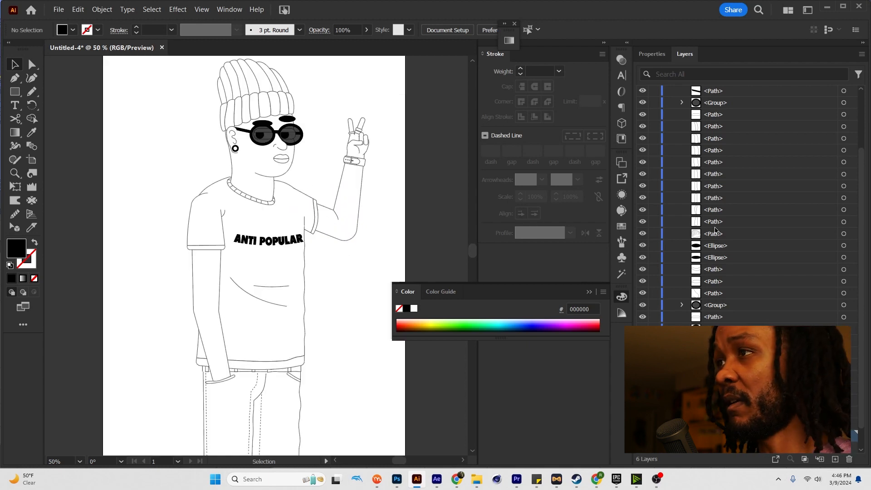
scroll(689, 186, "up", 3)
left_click(670, 103)
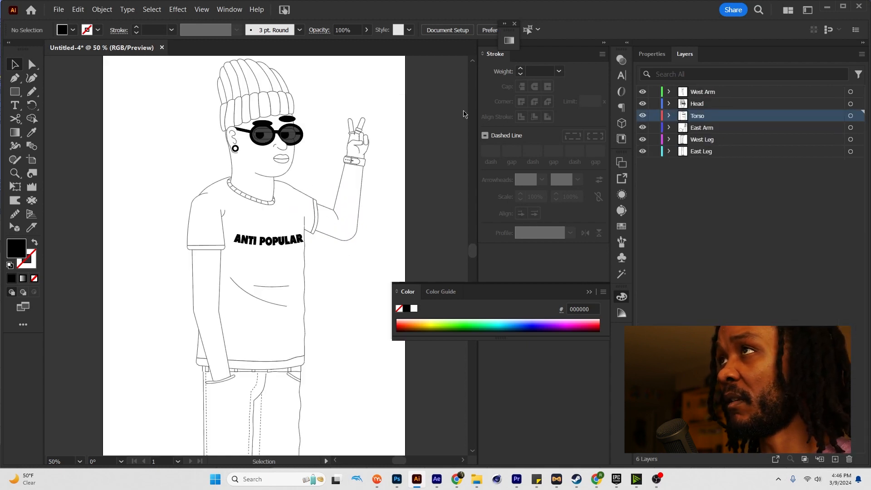
Step: Fill the face, neck, ear, nose, lips, both arms and the raised hand's fingers with the light pink Skin Tones swatch
key("a")
left_click(262, 162)
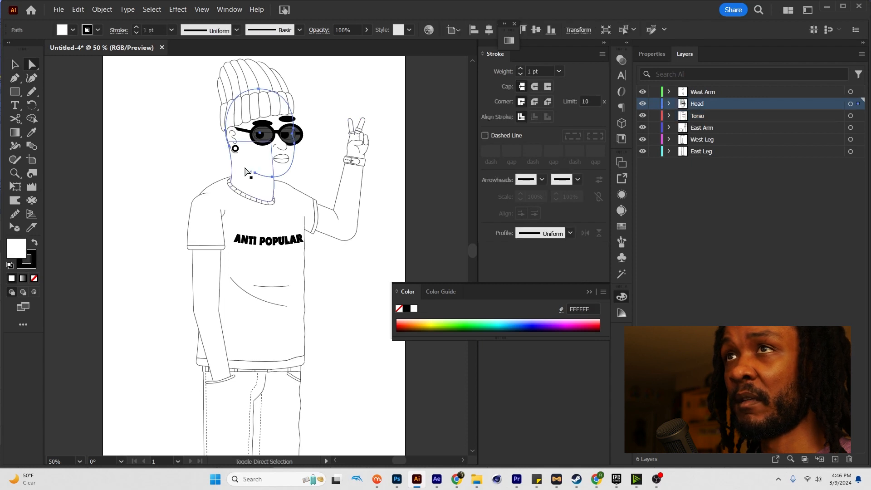
left_click(261, 187, "shift")
left_click(341, 203, "shift")
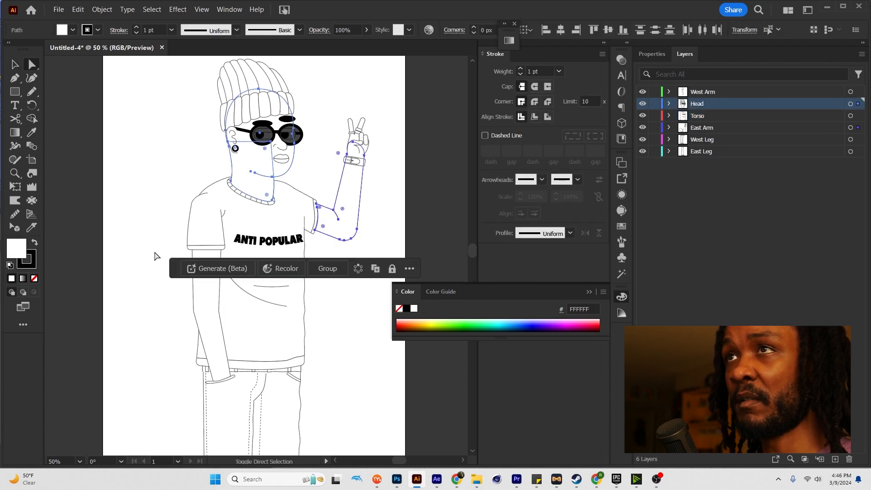
left_click(205, 294, "shift")
scroll(360, 138, "up", 4)
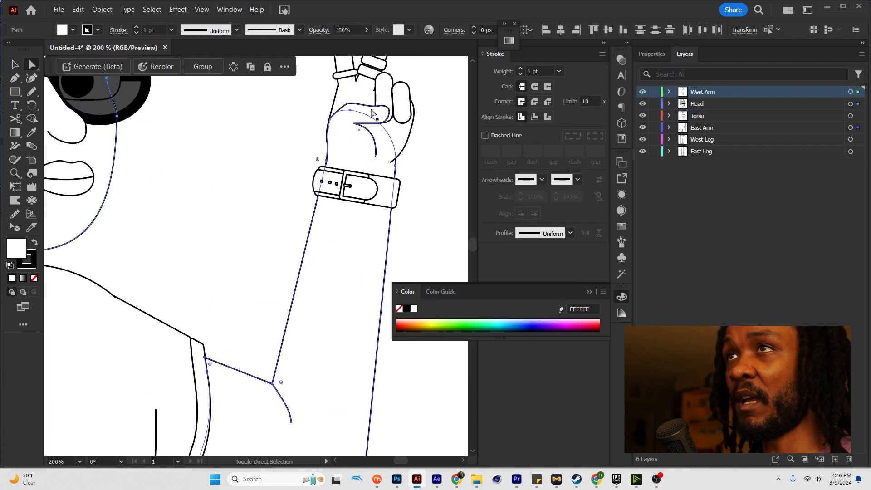
left_click(388, 95, "shift")
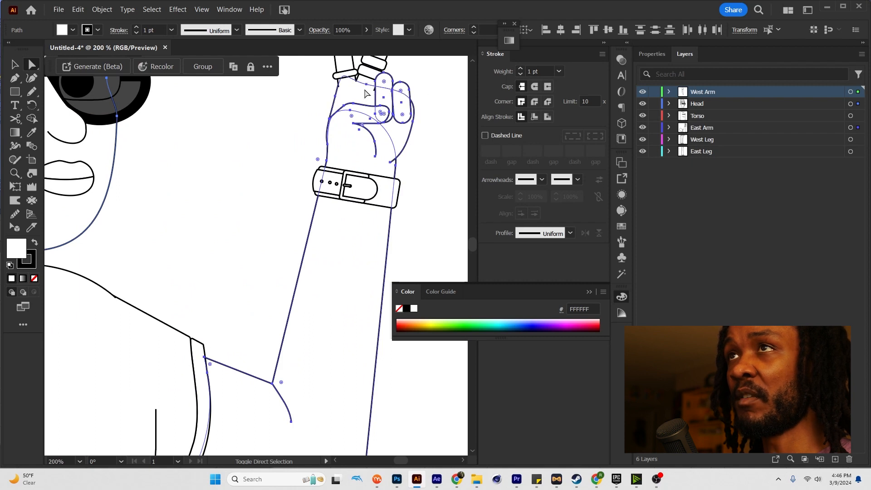
scroll(367, 94, "up", 3)
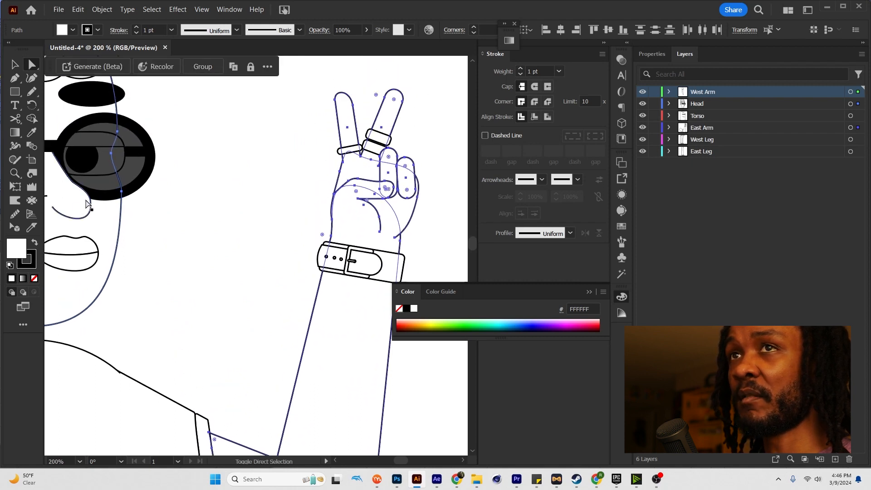
scroll(90, 213, "left", 5)
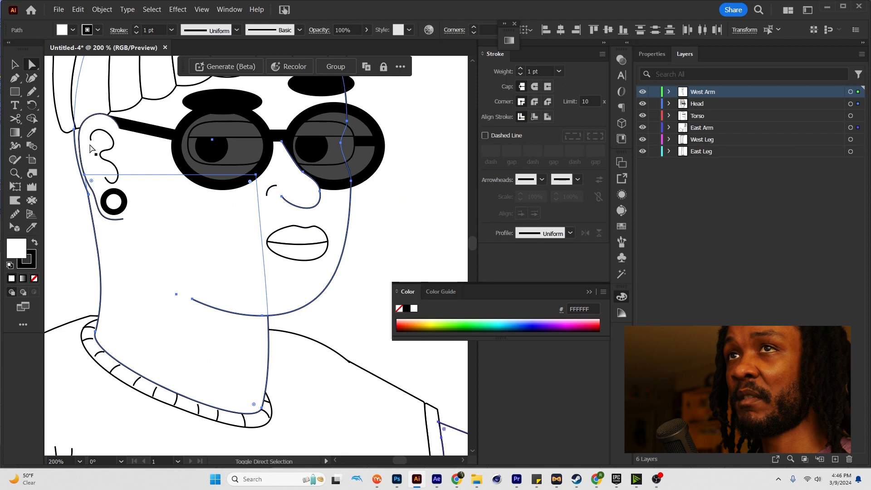
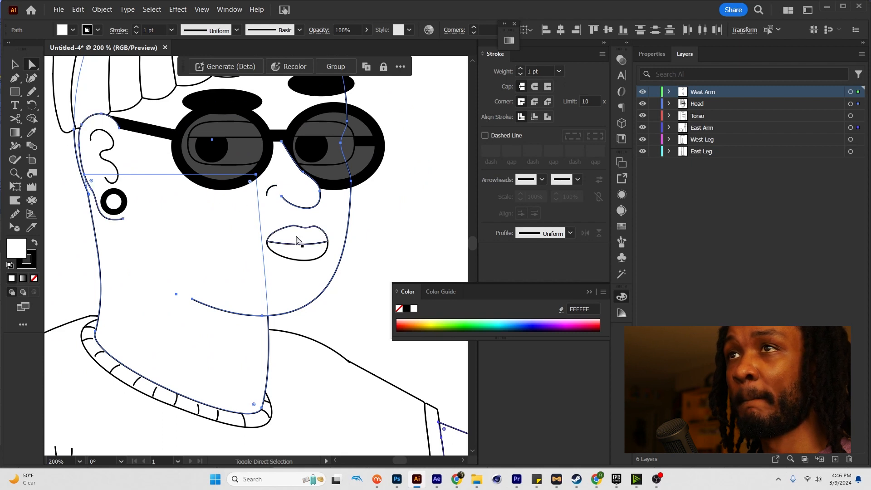
scroll(272, 208, "down", 2)
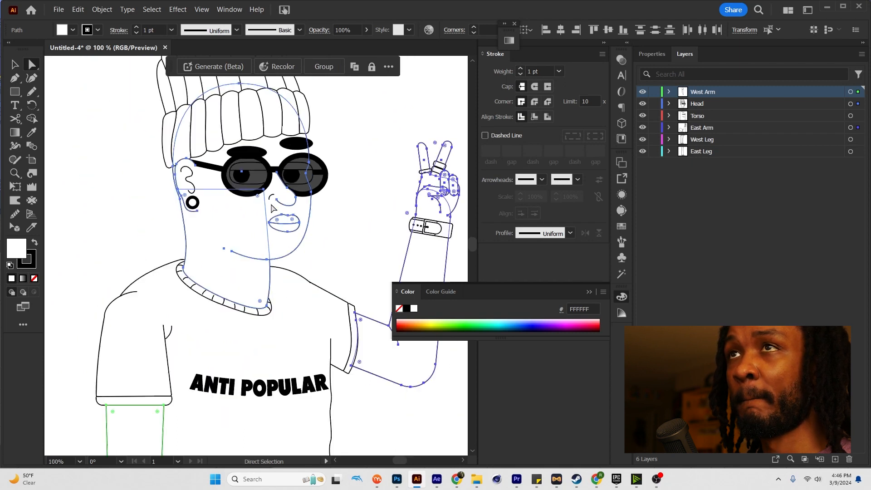
scroll(272, 207, "down", 2)
scroll(315, 176, "down", 4)
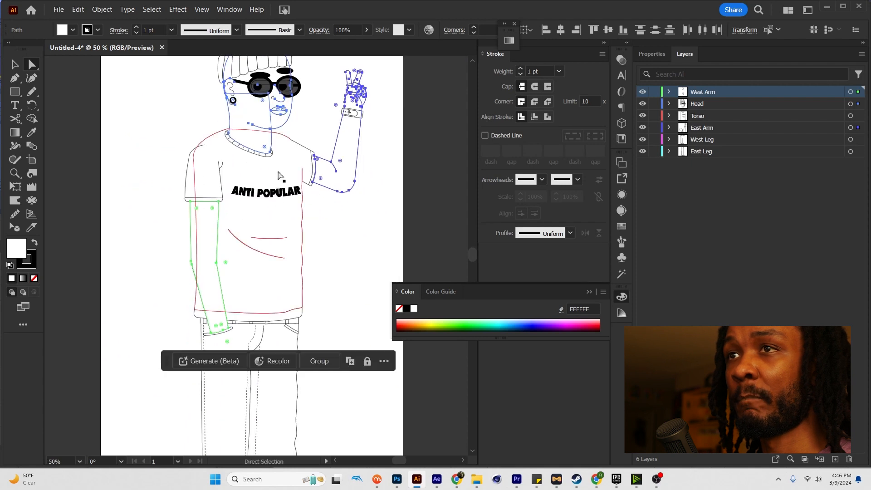
left_click(622, 139)
scroll(608, 151, "down", 3)
left_click(533, 159)
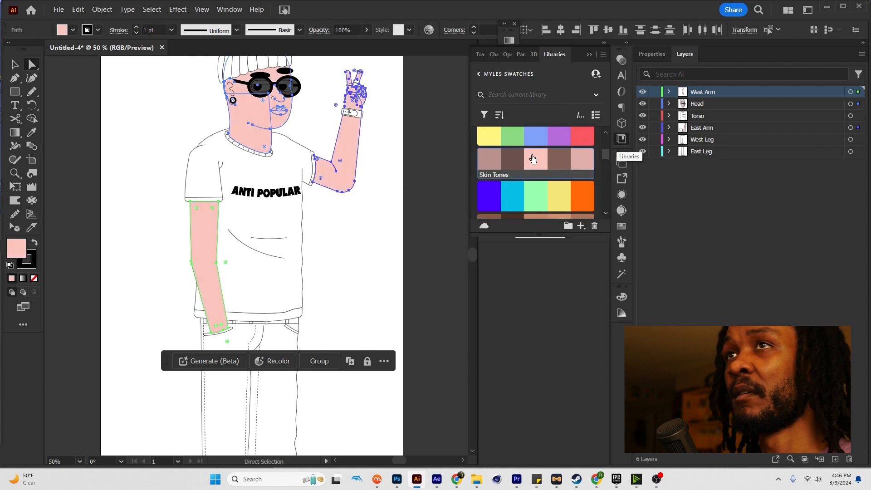
left_click(381, 172)
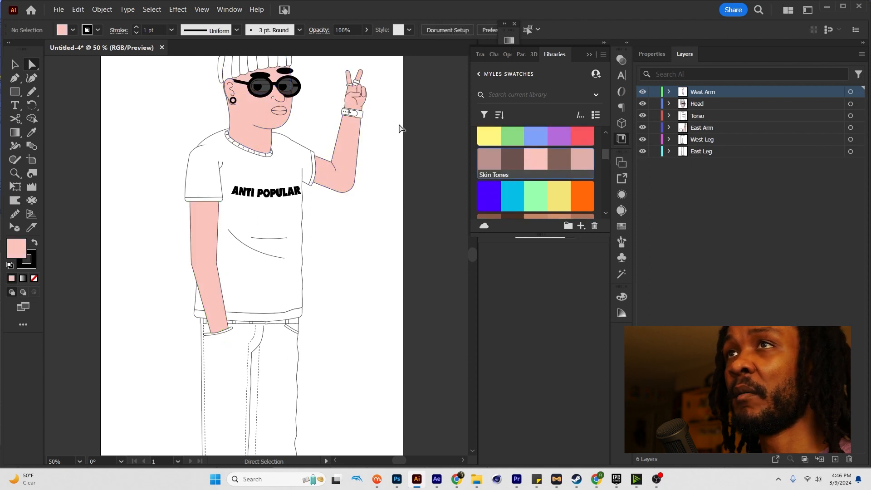
Step: Fill the small nostril curve beside the nose with the light pink sampled from the face
scroll(220, 99, "up", 3)
left_click_drag(360, 95, 300, 155)
left_click(317, 156)
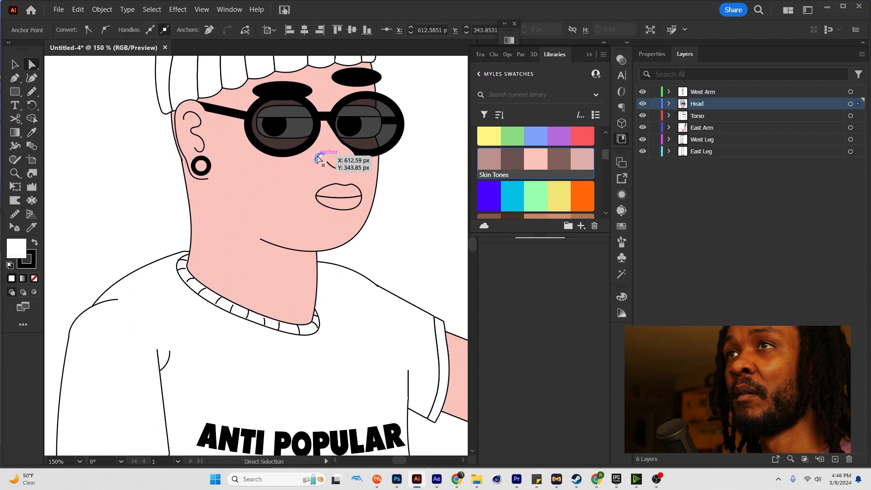
key("i")
left_click(299, 172)
key("a")
left_click(403, 194)
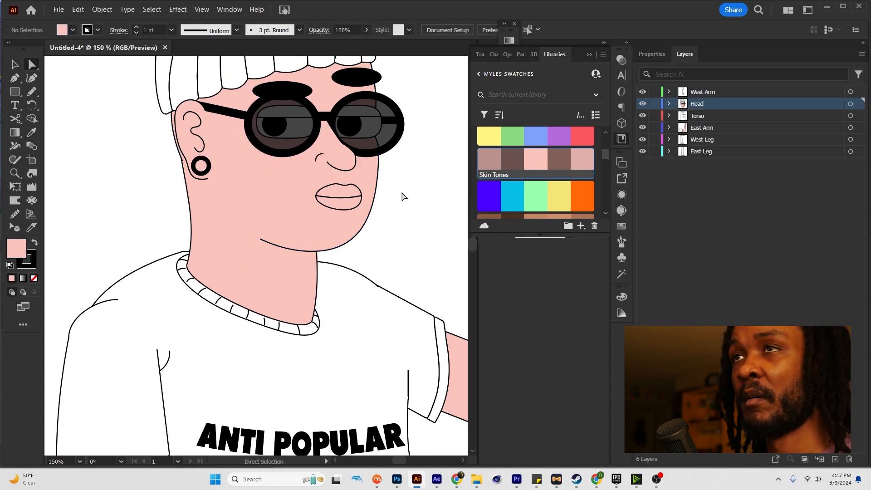
Step: Fill the lips with the darker dusty pink swatch from Skin Tones
scroll(401, 191, "down", 1)
left_click(365, 198)
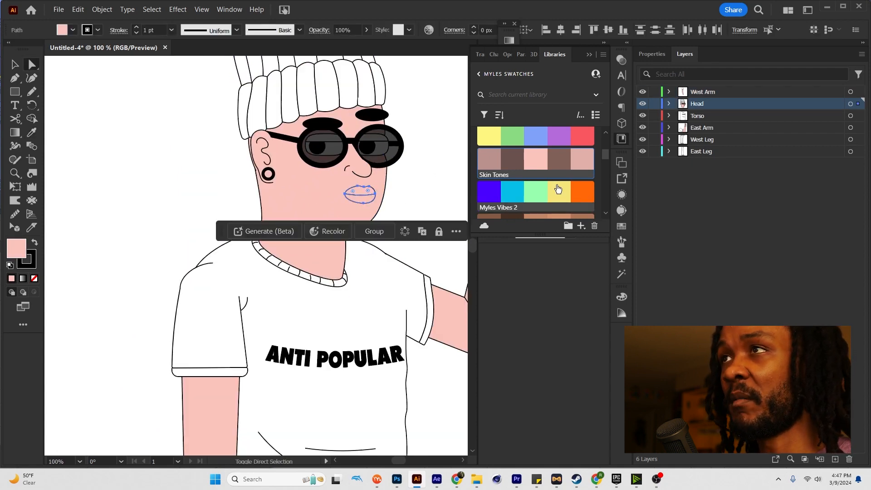
left_click(588, 164)
left_click(432, 189)
Step: Fill both upper eyelids behind the sunglasses with the pink sampled from the lips, and show the hidden lens group again
scroll(432, 186, "down", 1)
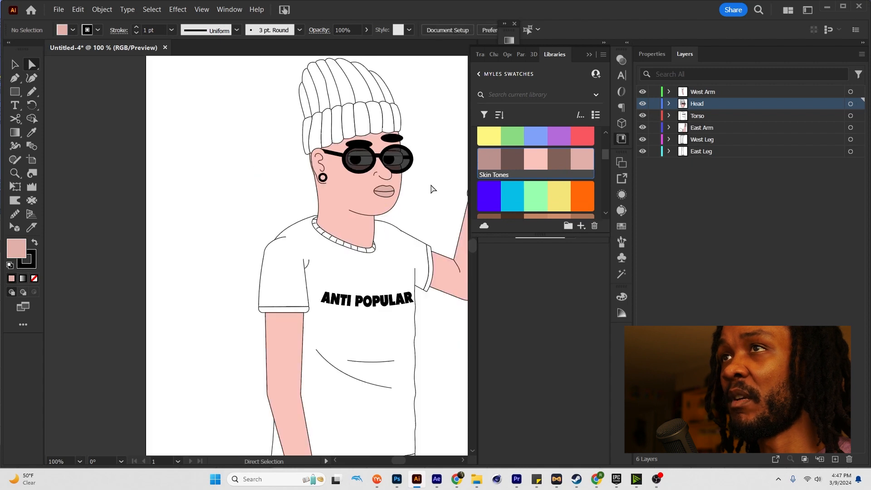
left_click_drag(431, 185, 368, 204)
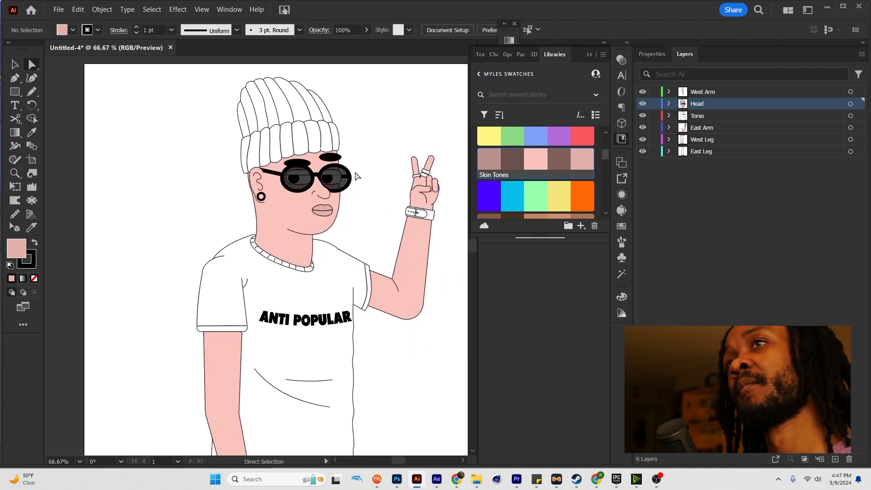
scroll(340, 162, "up", 2)
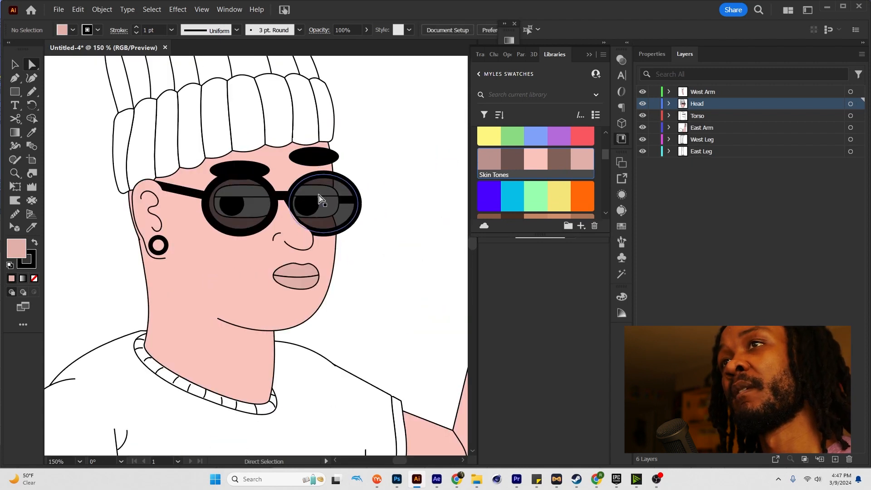
left_click(669, 104)
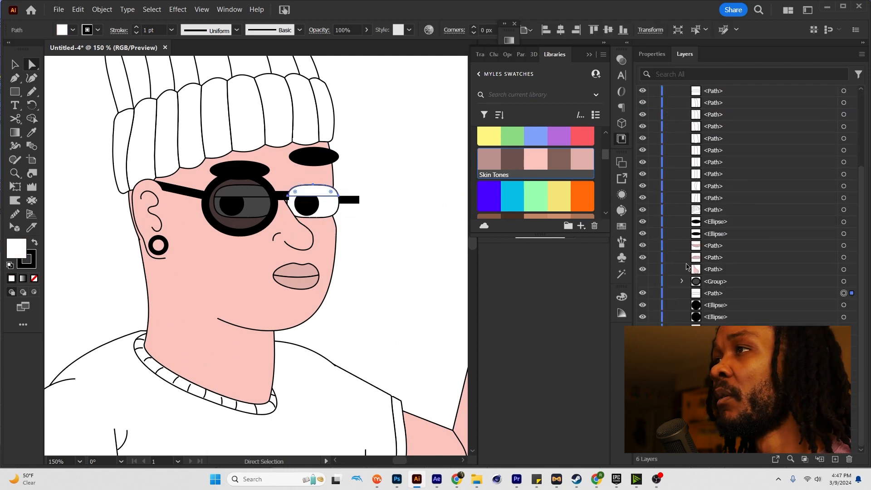
scroll(687, 264, "up", 4)
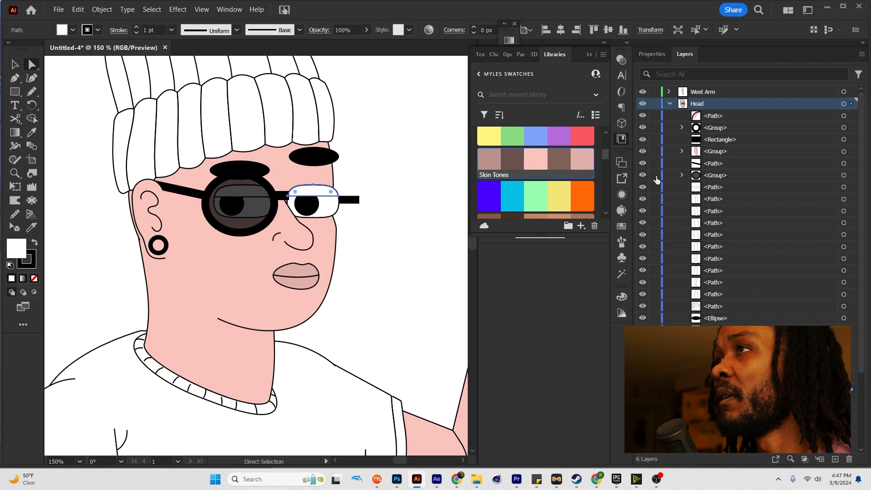
left_click(843, 187, "shift")
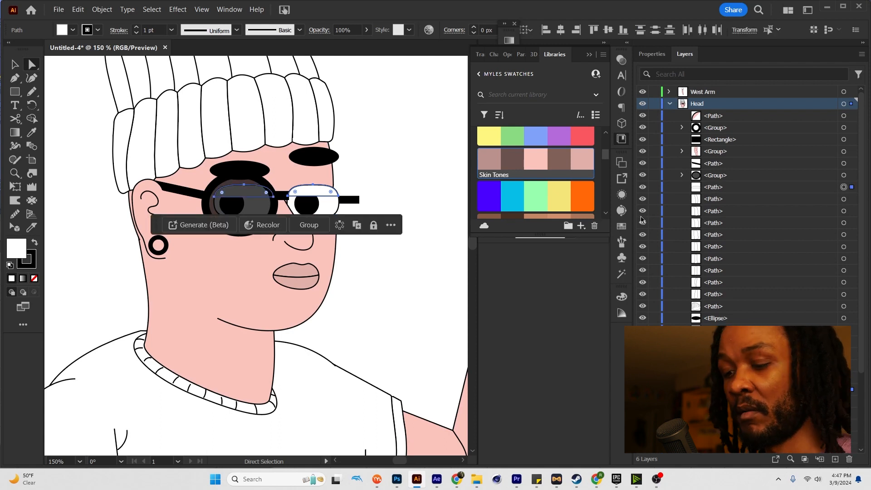
key("i")
left_click(308, 272)
key("a")
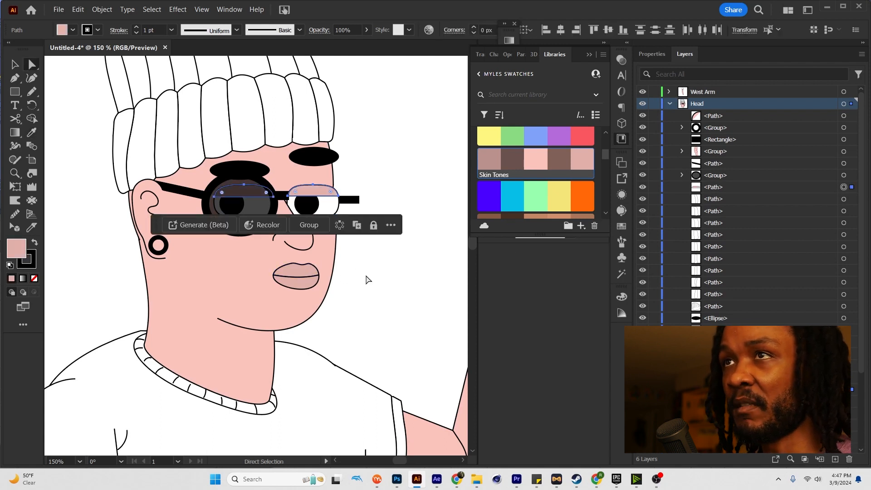
left_click(366, 279)
scroll(679, 297, "down", 2)
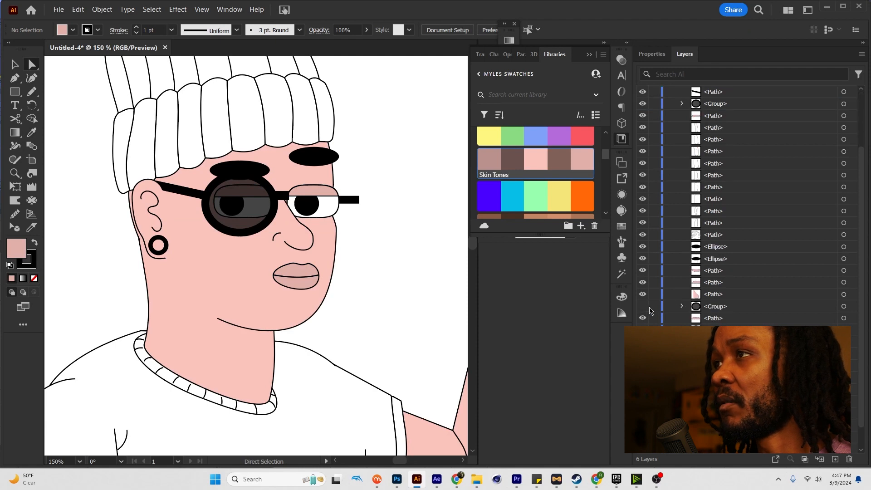
left_click(642, 307)
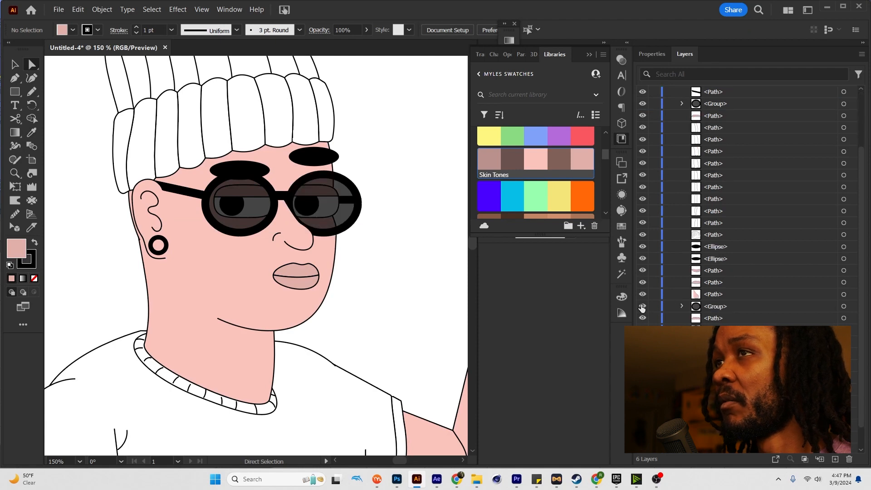
Step: Fill both eyebrow ellipses with the pale yellow swatch from Myles Vibes 2
left_click(313, 157)
left_click(240, 168, "shift")
scroll(578, 187, "down", 1)
scroll(577, 186, "up", 1)
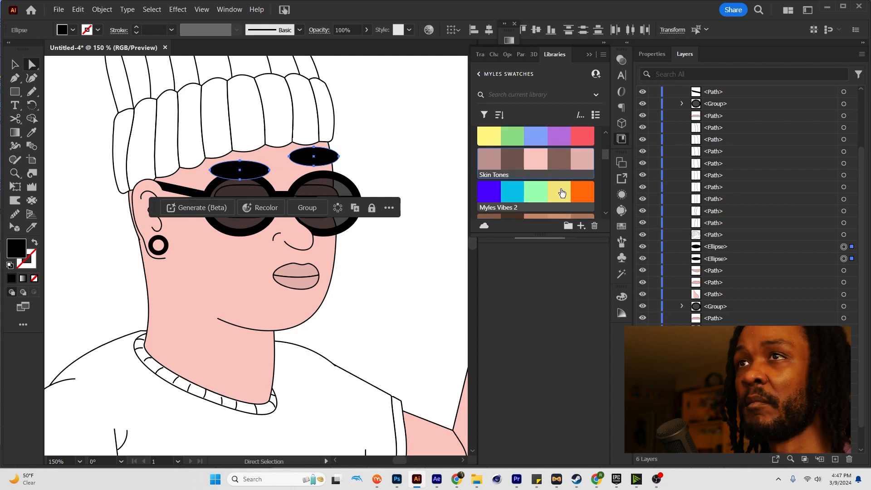
left_click(561, 193)
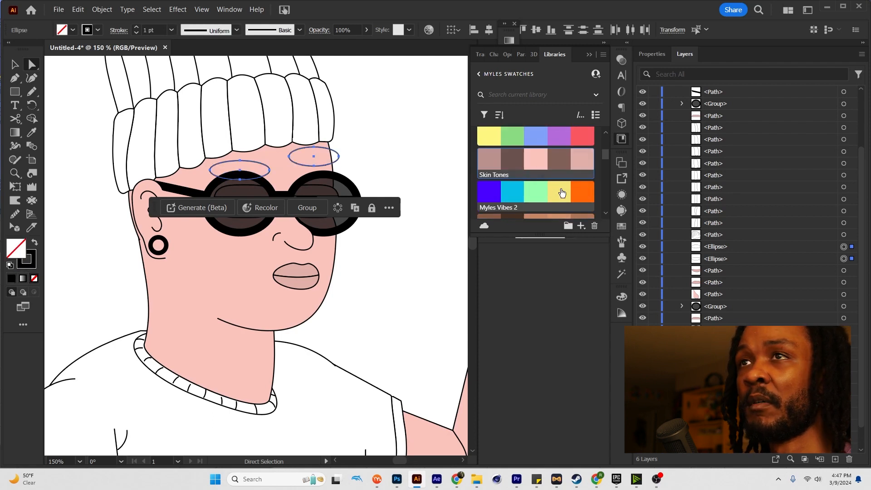
left_click(429, 170)
Step: Group all the beanie's paths without the face and fill them with orange from Myles Vibes 2
scroll(443, 205, "down", 2)
left_click_drag(426, 215, 391, 283)
scroll(287, 272, "up", 2)
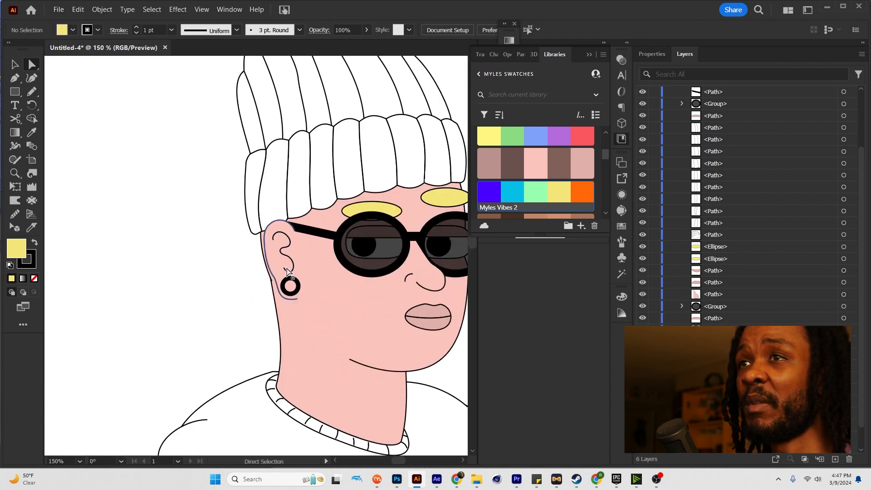
scroll(324, 223, "down", 2)
left_click_drag(337, 207, 299, 255)
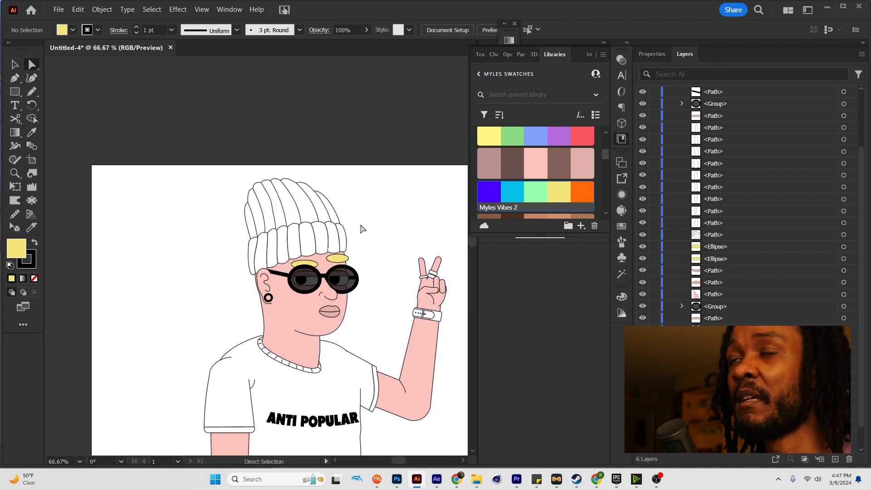
left_click_drag(246, 250, 294, 310)
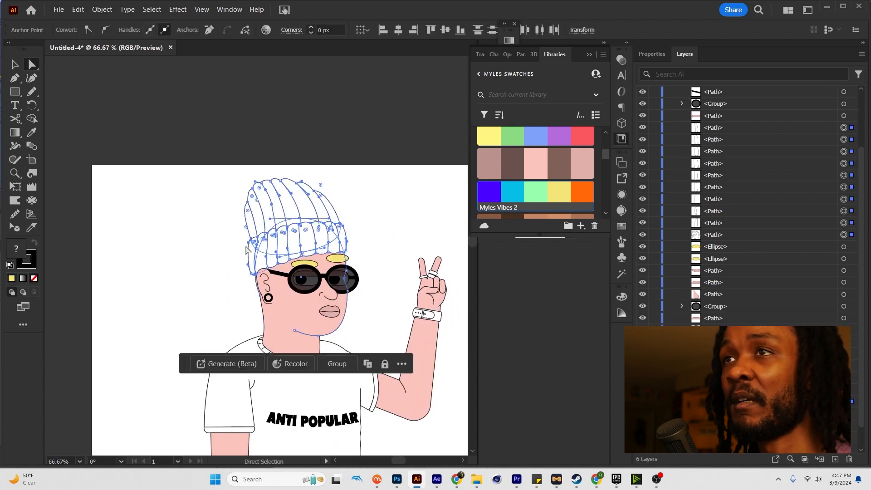
left_click(303, 308, "shift")
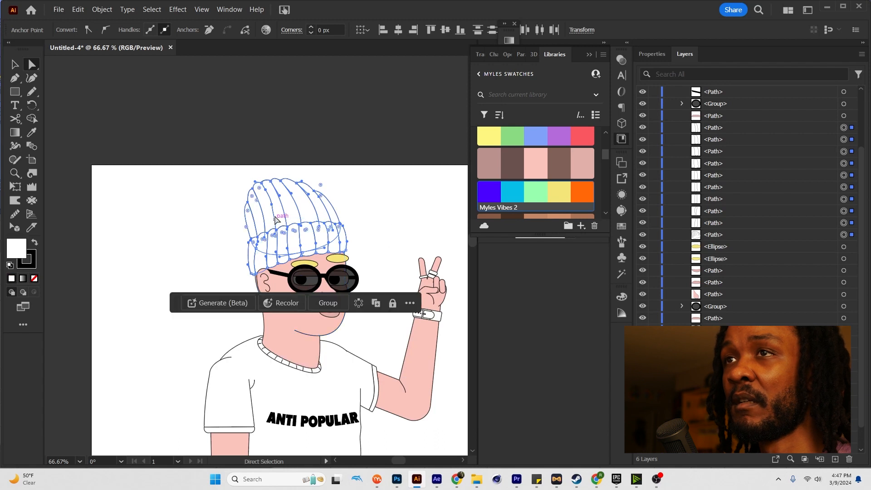
key("ctrl+g")
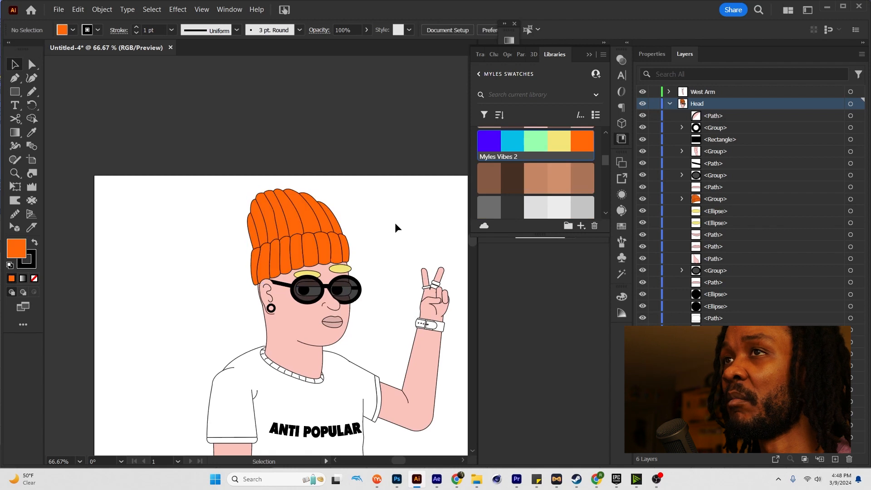
scroll(394, 222, "down", 1)
left_click_drag(398, 258, 389, 213)
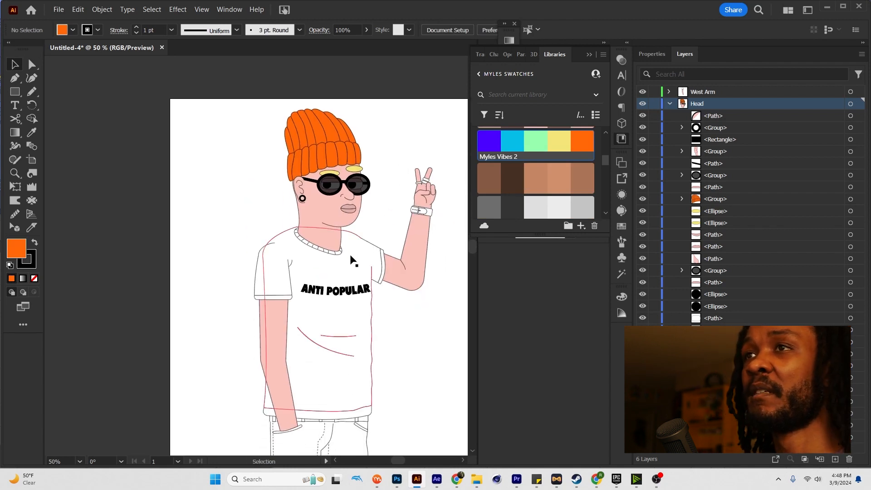
left_click(351, 255)
left_click(272, 274, "shift")
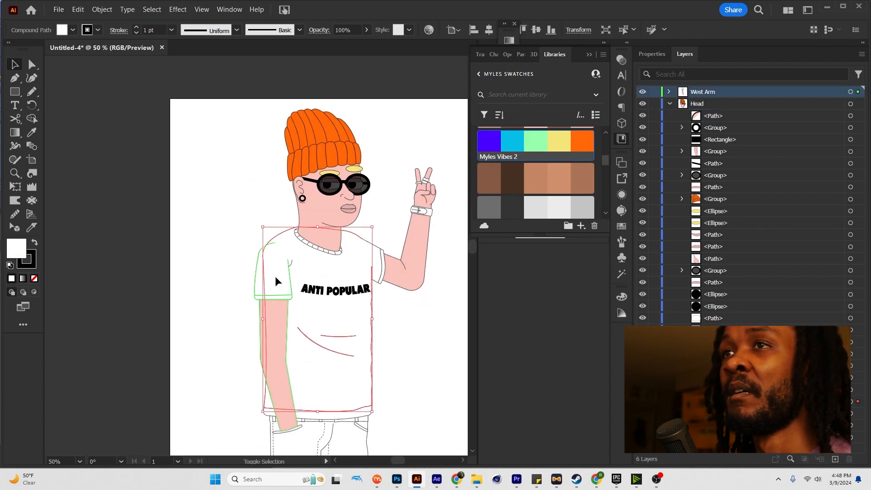
left_click(384, 267, "shift")
key("ctrl+shift+a")
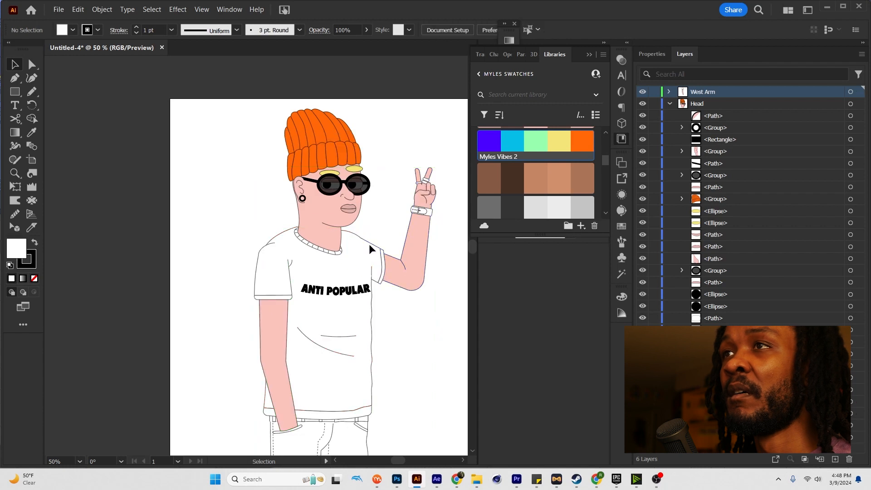
Step: Fill the T-shirt's body, both sleeves, collar and bottom hem together with the bright blue swatch from Myles Vibes 2
key("a")
scroll(368, 261, "up", 3)
left_click(384, 255)
left_click(412, 241, "shift")
left_click(213, 263, "shift")
left_click(130, 268, "shift")
left_click(137, 257, "shift")
left_click(166, 183, "shift")
scroll(202, 255, "down", 3)
scroll(319, 317, "down", 1)
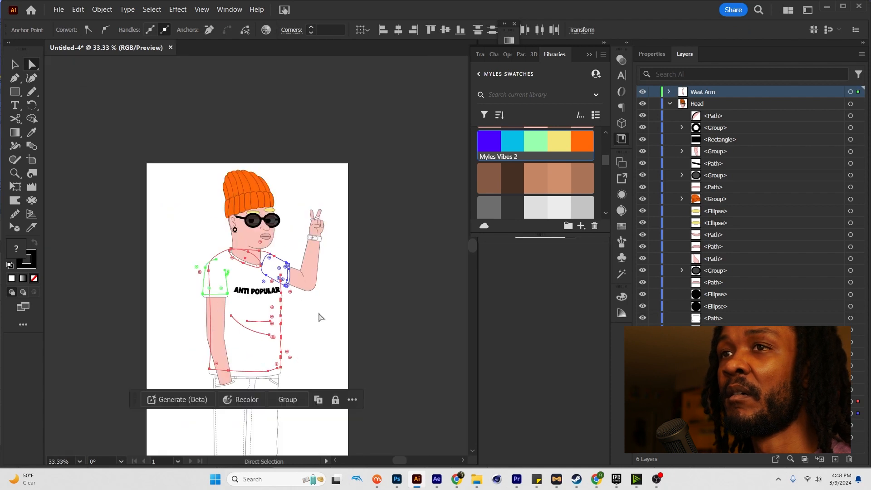
left_click(261, 379, "shift")
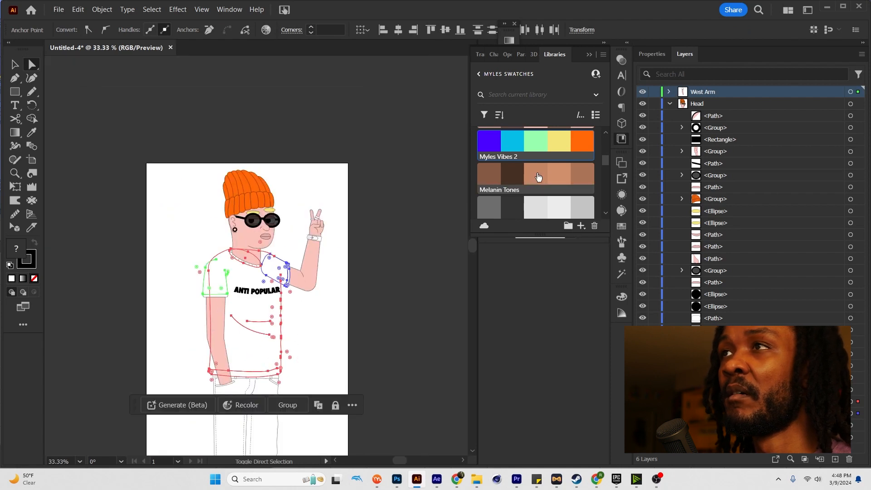
scroll(535, 177, "down", 1)
scroll(521, 182, "up", 2)
left_click(515, 188)
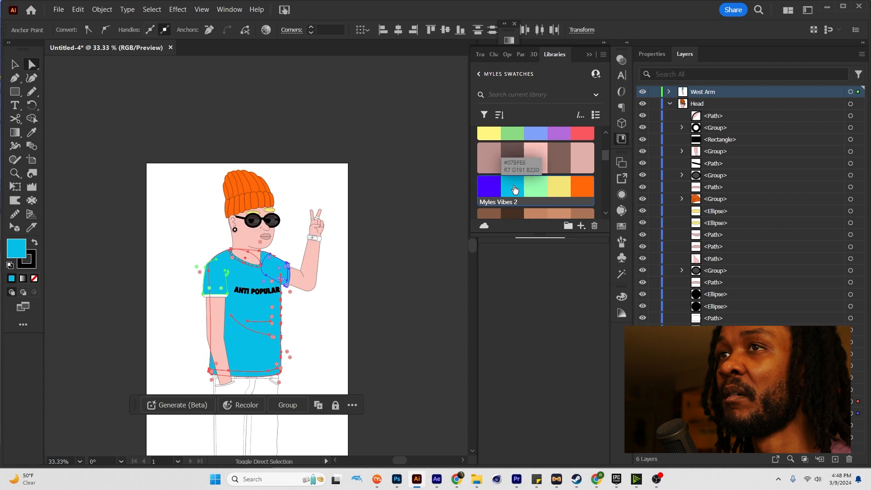
left_click(374, 257)
Step: Fill the white cuff of the lowered arm's sleeve with the bright blue sampled from the sleeve above it
scroll(245, 291, "up", 1)
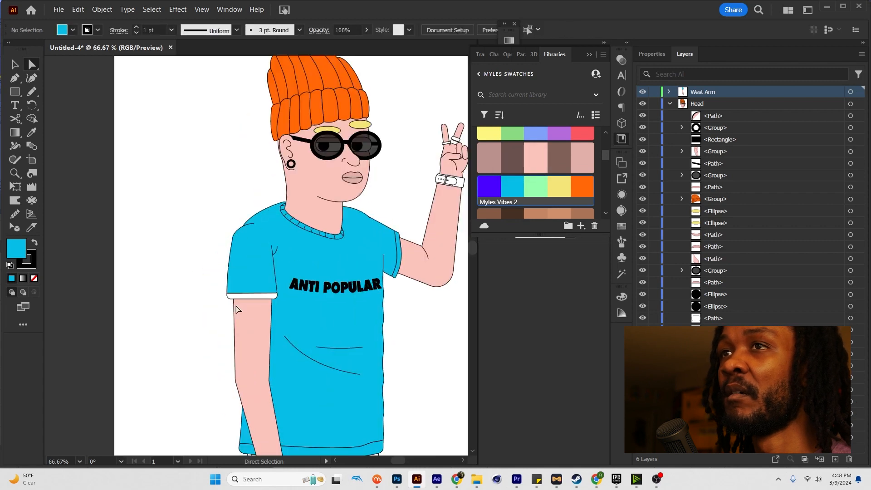
left_click(249, 297)
key("i")
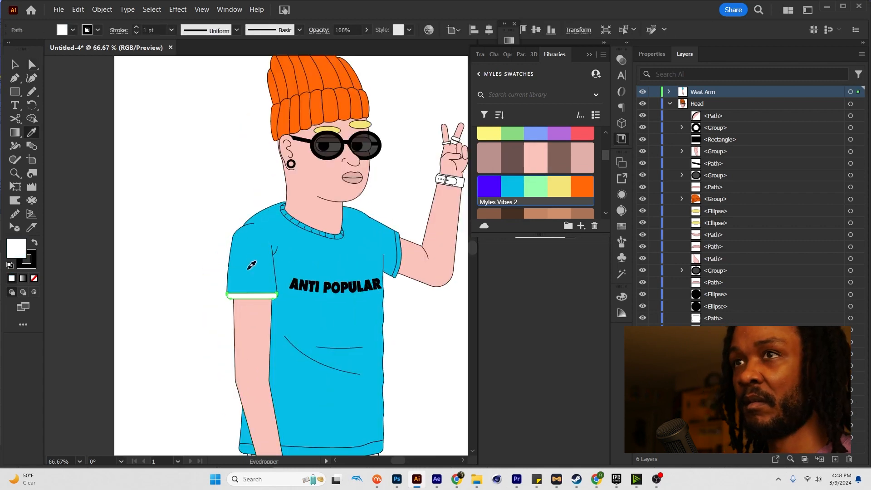
left_click(249, 267)
key("a")
Step: Fill both trouser legs, the pockets and the belt loops with the blue swatch from Muted Rainbow Shades
scroll(328, 262, "down", 2)
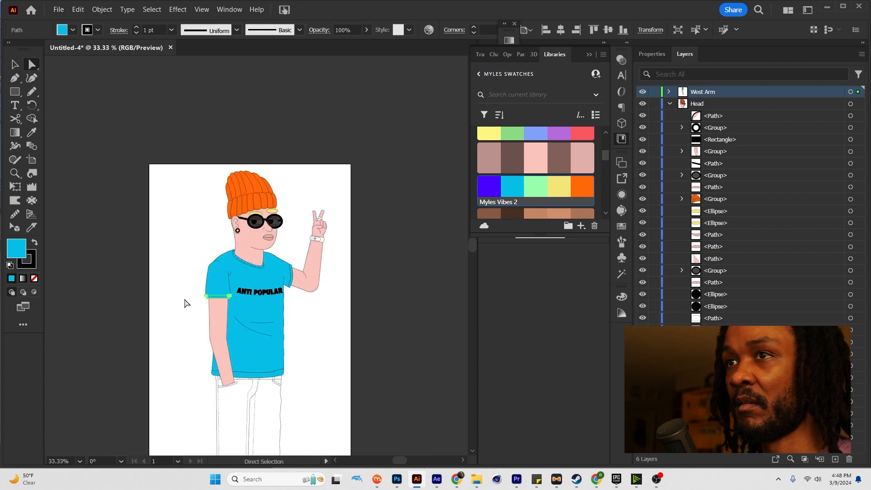
scroll(312, 304, "down", 3)
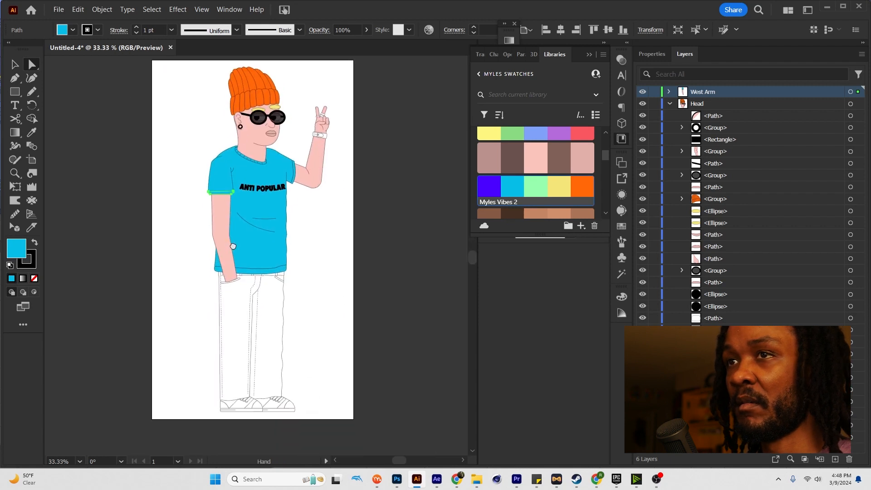
left_click(277, 325)
left_click(240, 325, "shift")
scroll(282, 291, "up", 3)
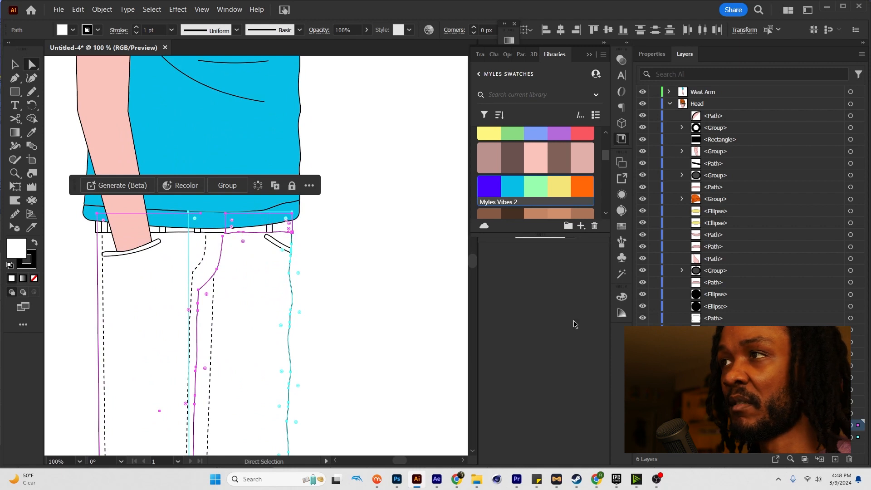
scroll(403, 315, "down", 1)
scroll(325, 214, "down", 3)
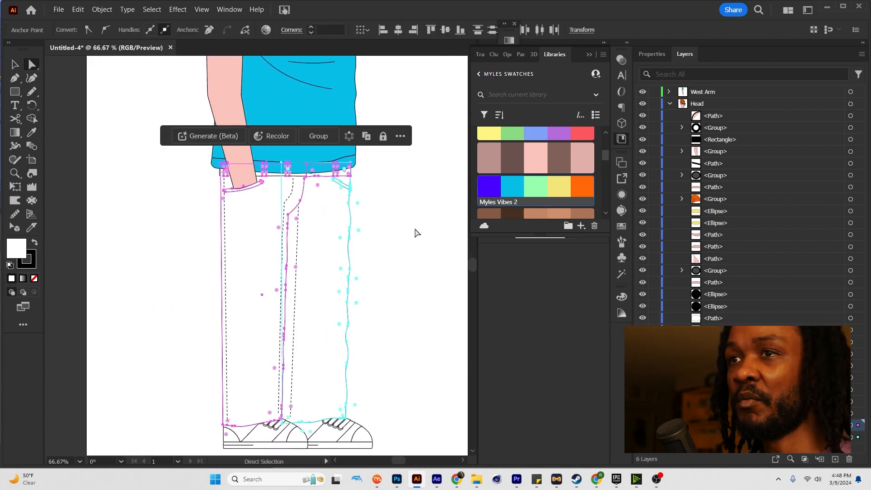
scroll(499, 188, "up", 3)
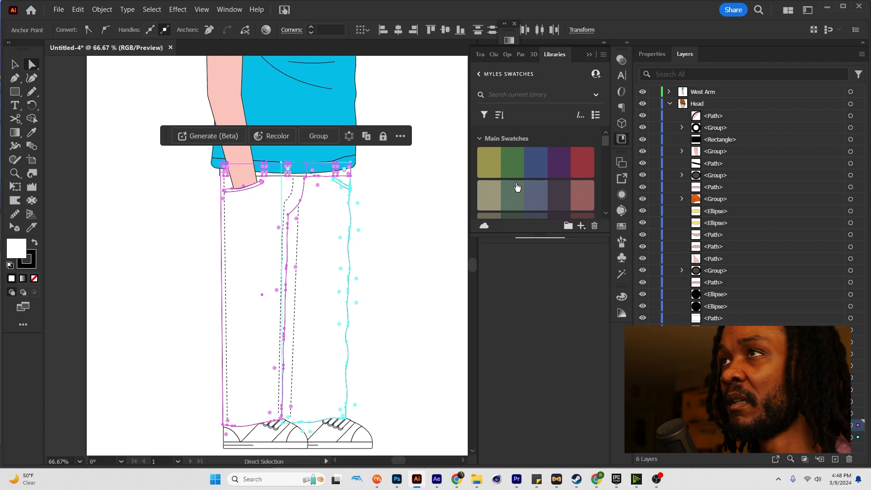
left_click(533, 164)
Step: Fill the remaining white waistband parts with the trouser blue and remove the white fill from the dashed inner stitch line
left_click(320, 196)
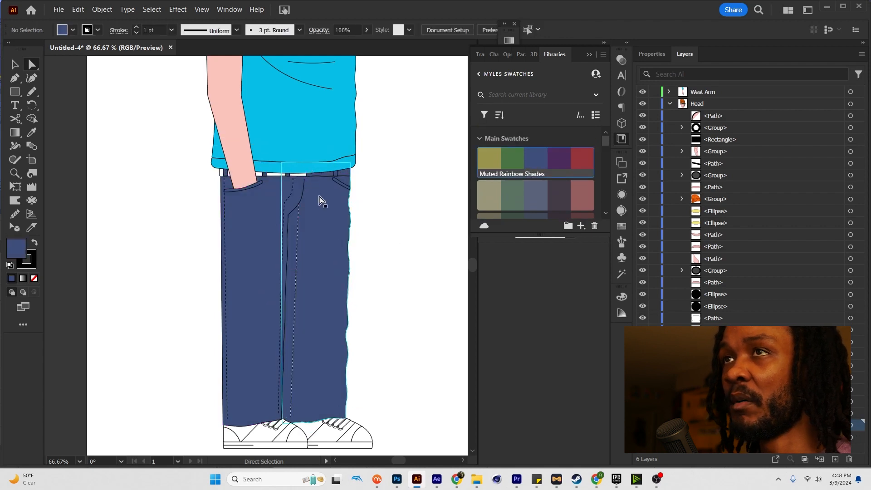
scroll(333, 226, "up", 2)
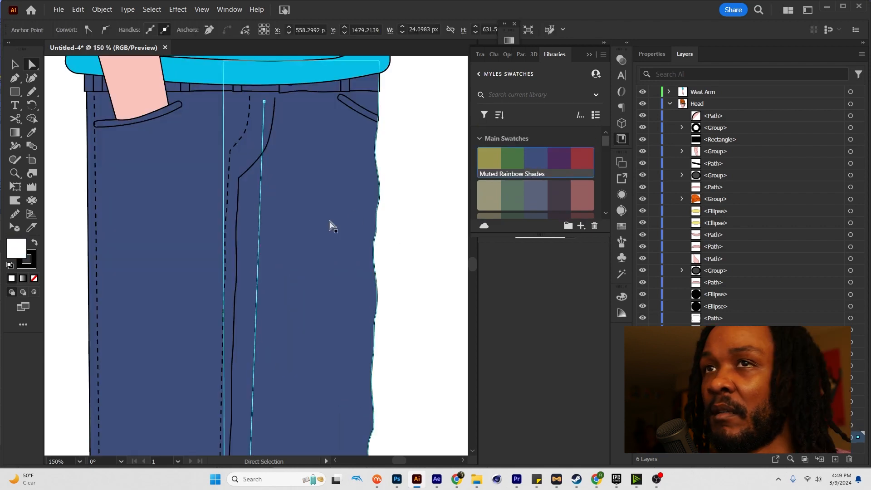
left_click(431, 214)
scroll(433, 215, "down", 3)
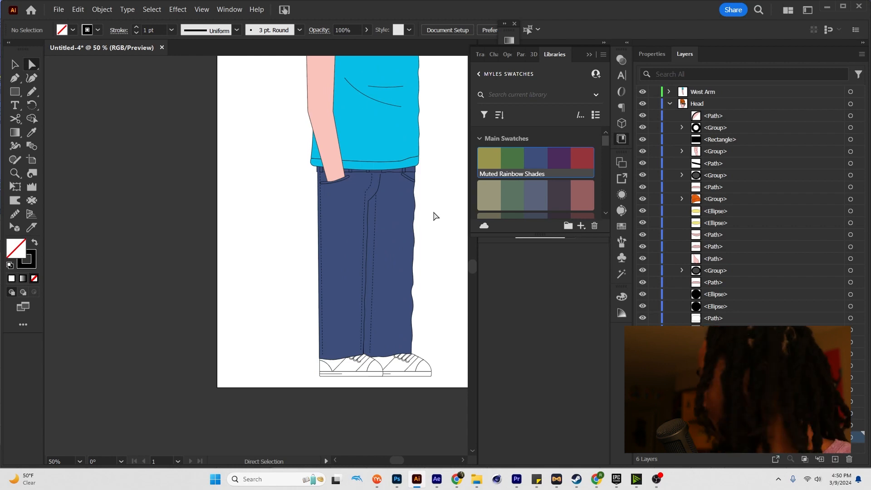
Step: Fill the upper parts and side stripes of both shoes with the bright blue sampled from the T-shirt
scroll(313, 336, "up", 2)
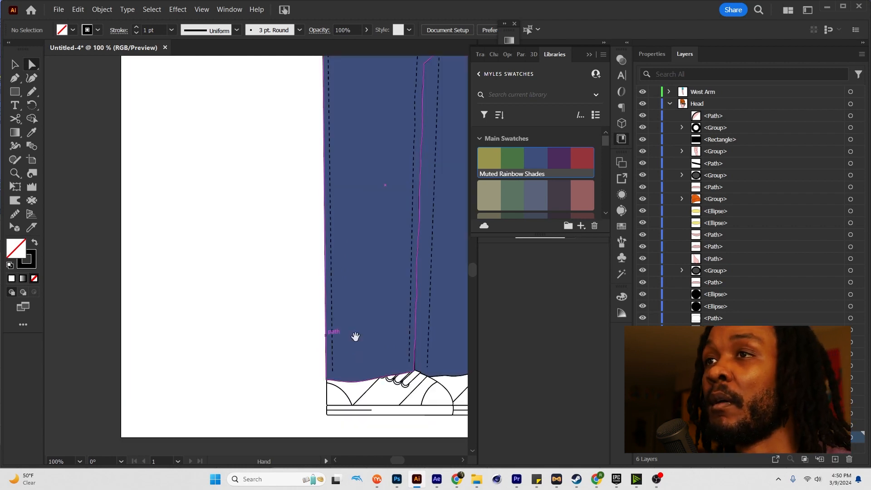
scroll(347, 336, "down", 3)
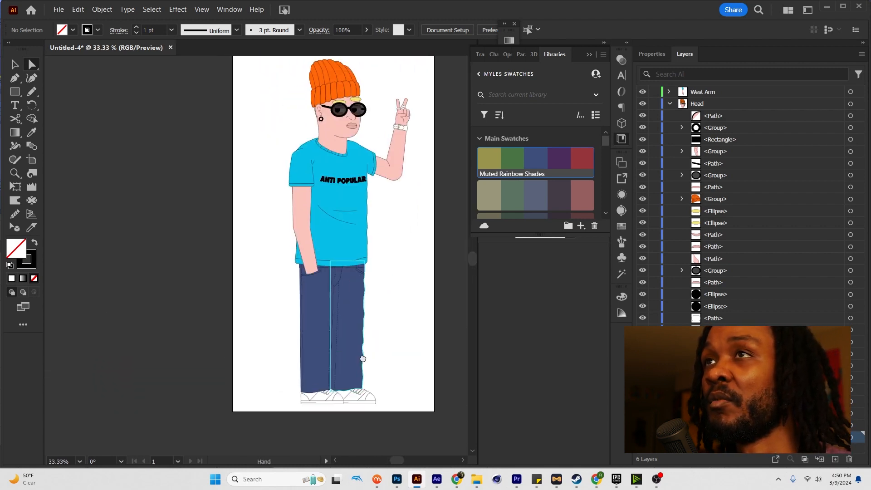
scroll(361, 388, "up", 4)
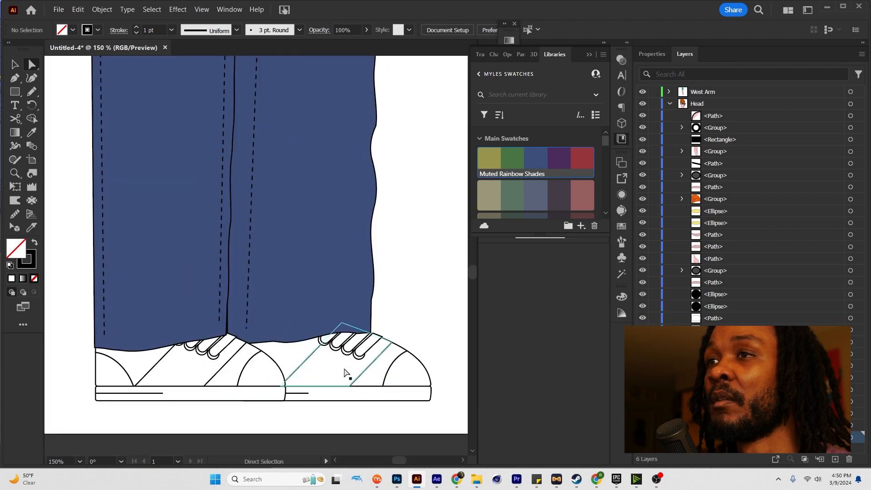
left_click(346, 375)
left_click(245, 366, "shift")
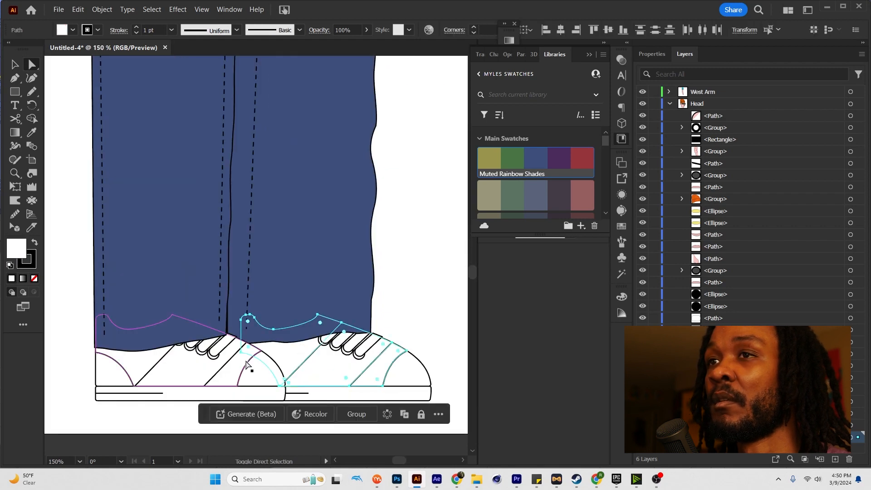
left_click(215, 371, "shift")
scroll(420, 267, "down", 4)
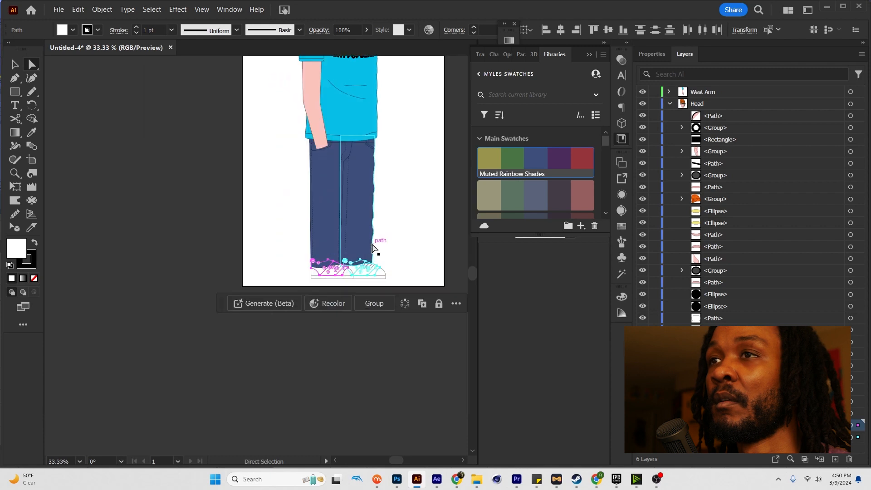
key("i")
left_click(351, 110)
key("a")
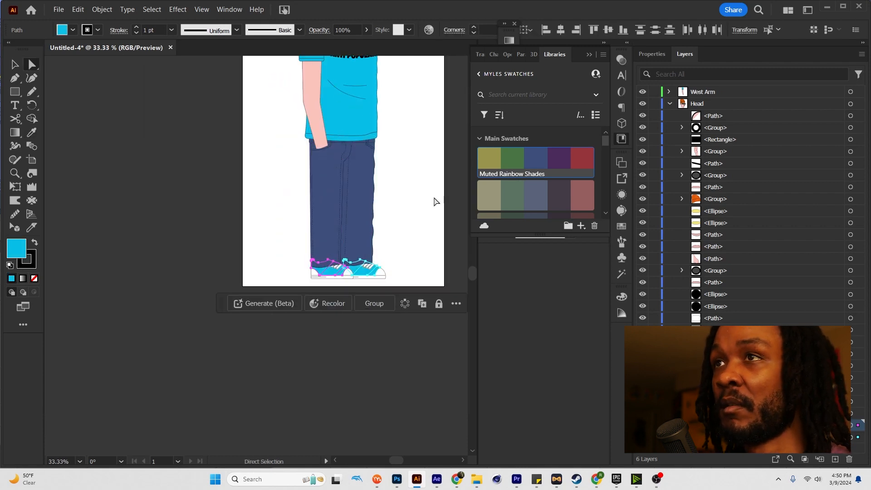
left_click(435, 200)
Step: Try a different sampled fill color on the diagonal side stripes of both shoes, and undo it
scroll(383, 269, "up", 3)
left_click(338, 274)
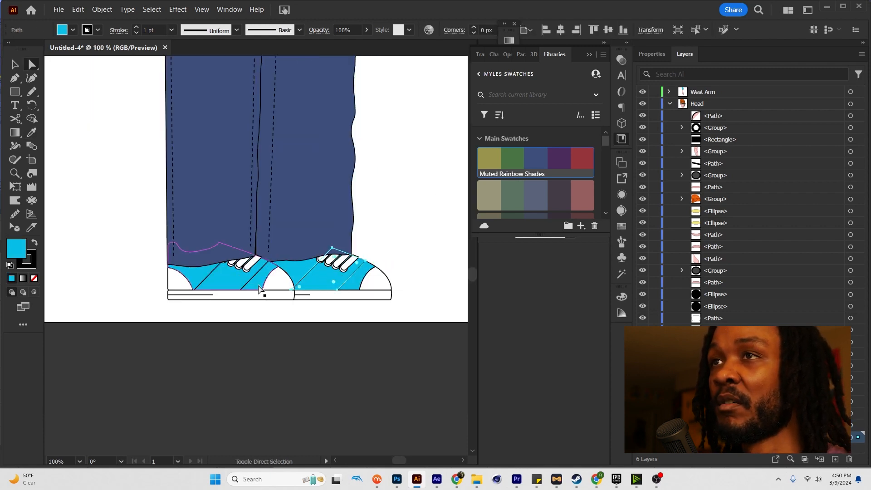
left_click(239, 277, "shift")
left_click_drag(317, 174, 336, 281)
scroll(336, 280, "down", 2)
key("i")
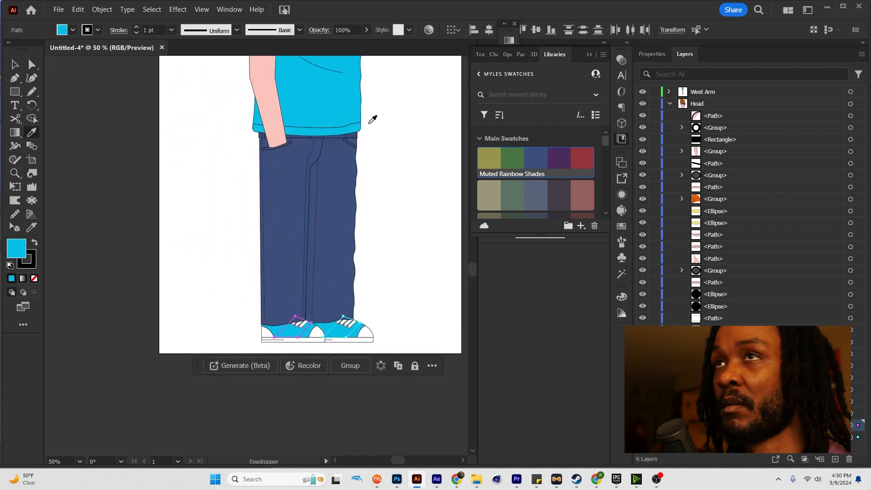
scroll(362, 123, "down", 3)
left_click_drag(361, 122, 377, 205)
key("v")
left_click(418, 249)
scroll(396, 266, "up", 5)
left_click_drag(362, 280, 385, 229)
key("ctrl+z")
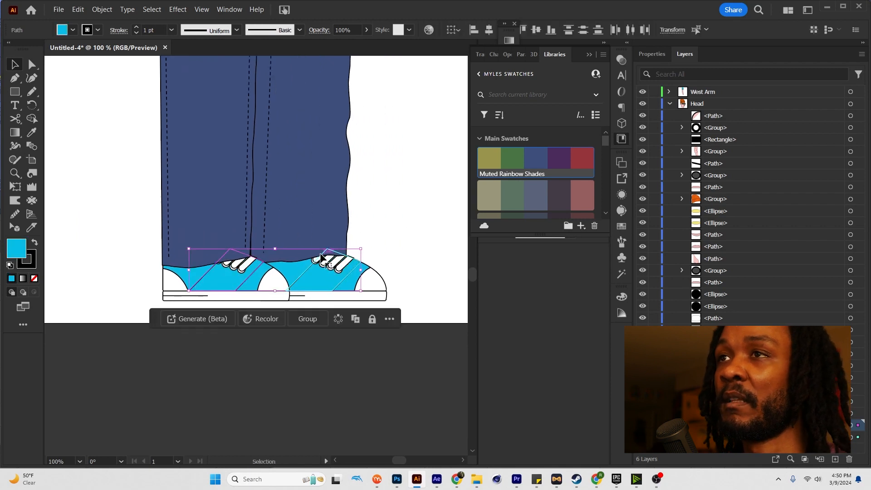
key("a")
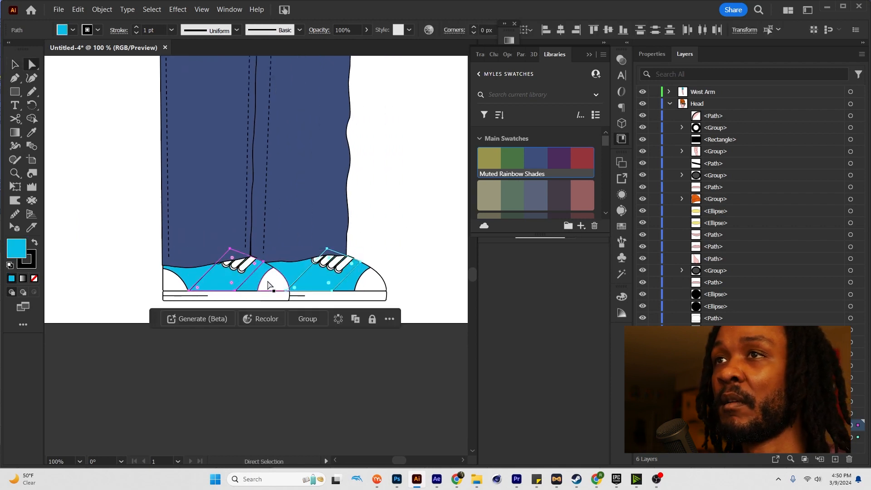
left_click(406, 224)
Step: Fill the soles of both shoes with the light tan swatch from Melanin Tones
left_click(286, 297)
left_click(230, 297, "shift")
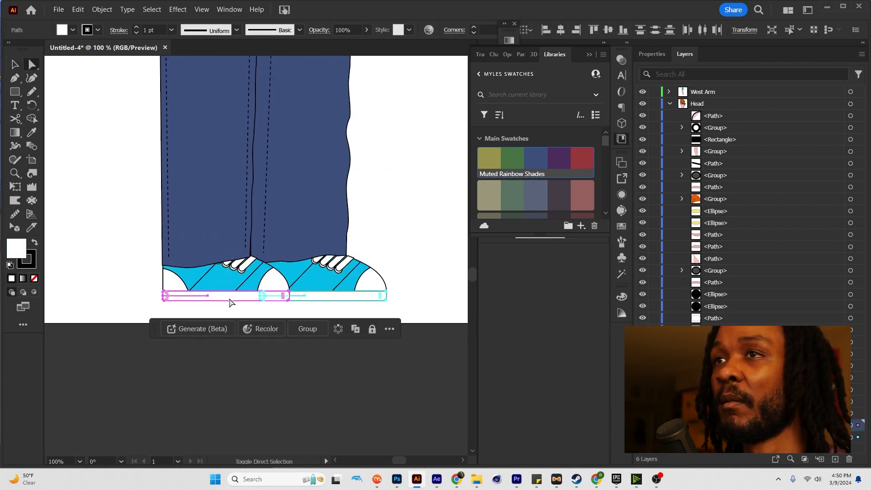
scroll(553, 184, "down", 3)
scroll(553, 184, "down", 2)
left_click(563, 181)
left_click(428, 189)
Step: Select all the matching blue trouser paths with the Magic Wand and recolor them with the last brown swatch in Melanin Tones
scroll(428, 189, "down", 2)
left_click_drag(428, 189, 418, 267)
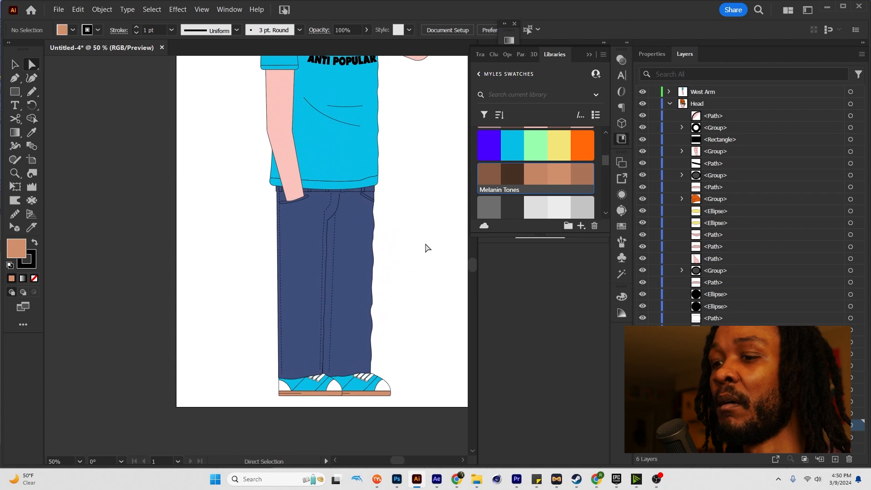
key("y")
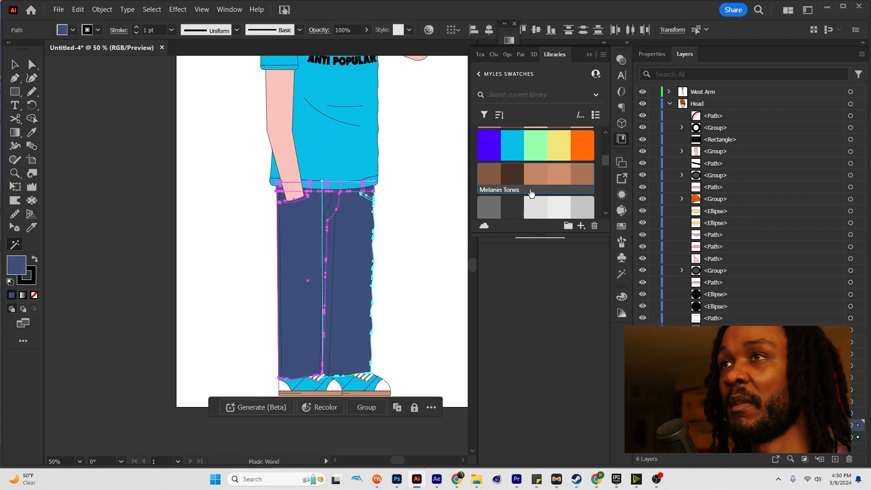
left_click(557, 175)
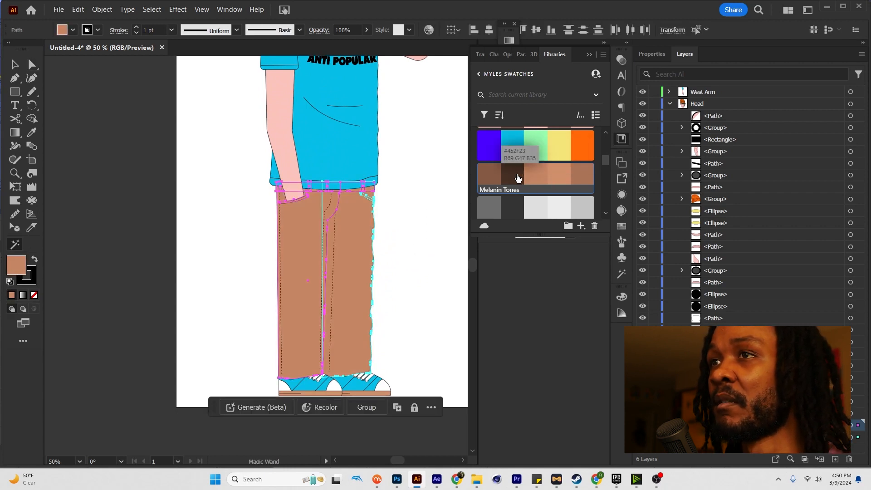
left_click(578, 175)
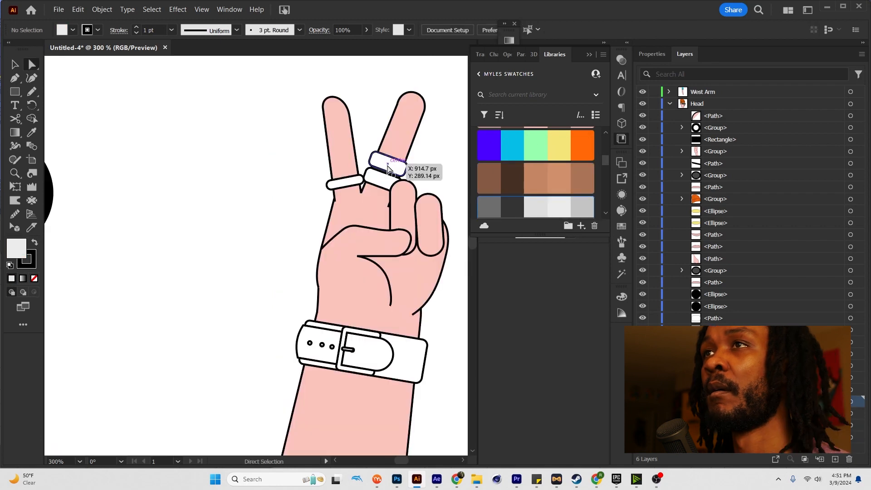
Step: Fill the three rings on the raised hand and the wristband's square buckle with the light gray library swatch
left_click(388, 169)
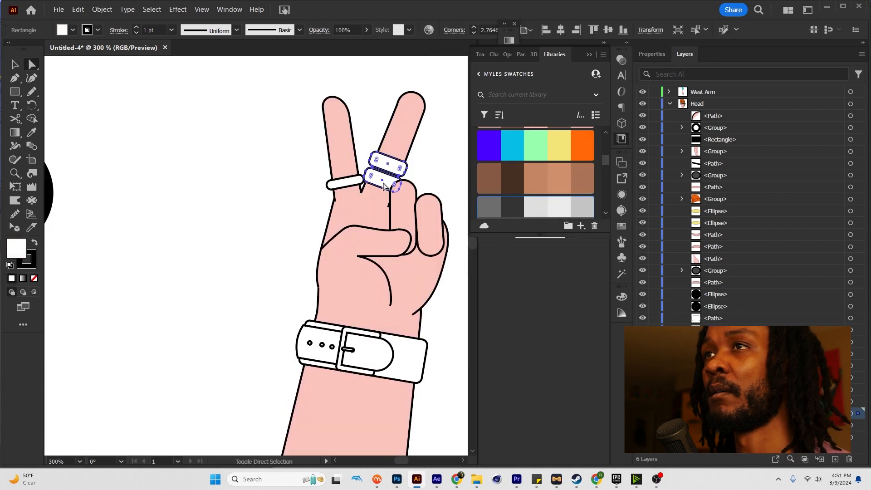
left_click(346, 183, "shift")
left_click(381, 178, "shift")
left_click(535, 206)
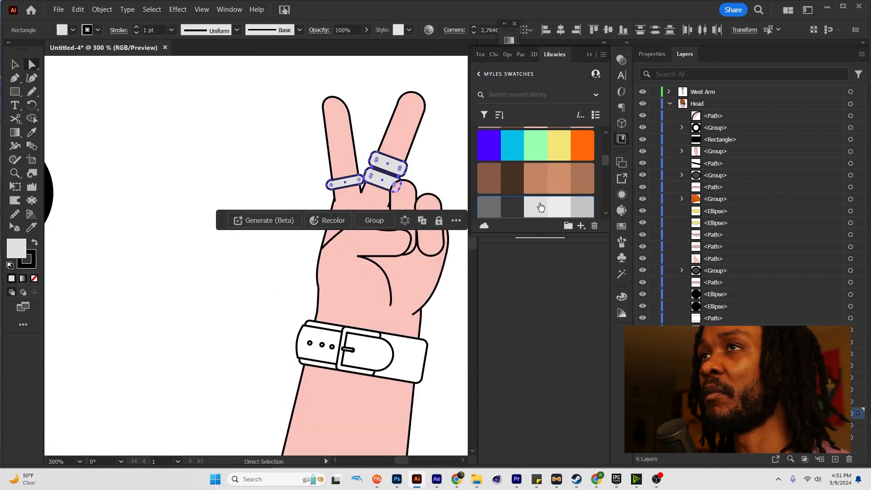
left_click(439, 168)
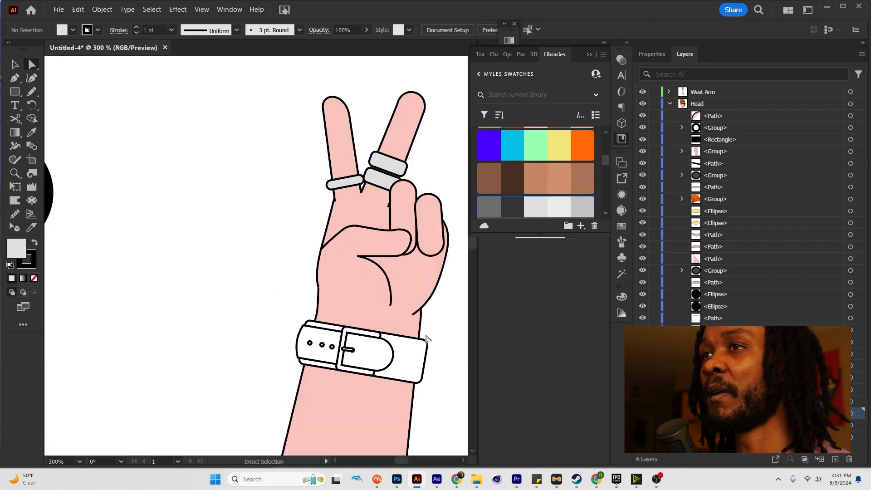
left_click(349, 333)
left_click(538, 207)
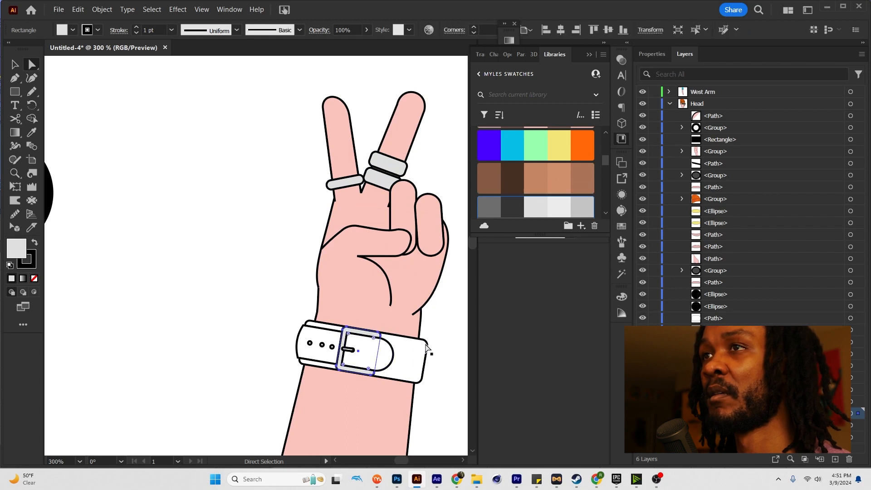
Step: Fill the wristband's strap pieces with the dark gray library swatch, leaving the square buckle light gray
left_click(405, 345)
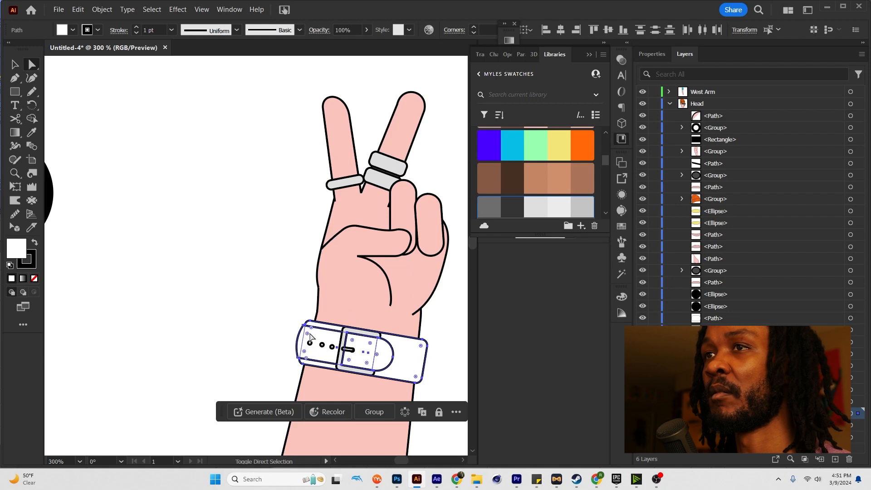
left_click(510, 207)
left_click(446, 331)
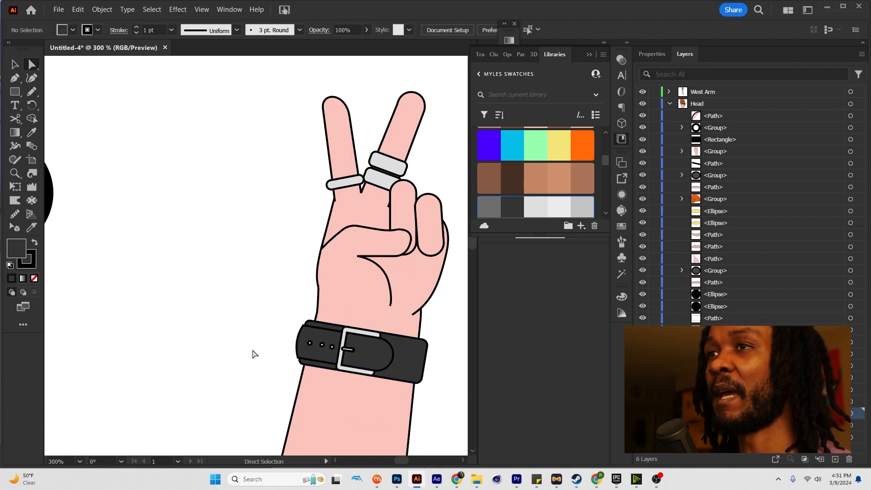
Step: Recolor the round earring with the blue sampled from the T-shirt
scroll(253, 350, "down", 3)
left_click_drag(245, 346, 360, 292)
left_click_drag(304, 262, 362, 282)
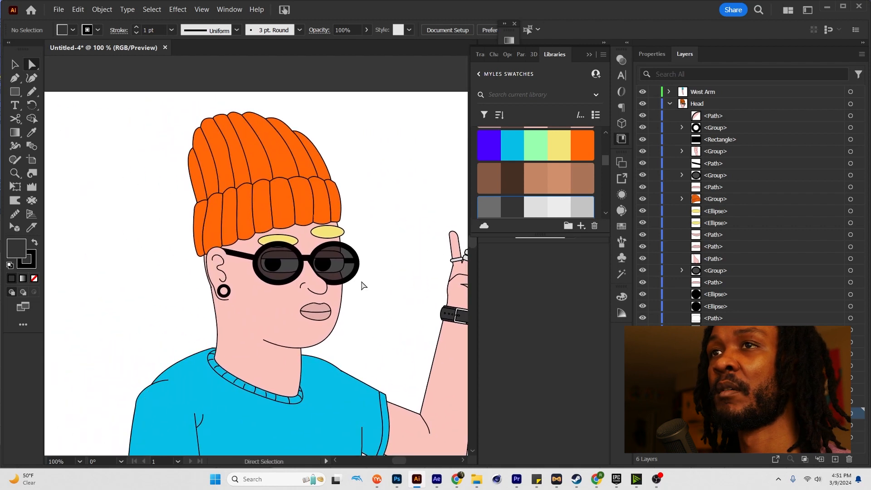
scroll(215, 293, "up", 4)
left_click(257, 271)
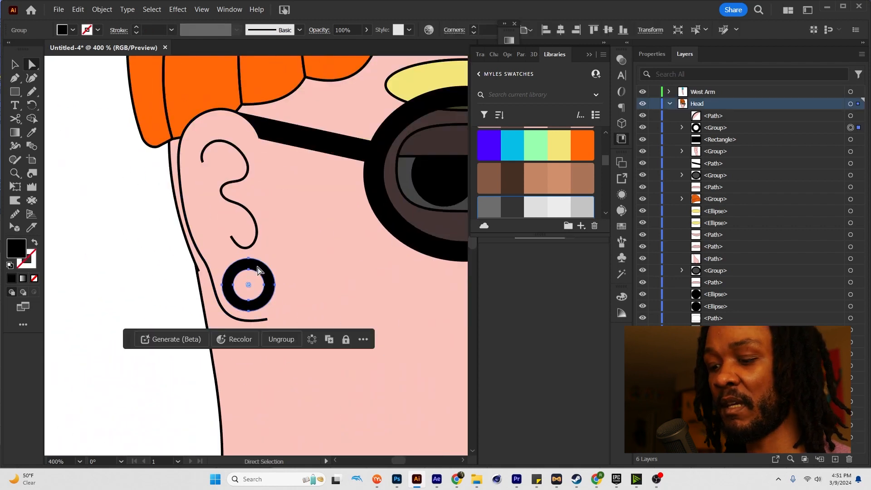
scroll(258, 269, "down", 3)
key("i")
left_click(235, 385)
key("a")
left_click(216, 268)
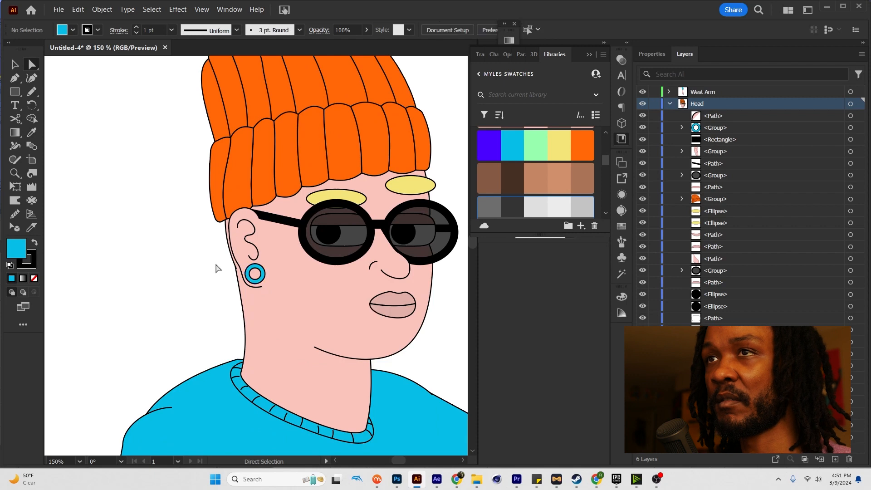
Step: Select all the matching blue T-shirt and earring shapes with the Magic Wand and fill them with the yellow Myles Vibes 2 swatch
scroll(223, 271, "up", 1)
scroll(228, 270, "down", 3)
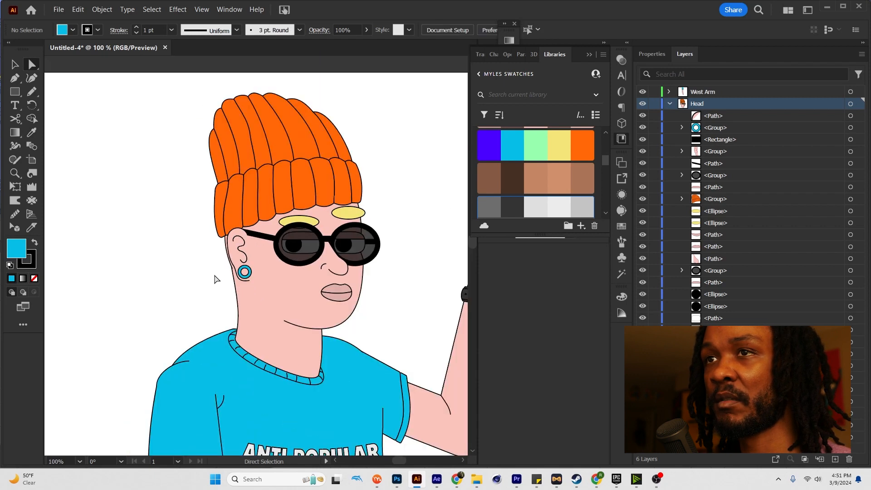
scroll(202, 304, "down", 2)
left_click(296, 251)
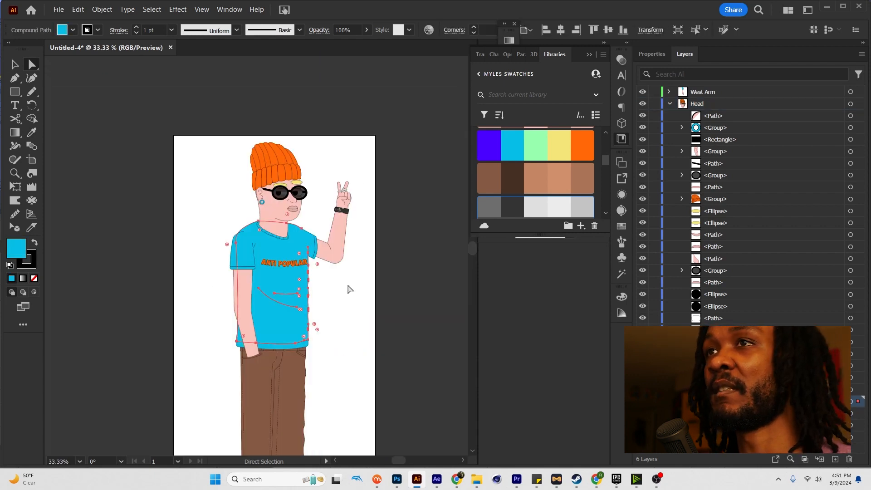
key("y")
left_click(287, 241)
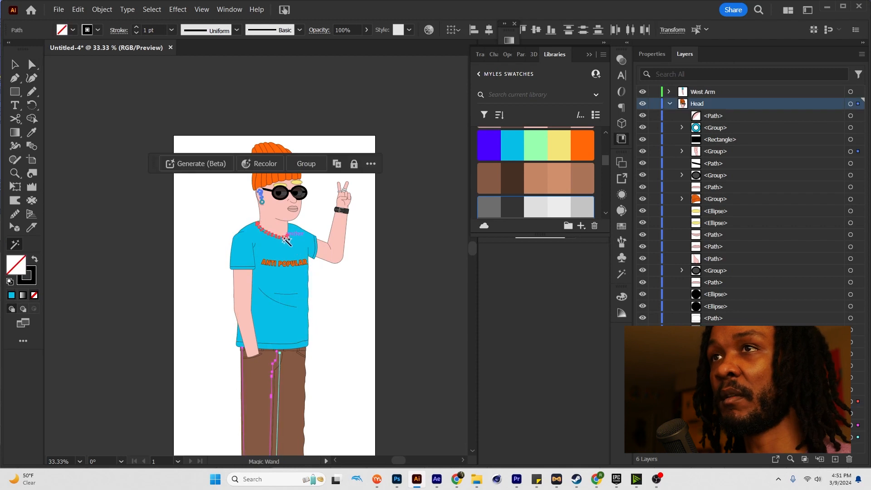
left_click(295, 257)
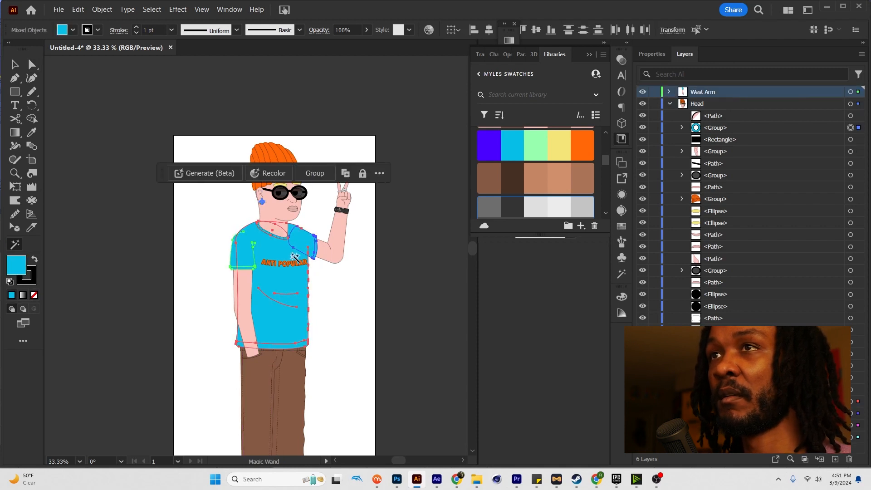
left_click(560, 144)
key("v")
left_click(382, 235)
scroll(382, 235, "down", 1)
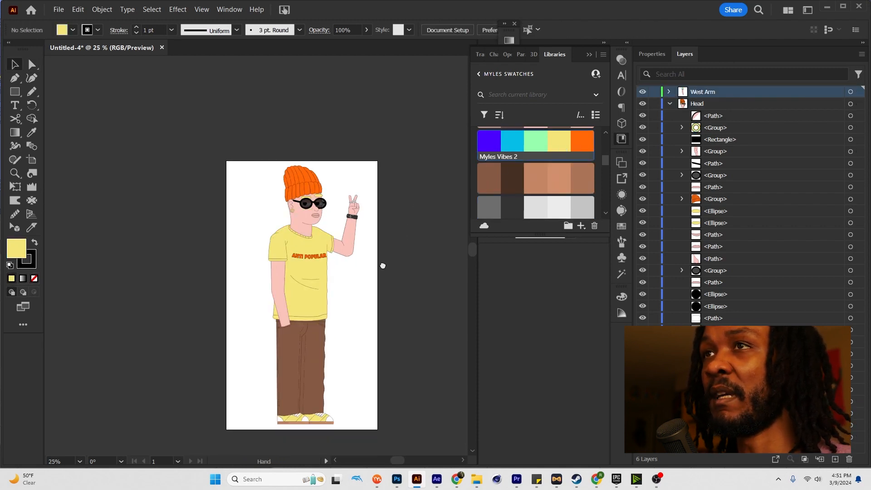
Step: Examine the recolored character, both as a whole figure and up close around the head and T-shirt
left_click_drag(383, 265, 416, 247)
scroll(384, 254, "up", 1)
mouse_move(389, 311)
left_mouse_down()
mouse_move(389, 222)
mouse_move(385, 310)
left_mouse_up()
scroll(382, 269, "up", 2)
left_click_drag(421, 229, 400, 231)
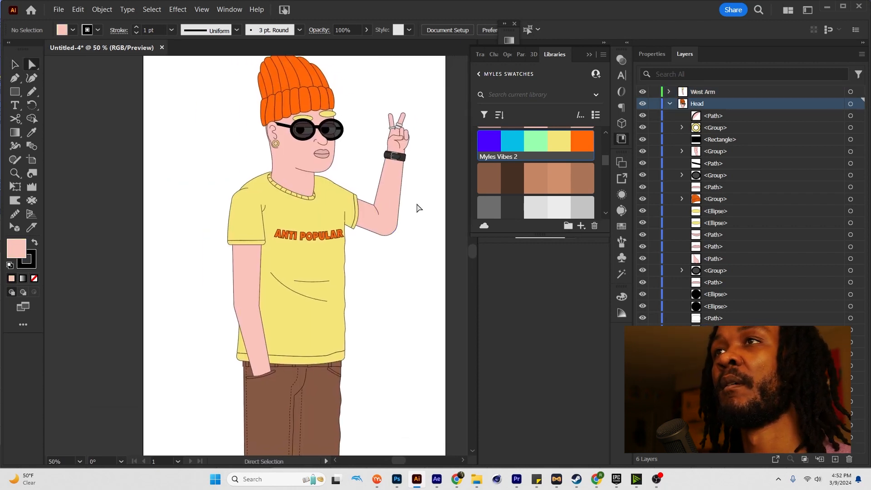
scroll(410, 211, "down", 1)
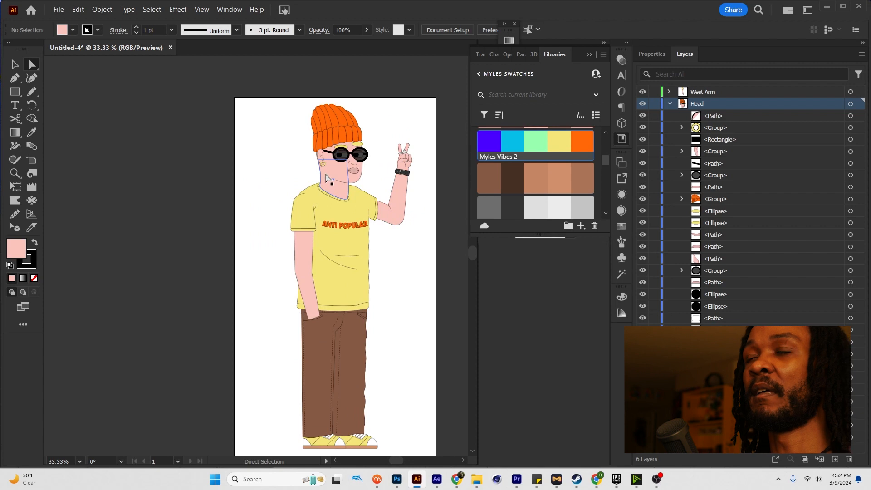
scroll(326, 181, "up", 2)
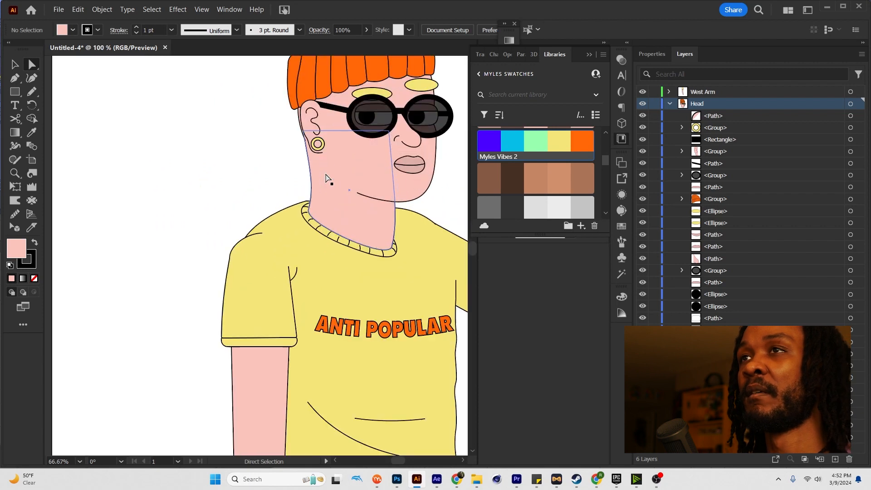
scroll(334, 186, "down", 2)
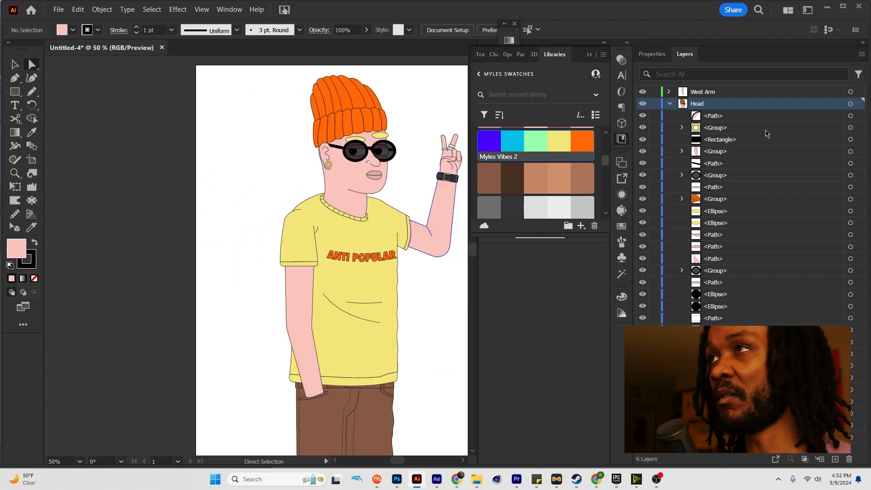
Step: Make the collapsed Head layer active and draw small Pencil texture ticks on the beanie's ribbed cuff
left_click(669, 104)
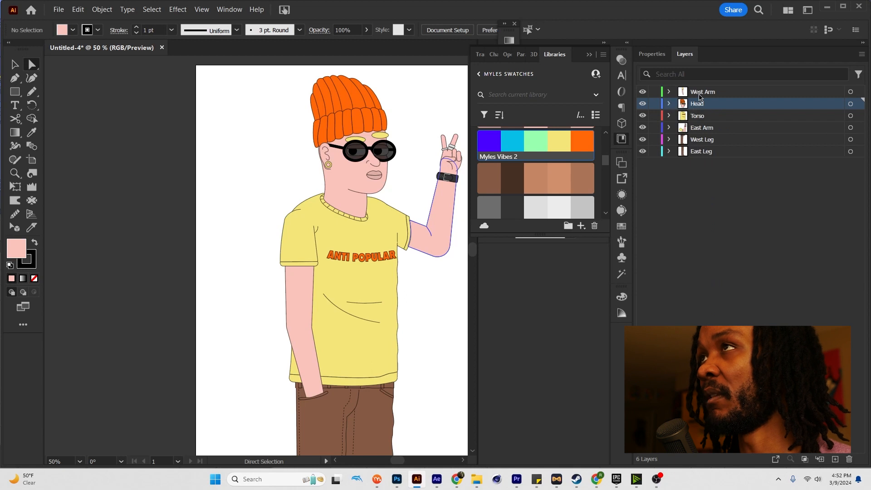
left_click(700, 95)
left_click(690, 105)
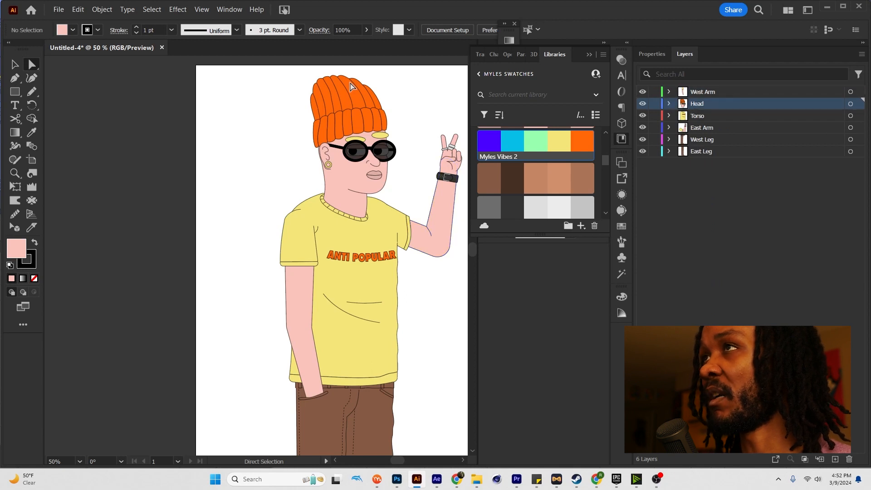
scroll(352, 123, "up", 3)
key("n")
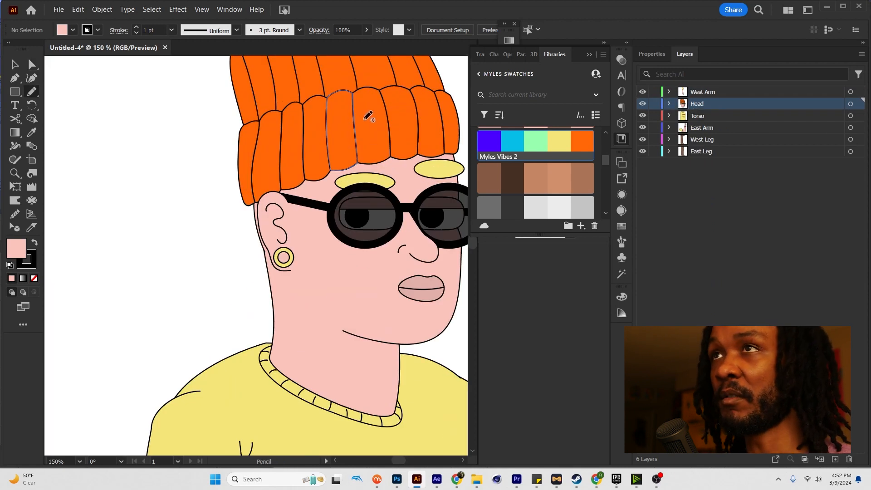
left_click_drag(363, 118, 368, 118)
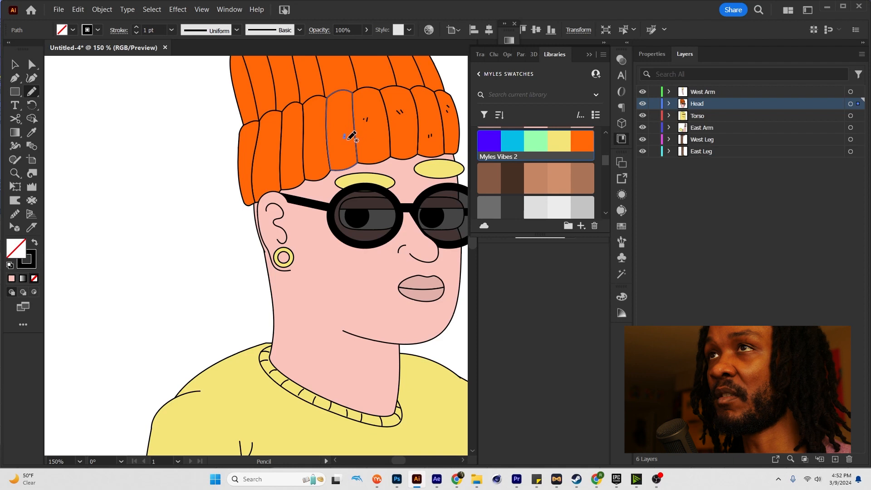
Step: Scatter small Pencil texture ticks over the ribs of the beanie's crown
left_click_drag(317, 124, 341, 117)
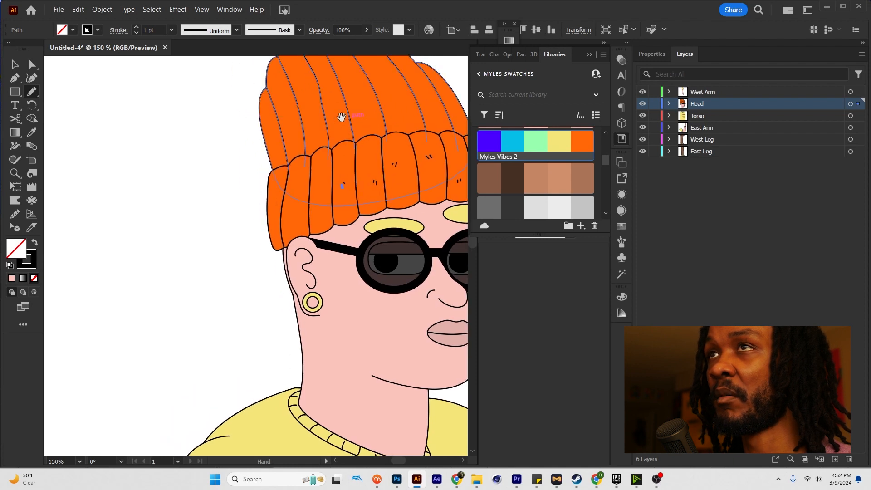
left_click_drag(431, 110, 431, 111)
left_click_drag(354, 82, 388, 117)
left_click_drag(356, 103, 357, 105)
left_click_drag(359, 103, 359, 105)
left_click_drag(372, 96, 373, 98)
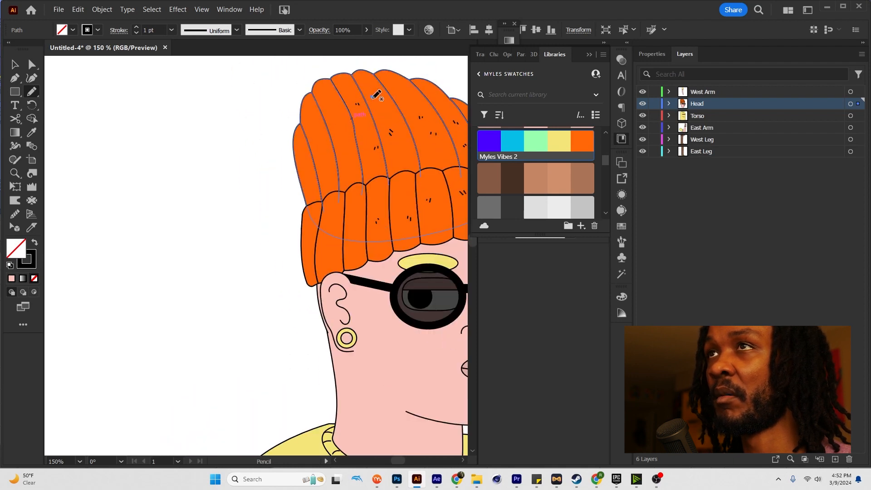
left_click_drag(317, 136, 318, 137)
left_click_drag(321, 139, 323, 141)
mouse_move(332, 222)
left_mouse_down()
mouse_move(262, 167)
mouse_move(240, 176)
left_mouse_up()
Step: Try drawing Pencil texture ticks on the T-shirt's chest and sleeve within the Head layer
scroll(254, 159, "down", 3)
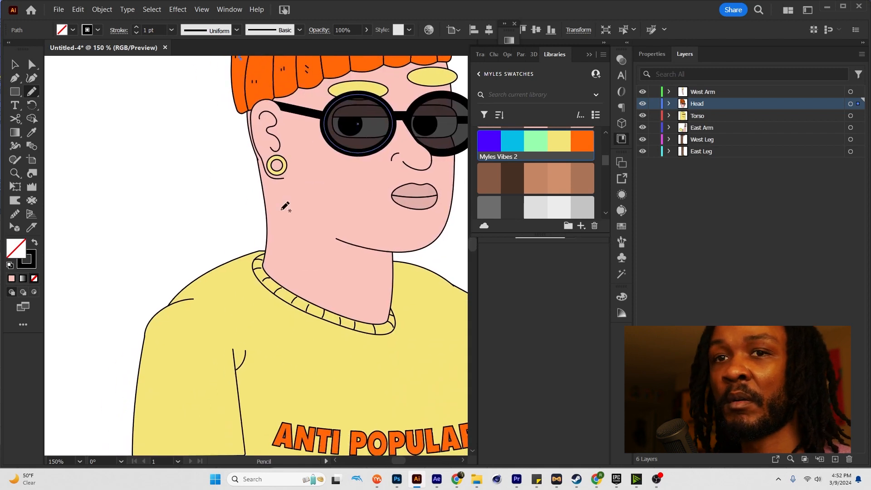
scroll(305, 238, "down", 1)
mouse_move(311, 254)
left_mouse_down()
mouse_move(281, 245)
mouse_move(206, 157)
mouse_move(260, 226)
left_mouse_up()
left_click_drag(295, 286, 223, 166)
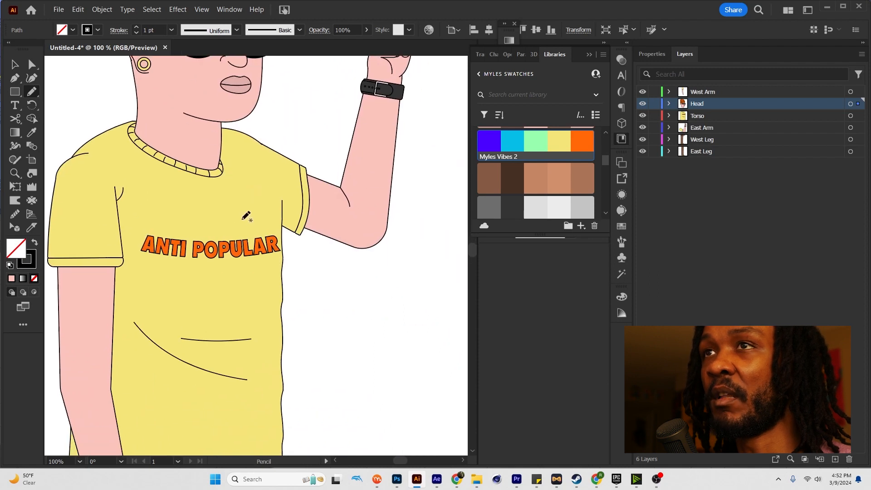
left_click_drag(202, 266, 292, 210)
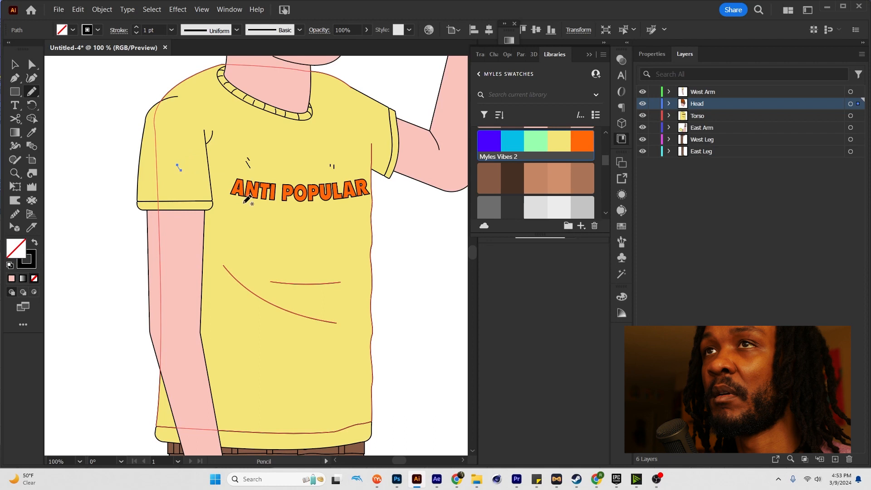
Step: On the Torso layer, draw small Pencil texture ticks across the T-shirt body and a short curved crease near its lower edge
left_click(248, 197, "ctrl")
left_click_drag(297, 250, 293, 255)
left_click_drag(295, 268, 255, 161)
left_click_drag(231, 257, 232, 262)
left_click_drag(231, 258, 328, 208)
left_click_drag(380, 251, 382, 254)
left_click_drag(394, 198, 350, 207)
left_click_drag(380, 223, 377, 235)
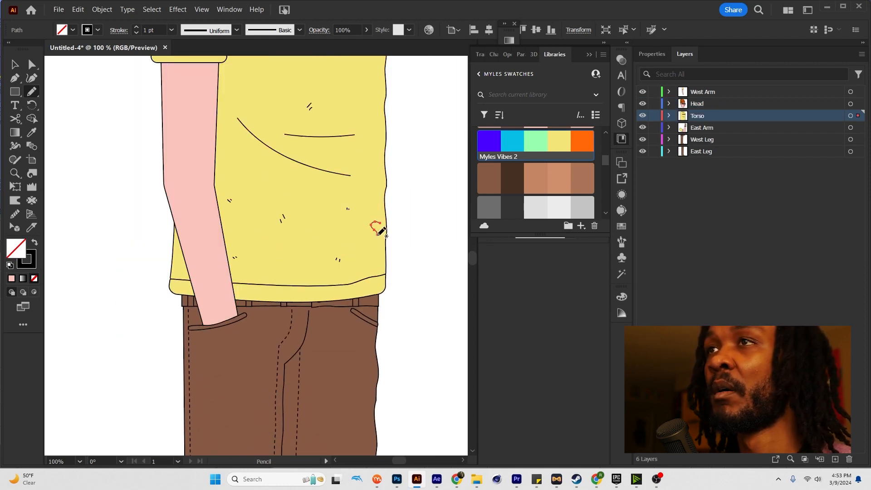
left_click_drag(260, 249, 333, 205)
Step: Make the West Arm layer active and draw small Pencil texture ticks on the T-shirt's near sleeve
left_click_drag(344, 86, 295, 213)
mouse_move(407, 62)
left_mouse_down()
mouse_move(356, 163)
mouse_move(309, 225)
left_mouse_up()
left_click(702, 128)
left_click(703, 92)
left_click_drag(114, 263, 301, 216)
left_click_drag(283, 216, 287, 218)
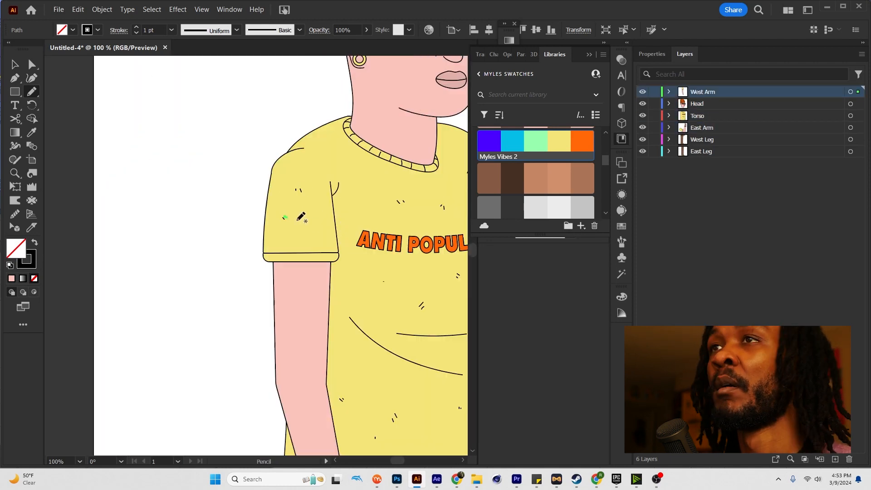
Step: Make the West Leg layer active and draw small Pencil texture ticks down the near trouser leg
scroll(298, 220, "down", 3)
left_click(702, 139)
scroll(282, 370, "up", 3)
left_click_drag(312, 281, 308, 283)
left_click_drag(339, 252, 341, 250)
left_click_drag(335, 348, 330, 251)
left_click_drag(297, 342, 299, 344)
left_click_drag(305, 101, 190, 183)
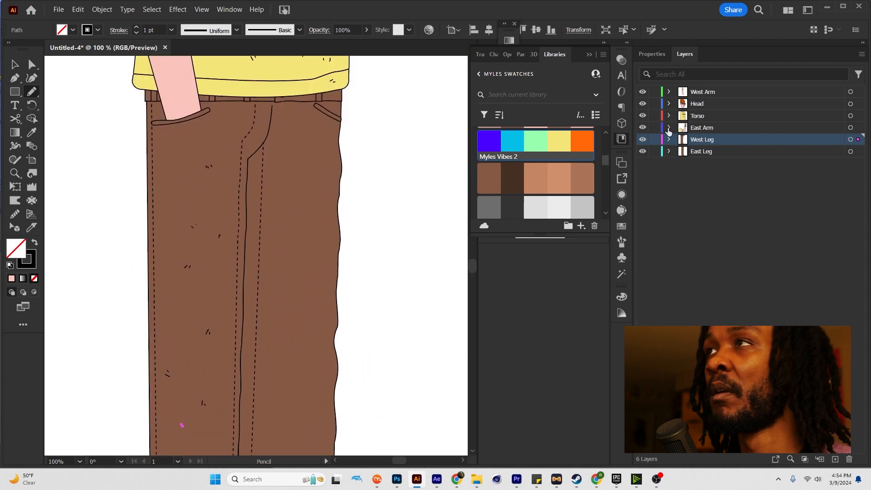
Step: Make the East Leg layer active and draw small Pencil texture ticks and a curved crease on the far trouser leg
left_click(701, 151)
left_click_drag(318, 290, 327, 184)
left_click_drag(303, 177, 306, 181)
left_click_drag(340, 203, 334, 222)
left_click_drag(313, 254, 323, 196)
left_click_drag(307, 242, 307, 244)
left_click_drag(324, 190, 322, 193)
Step: Draw a wavy Pencil hem line across the bottom of the far trouser leg, undoing the first attempt
left_click_drag(348, 241, 260, 248)
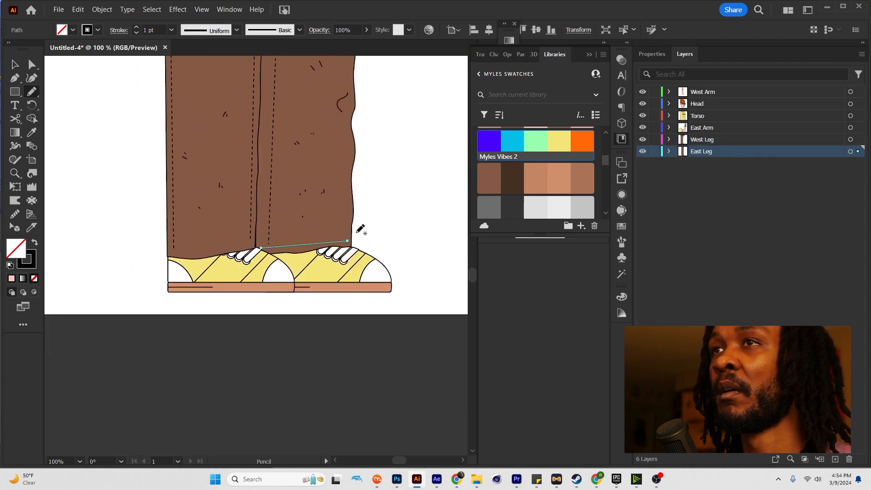
key("ctrl+z")
left_click_drag(346, 241, 266, 248)
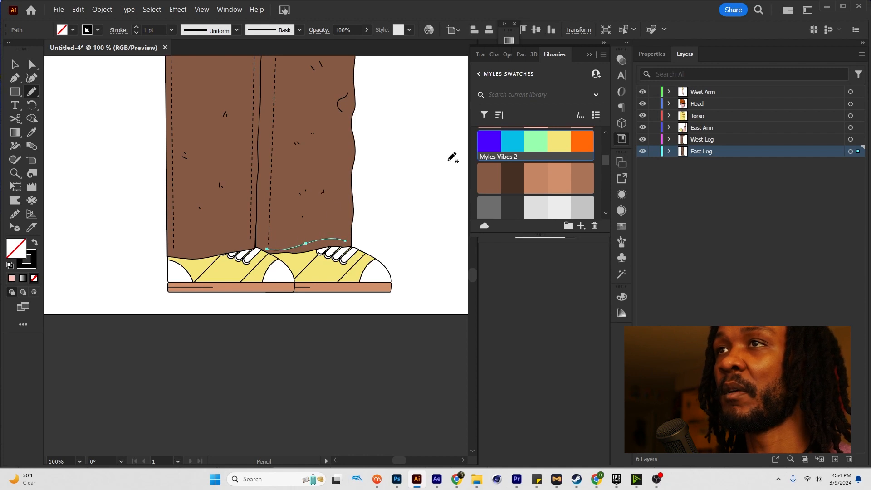
Step: On the West Leg layer, draw a matching Pencil hem line across the bottom of the near trouser leg
left_click_drag(317, 165, 437, 159)
left_click(702, 140)
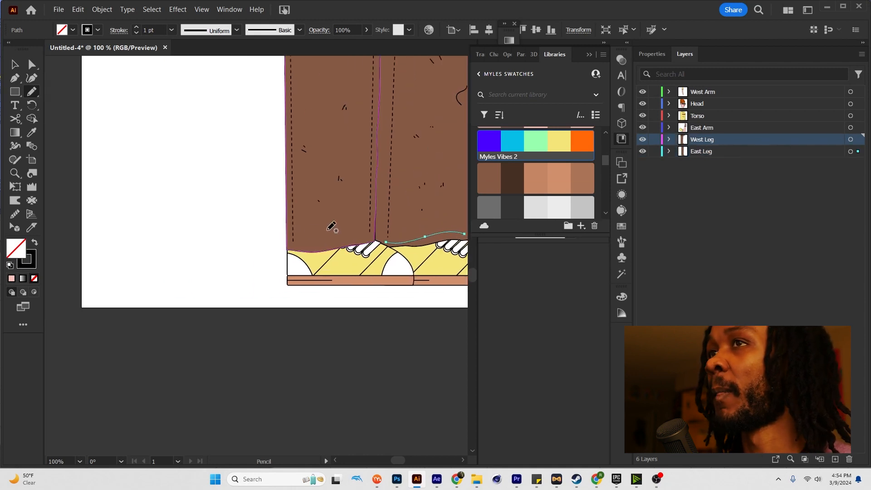
left_click_drag(352, 237, 368, 235)
scroll(335, 217, "down", 3)
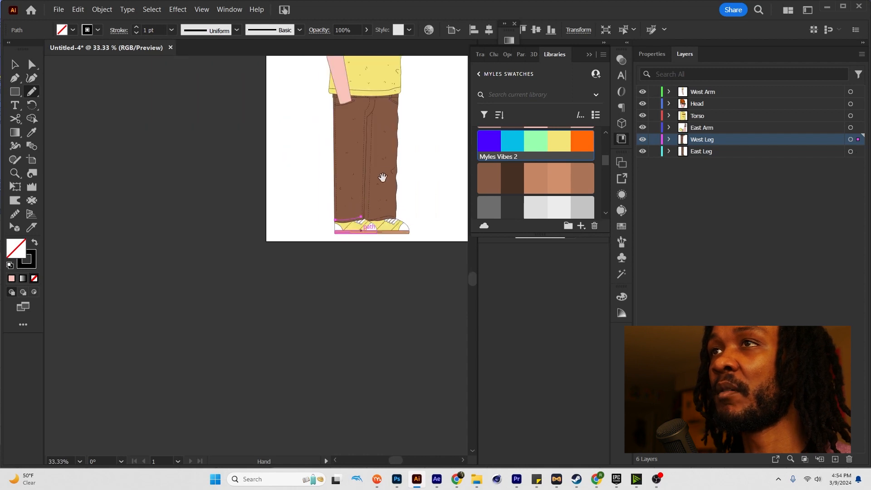
left_click_drag(377, 185, 304, 327)
key("a")
left_click(356, 296)
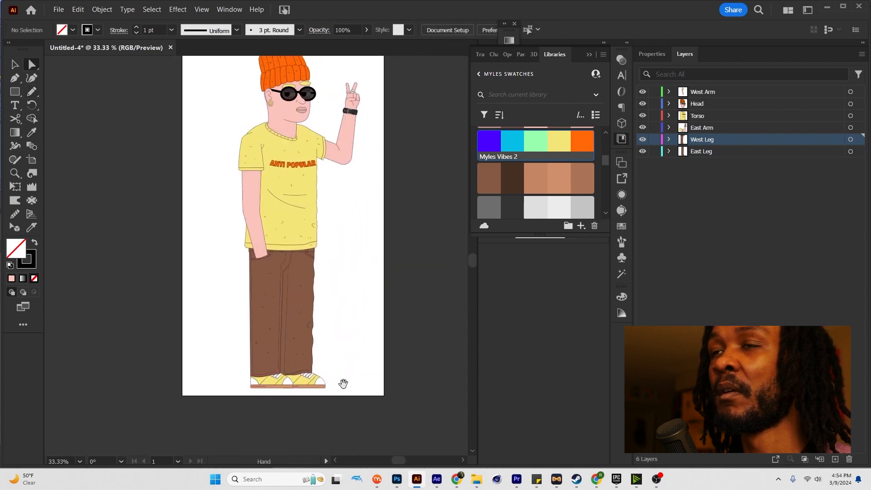
Step: Select the yellow upper panels of both shoes and fill them with the dark brown Melanin Tones swatch
left_click_drag(343, 383, 332, 334)
scroll(362, 287, "up", 3)
left_click(352, 271)
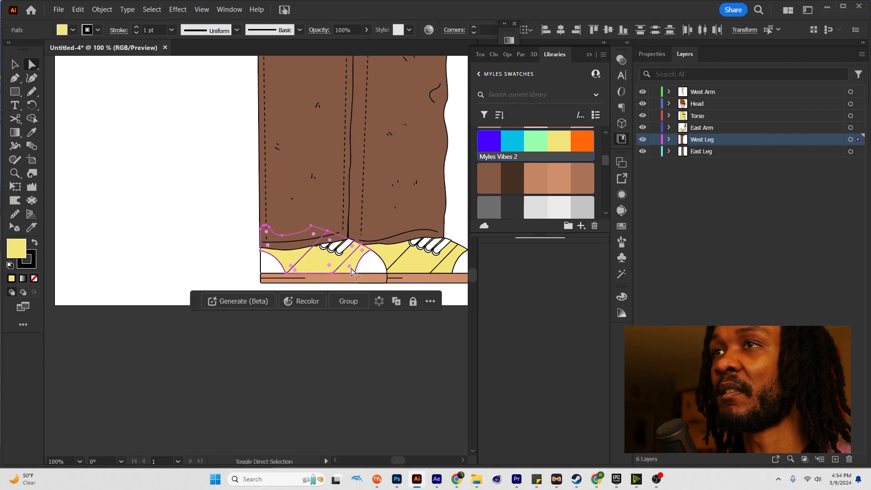
left_click(416, 265, "shift")
left_click_drag(409, 244, 311, 317)
left_click(535, 178)
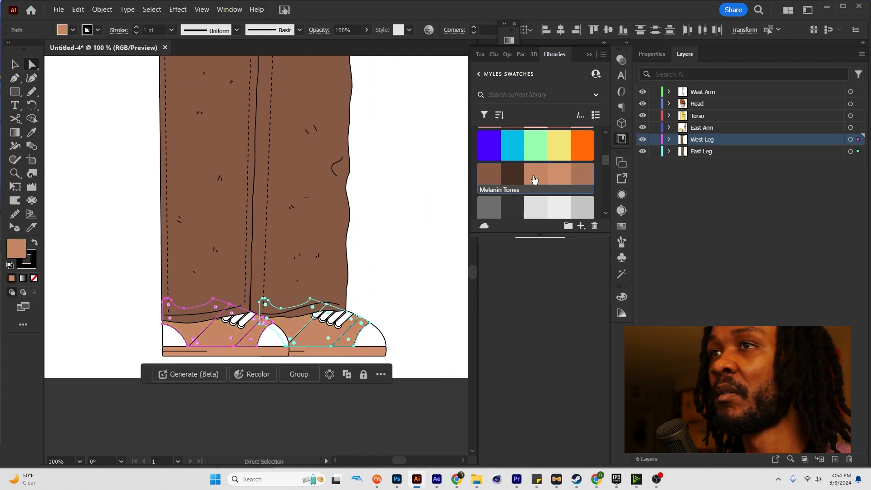
left_click(516, 177)
key("v")
left_click(389, 420)
Step: Bring the whole character into view and switch on Trim View
scroll(390, 420, "down", 3)
left_click_drag(380, 149, 322, 183)
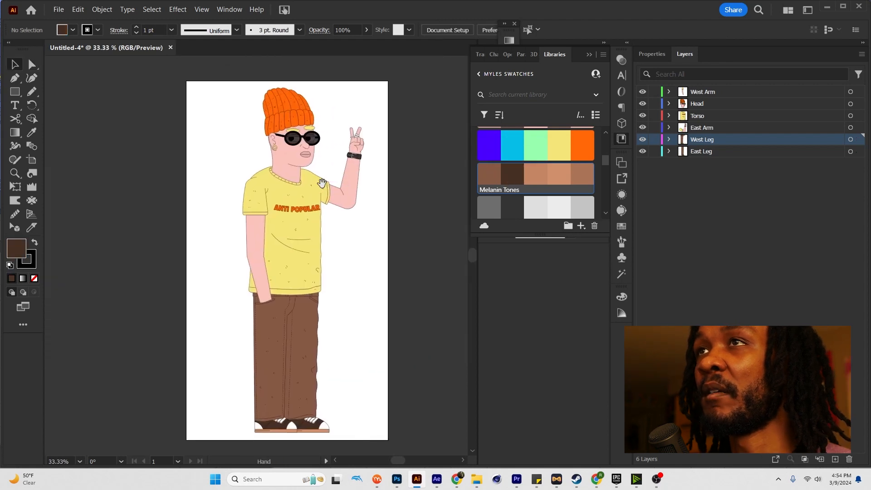
key("ctrl+shift+t")
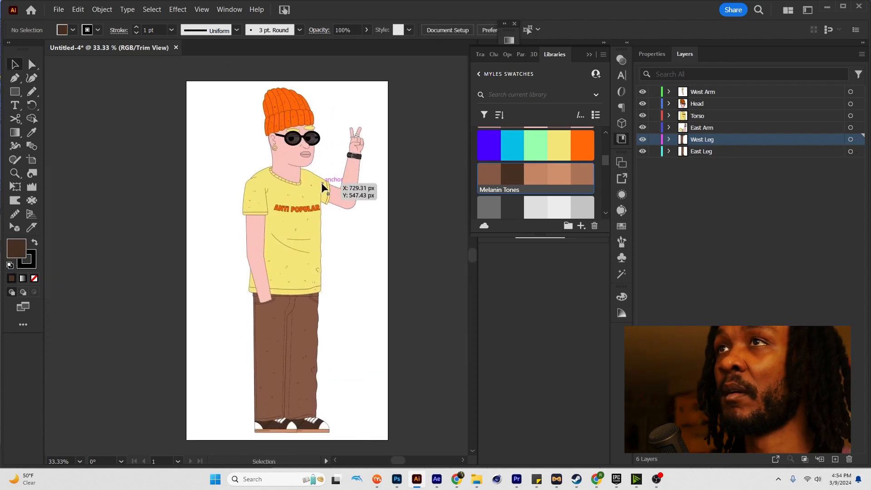